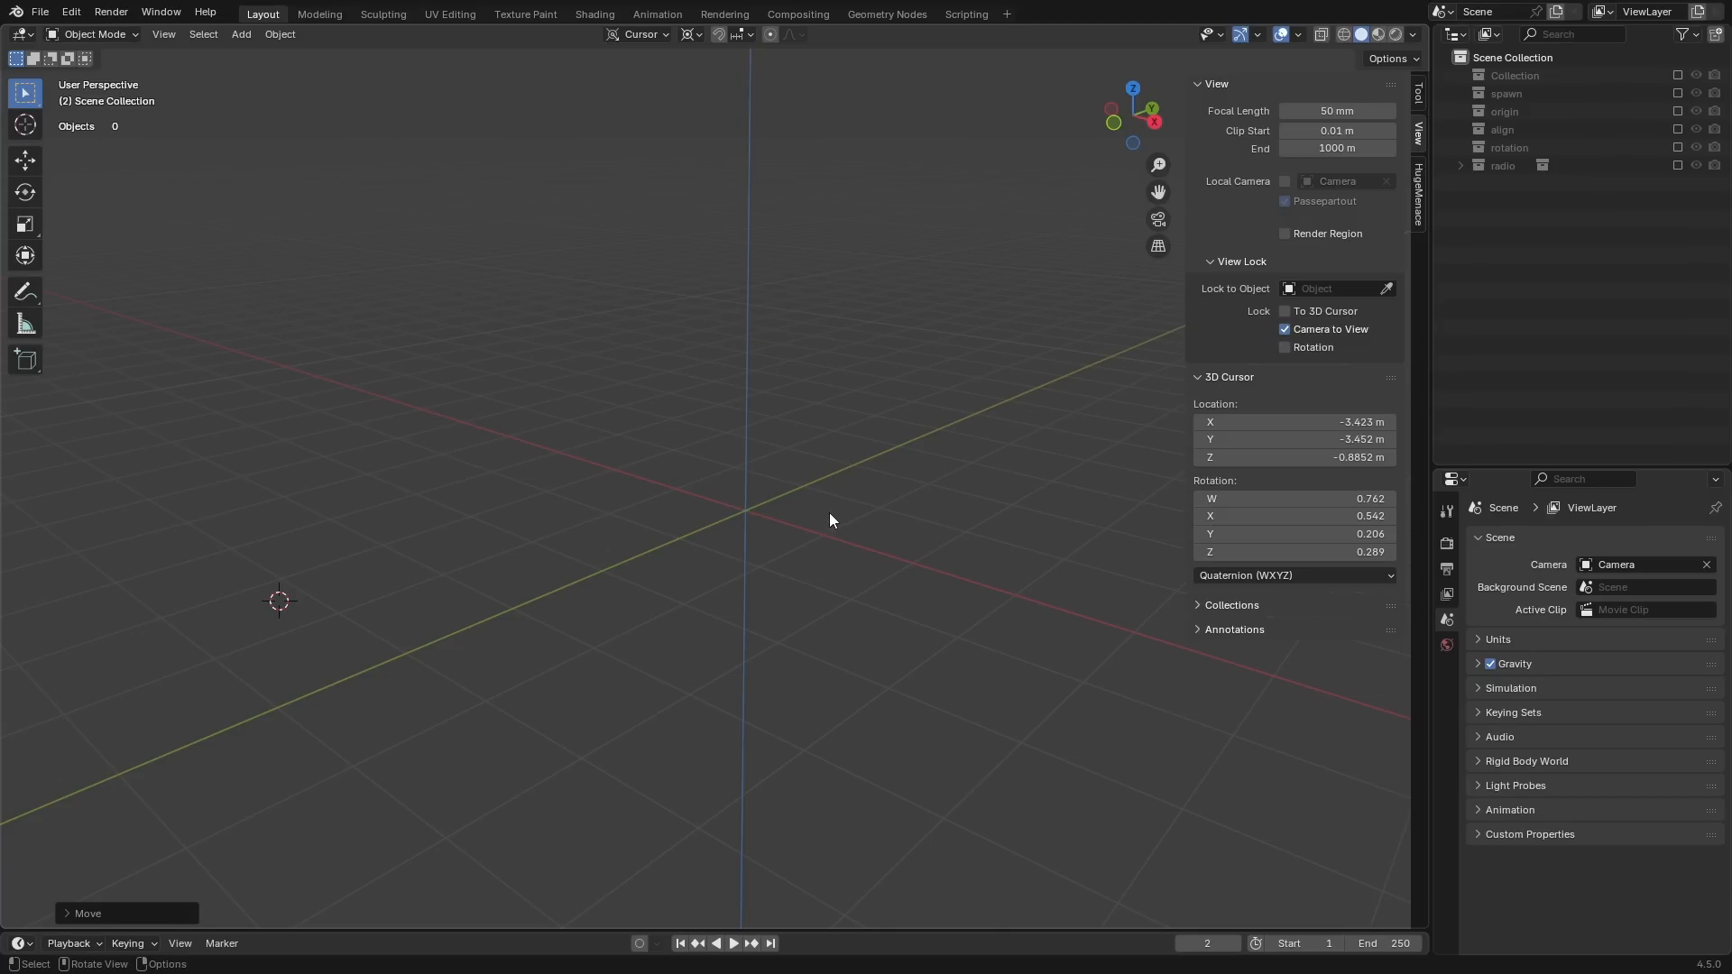
# Step: Add a plane mesh at the 3D cursor's current position
pyautogui.hotkey('shift', 'a')
pyautogui.moveTo(830, 509)
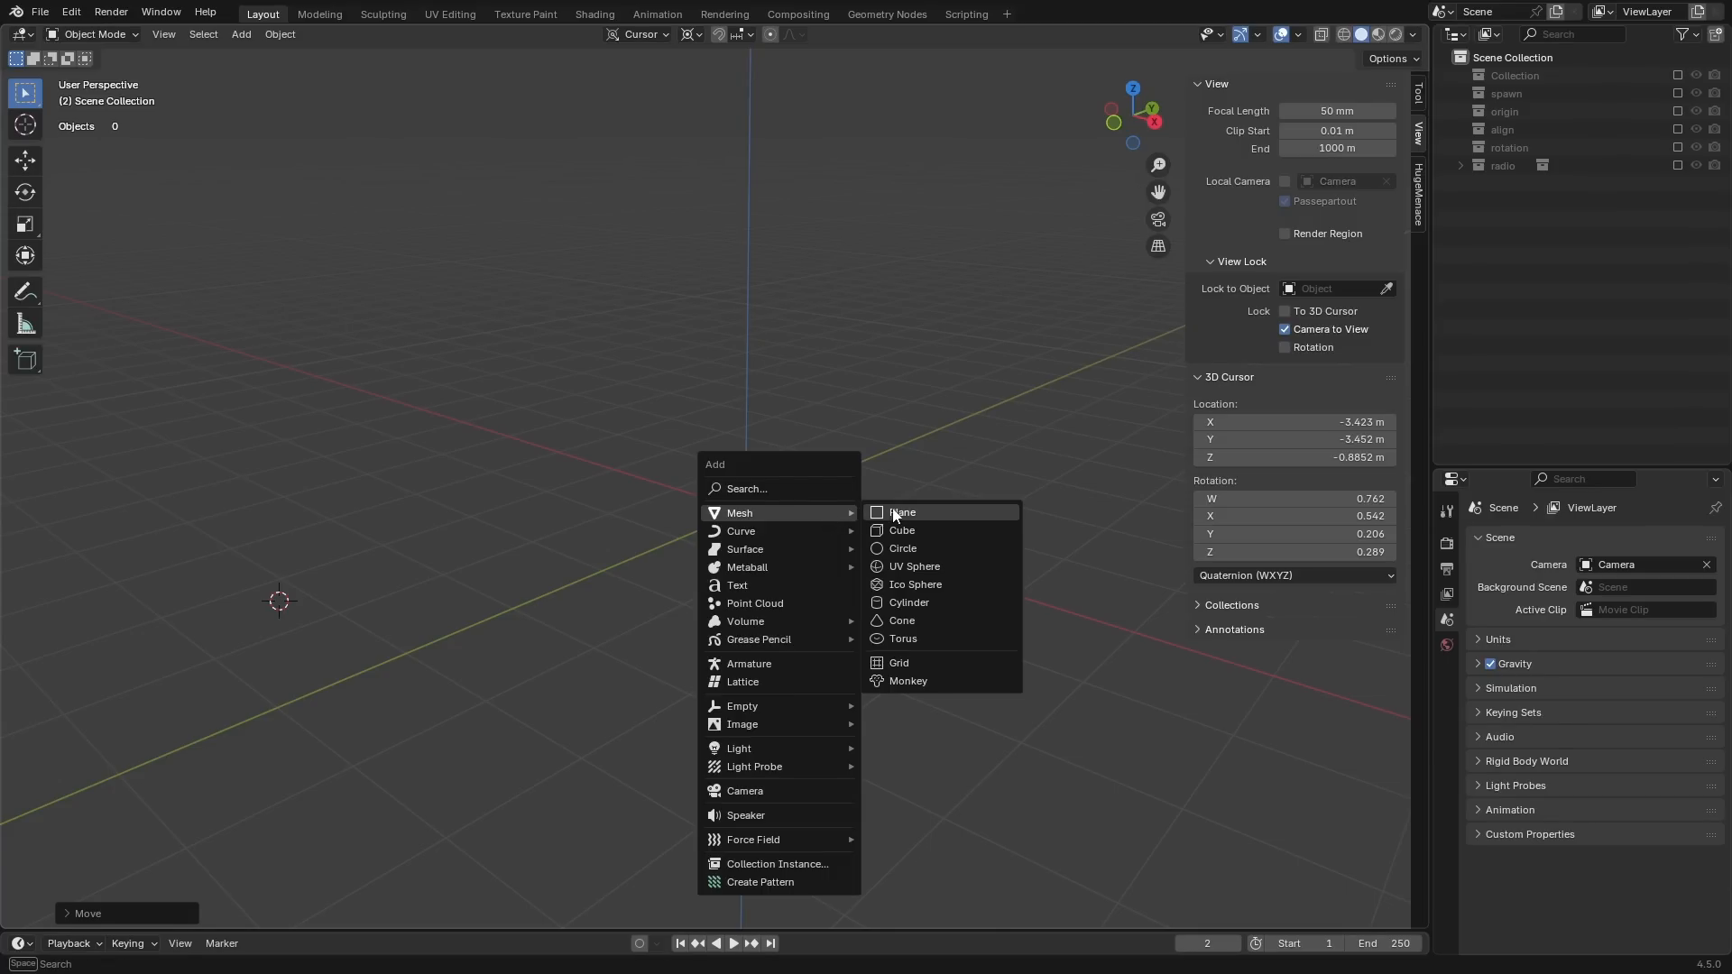
pyautogui.click(901, 515)
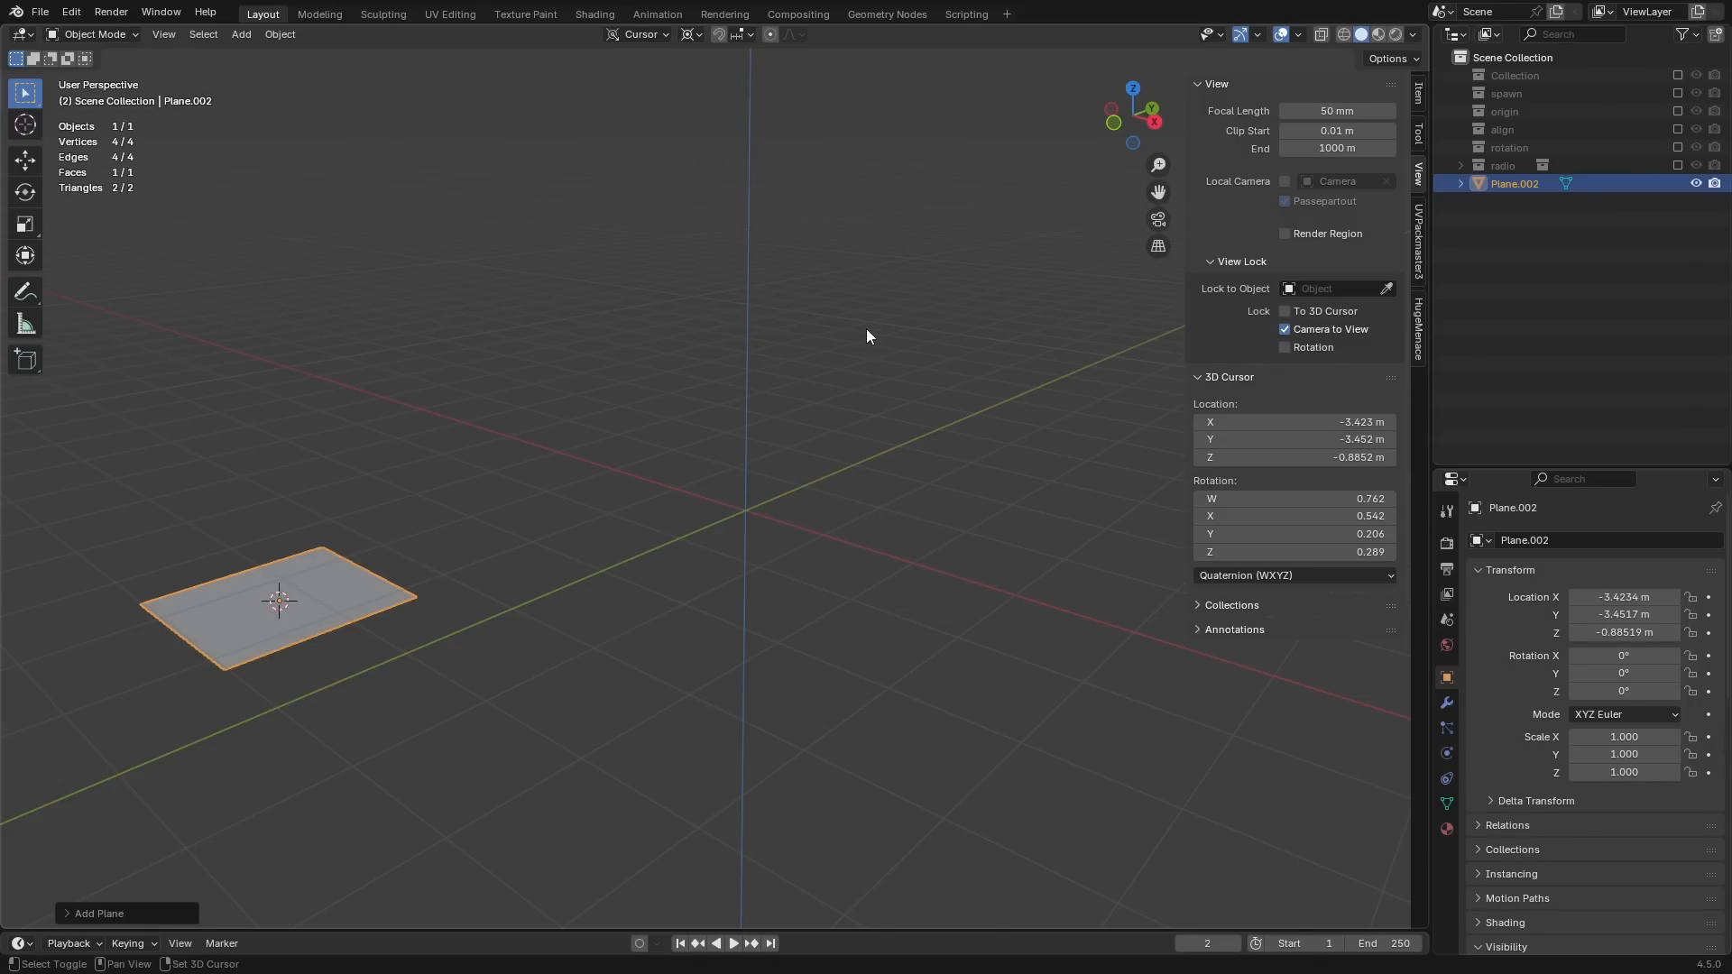
# Step: Place the 3D cursor at about X 0.54, Y 1.42, Z 2.01 m and add a circle mesh there
pyautogui.keyDown('shift'); pyautogui.rightClick(875, 306); pyautogui.keyUp('shift')
pyautogui.click(967, 442)
pyautogui.hotkey('shift', 'a')
pyautogui.moveTo(972, 443)
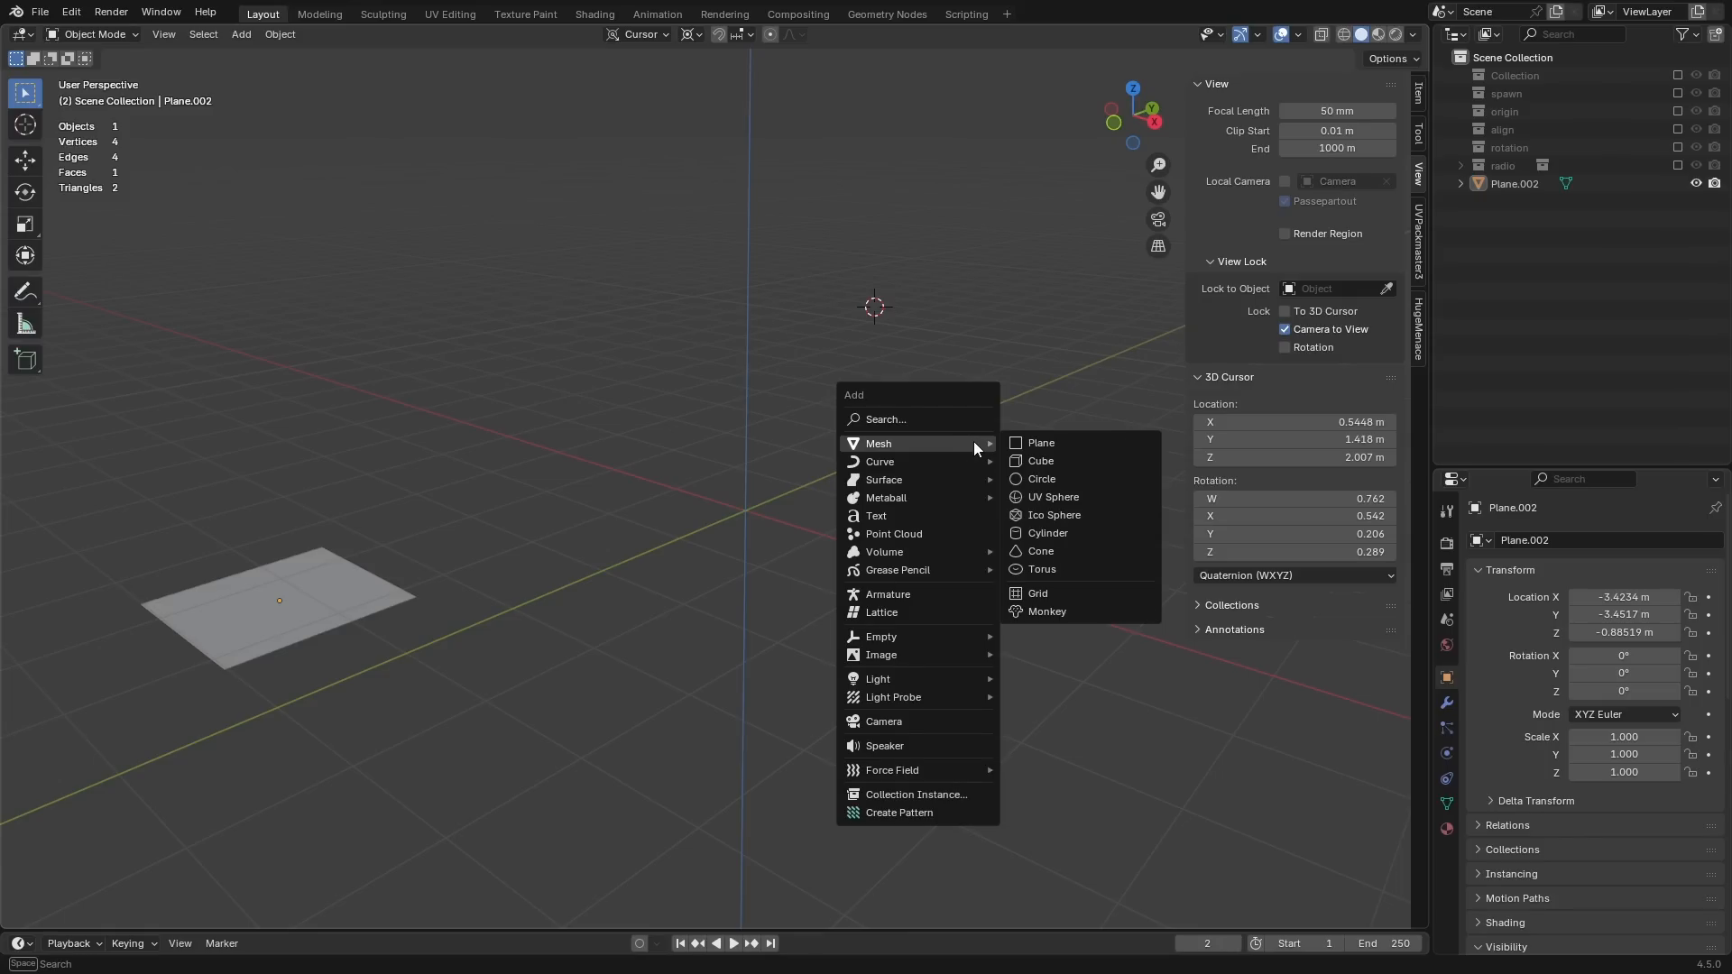
pyautogui.click(1028, 476)
pyautogui.click(1002, 461)
# Step: Place the 3D cursor at about X 2.92, Y 1.97, Z -1.35 m and add a torus mesh there
pyautogui.keyDown('shift'); pyautogui.rightClick(1083, 652); pyautogui.keyUp('shift')
pyautogui.hotkey('shift', 'a')
pyautogui.moveTo(1093, 580)
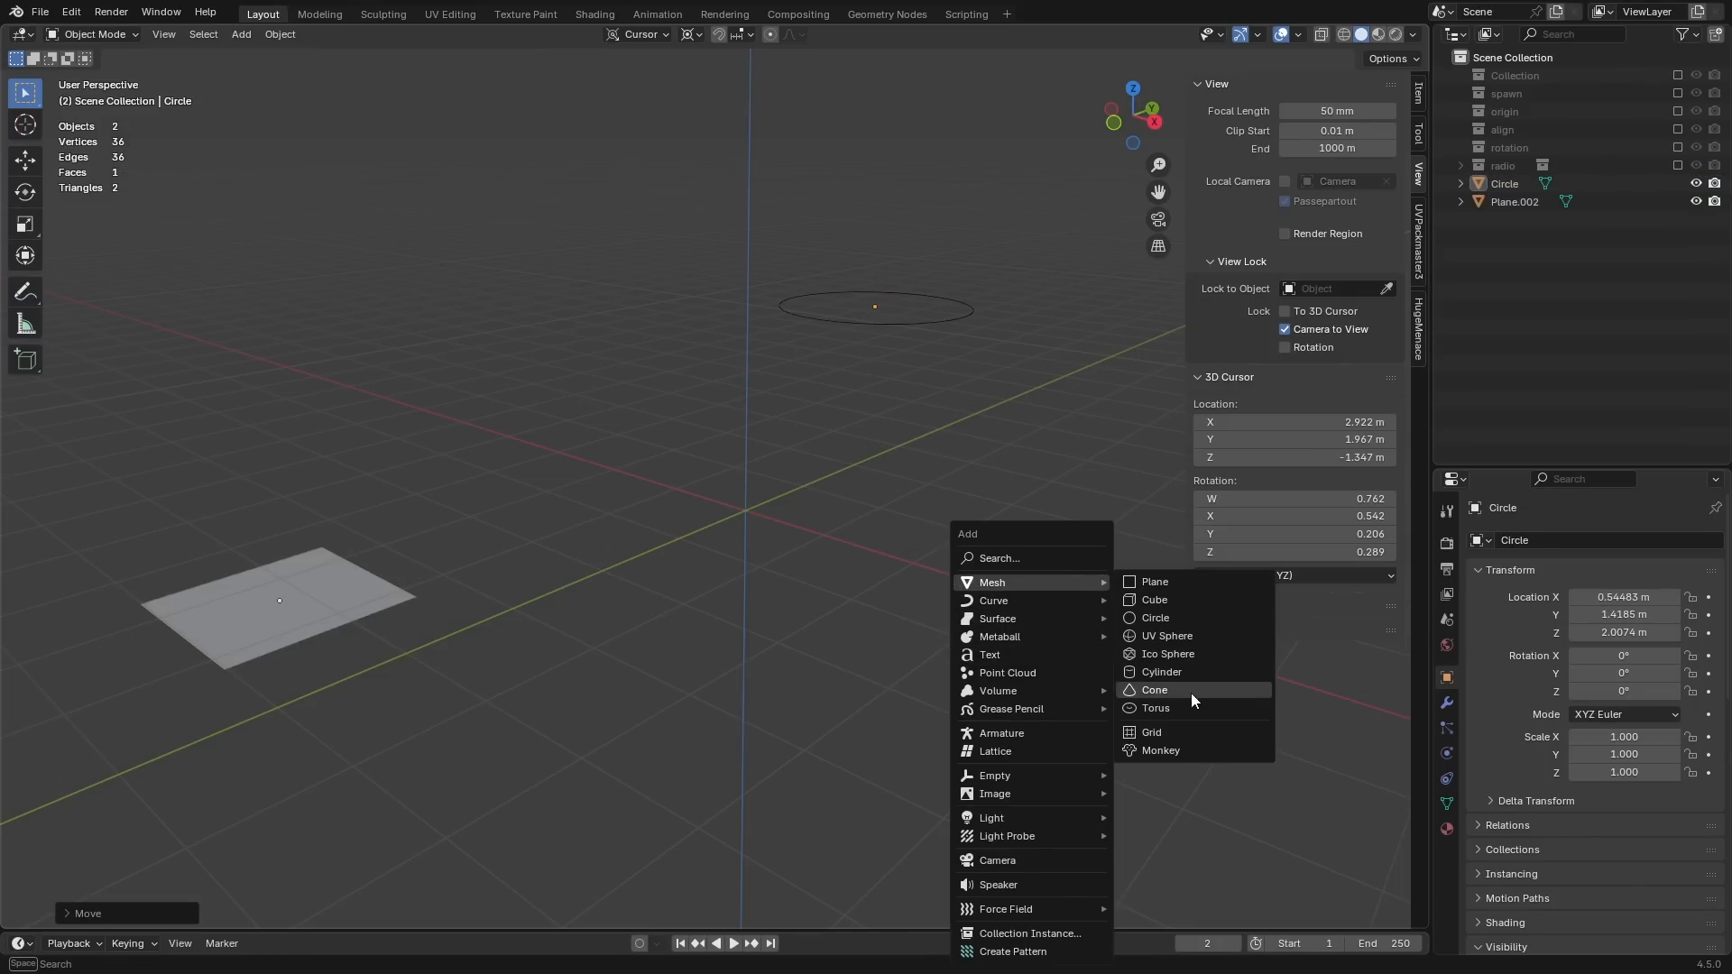
pyautogui.click(1182, 701)
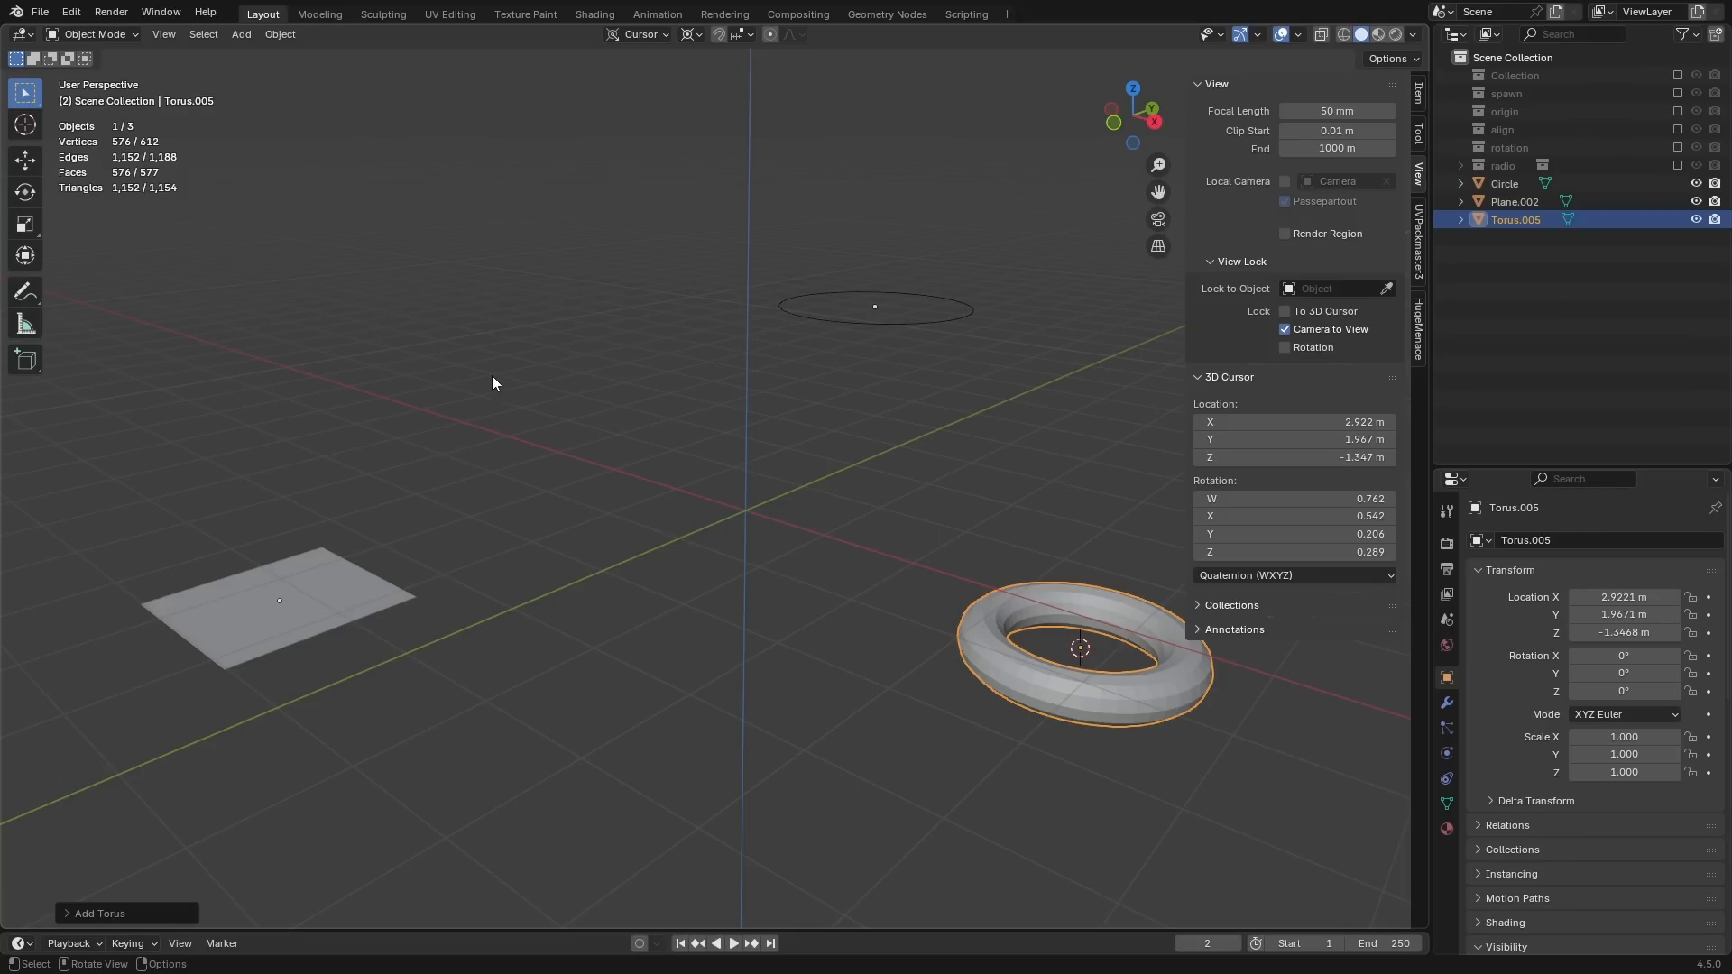
# Step: Place the 3D cursor at about X -3.71, Y -2.15, Z 2.45 m and add a cone mesh there
pyautogui.click(343, 262)
pyautogui.keyDown('shift'); pyautogui.rightClick(343, 261); pyautogui.keyUp('shift')
pyautogui.hotkey('shift', 'a')
pyautogui.moveTo(382, 307)
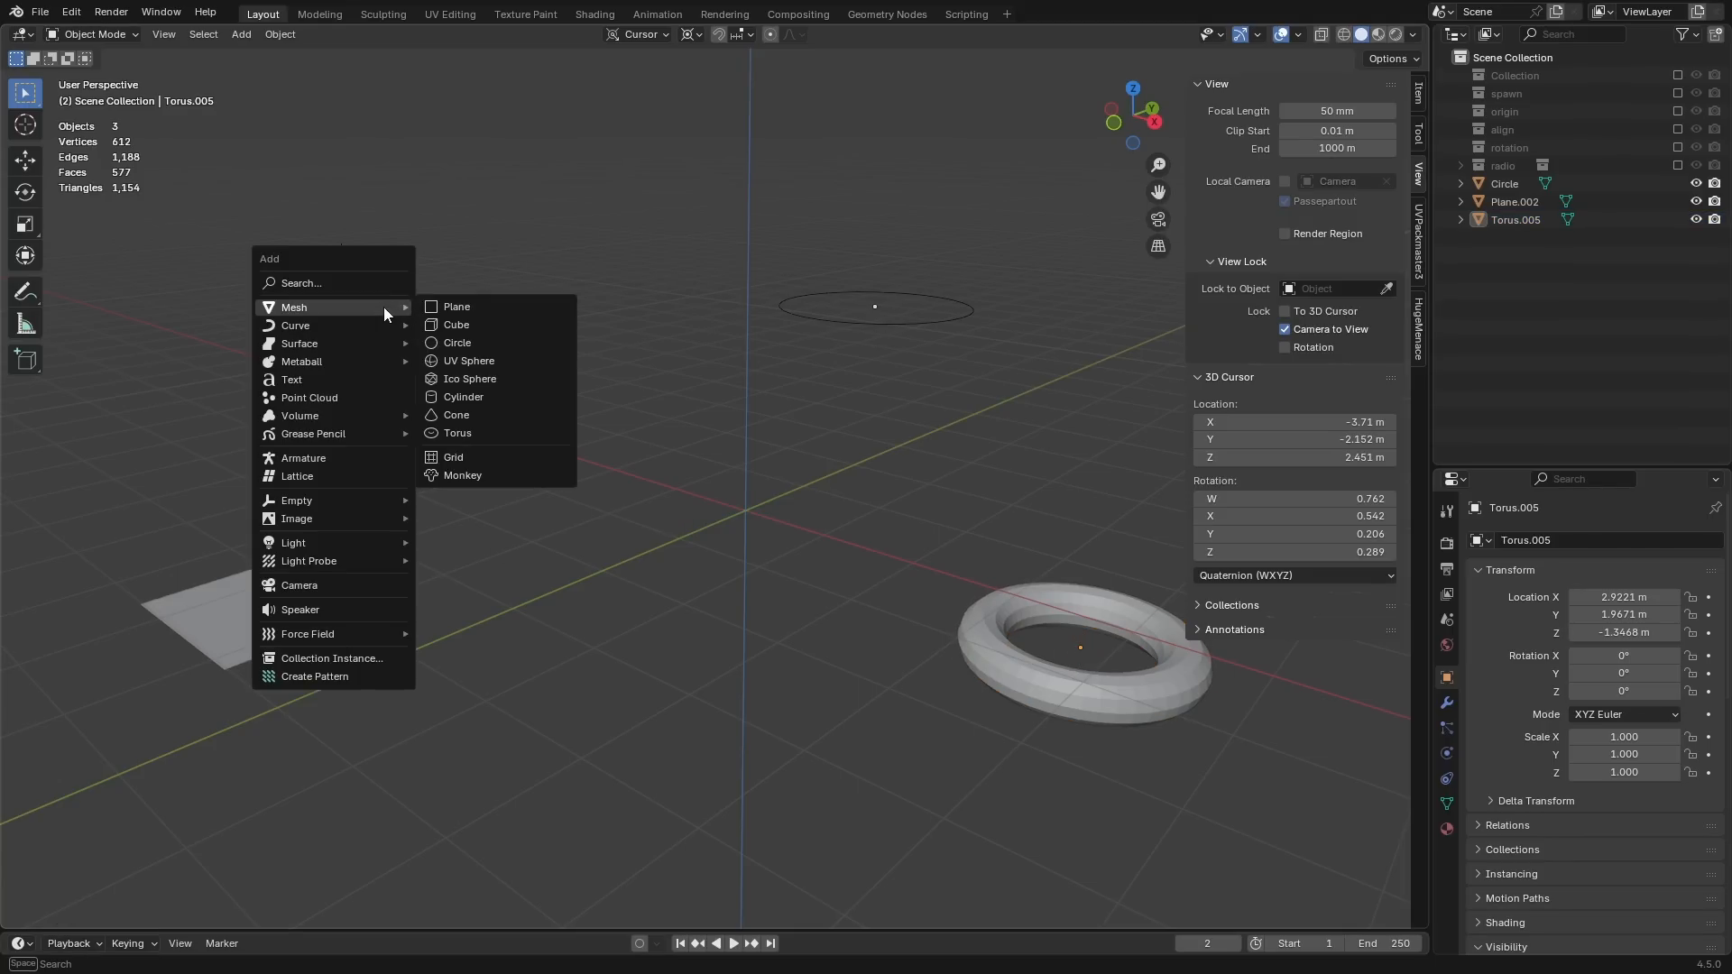
pyautogui.click(466, 413)
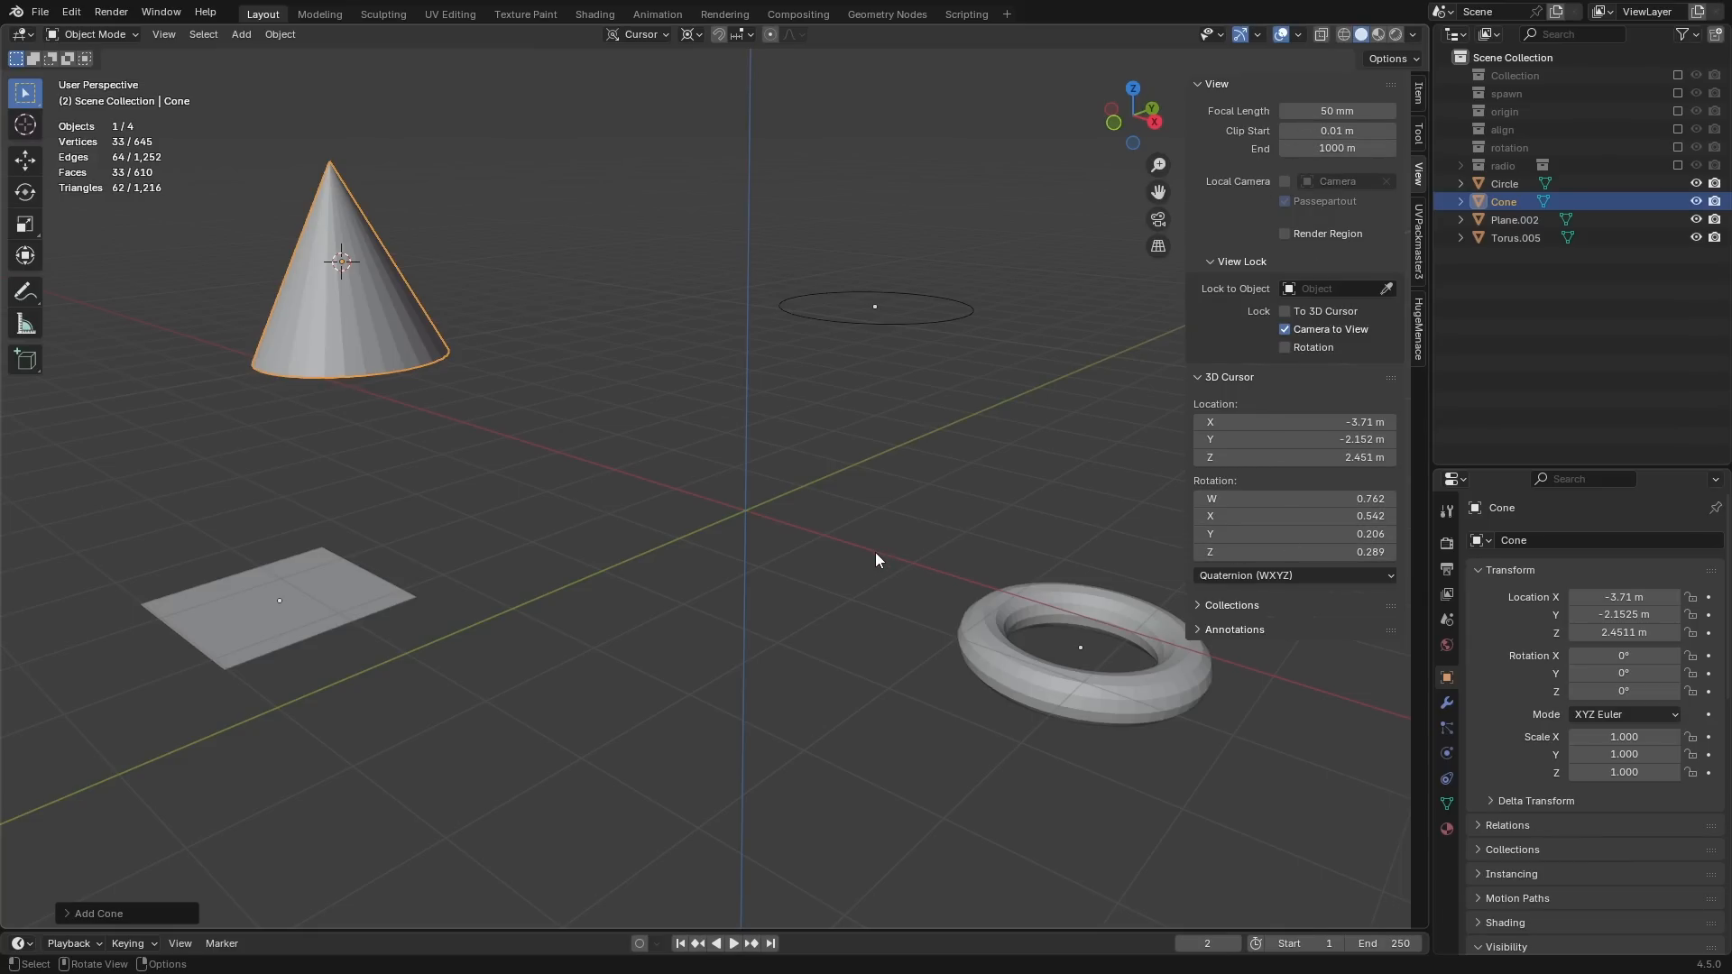
# Step: Try changing the 3D cursor's rotation, with W at 3.062 and X at -5.358
pyautogui.press('n')
pyautogui.press('n')
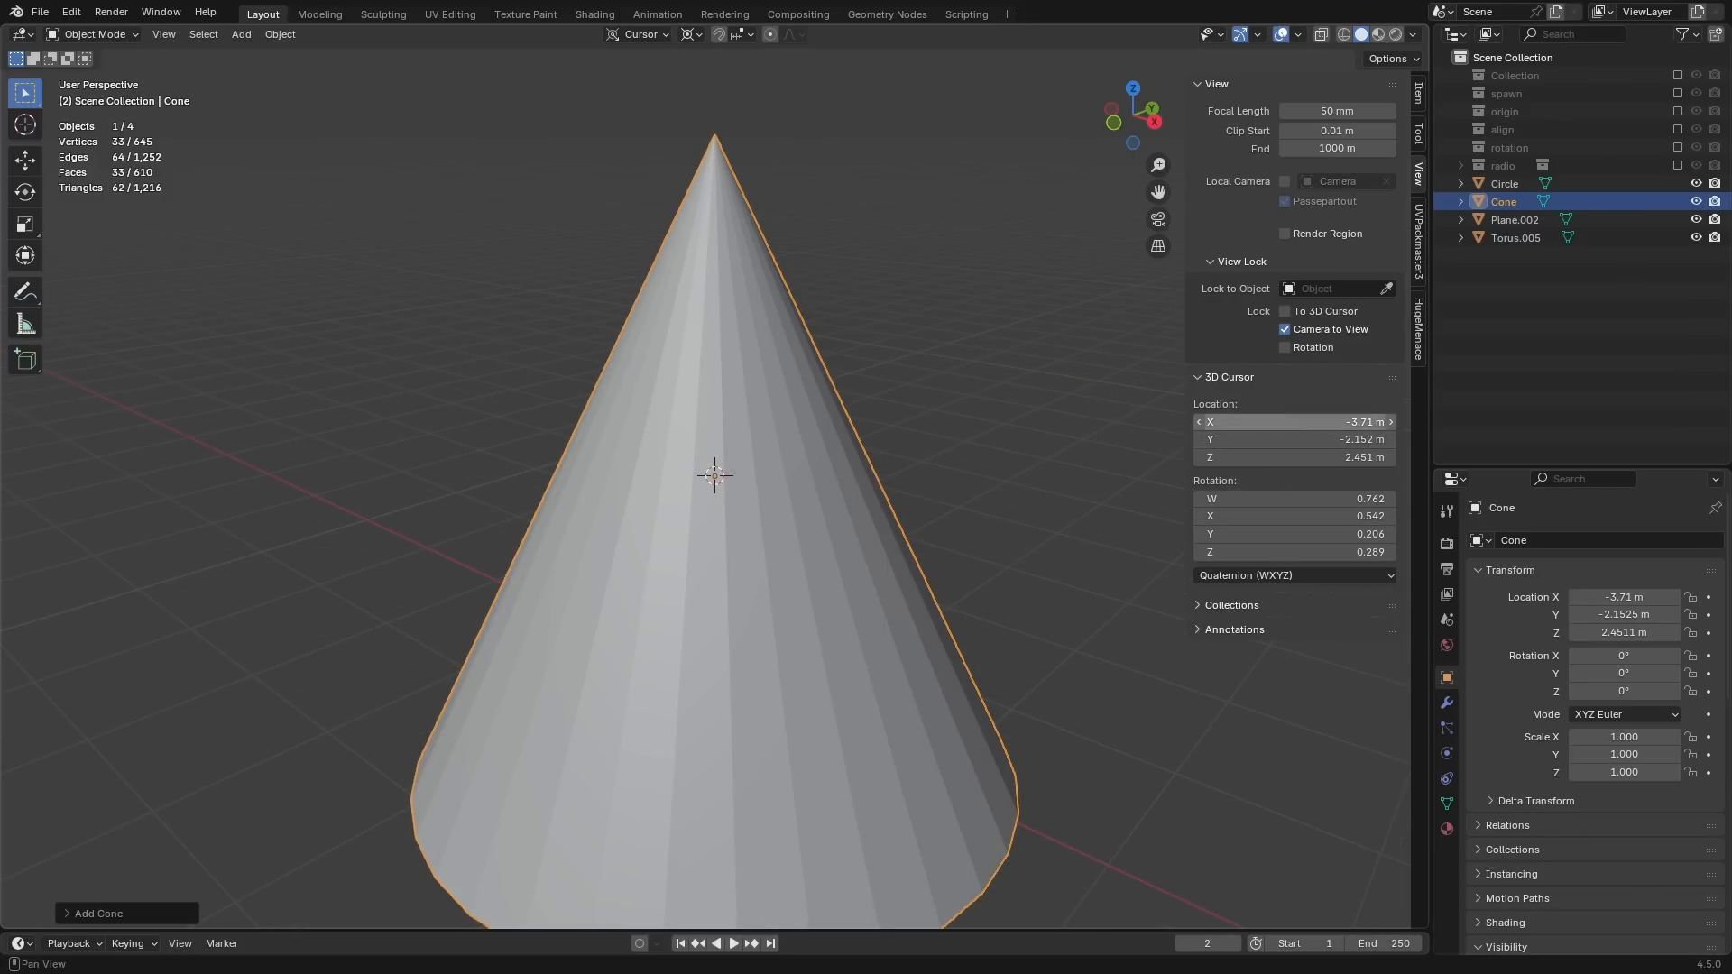
pyautogui.moveTo(1278, 423); pyautogui.dragTo(1321, 423)
pyautogui.press('Escape')
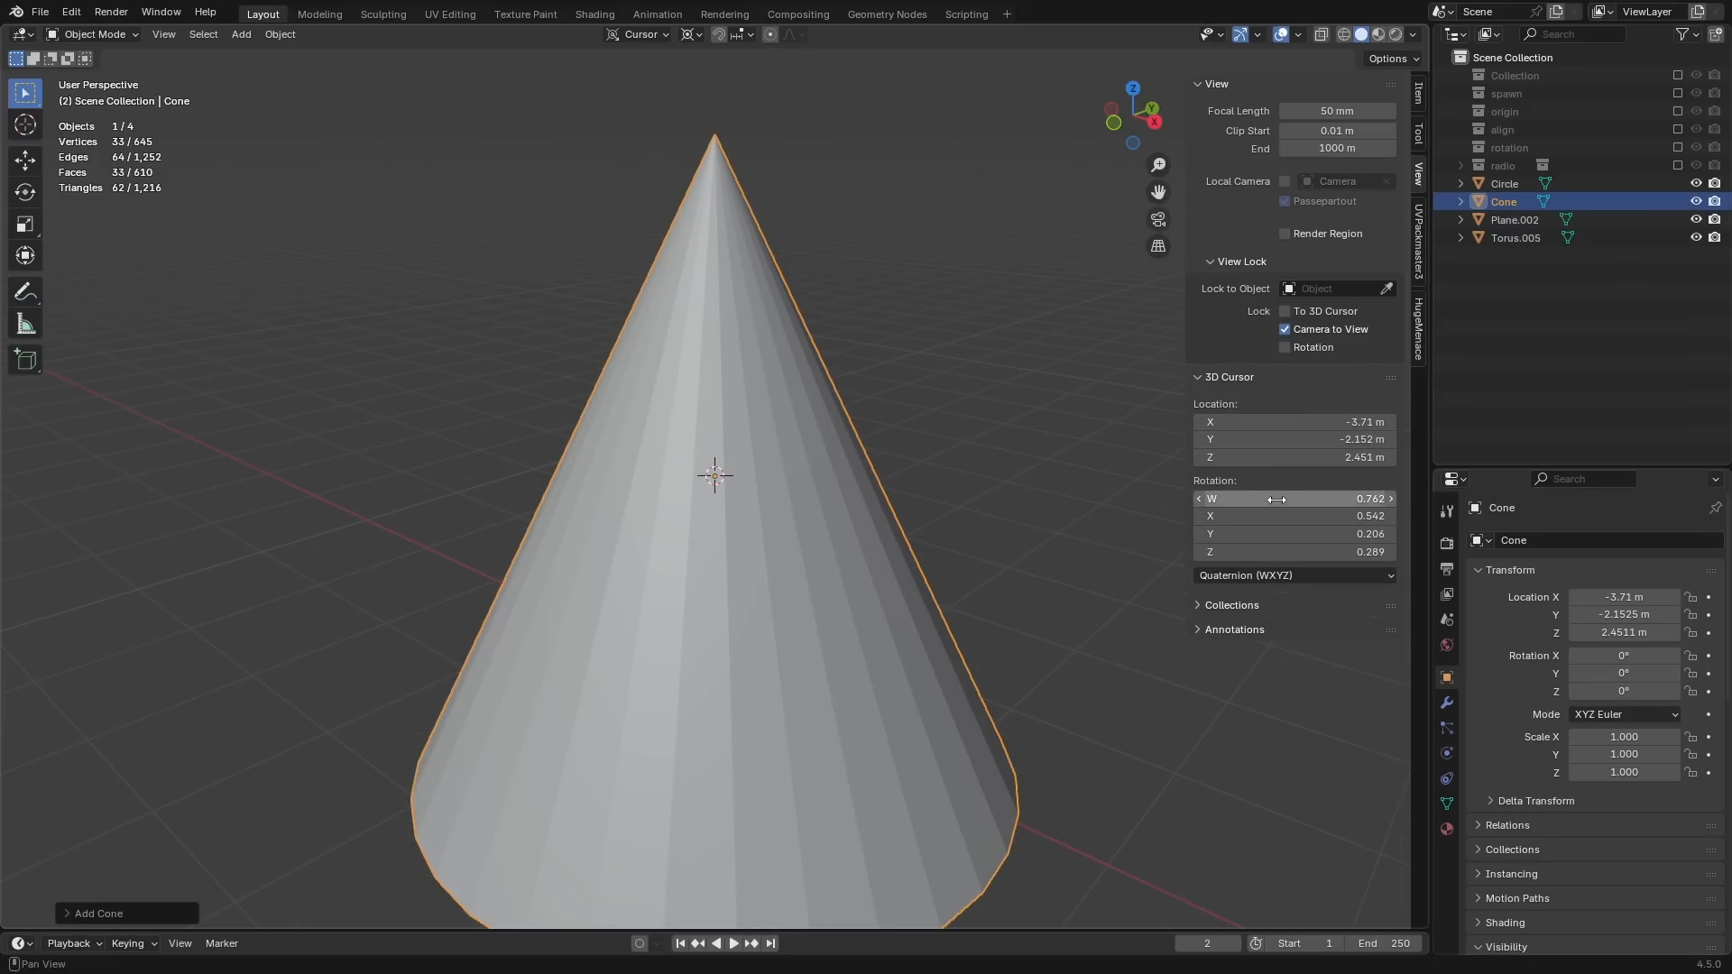
pyautogui.scroll(-2, 800, 550)
pyautogui.moveTo(1290, 499)
pyautogui.mouseDown()
pyautogui.moveTo(1326, 499)
pyautogui.moveTo(1277, 515)
pyautogui.mouseUp()
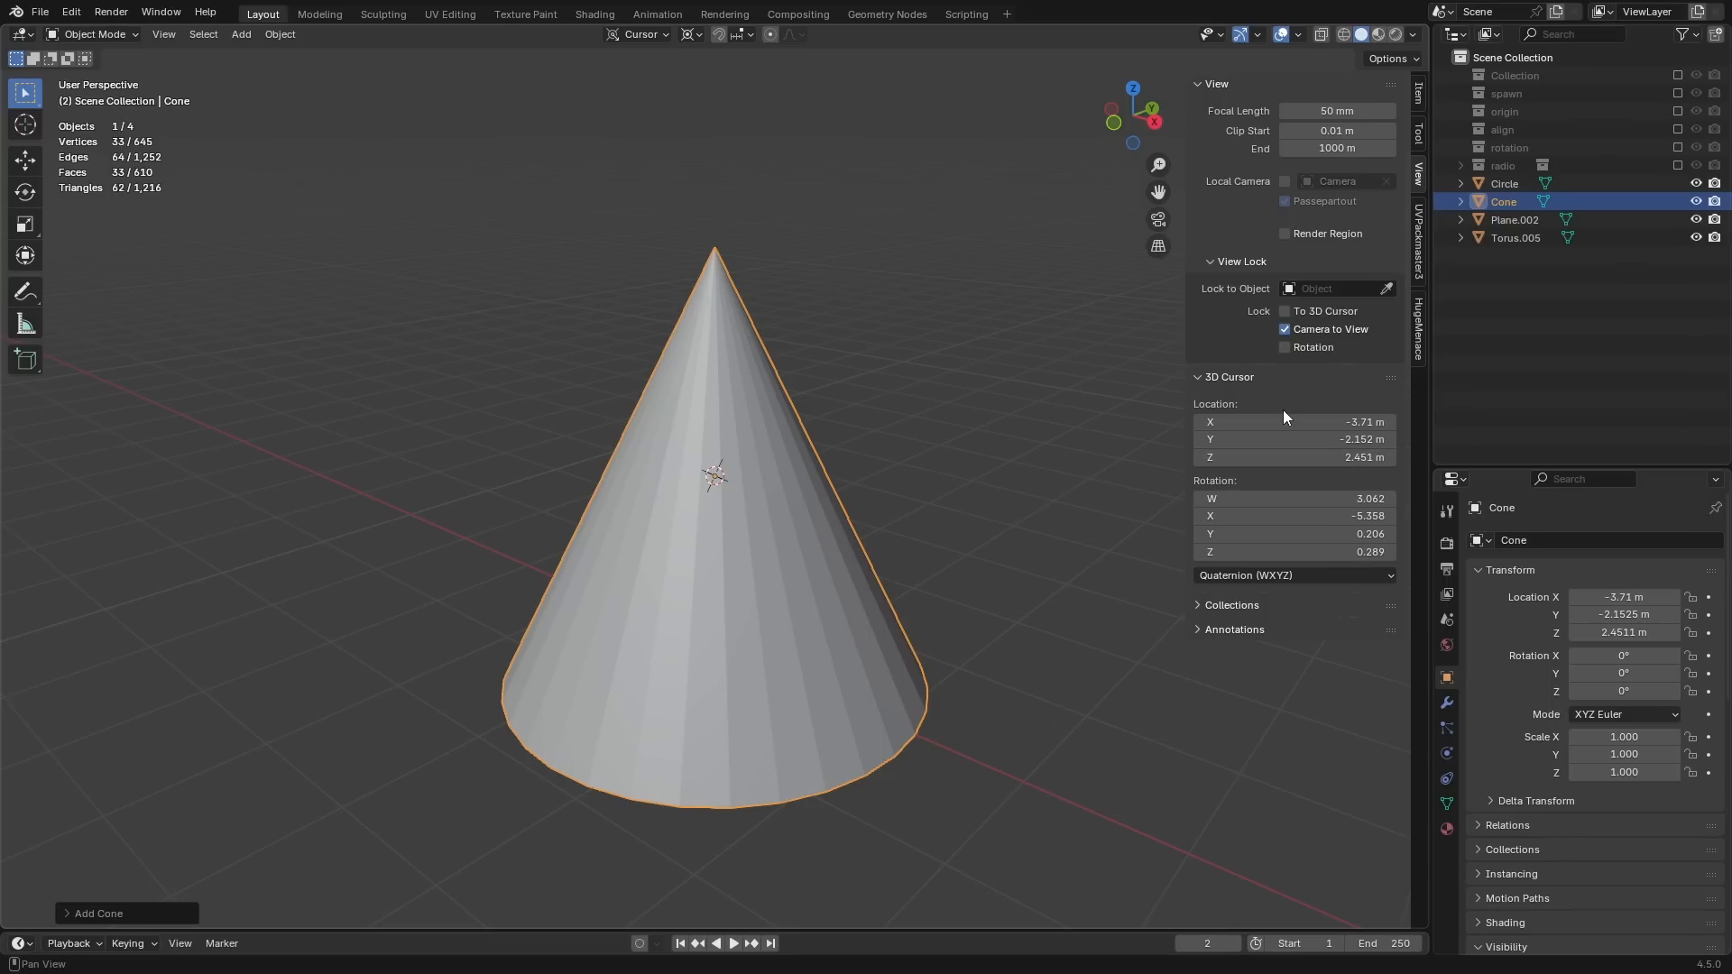
# Step: Set all of the 3D cursor's location and rotation values to 0
pyautogui.moveTo(1280, 418); pyautogui.dragTo(1235, 552)
pyautogui.write('0')
pyautogui.press('Return')
pyautogui.write('0')
pyautogui.press('Return')
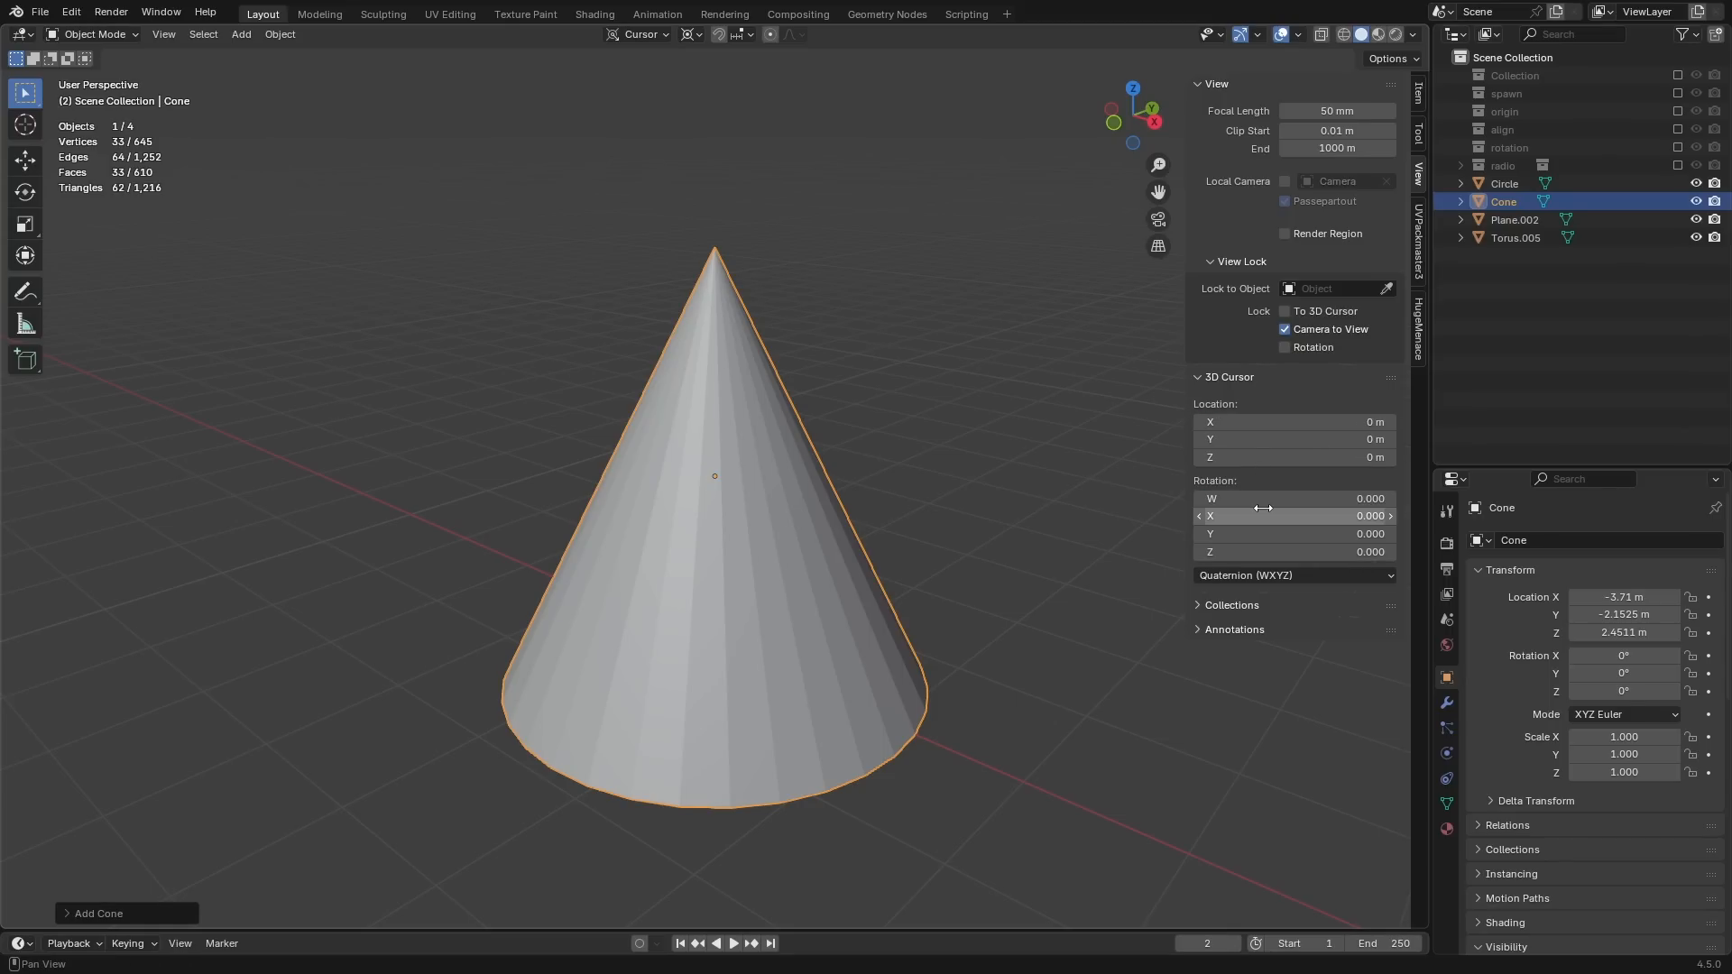
# Step: Snap the 3D cursor to the world origin
pyautogui.scroll(-4, 722, 609)
pyautogui.scroll(-1, 960, 540)
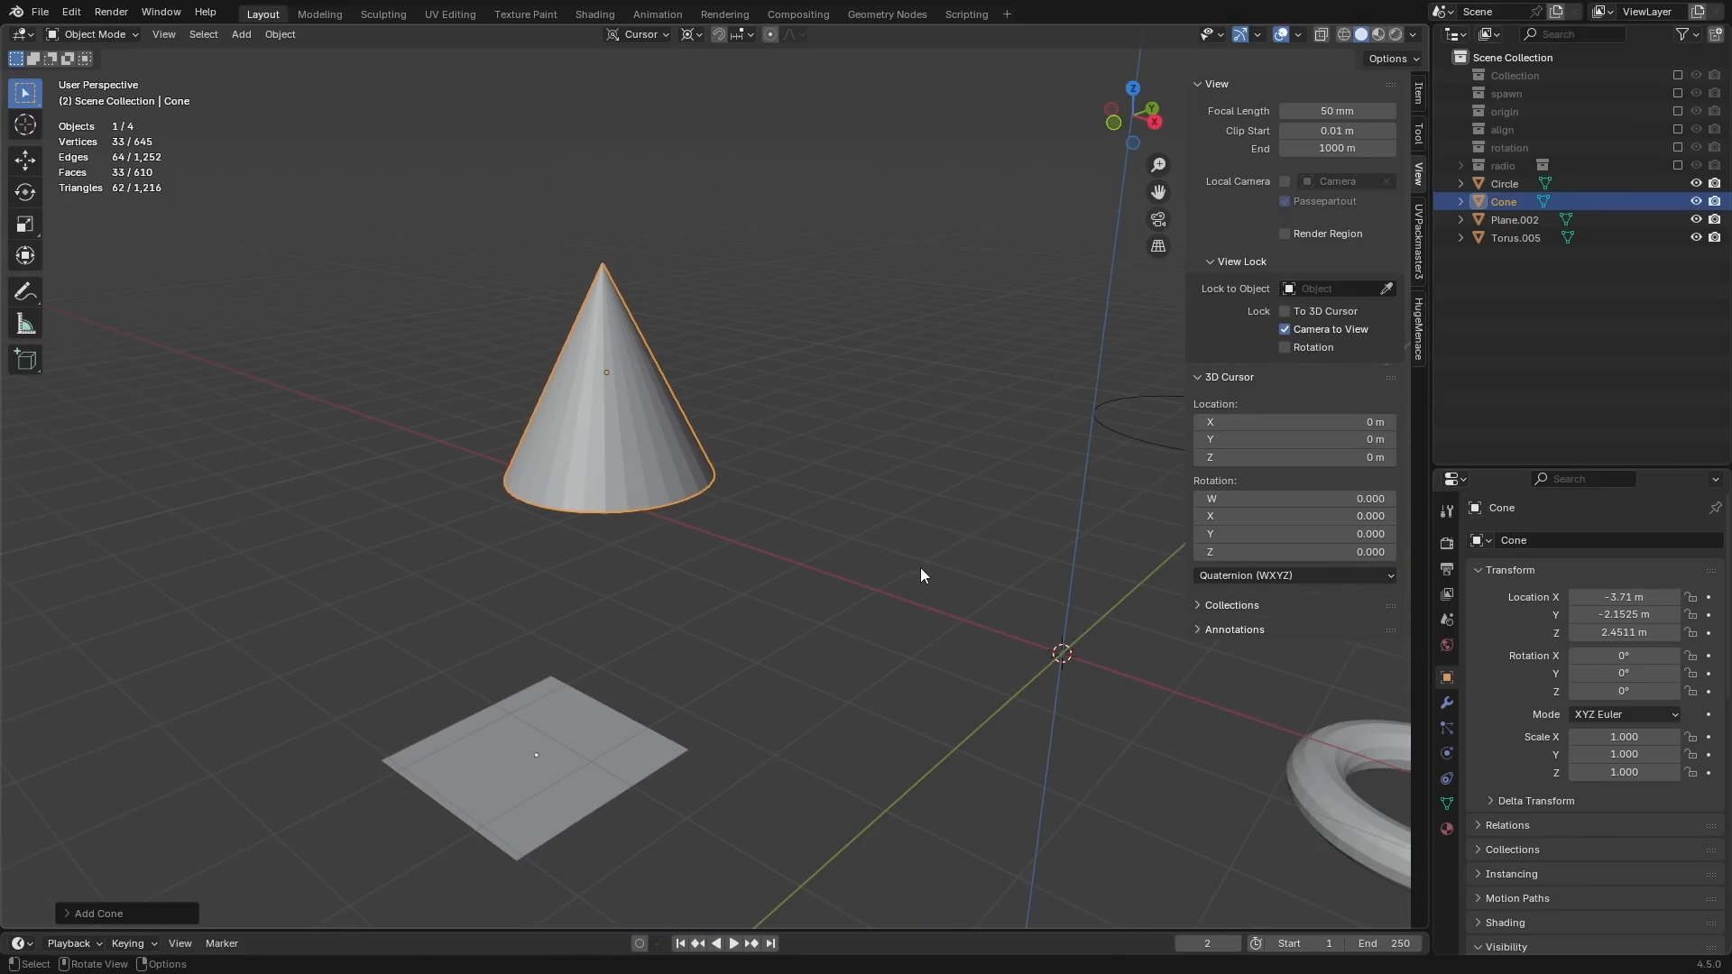
pyautogui.keyDown('shift'); pyautogui.moveTo(940, 599); pyautogui.dragTo(817, 570, button='middle'); pyautogui.keyUp('shift')
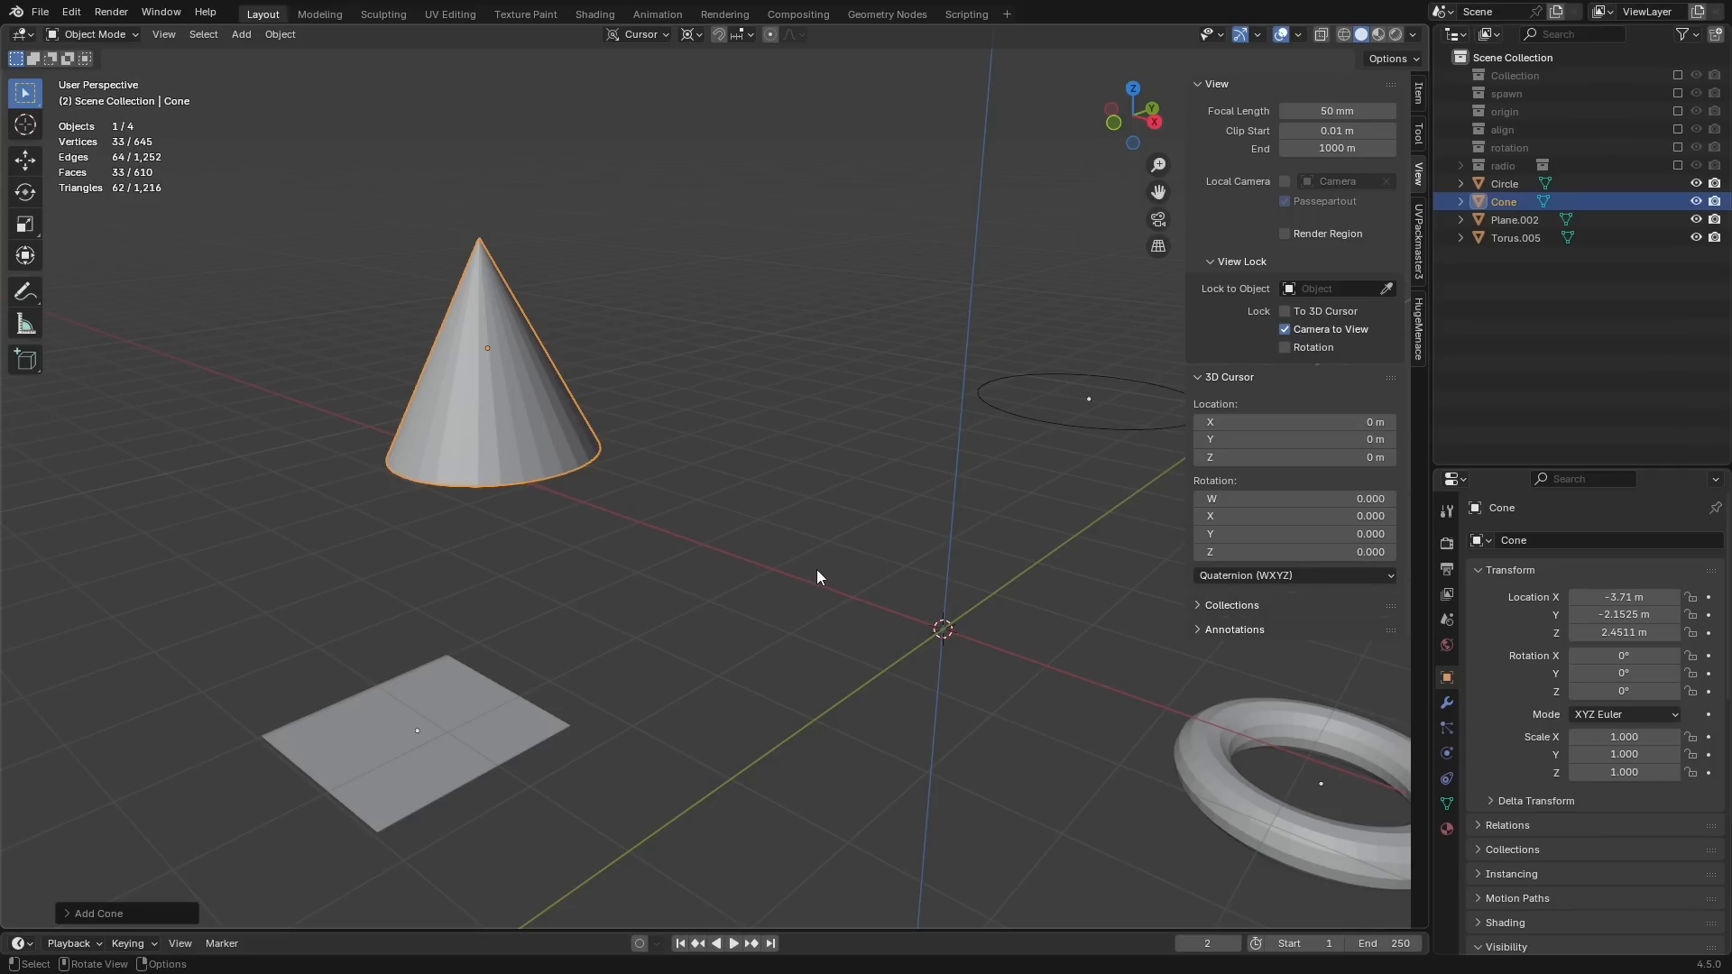
pyautogui.hotkey('shift', 's')
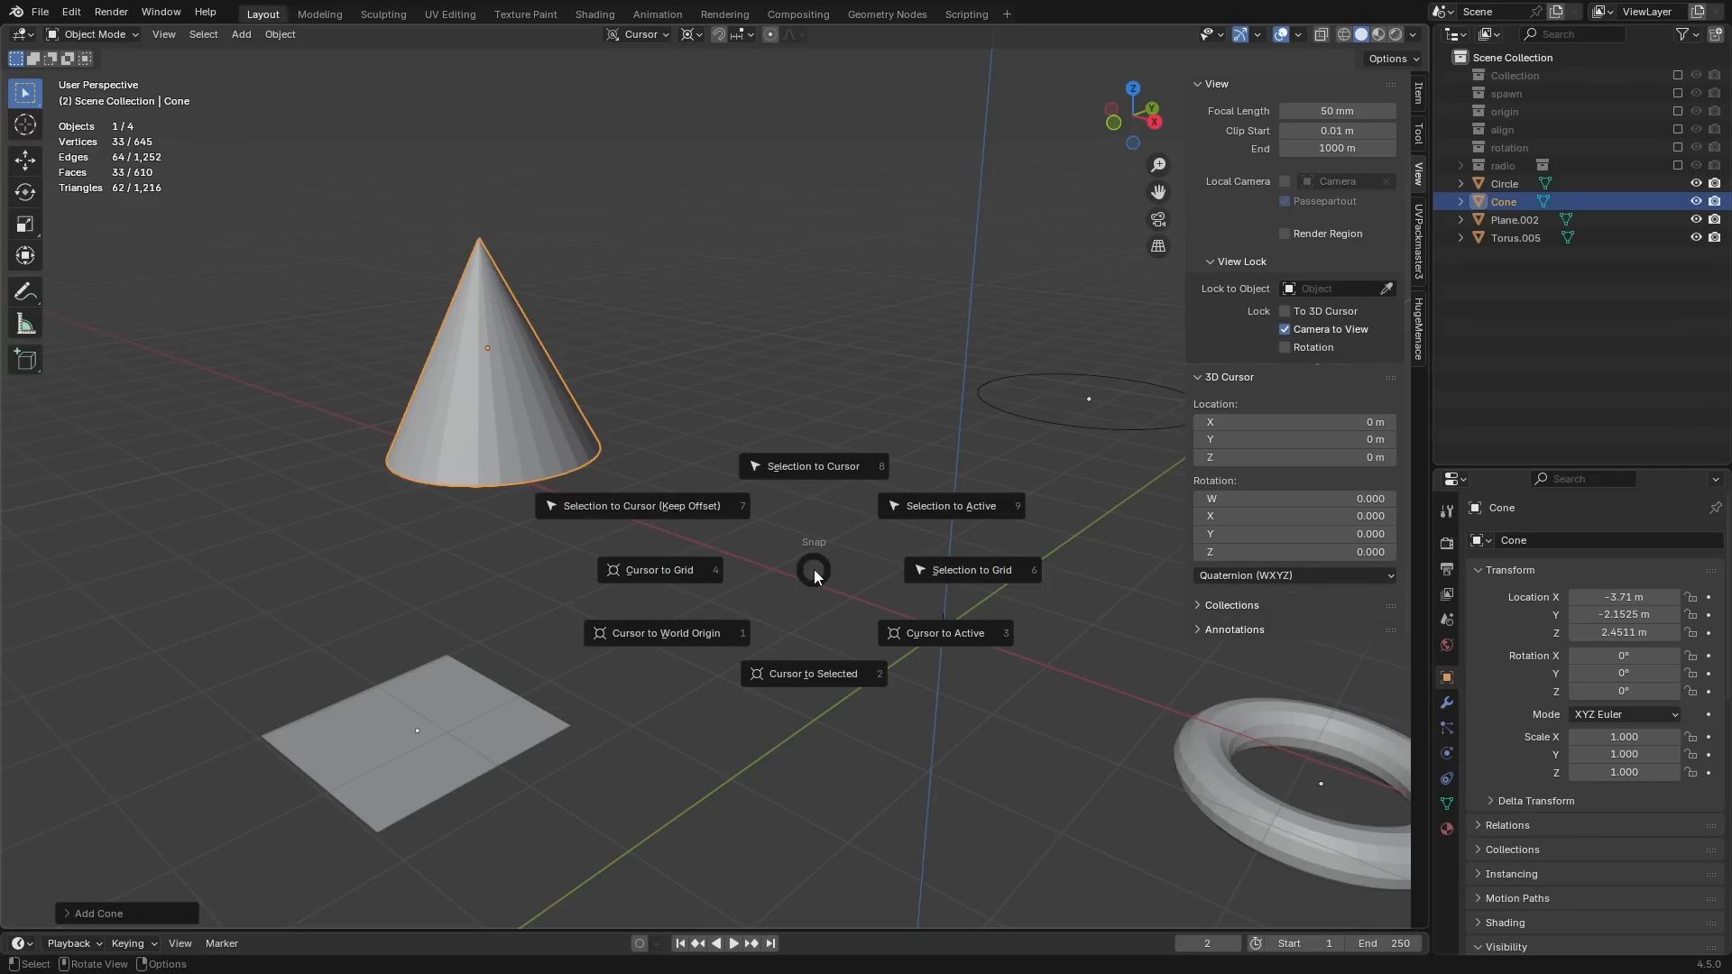
pyautogui.click(706, 649)
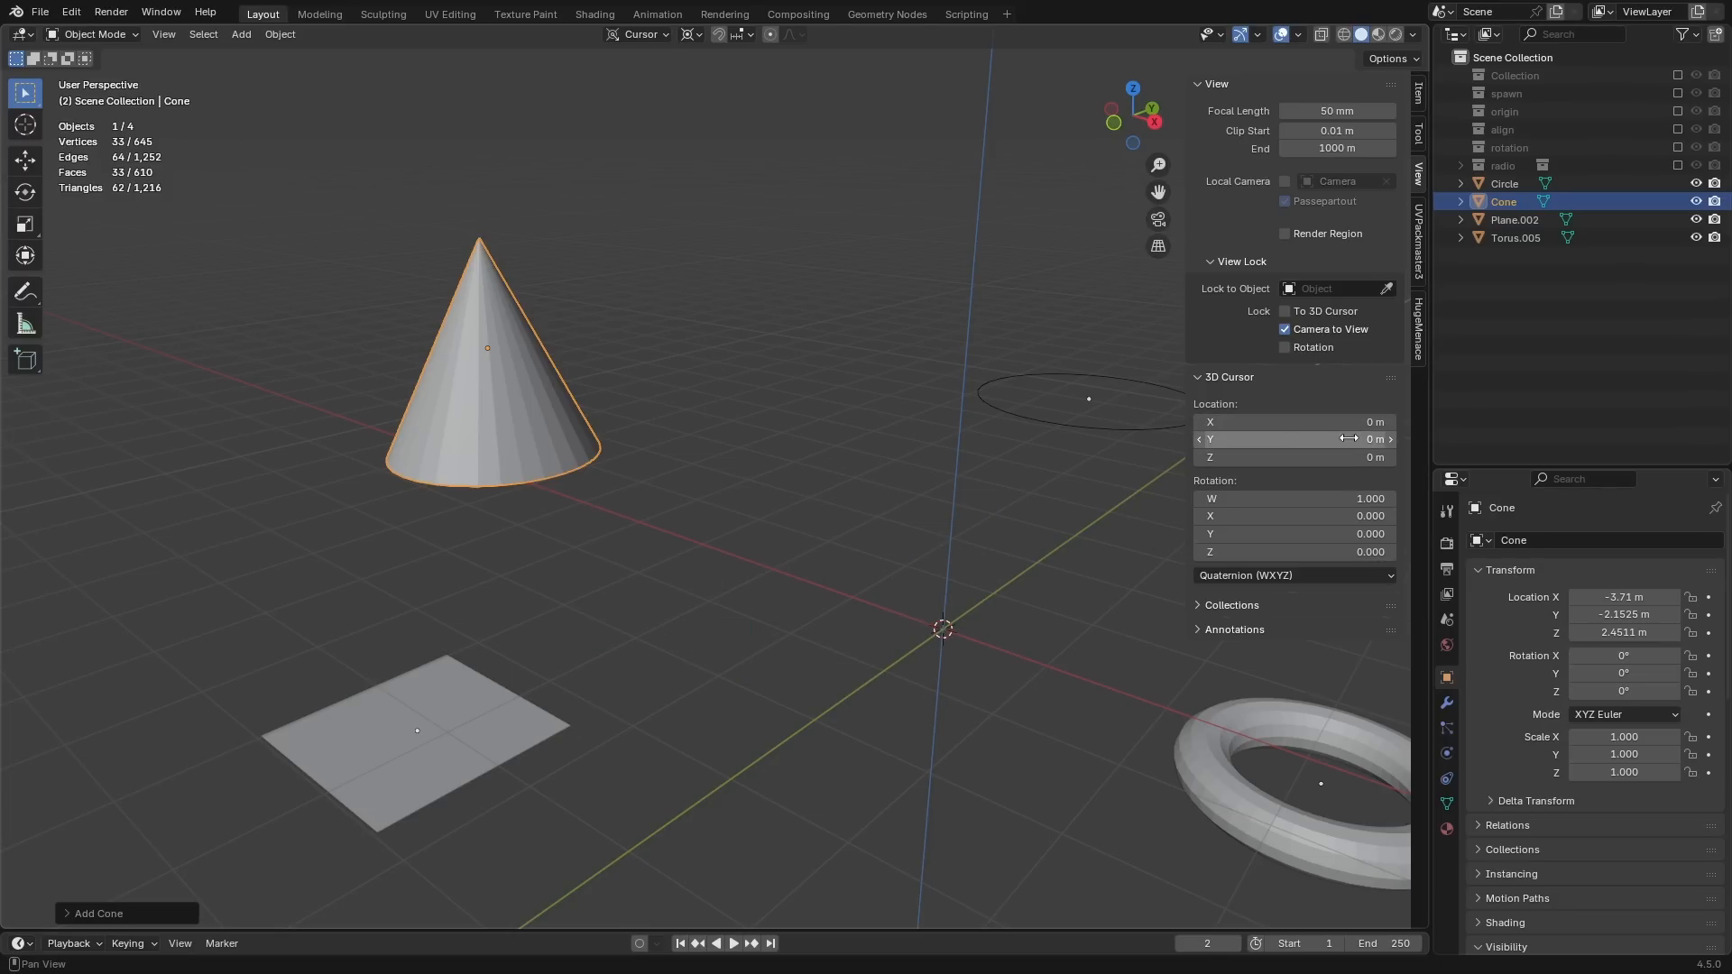
# Step: Place the 3D cursor freely between the cone and the circle, and snap it back to the world origin
pyautogui.keyDown('shift'); pyautogui.moveTo(826, 470); pyautogui.dragTo(771, 366, button='right'); pyautogui.keyUp('shift')
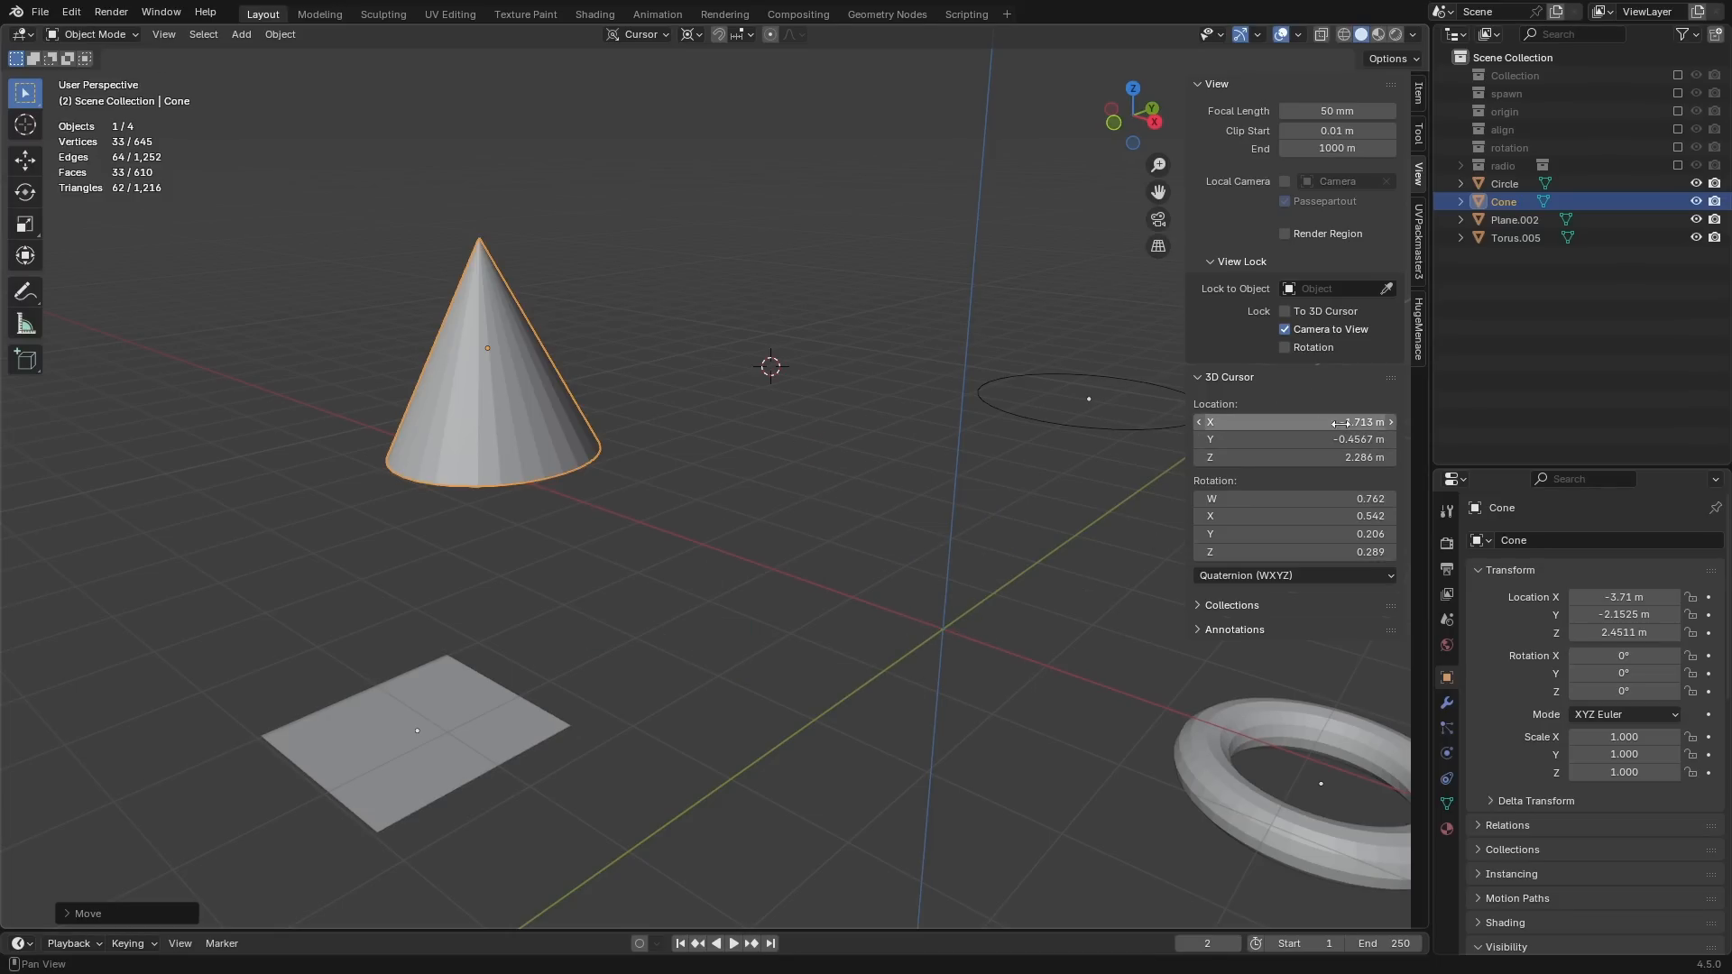
pyautogui.hotkey('shift', 's')
pyautogui.click(823, 584)
pyautogui.hotkey('shift', 's')
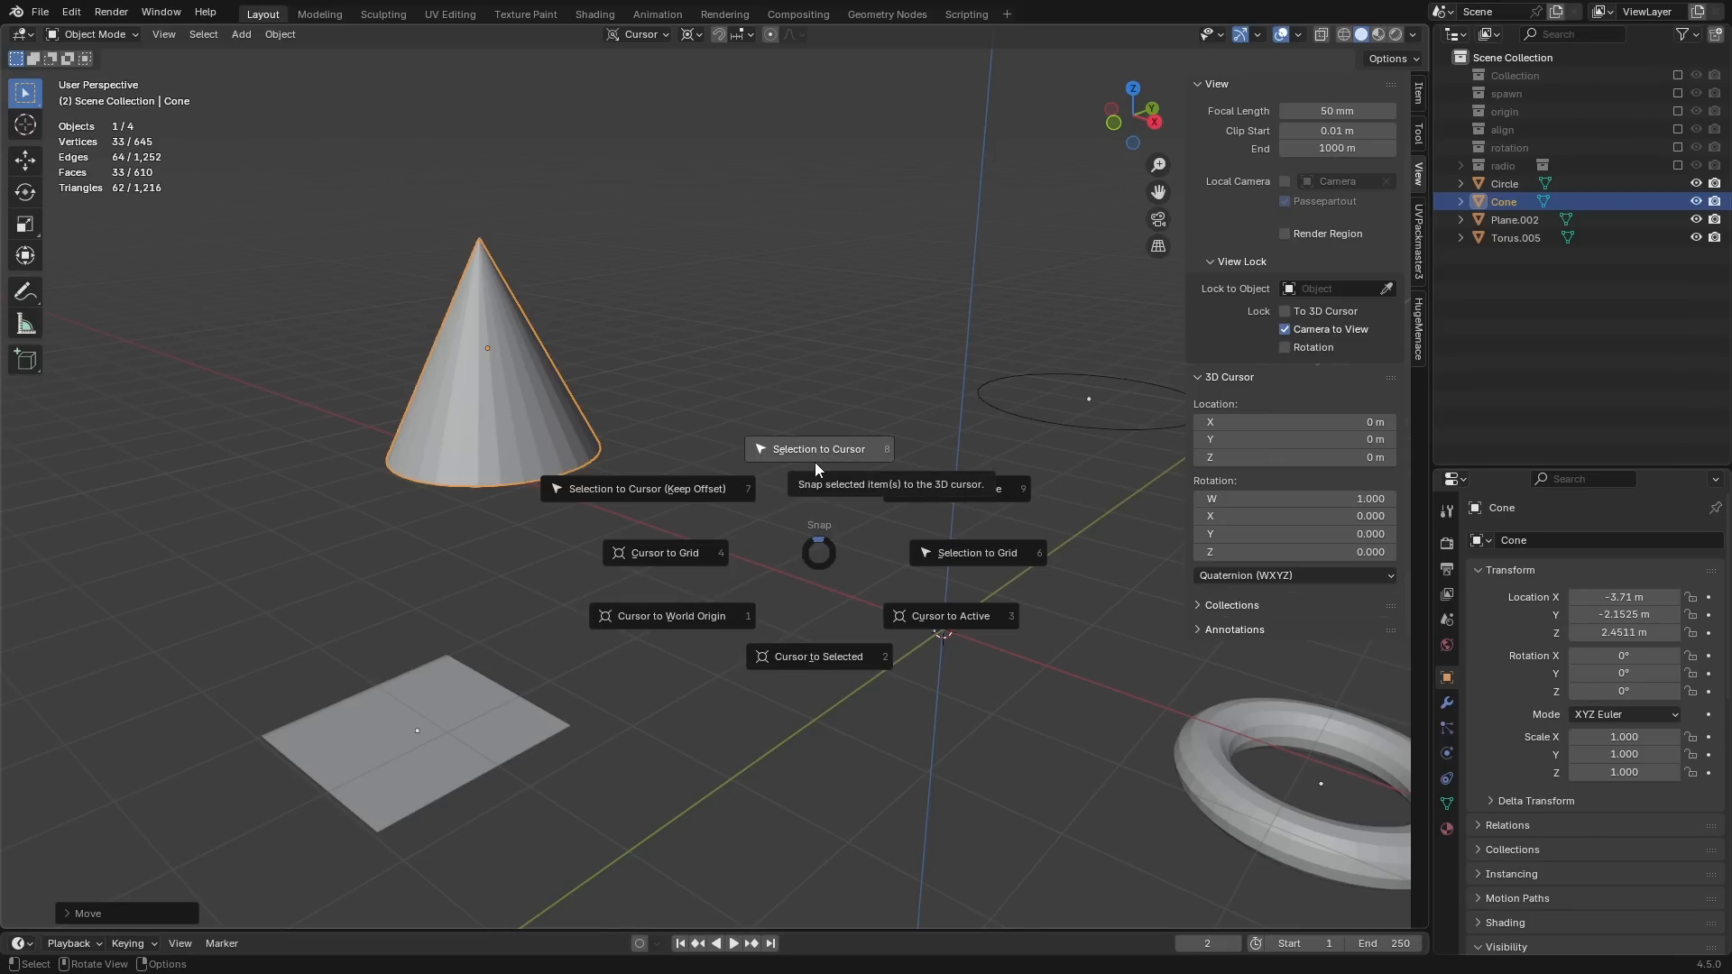
pyautogui.press('Escape')
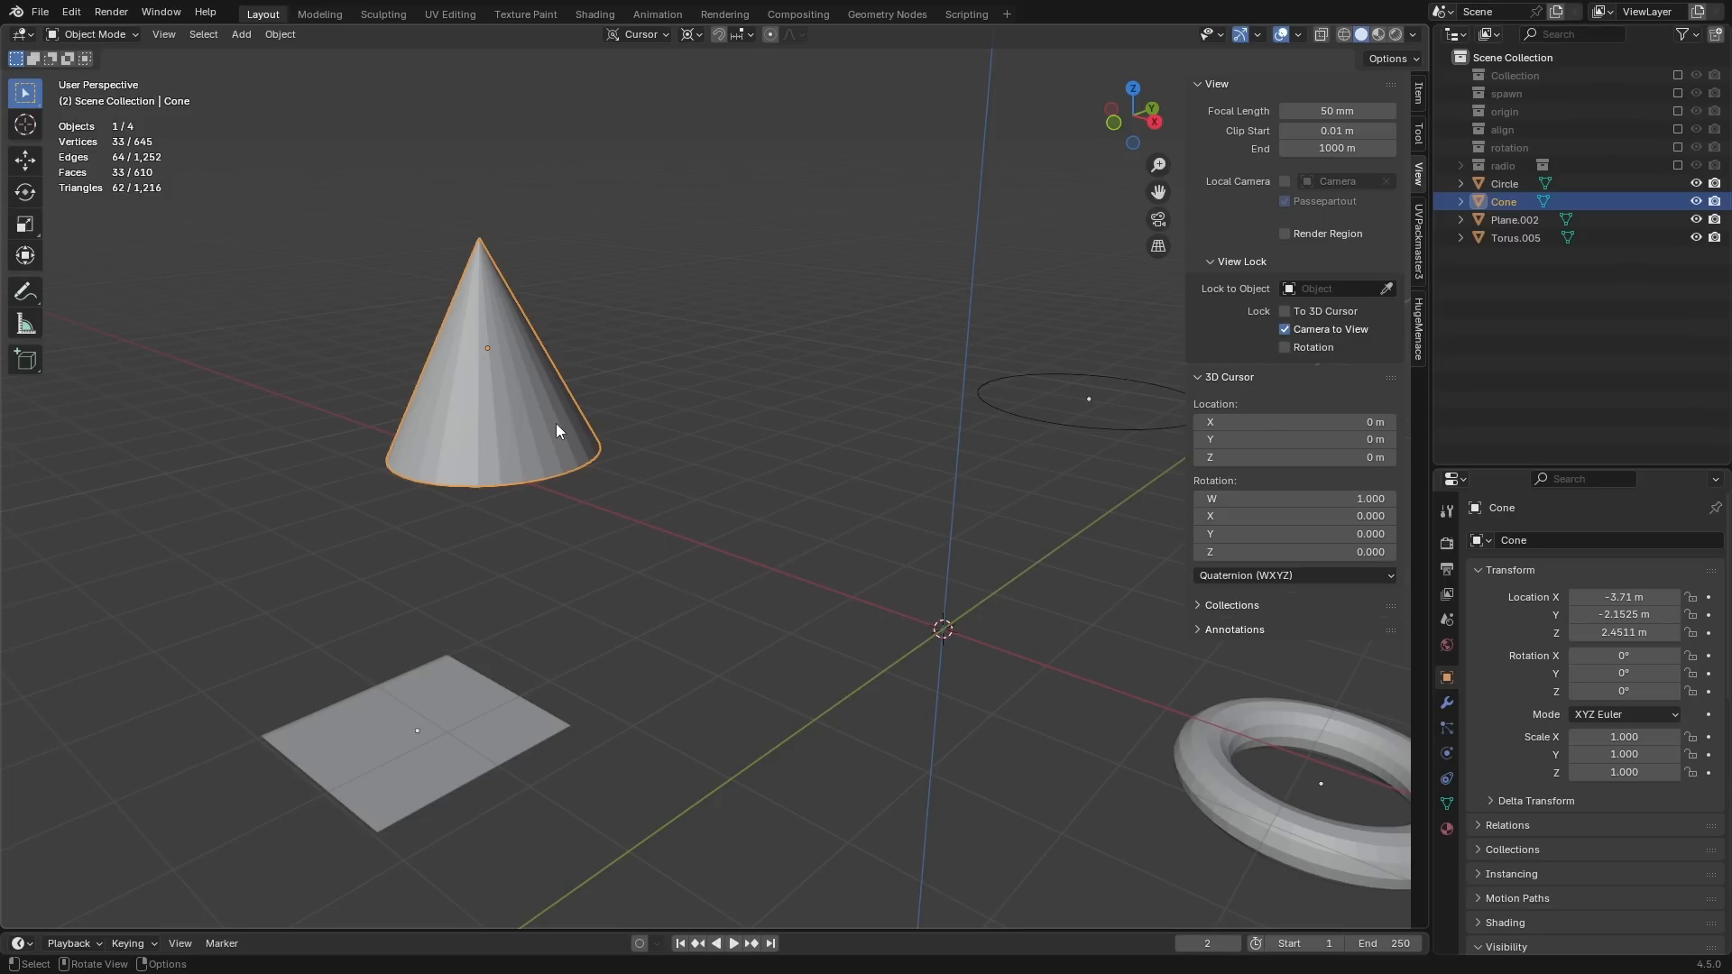
# Step: Try snapping the selected cone to the 3D cursor at the world origin, and undo the snap
pyautogui.hotkey('shift', 's')
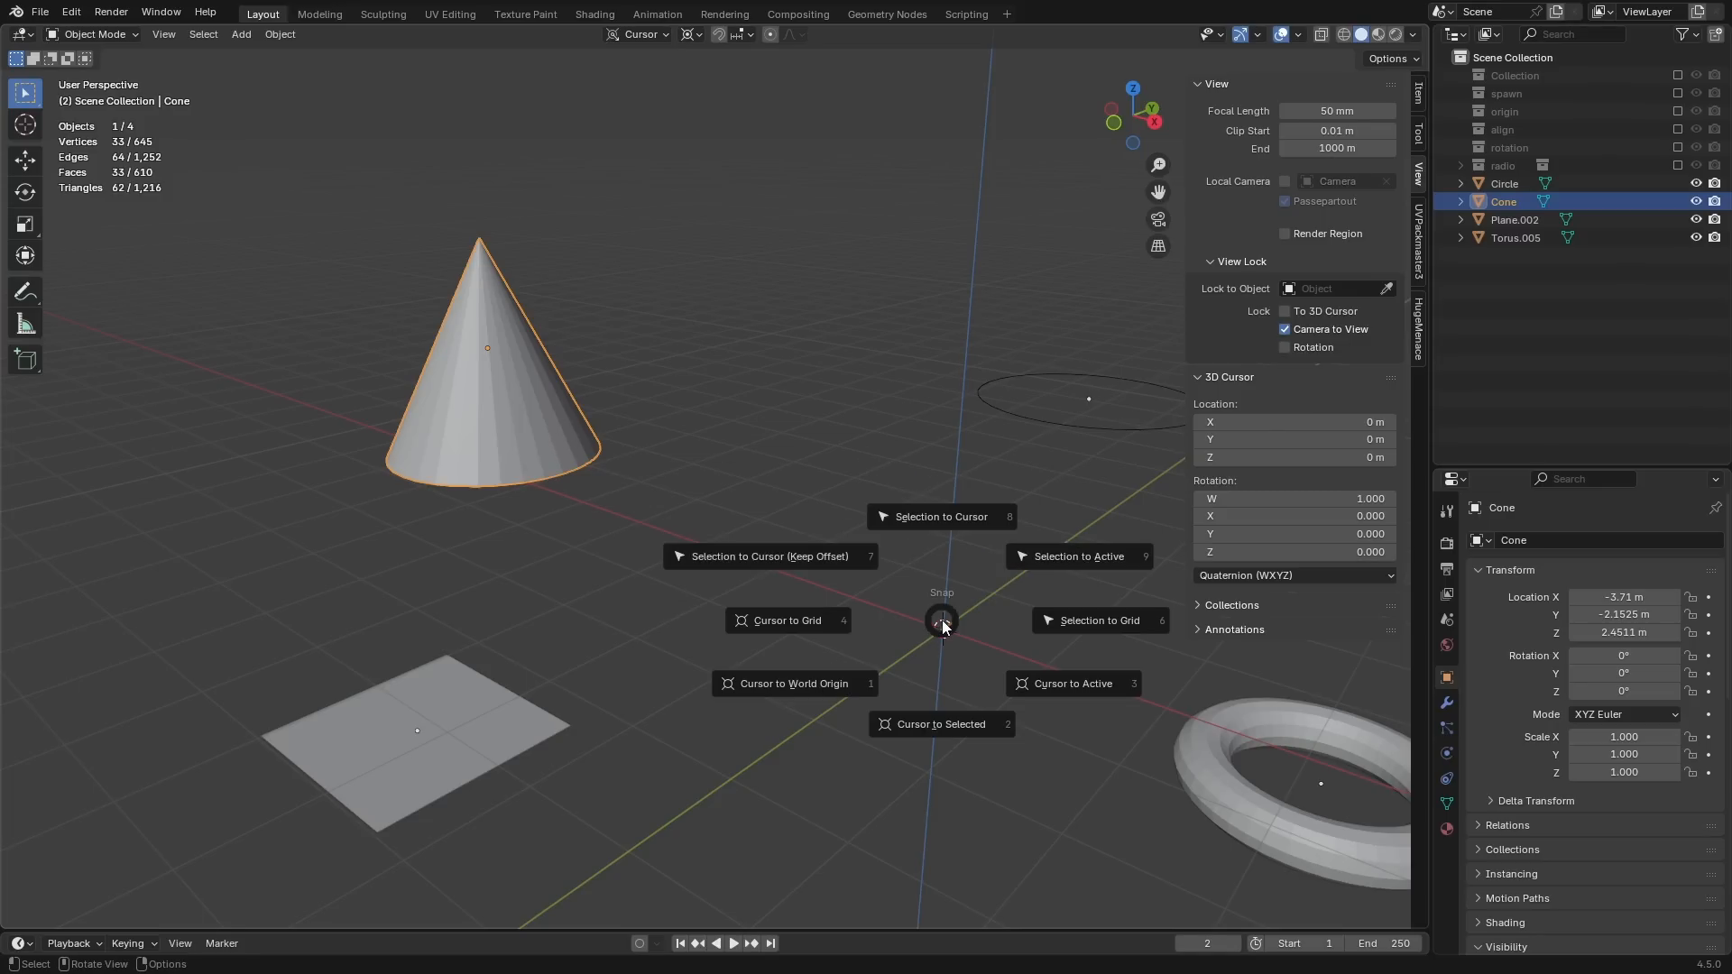
pyautogui.click(945, 521)
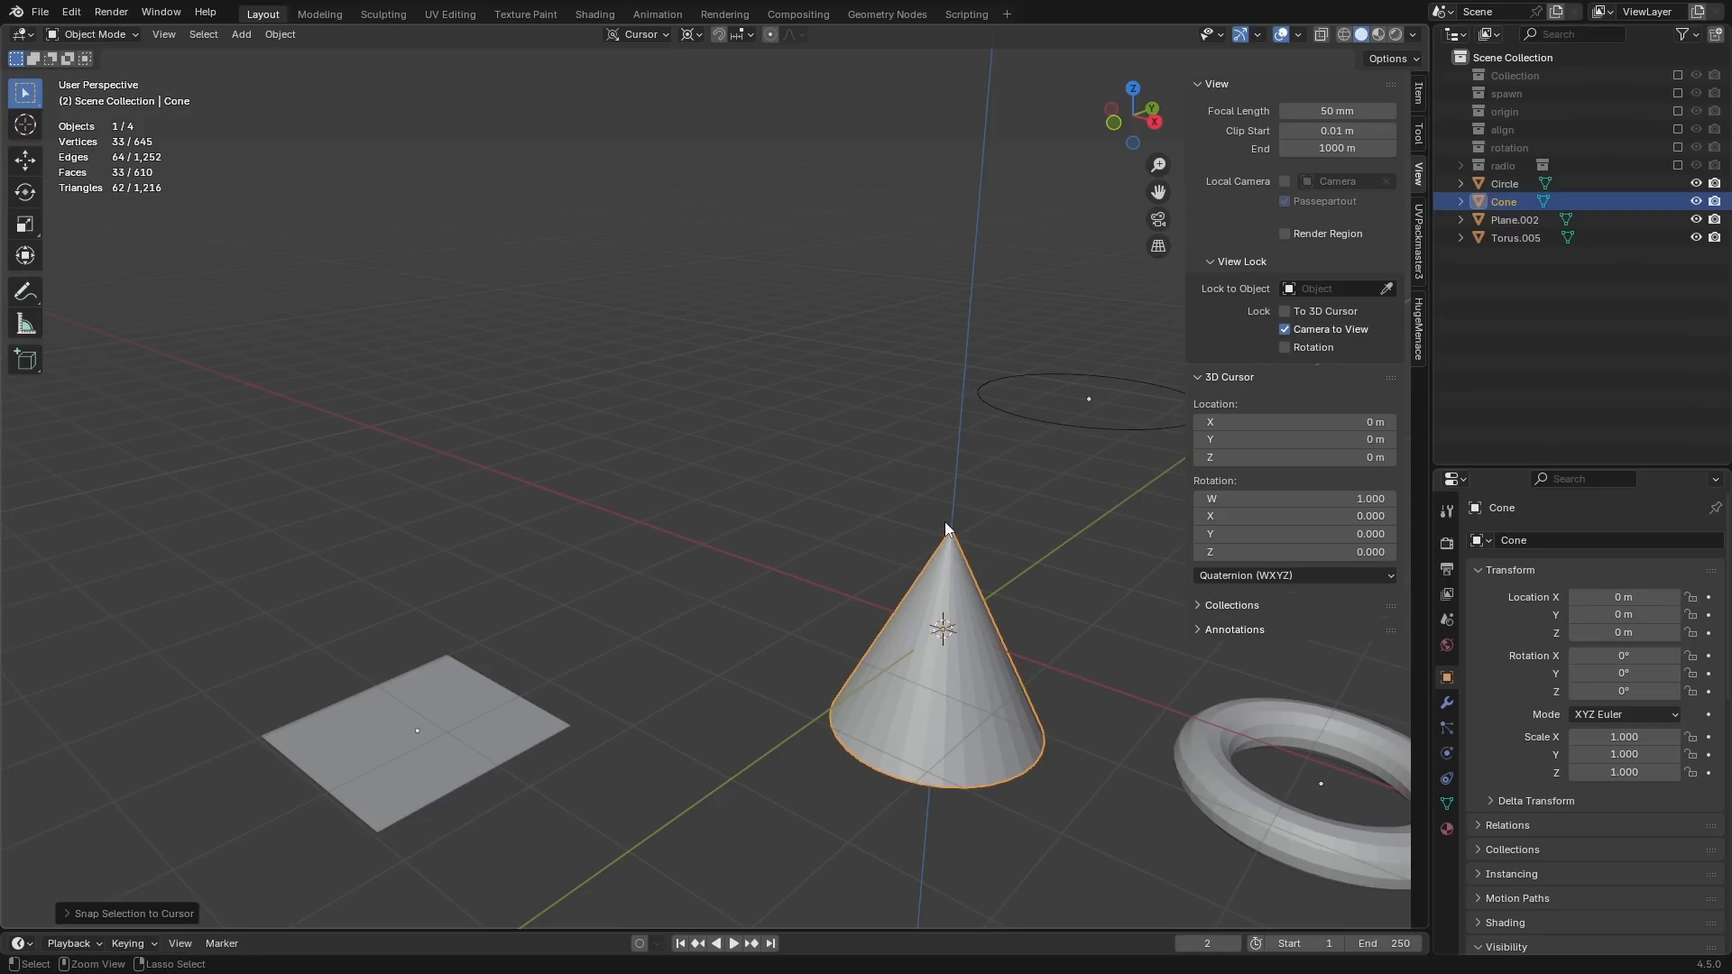
pyautogui.hotkey('ctrl', 'z')
# Step: Snap the 3D cursor to the selected cone
pyautogui.hotkey('shift', 's')
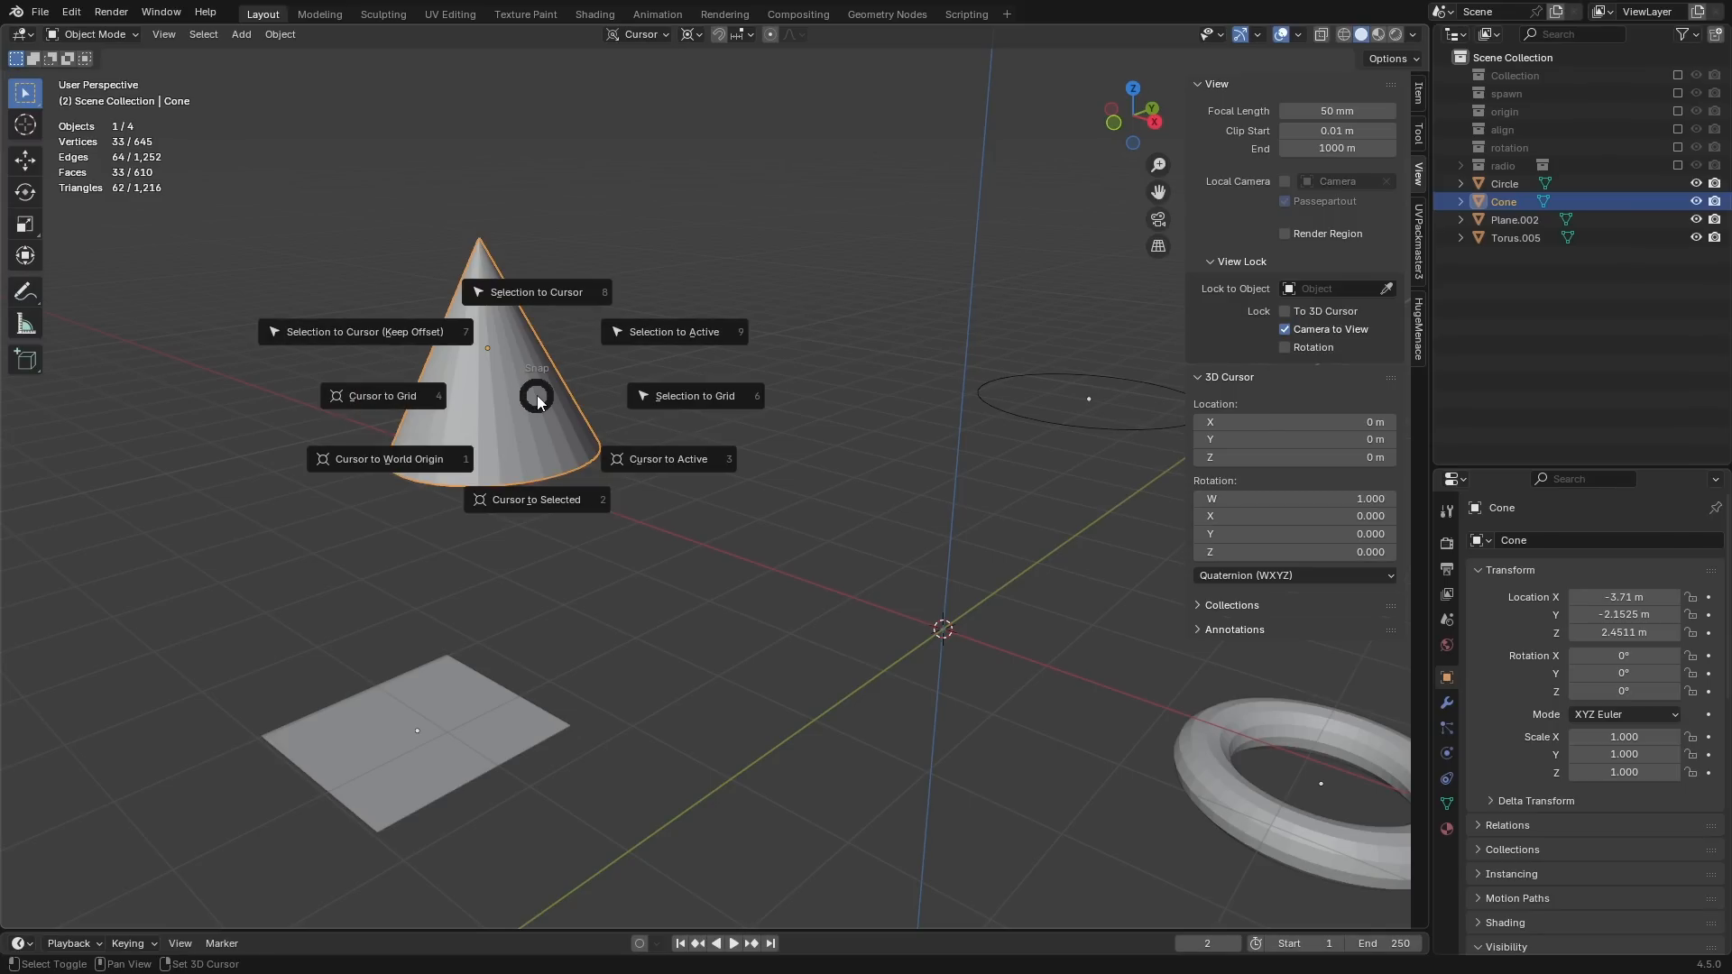
pyautogui.click(541, 501)
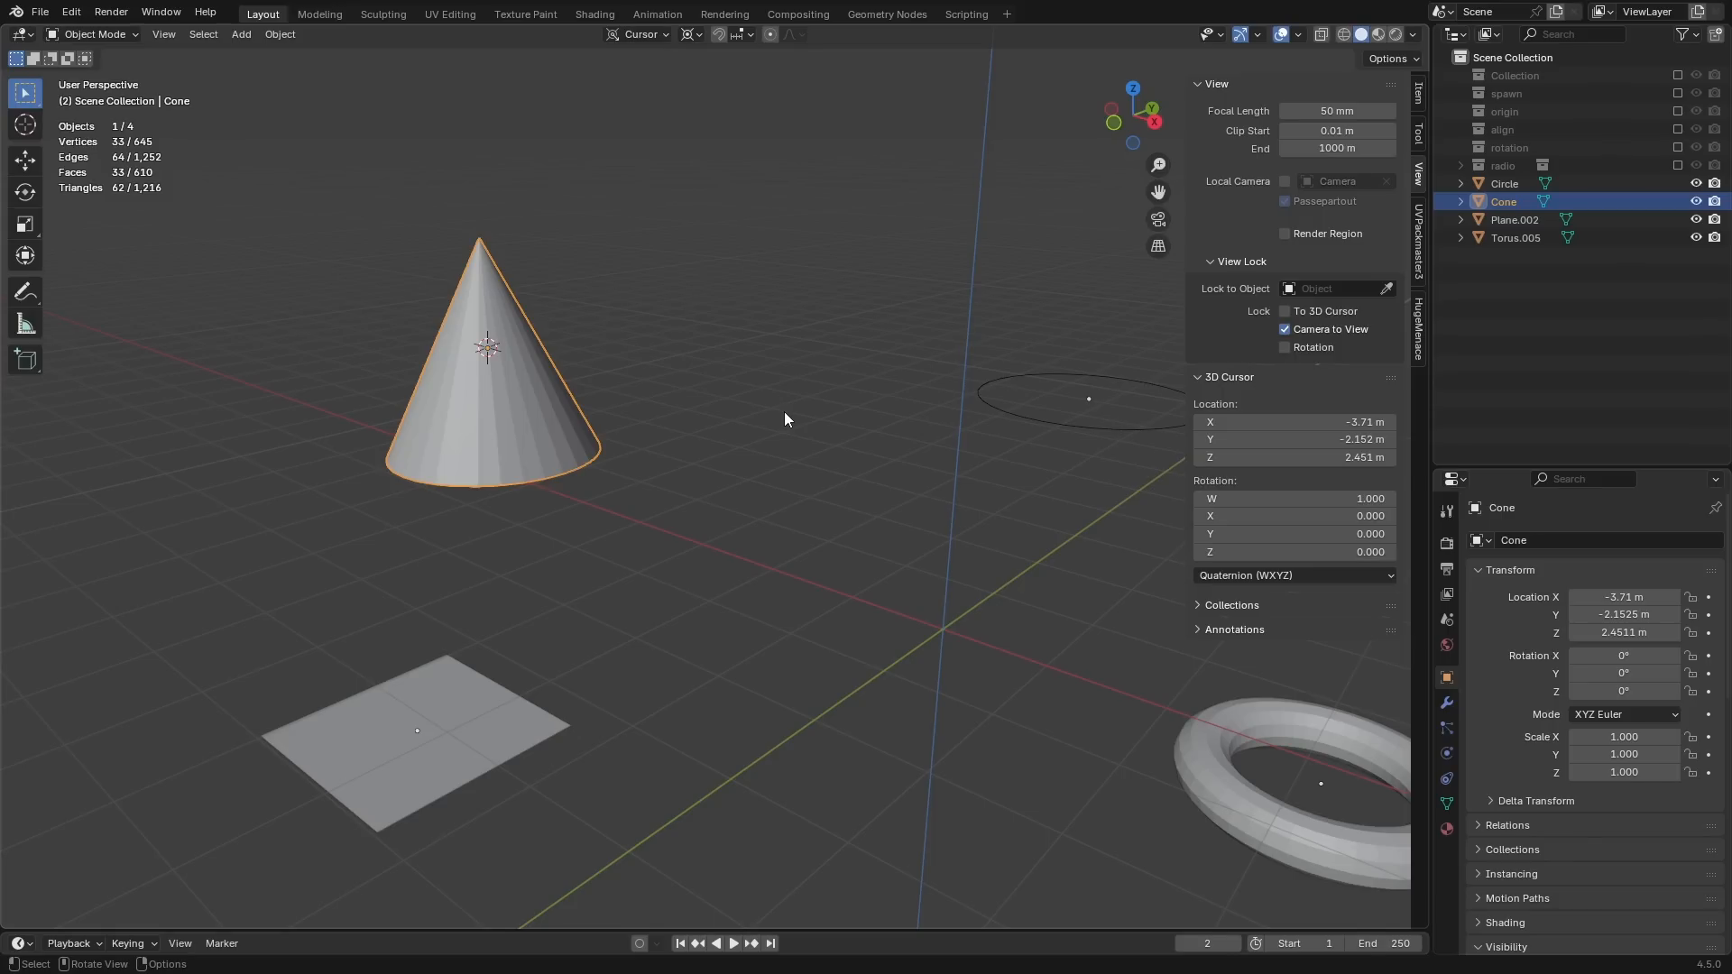
# Step: Send the 3D cursor to the world origin and snap it back to the selected cone
pyautogui.hotkey('shift', 's')
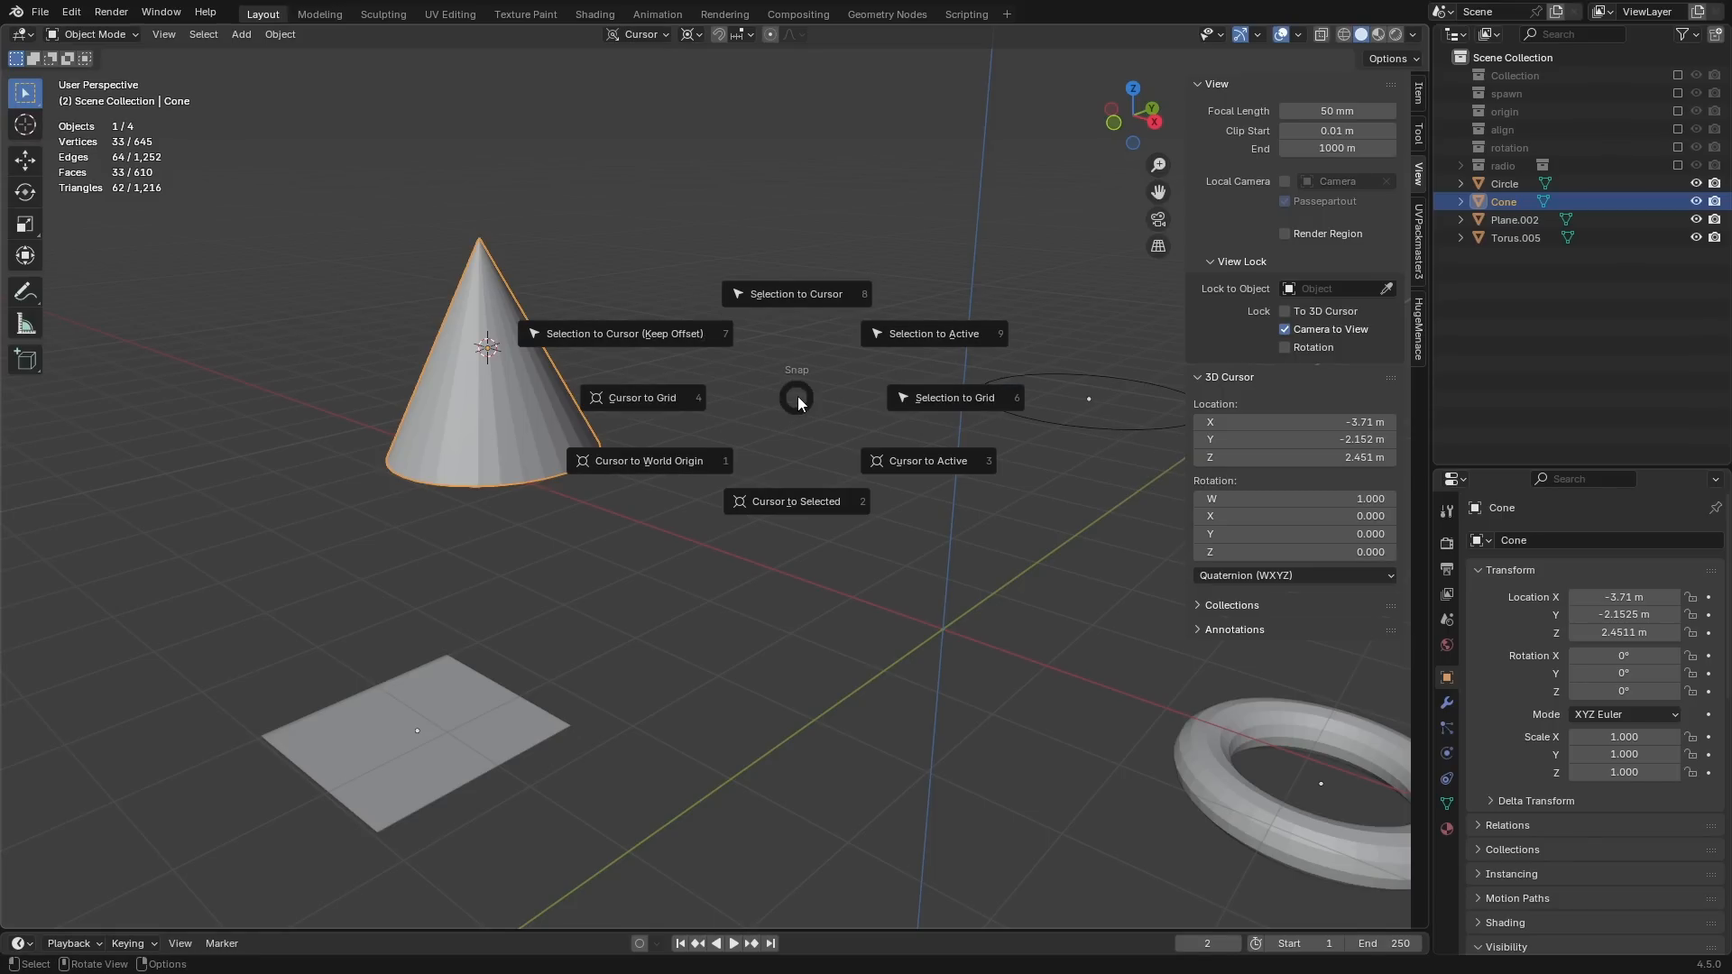
pyautogui.click(695, 466)
pyautogui.hotkey('shift', 's')
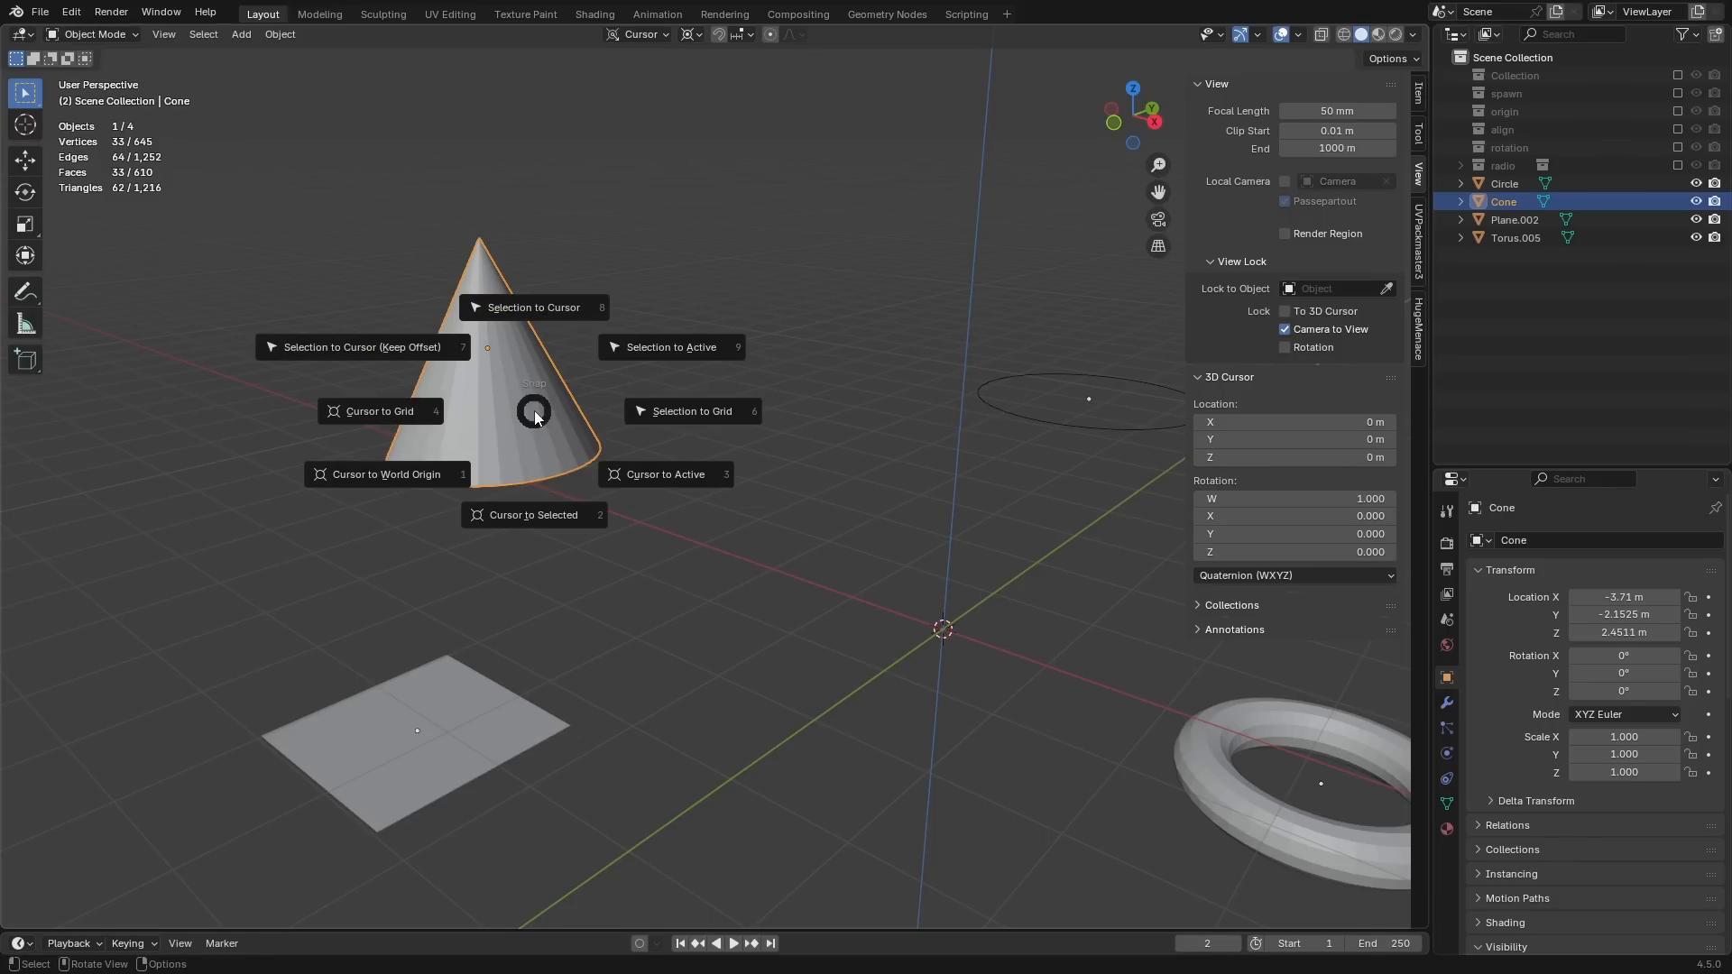
pyautogui.click(543, 501)
# Step: Select the torus and snap it to the 3D cursor at the cone's origin
pyautogui.hotkey('shift', 's')
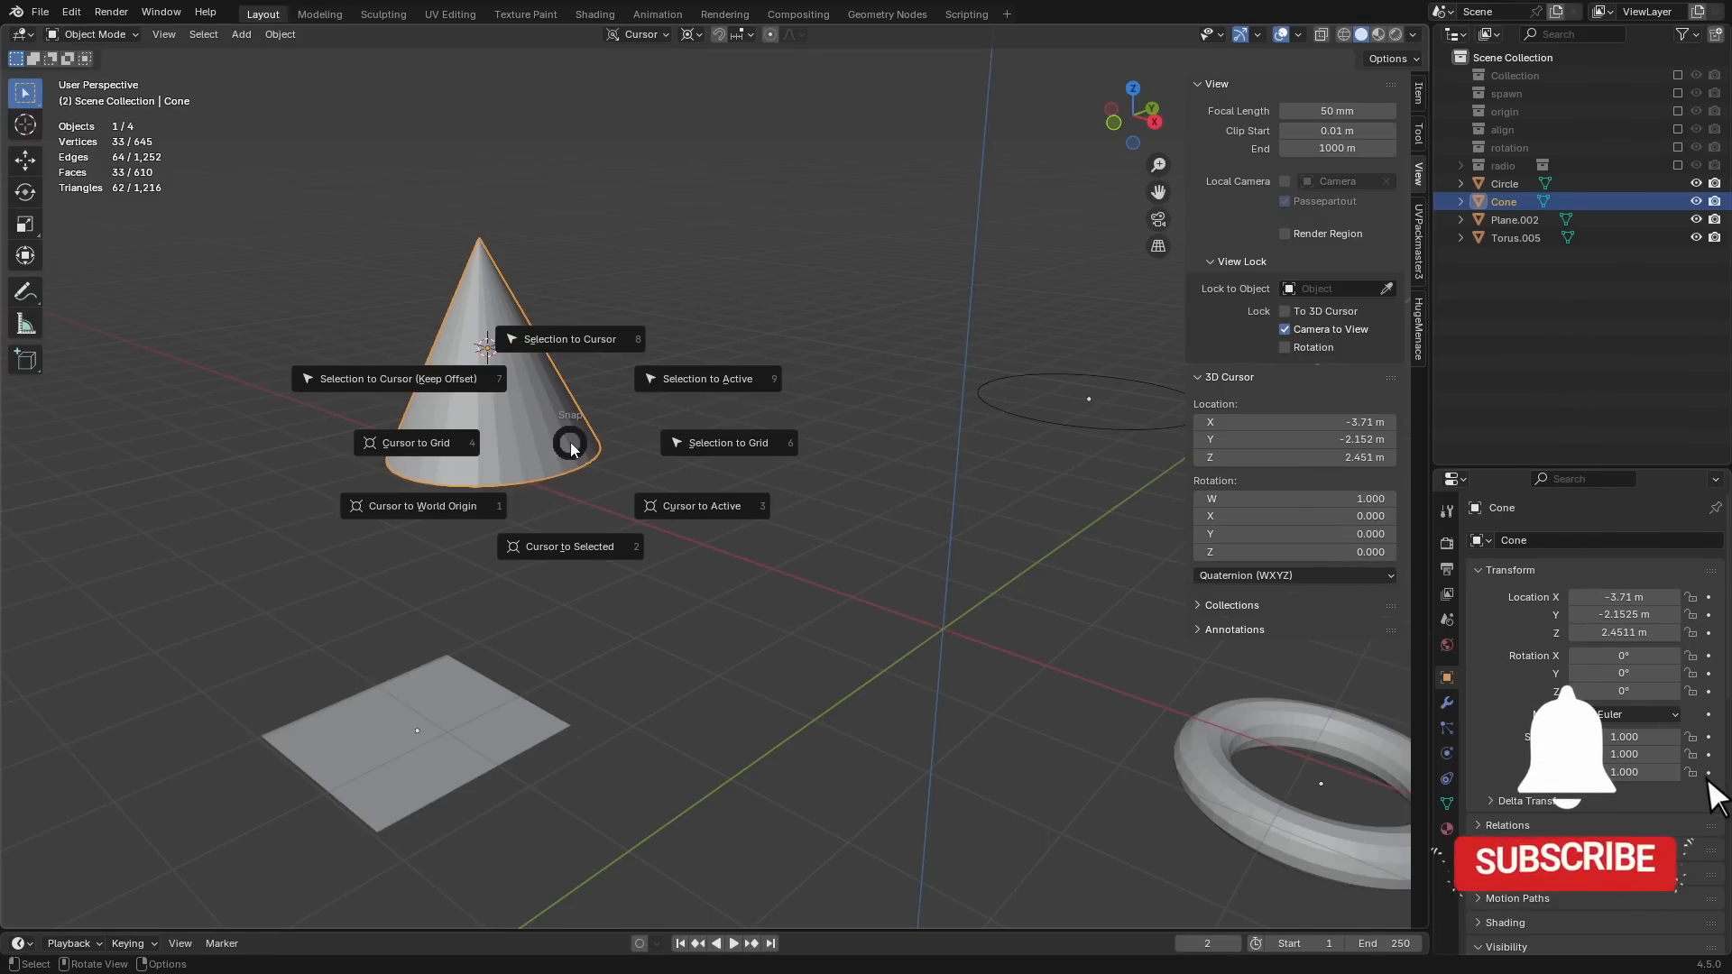
pyautogui.click(1178, 765)
pyautogui.click(1203, 762)
pyautogui.hotkey('shift', 's')
pyautogui.press('8')
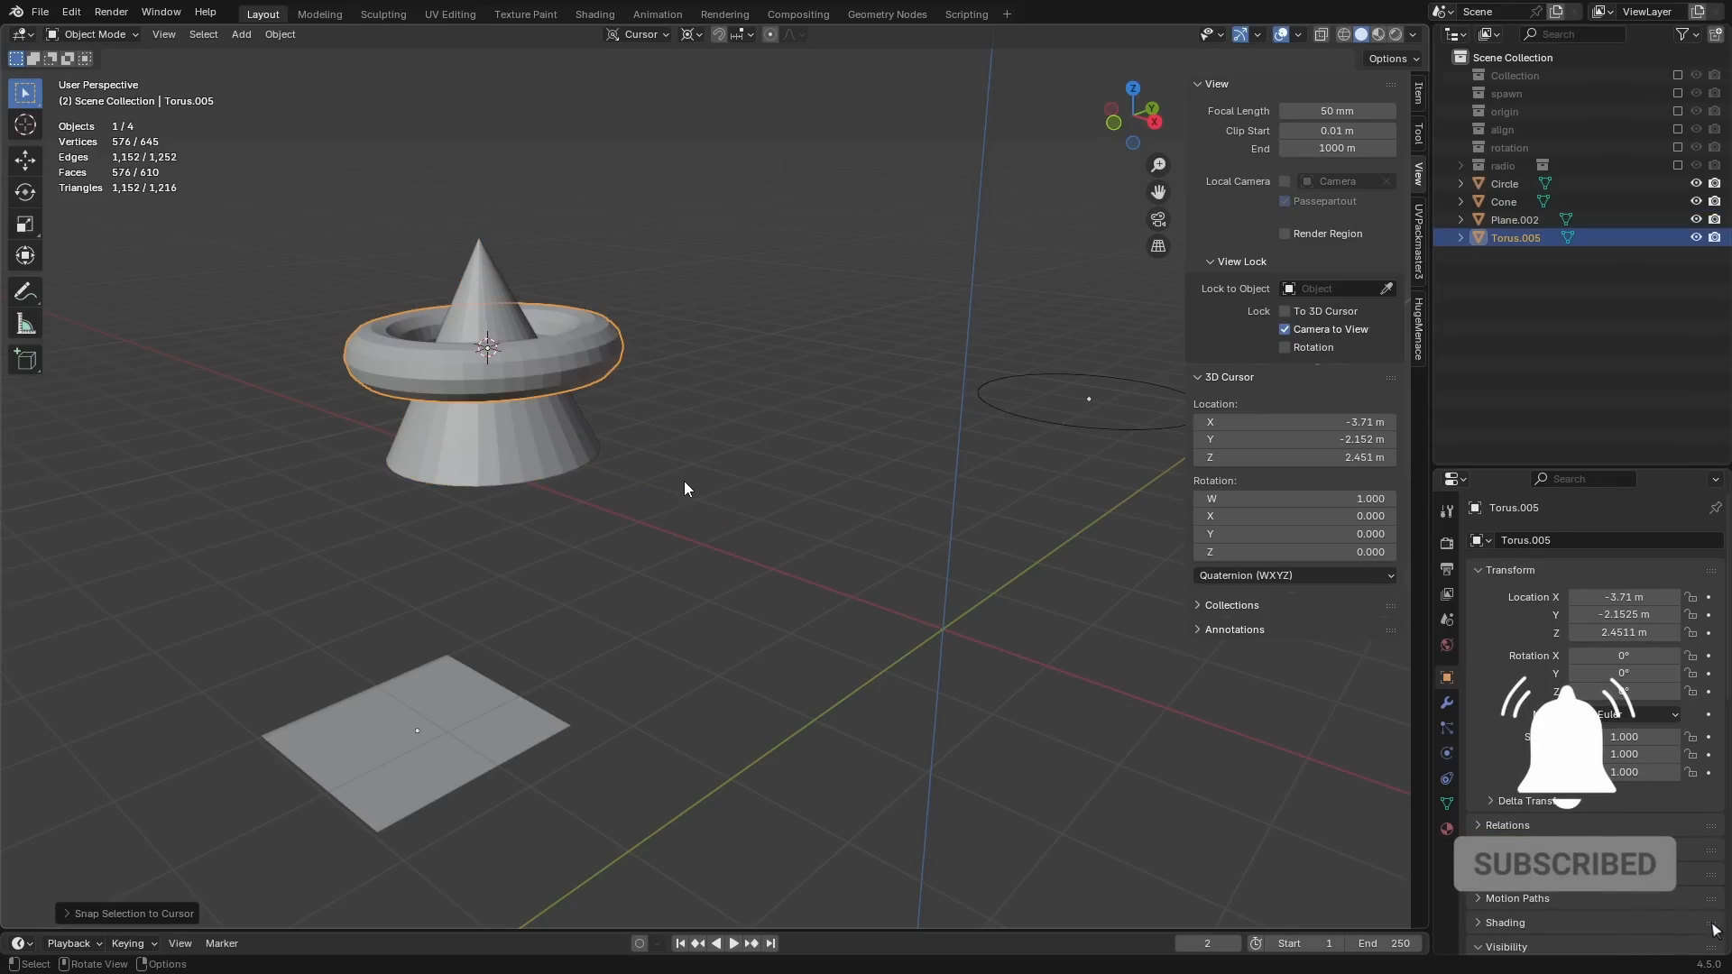
# Step: Keep Cursor as the transform orientation and set the 3D cursor's rotation to W 9.7 and X 5.6
pyautogui.click(644, 36)
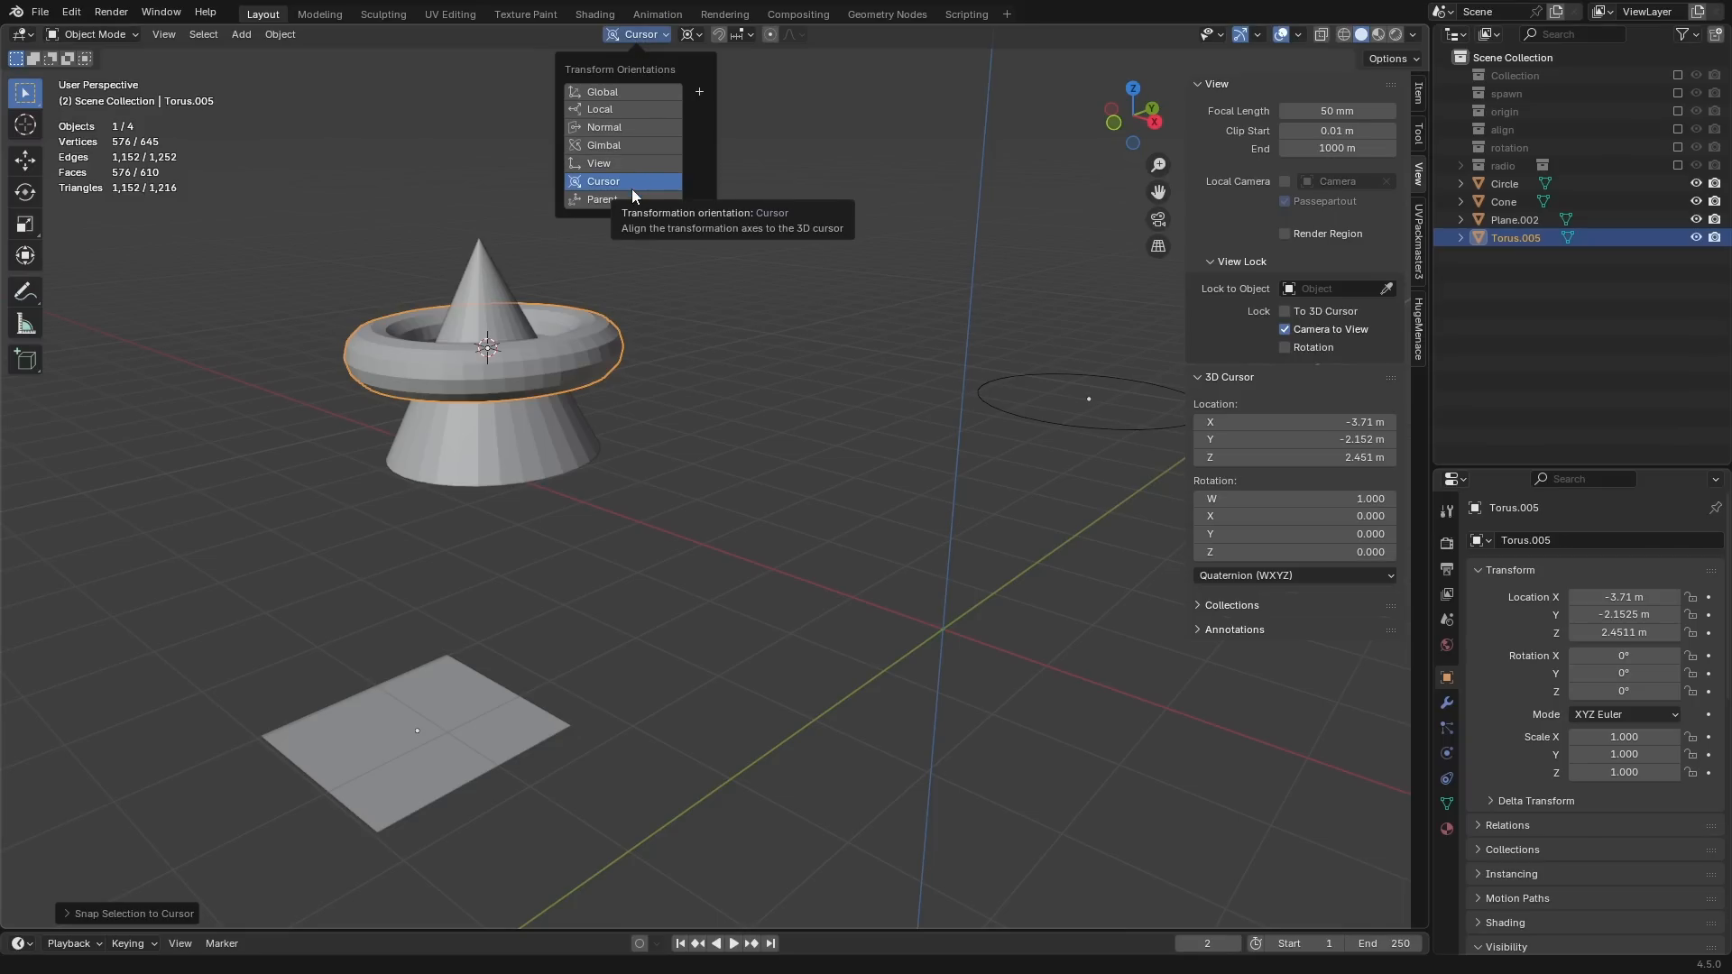
pyautogui.click(636, 35)
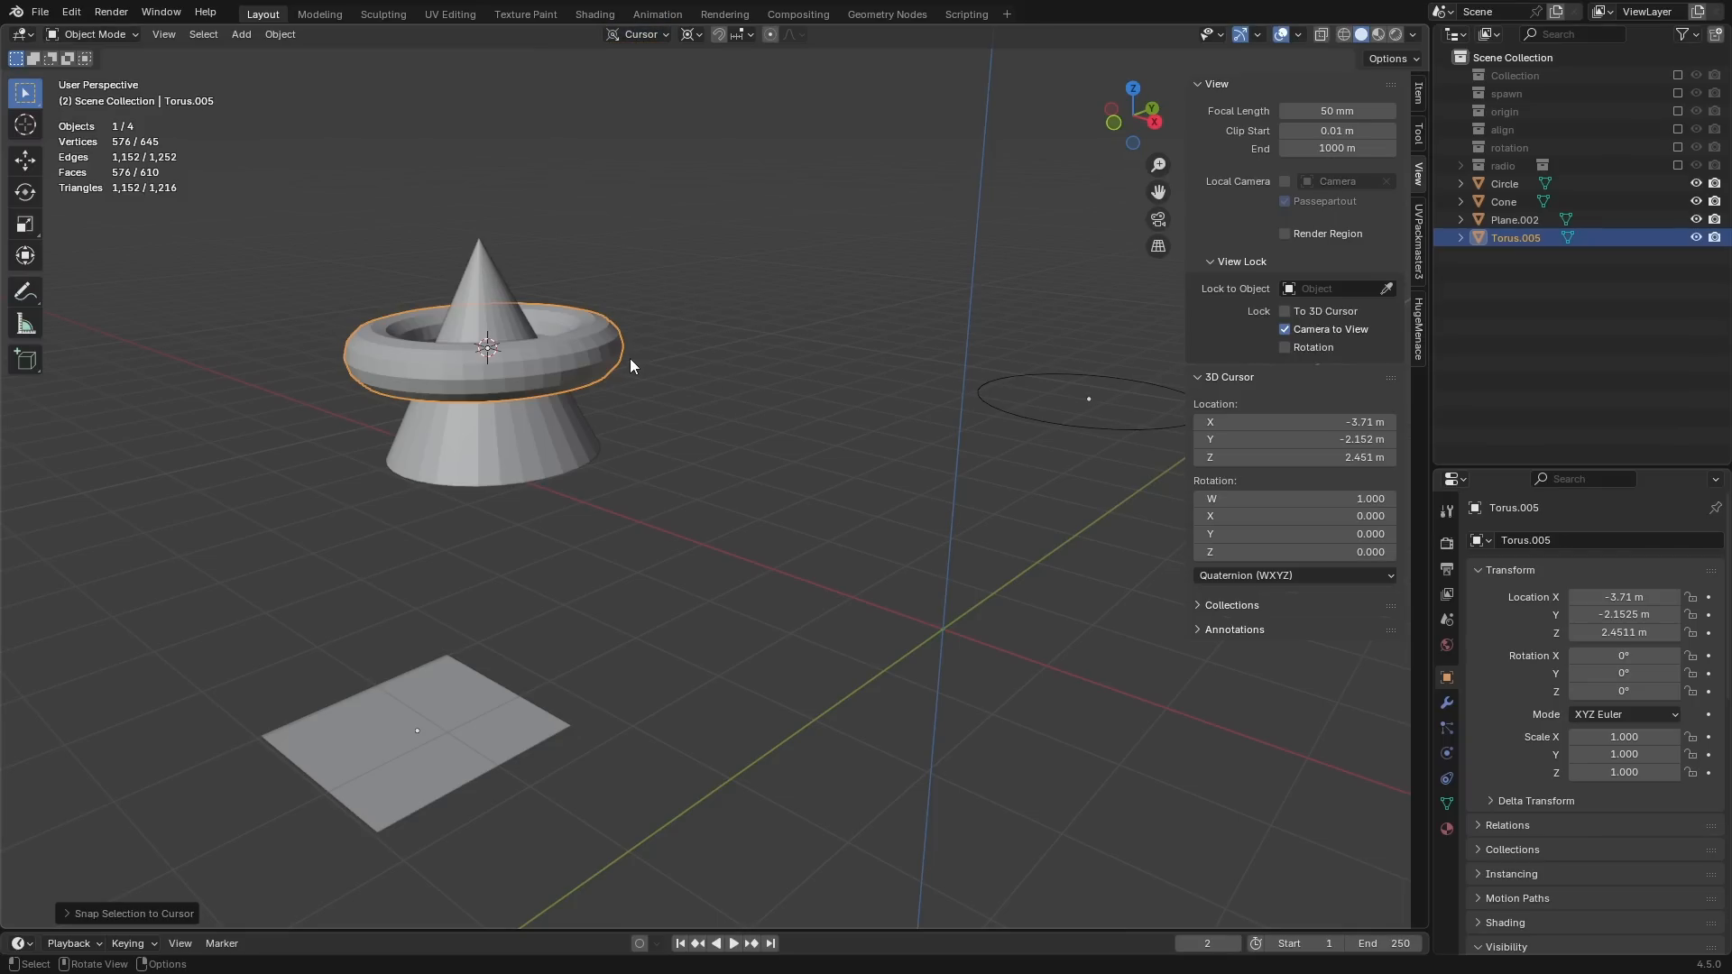
pyautogui.moveTo(1294, 516)
pyautogui.mouseDown()
pyautogui.moveTo(1248, 516)
pyautogui.moveTo(1310, 516)
pyautogui.moveTo(1303, 496)
pyautogui.mouseUp()
pyautogui.press('KP_Decimal')
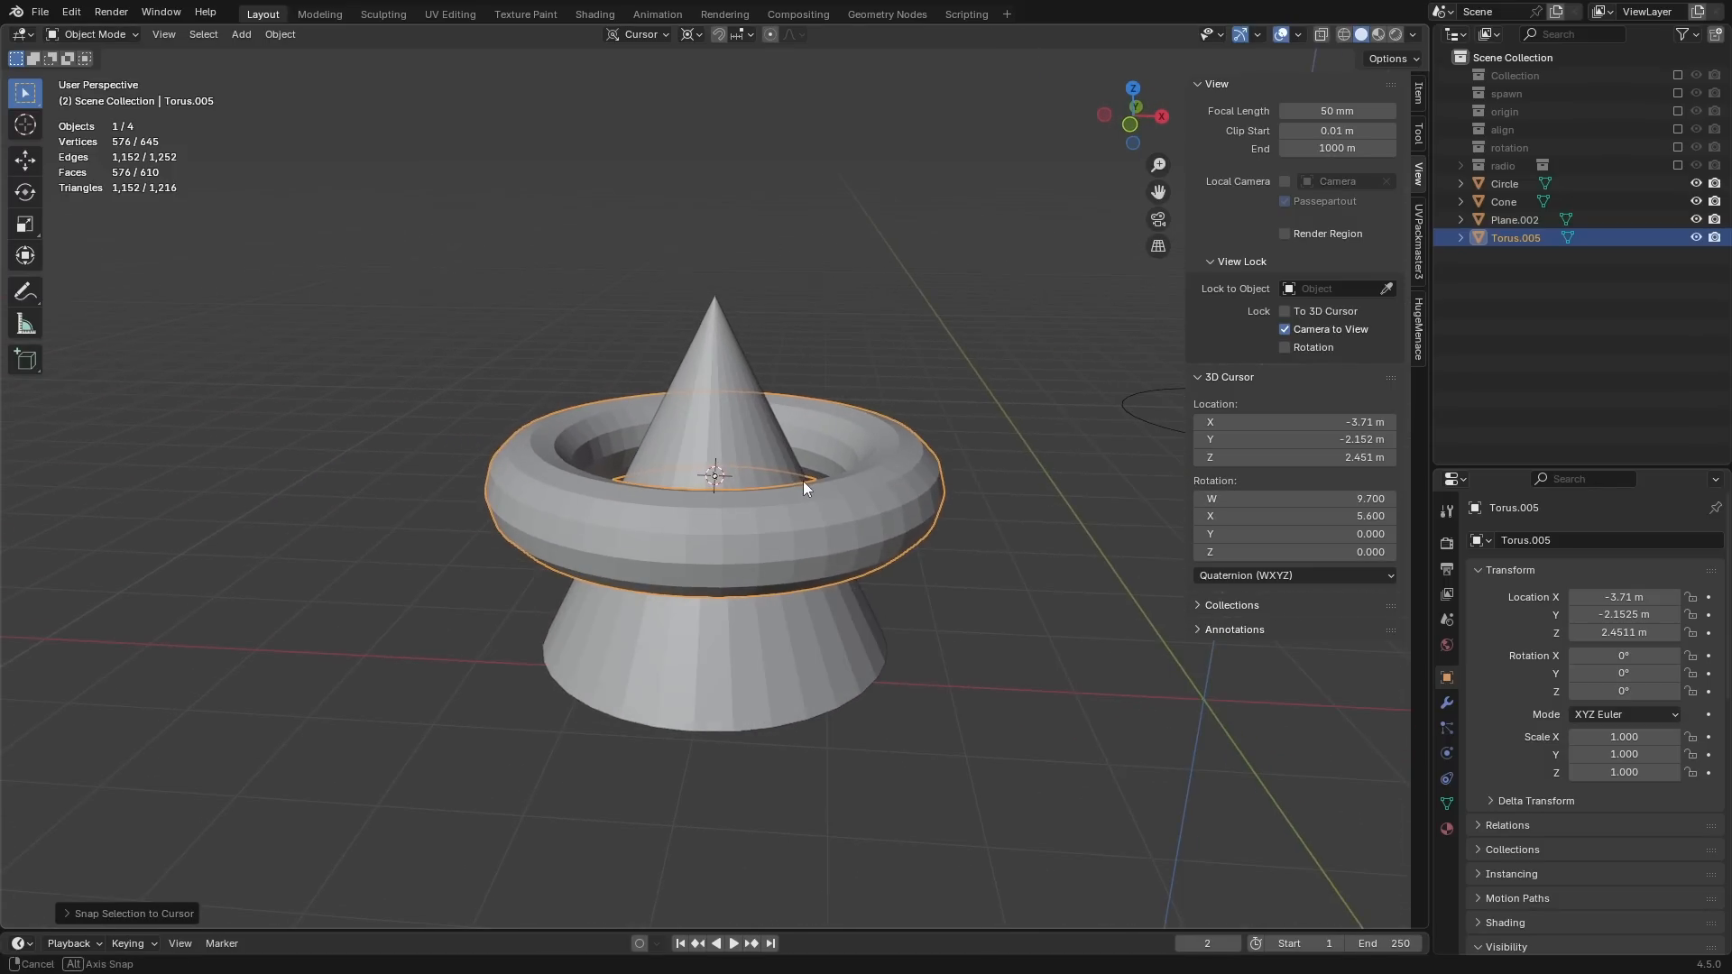
# Step: Move the torus along the 3D cursor's Z axis to about X -3.71, Y -3.83, Z 3.42 m
pyautogui.press('g')
pyautogui.press('y')
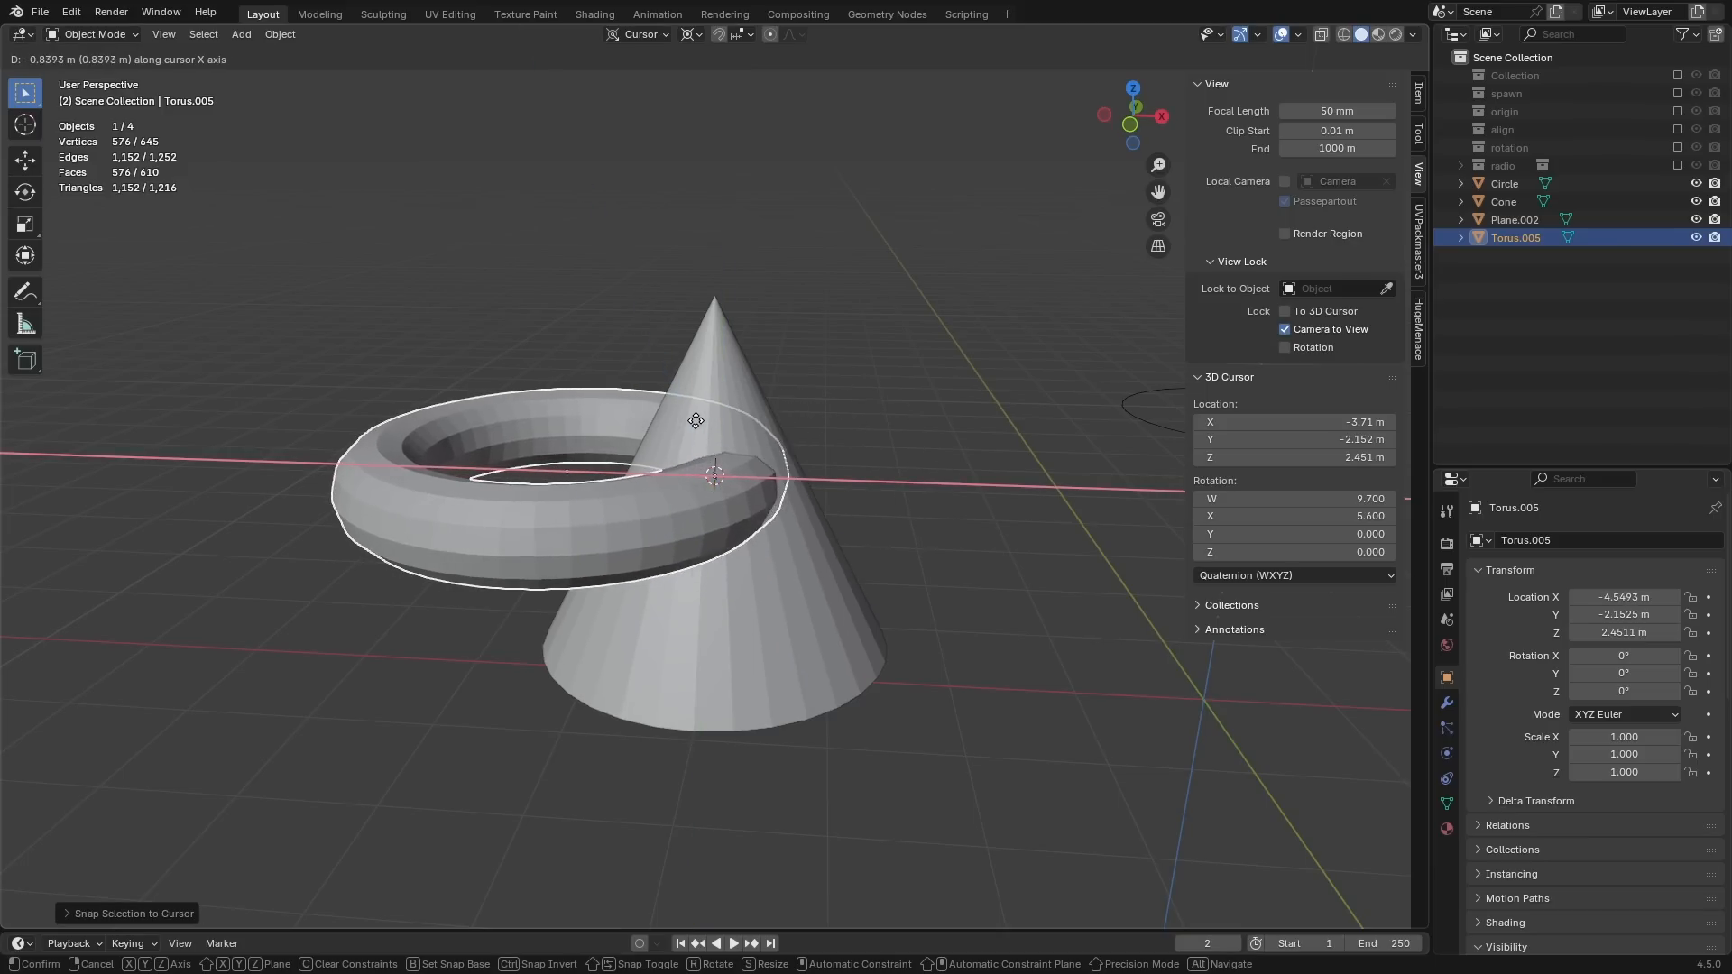
pyautogui.press('z')
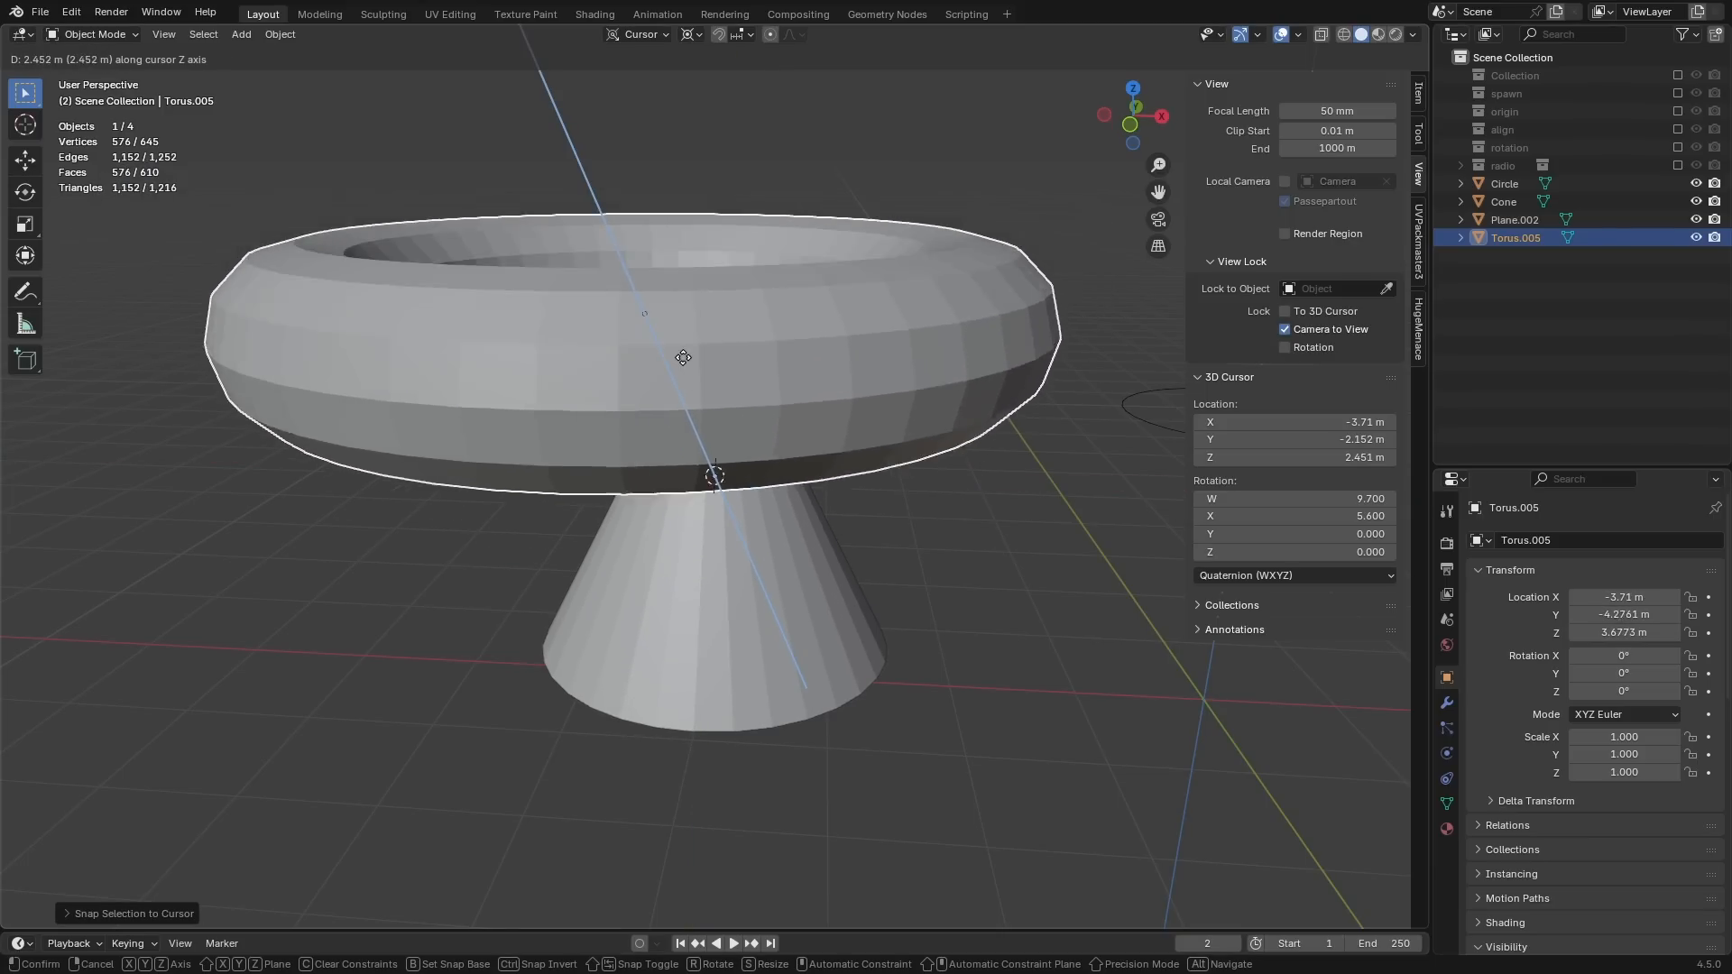
pyautogui.click(770, 377)
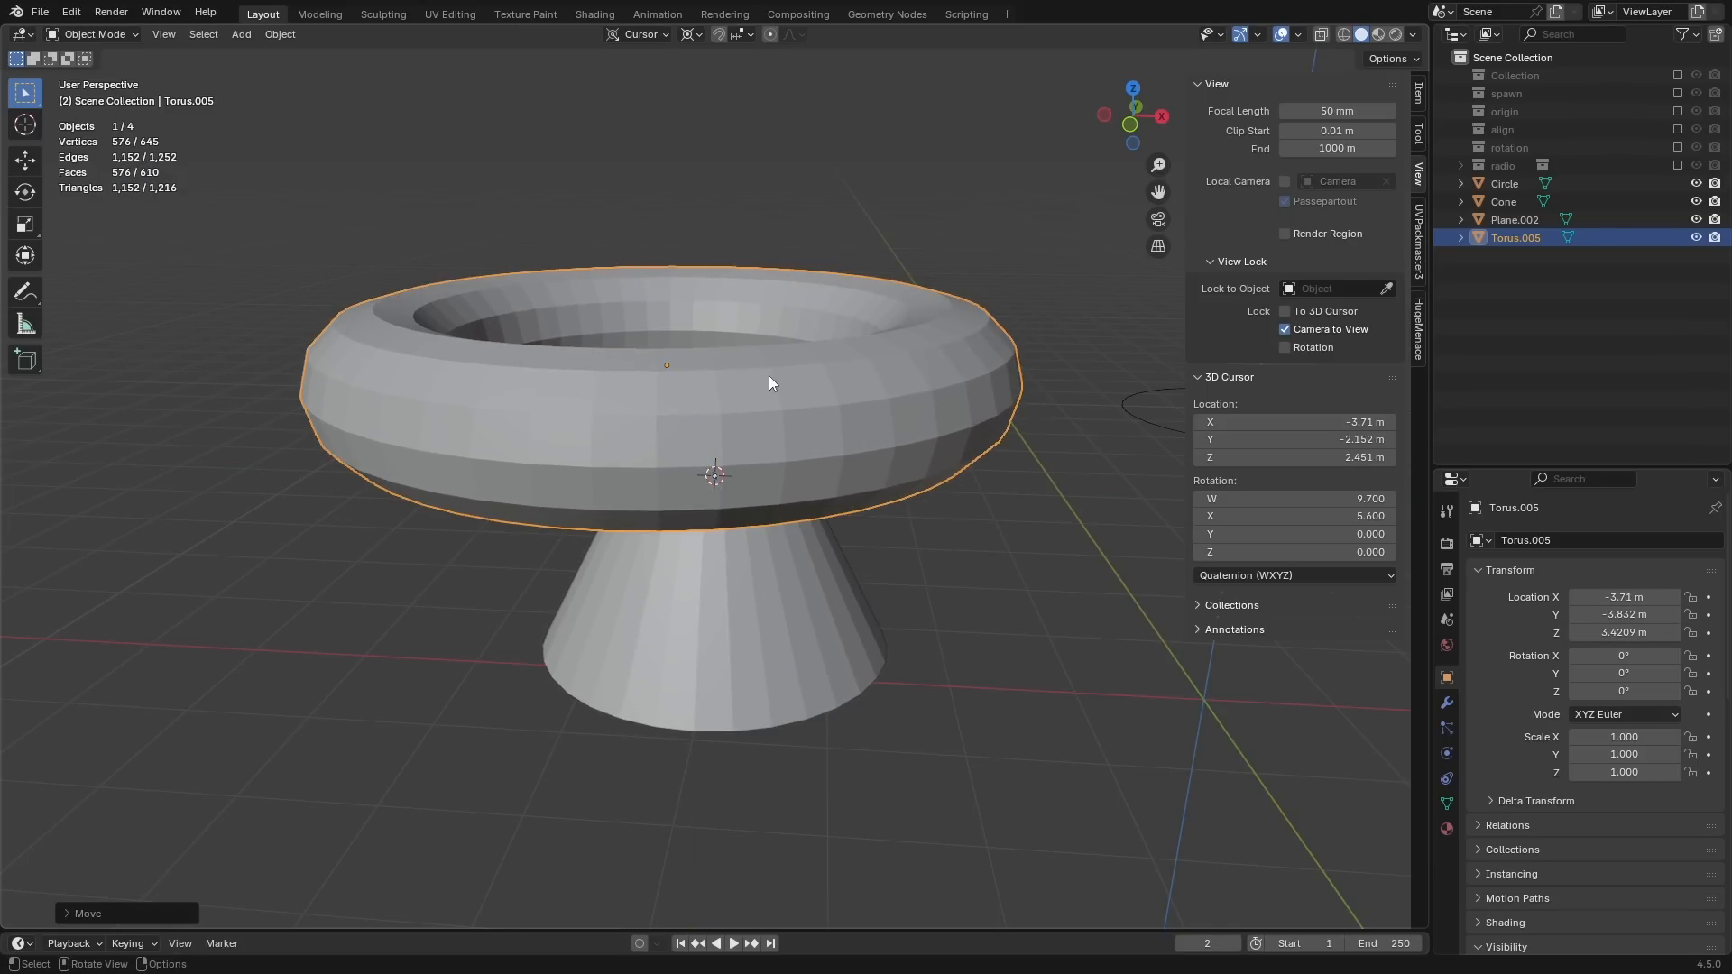
pyautogui.moveTo(889, 464); pyautogui.dragTo(851, 439, button='middle')
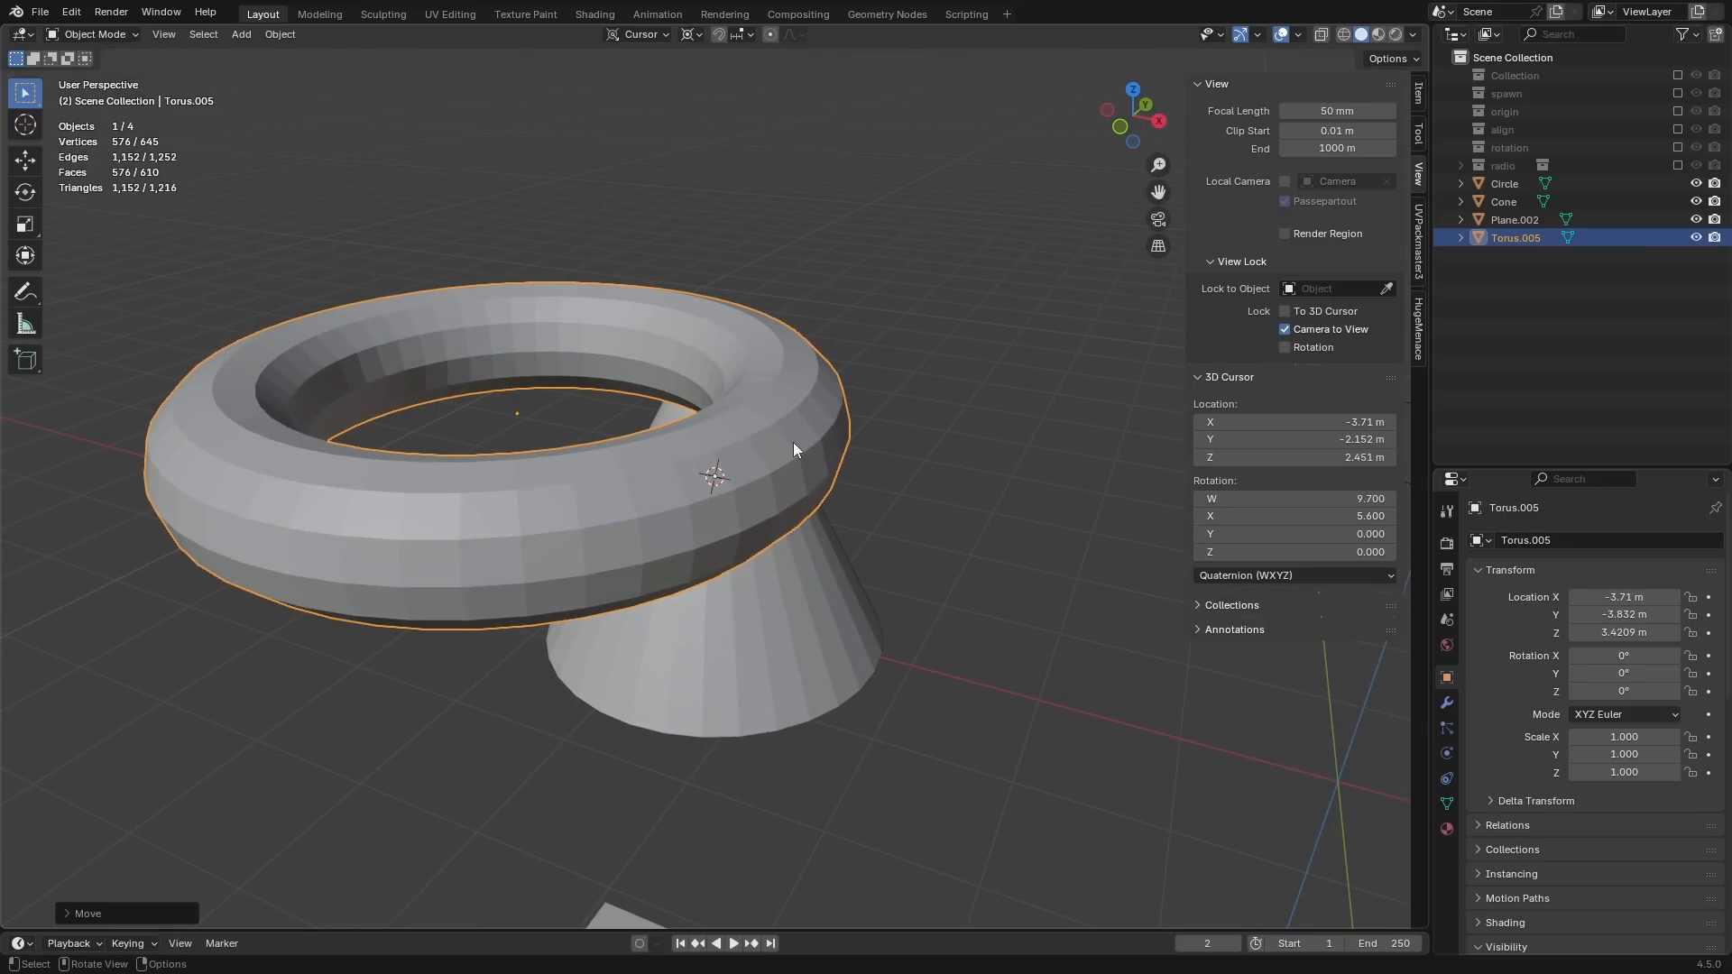
pyautogui.press(',')
pyautogui.press('Escape')
pyautogui.click(691, 35)
pyautogui.press('.')
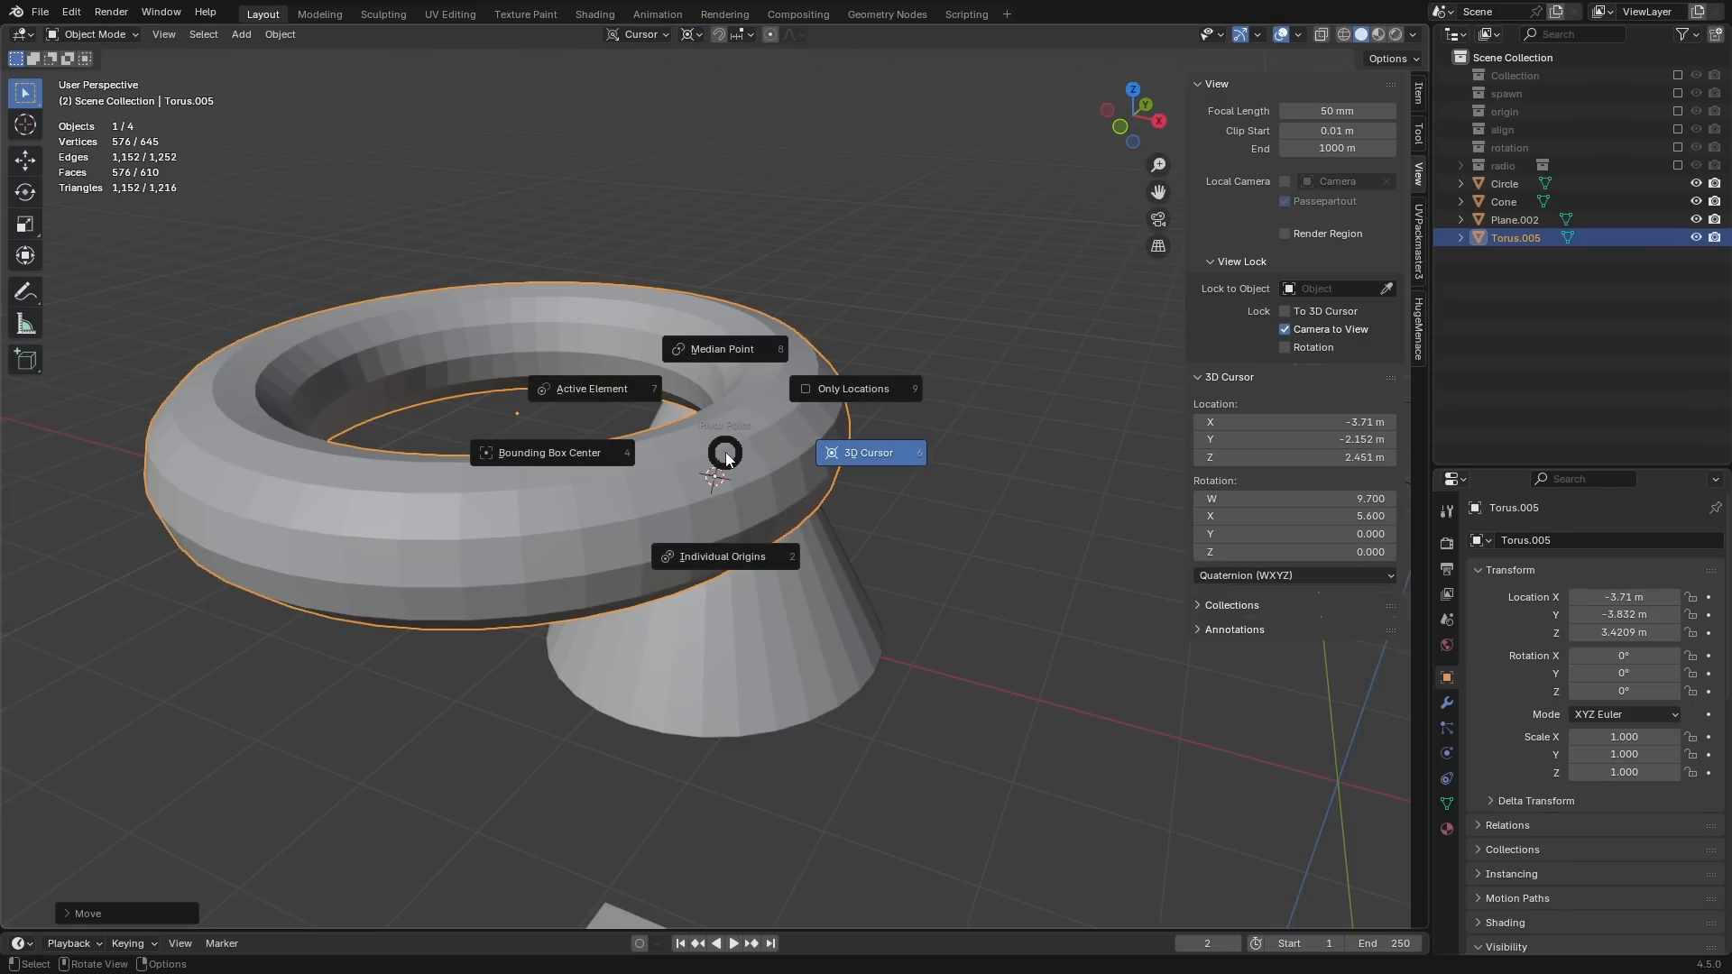
pyautogui.press('Escape')
pyautogui.scroll(-5, 726, 451)
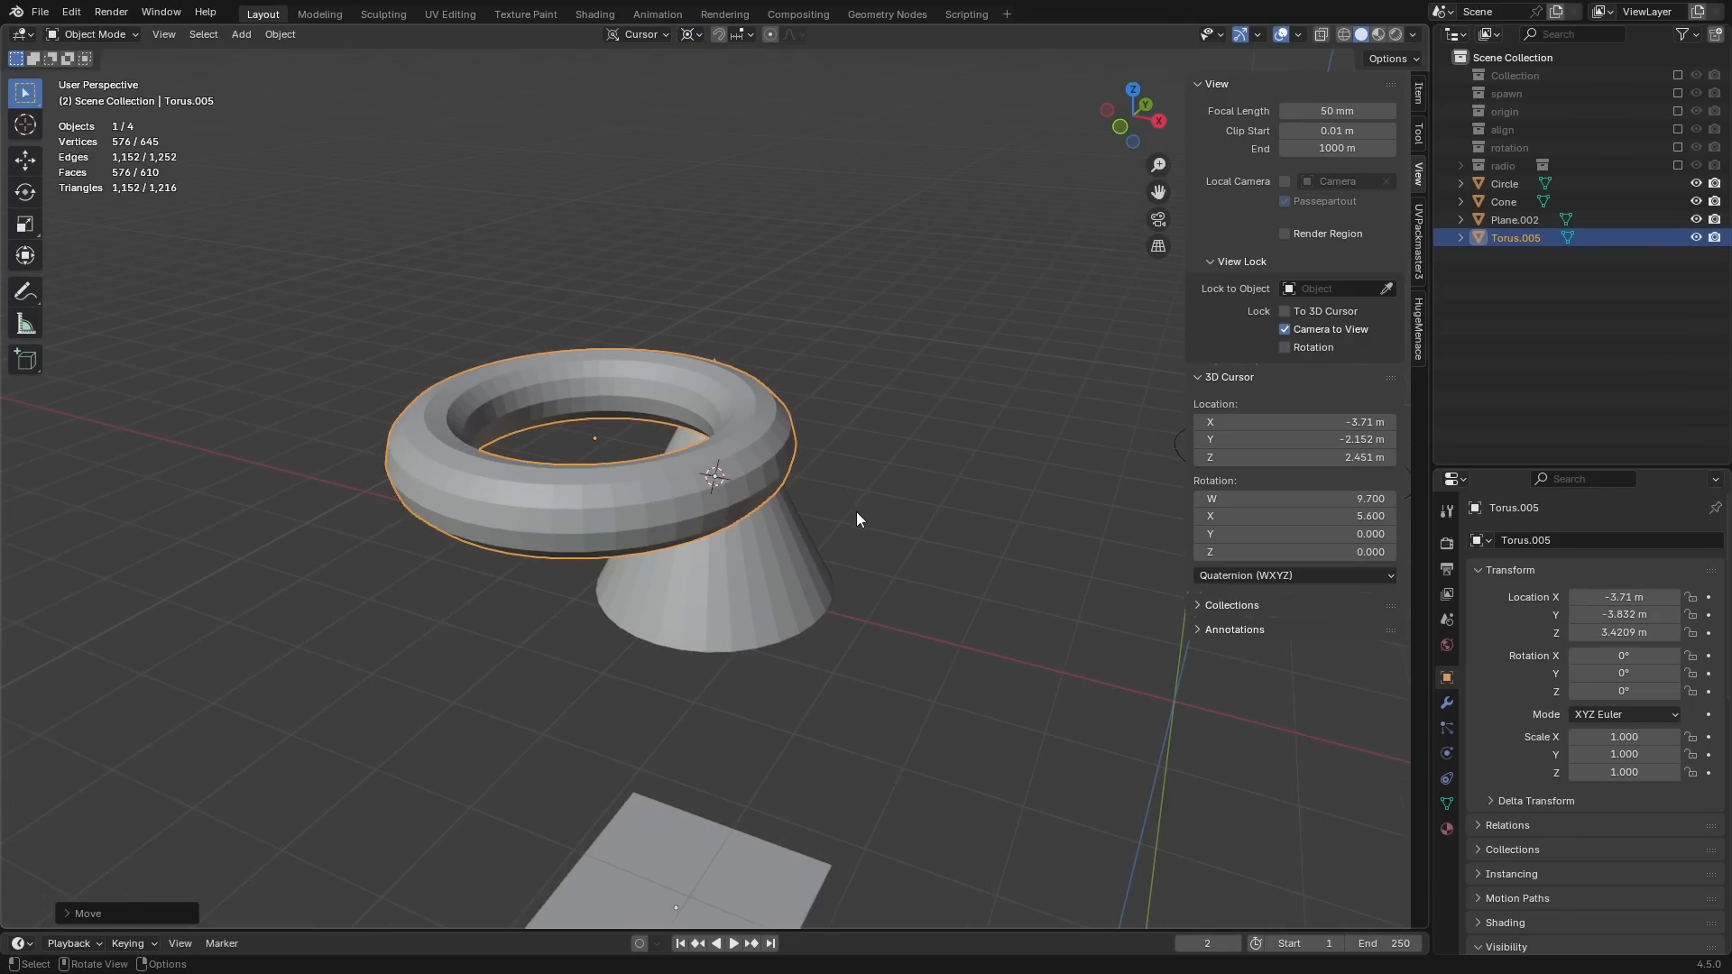
# Step: Place the 3D cursor in empty space at about X -0.57, Y -0.69, Z 2.27 m, and scale and rotate the torus around it
pyautogui.keyDown('shift'); pyautogui.moveTo(992, 529); pyautogui.dragTo(965, 490, button='right'); pyautogui.keyUp('shift')
pyautogui.press('s')
pyautogui.click(786, 438)
pyautogui.press('r')
pyautogui.click(792, 631)
# Step: Rotate the cone and the plane individually around the 3D cursor, giving the plane about X -9.4°, Y 15.4°, Z -9.8°
pyautogui.click(754, 543)
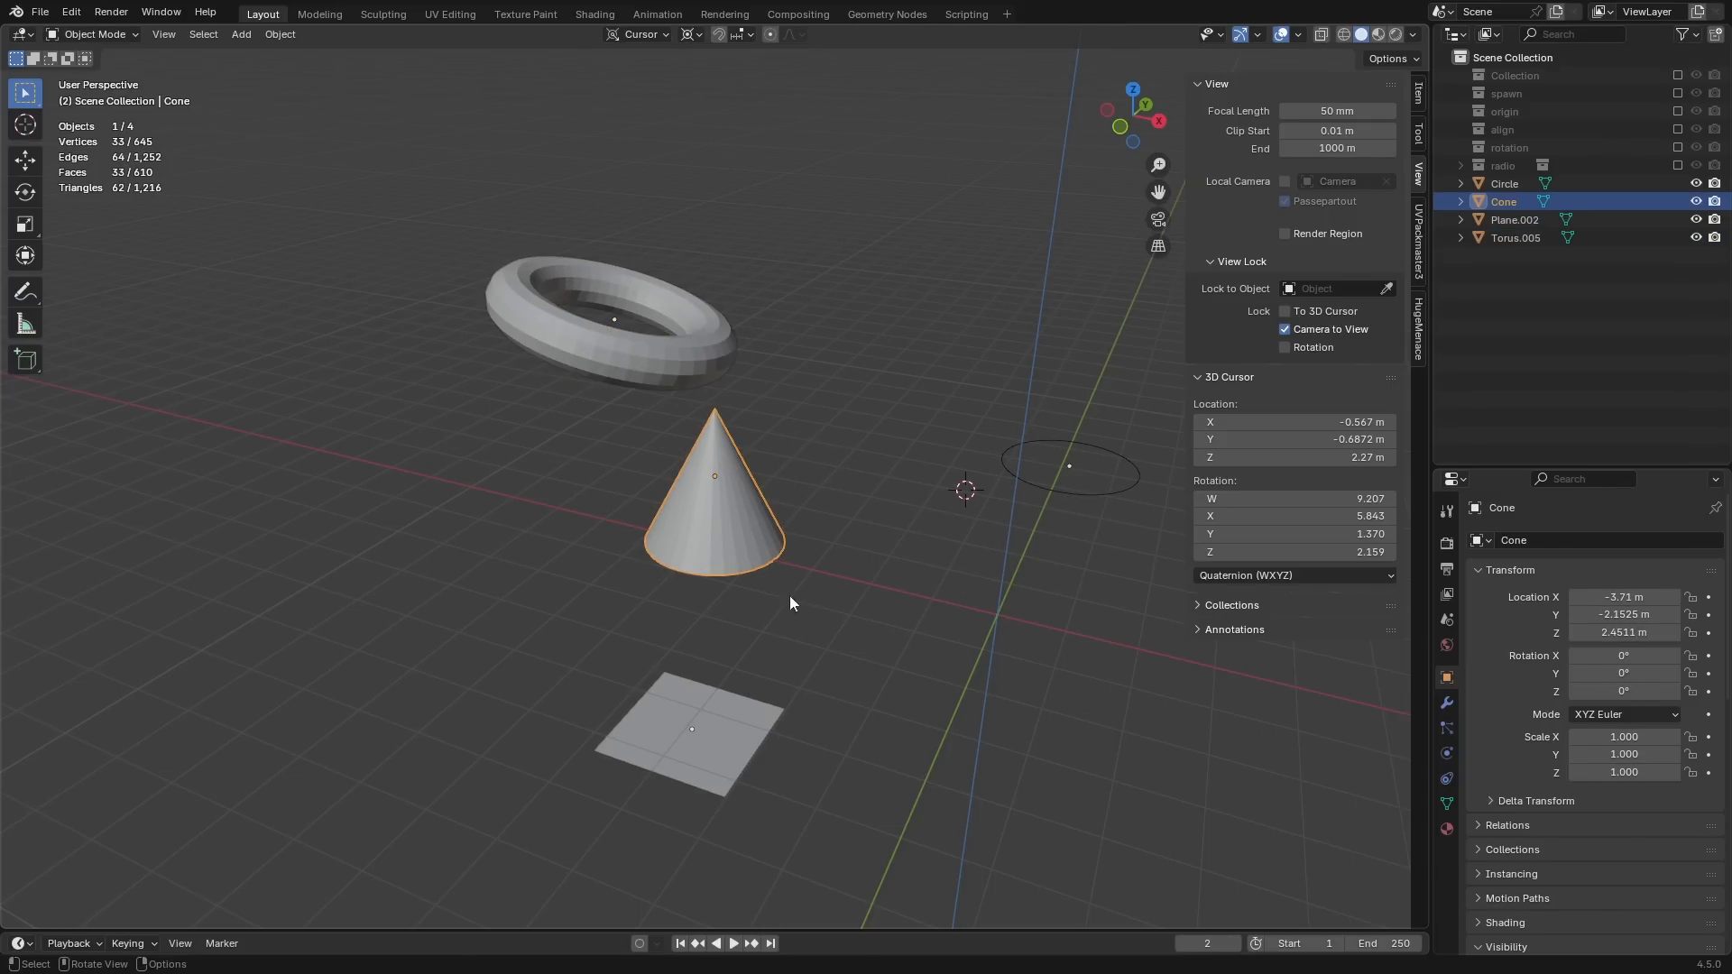
pyautogui.press('r')
pyautogui.click(834, 491)
pyautogui.click(675, 723)
pyautogui.press('r')
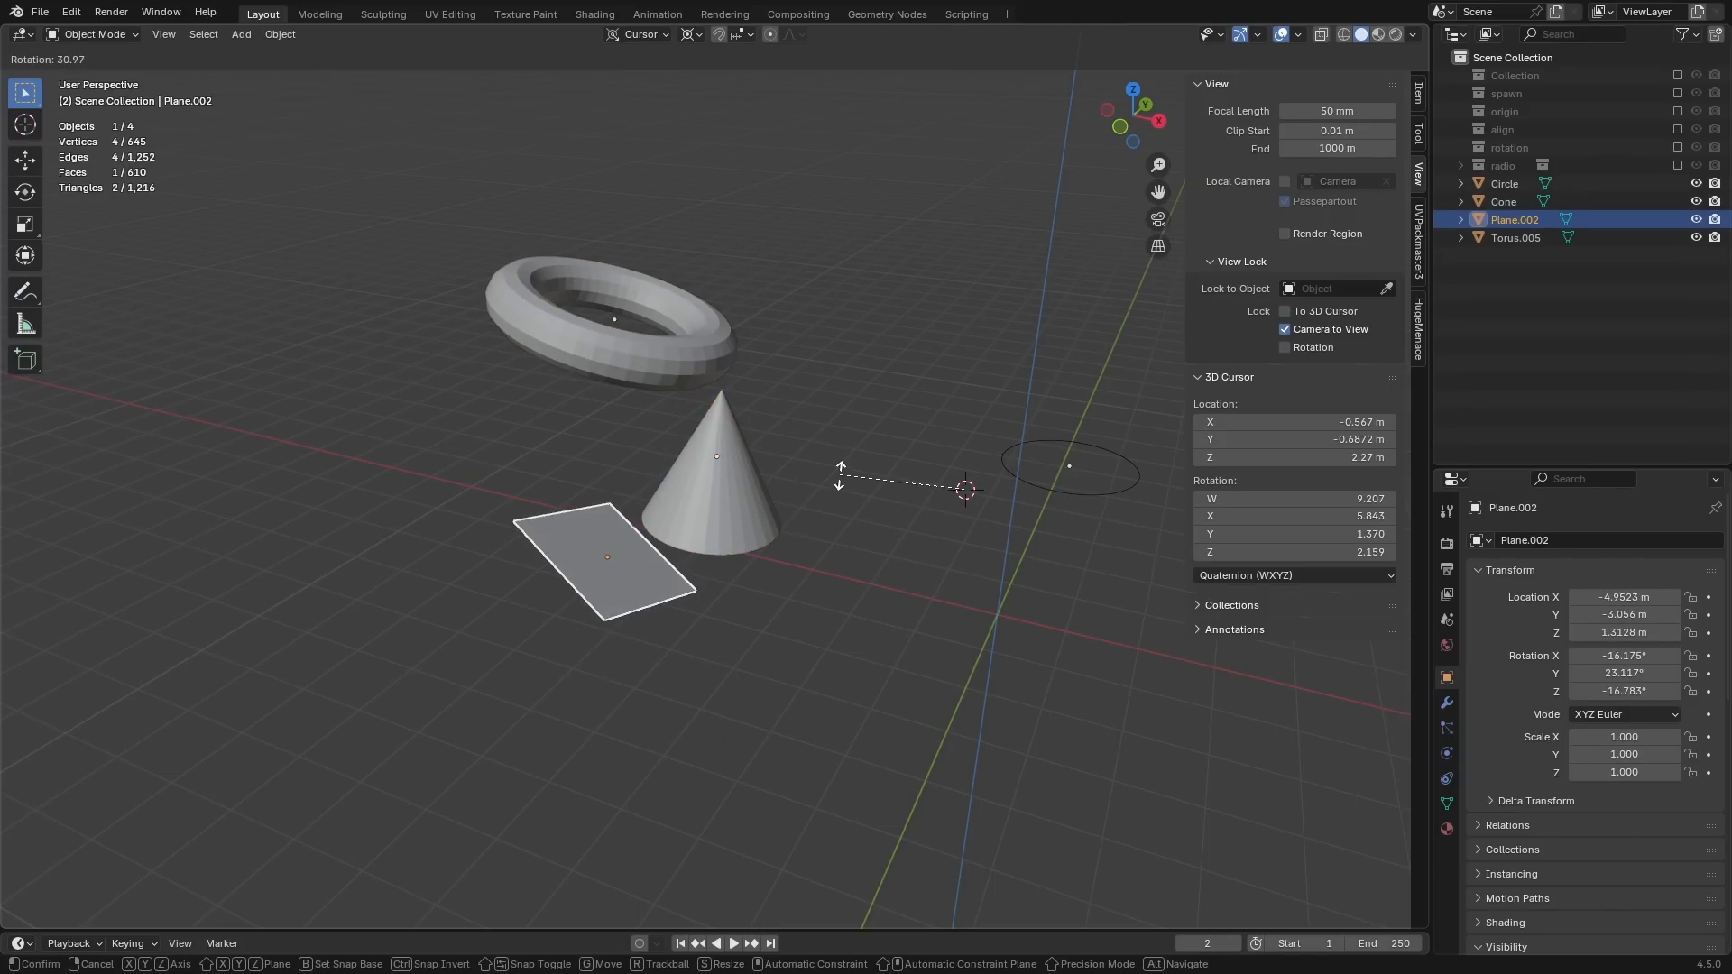
pyautogui.click(654, 516)
# Step: Set the pivot point to Median Point and scale the plane to about 0.992 around its own center
pyautogui.press('.')
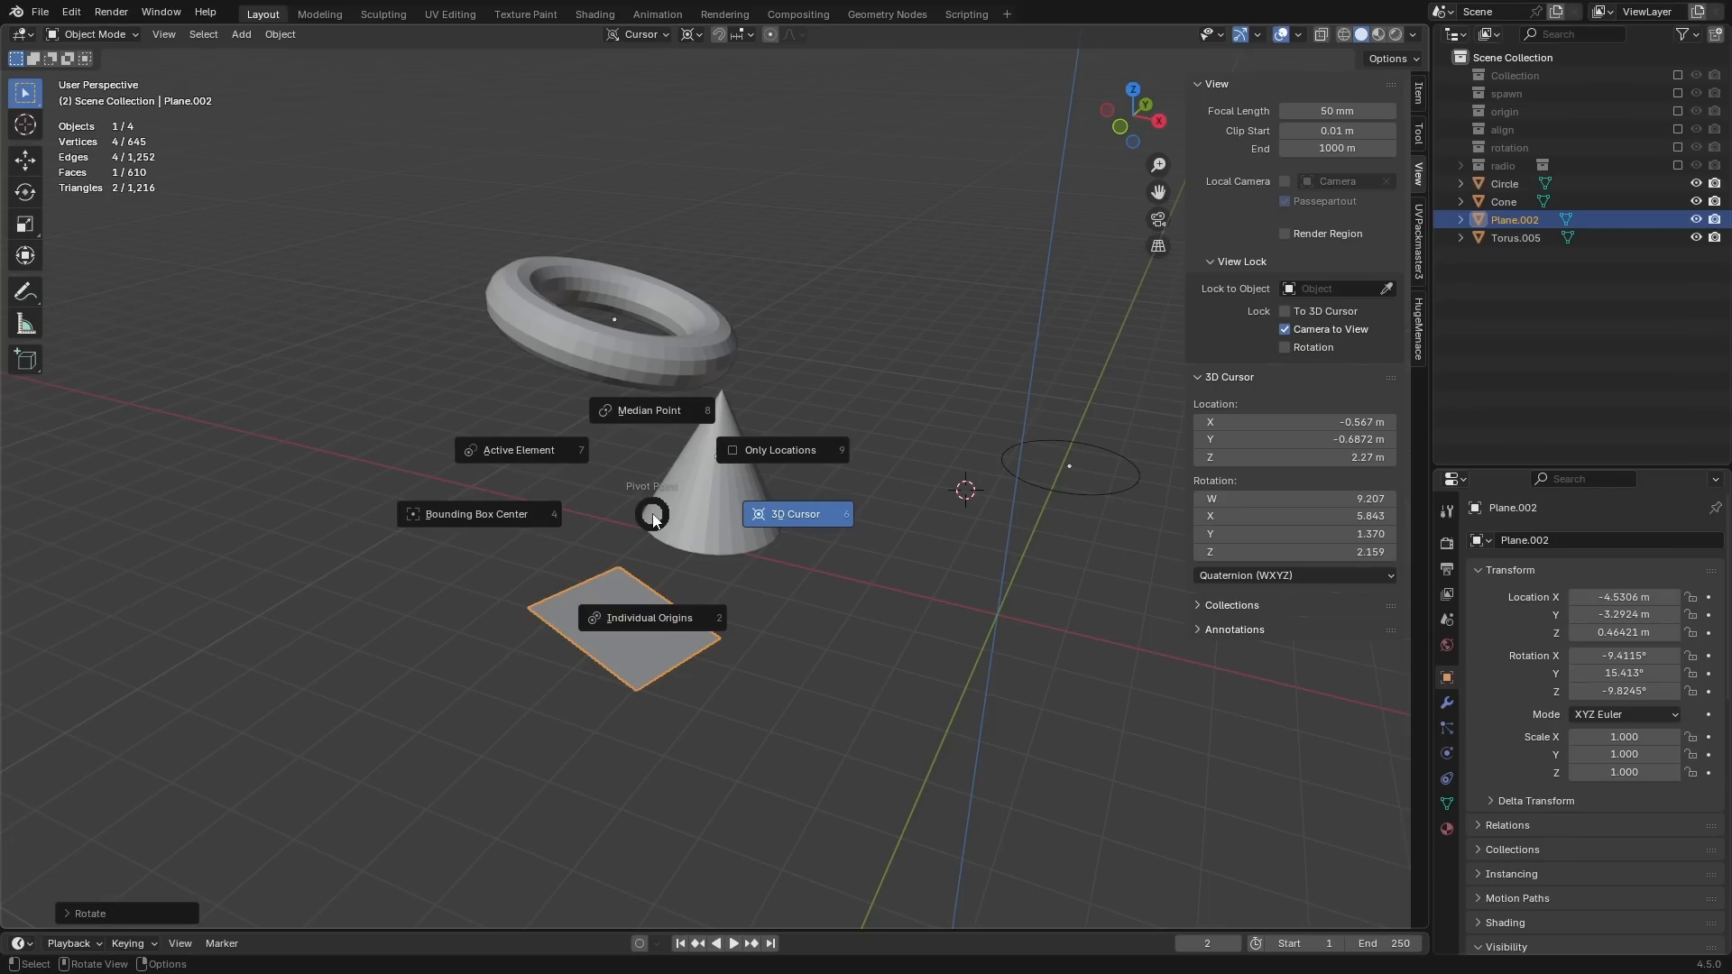
pyautogui.click(660, 397)
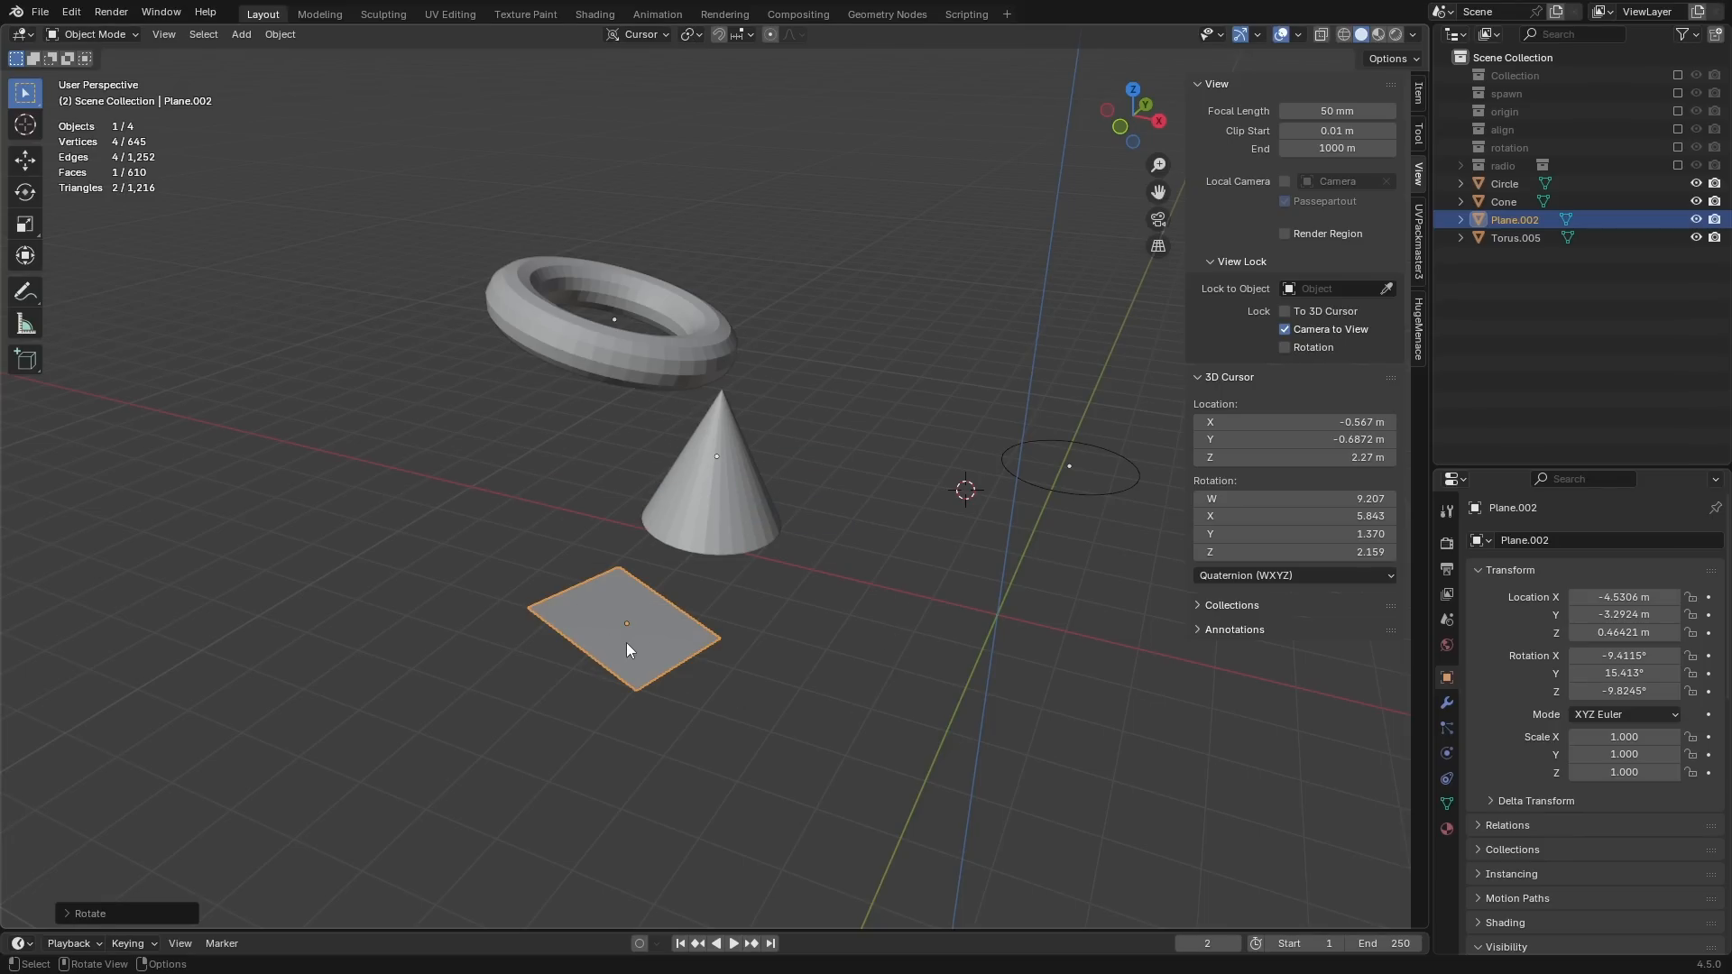
pyautogui.press('KP_Decimal')
pyautogui.moveTo(690, 451); pyautogui.dragTo(670, 475, button='middle')
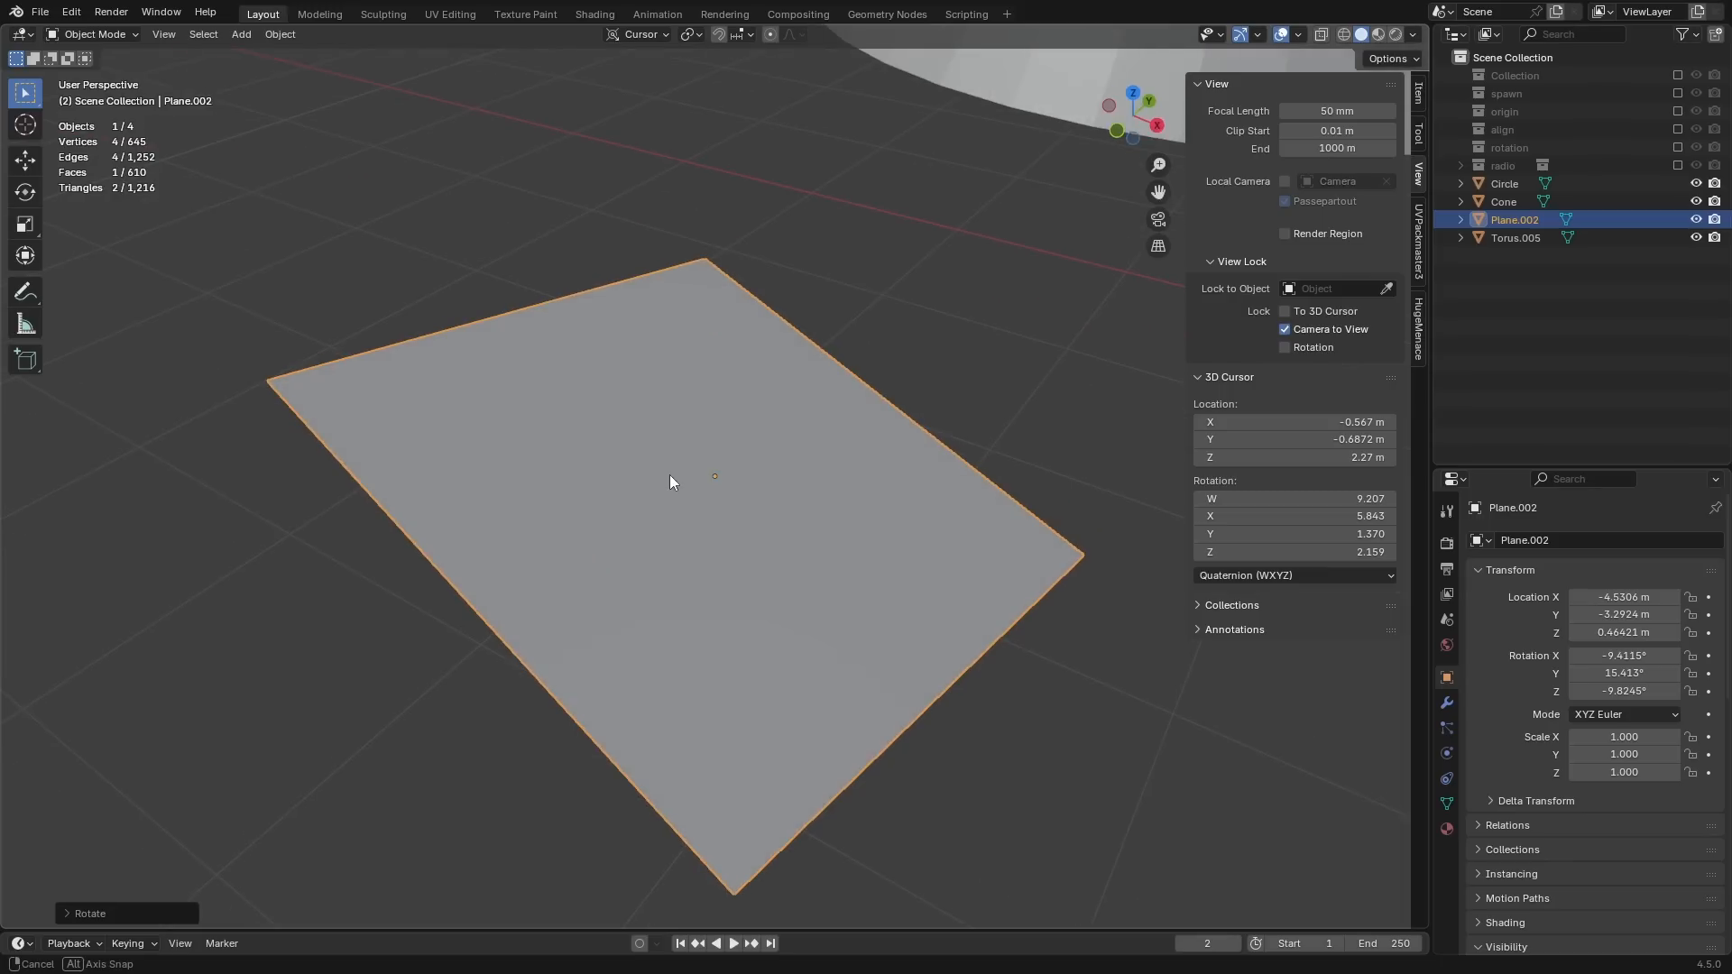
pyautogui.scroll(-2, 861, 599)
pyautogui.press('s')
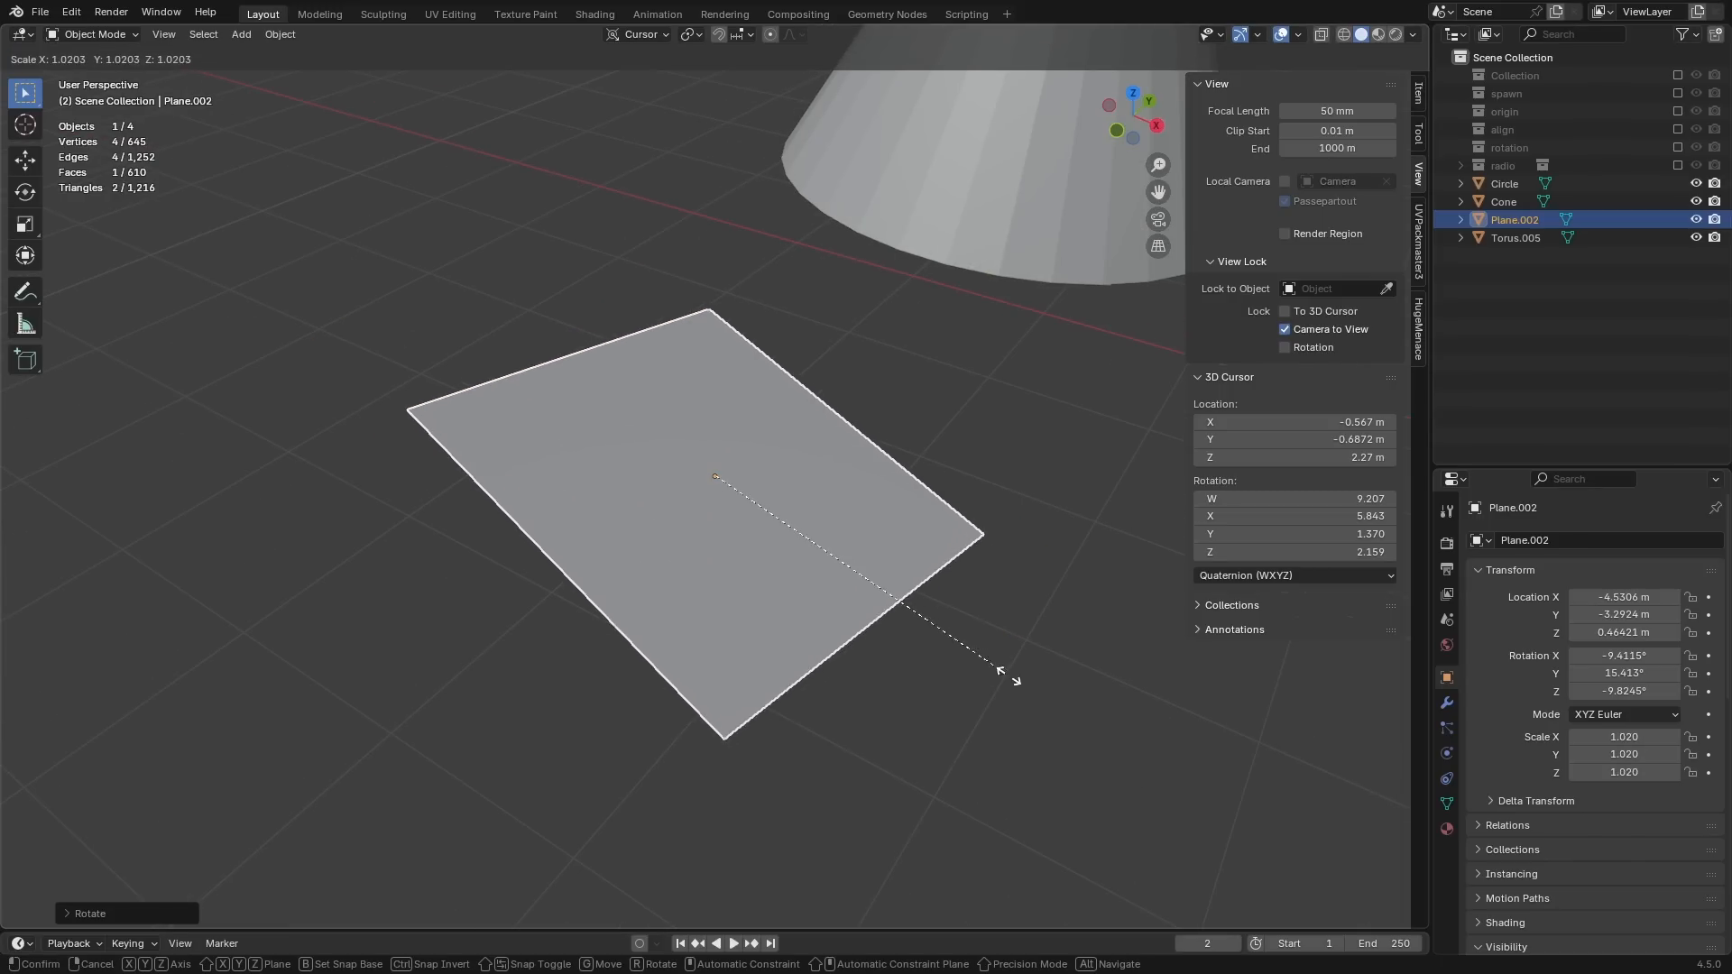
pyautogui.click(881, 688)
# Step: Switch the pivot point back and forth between Median Point and 3D Cursor, finishing on 3D Cursor
pyautogui.press('.')
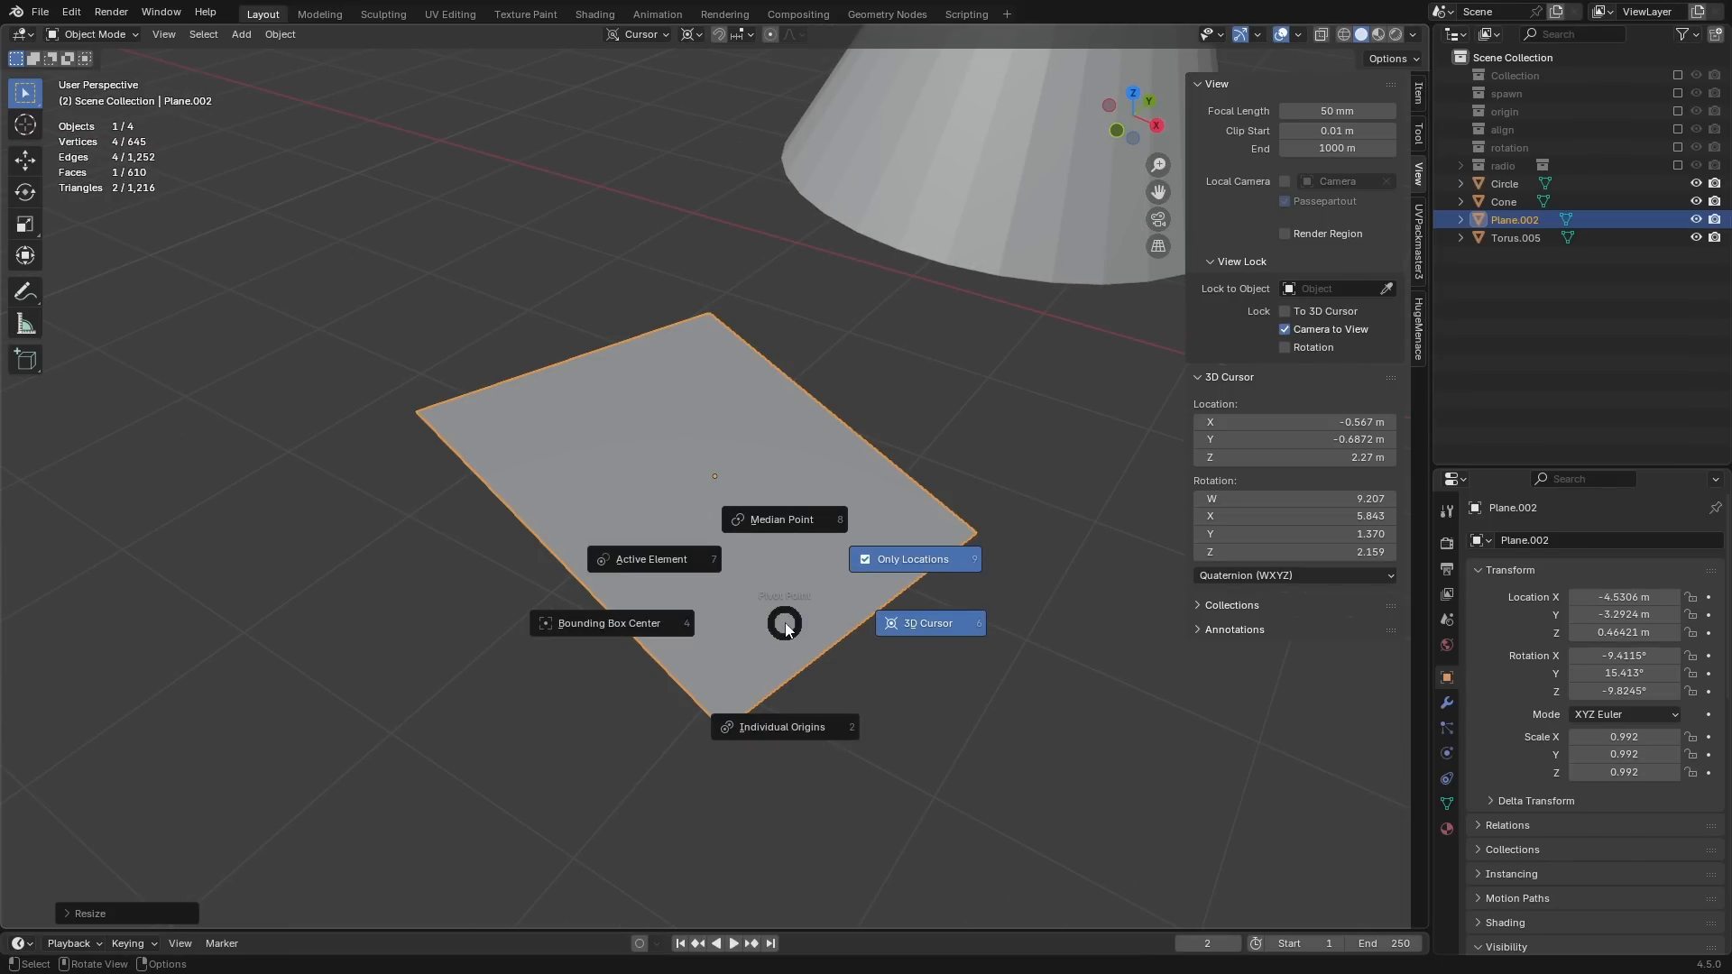
pyautogui.click(769, 507)
pyautogui.press('.')
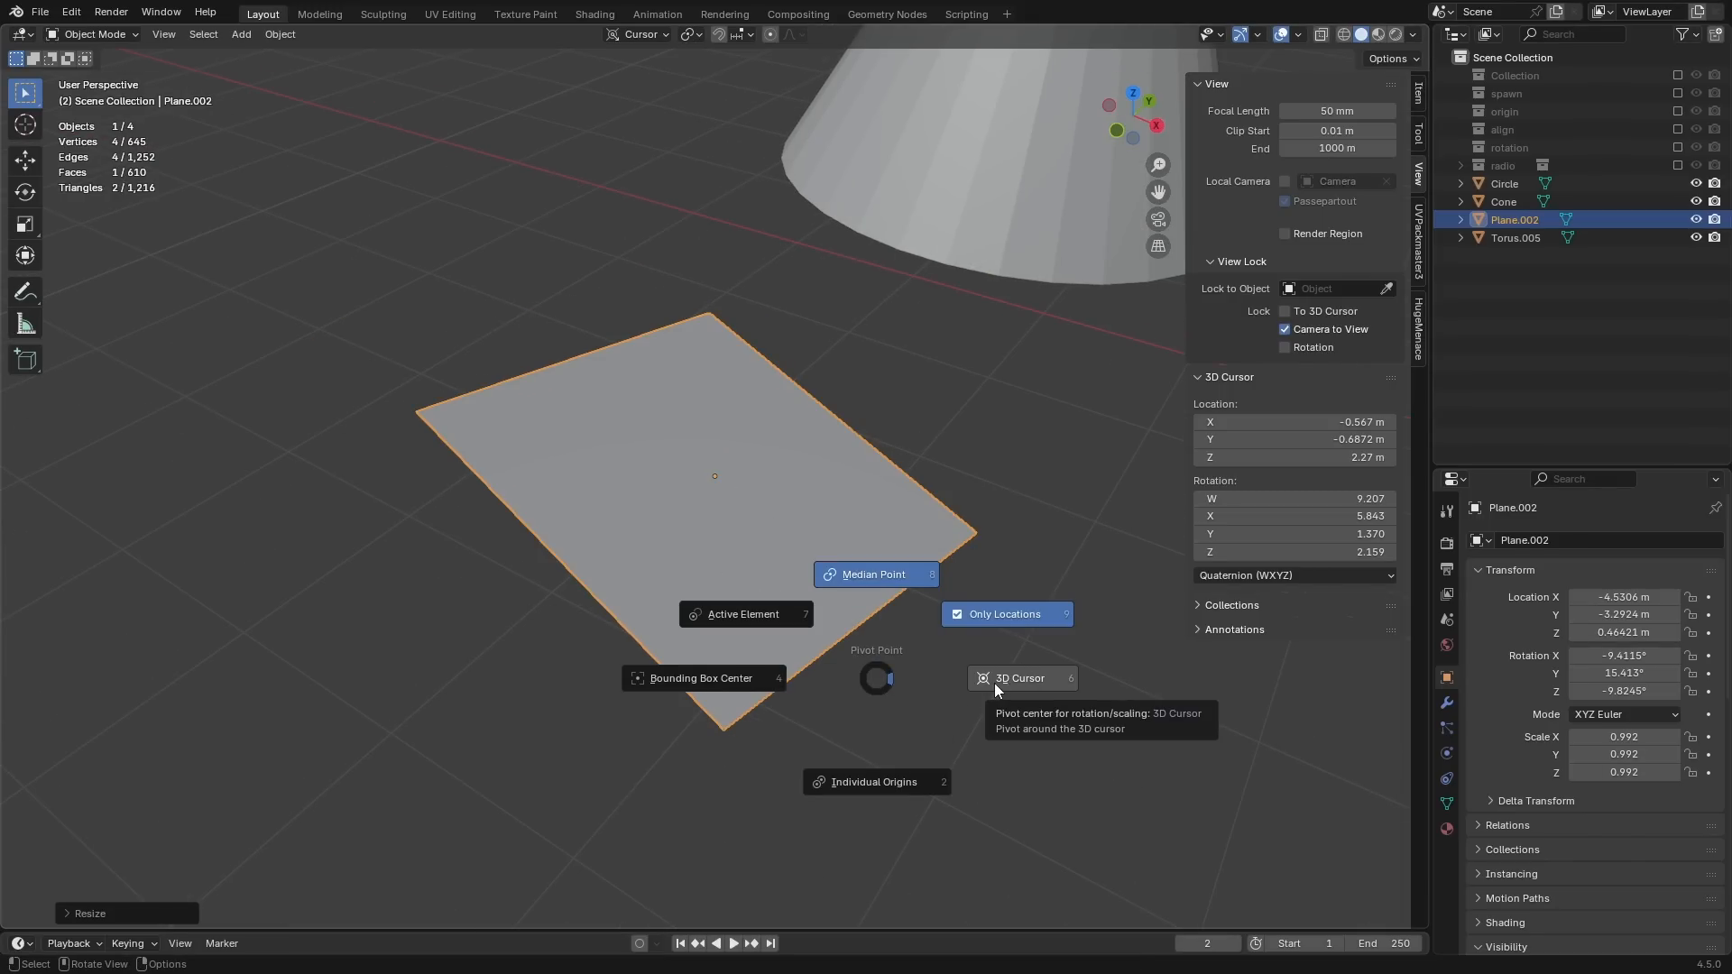
pyautogui.click(994, 684)
pyautogui.press('.')
pyautogui.click(861, 467)
pyautogui.press('.')
pyautogui.click(958, 635)
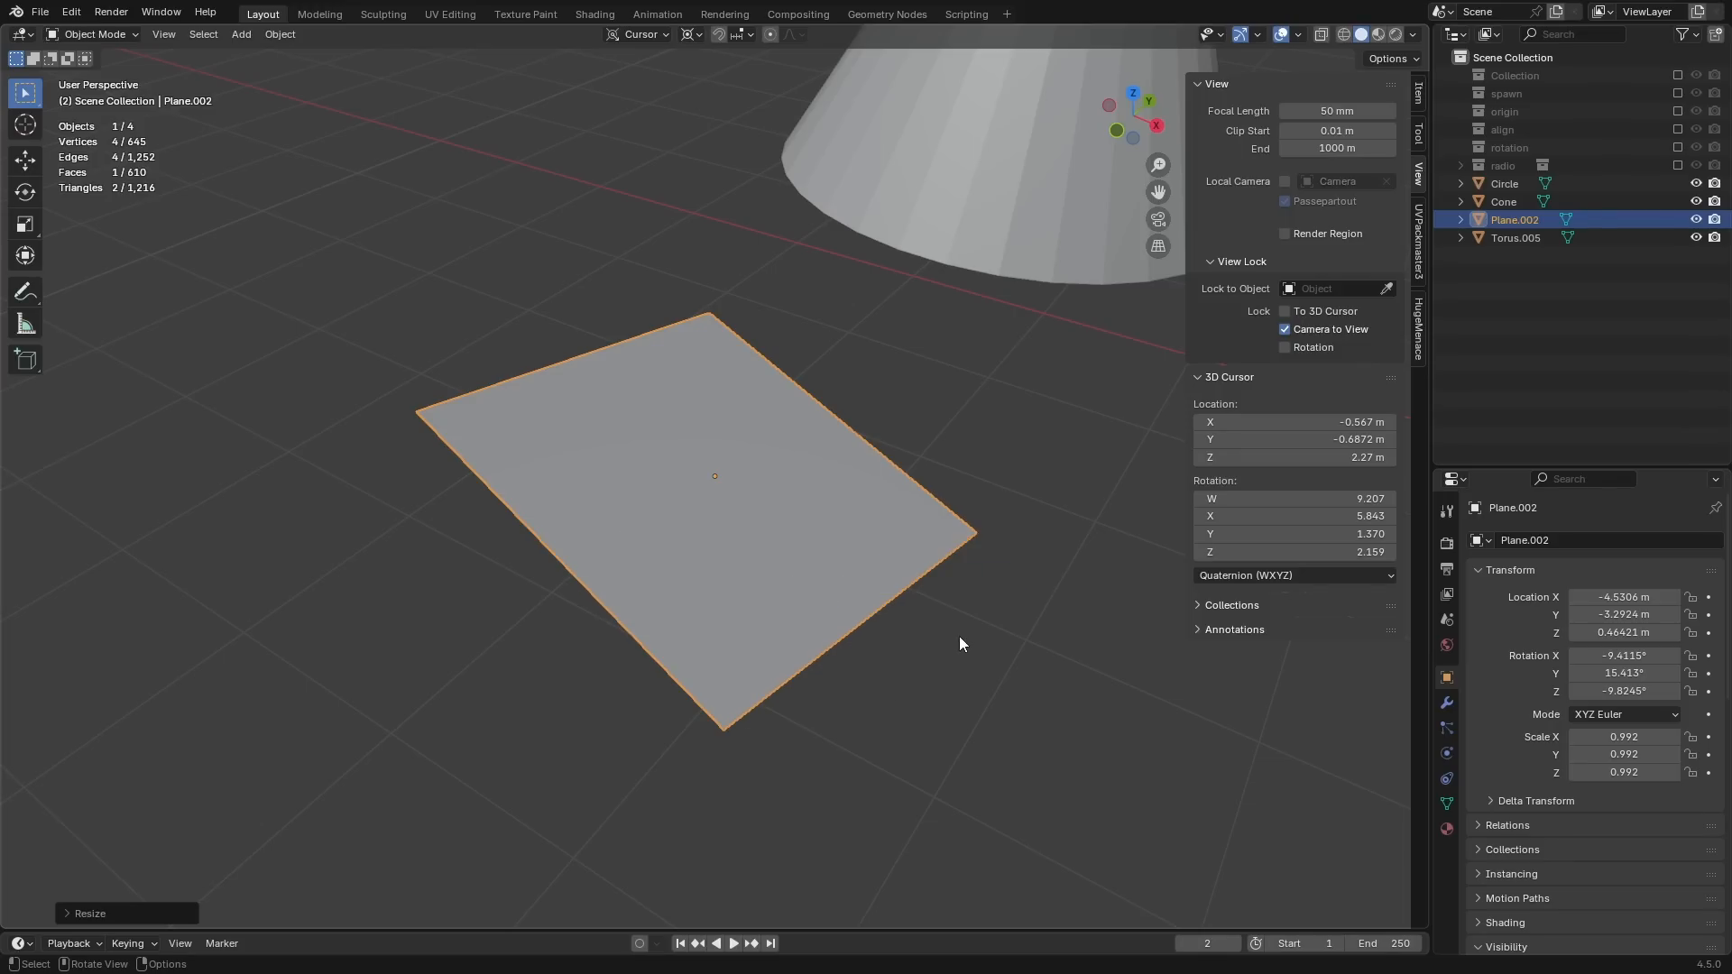
pyautogui.click(691, 35)
# Step: Search the keymap preferences for "3d cur" and examine the orientation options of Set 3D Cursor, keeping Geometry
pyautogui.click(71, 12)
pyautogui.click(114, 245)
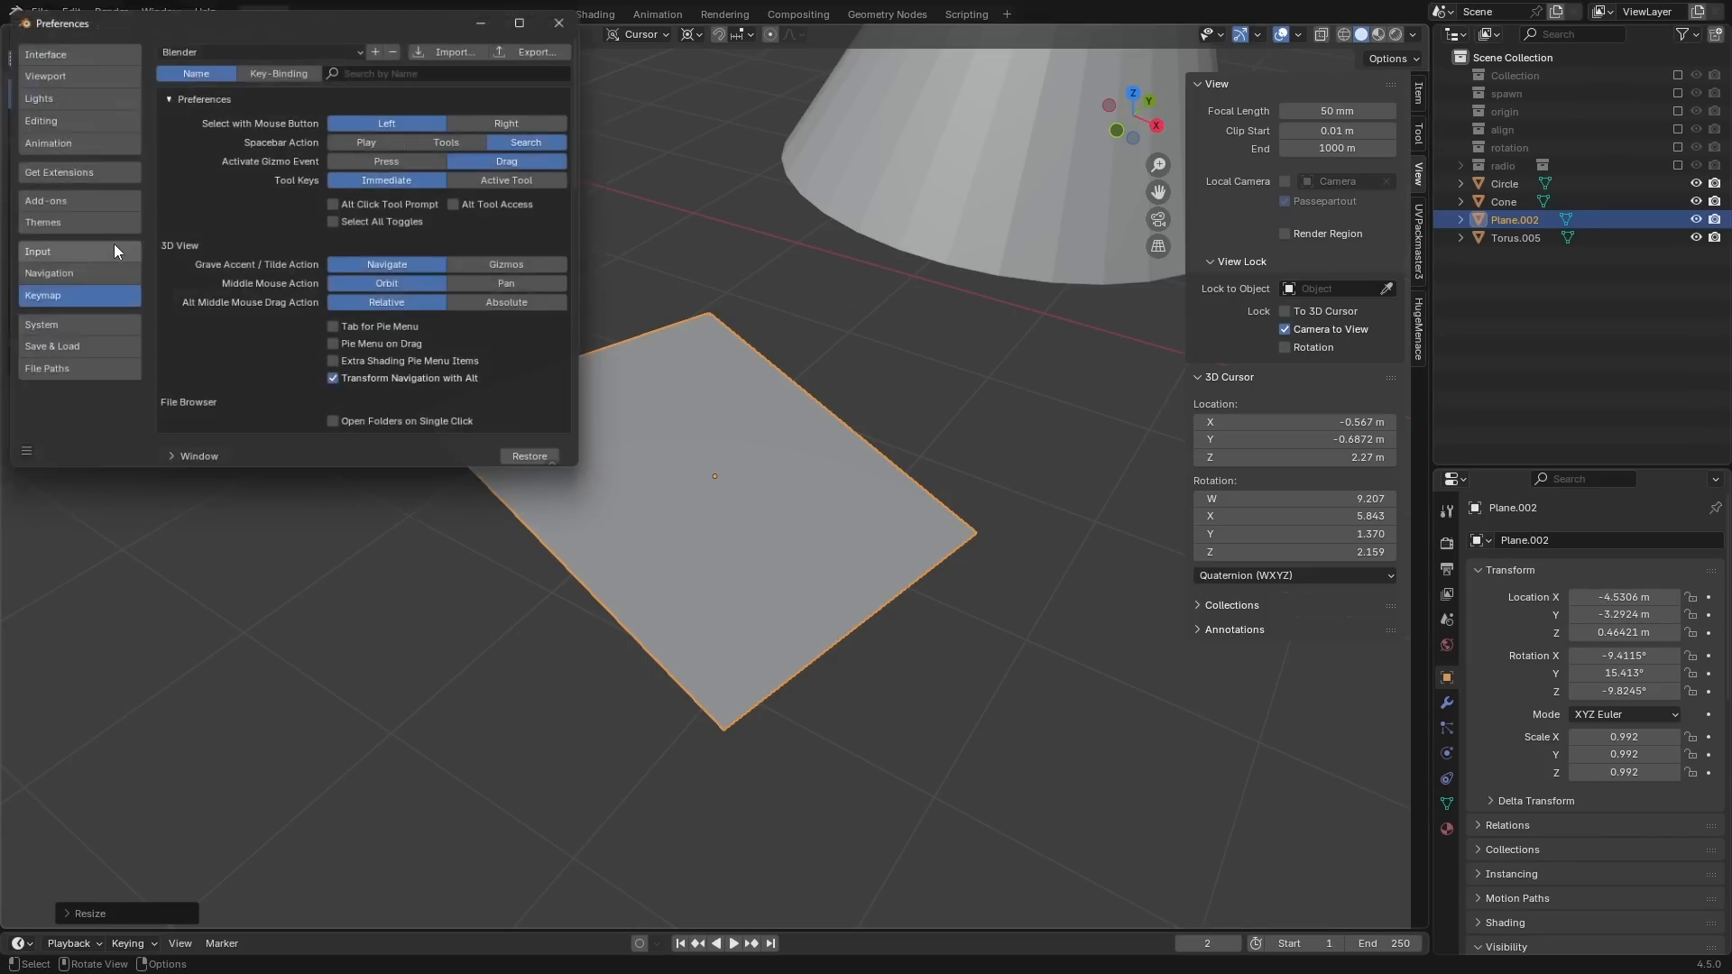
pyautogui.click(419, 69)
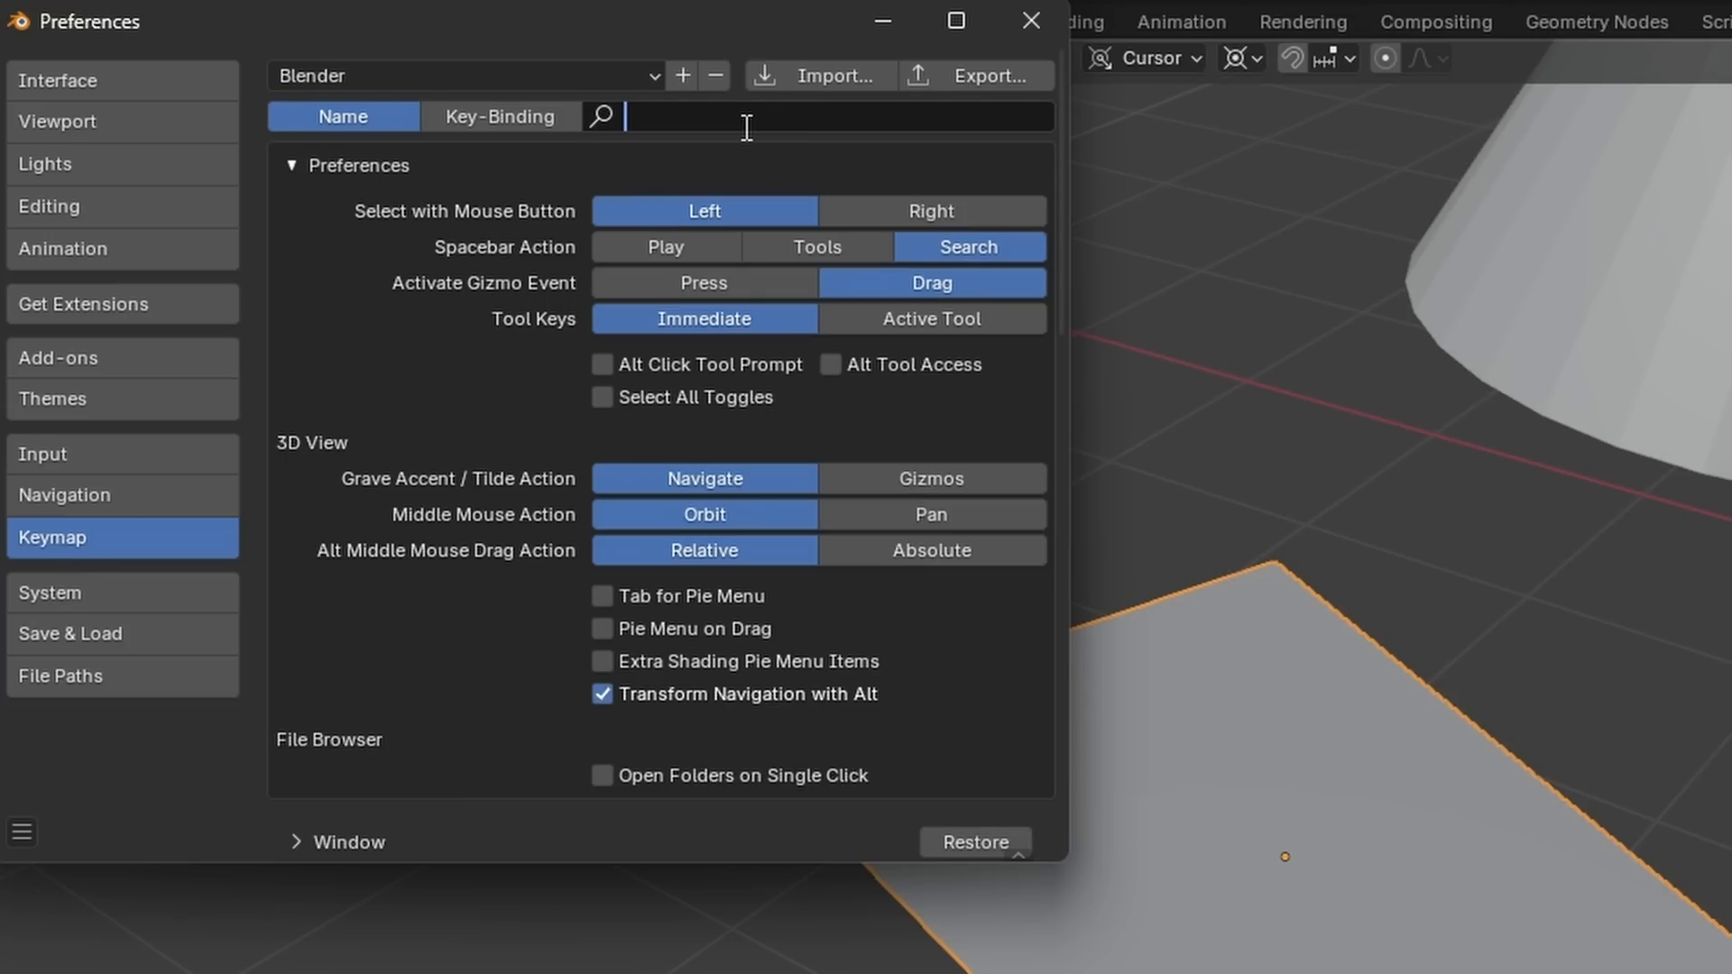
pyautogui.write('3d cur')
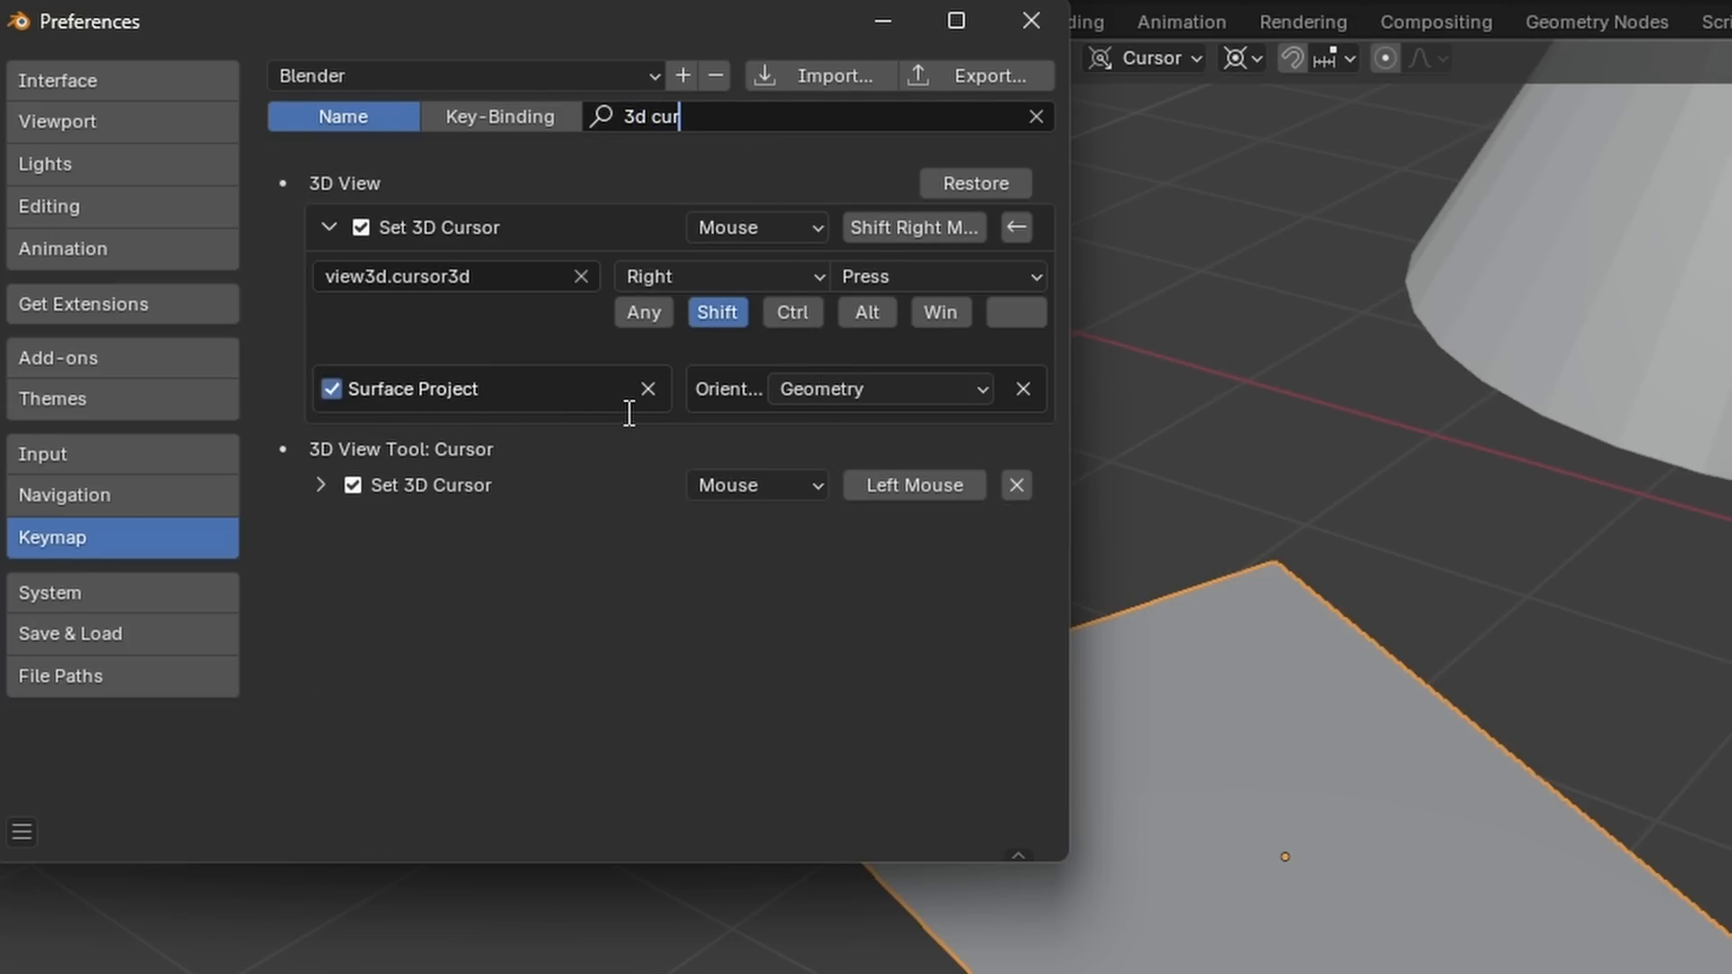
pyautogui.press('Return')
pyautogui.click(774, 397)
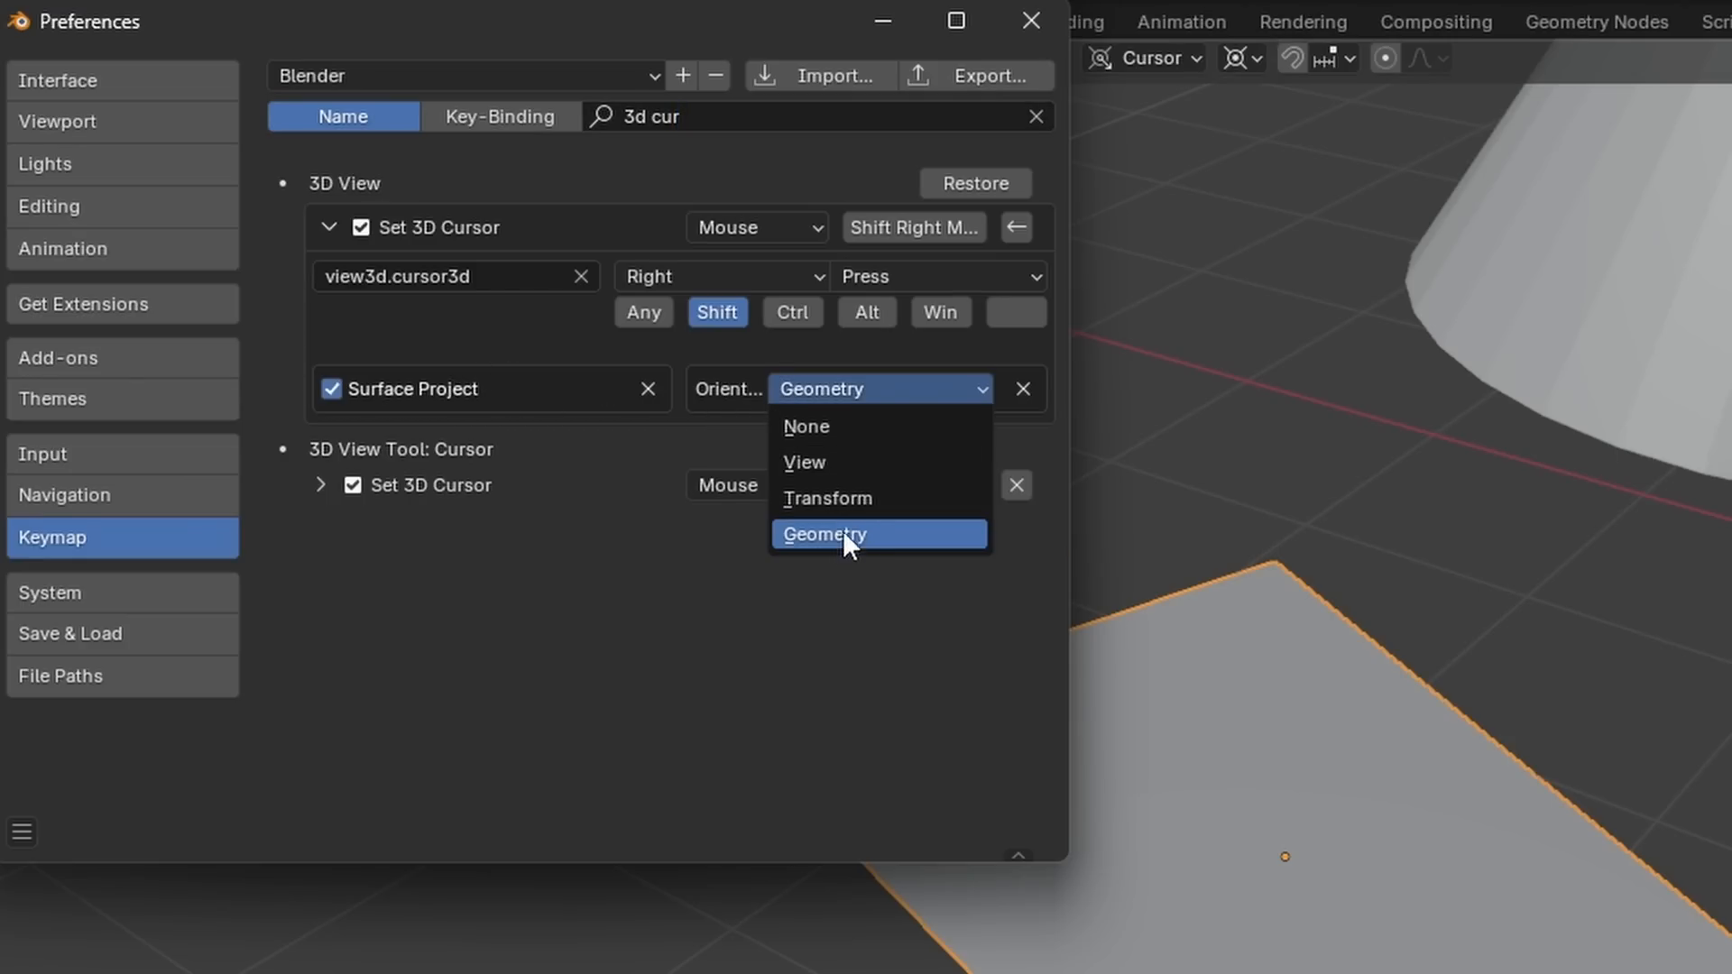
pyautogui.click(1005, 32)
# Step: Place the 3D cursor on the plane's surface, then on the cone's side at about X -3.23, Y -1.81, Z 2.53 m
pyautogui.press('s')
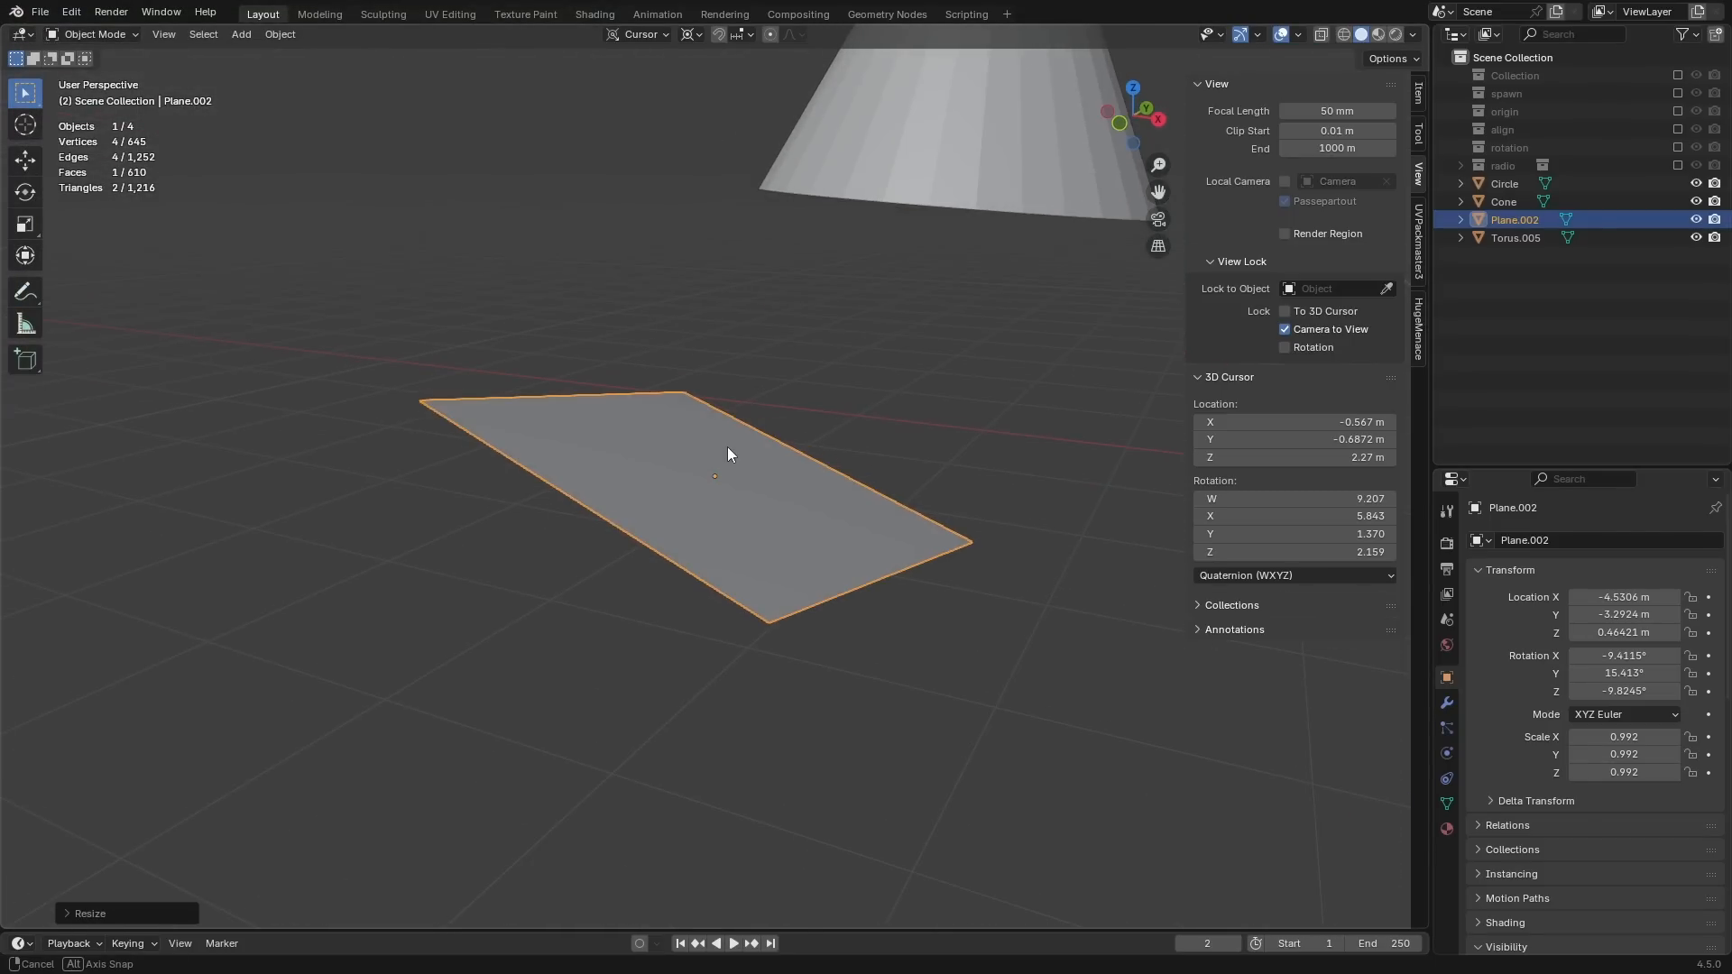
pyautogui.moveTo(727, 447); pyautogui.dragTo(705, 480, button='middle')
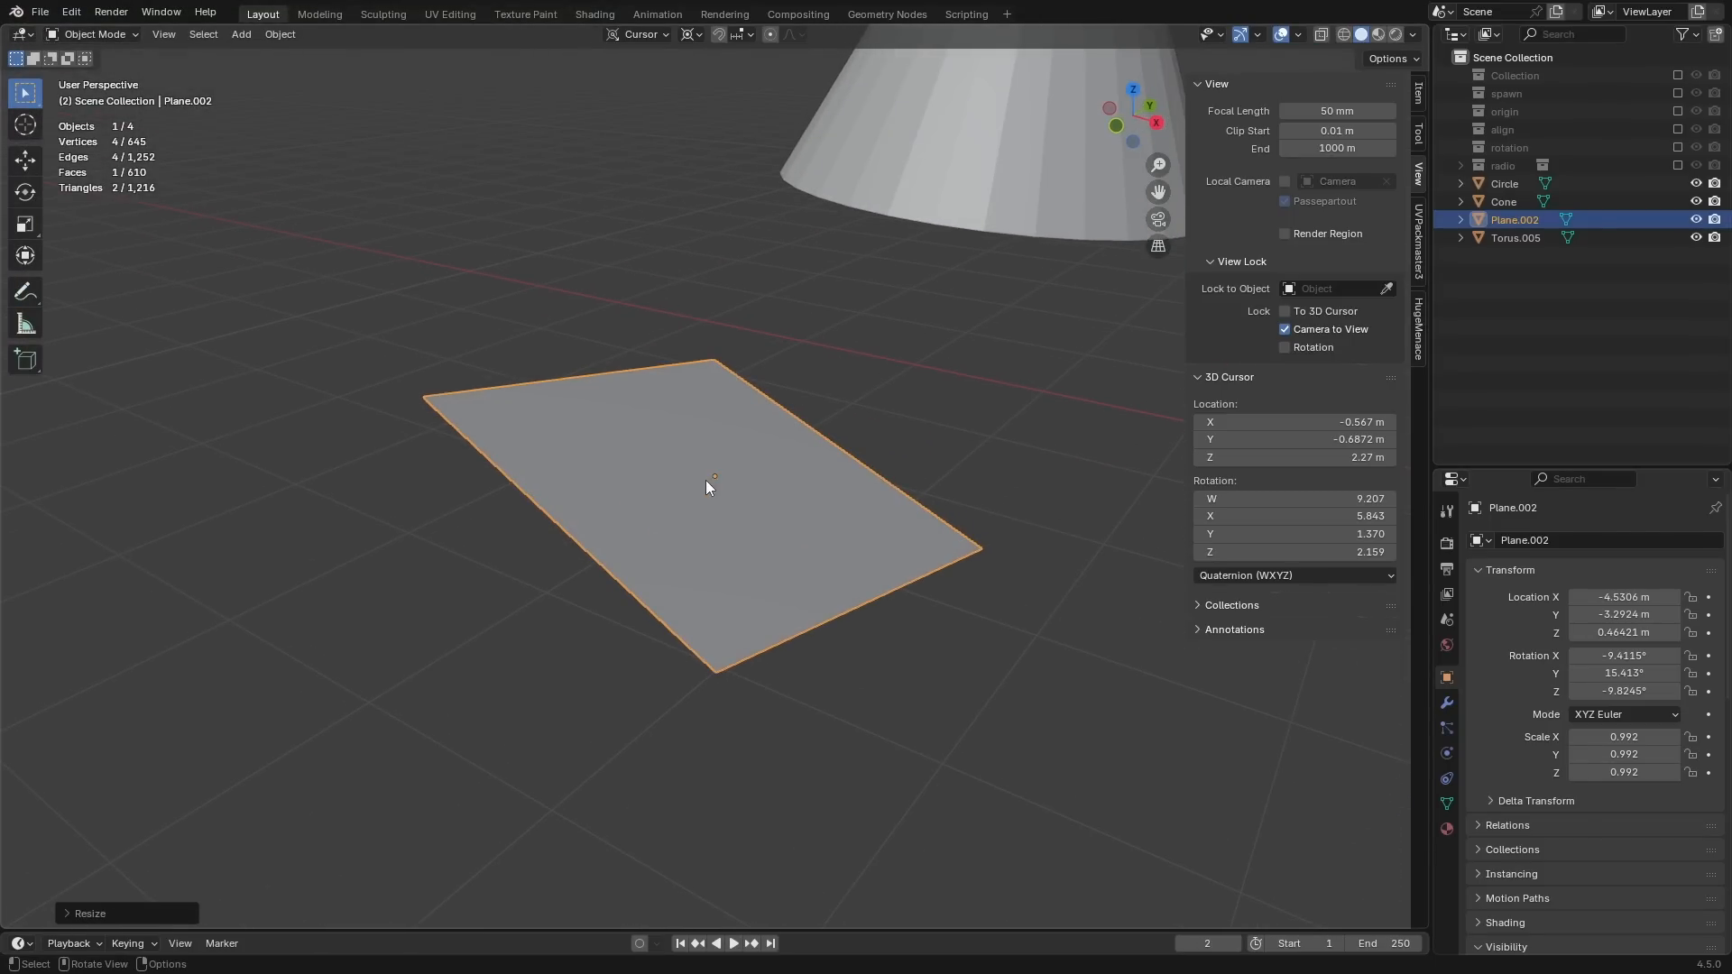
pyautogui.keyDown('shift'); pyautogui.moveTo(714, 455); pyautogui.dragTo(713, 469, button='right'); pyautogui.keyUp('shift')
pyautogui.click(973, 177)
pyautogui.press('KP_Decimal')
pyautogui.moveTo(719, 574); pyautogui.dragTo(657, 604, button='middle')
pyautogui.keyDown('shift'); pyautogui.moveTo(657, 604); pyautogui.dragTo(854, 570, button='right'); pyautogui.keyUp('shift')
# Step: Activate the Cursor tool with View orientation and move the 3D cursor past the cone to about X -4.11, Y -2.77, Z 3.06 m
pyautogui.click(25, 125)
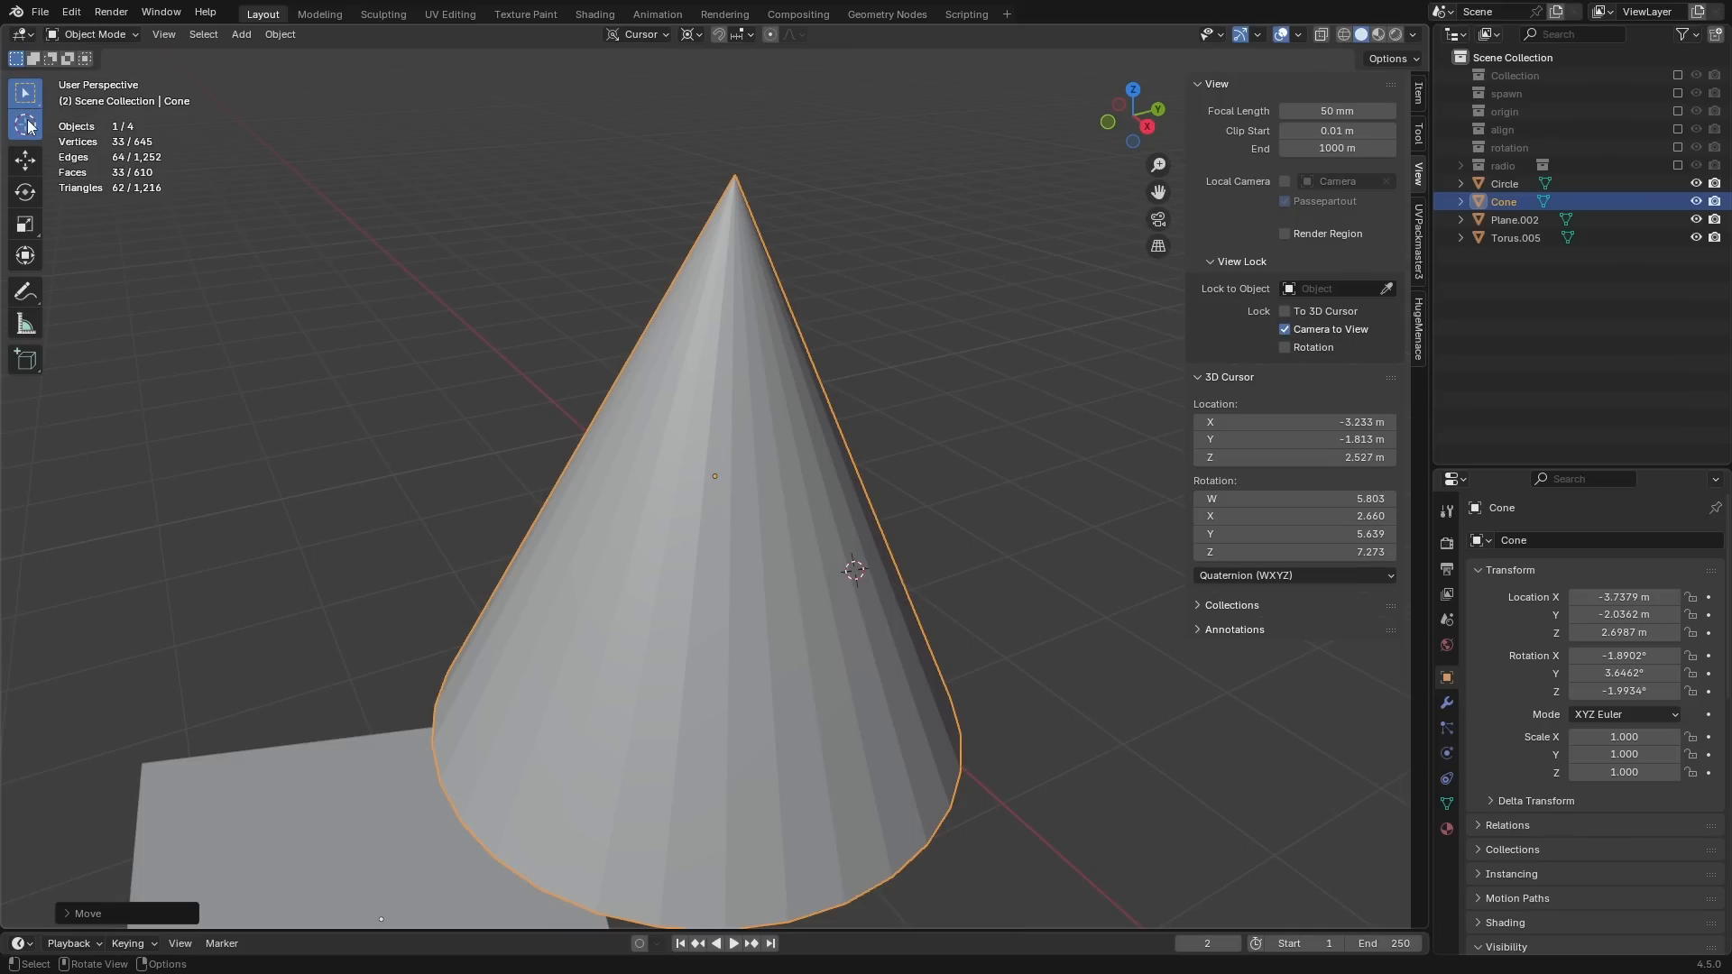
pyautogui.click(196, 59)
pyautogui.click(244, 96)
pyautogui.keyDown('shift'); pyautogui.moveTo(645, 388); pyautogui.dragTo(913, 325, button='right'); pyautogui.keyUp('shift')
pyautogui.keyDown('shift'); pyautogui.moveTo(1006, 387); pyautogui.dragTo(454, 382, button='right'); pyautogui.keyUp('shift')
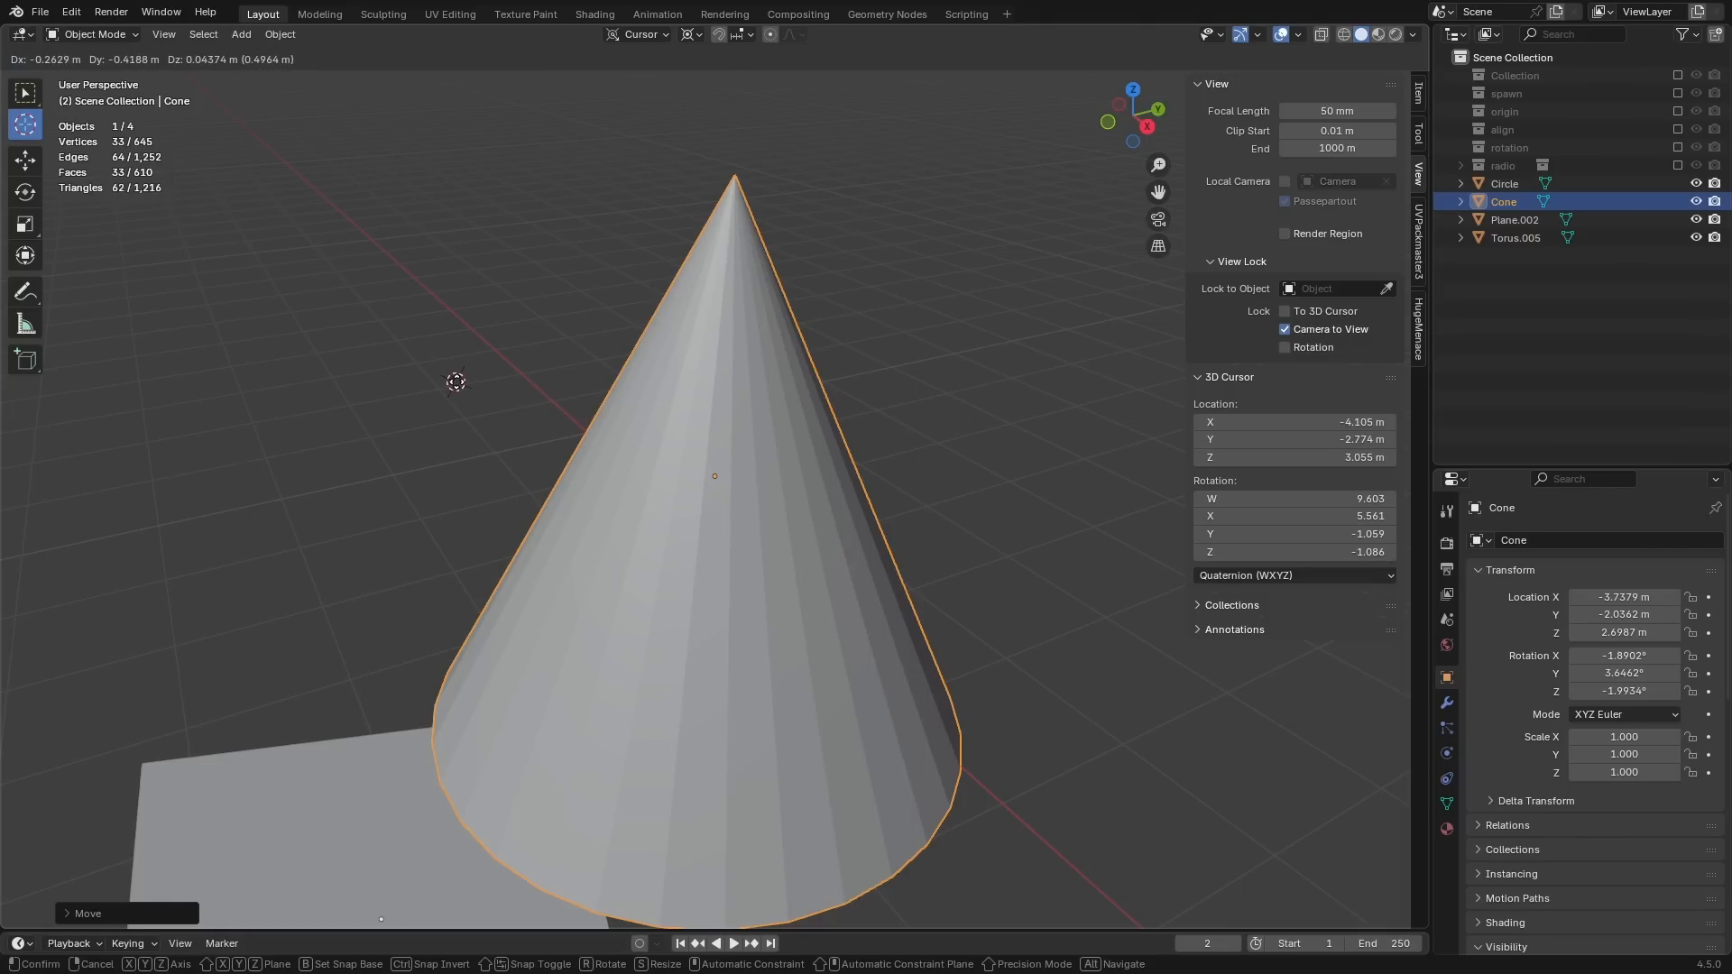
# Step: Set the Cursor tool's orientation to Geometry and place the 3D cursor on the cone's surface
pyautogui.click(209, 58)
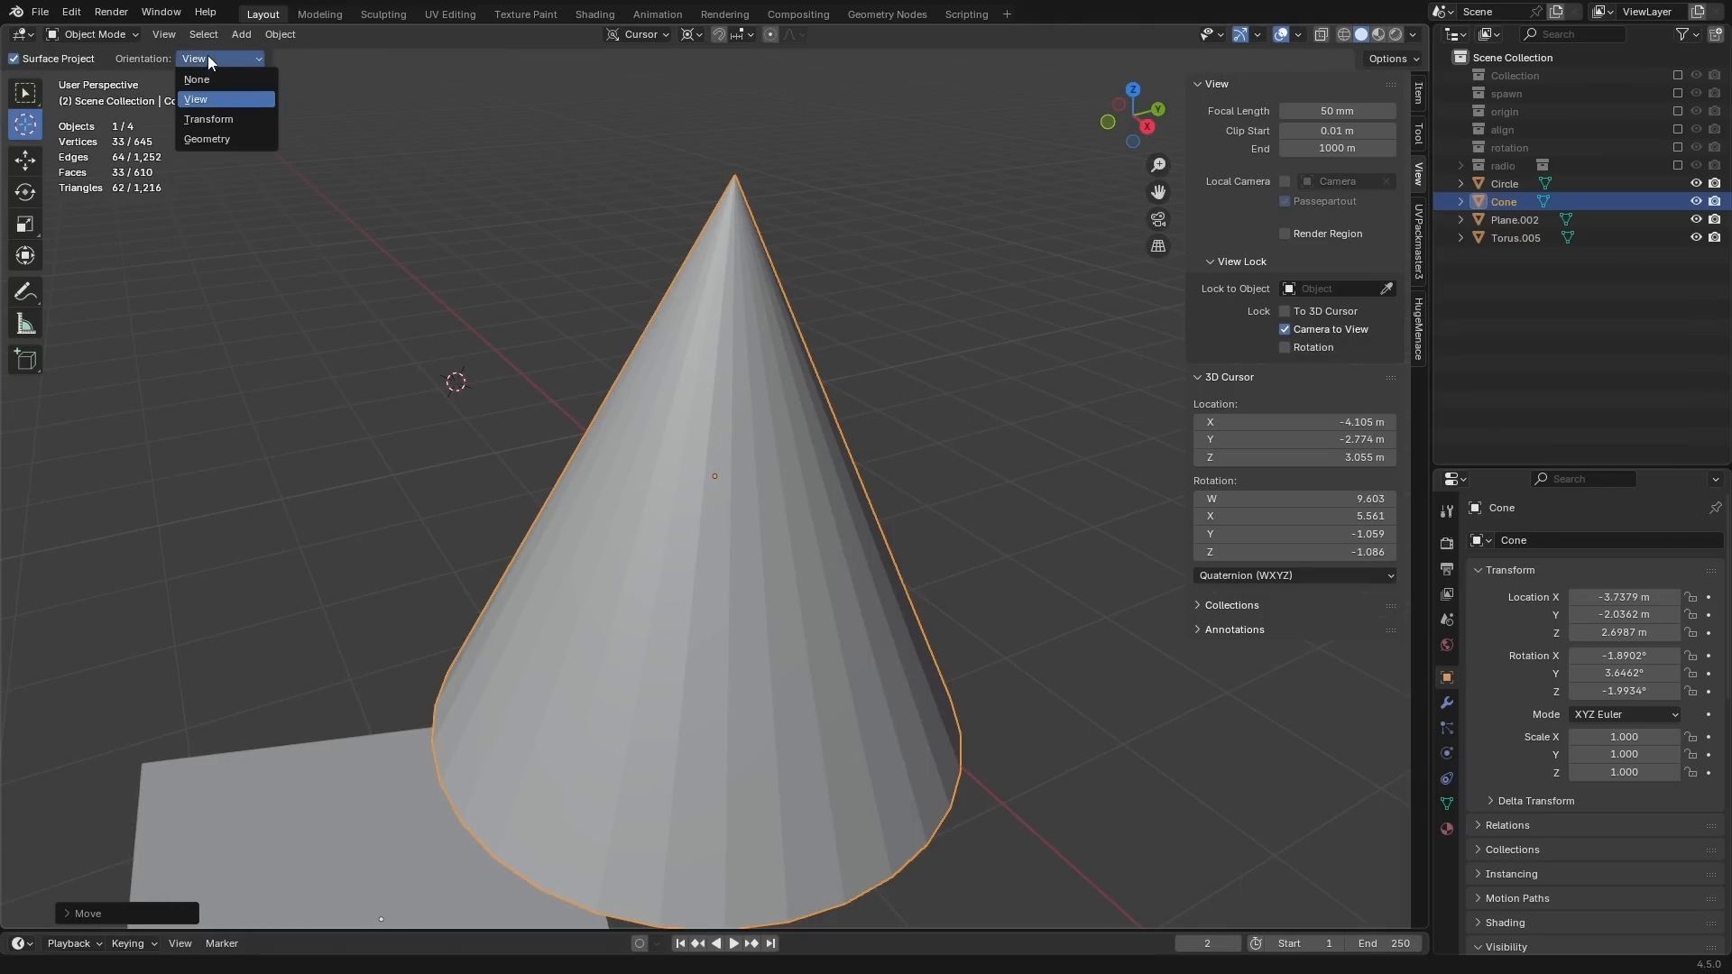
pyautogui.click(222, 135)
pyautogui.keyDown('shift'); pyautogui.rightClick(715, 471); pyautogui.keyUp('shift')
pyautogui.moveTo(716, 469); pyautogui.dragTo(720, 532, button='middle')
pyautogui.keyDown('shift'); pyautogui.moveTo(718, 525); pyautogui.dragTo(712, 533, button='right'); pyautogui.keyUp('shift')
pyautogui.scroll(-1, 712, 532)
pyautogui.keyDown('shift'); pyautogui.moveTo(708, 542); pyautogui.dragTo(723, 481, button='middle'); pyautogui.keyUp('shift')
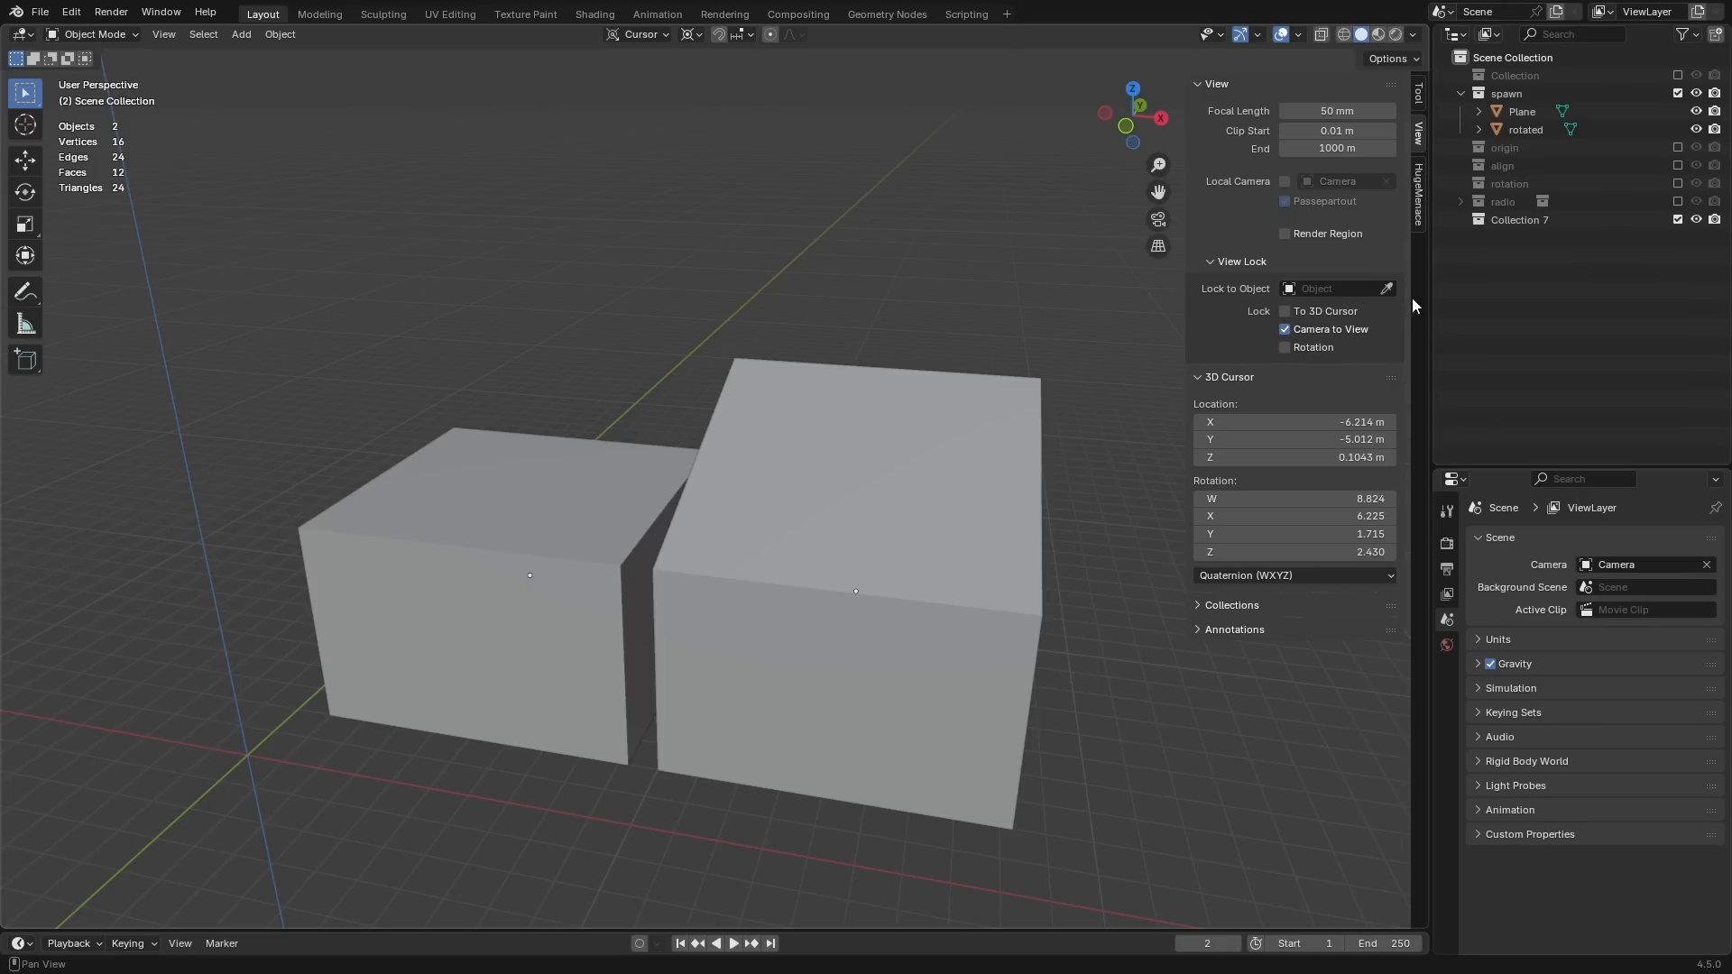
# Step: Hide the sidebar and snap the 3D cursor to the smaller block's front-left top vertex in Edit Mode
pyautogui.press('n')
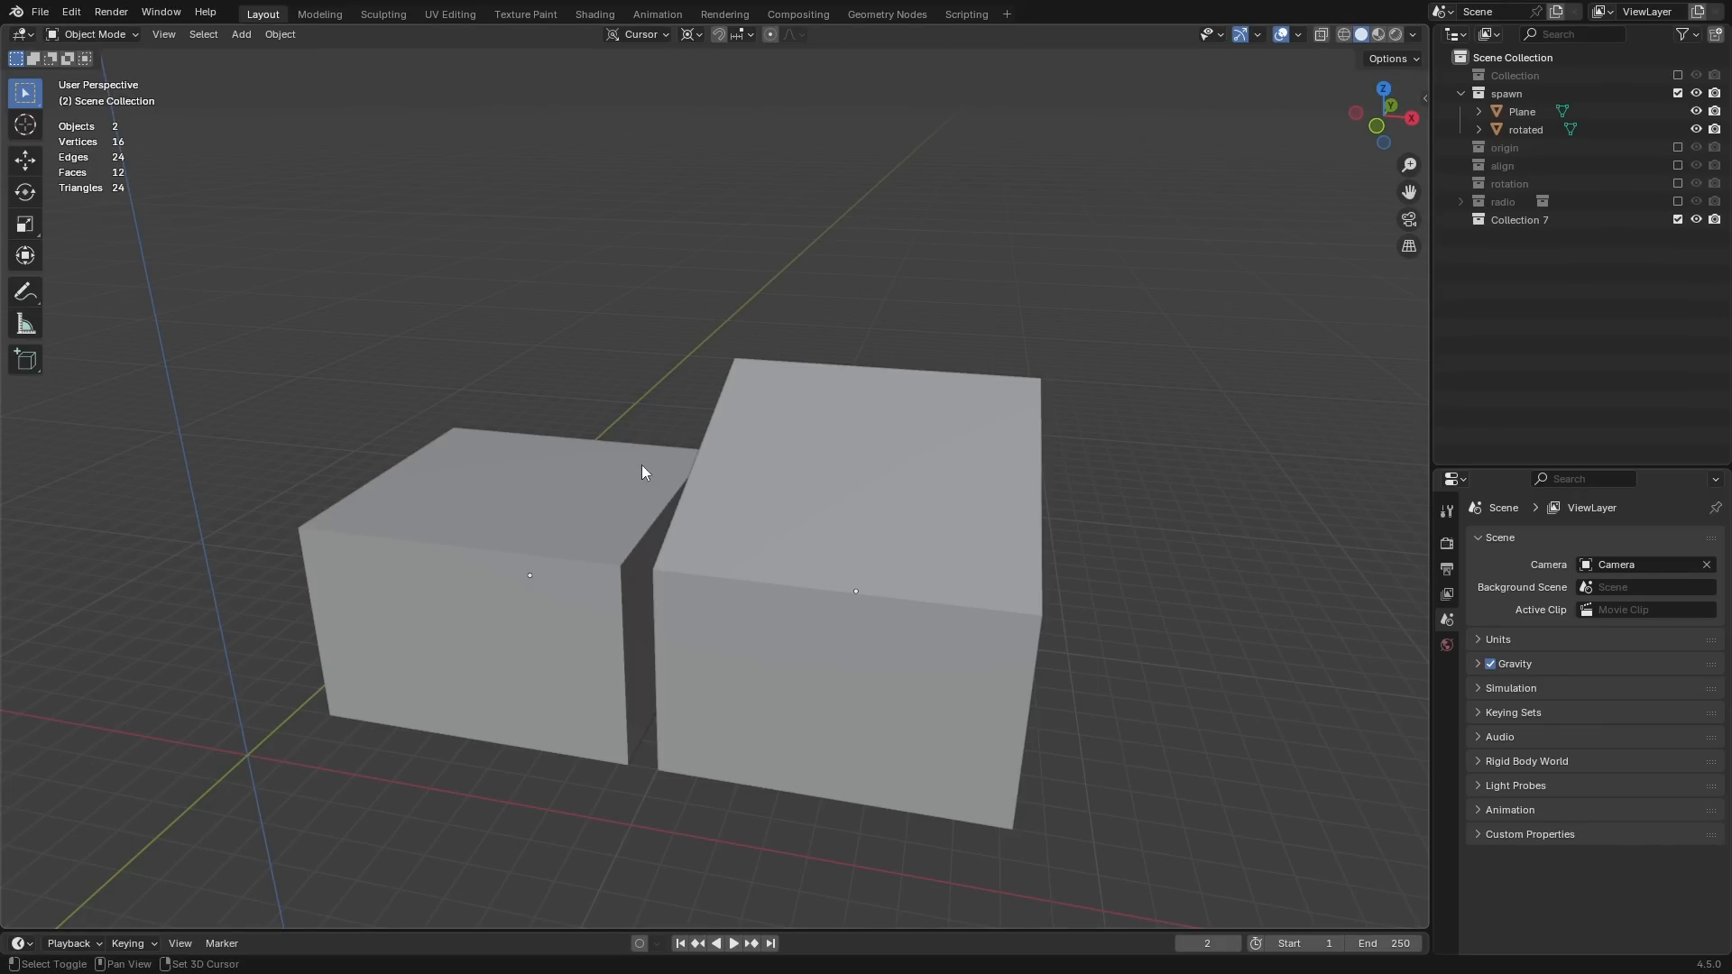
pyautogui.keyDown('shift'); pyautogui.moveTo(591, 479); pyautogui.dragTo(792, 431, button='middle'); pyautogui.keyUp('shift')
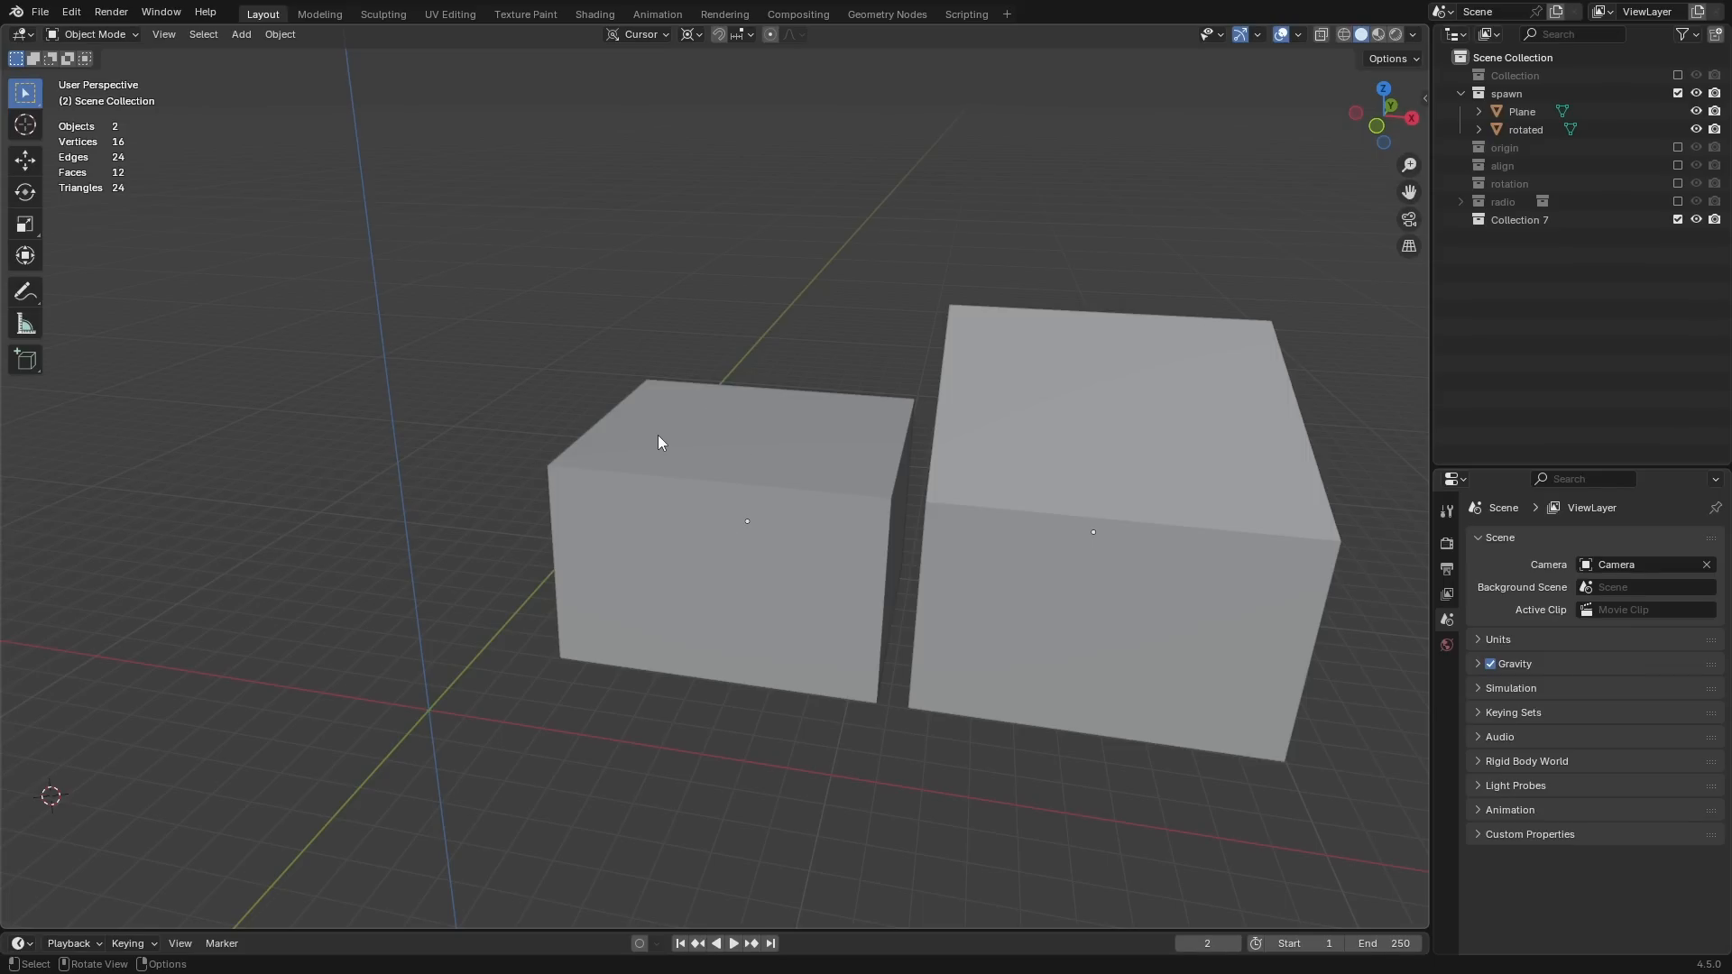
pyautogui.click(736, 424)
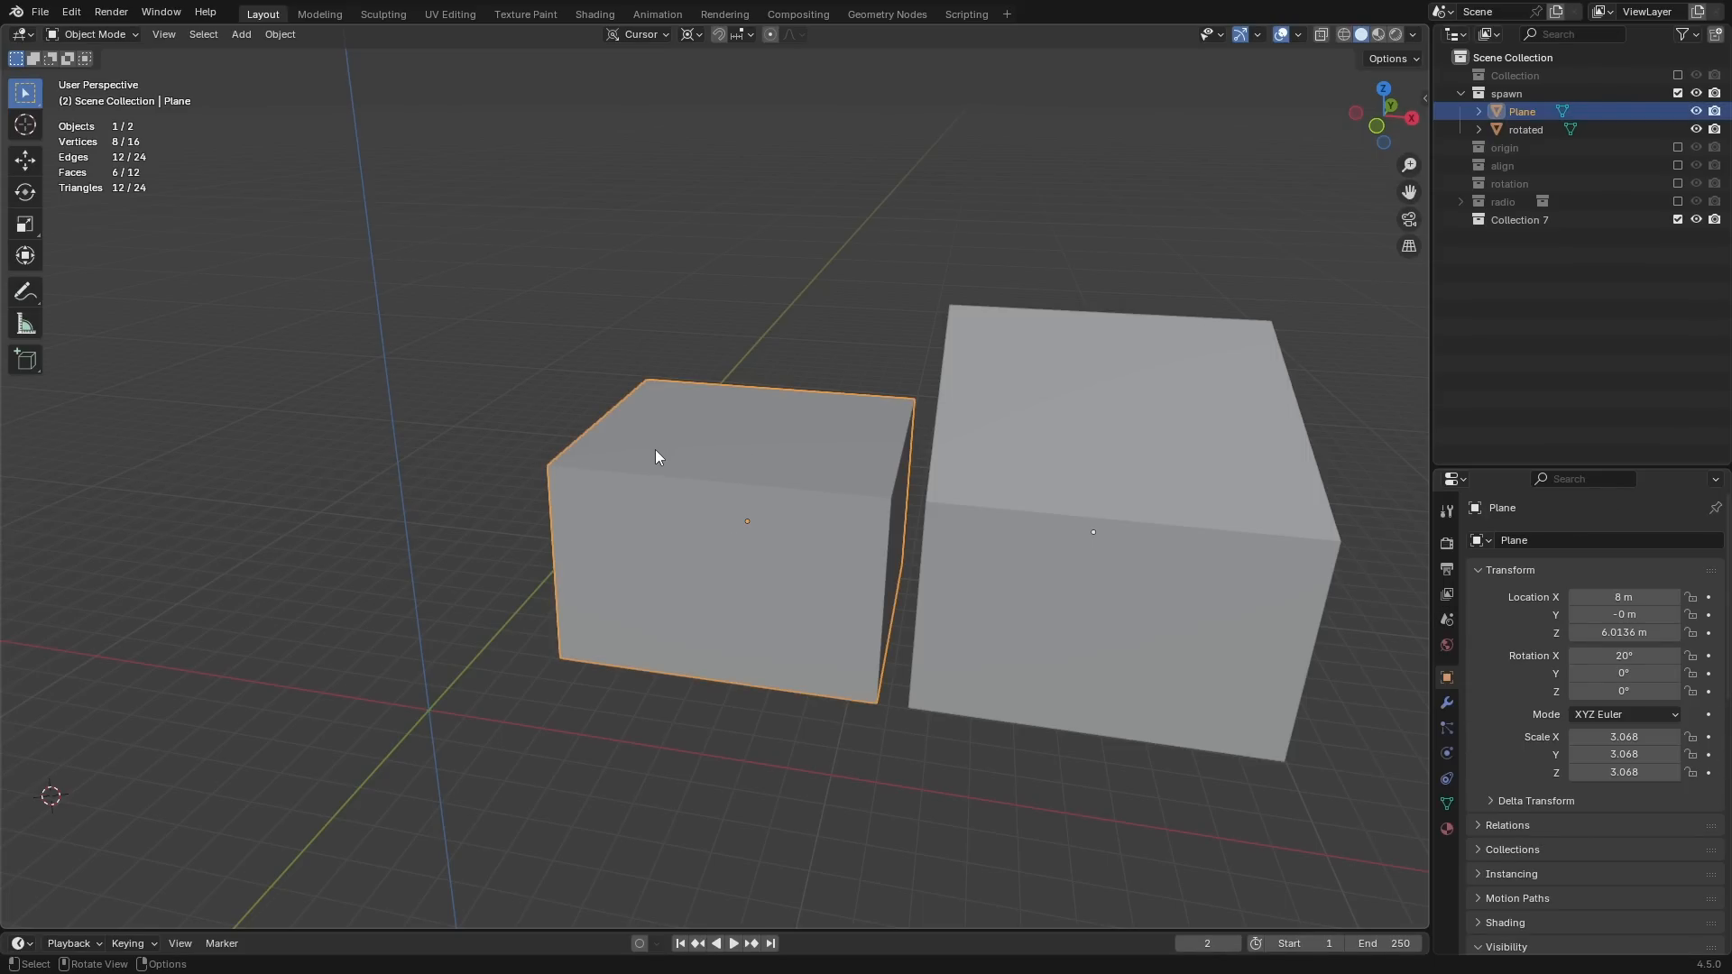
pyautogui.press('Tab')
pyautogui.click(549, 465)
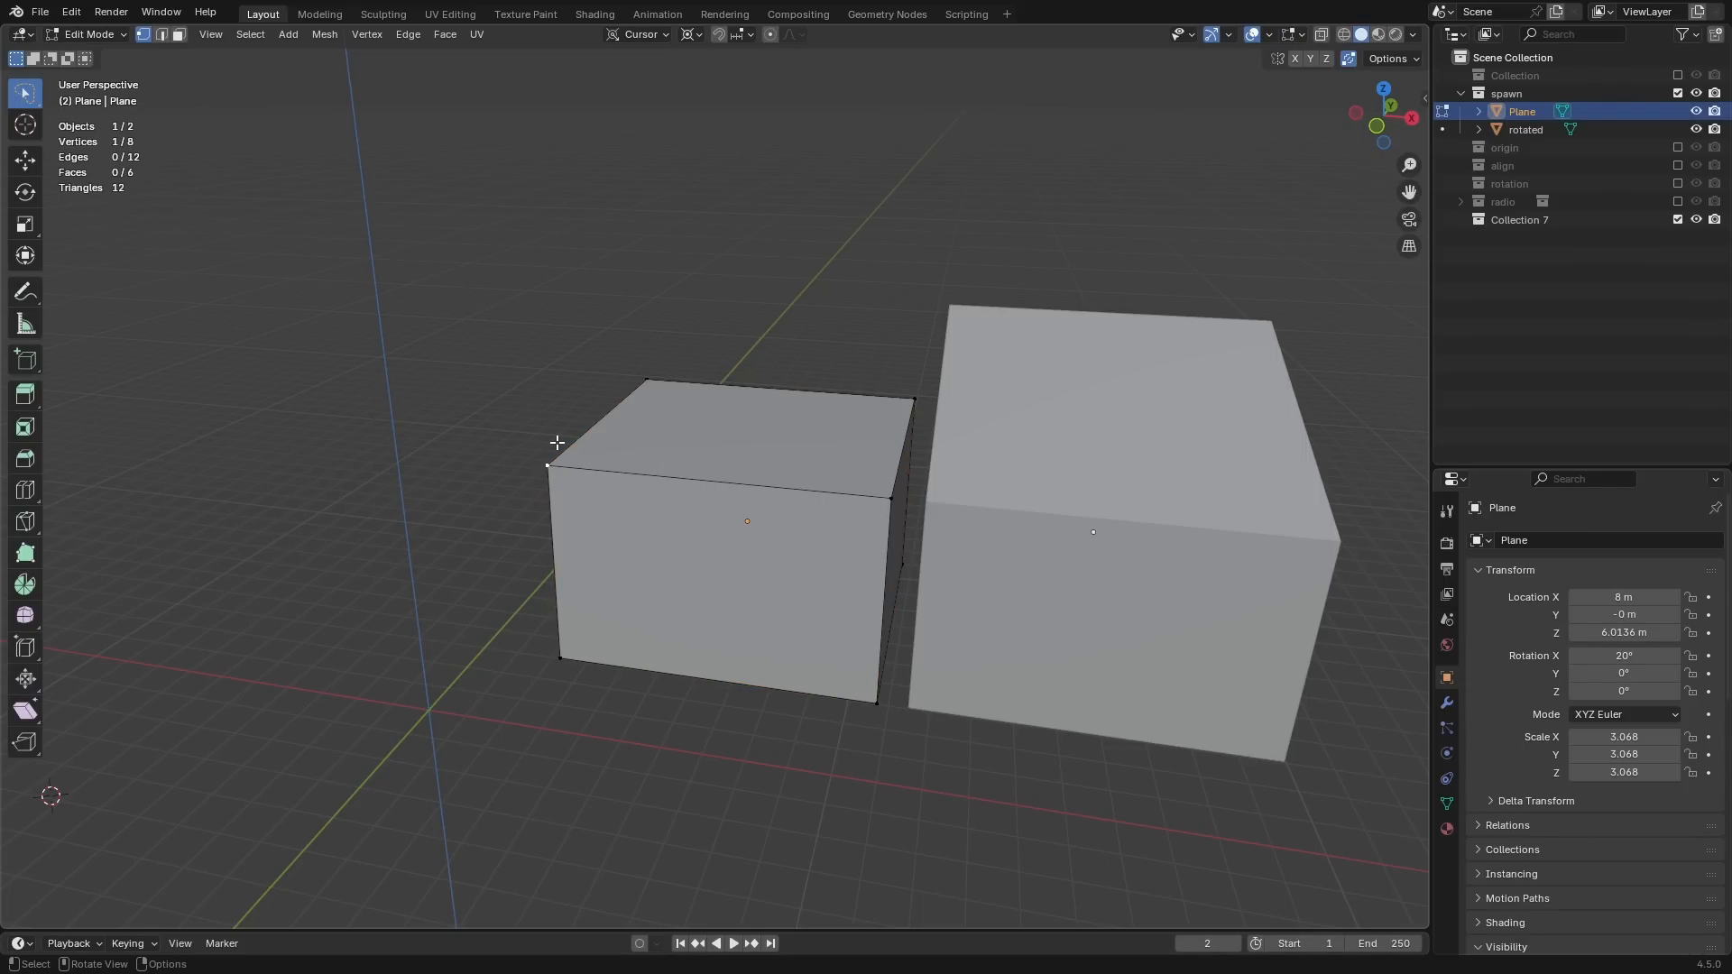
pyautogui.hotkey('shift', 's')
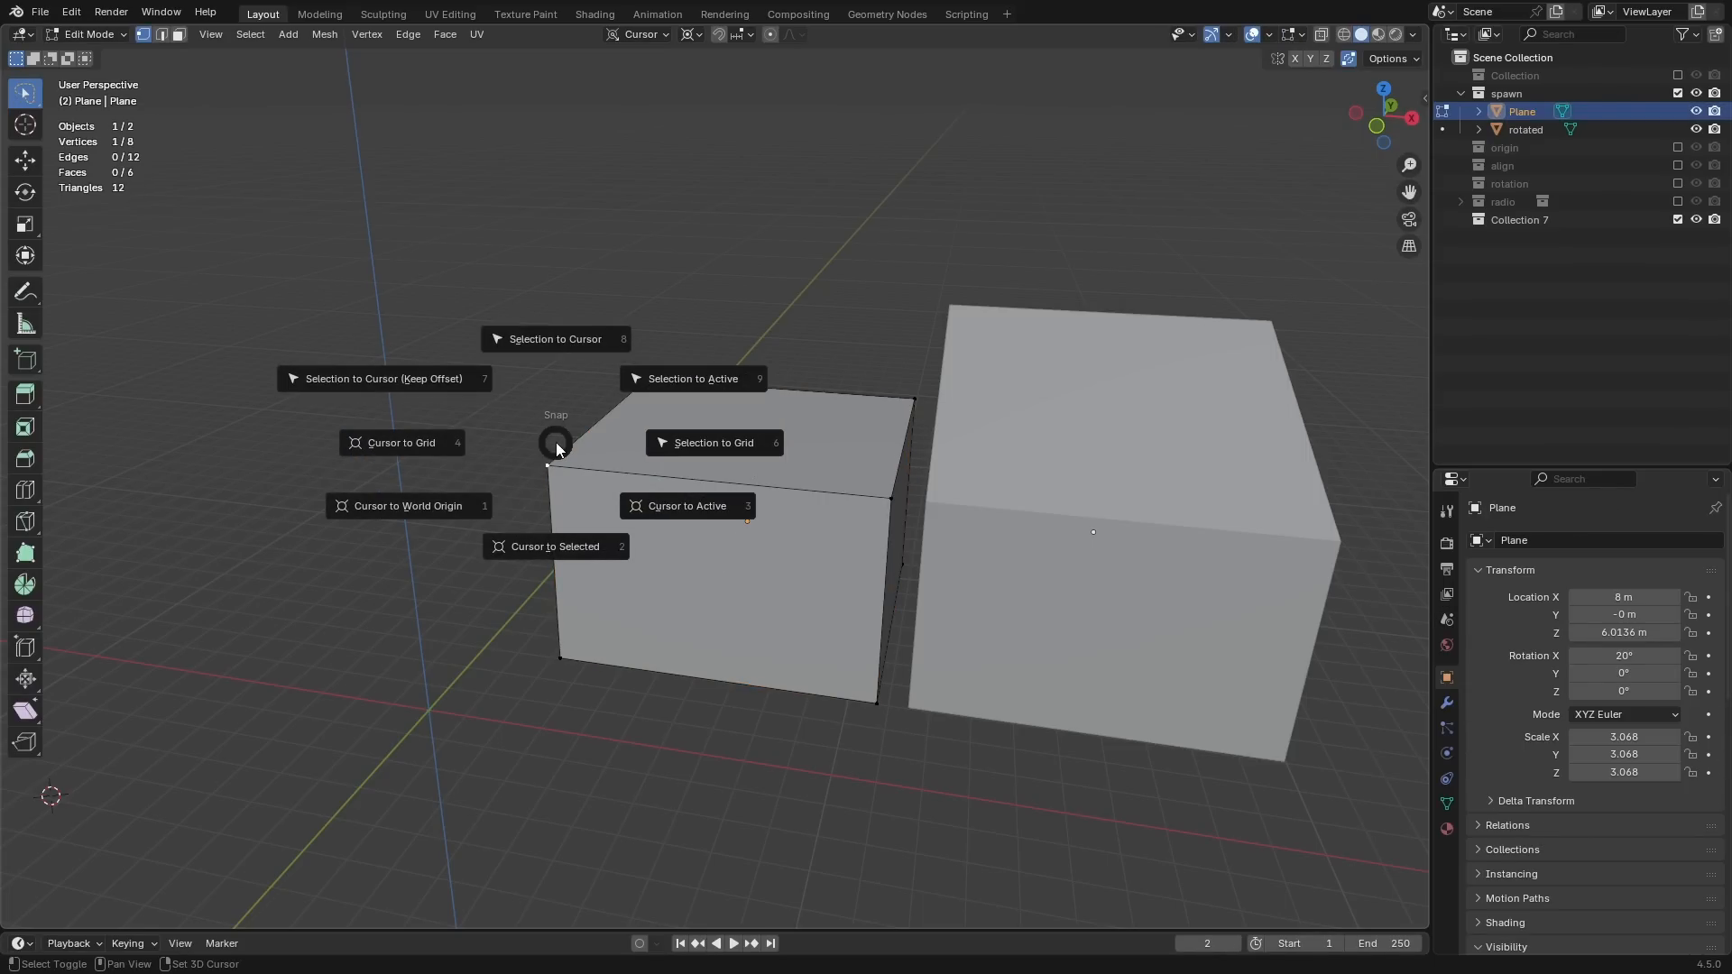
pyautogui.click(552, 557)
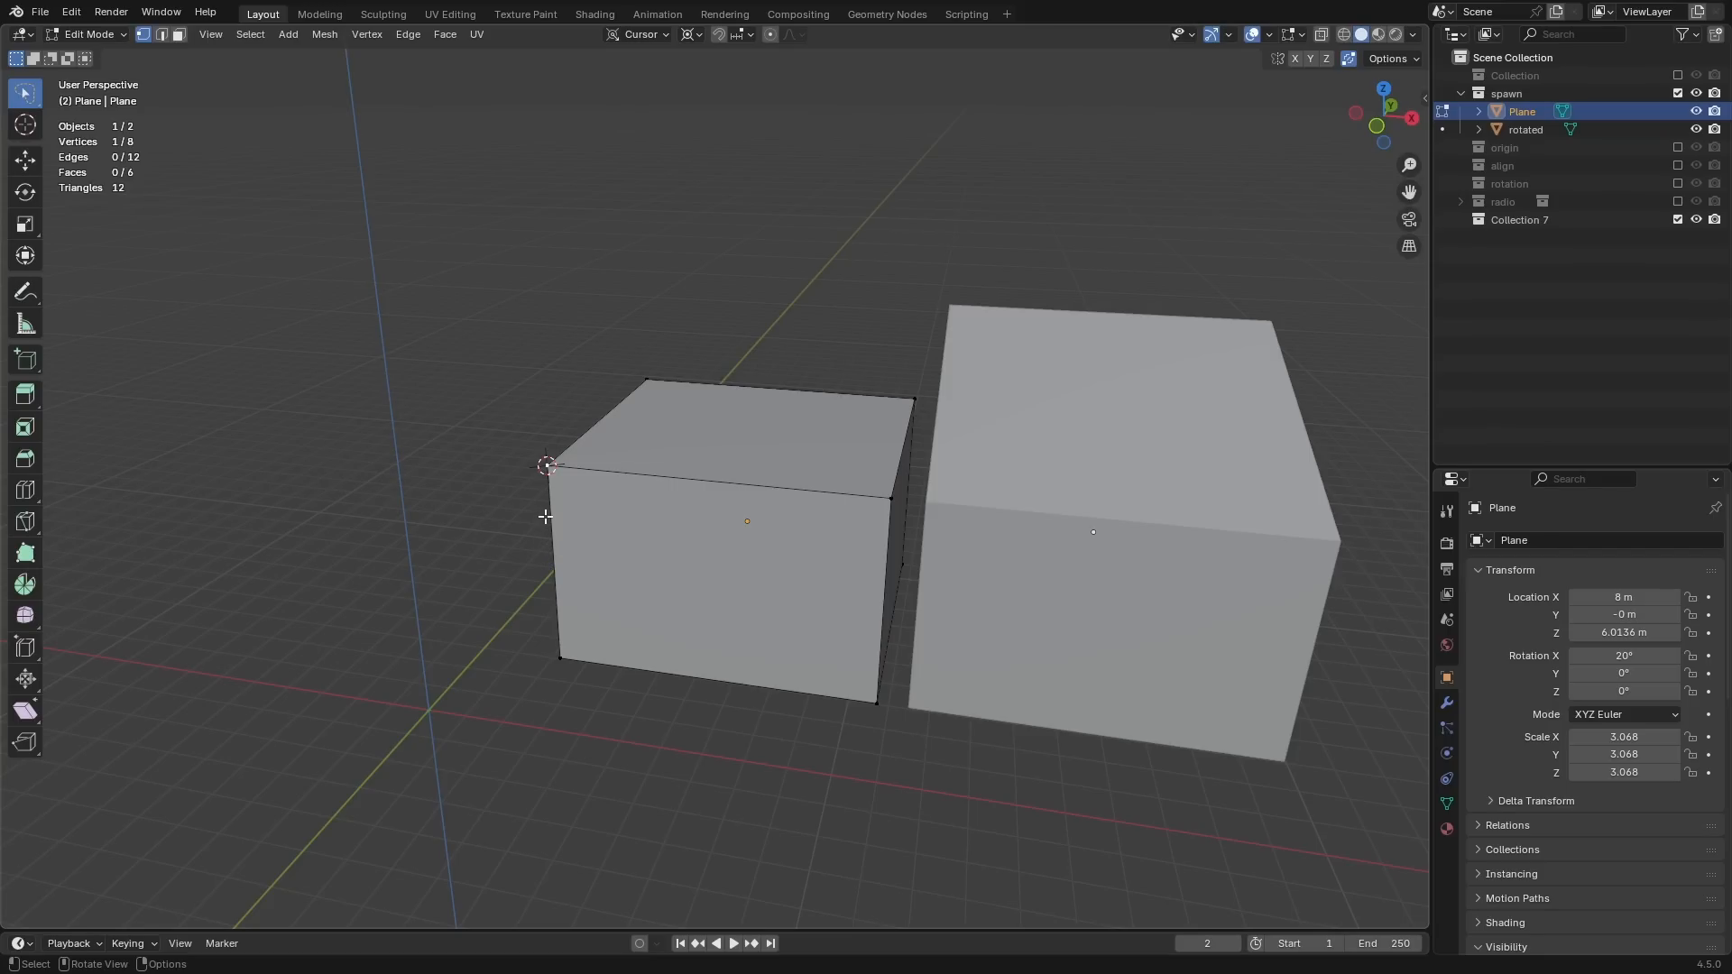
pyautogui.press('Tab')
# Step: Add a torus at the 3D cursor on the smaller block's front-left top corner
pyautogui.click(615, 267)
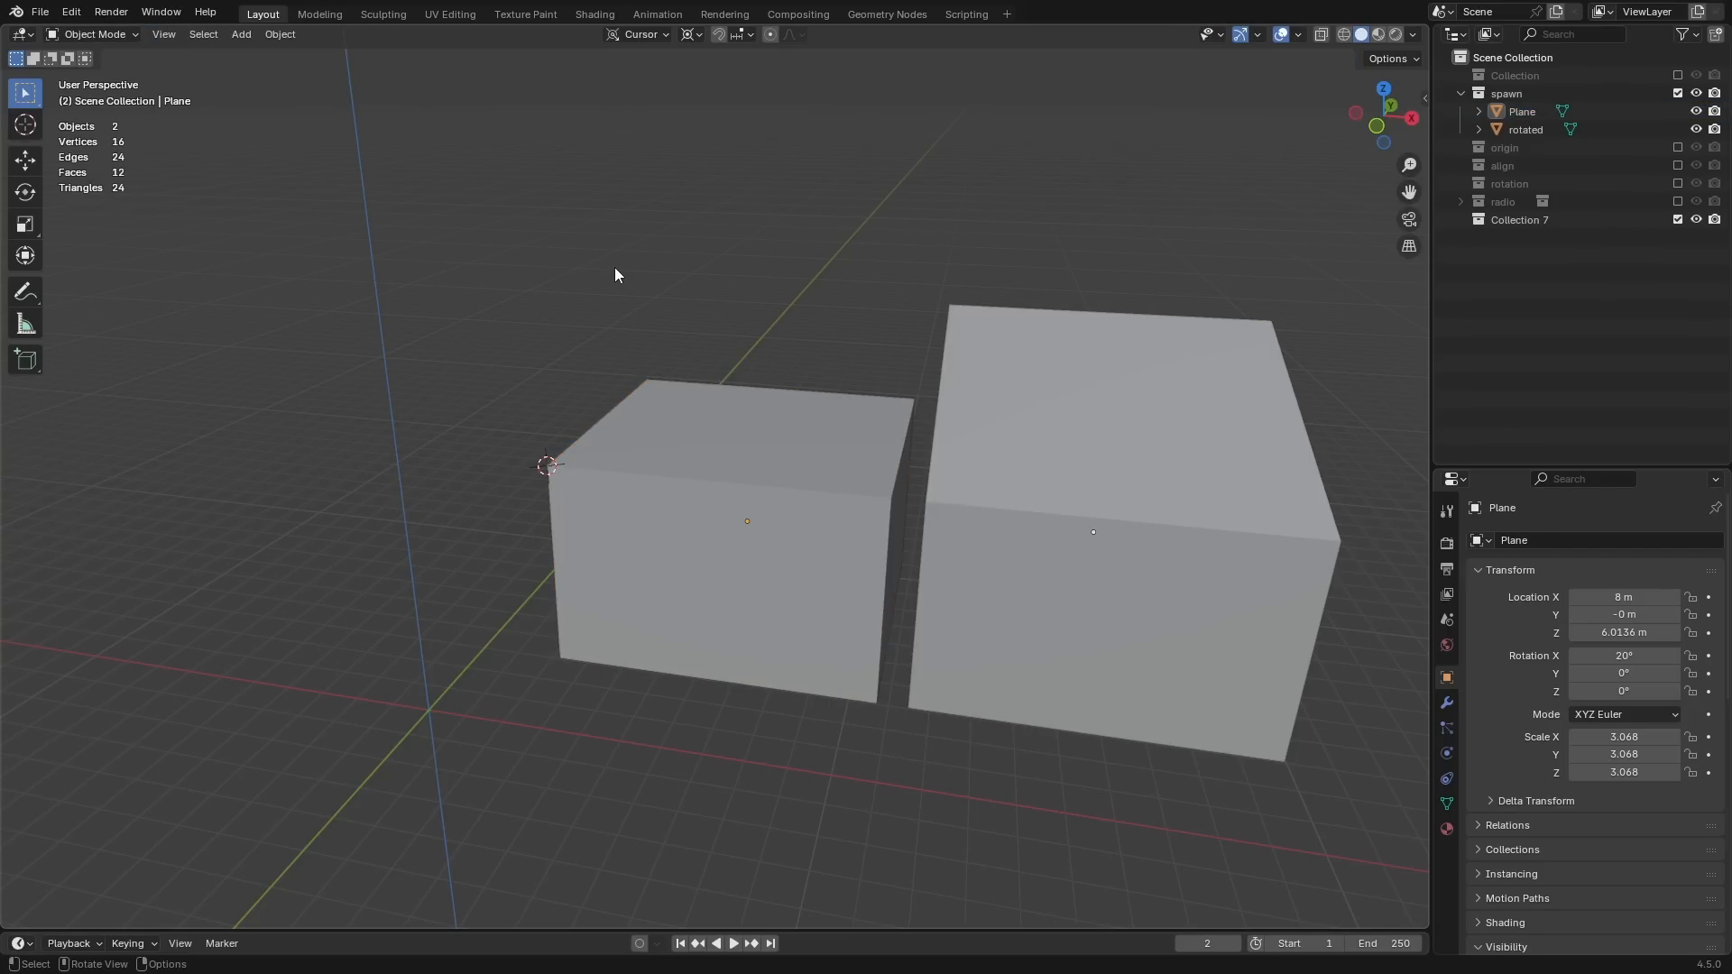
pyautogui.hotkey('shift', 'a')
pyautogui.moveTo(615, 267)
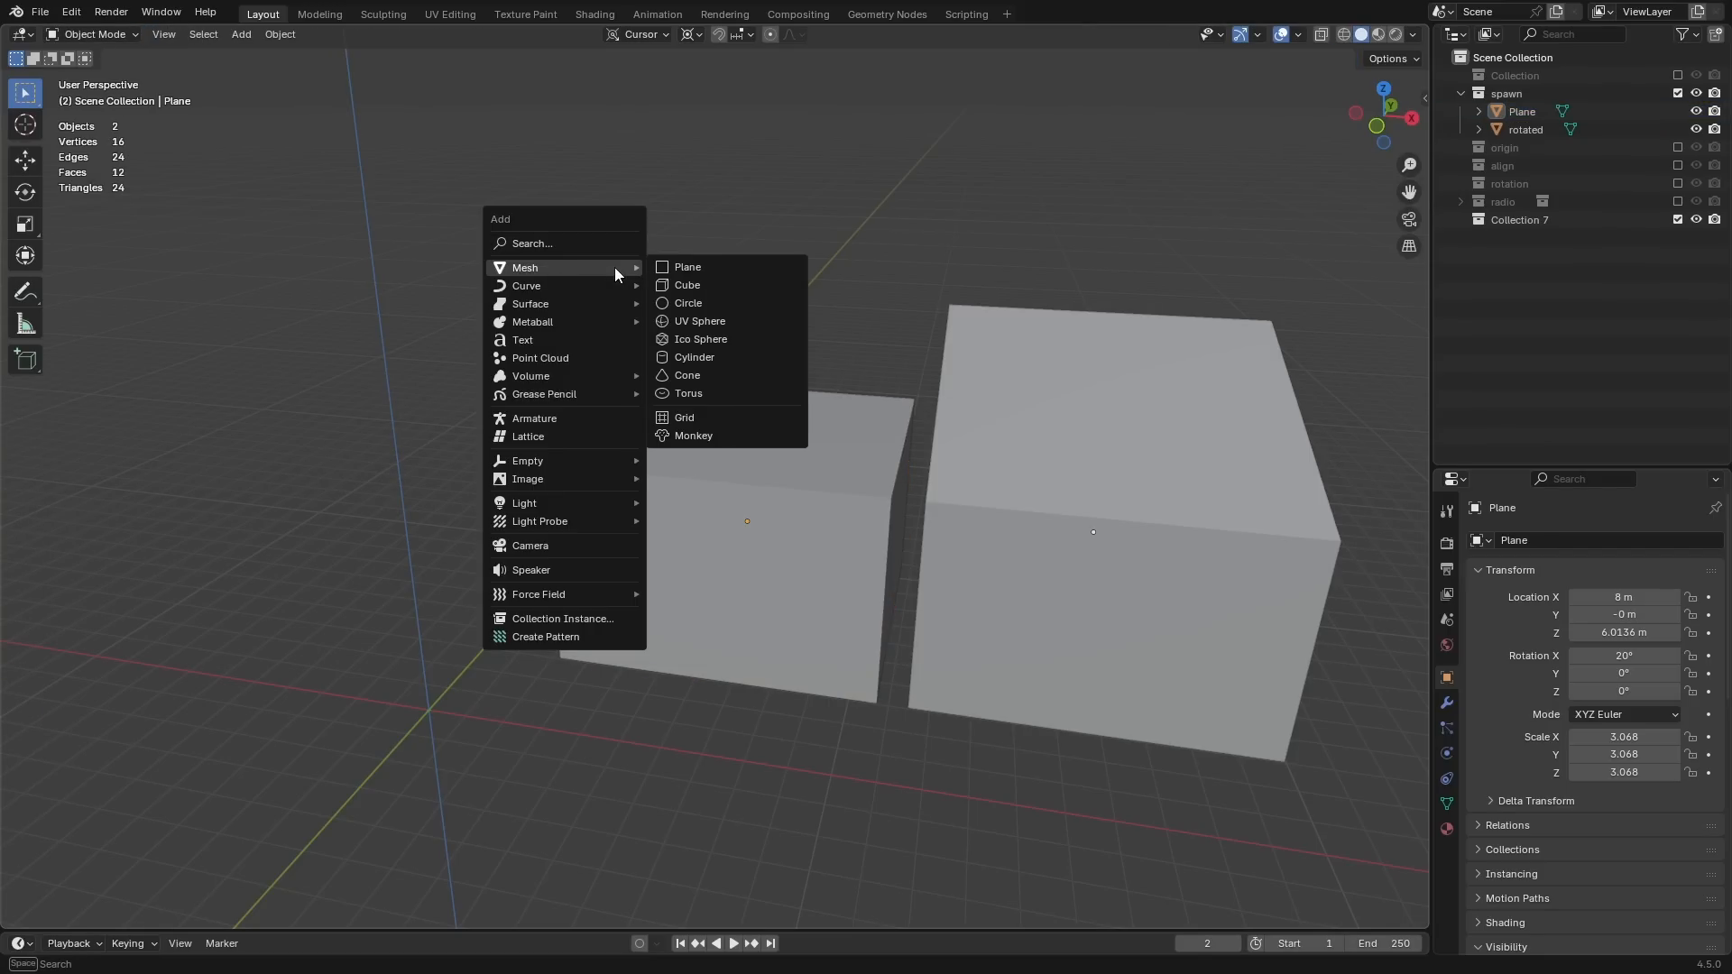
pyautogui.click(721, 393)
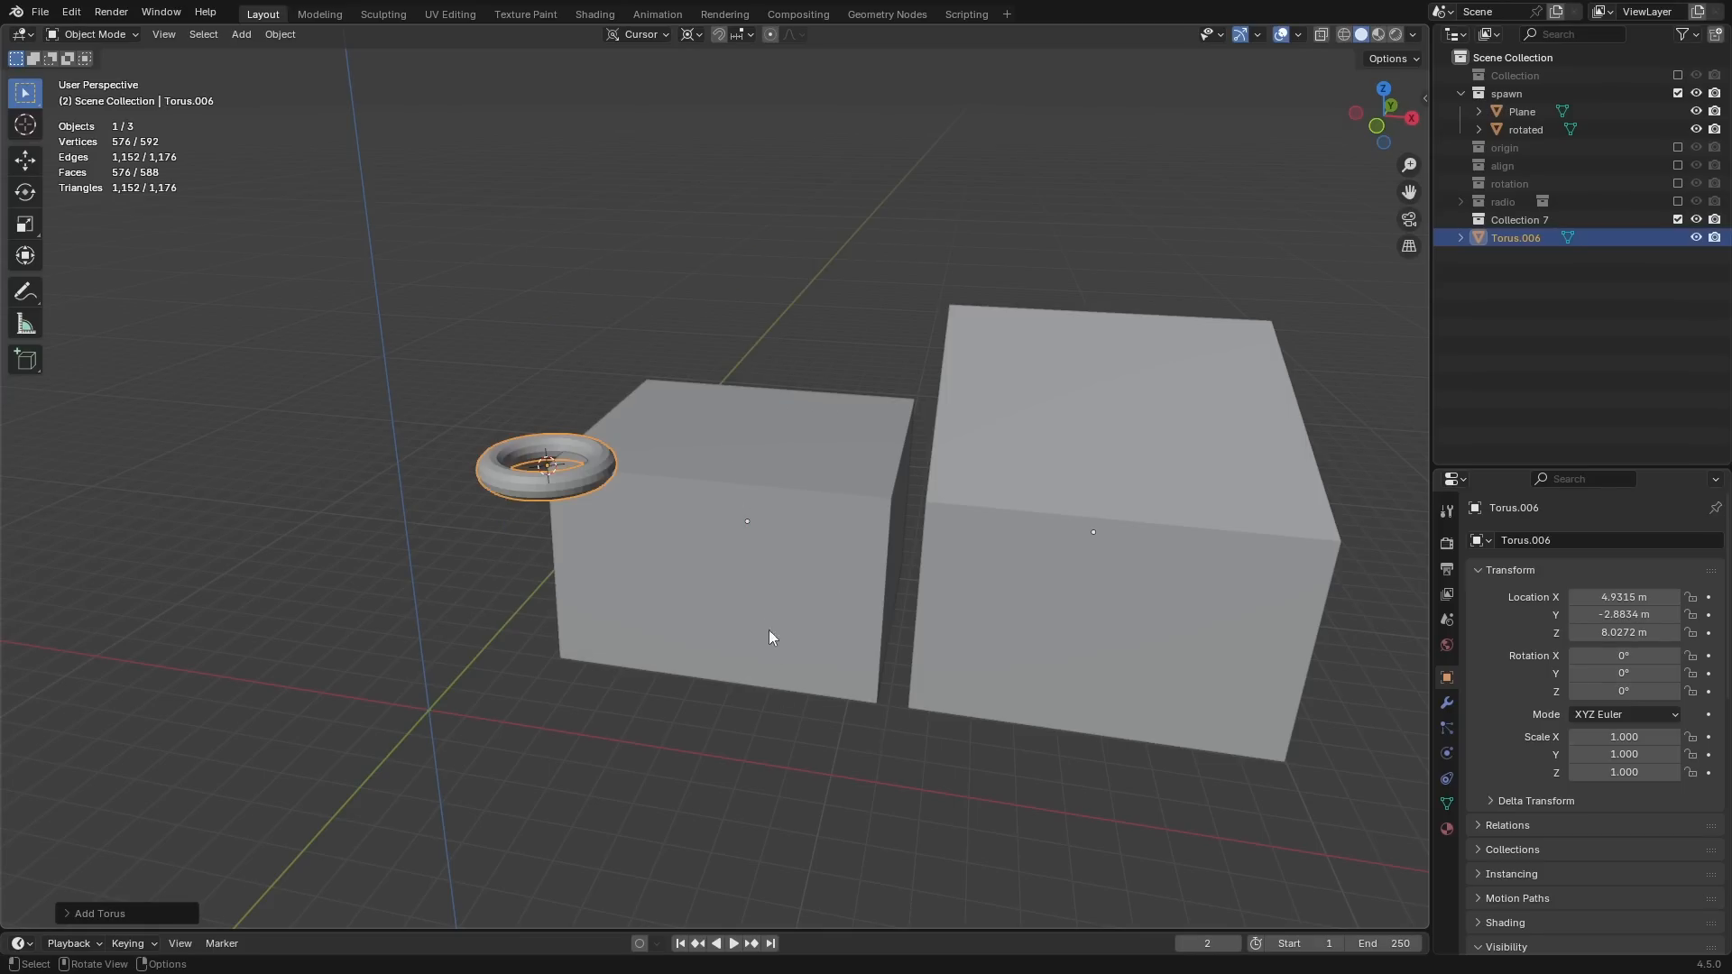
# Step: Snap the 3D cursor to the smaller block's diagonally opposite rear-right top vertex in Edit Mode
pyautogui.click(750, 447)
pyautogui.press('Tab')
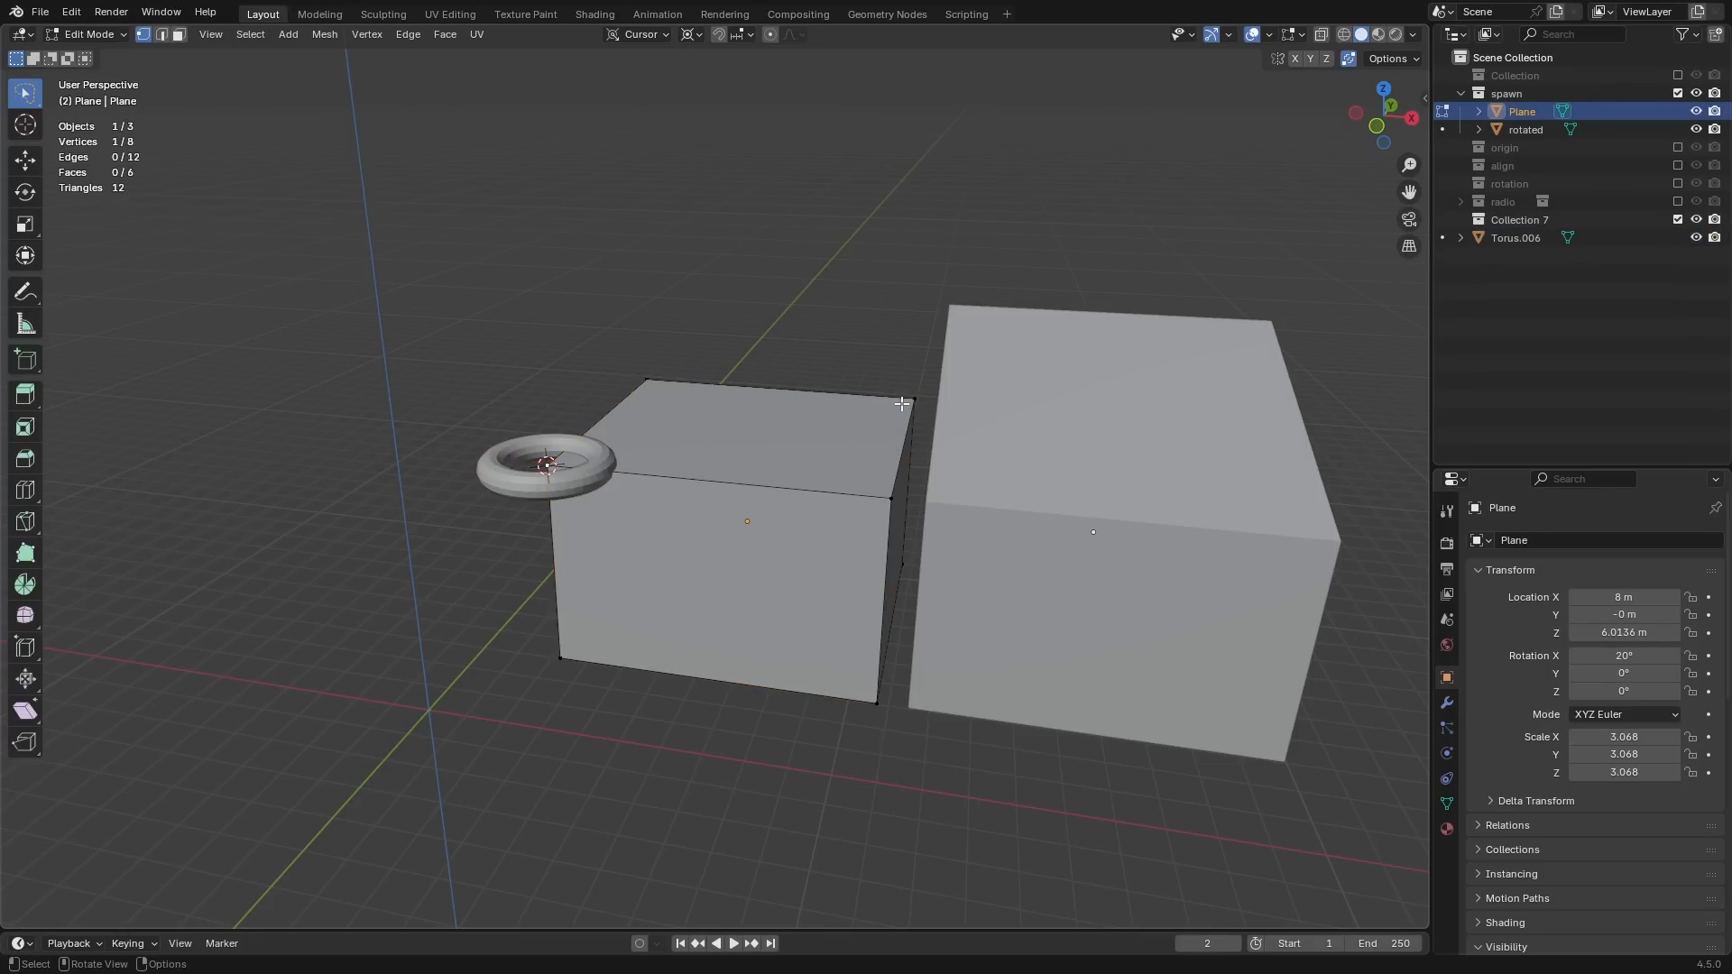
pyautogui.click(915, 398)
pyautogui.hotkey('shift', 's')
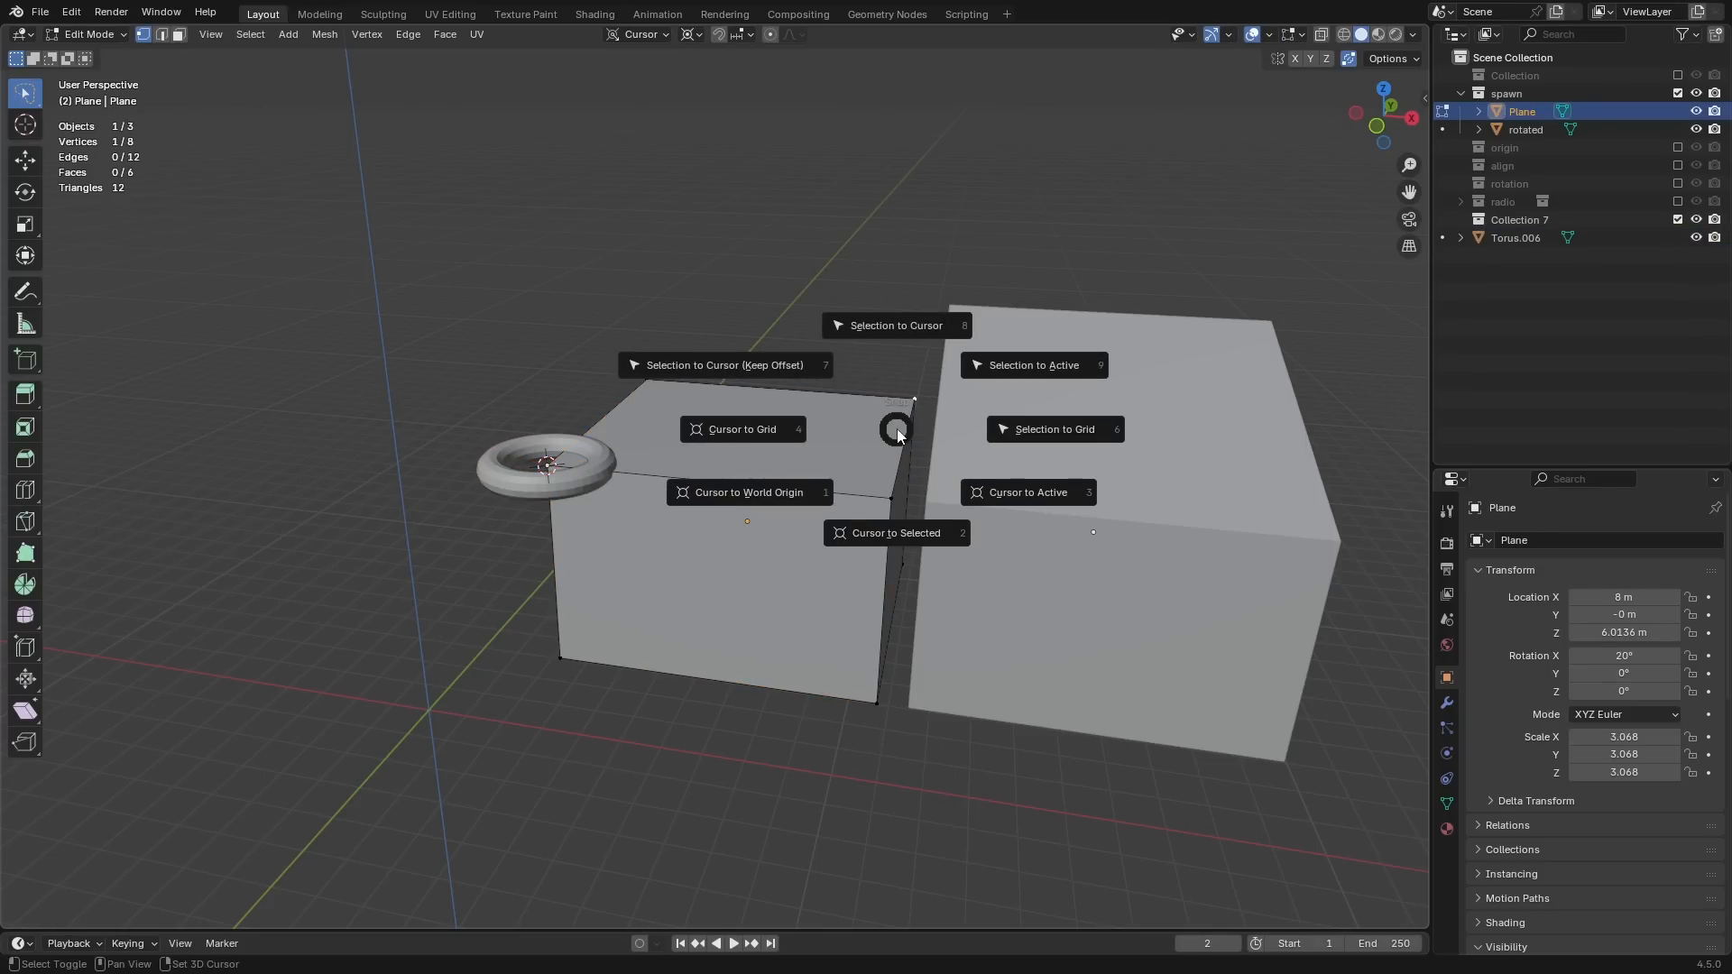
pyautogui.click(885, 534)
pyautogui.press('Tab')
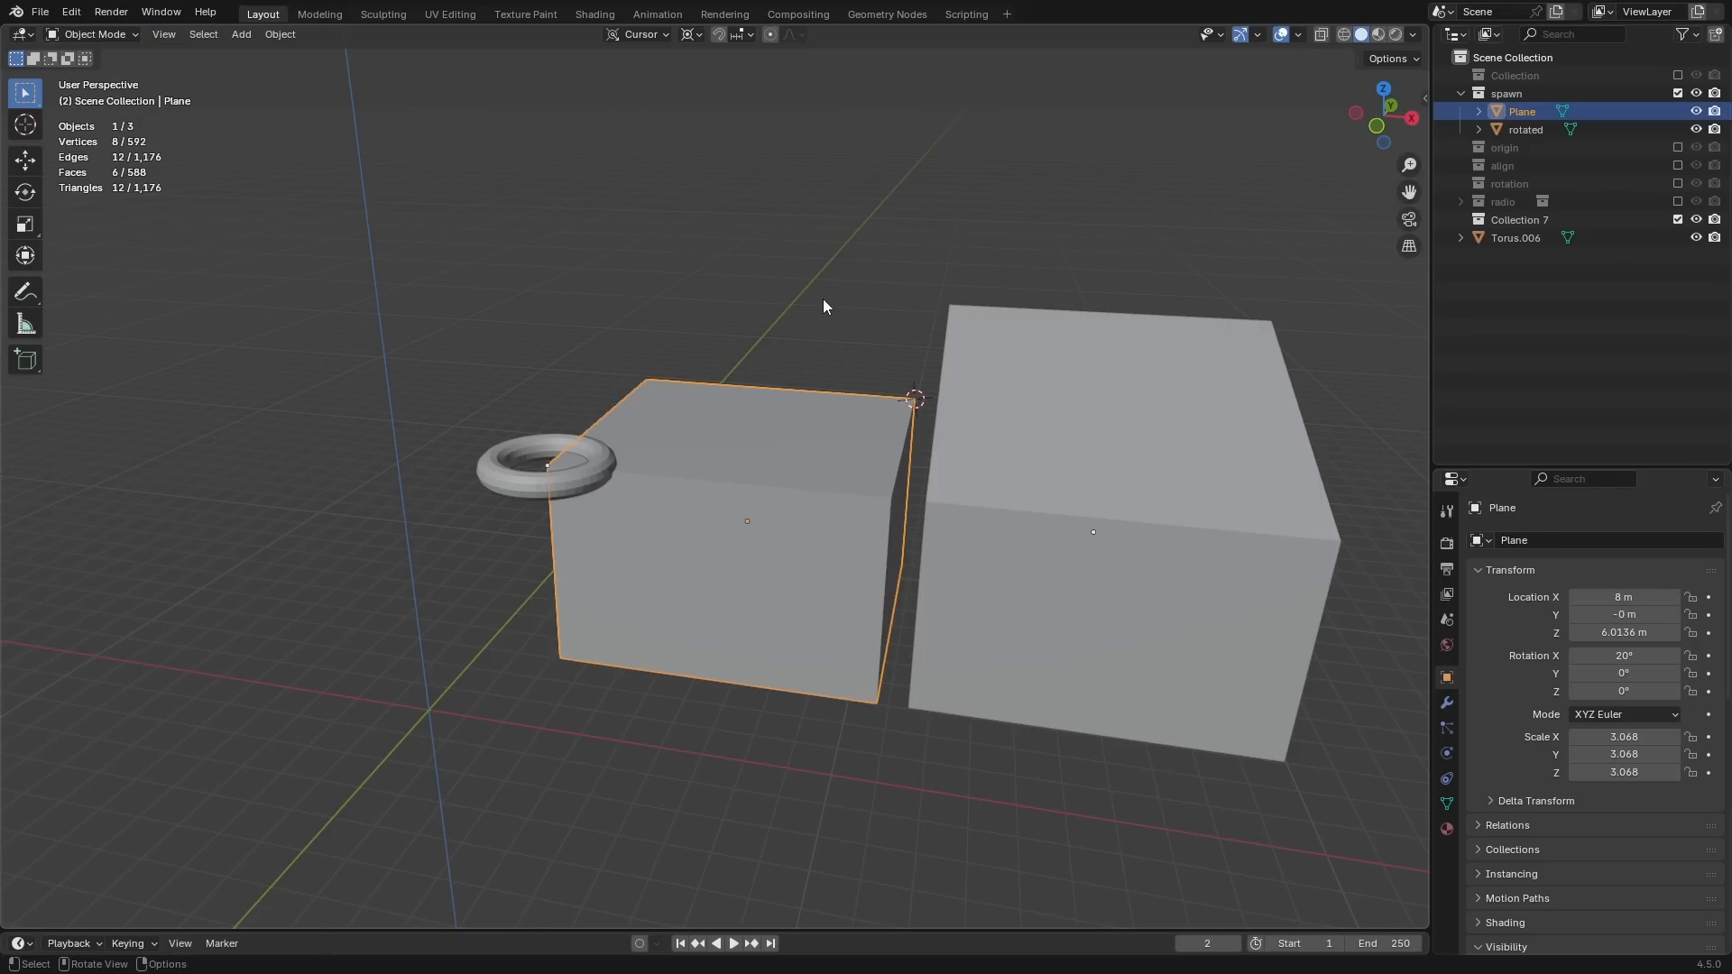
# Step: Add a cube at the 3D cursor on the smaller block's rear-right top corner, and deselect everything
pyautogui.hotkey('shift', 'a')
pyautogui.moveTo(829, 310)
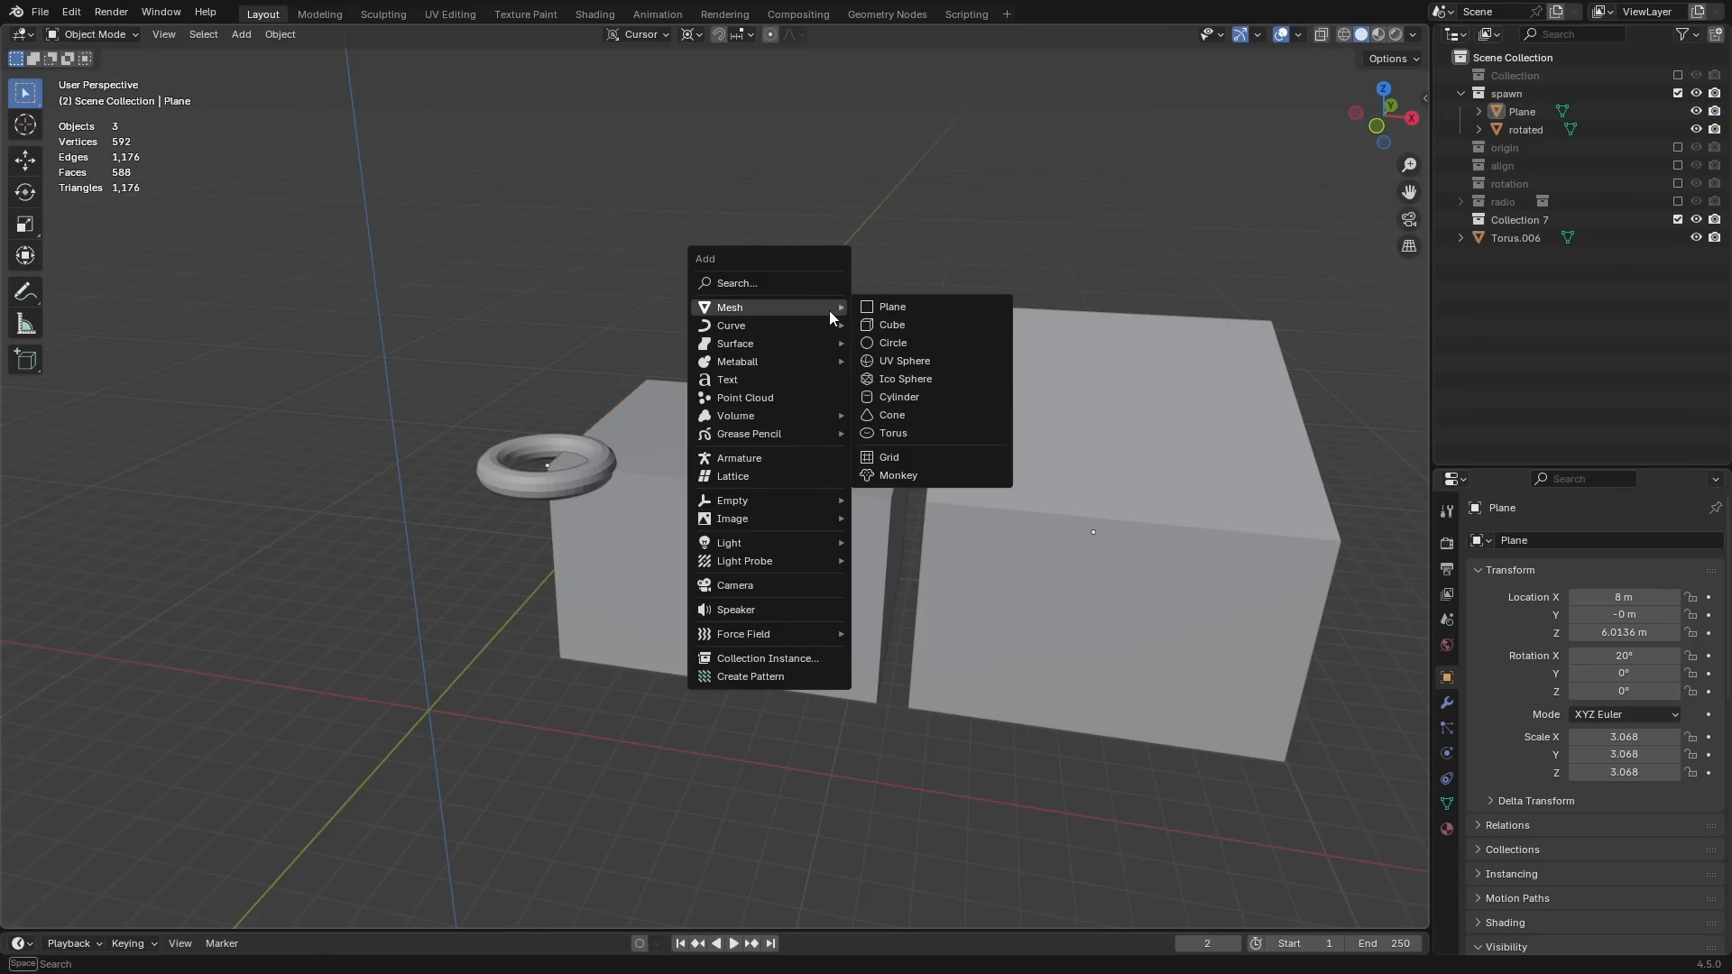
pyautogui.click(902, 326)
pyautogui.moveTo(896, 436); pyautogui.dragTo(900, 495, button='middle')
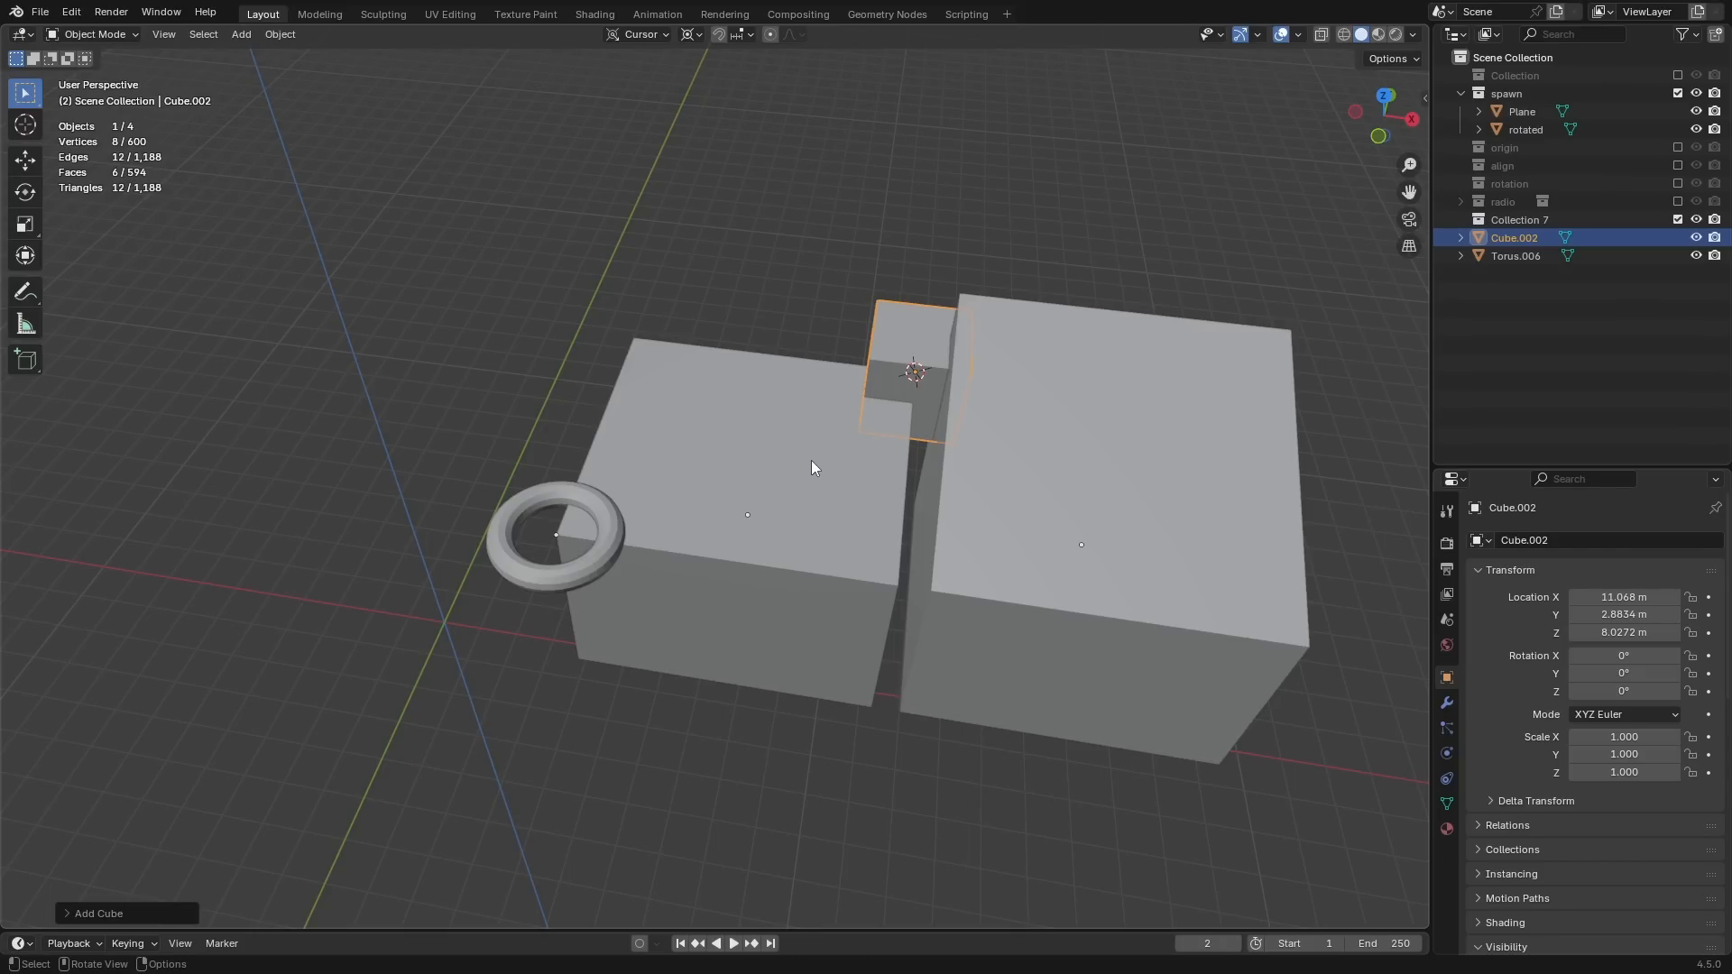
pyautogui.scroll(1, 762, 421)
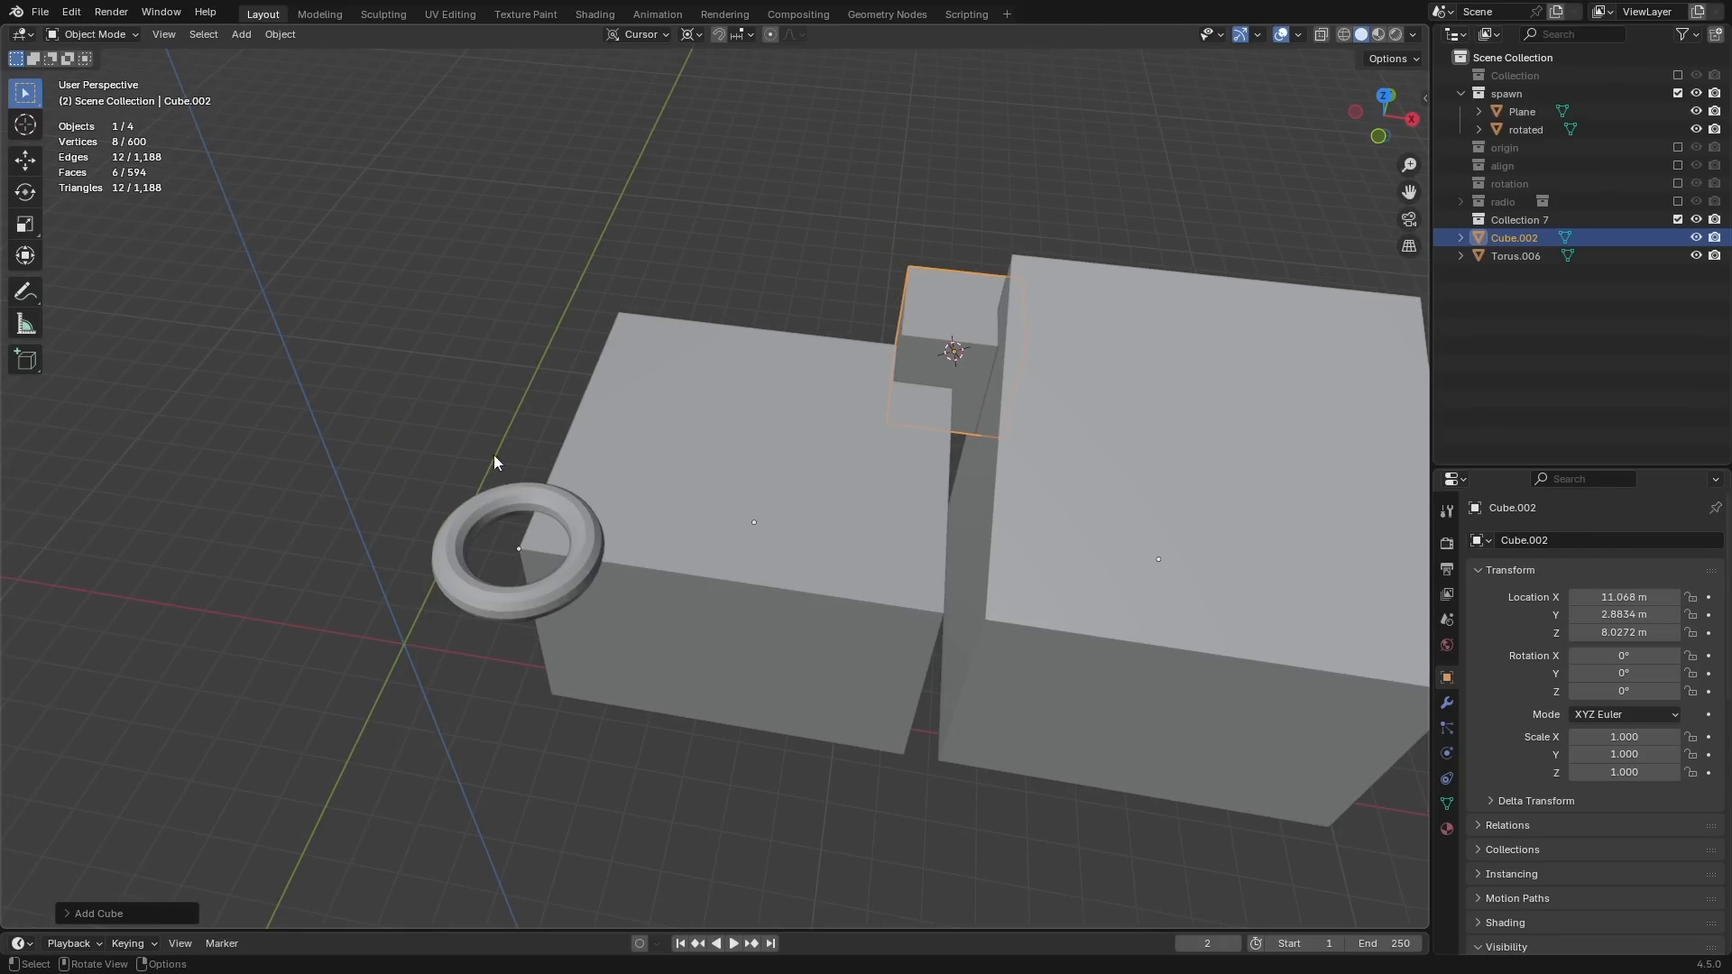
pyautogui.click(601, 285)
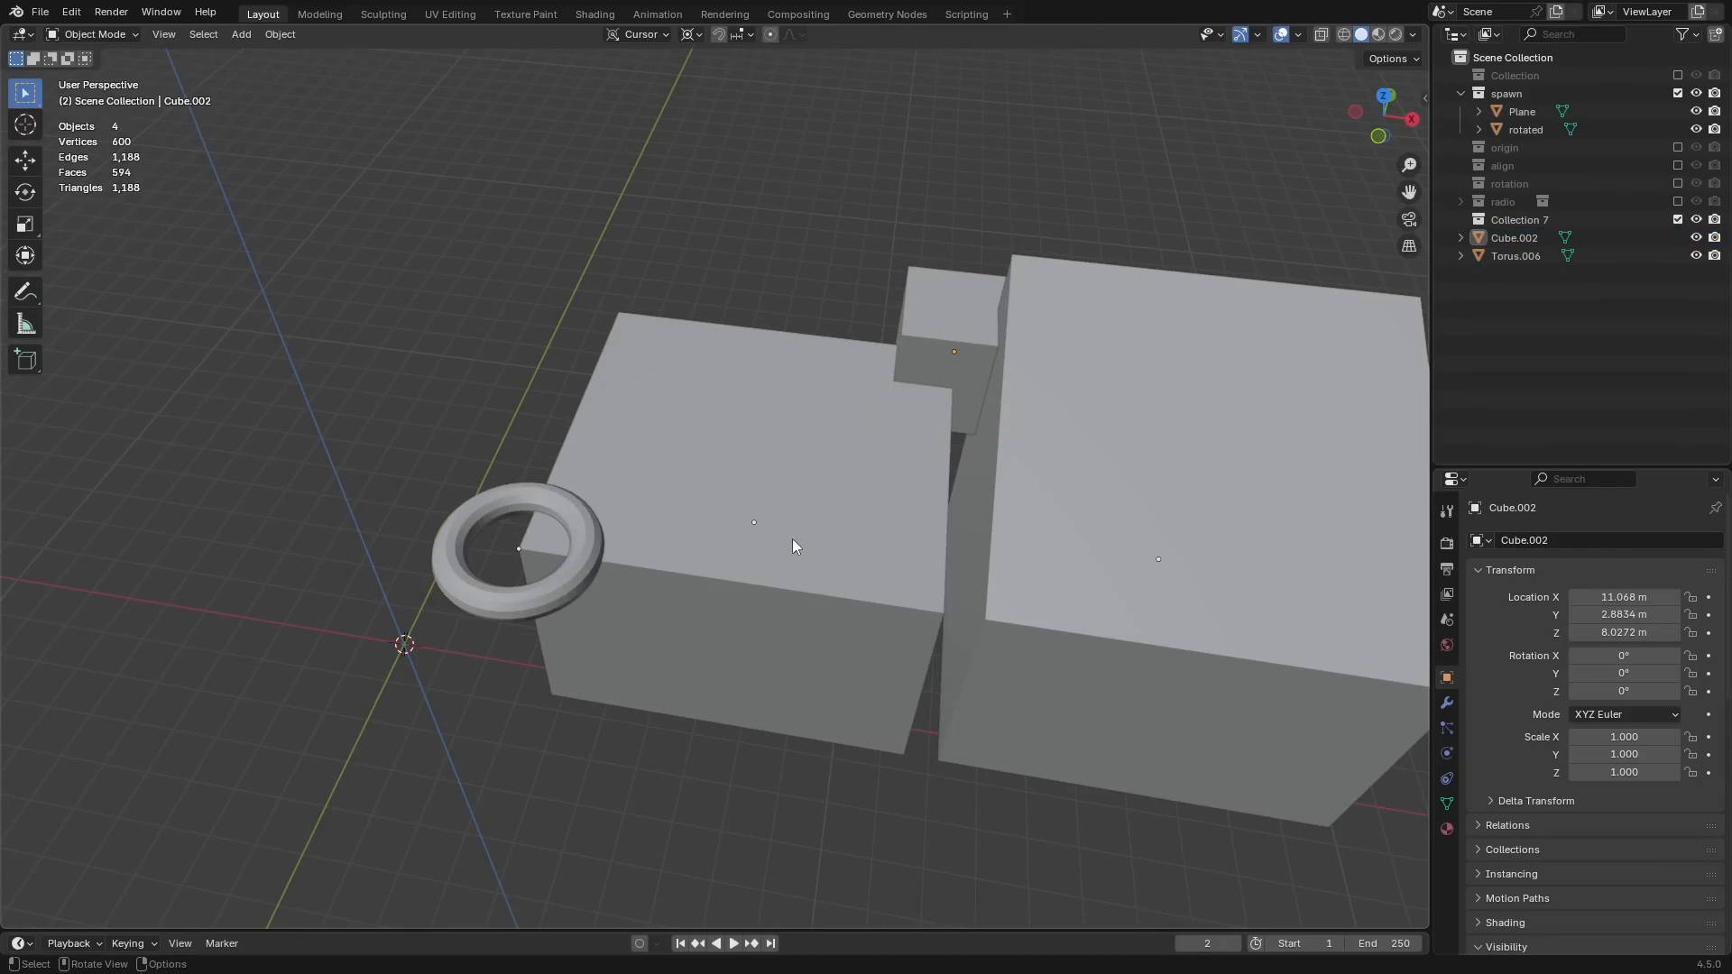
# Step: Snap the 3D cursor to the smaller block's rear-left top vertex in Edit Mode
pyautogui.click(645, 382)
pyautogui.press('Tab')
pyautogui.hotkey('shift', 's')
pyautogui.click(659, 466)
pyautogui.press('Tab')
# Step: Deselect everything and add a cylinder at the 3D cursor on the smaller block's rear-left top corner
pyautogui.hotkey('alt', 'a')
pyautogui.hotkey('shift', 'a')
pyautogui.moveTo(724, 250)
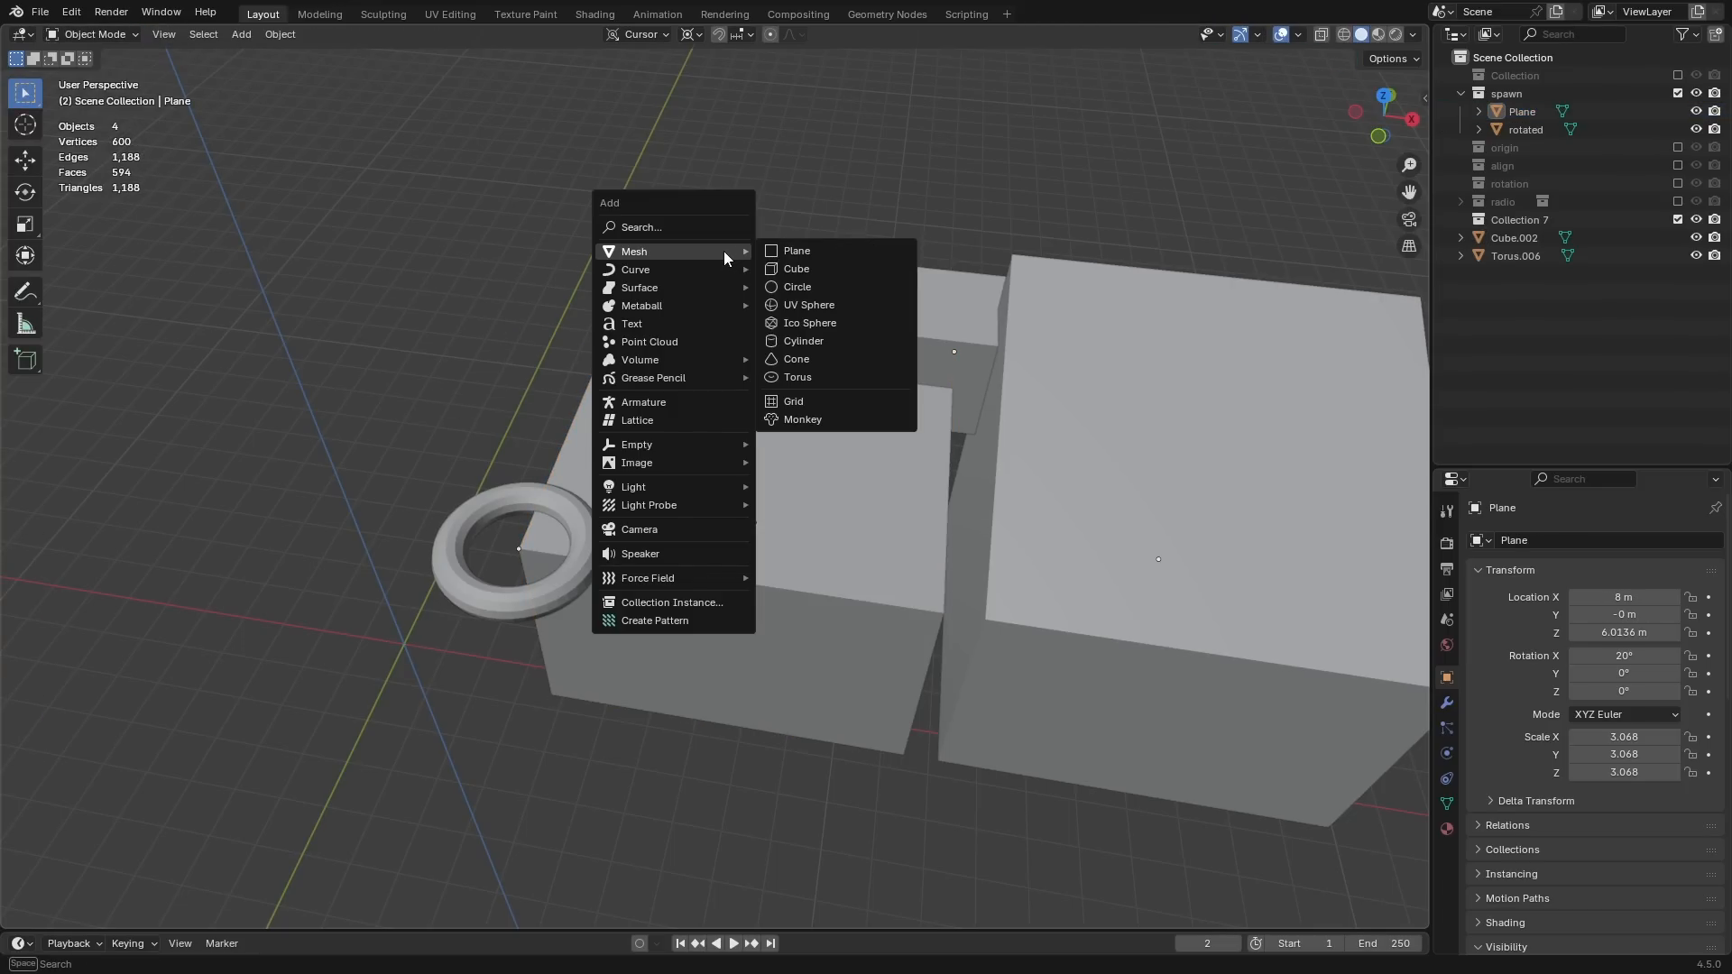
pyautogui.click(816, 342)
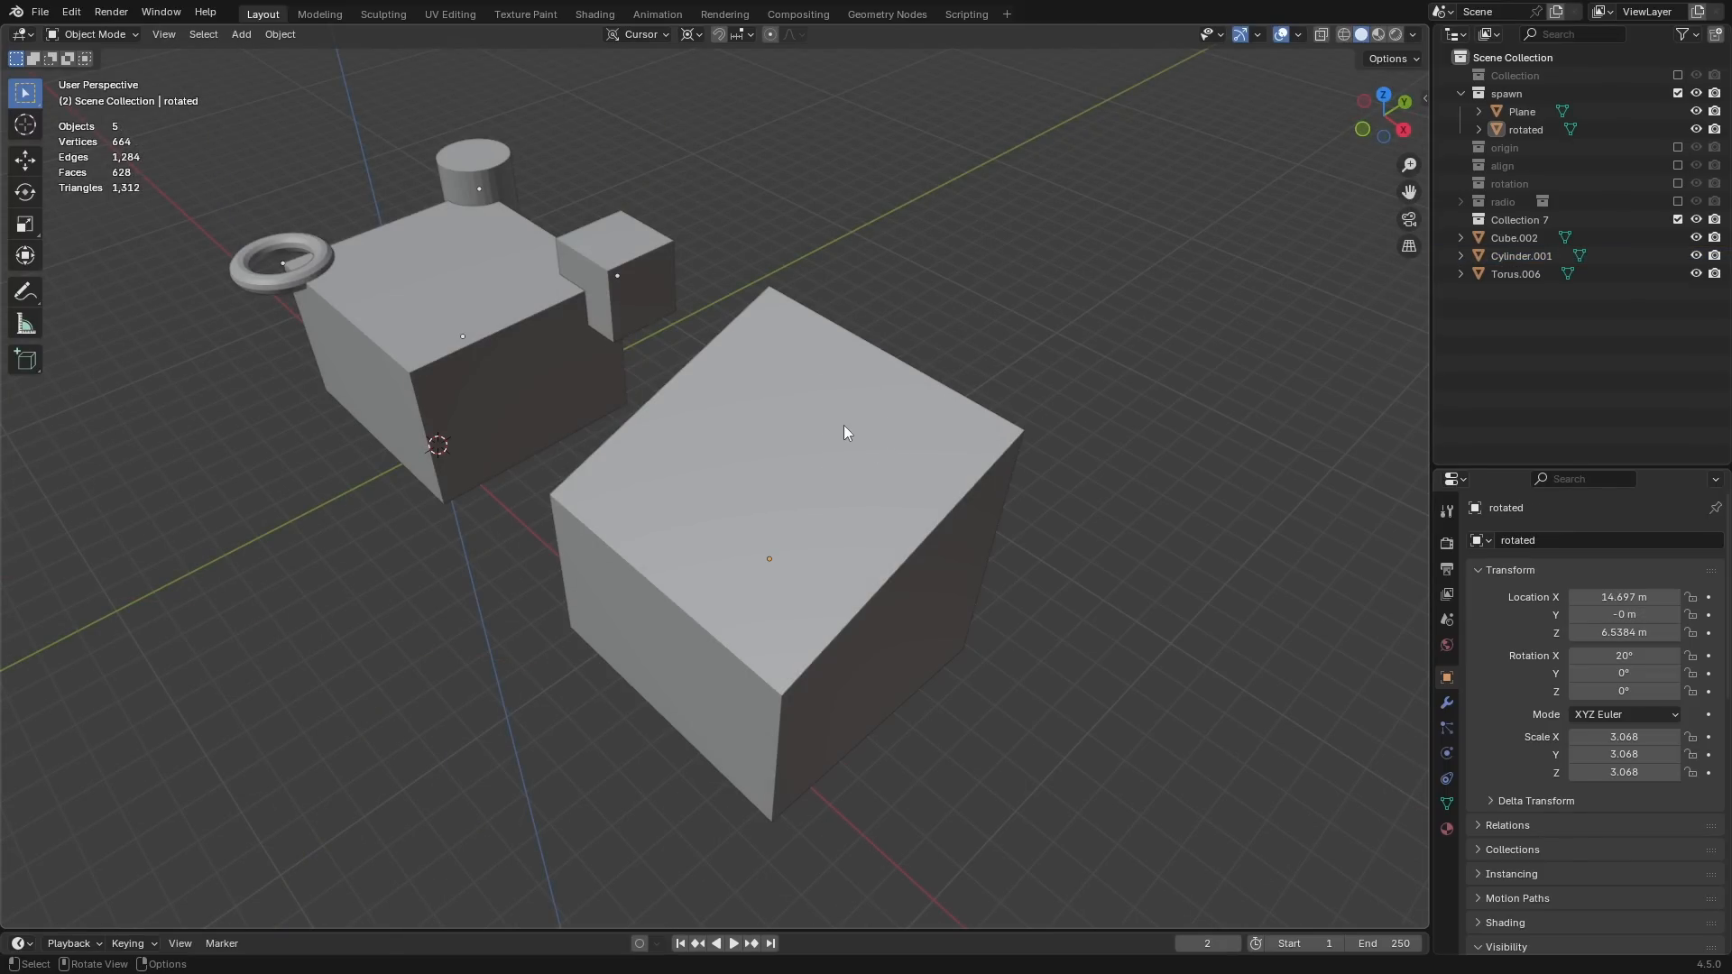
# Step: Place the 3D cursor on the larger block's tilted top face using Surface Project and Geometry orientation
pyautogui.moveTo(843, 426); pyautogui.dragTo(809, 414, button='middle')
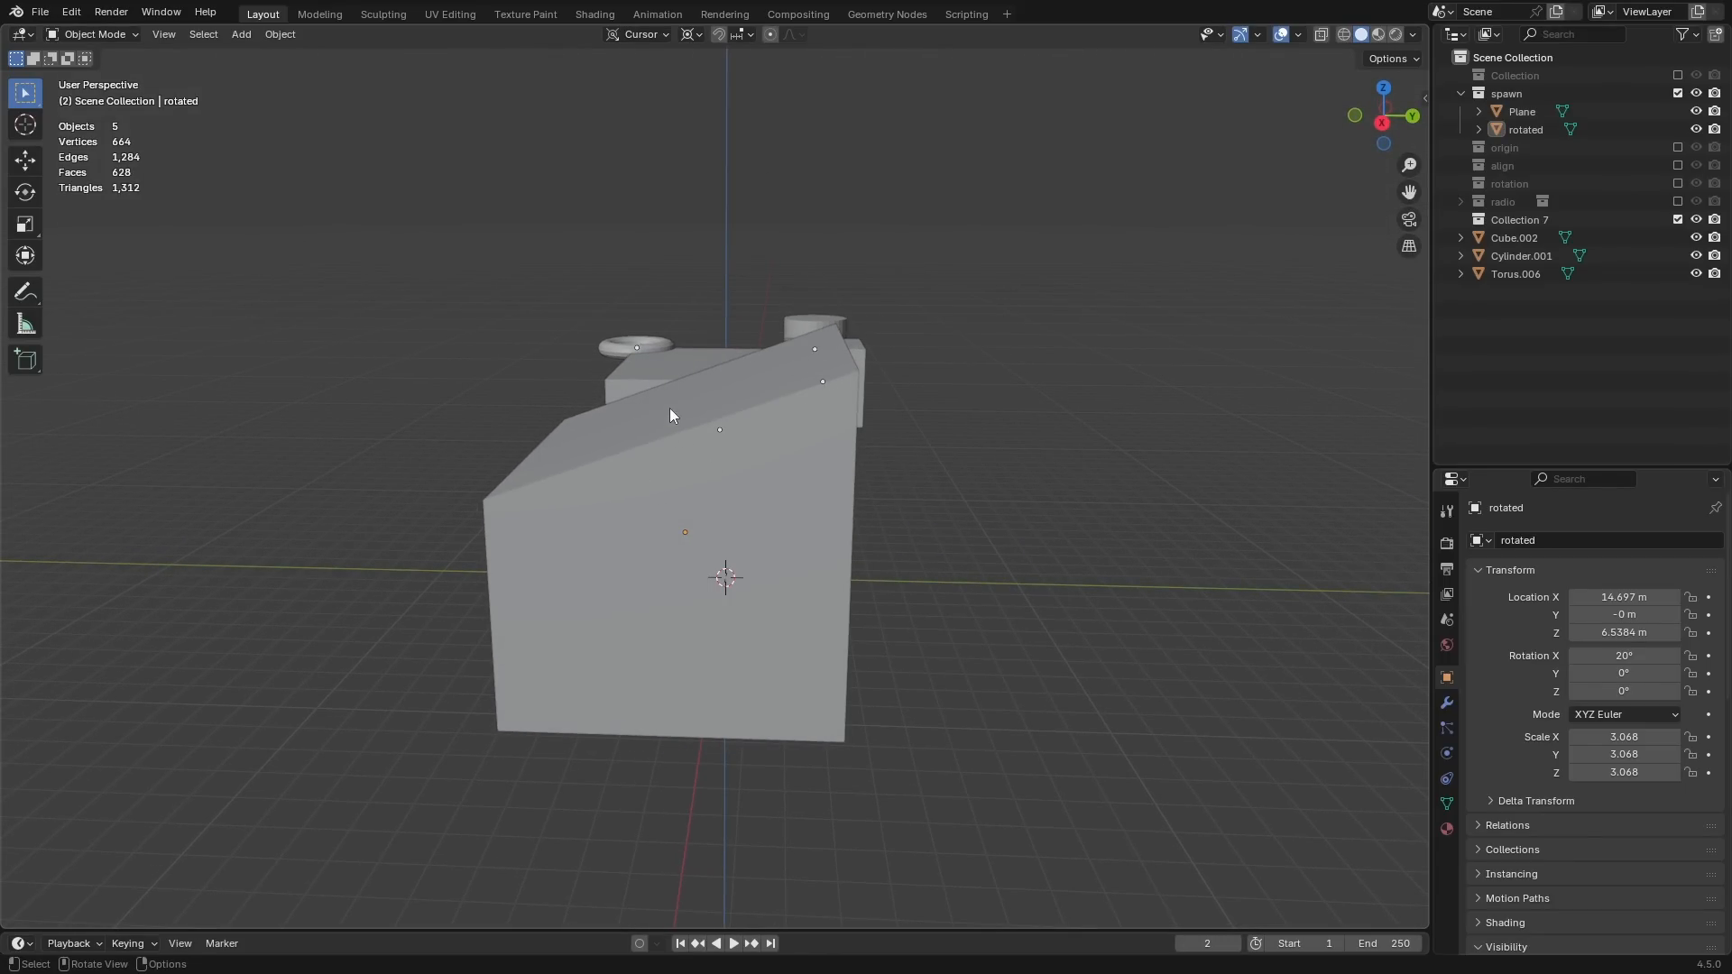
pyautogui.moveTo(668, 375); pyautogui.dragTo(736, 386, button='middle')
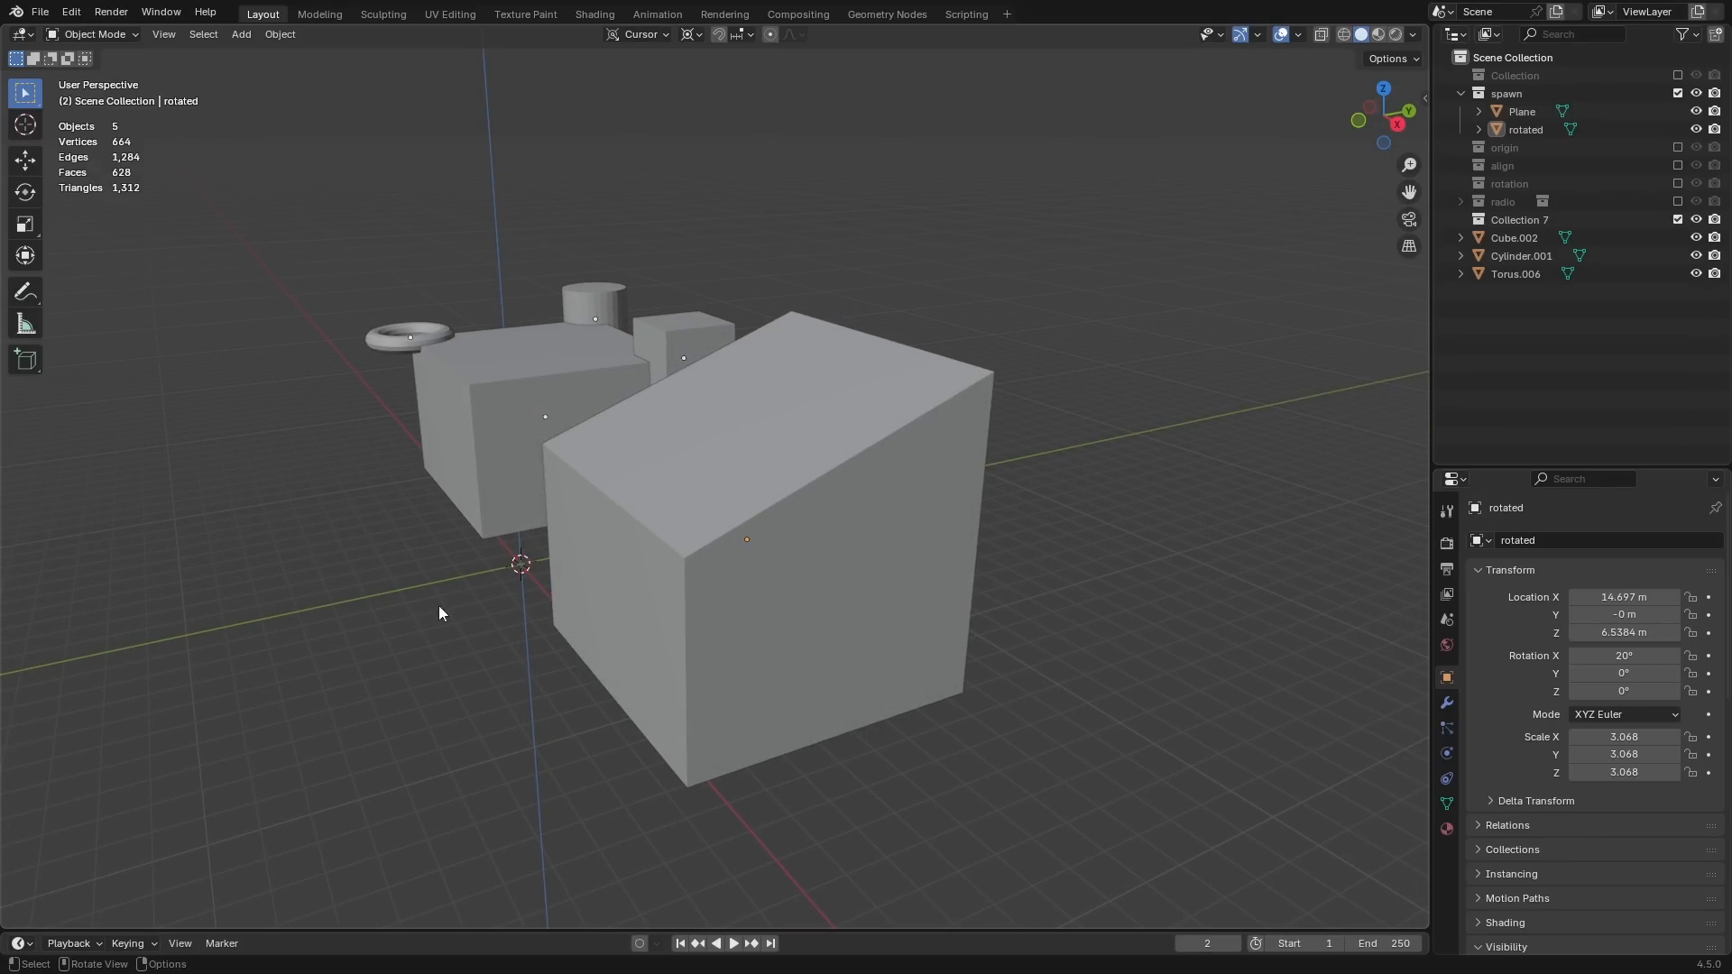
pyautogui.moveTo(769, 400); pyautogui.dragTo(809, 449, button='middle')
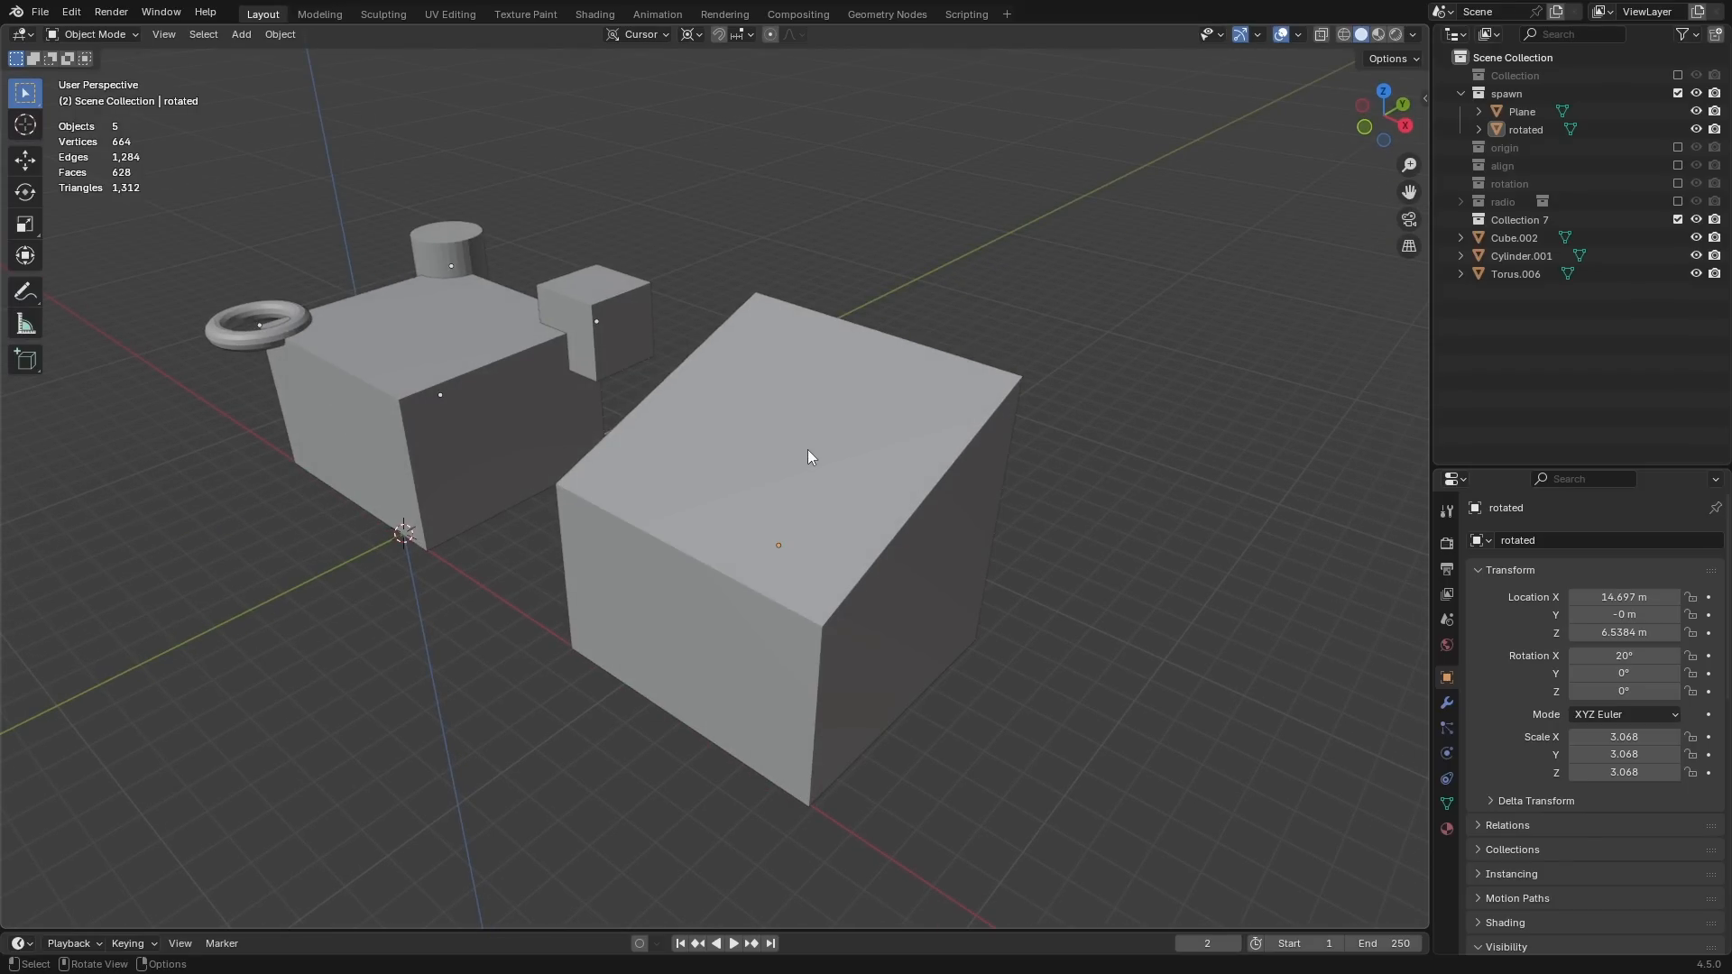
pyautogui.click(30, 129)
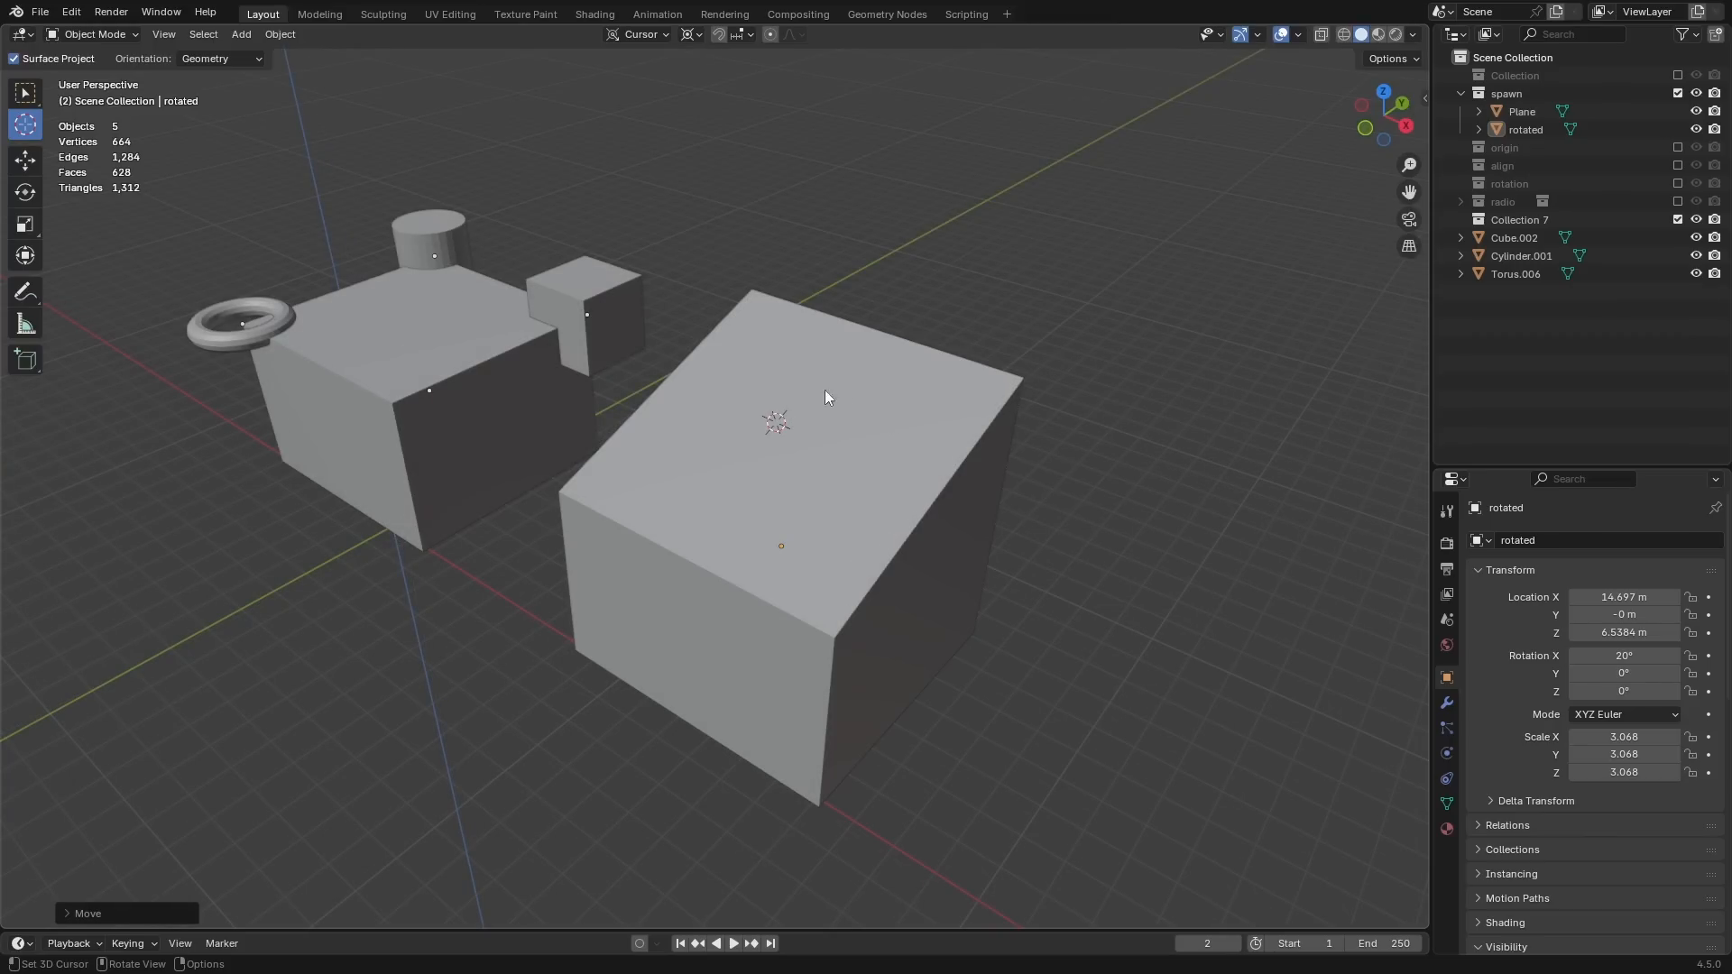
pyautogui.moveTo(788, 430)
pyautogui.mouseDown()
pyautogui.moveTo(775, 435)
pyautogui.moveTo(820, 436)
pyautogui.moveTo(801, 429)
pyautogui.mouseUp()
pyautogui.moveTo(898, 431); pyautogui.dragTo(820, 441, button='middle')
pyautogui.moveTo(820, 441); pyautogui.dragTo(795, 441)
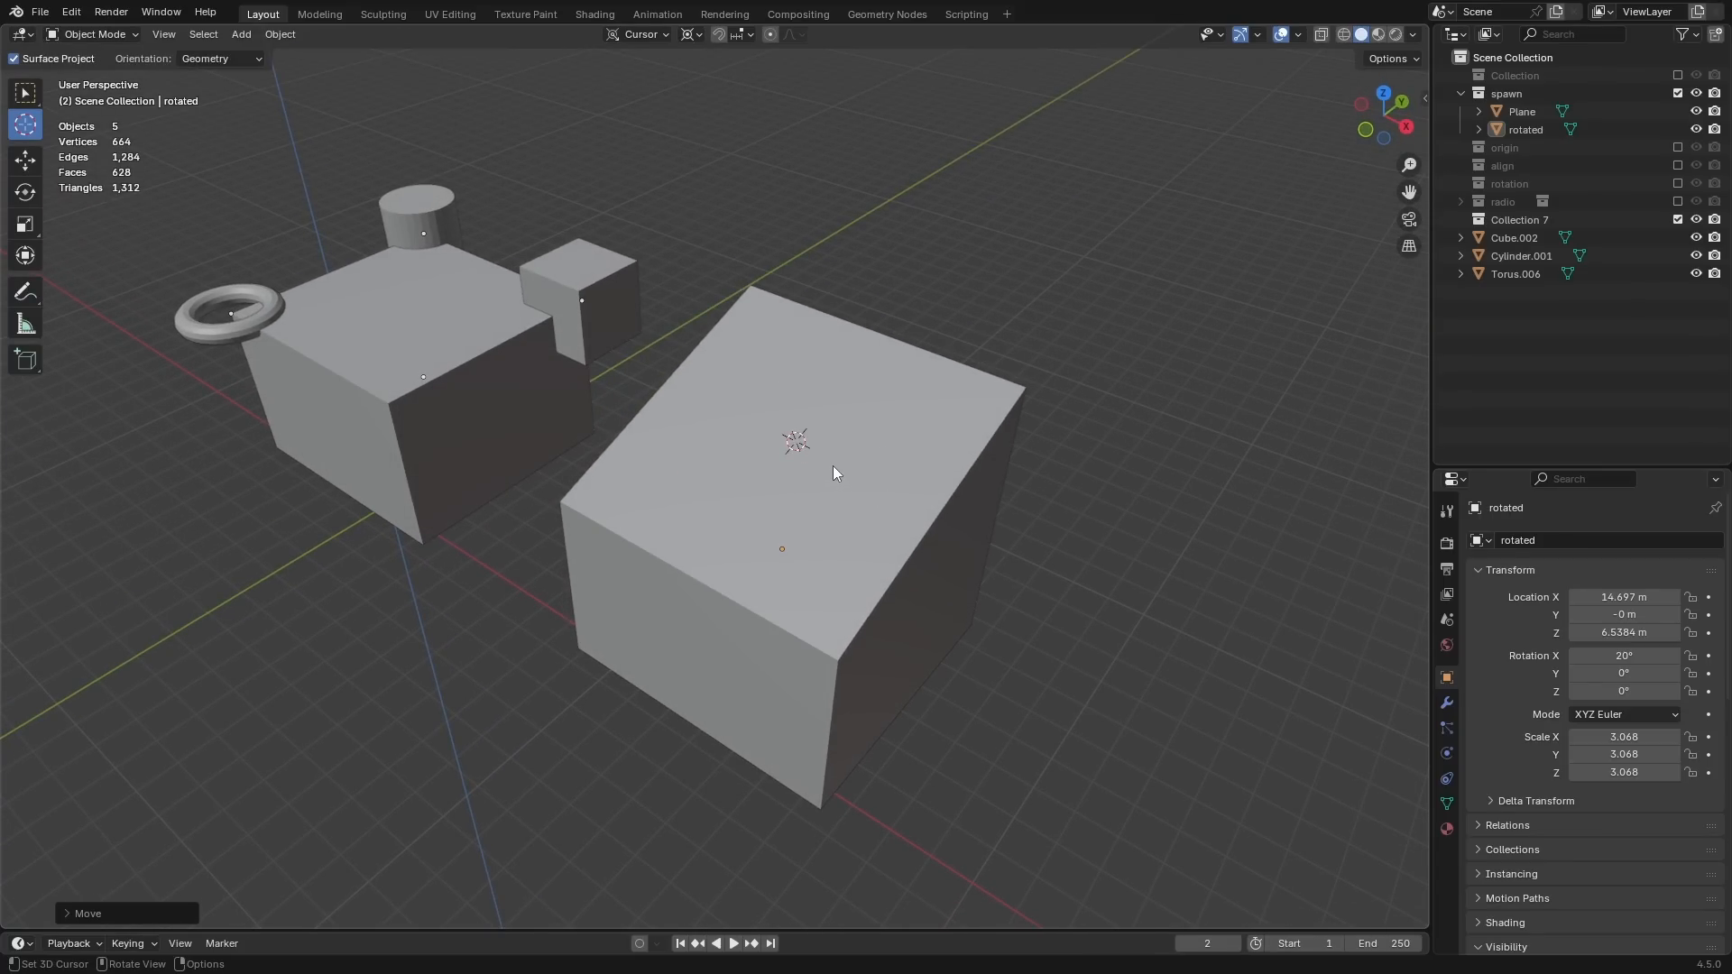
pyautogui.click(792, 465)
# Step: Select the tilted block's top face in Edit Mode and snap the 3D cursor to its centre
pyautogui.click(25, 92)
pyautogui.press('Tab')
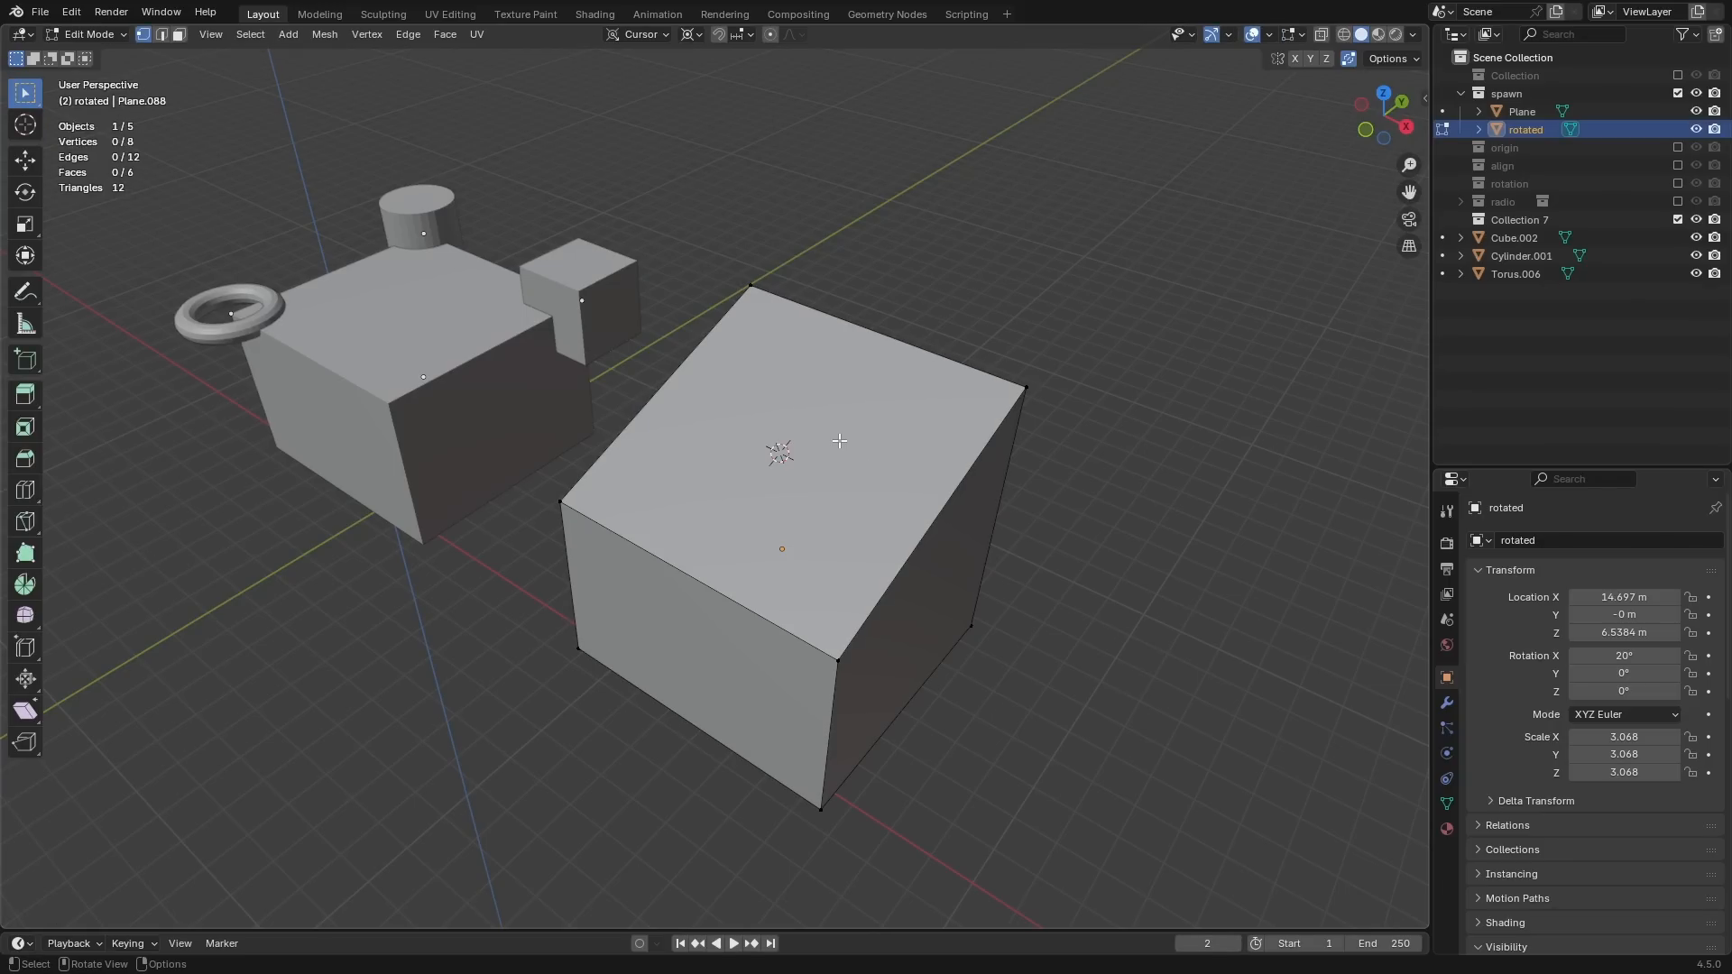
pyautogui.press('3')
pyautogui.click(828, 440)
pyautogui.hotkey('shift', 's')
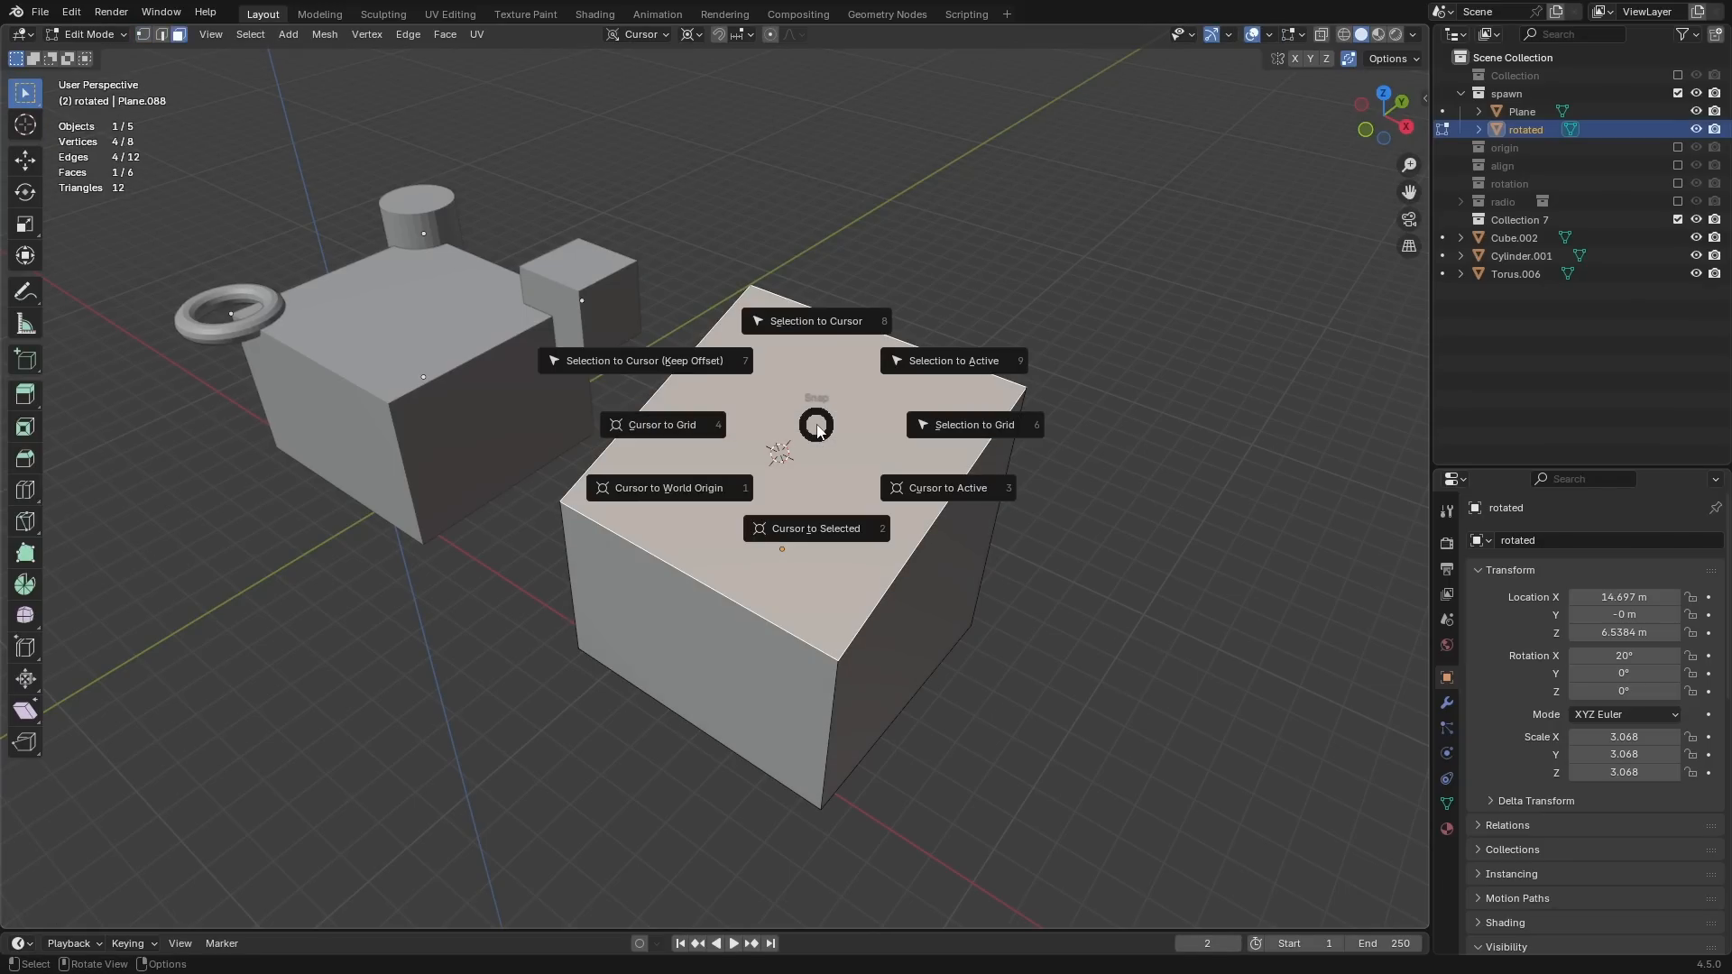
pyautogui.click(815, 538)
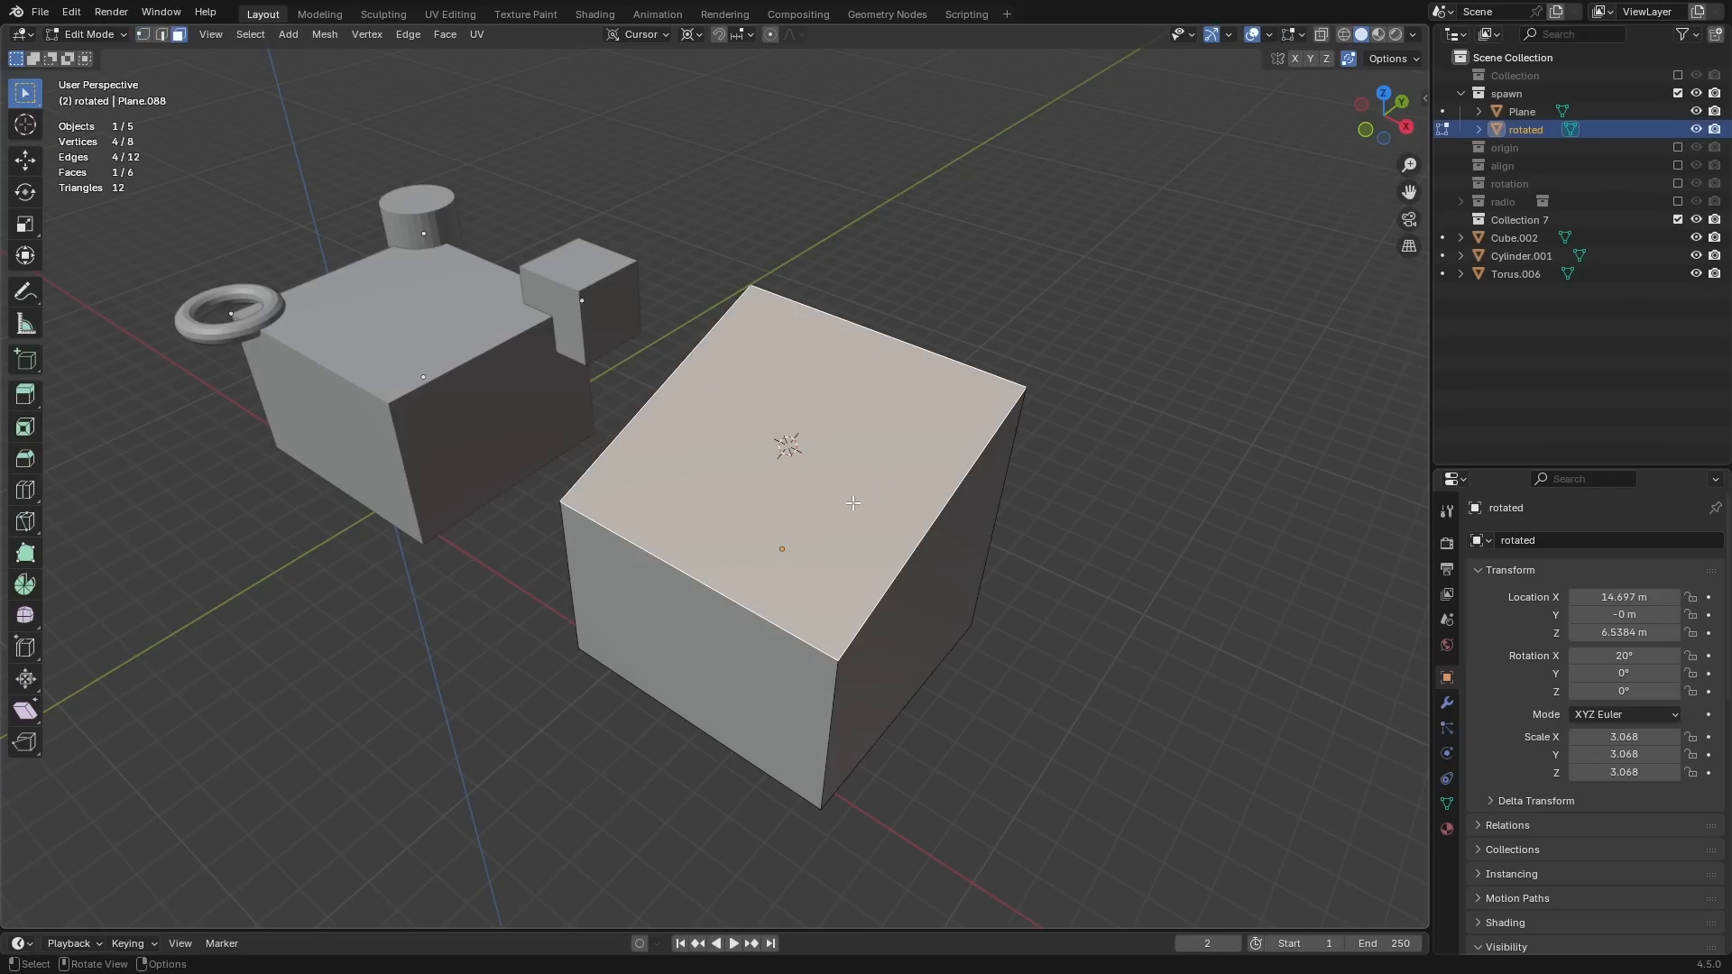
# Step: Add a cylinder at the 3D cursor on the tilted top face, with Align set to 3D Cursor
pyautogui.scroll(3, 841, 446)
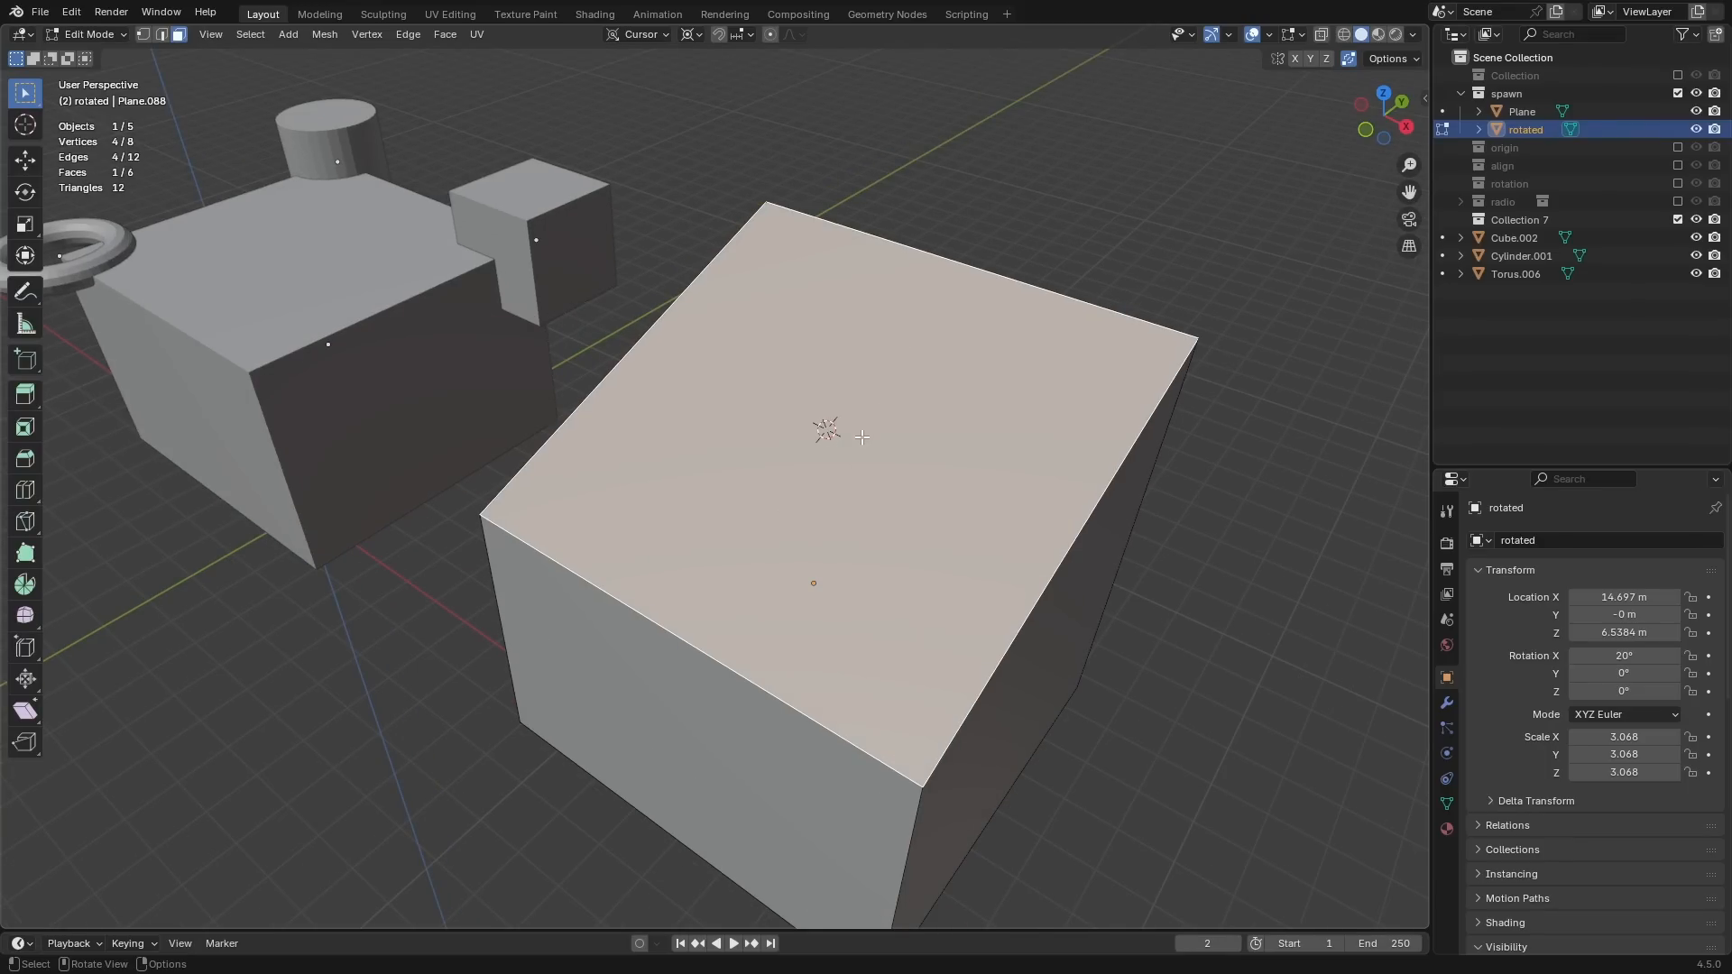
pyautogui.moveTo(863, 437); pyautogui.dragTo(833, 482, button='middle')
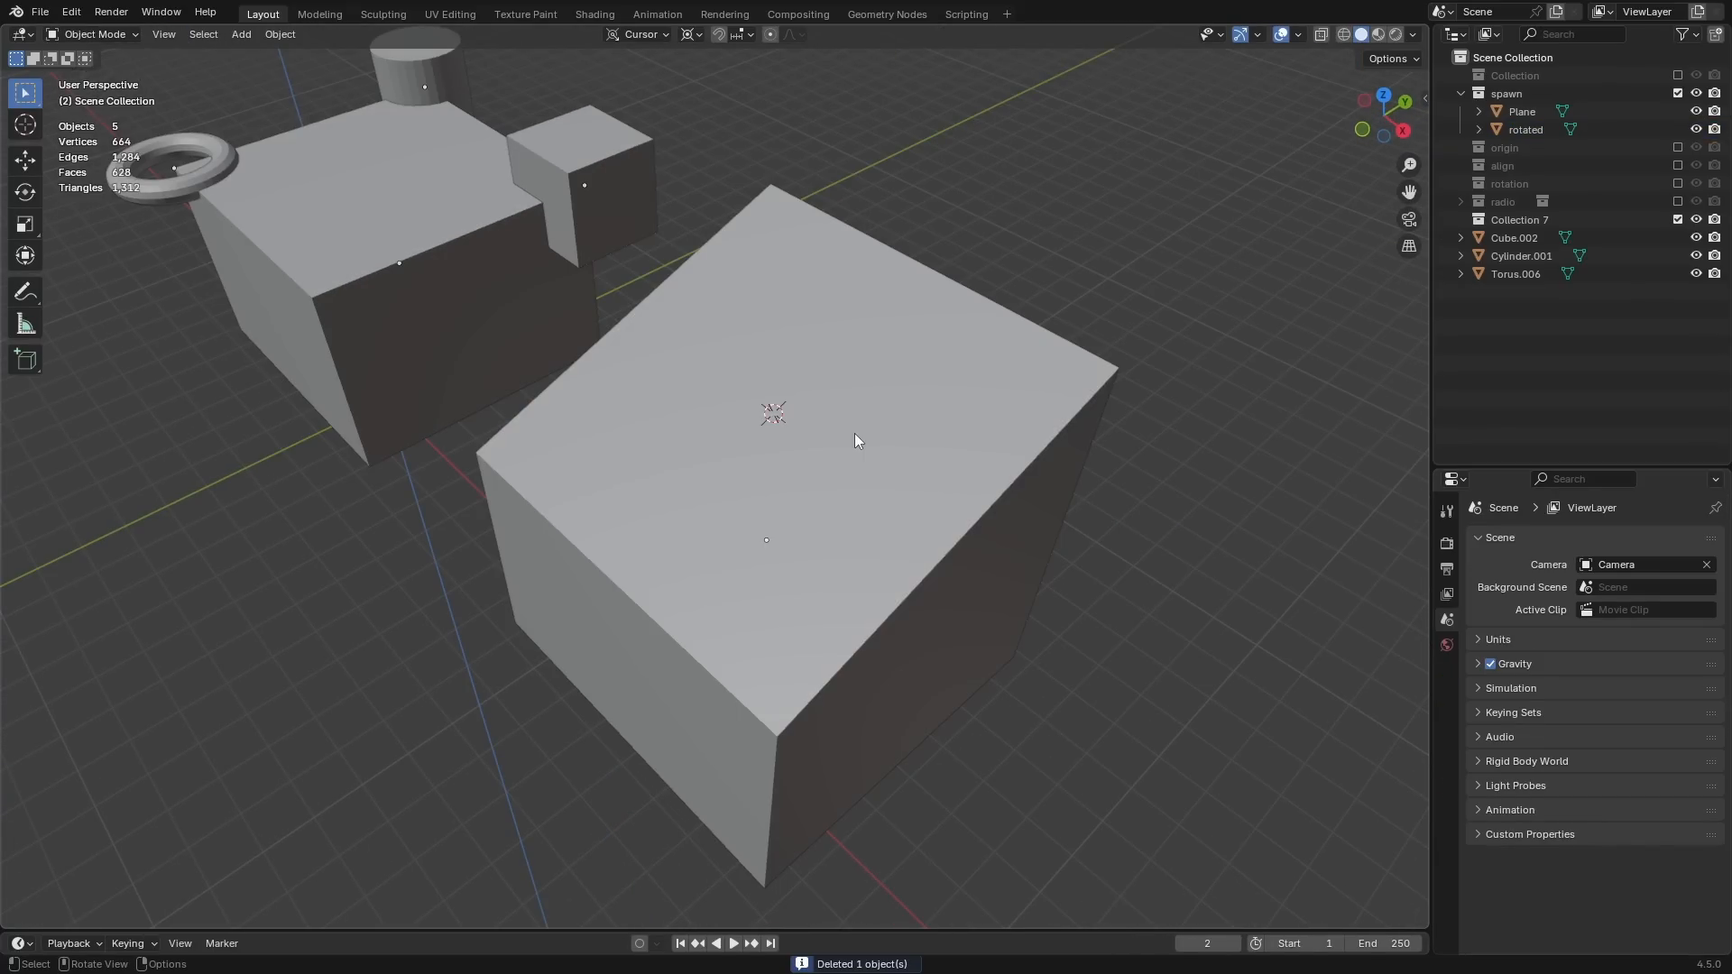
pyautogui.hotkey('shift', 'a')
pyautogui.moveTo(854, 433)
pyautogui.click(918, 525)
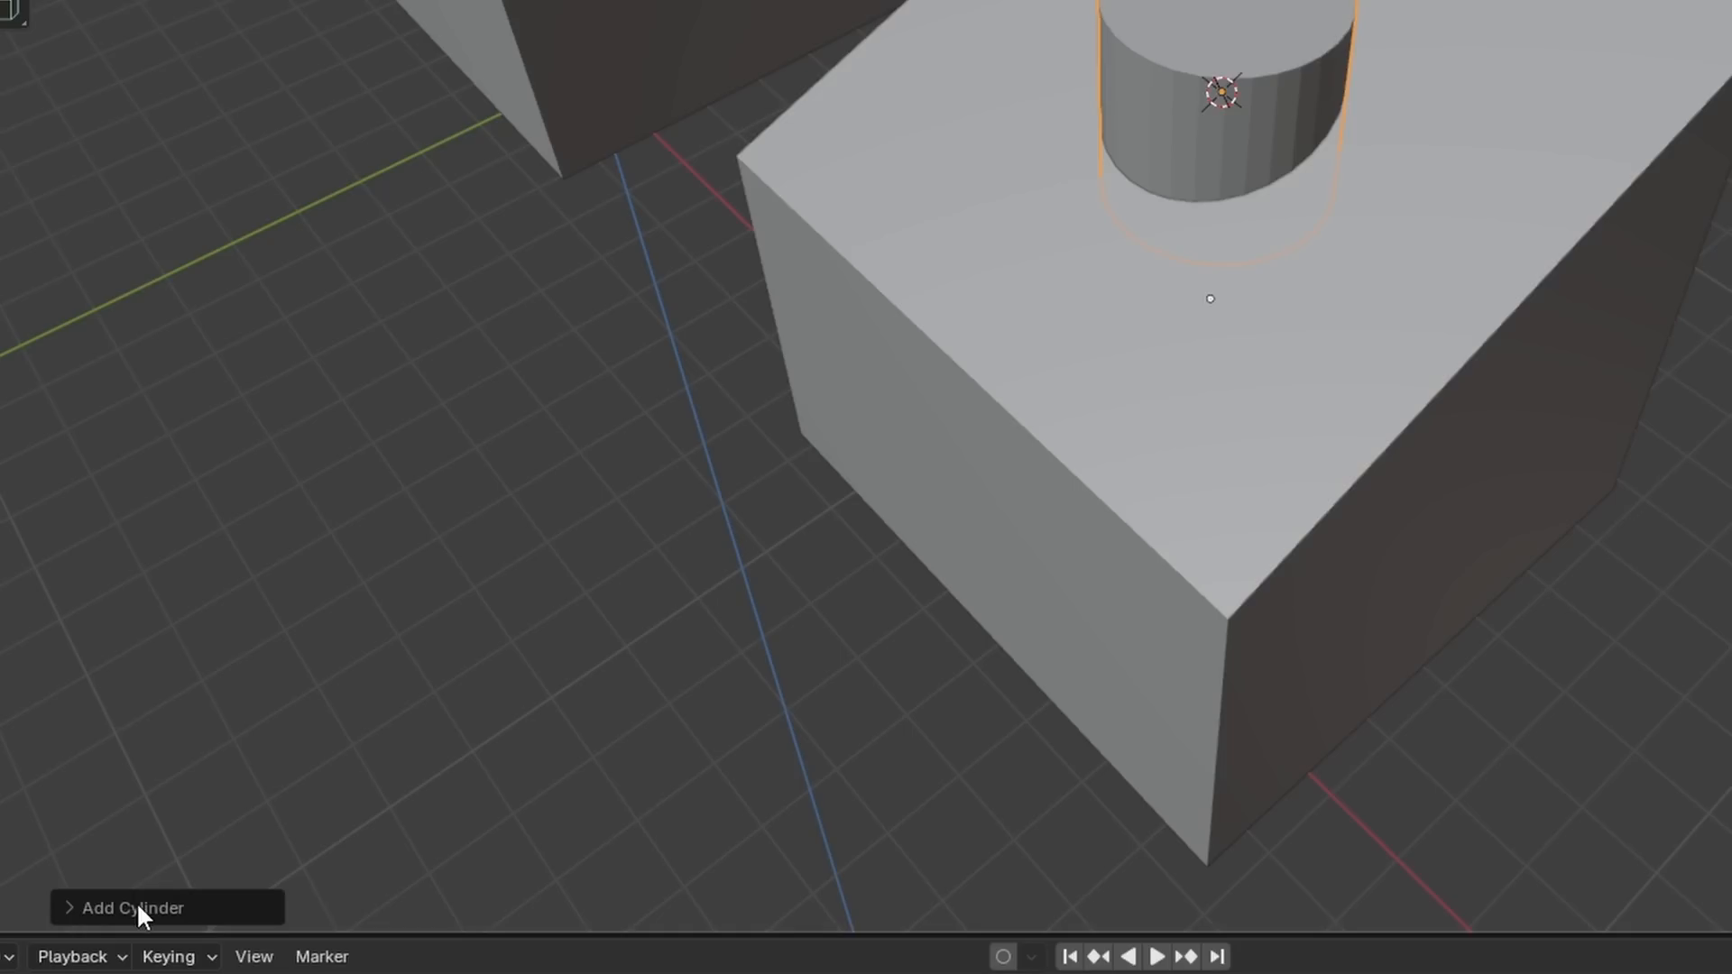
pyautogui.click(106, 913)
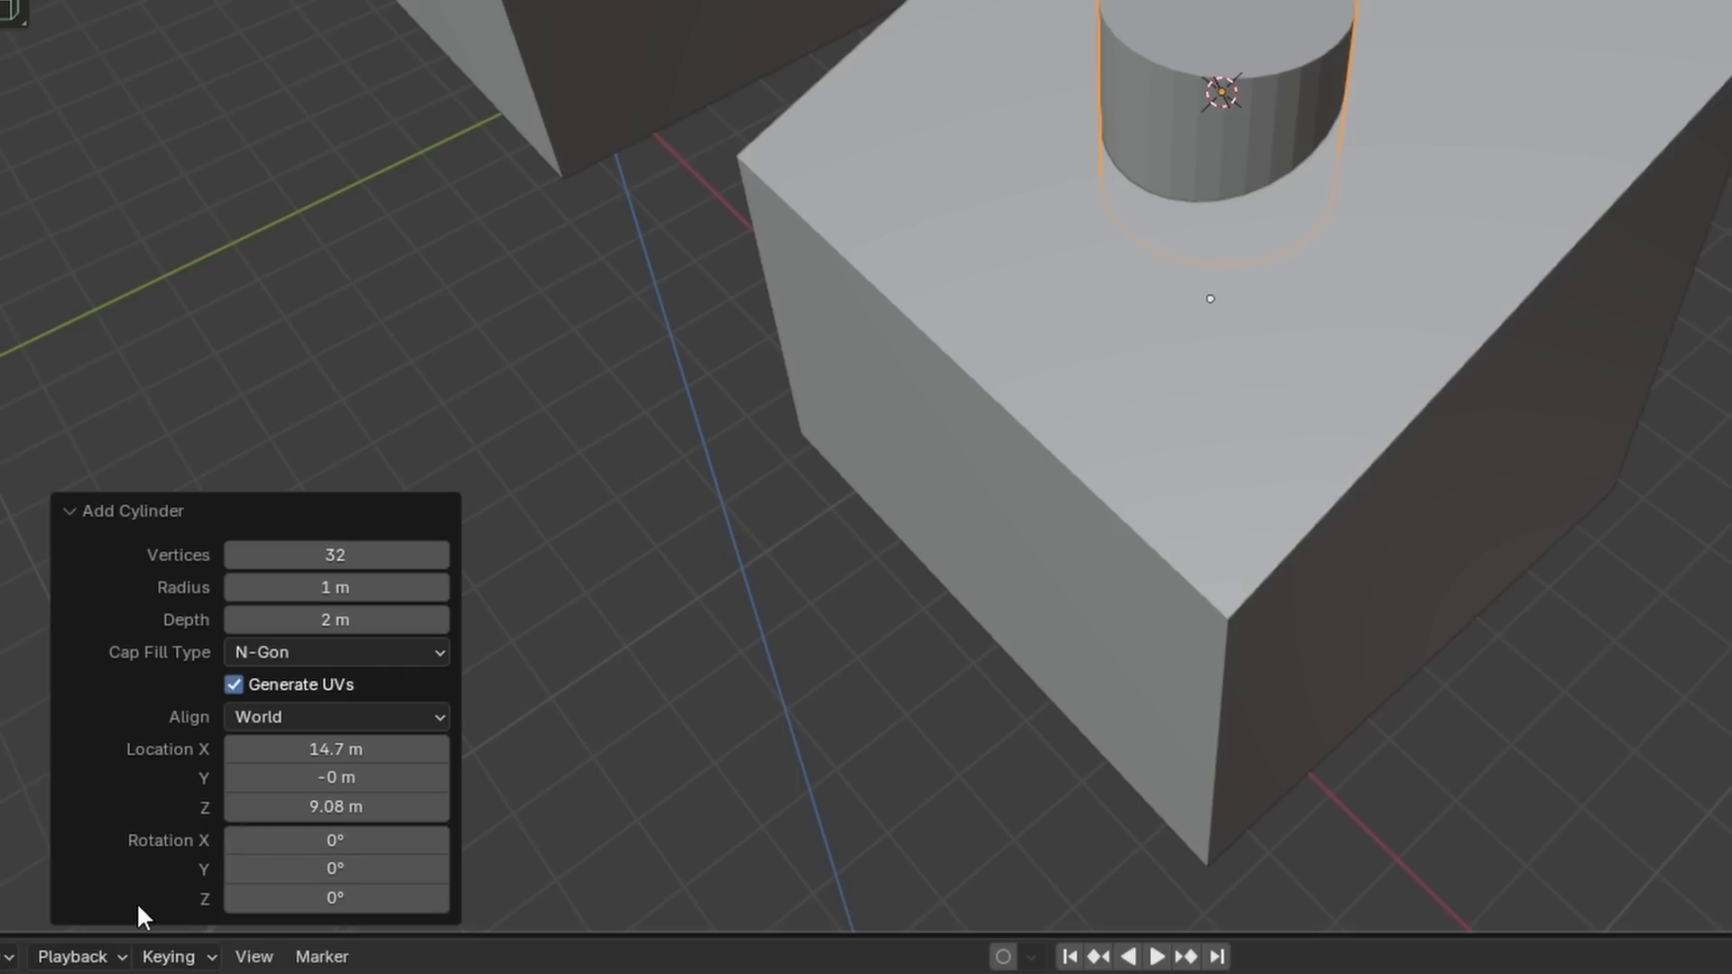
pyautogui.click(277, 717)
pyautogui.click(263, 812)
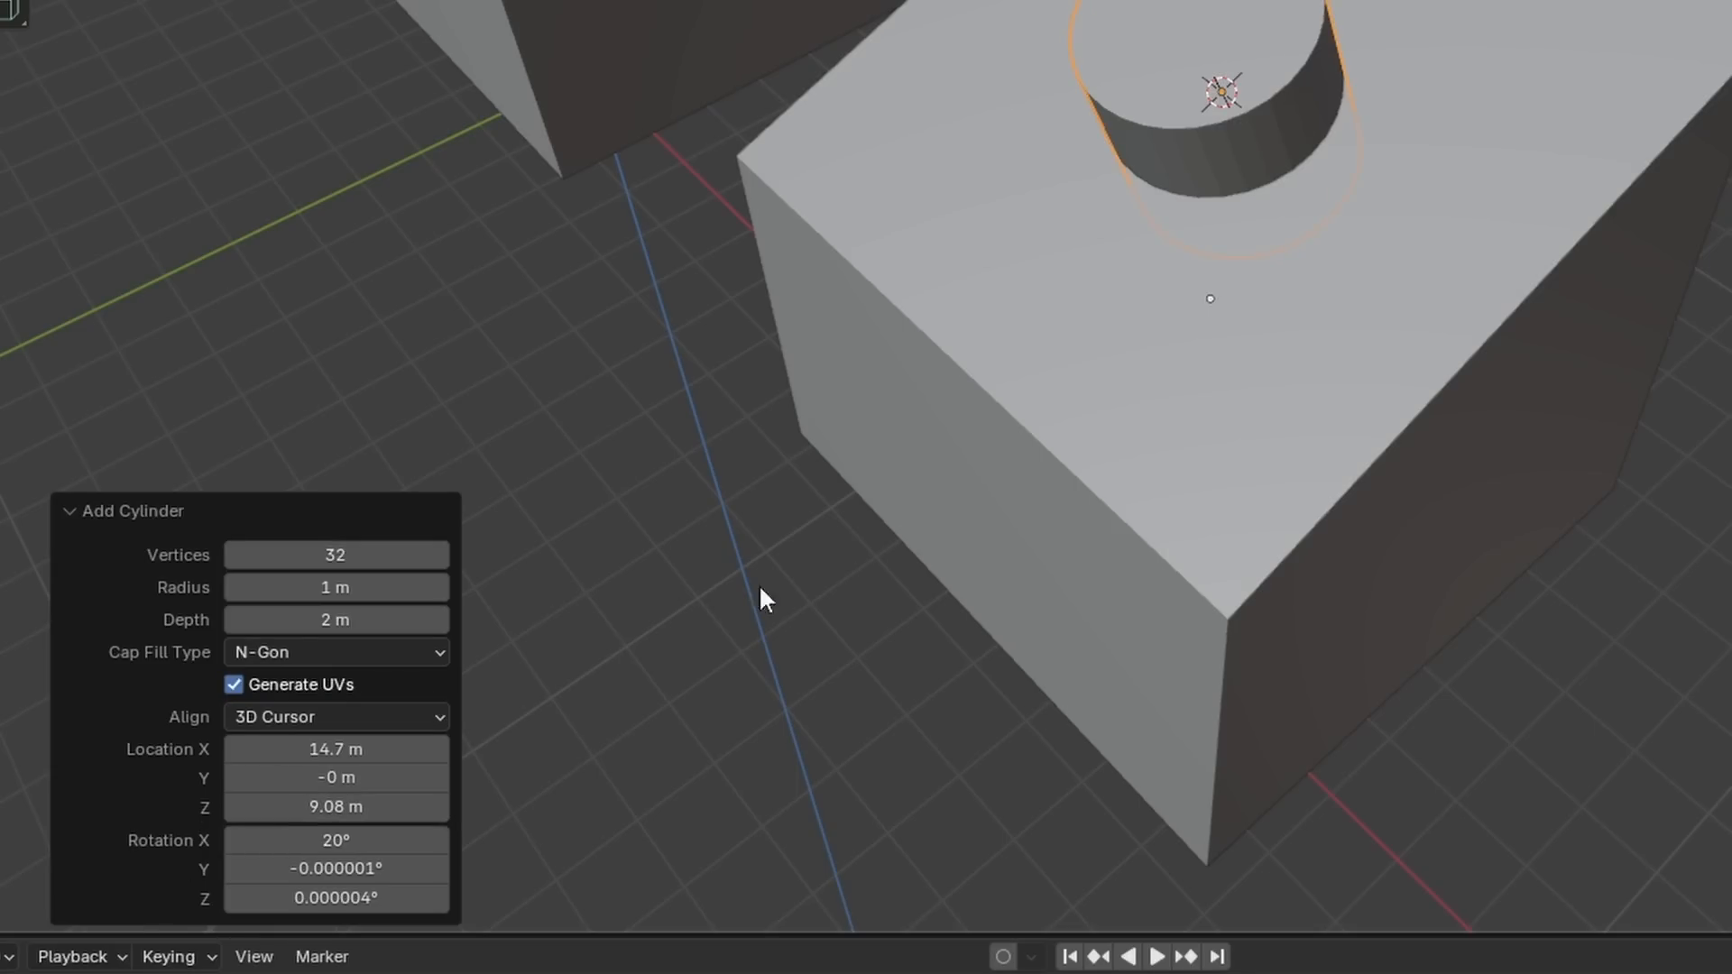
# Step: Snap the 3D cursor to the tilted block's nearest top corner vertex in Edit Mode
pyautogui.moveTo(1013, 498); pyautogui.dragTo(887, 404, button='middle')
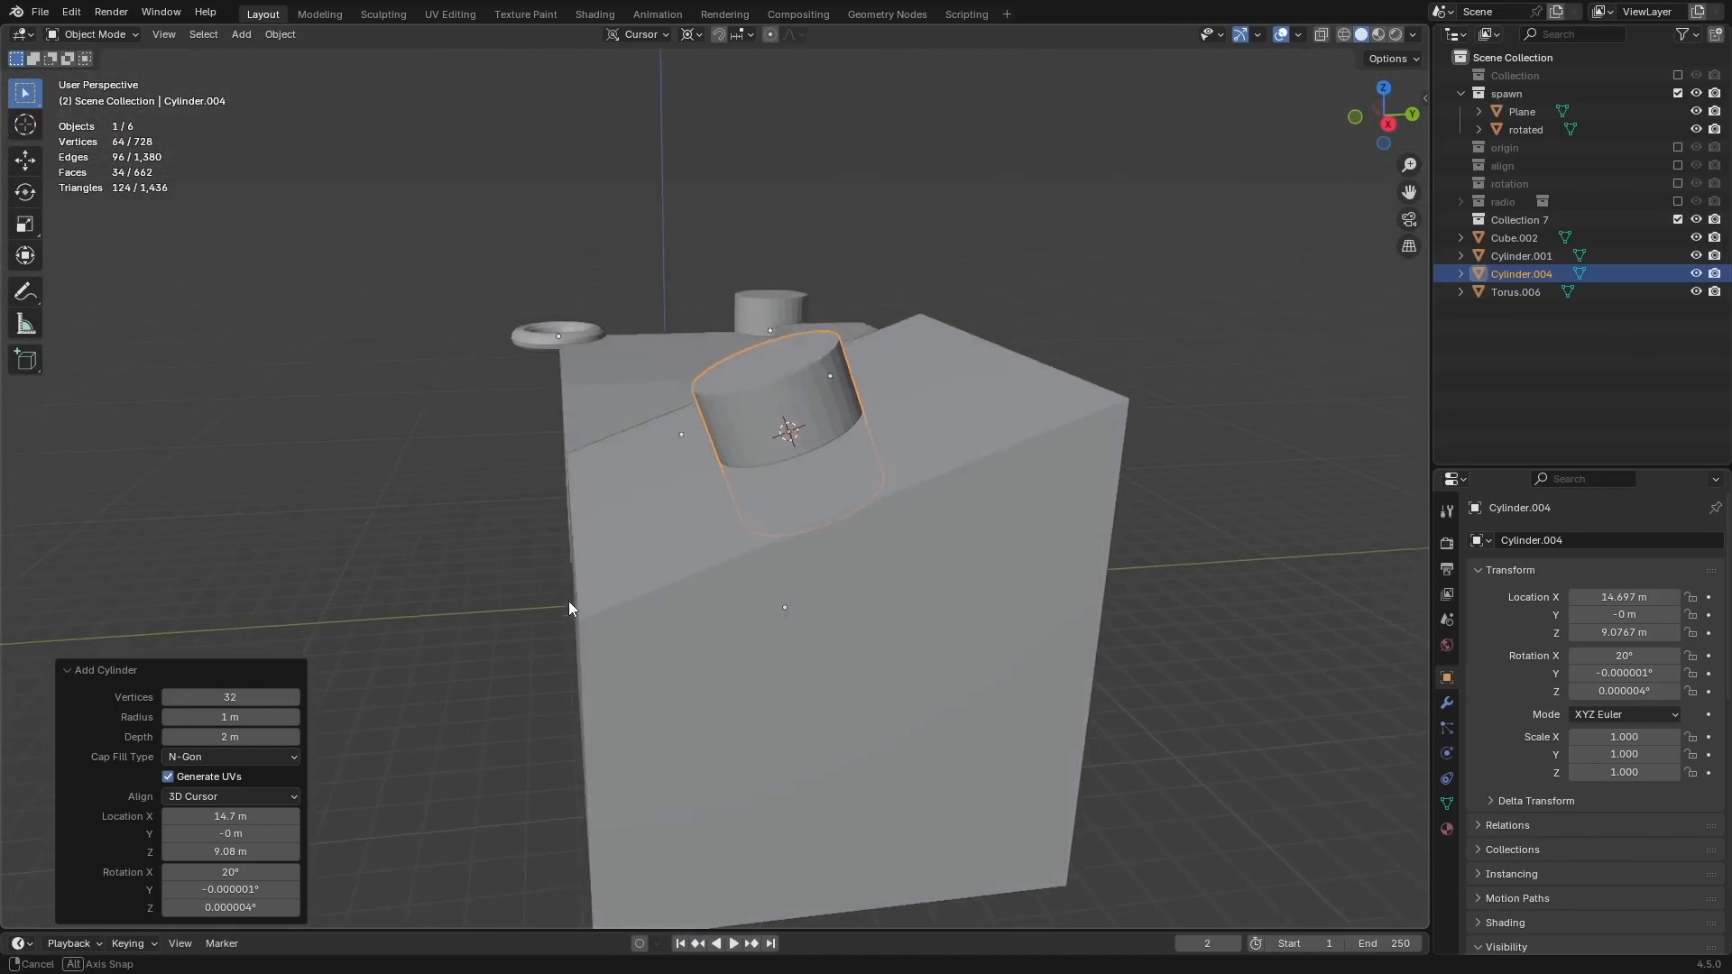
pyautogui.moveTo(568, 607); pyautogui.dragTo(711, 617, button='middle')
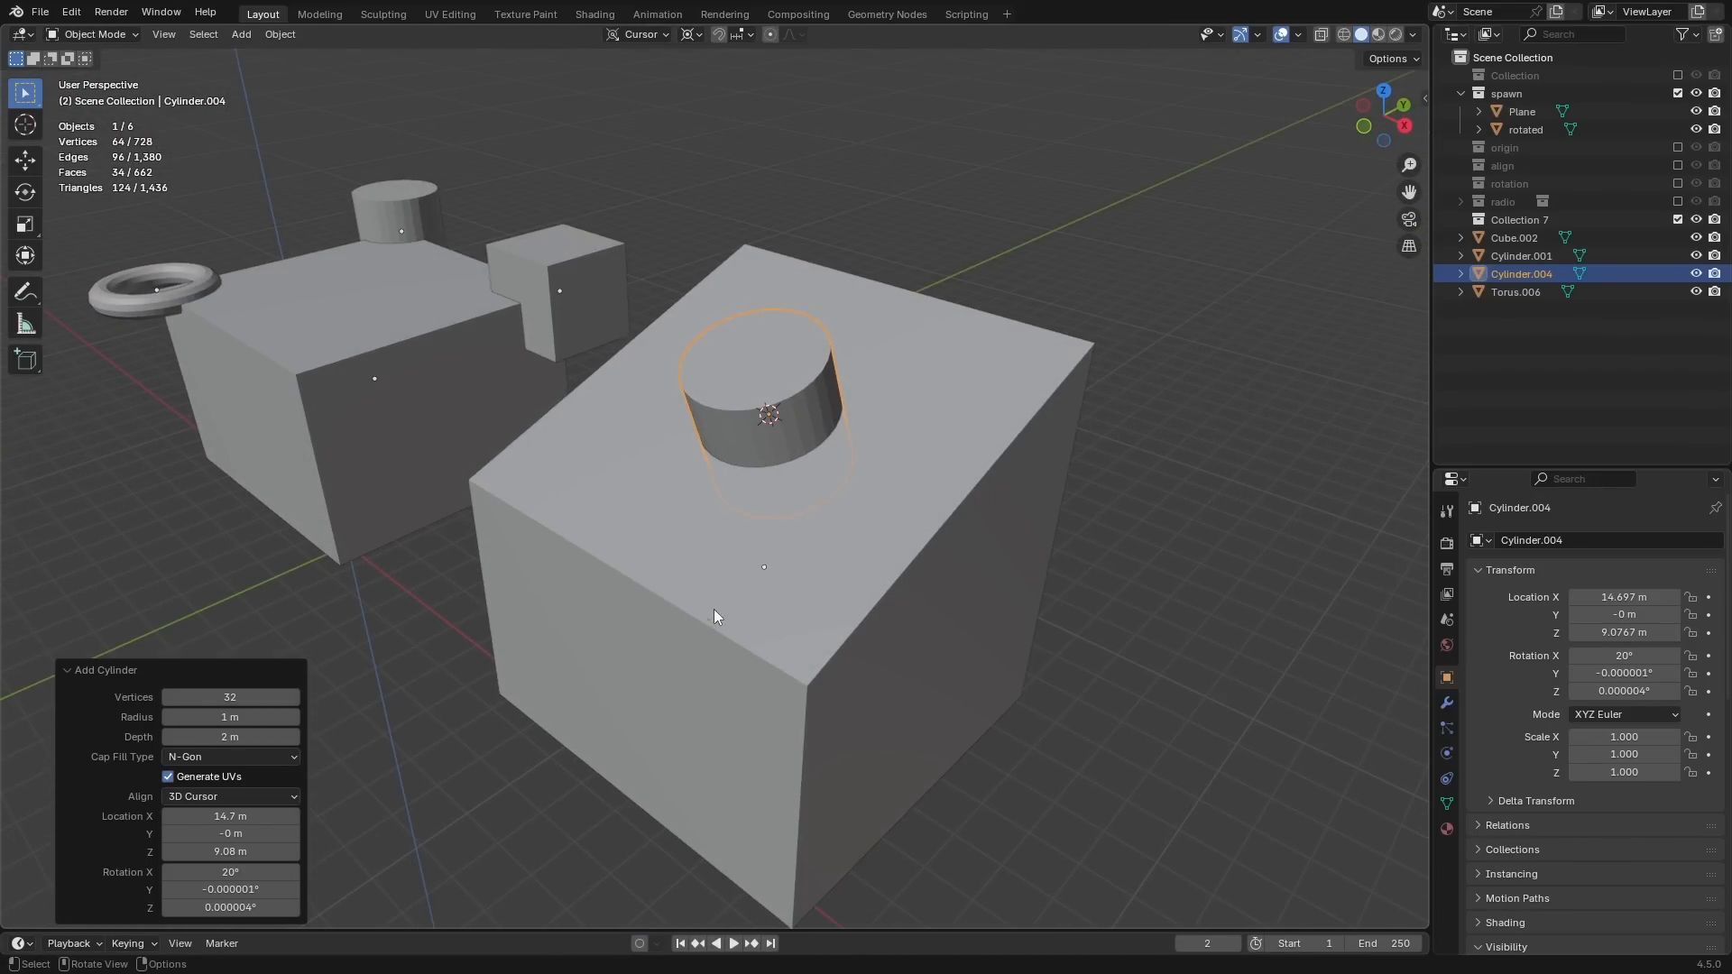
pyautogui.click(762, 619)
pyautogui.press('Tab')
pyautogui.press('1')
pyautogui.click(807, 685)
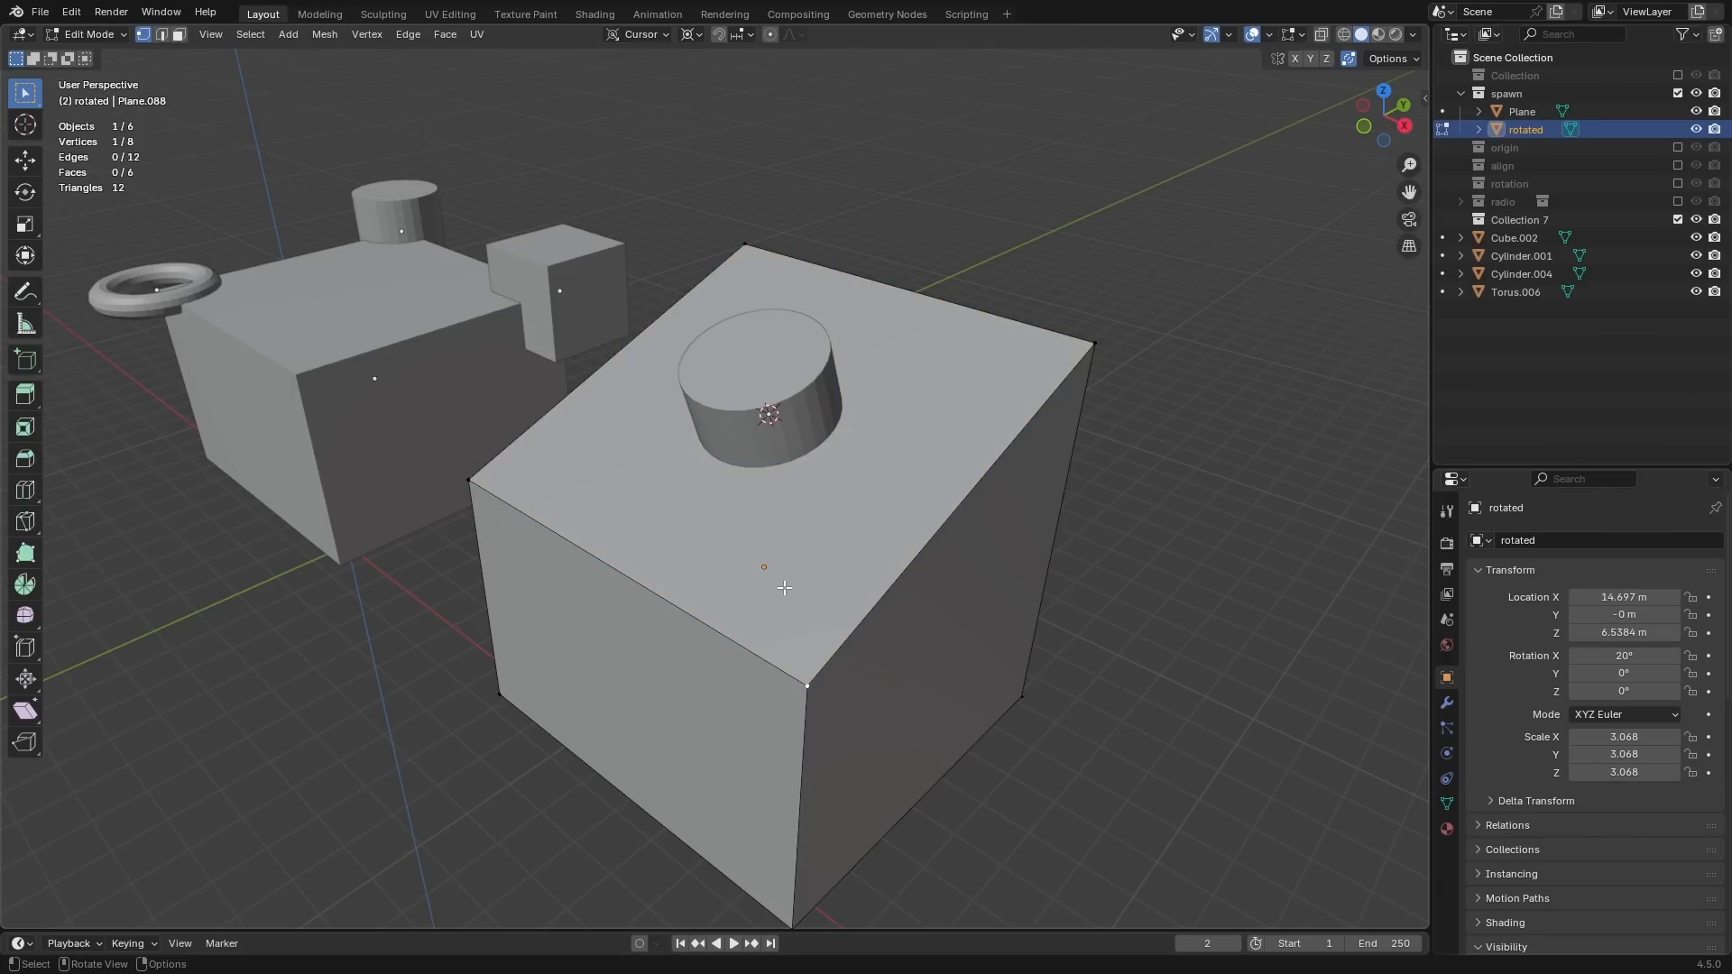
pyautogui.hotkey('shift', 's')
pyautogui.click(772, 696)
pyautogui.press('Tab')
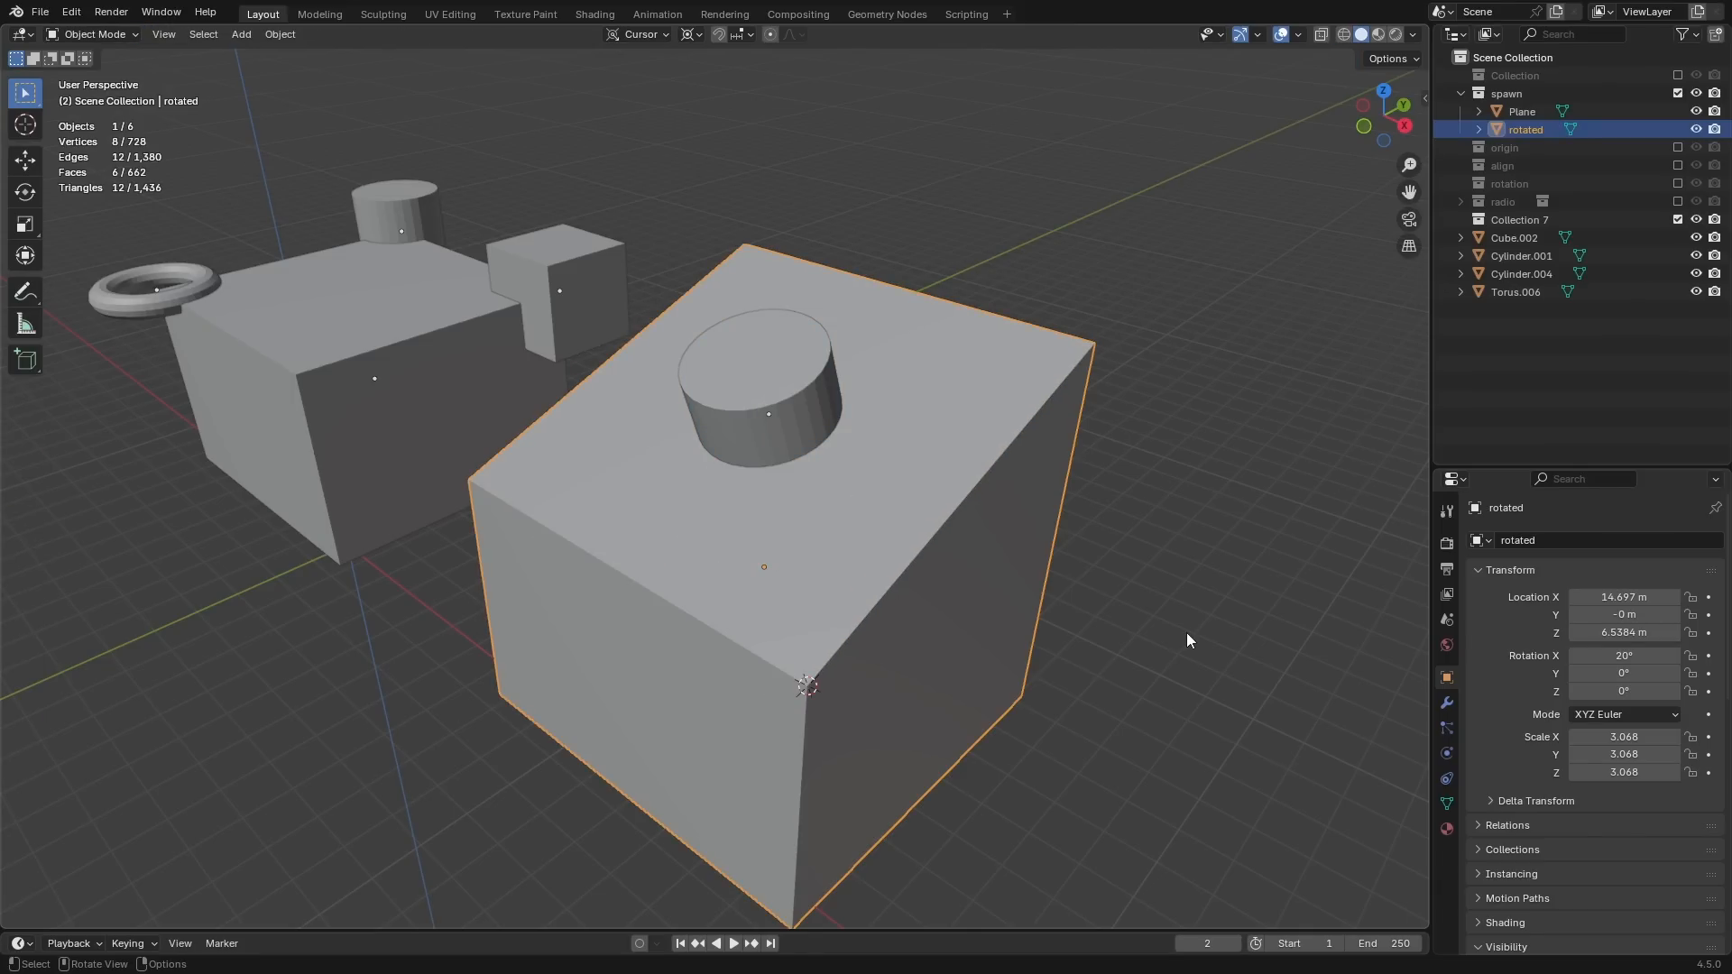
# Step: Add a second cylinder at the 3D cursor on the tilted block's corner, with Align set to 3D Cursor
pyautogui.click(1187, 641)
pyautogui.hotkey('shift', 'a')
pyautogui.moveTo(852, 560)
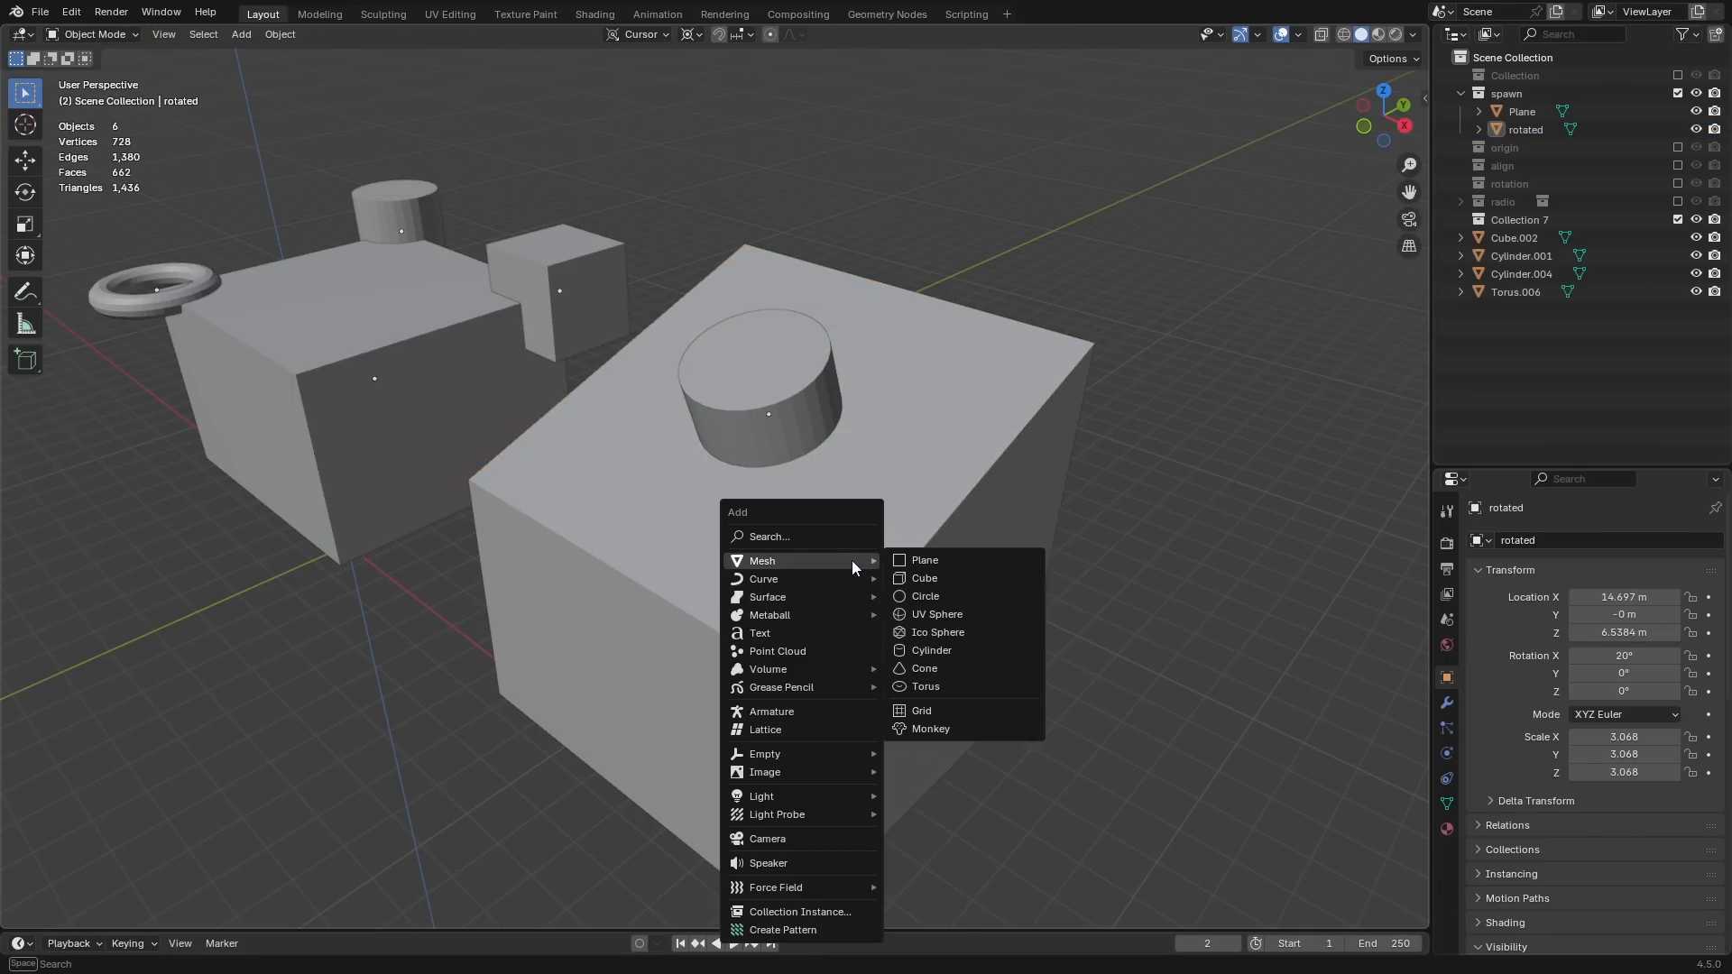
pyautogui.click(944, 657)
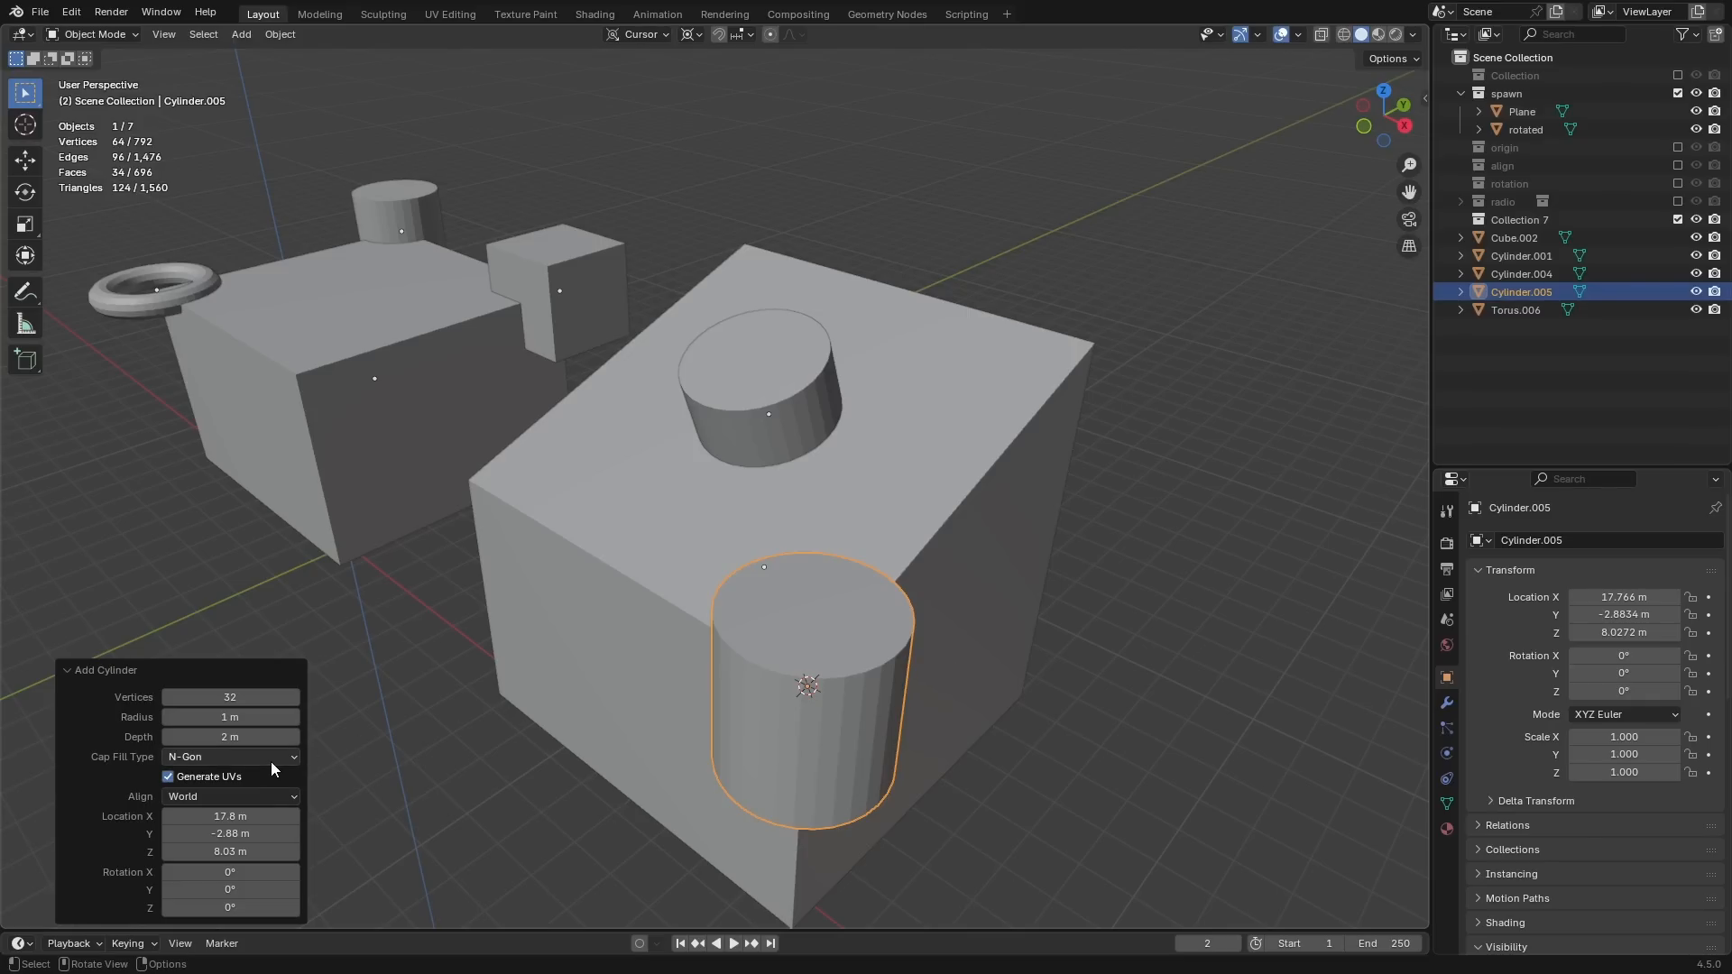
pyautogui.click(245, 797)
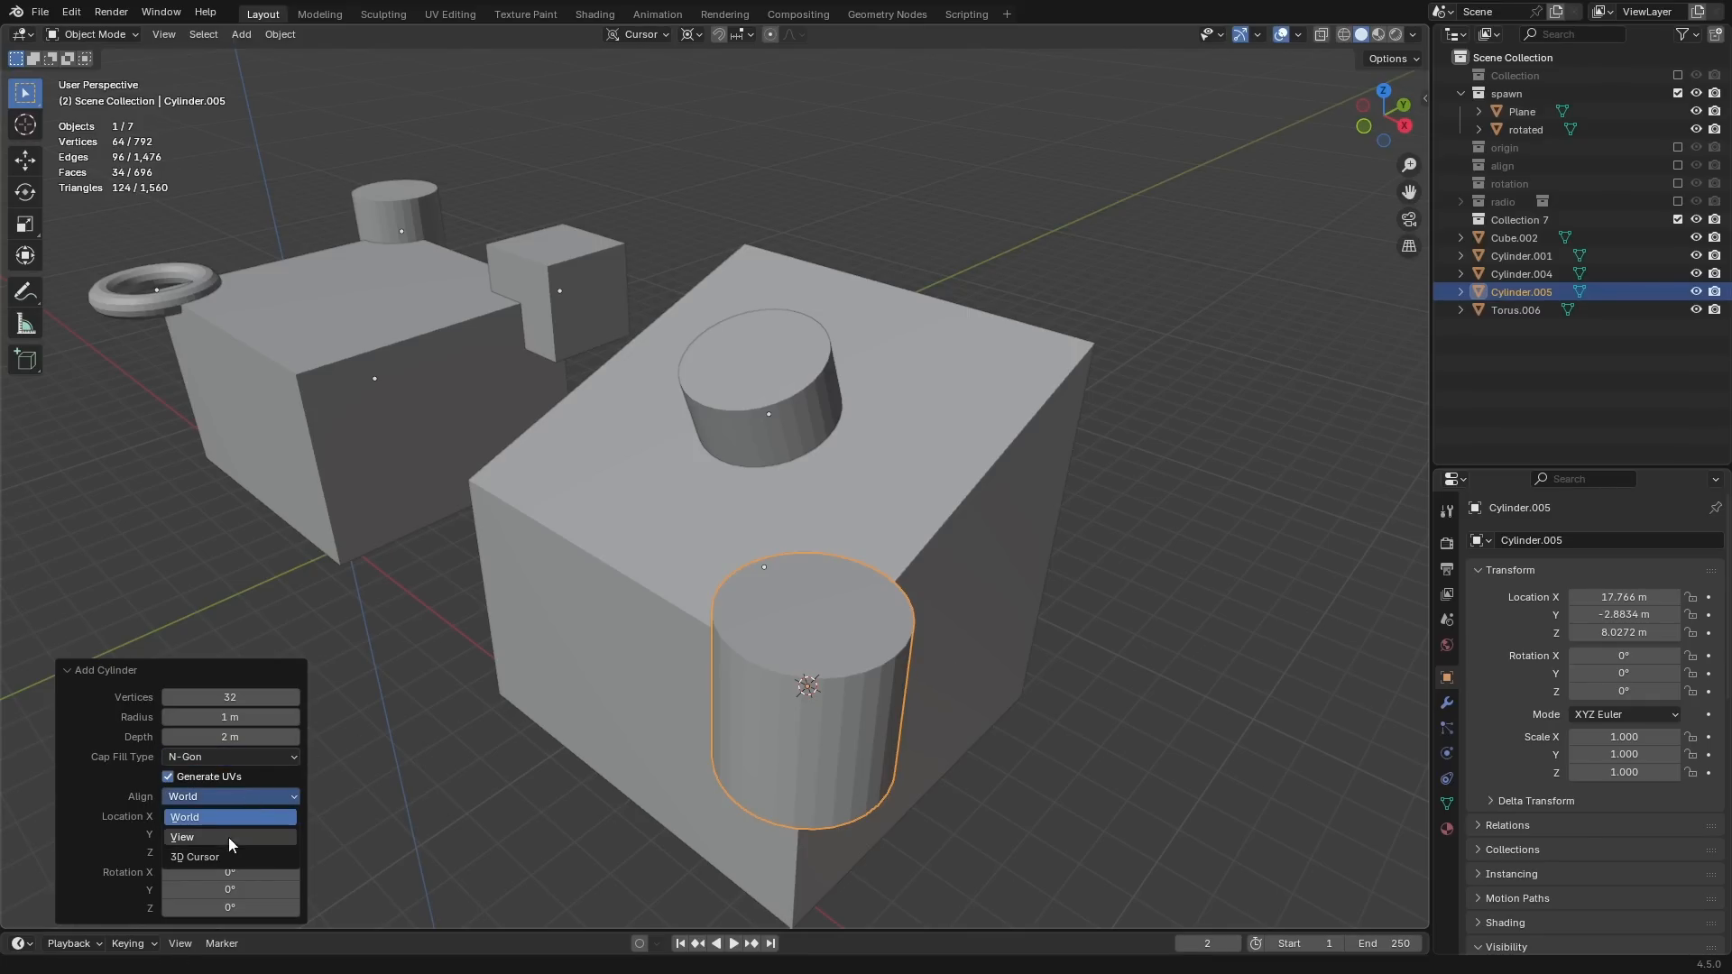
pyautogui.click(219, 852)
# Step: Move the corner cylinder about 0.945 m up along the 3D cursor's Z axis
pyautogui.moveTo(880, 644); pyautogui.dragTo(759, 604, button='middle')
pyautogui.press('g')
pyautogui.press('z')
pyautogui.press('z')
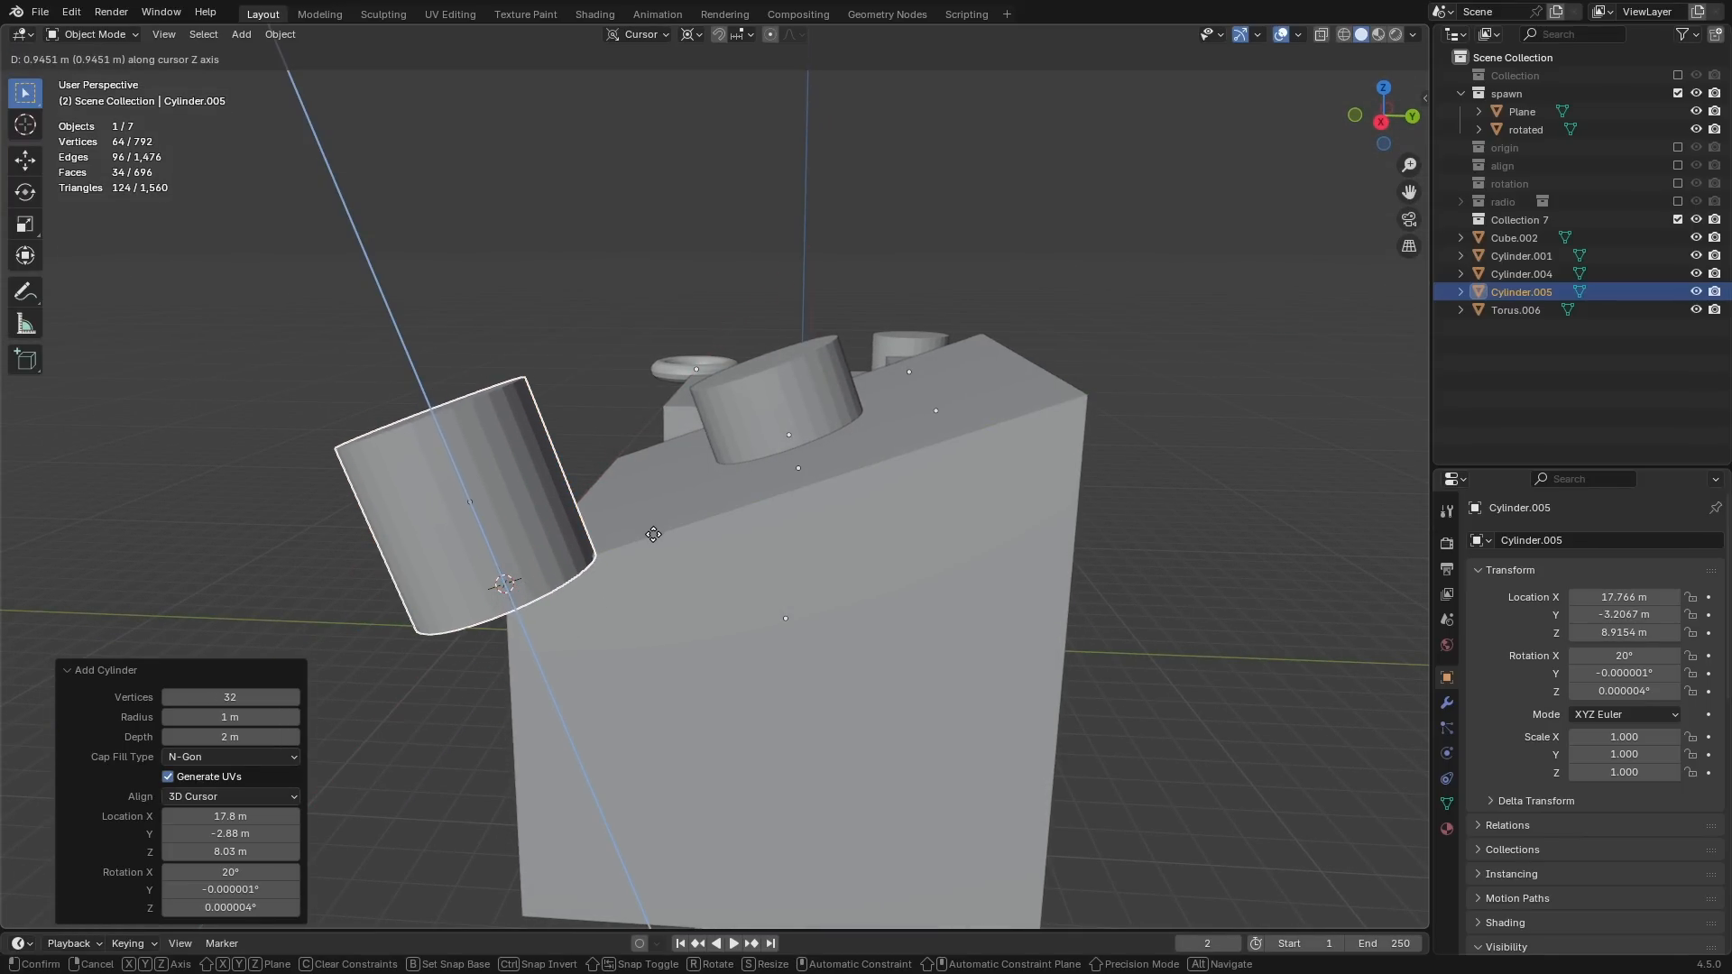
pyautogui.click(653, 534)
pyautogui.moveTo(670, 539); pyautogui.dragTo(747, 575, button='middle')
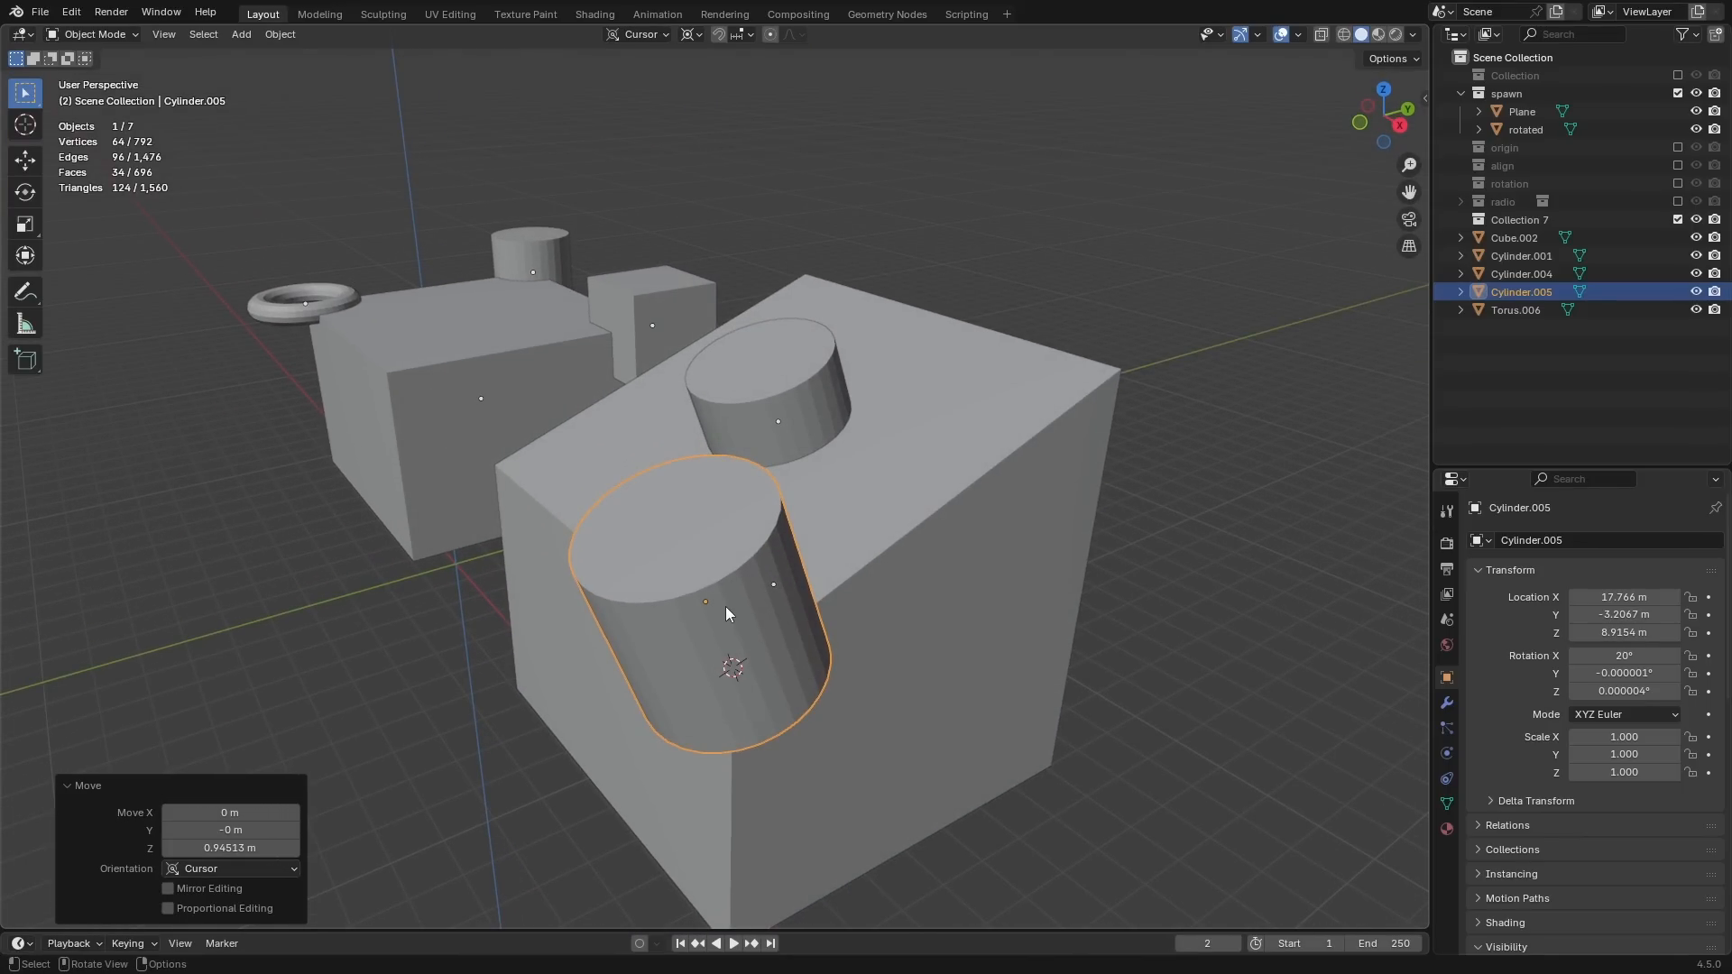
pyautogui.moveTo(718, 451); pyautogui.dragTo(761, 468, button='middle')
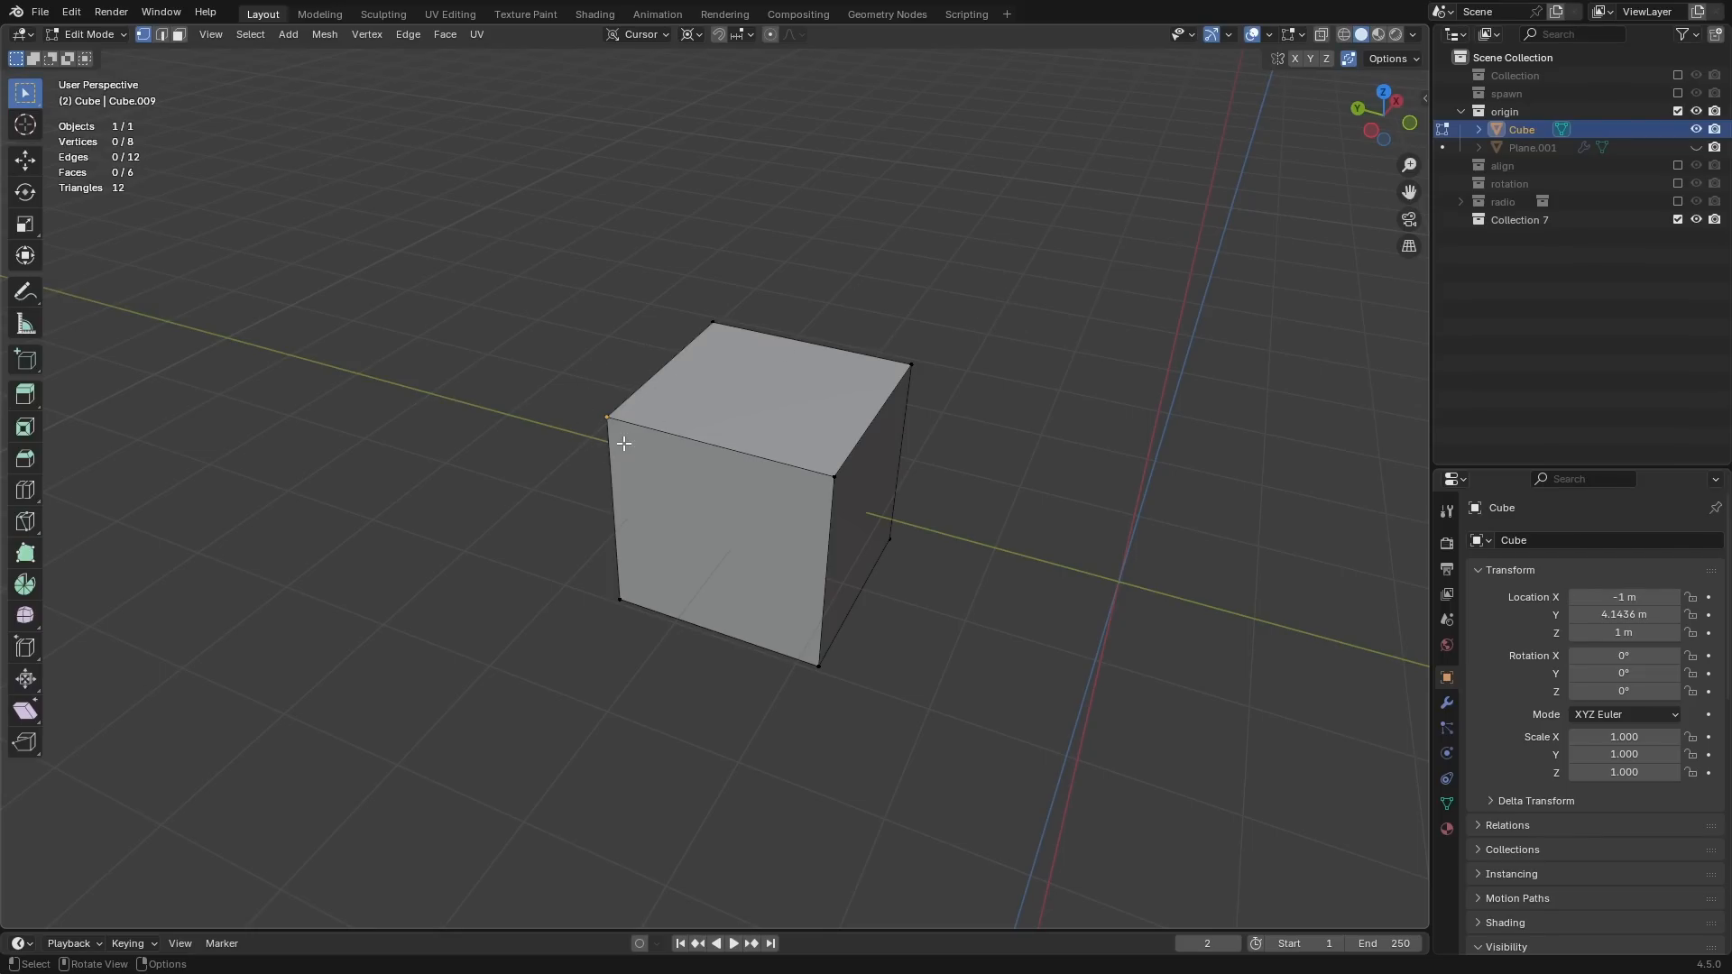
# Step: Set the pivot point to Median Point and scale the cube by about 1.073 in Object Mode
pyautogui.press('Tab')
pyautogui.press('.')
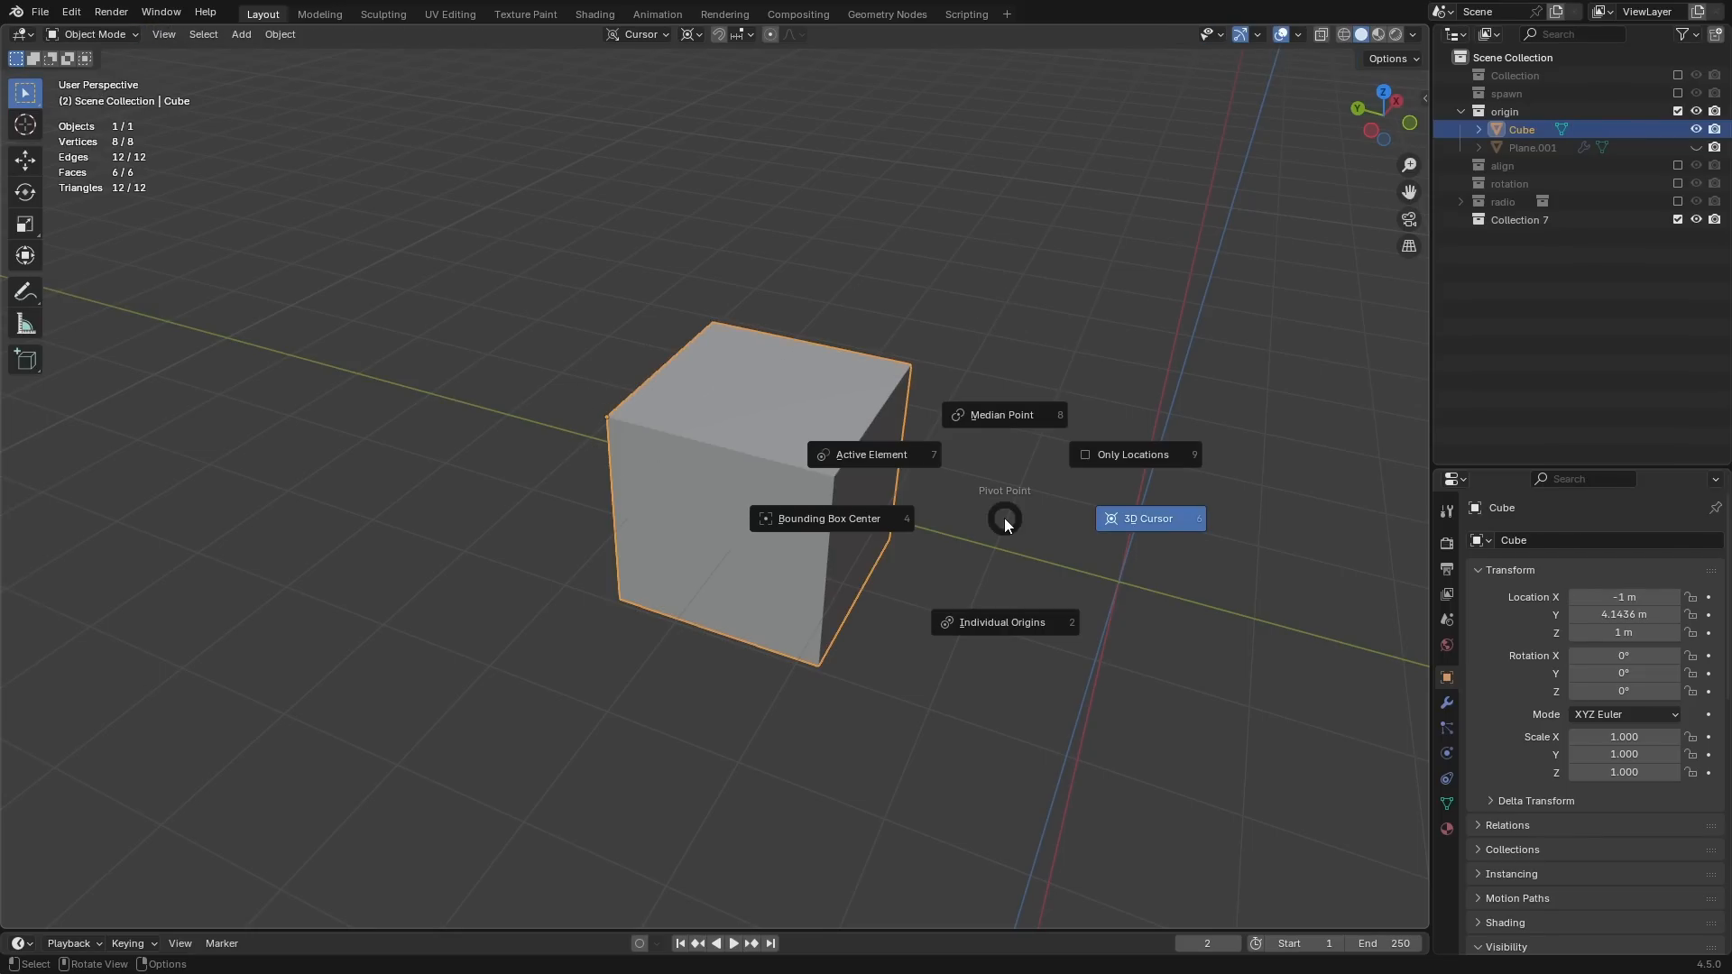
pyautogui.click(999, 413)
pyautogui.press('s')
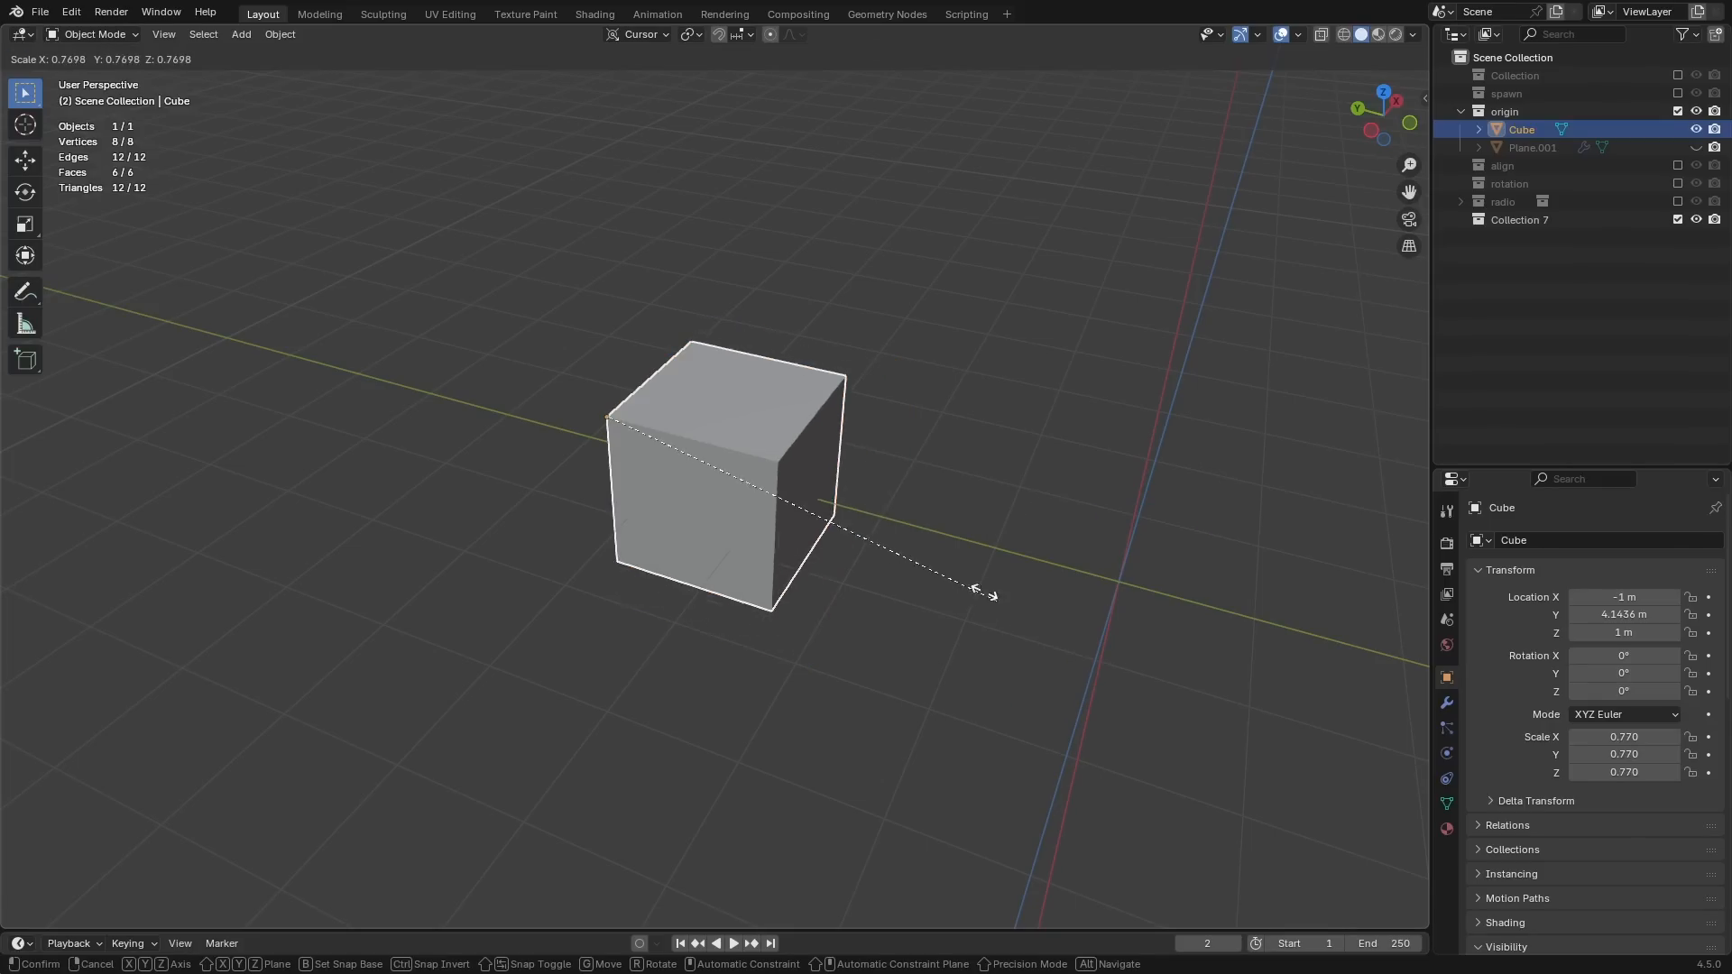
pyautogui.click(1180, 639)
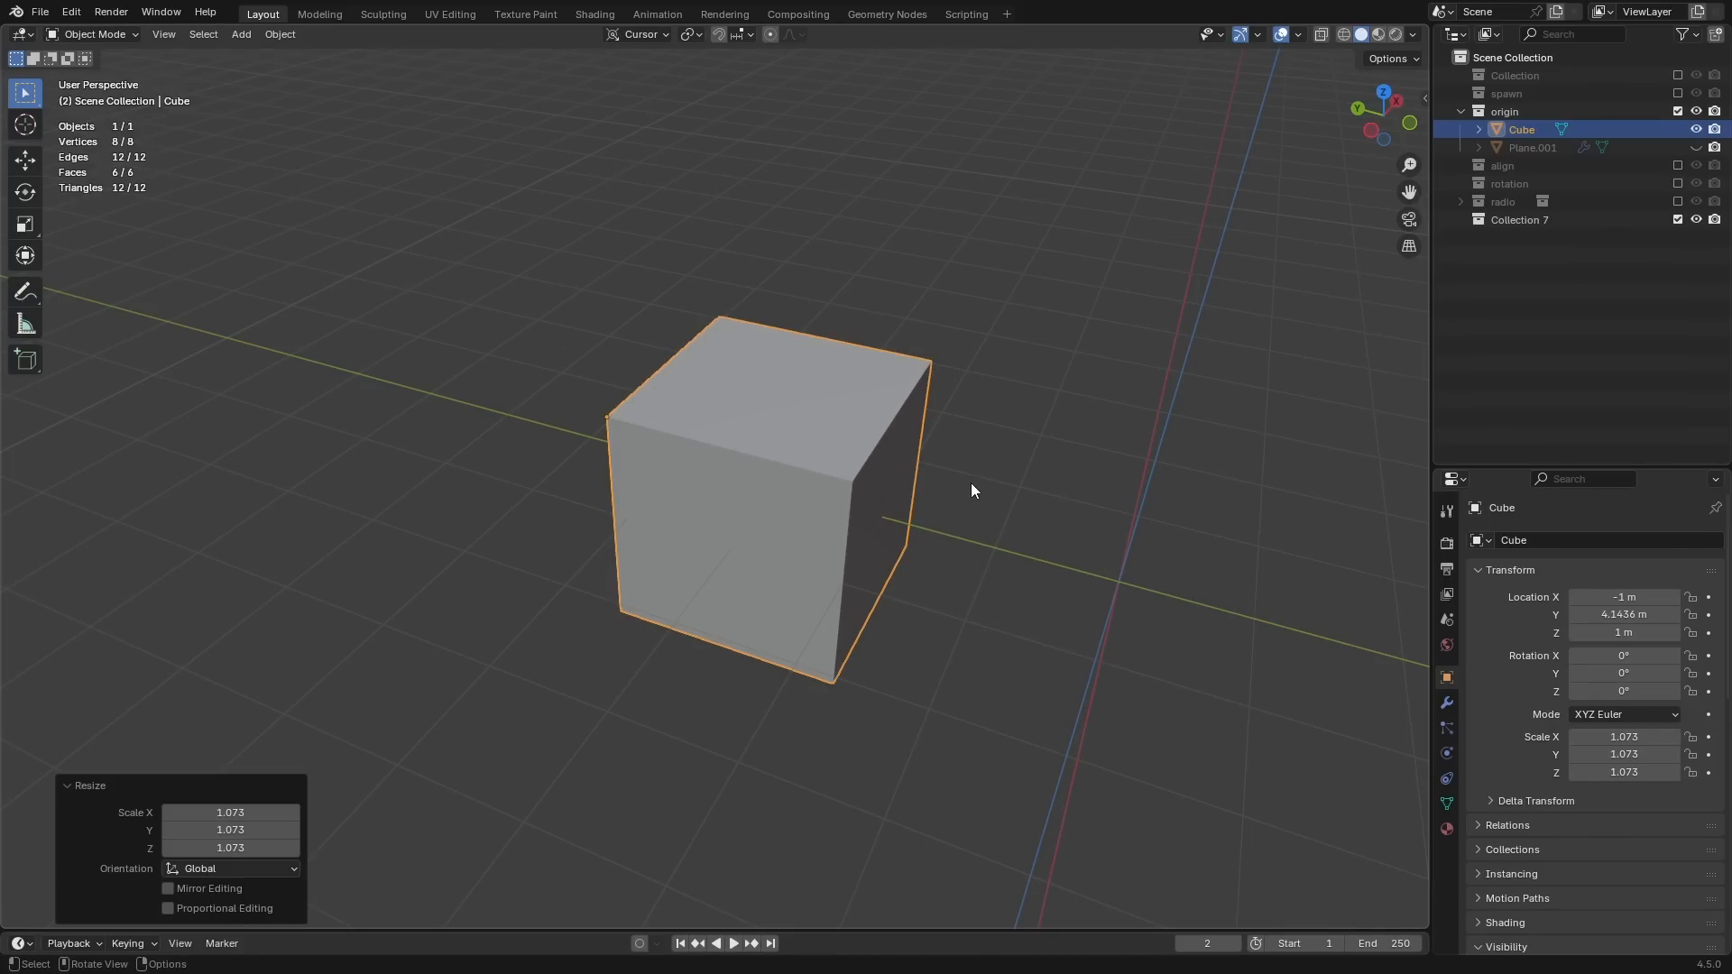
pyautogui.hotkey('ctrl', 'z')
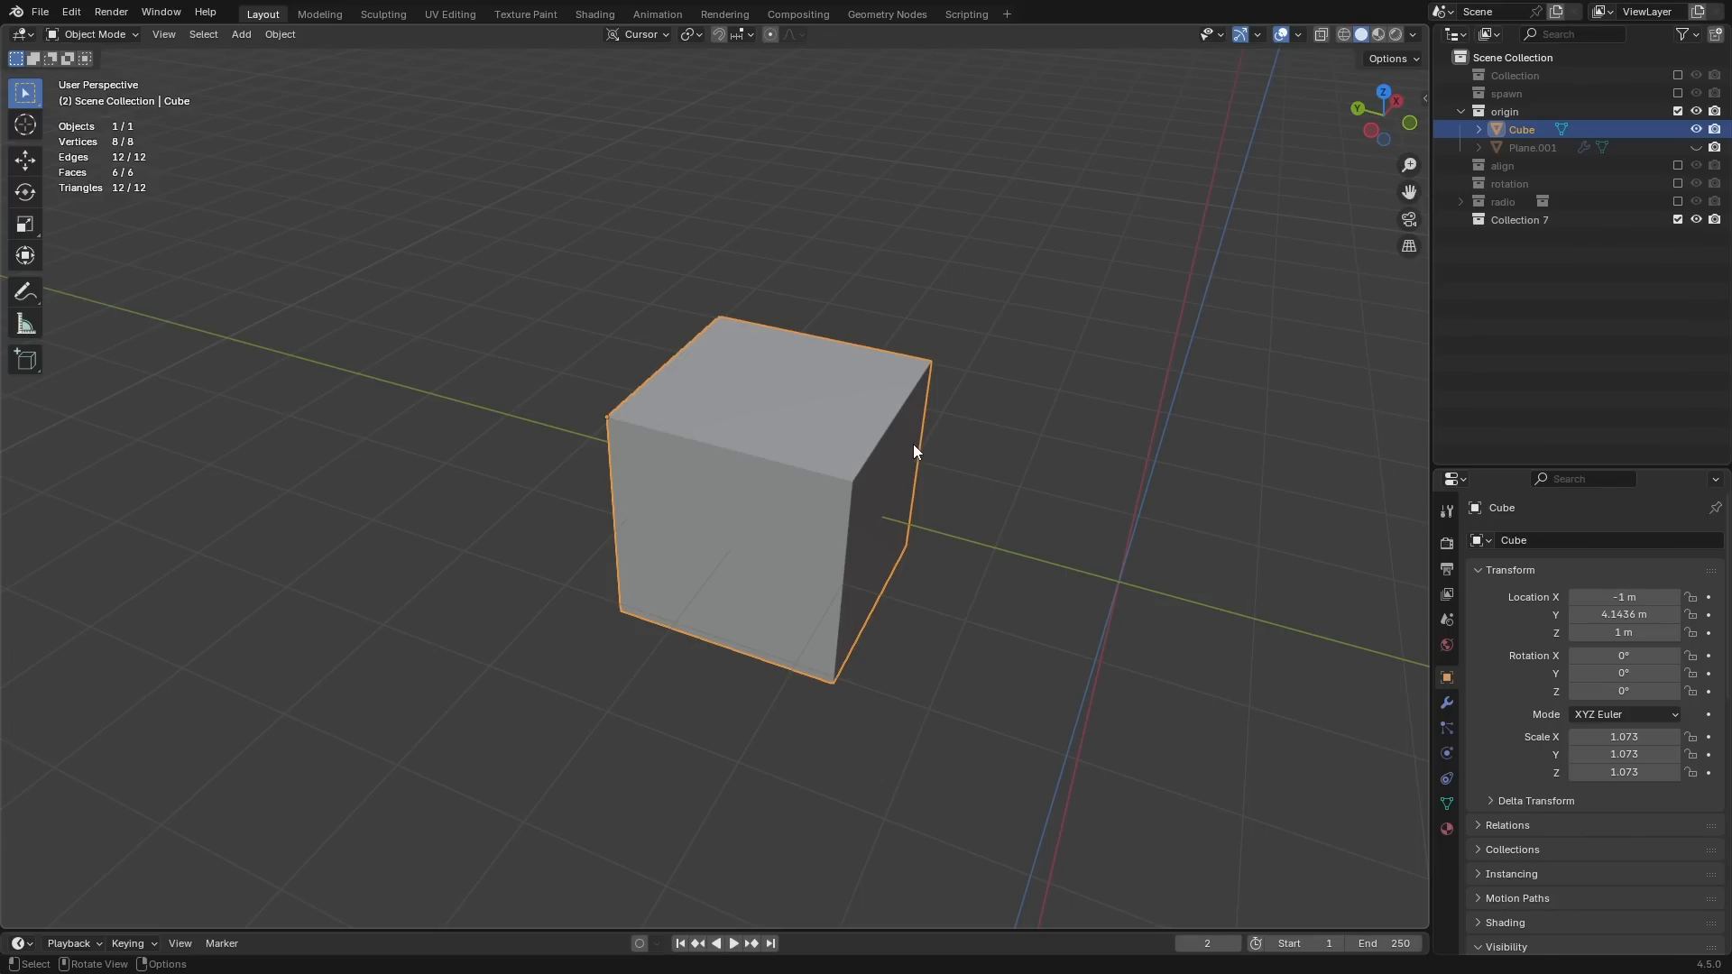
# Step: Snap the 3D cursor to the cube's front-right top vertex in Edit Mode
pyautogui.press('Tab')
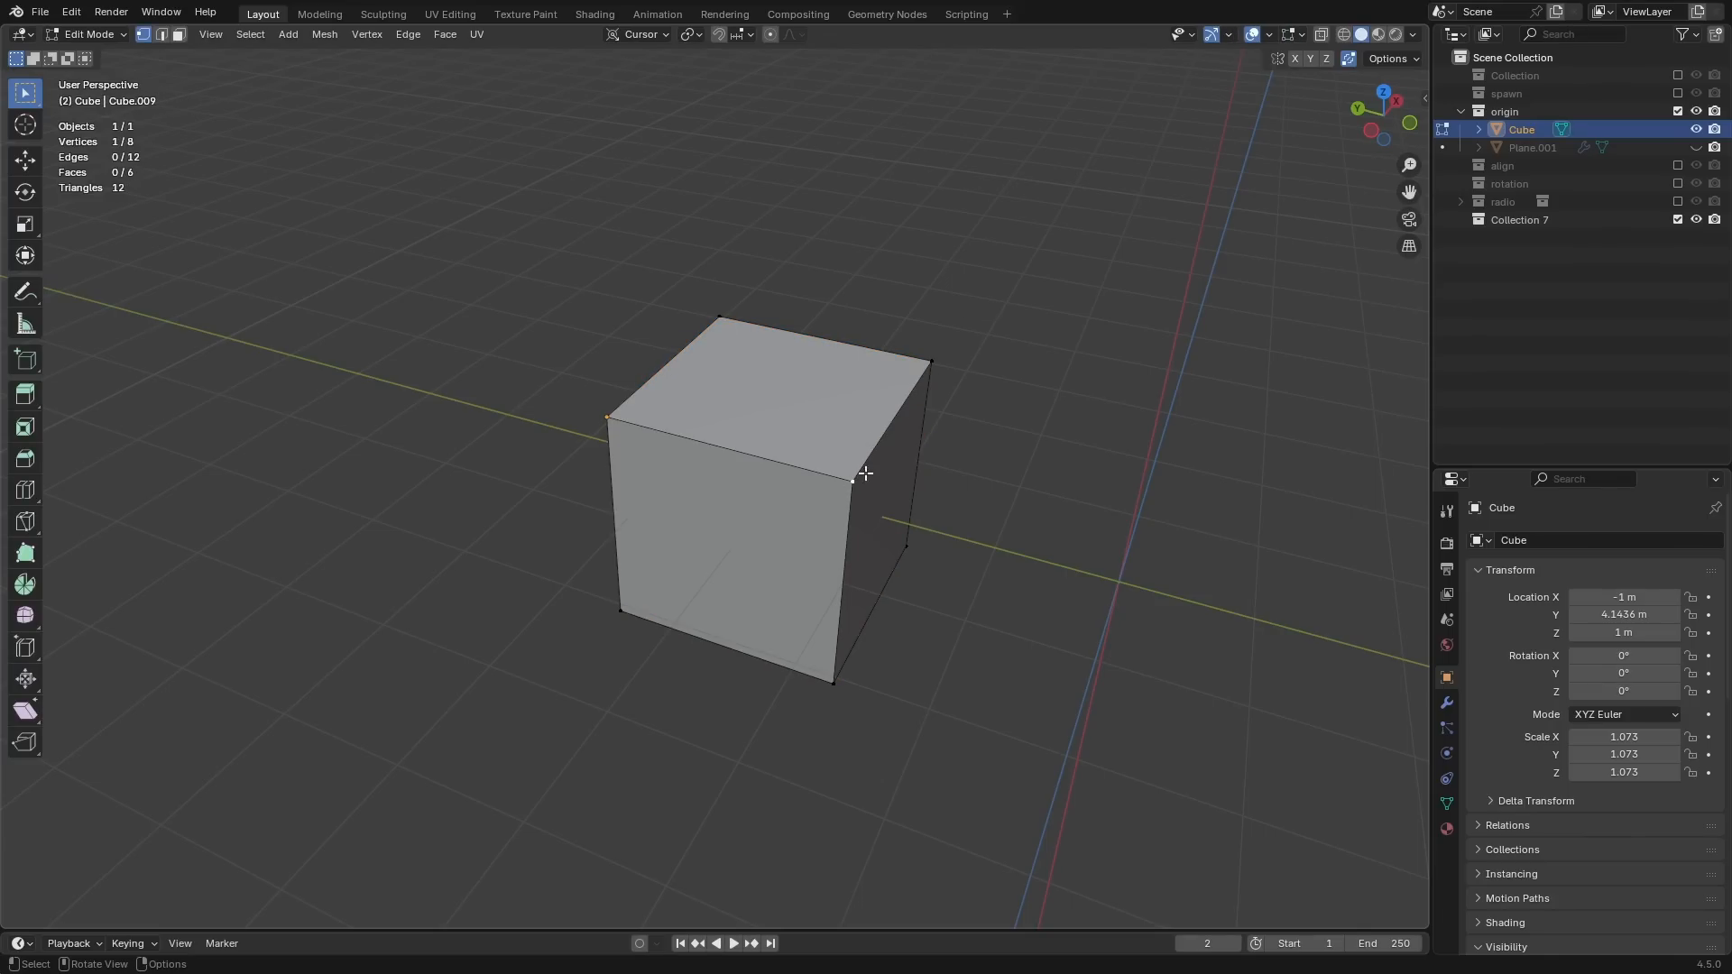
pyautogui.hotkey('shift', 's')
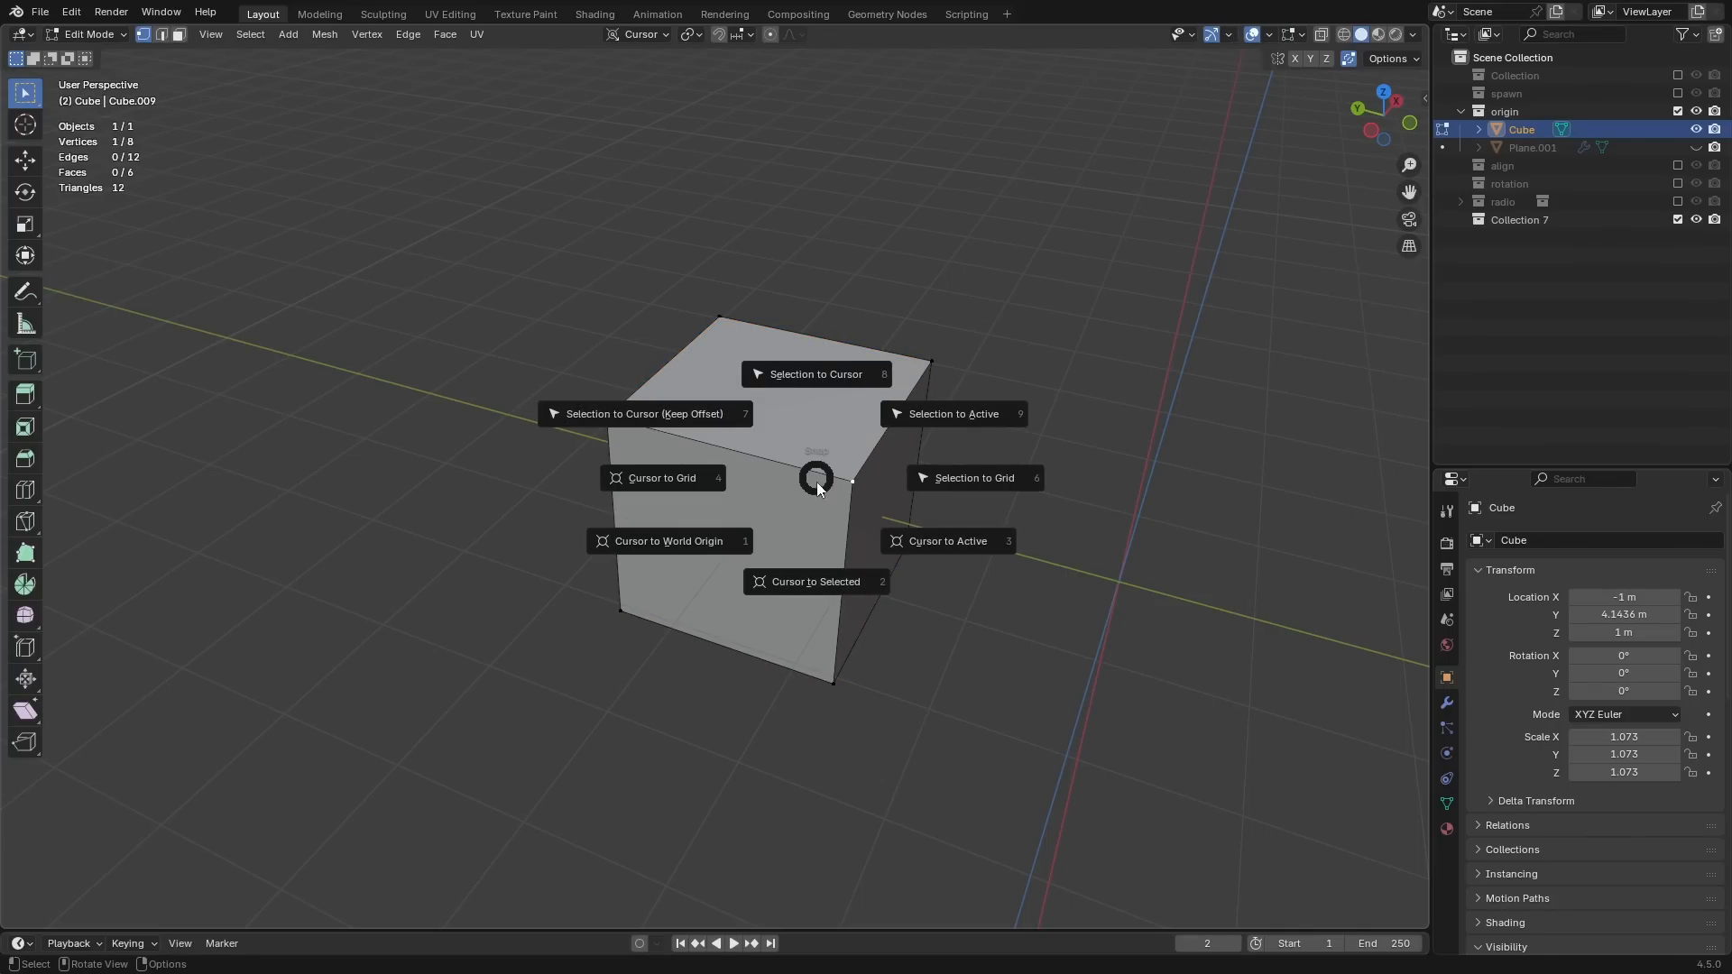
pyautogui.click(819, 584)
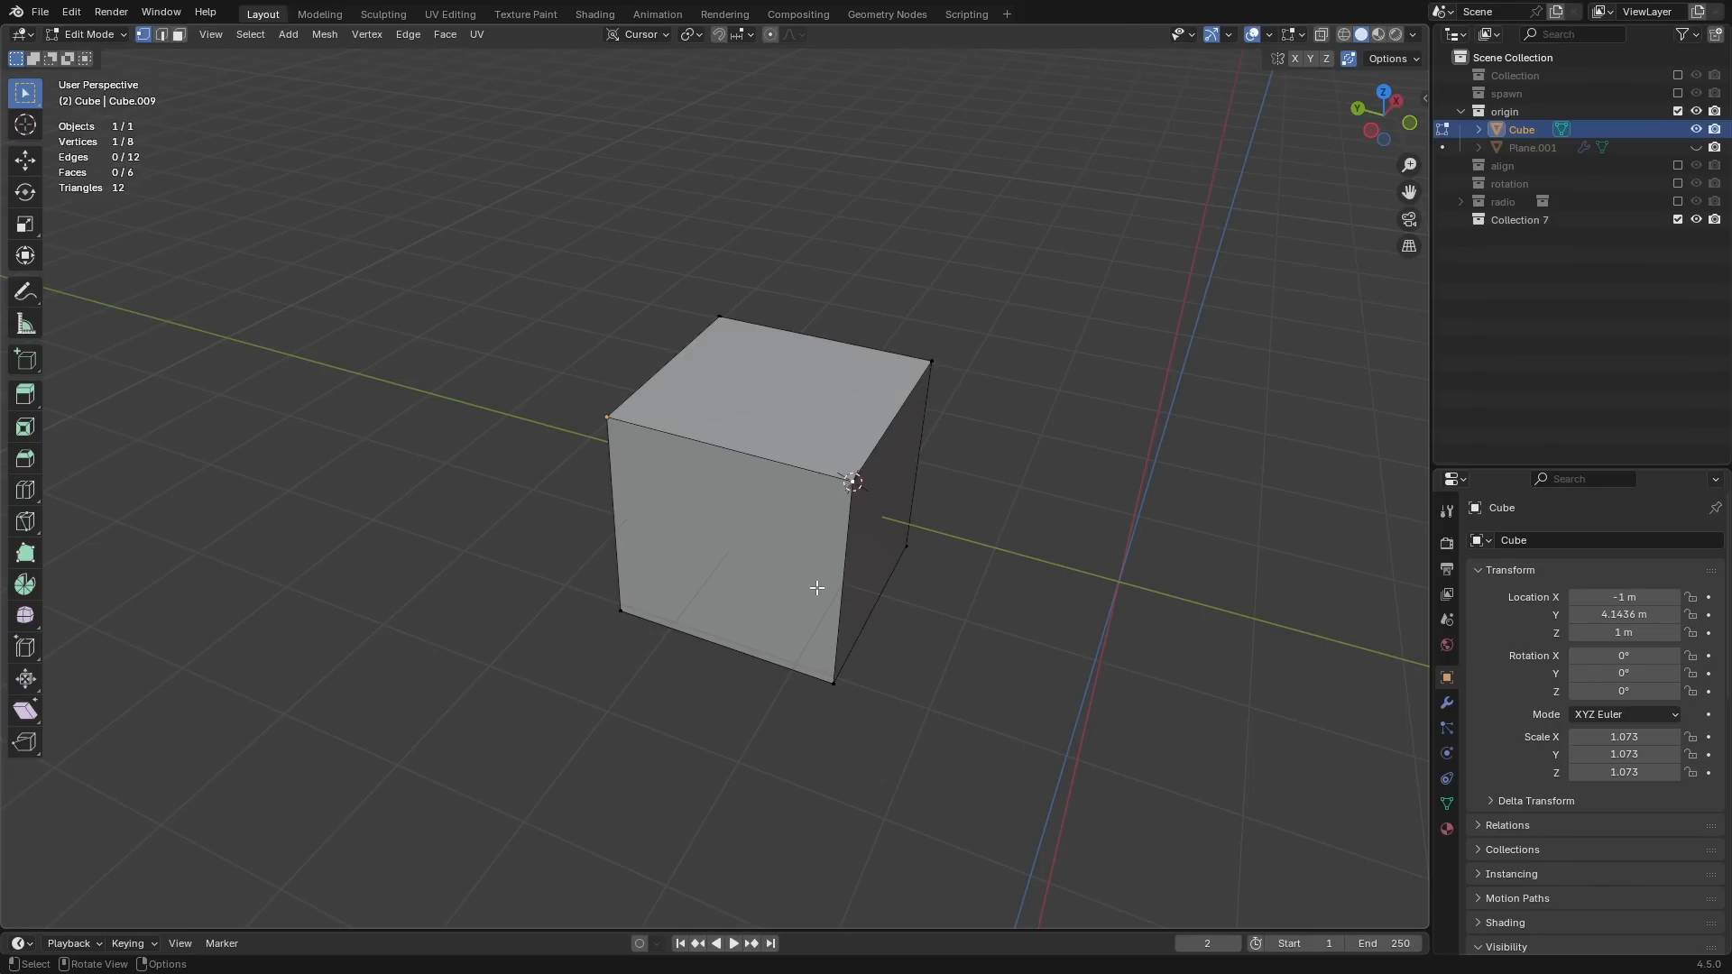
pyautogui.press('Tab')
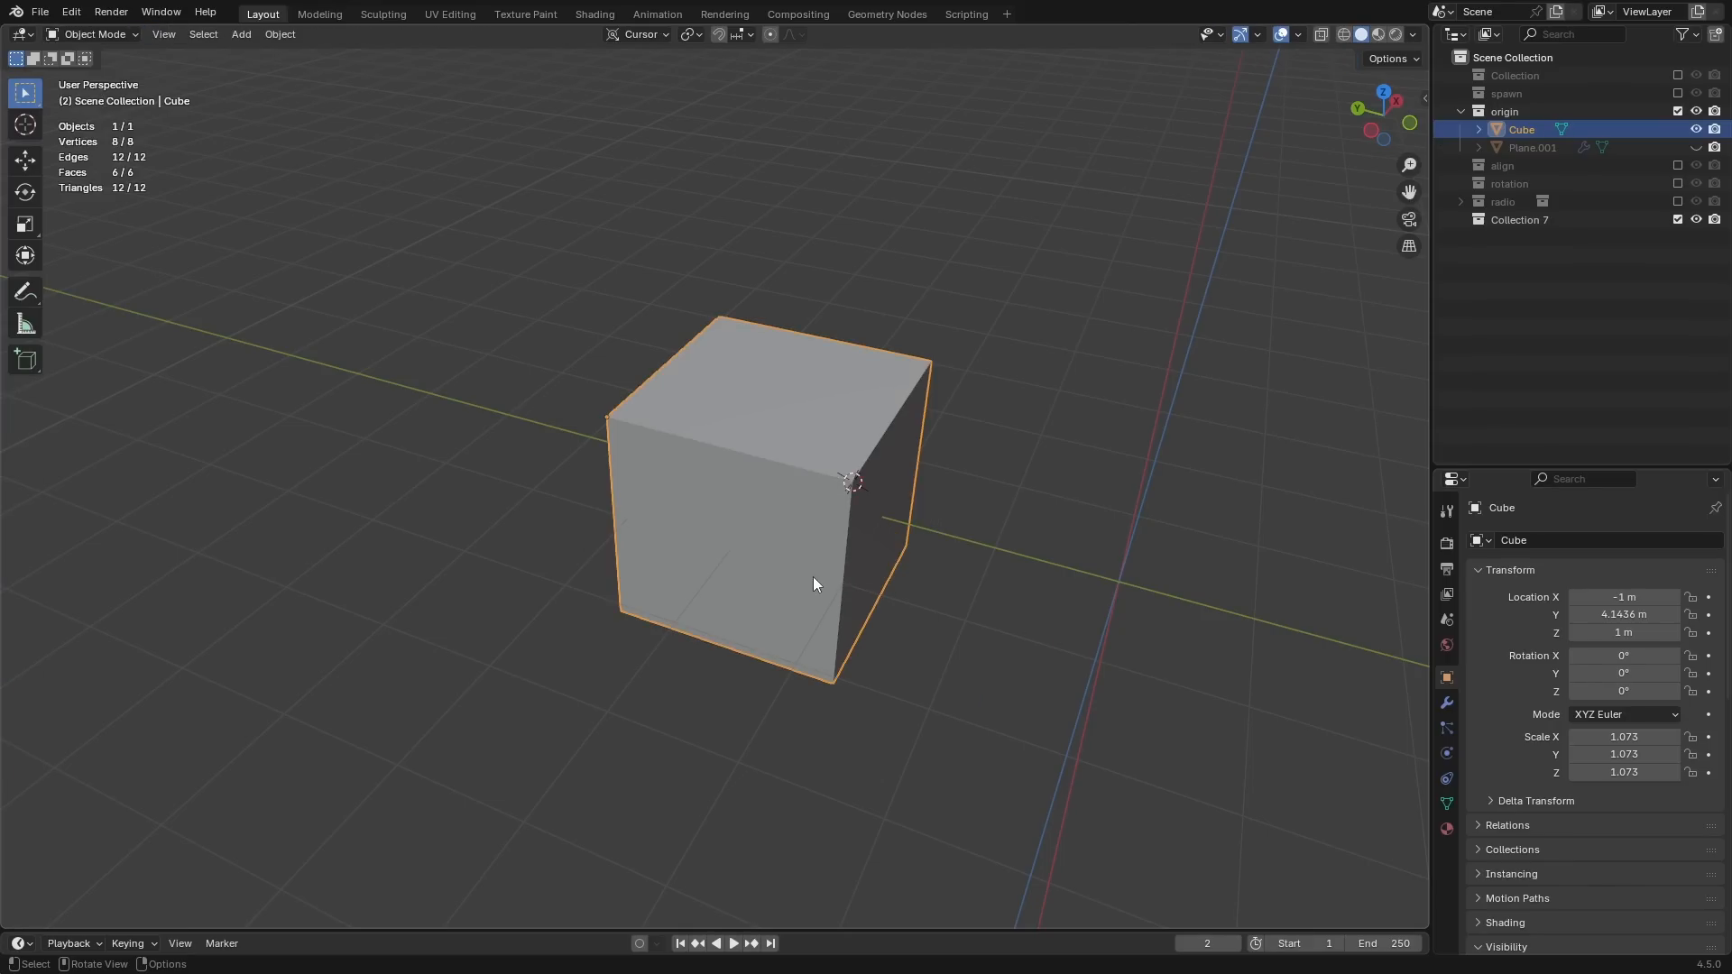
# Step: Set the cube's origin to the 3D cursor
pyautogui.click(278, 38)
pyautogui.moveTo(297, 74)
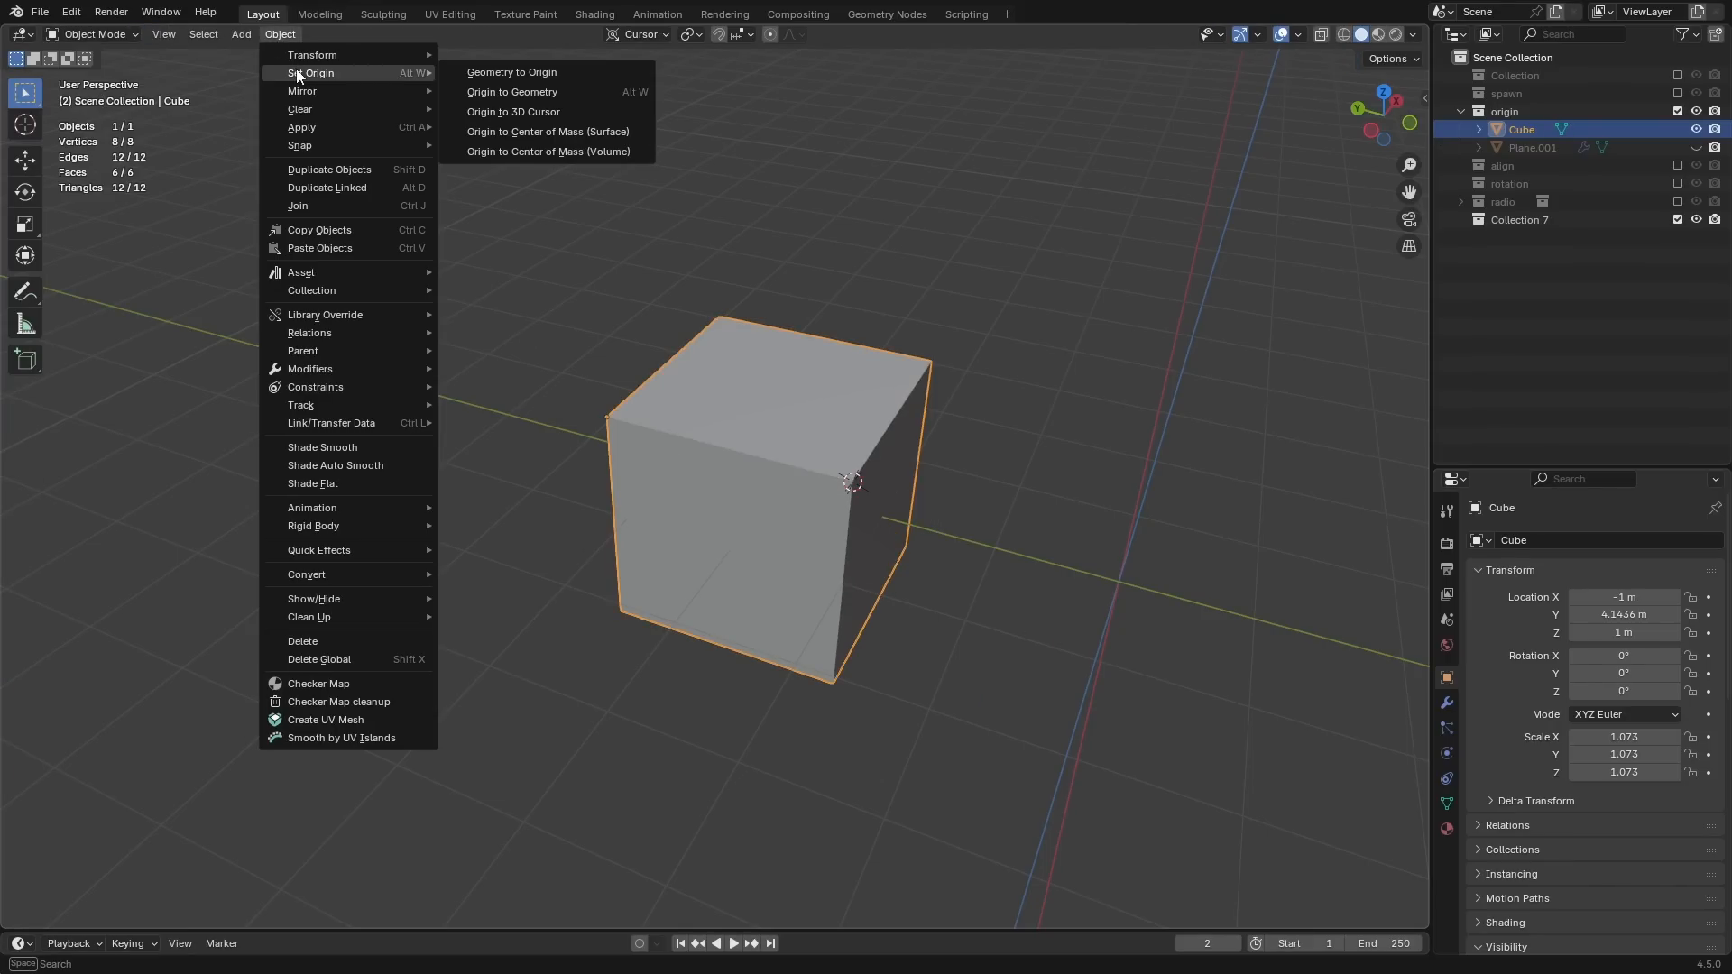
pyautogui.click(560, 105)
pyautogui.scroll(1, 813, 456)
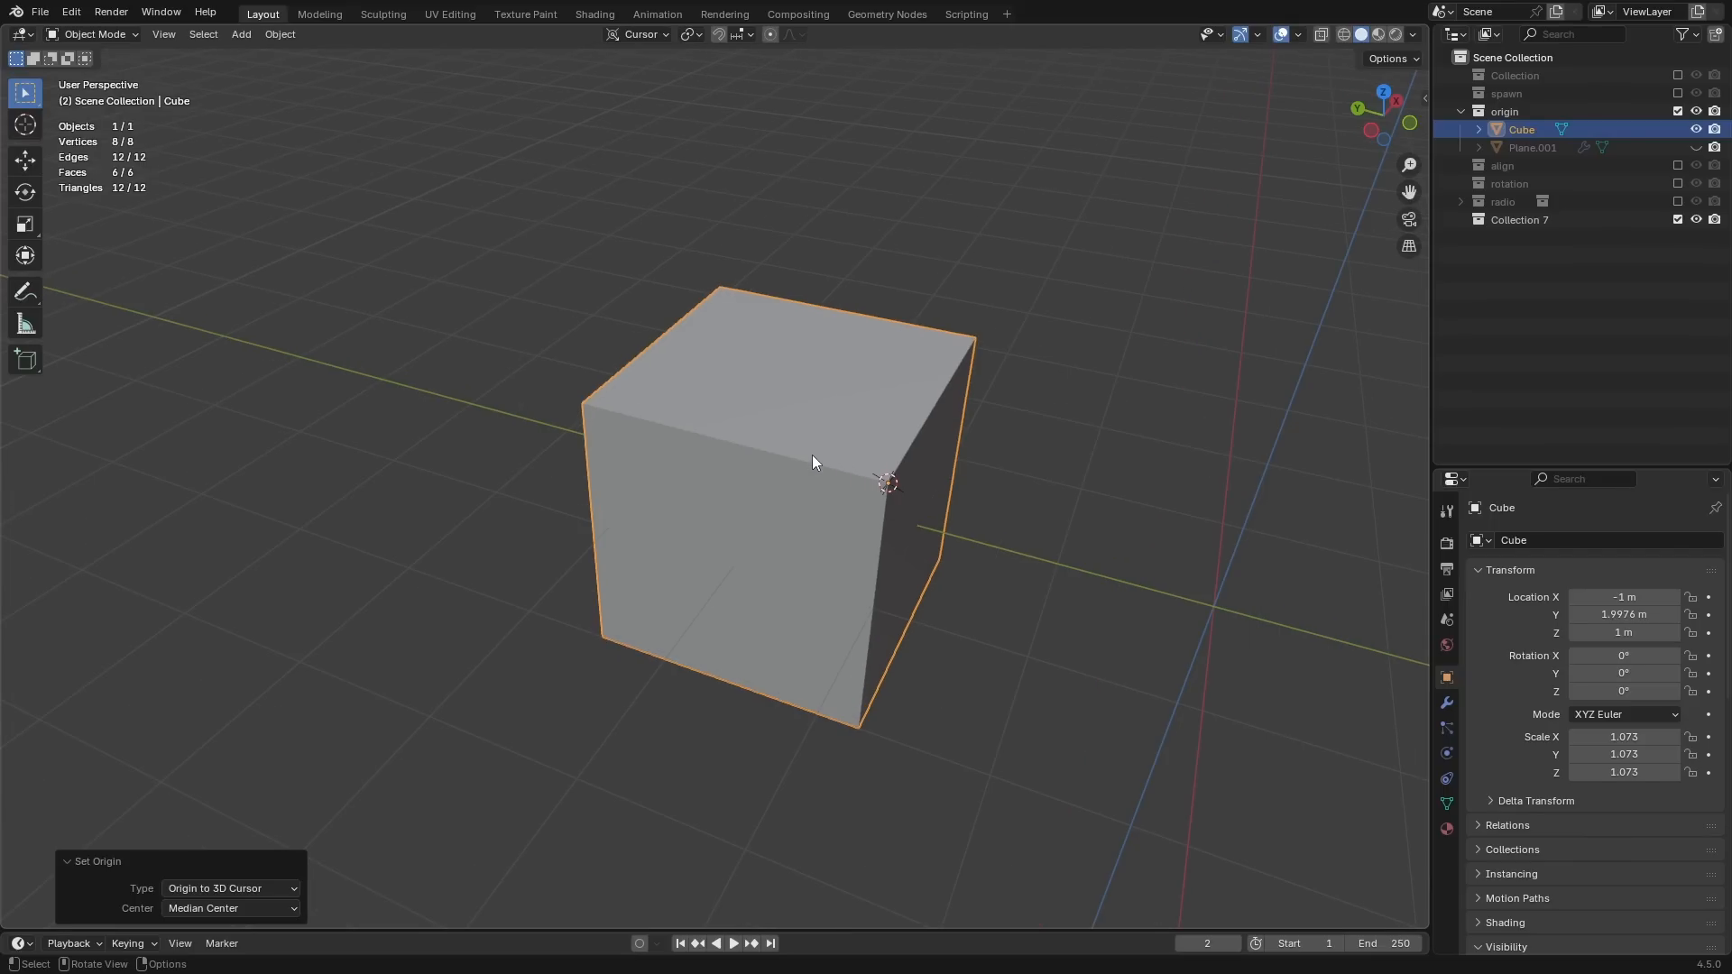
# Step: Add the Origin to 3D Cursor command to the Quick Favorites
pyautogui.click(280, 36)
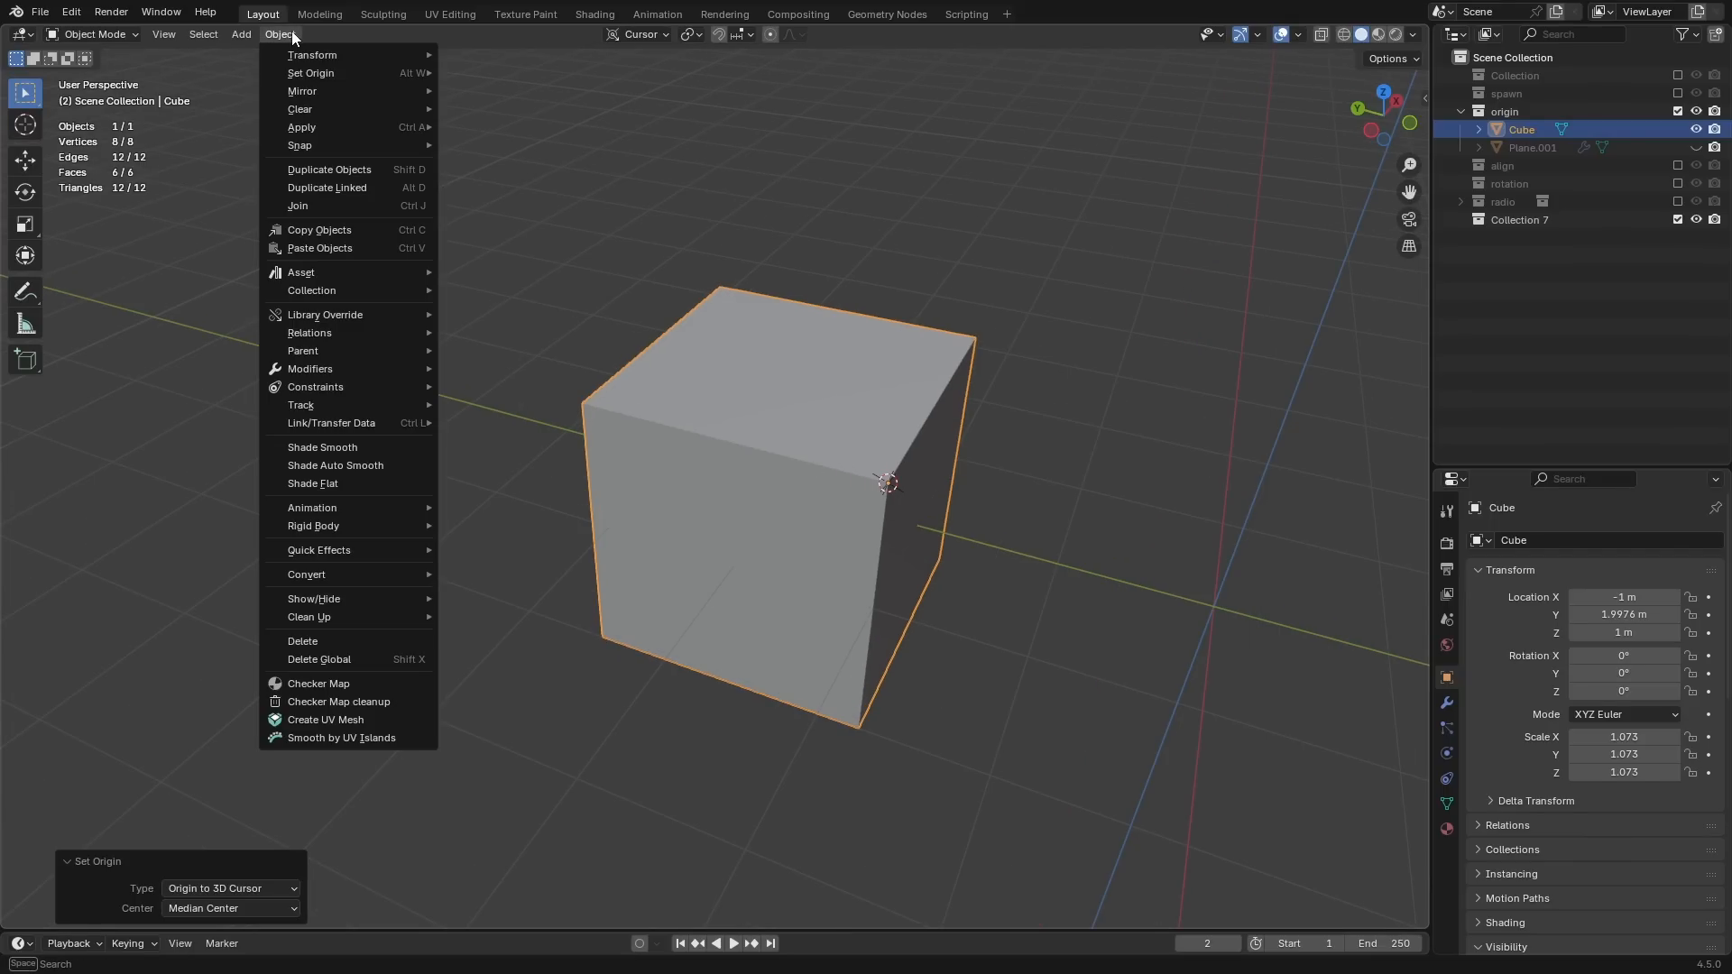
pyautogui.moveTo(322, 72)
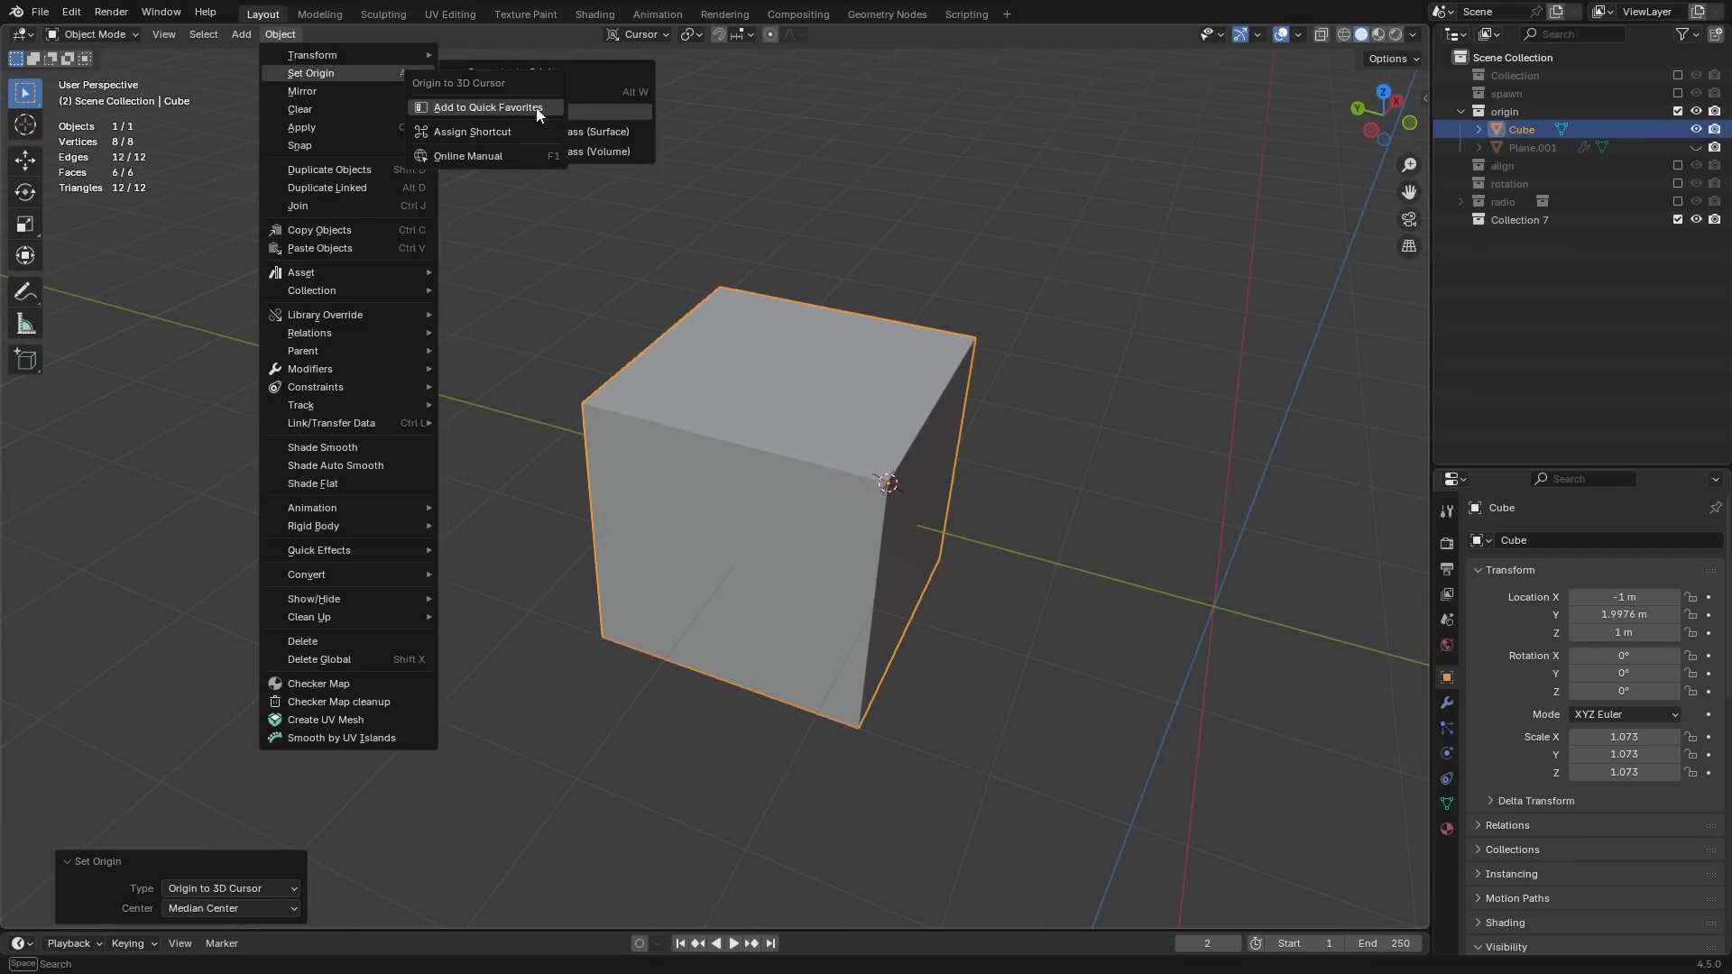
# Step: Snap the 3D cursor to the cube's front-left top vertex and set the cube's origin to the cursor
pyautogui.press('Tab')
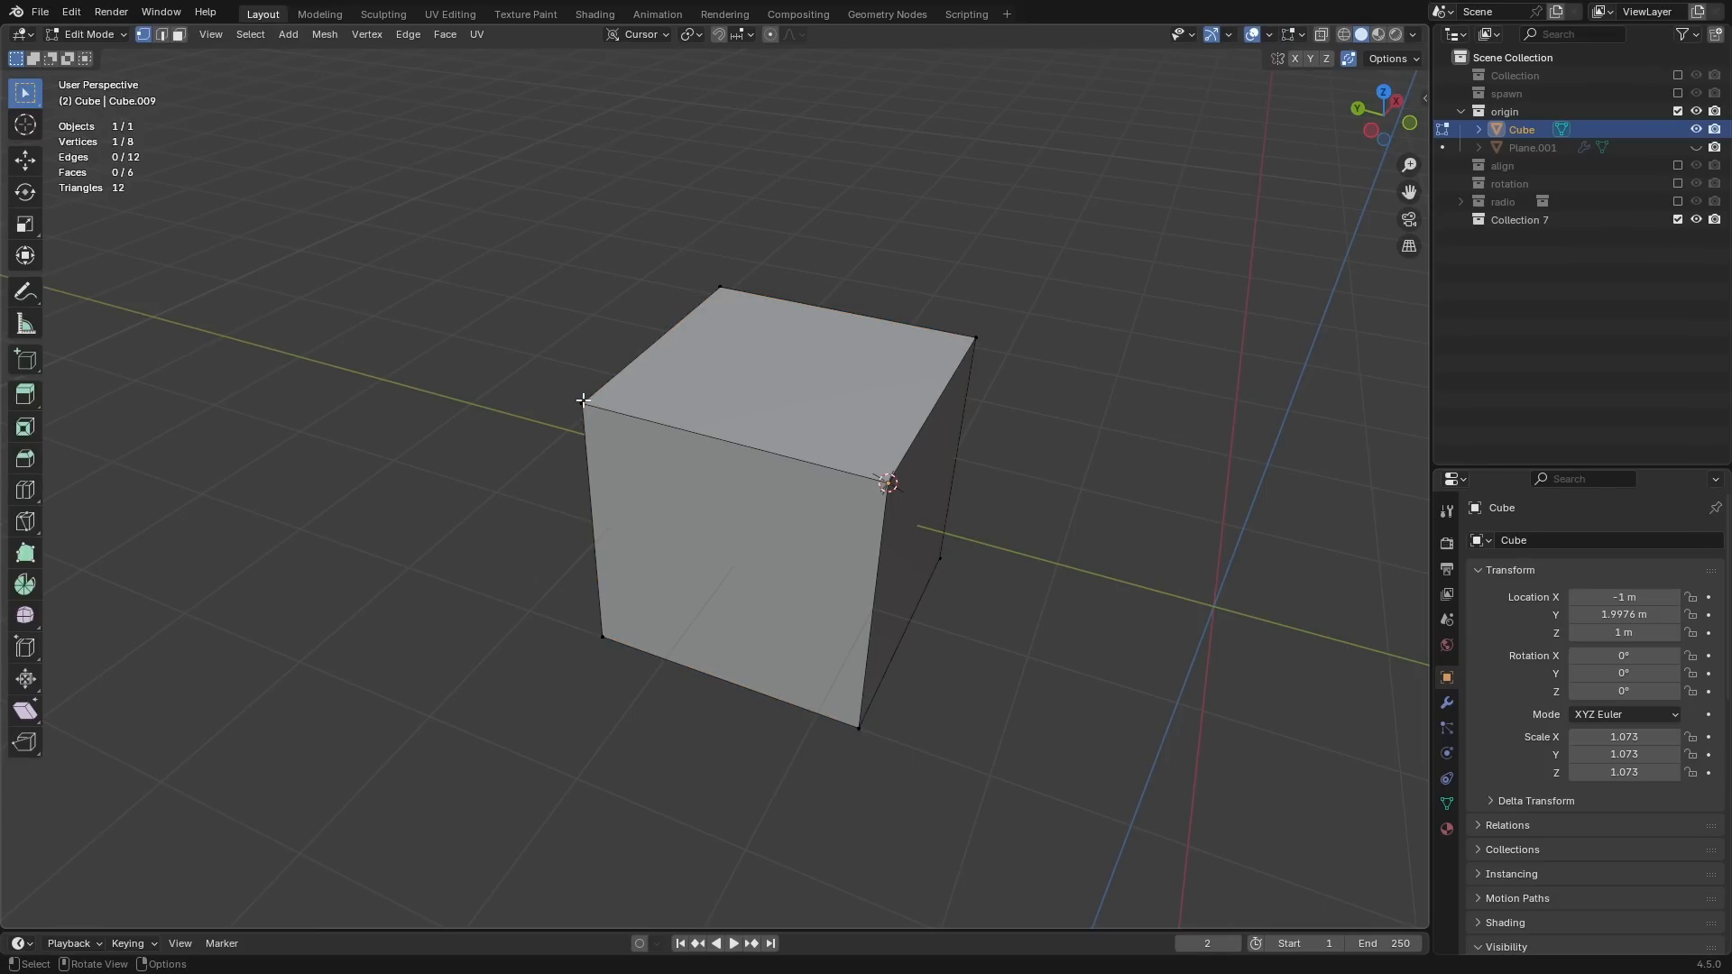
pyautogui.hotkey('shift', 's')
pyautogui.click(679, 485)
pyautogui.press('Tab')
pyautogui.press('q')
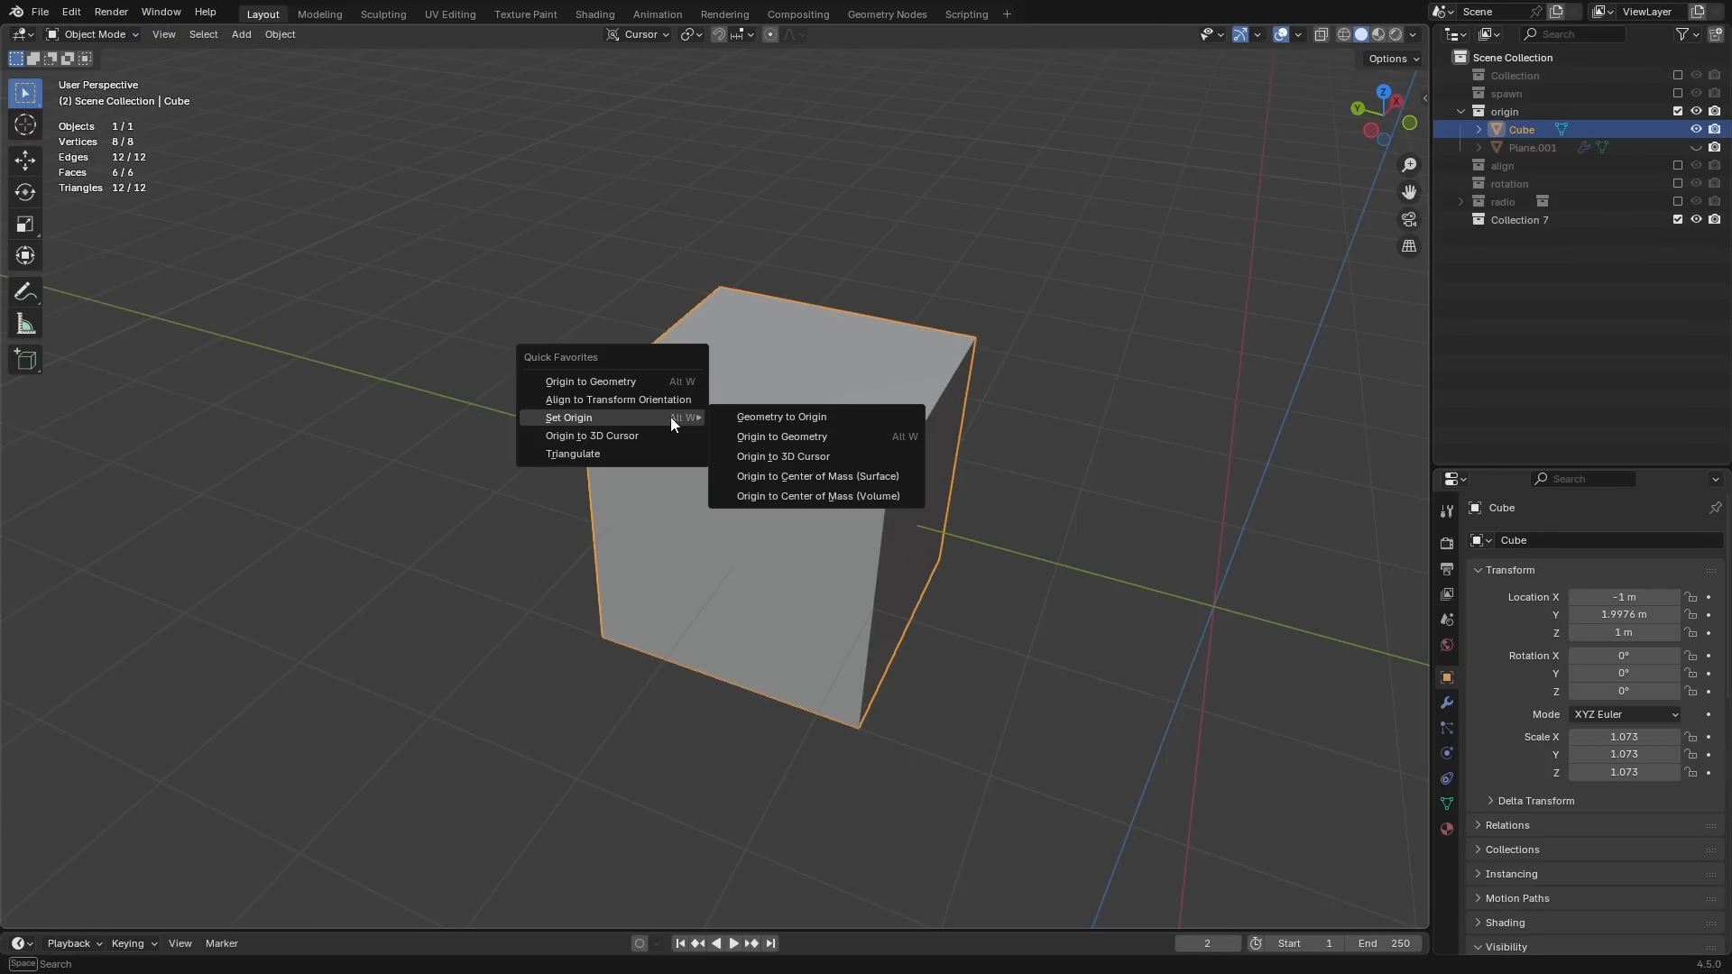
pyautogui.click(658, 435)
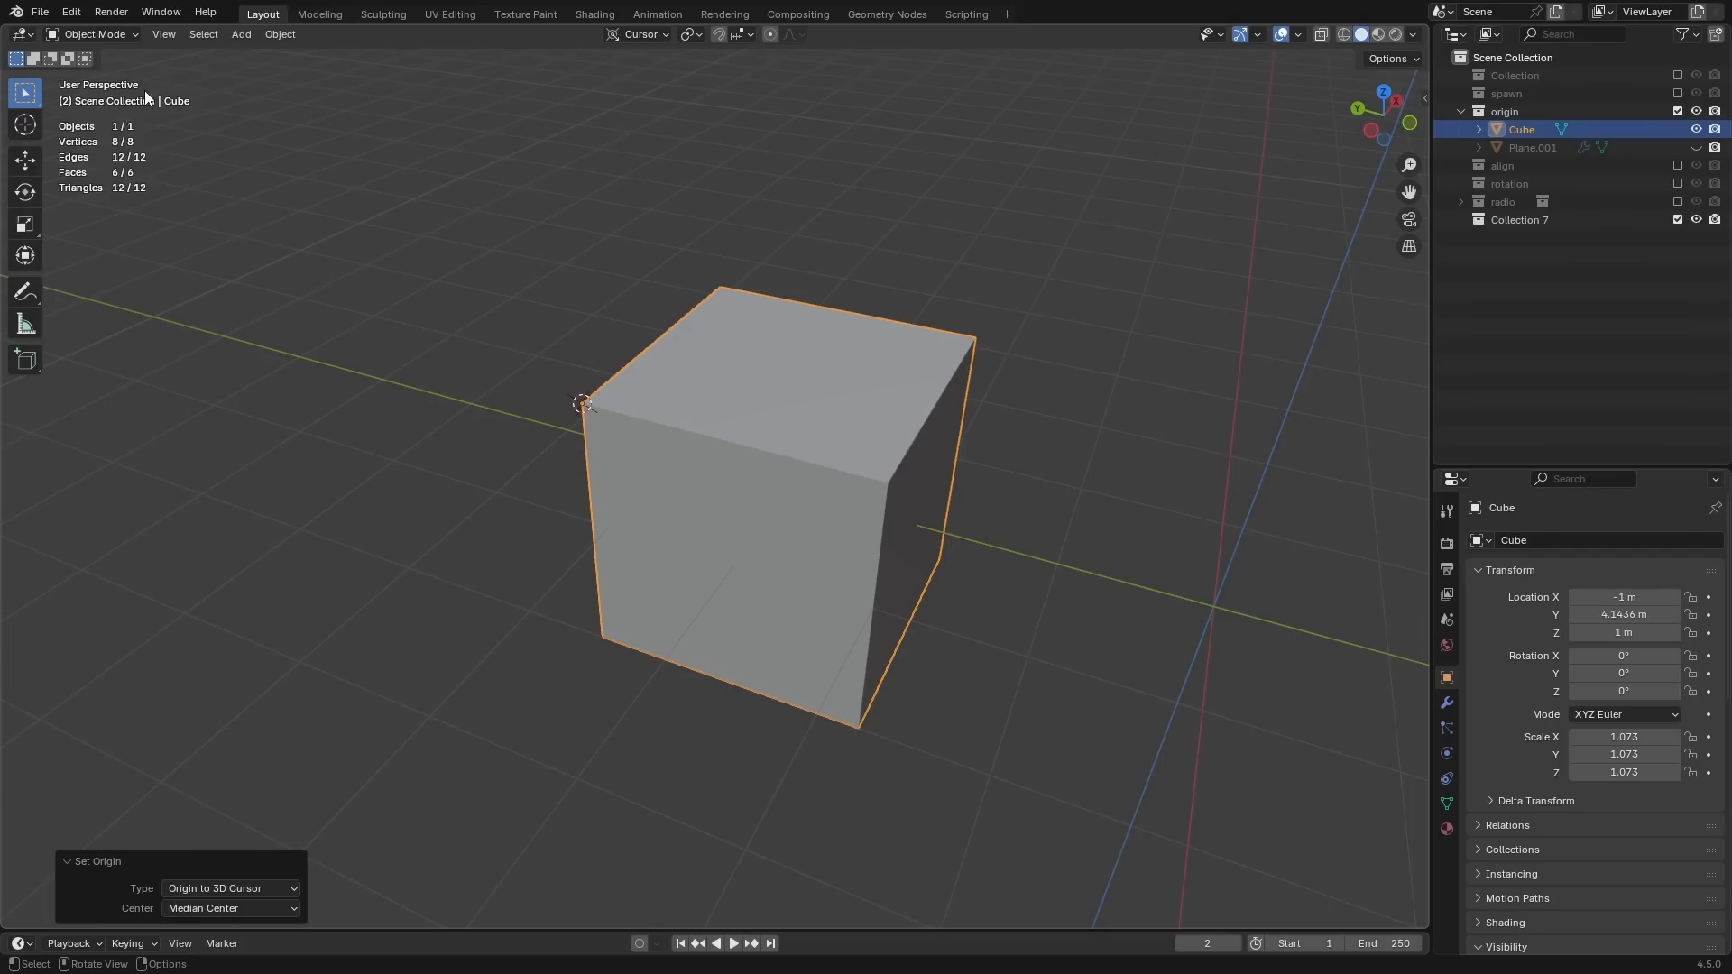
# Step: Examine the Set Origin hotkey in the 3D Viewport Pie Menus add-on preferences
pyautogui.click(71, 12)
pyautogui.click(145, 245)
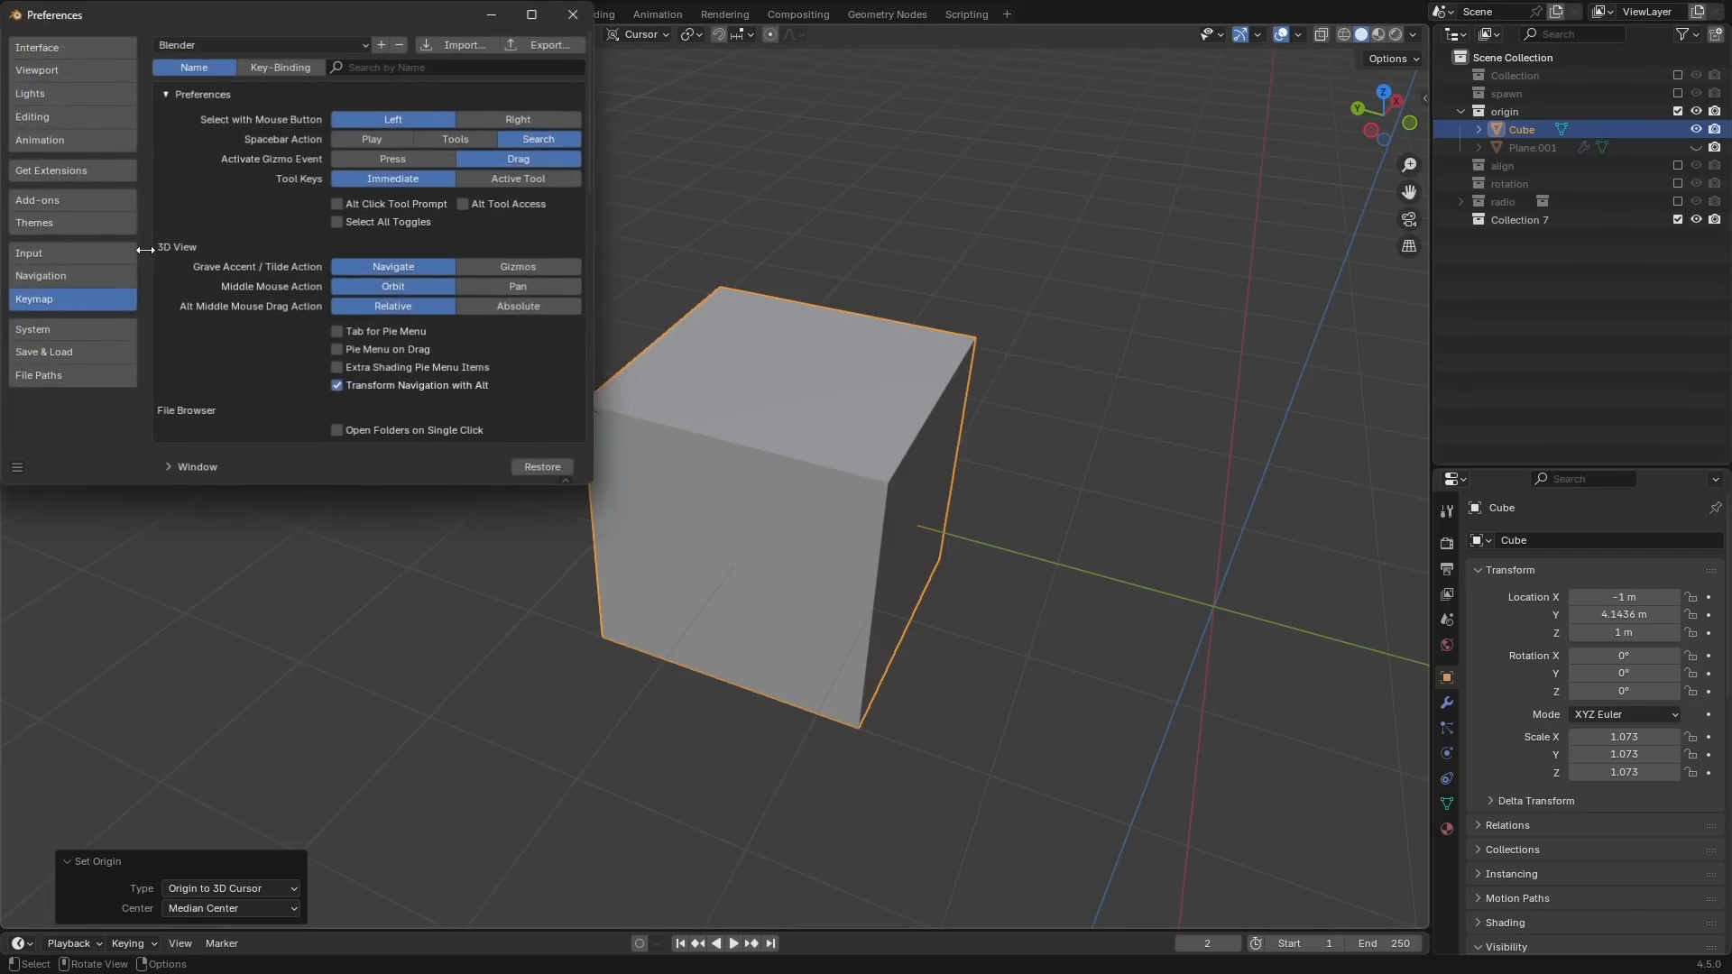
pyautogui.click(97, 172)
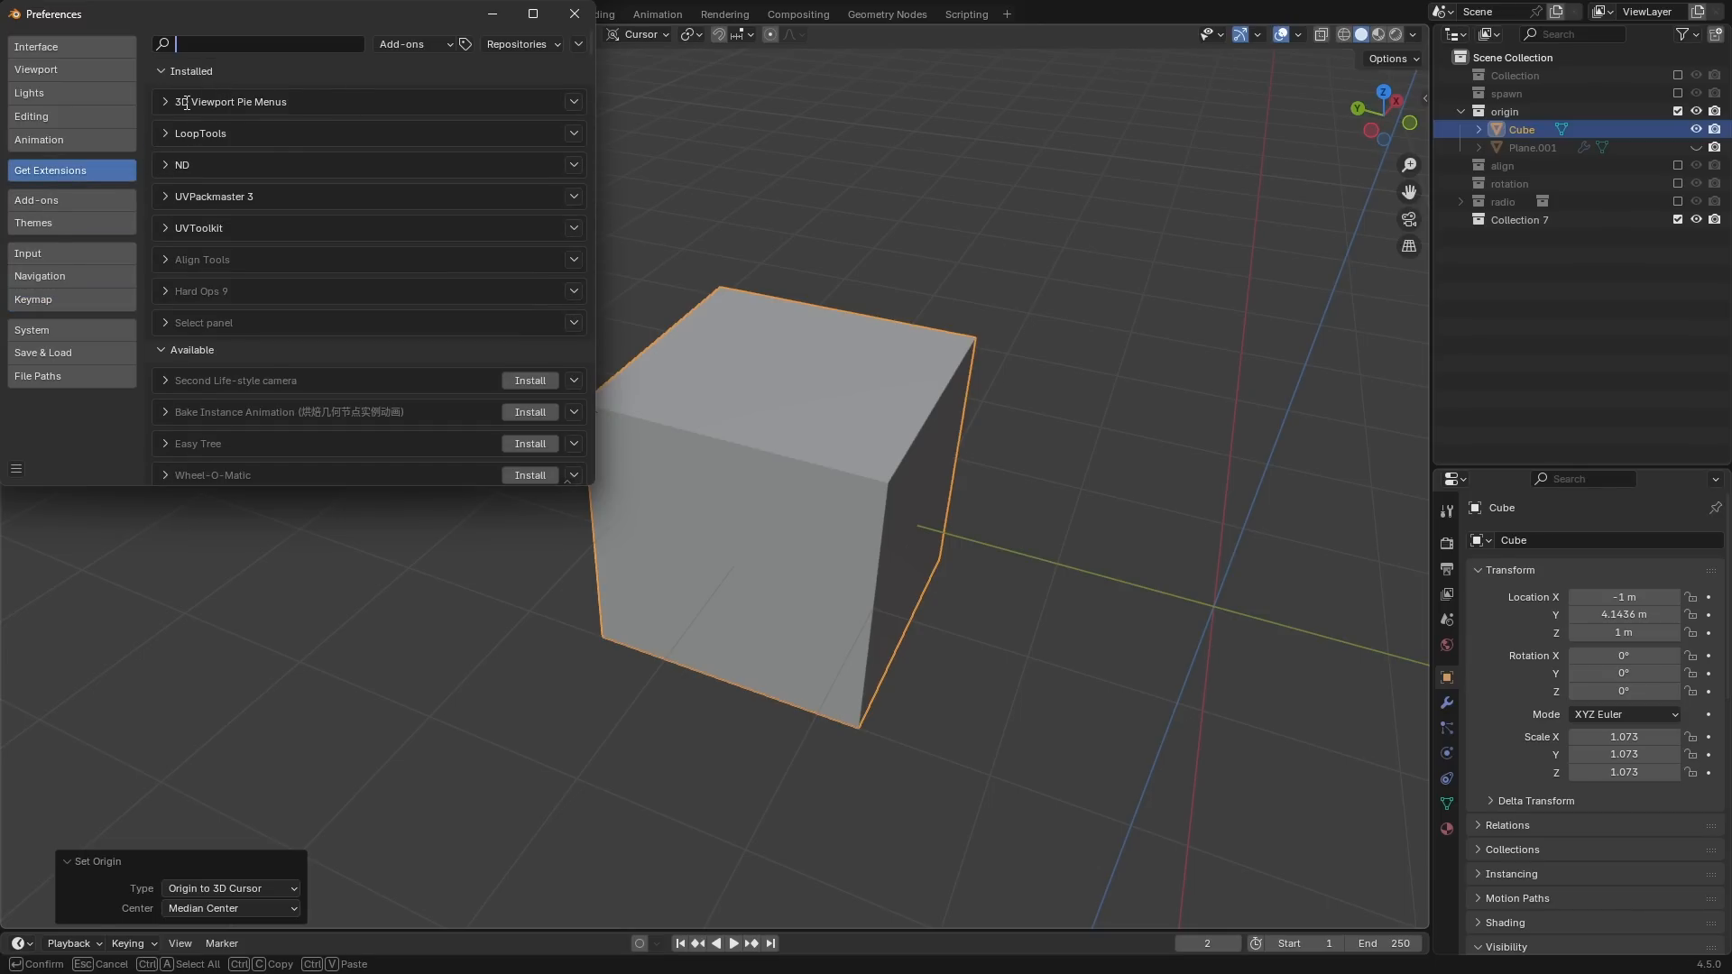
pyautogui.click(53, 196)
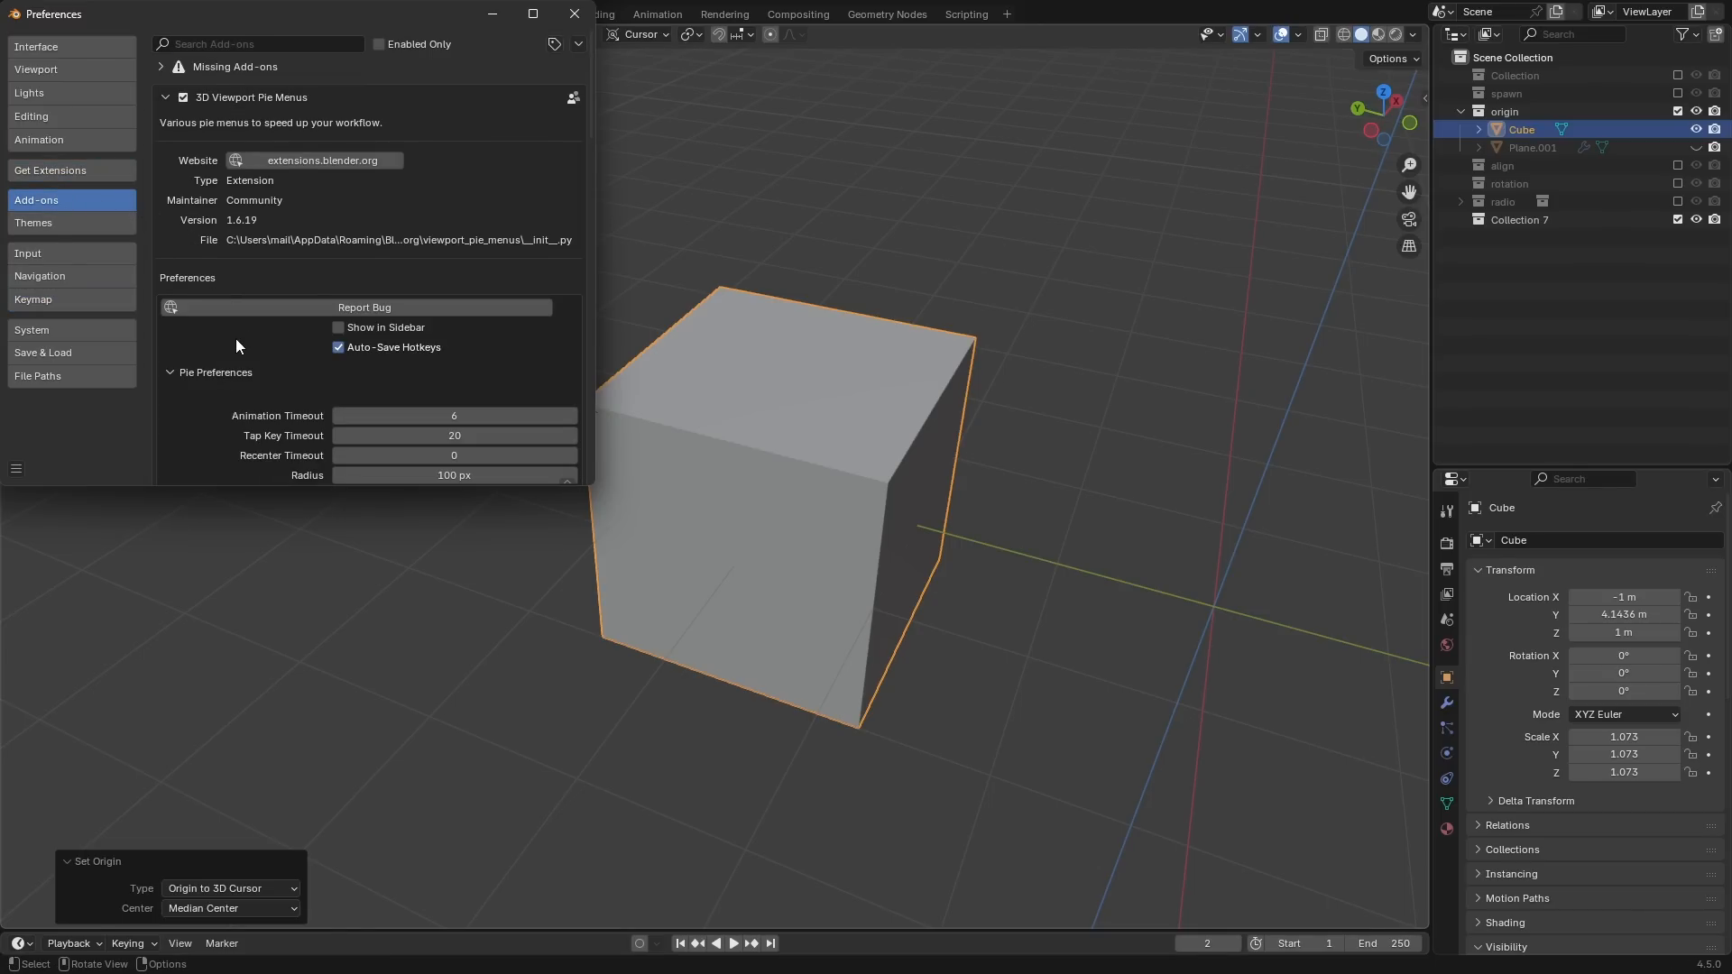
pyautogui.scroll(-10, 236, 338)
pyautogui.scroll(-4, 241, 317)
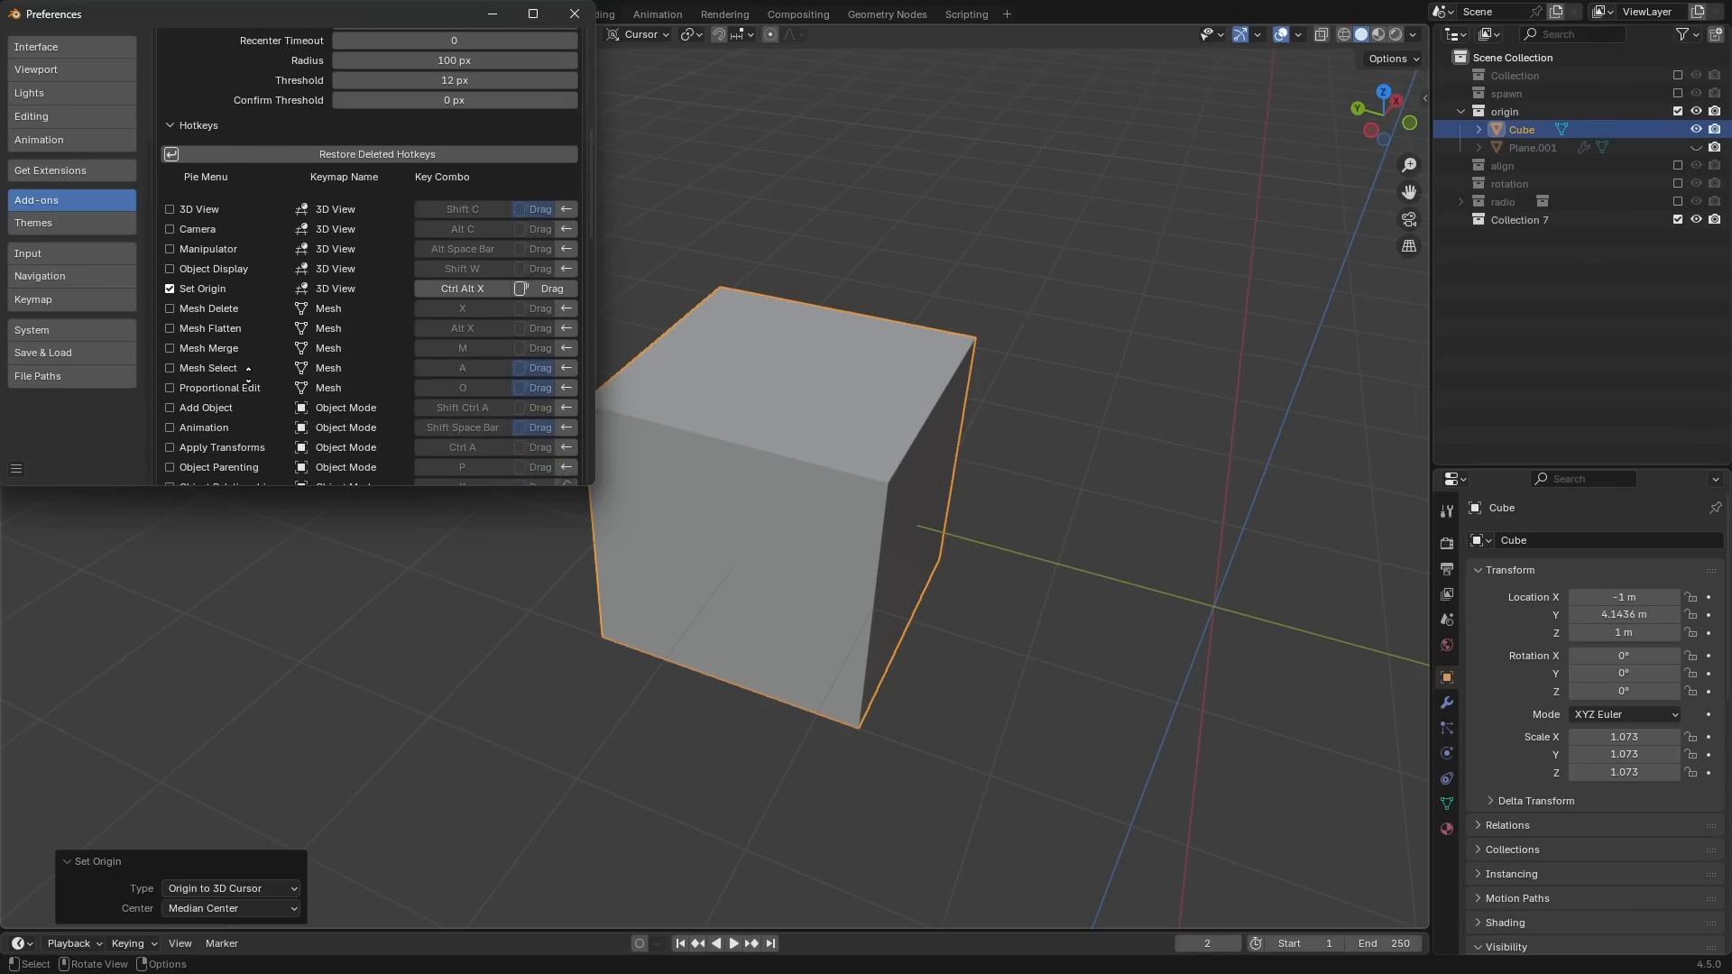
pyautogui.click(573, 13)
# Step: Set the cube's origin to a selected top vertex with Origin to Selection, repeating it for the back-left top vertex
pyautogui.press('Tab')
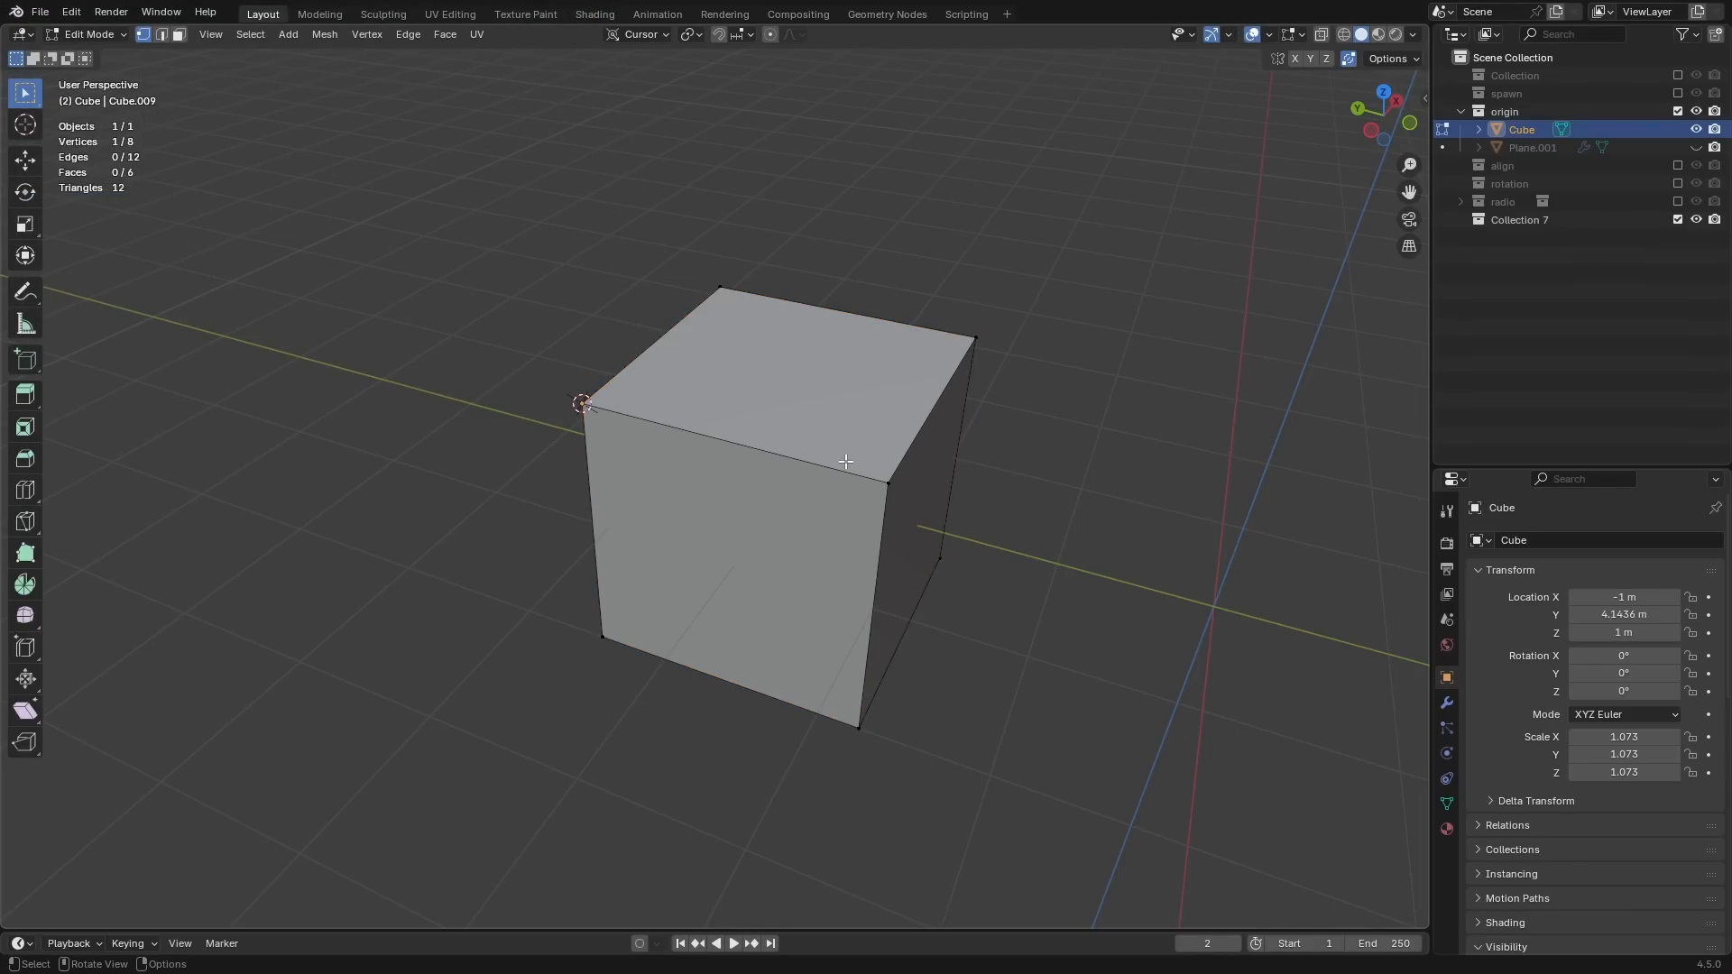
pyautogui.hotkey('shift', 'ctrl', 'c')
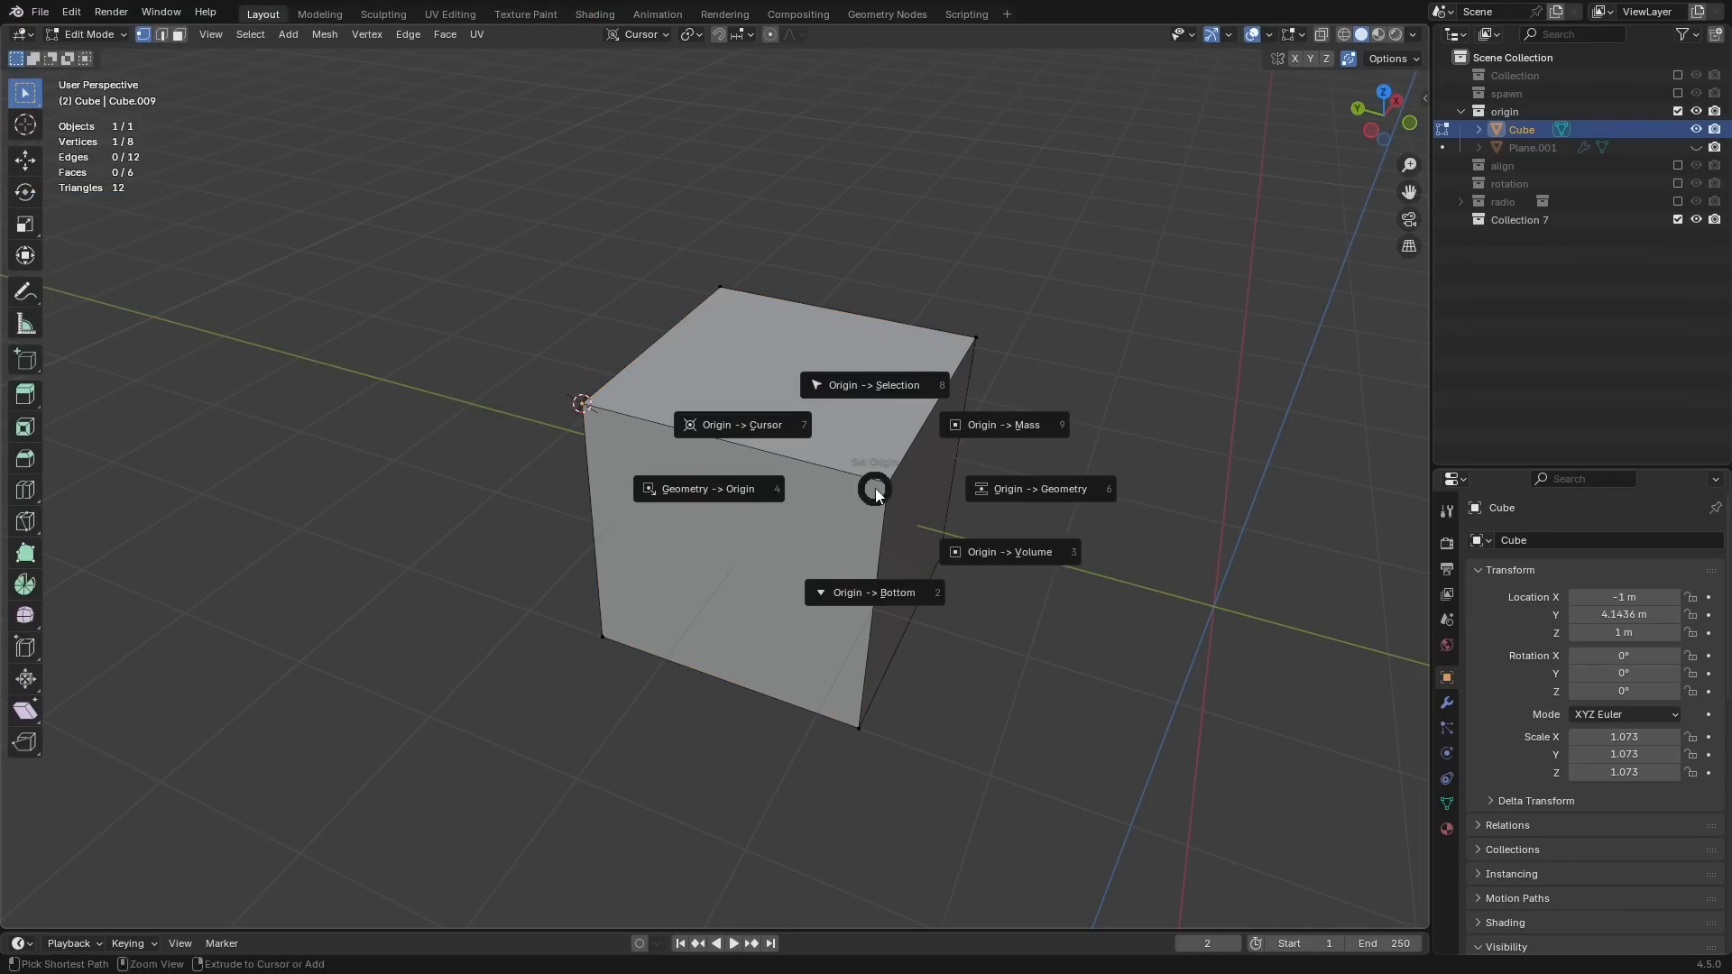
pyautogui.click(868, 385)
pyautogui.click(719, 309)
pyautogui.hotkey('shift', 'ctrl', 'c')
pyautogui.click(774, 330)
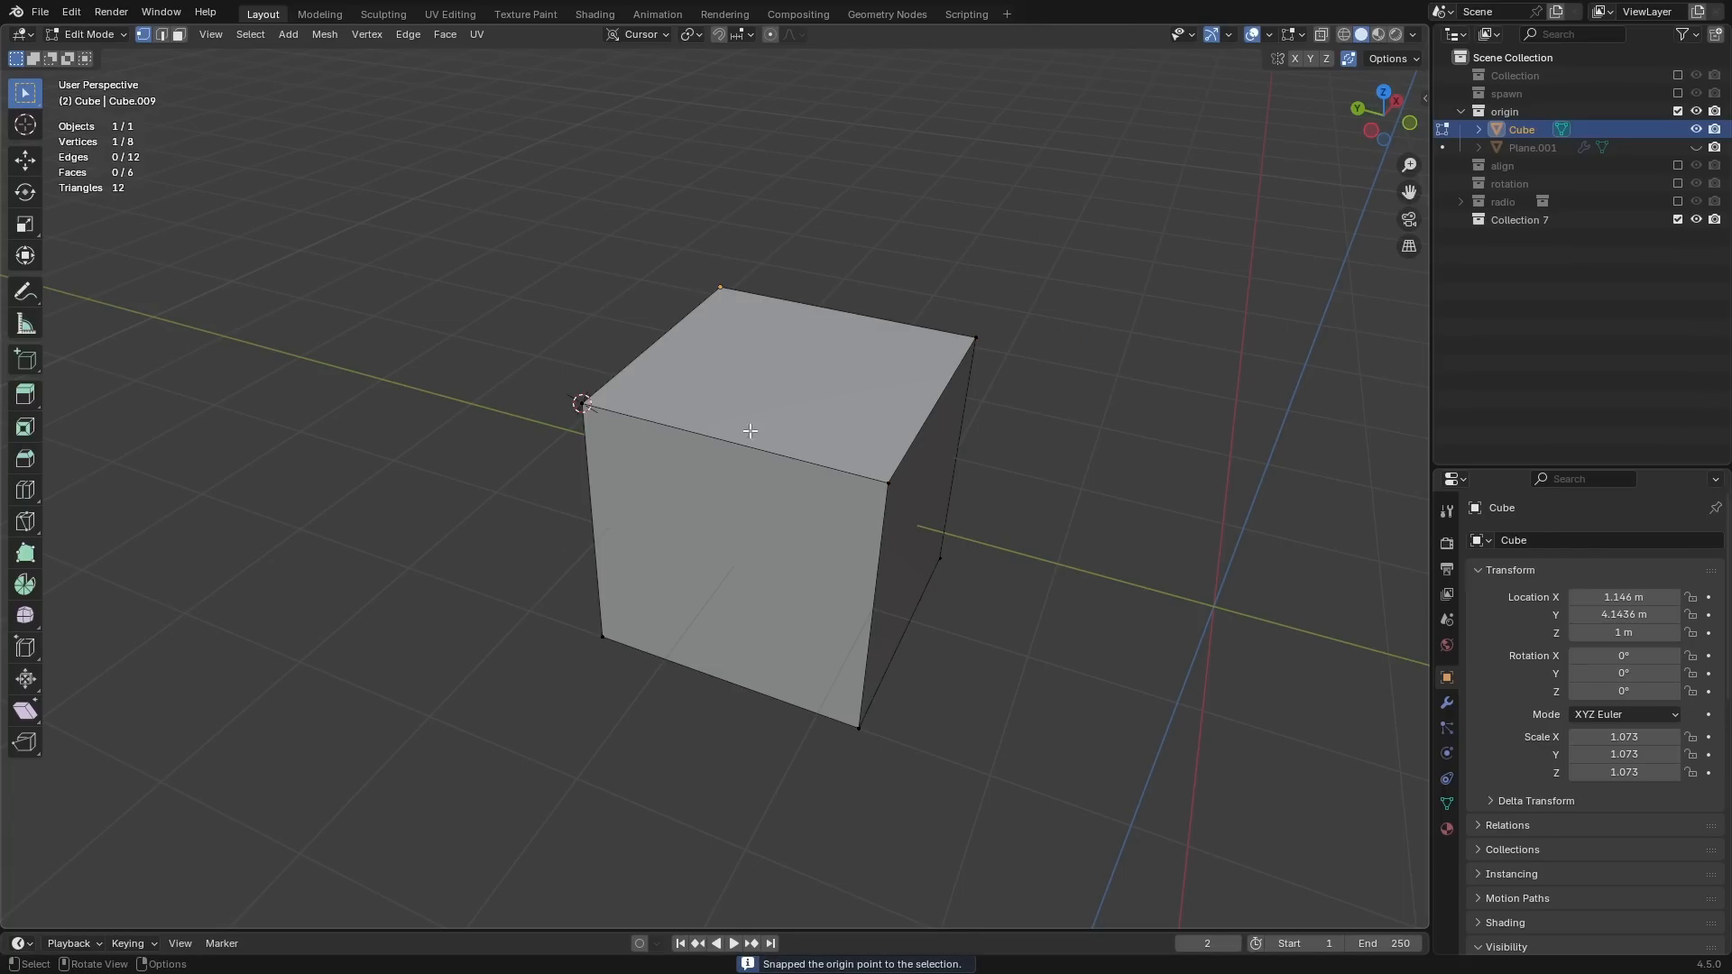
# Step: Apply two further Set Origin placements to the cube and return to Object Mode
pyautogui.hotkey('shift', 'ctrl', 'c')
pyautogui.click(883, 606)
pyautogui.hotkey('shift', 'ctrl', 'c')
pyautogui.click(965, 402)
pyautogui.press('Tab')
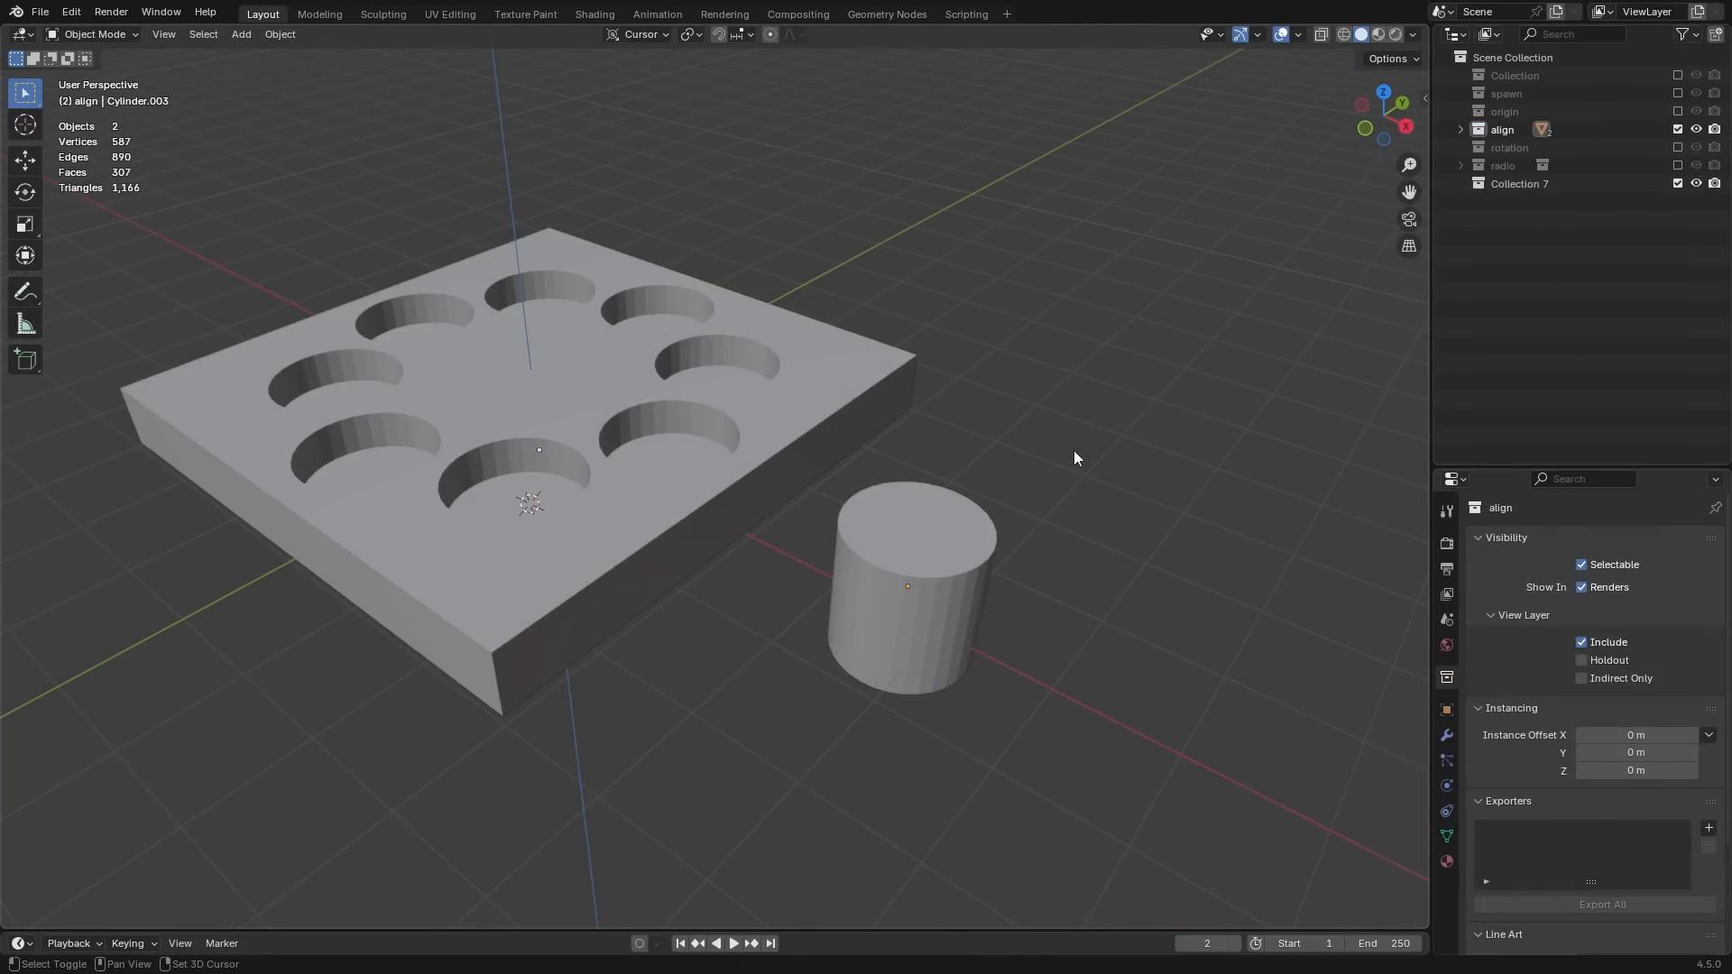
# Step: Add a cube and move it about 3.87 m in X, 4.03 m in Y and 0.86 m in Z
pyautogui.hotkey('shift', 'a')
pyautogui.moveTo(1073, 451)
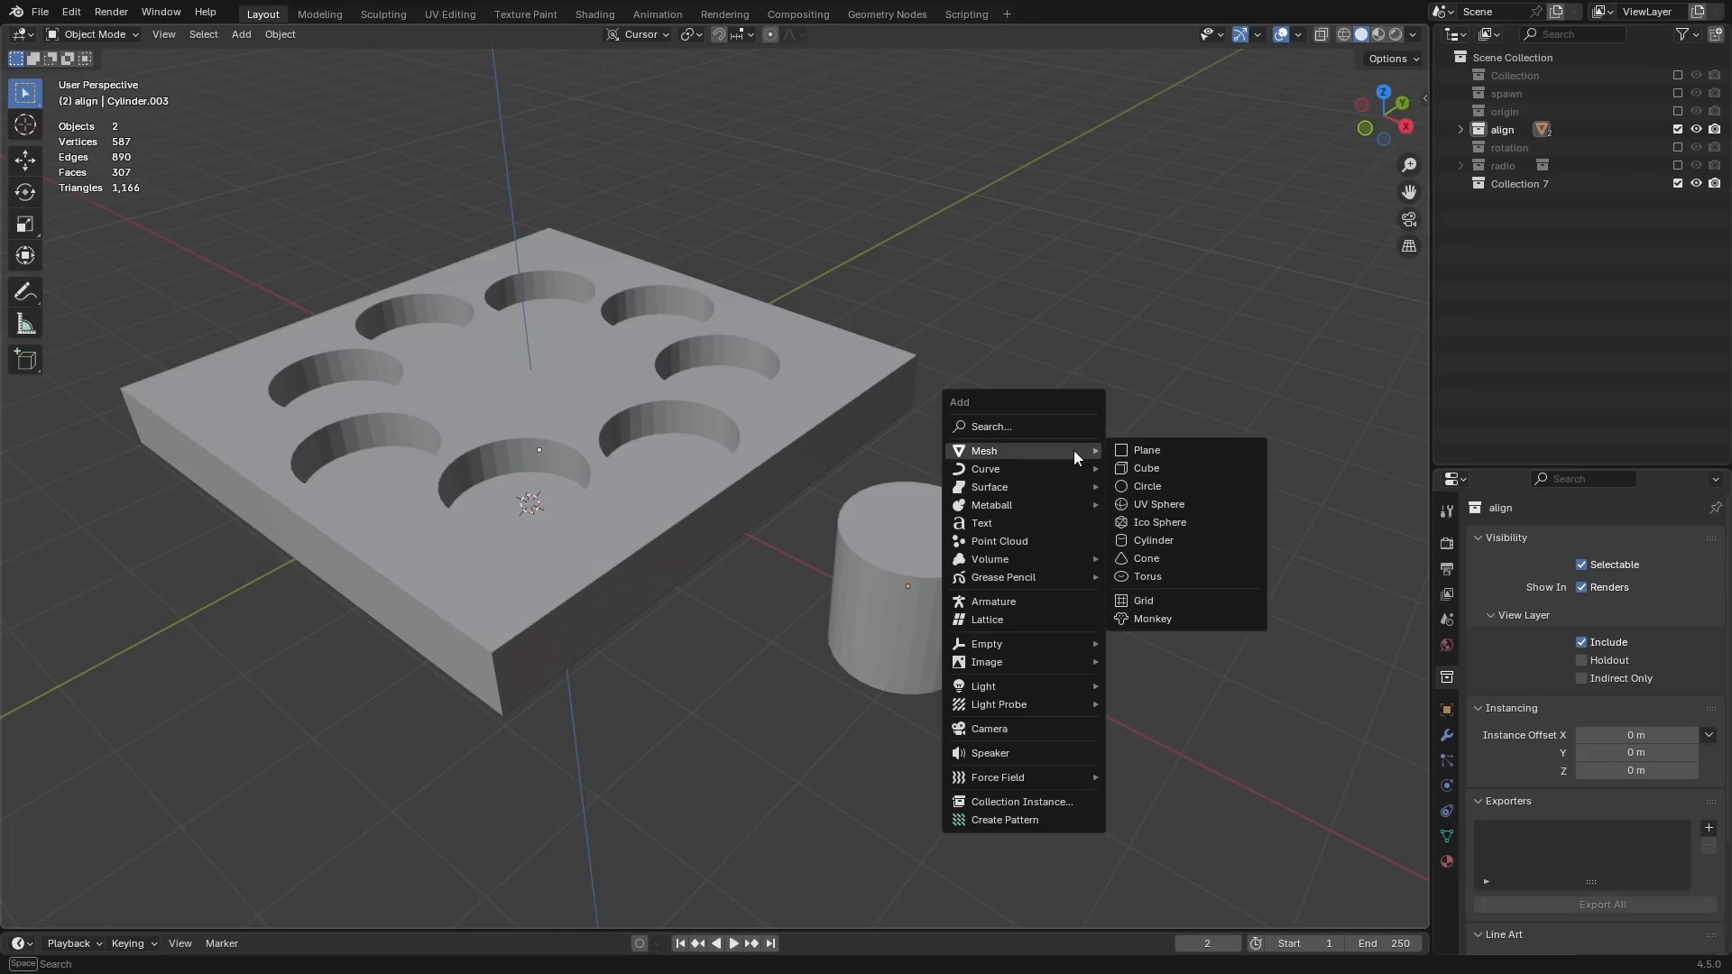
pyautogui.click(1171, 476)
pyautogui.press('g')
pyautogui.click(1012, 527)
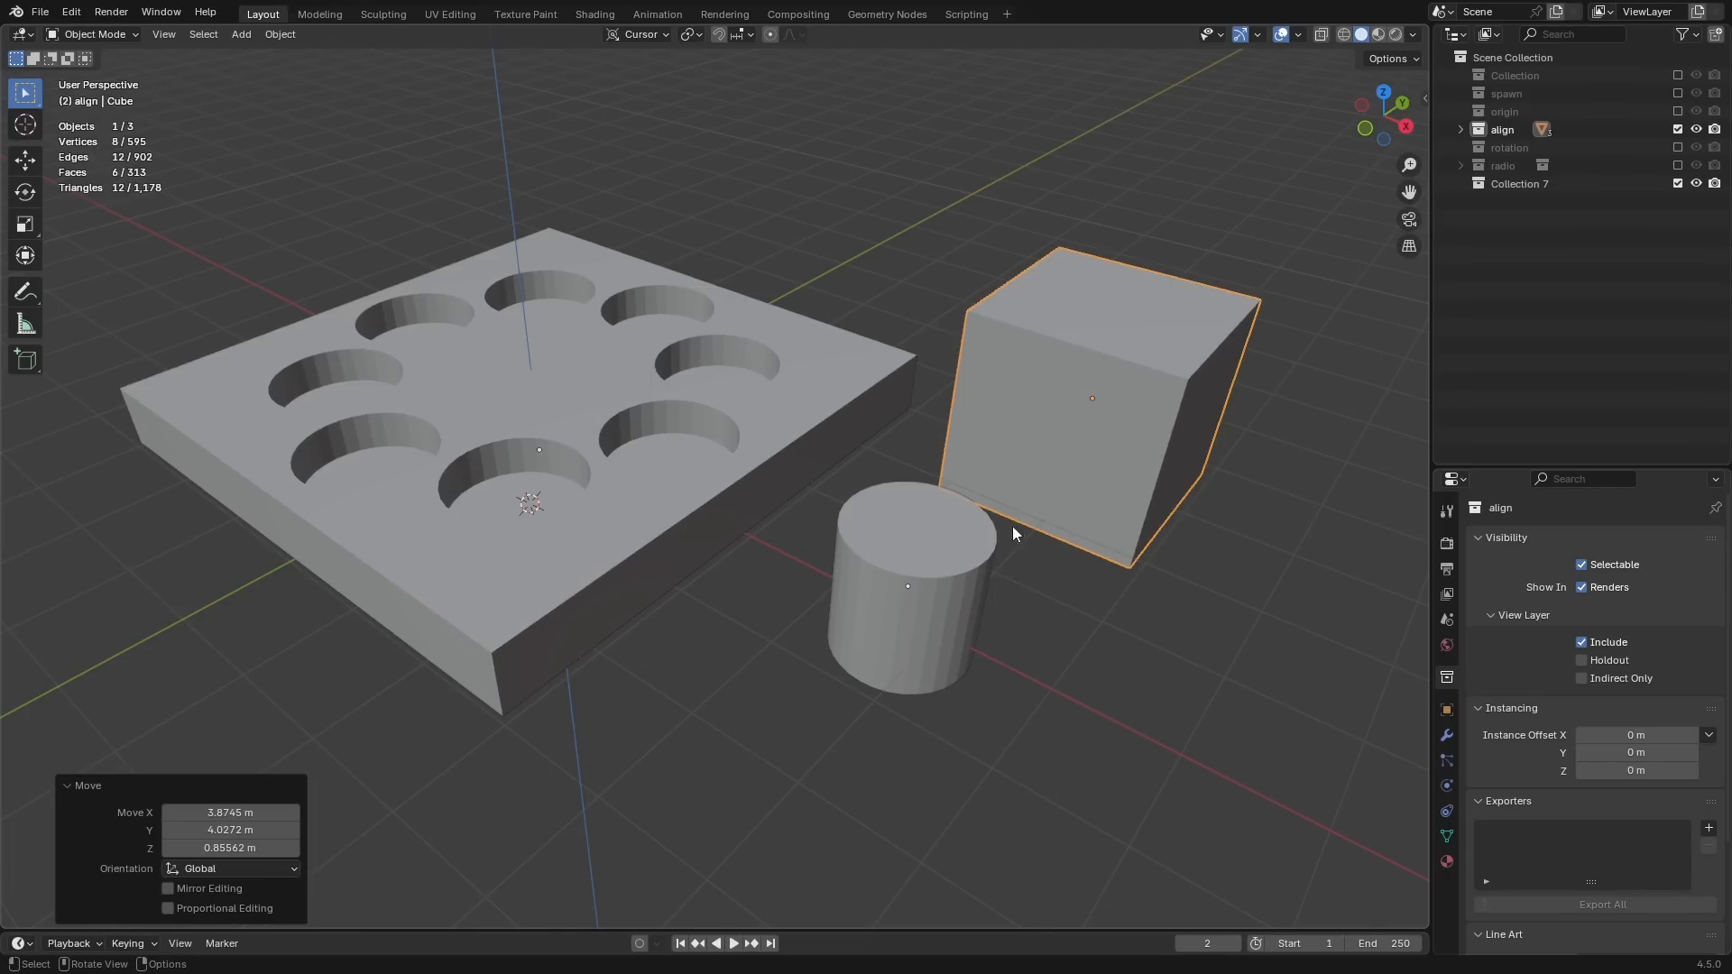
# Step: Snap the cylinder to the cube's position with Selection to Active, keeping the cube as the active object
pyautogui.click(884, 559)
pyautogui.moveTo(935, 500); pyautogui.dragTo(922, 482, button='middle')
pyautogui.click(1042, 364)
pyautogui.keyDown('shift'); pyautogui.moveTo(1042, 359); pyautogui.dragTo(947, 375, button='middle'); pyautogui.keyUp('shift')
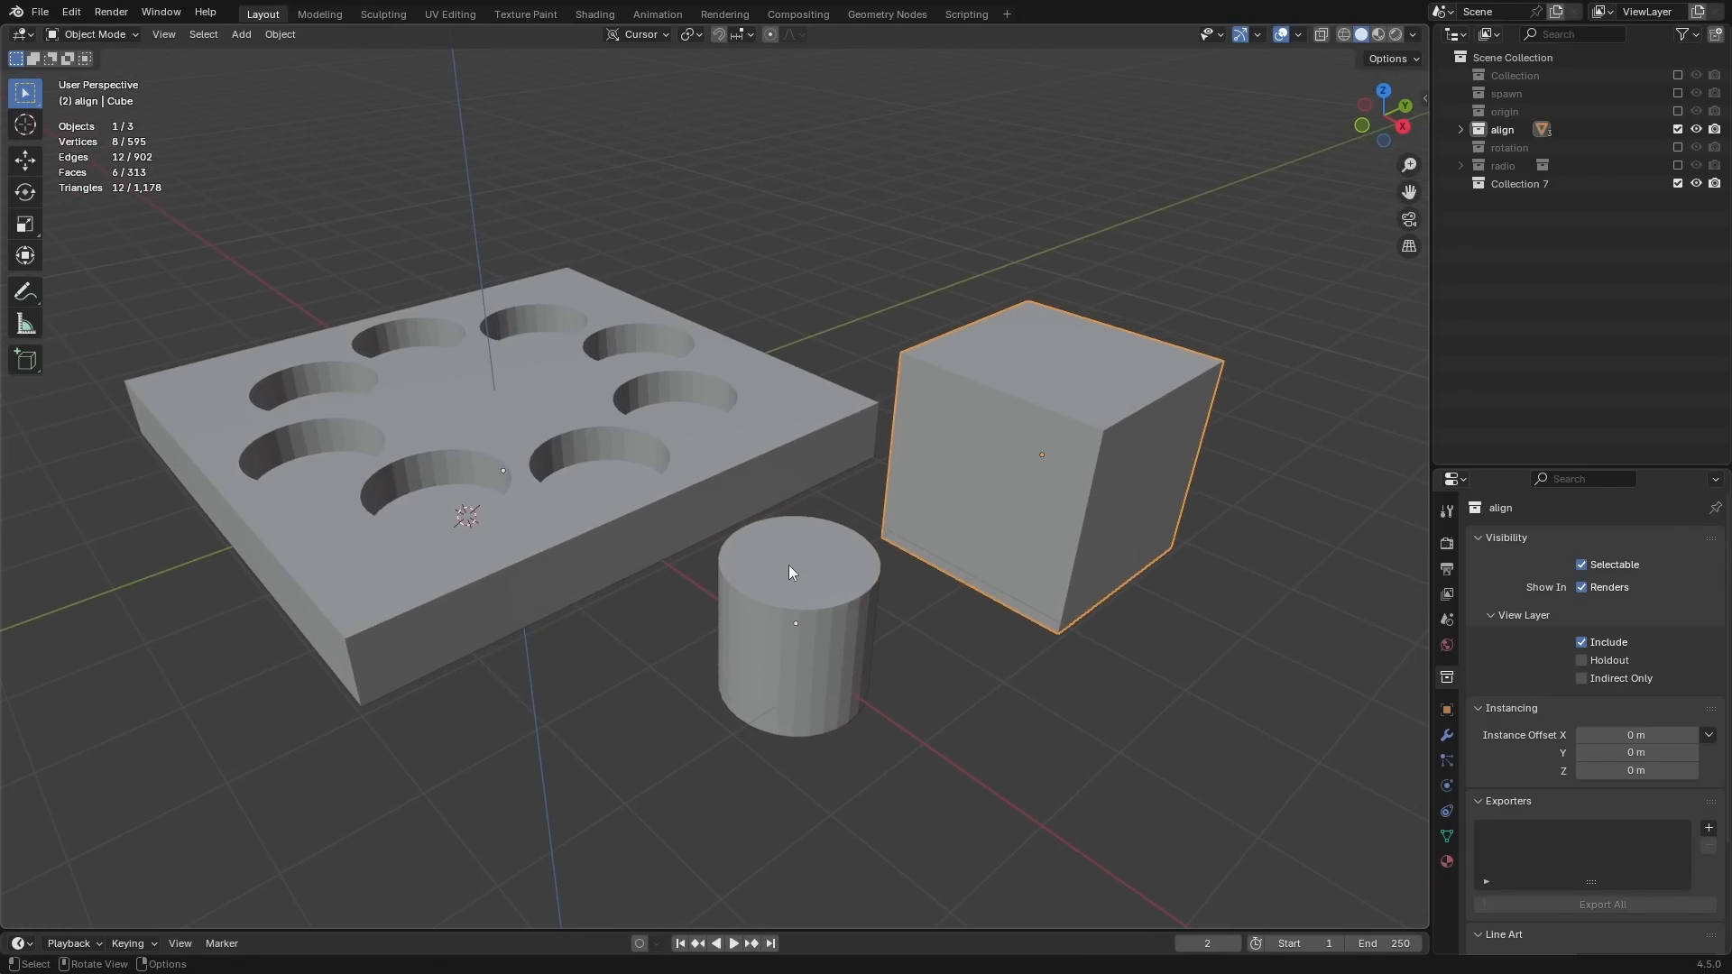
pyautogui.click(792, 582)
pyautogui.keyDown('shift'); pyautogui.click(982, 439); pyautogui.keyUp('shift')
pyautogui.click(785, 606)
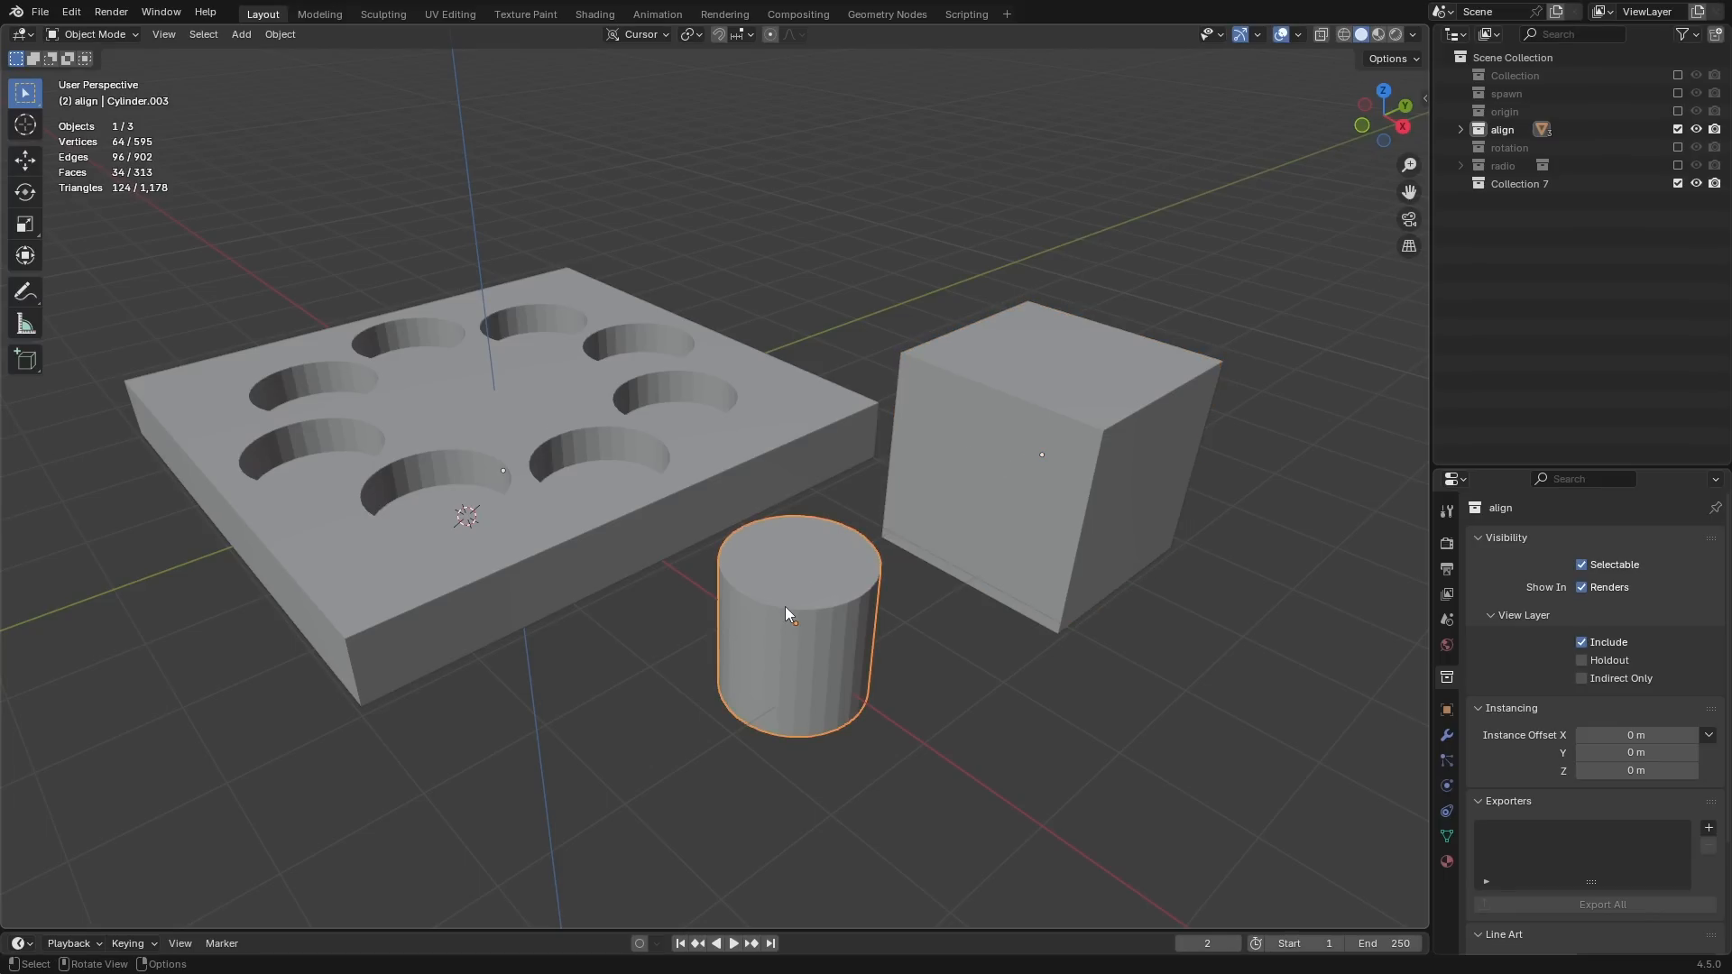
pyautogui.keyDown('shift'); pyautogui.click(1014, 409); pyautogui.keyUp('shift')
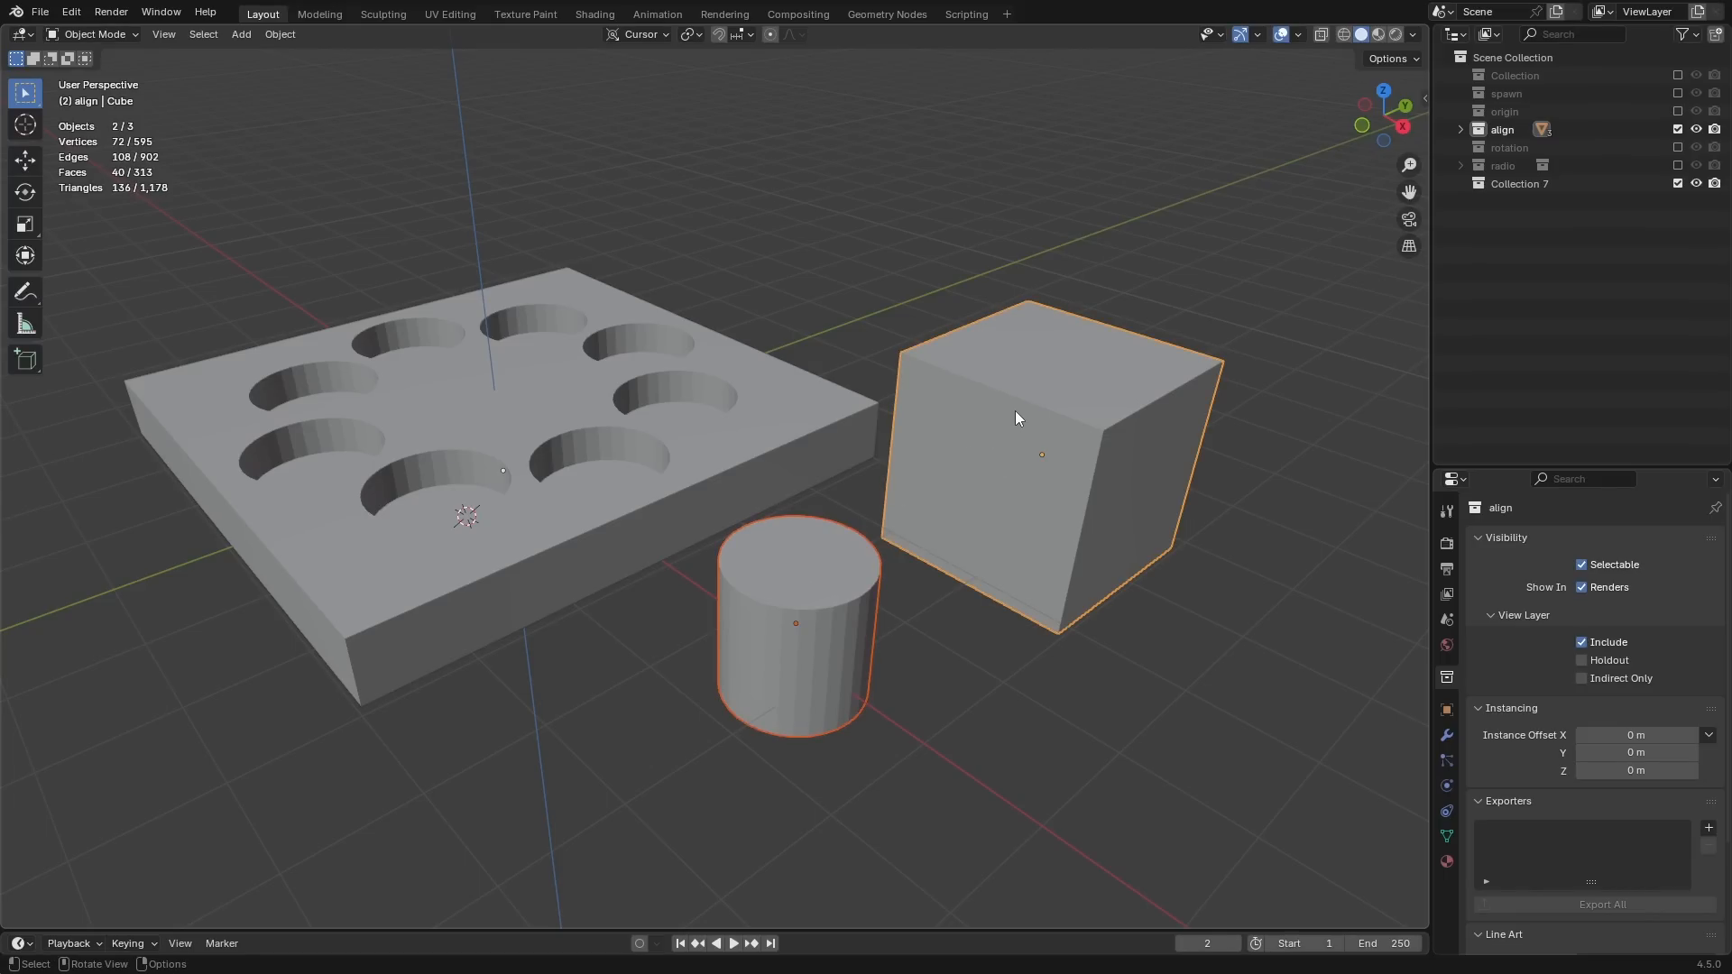
pyautogui.hotkey('shift', 's')
pyautogui.click(1074, 361)
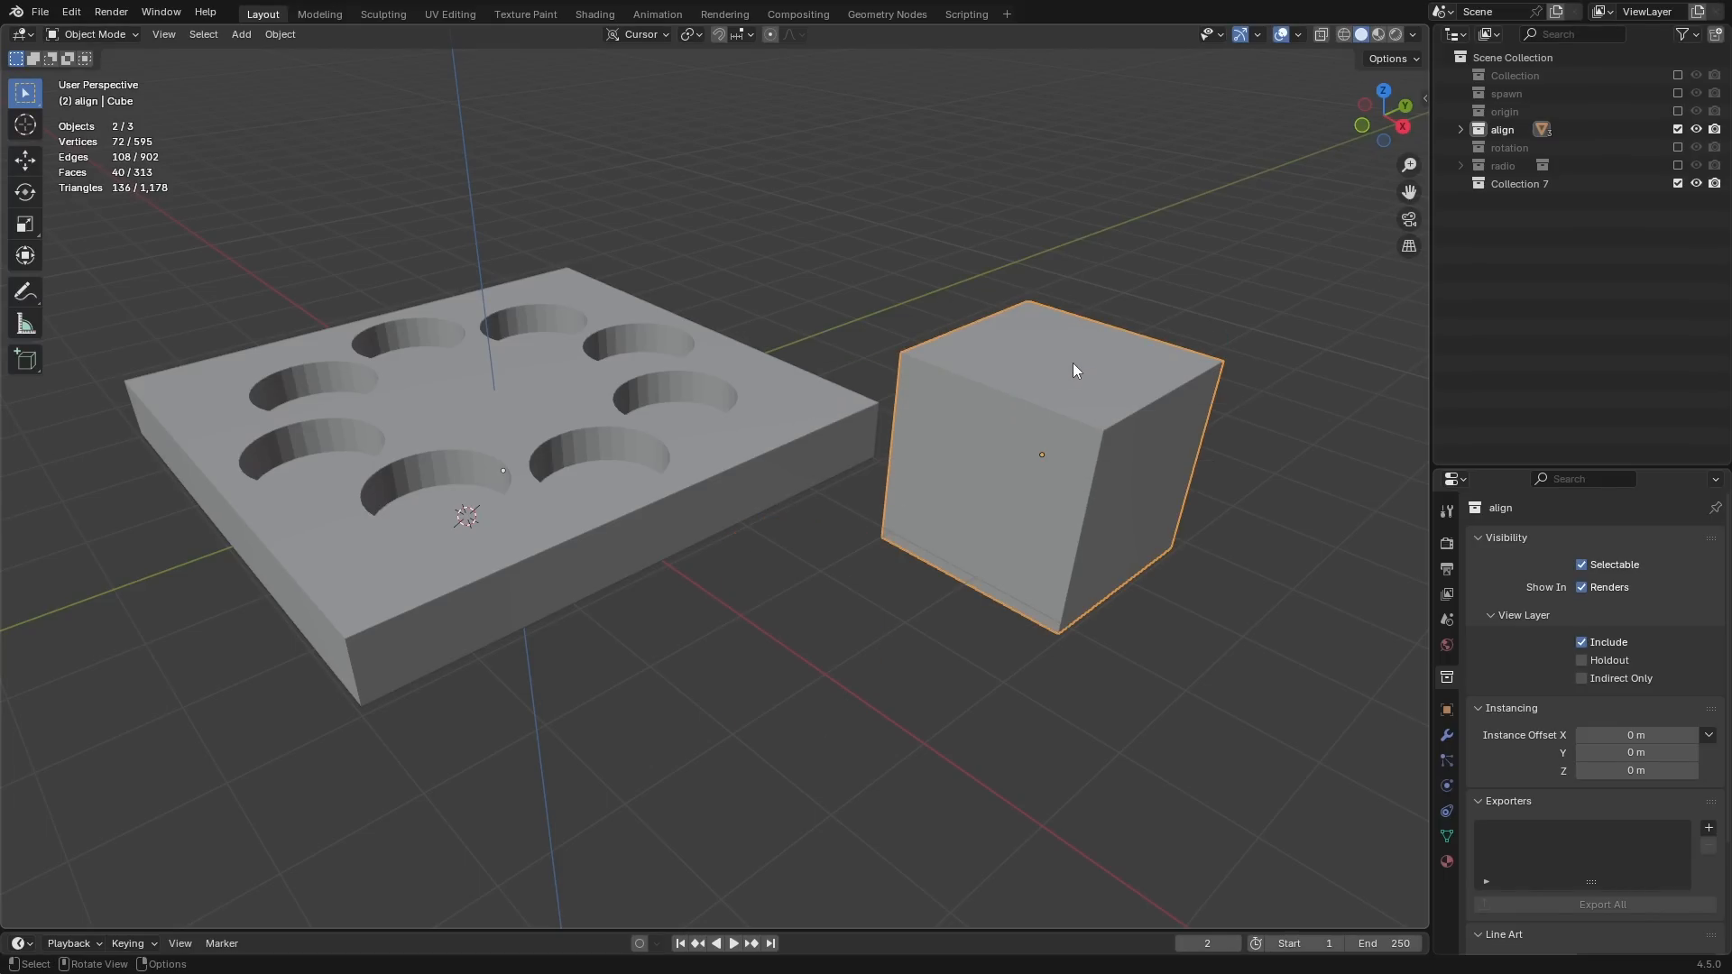
# Step: Check the overlapping objects in wireframe shading and undo the cylinder's snap to the cube
pyautogui.hotkey('shift', 'z')
pyautogui.hotkey('shift', 'z')
pyautogui.hotkey('ctrl', 'z')
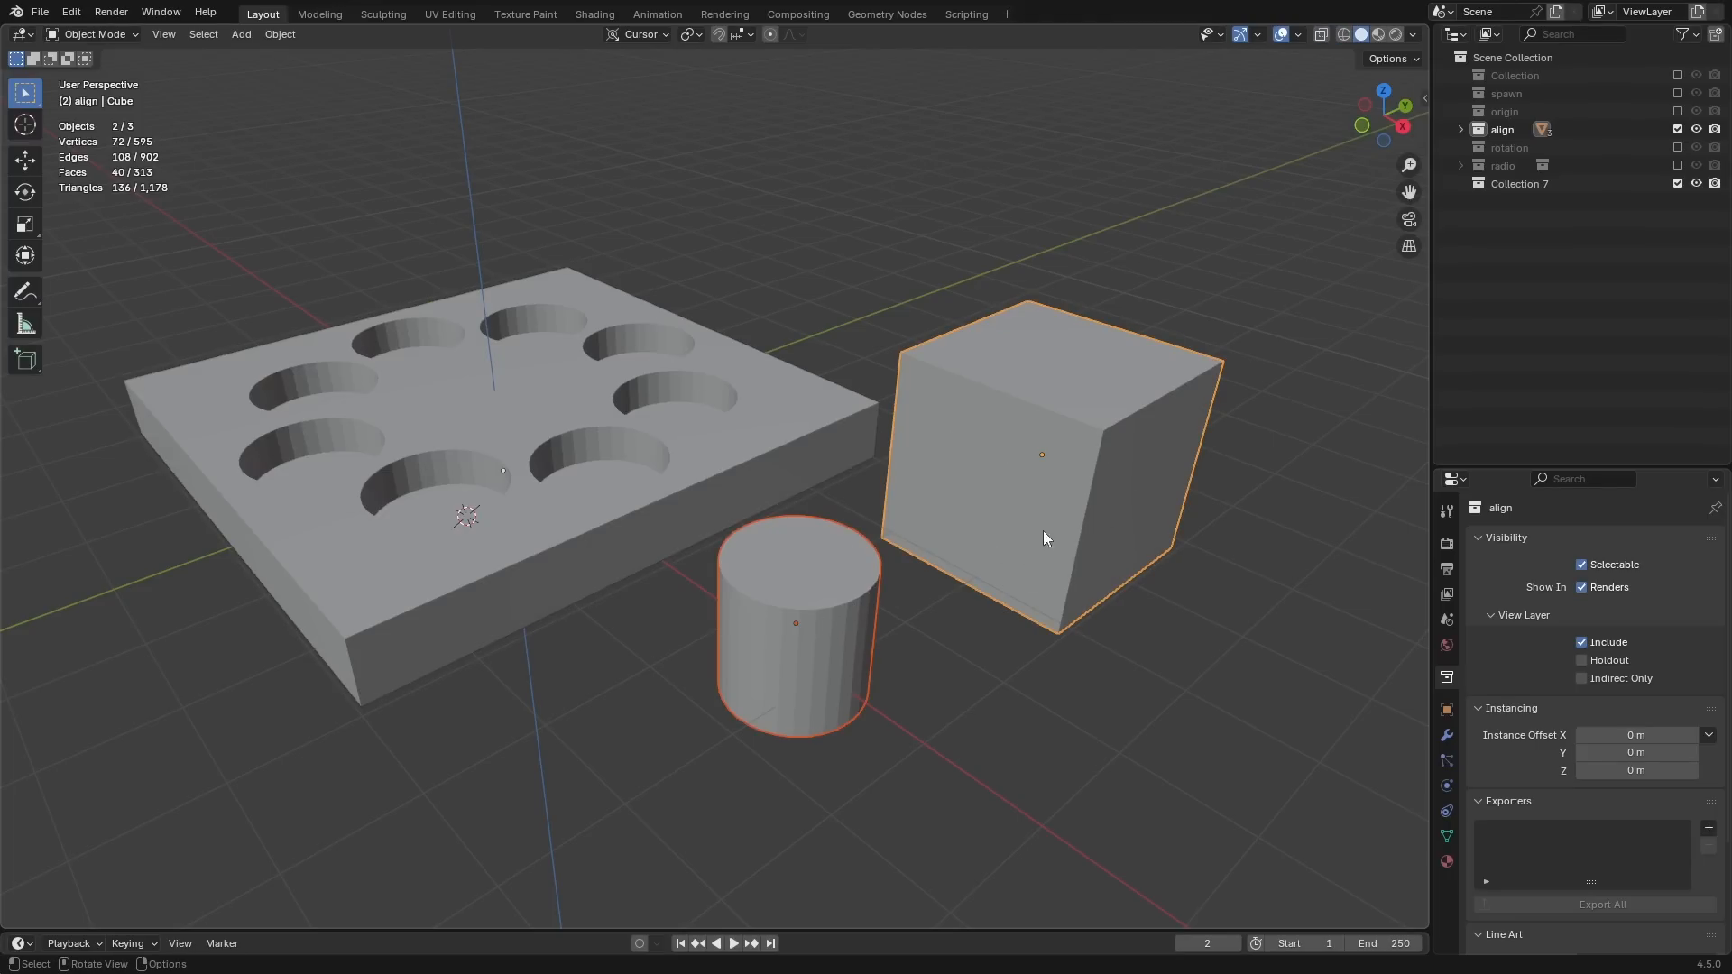
# Step: Snap the 3D cursor to the cube's front top vertex in Edit Mode
pyautogui.keyDown('shift'); pyautogui.moveTo(1052, 453); pyautogui.dragTo(1010, 452, button='middle'); pyautogui.keyUp('shift')
pyautogui.click(1010, 455)
pyautogui.press('Tab')
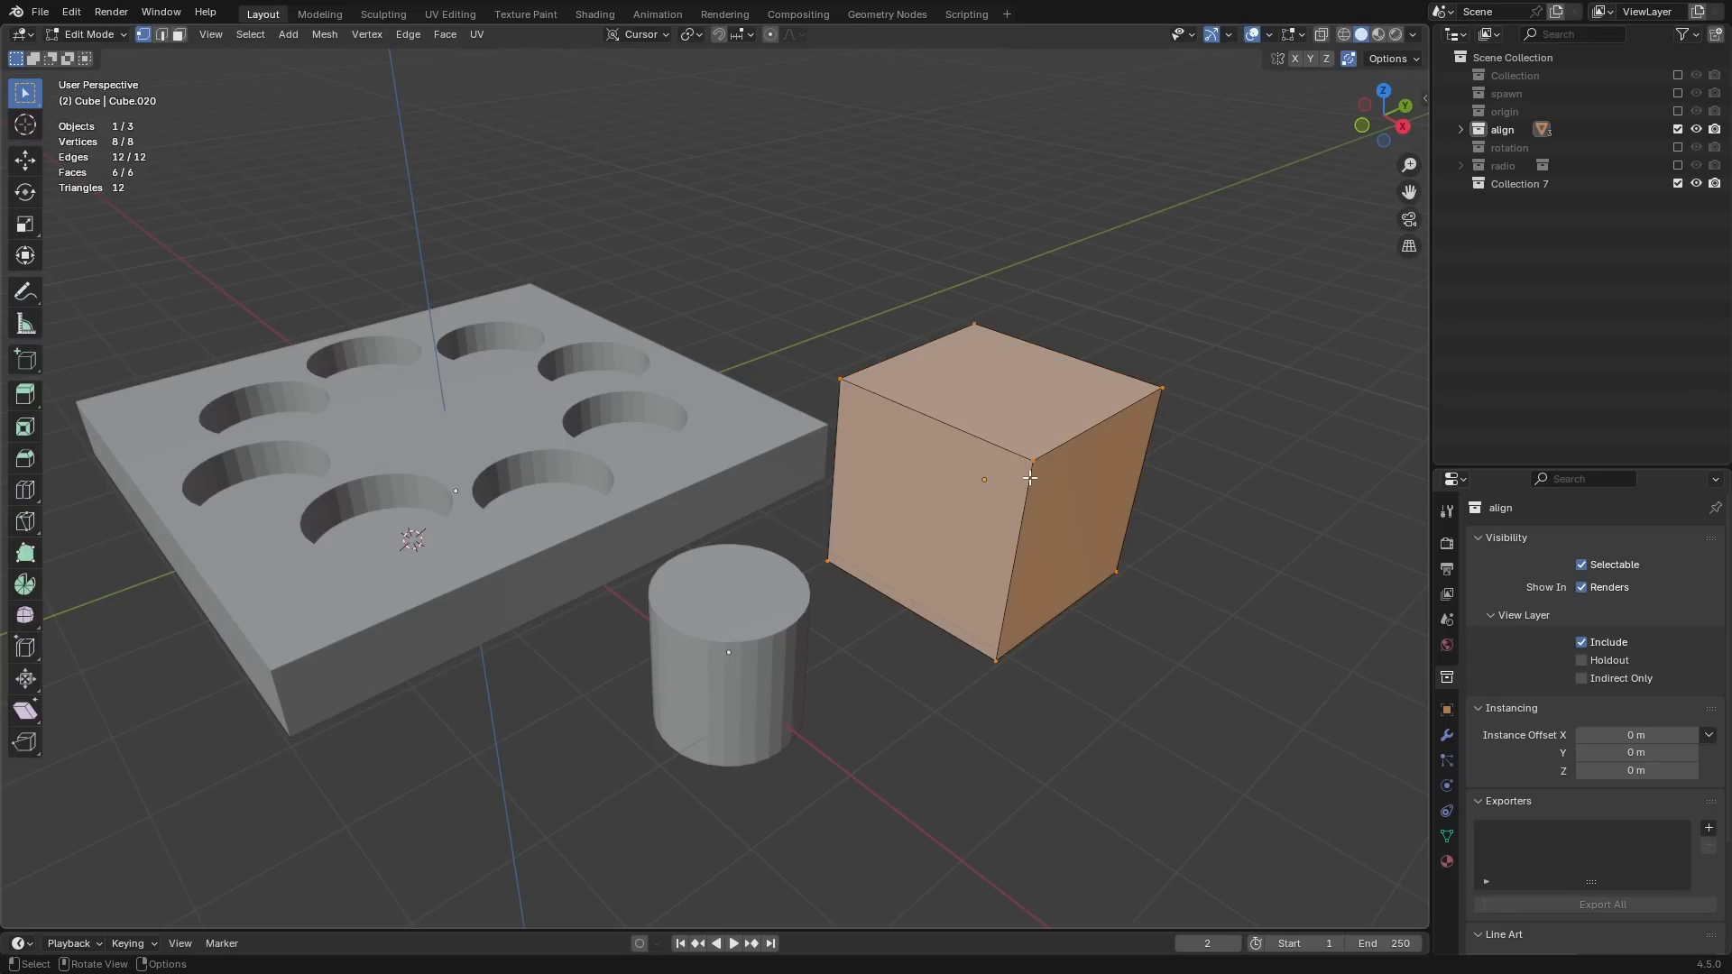
pyautogui.click(1034, 464)
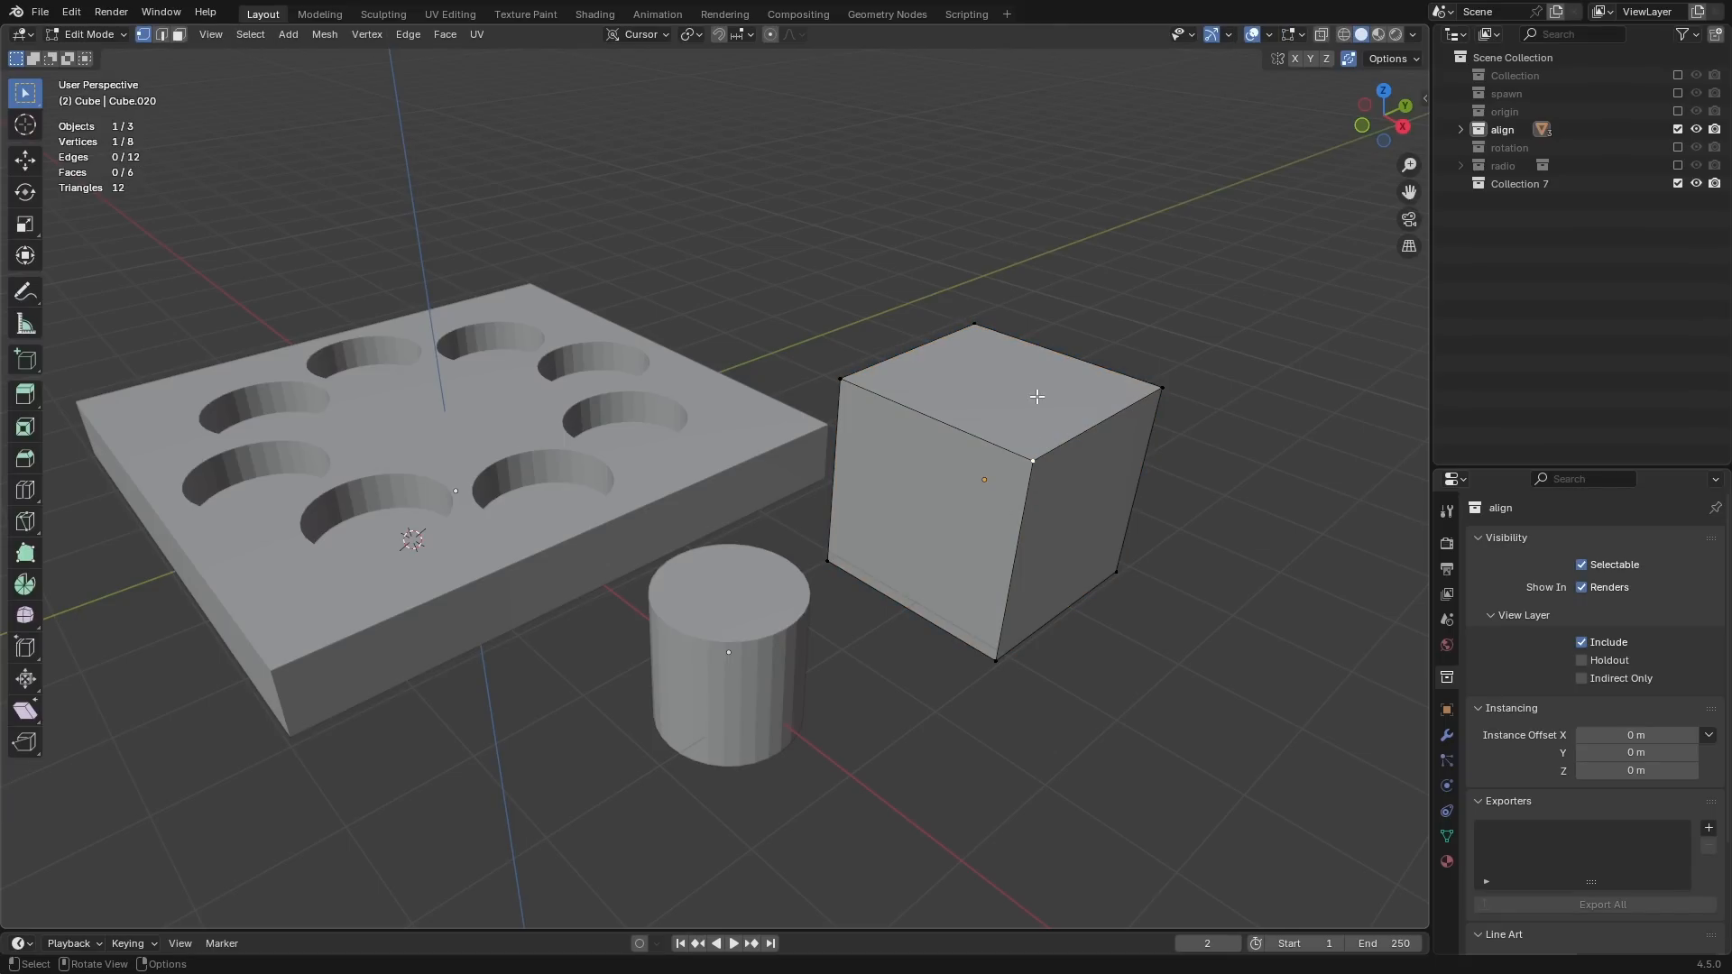
pyautogui.hotkey('shift', 's')
pyautogui.click(1002, 522)
# Step: Snap the cylinder to the 3D cursor at the cube's front top corner in Object Mode
pyautogui.press('Tab')
pyautogui.click(762, 608)
pyautogui.hotkey('shift', 's')
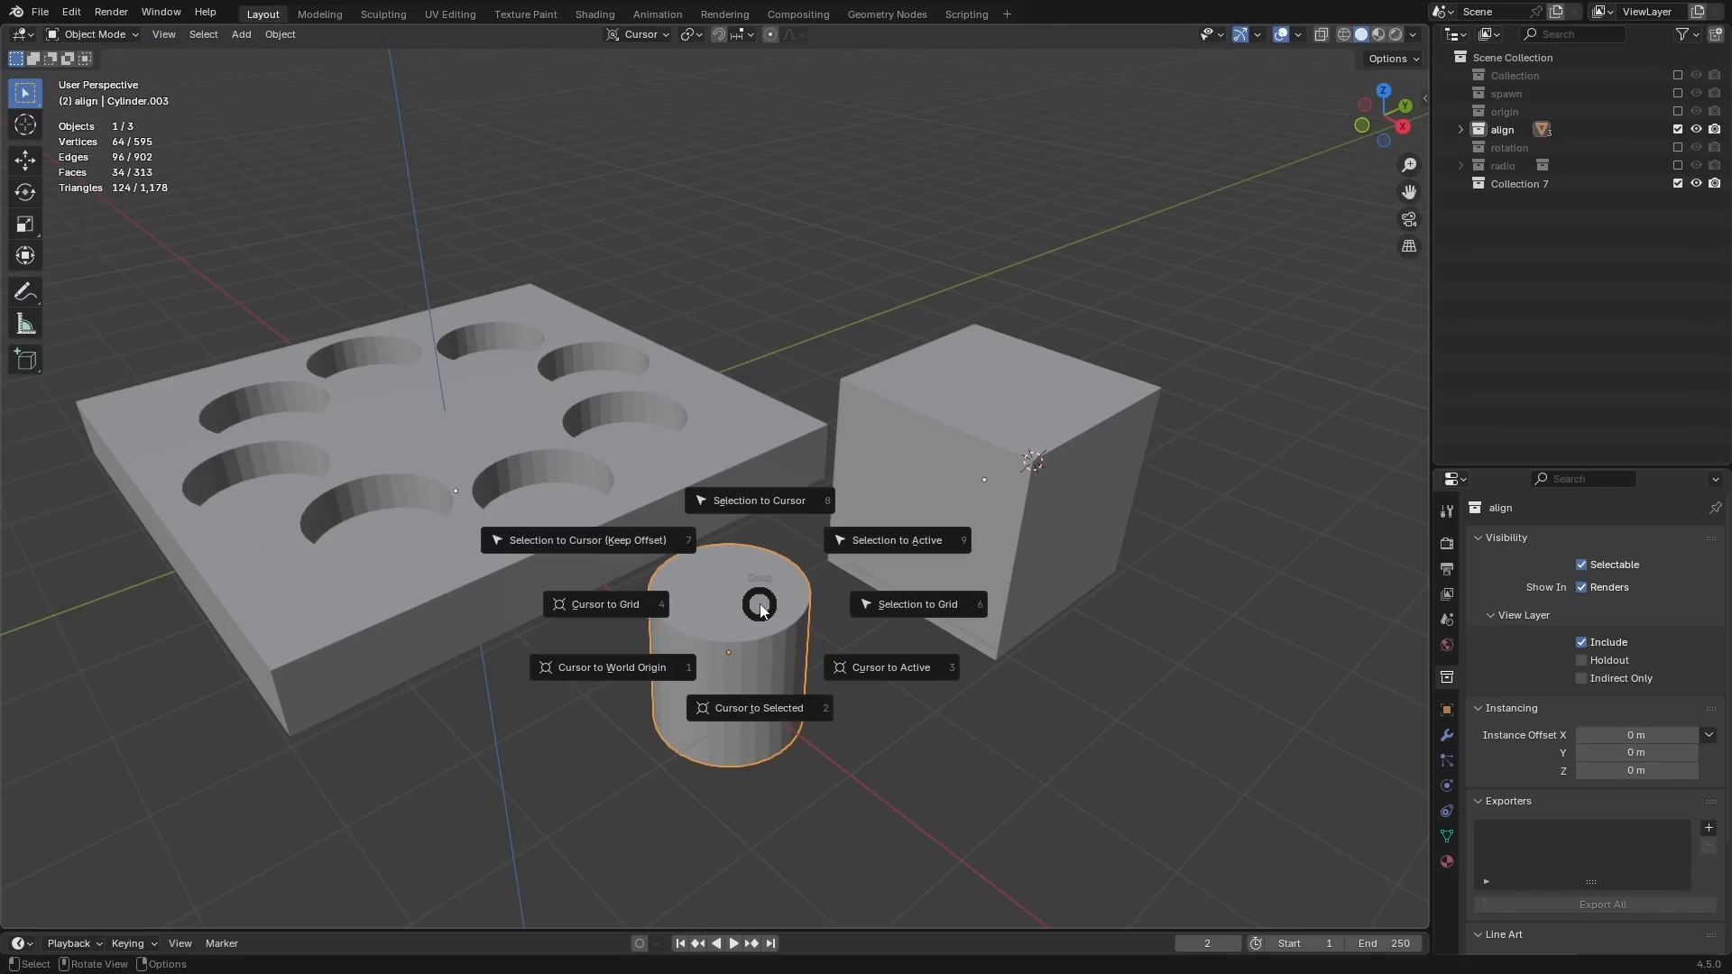
pyautogui.click(771, 511)
# Step: Duplicate the cylinder and place the copy to the right of the cube
pyautogui.moveTo(1147, 499); pyautogui.dragTo(983, 582, button='middle')
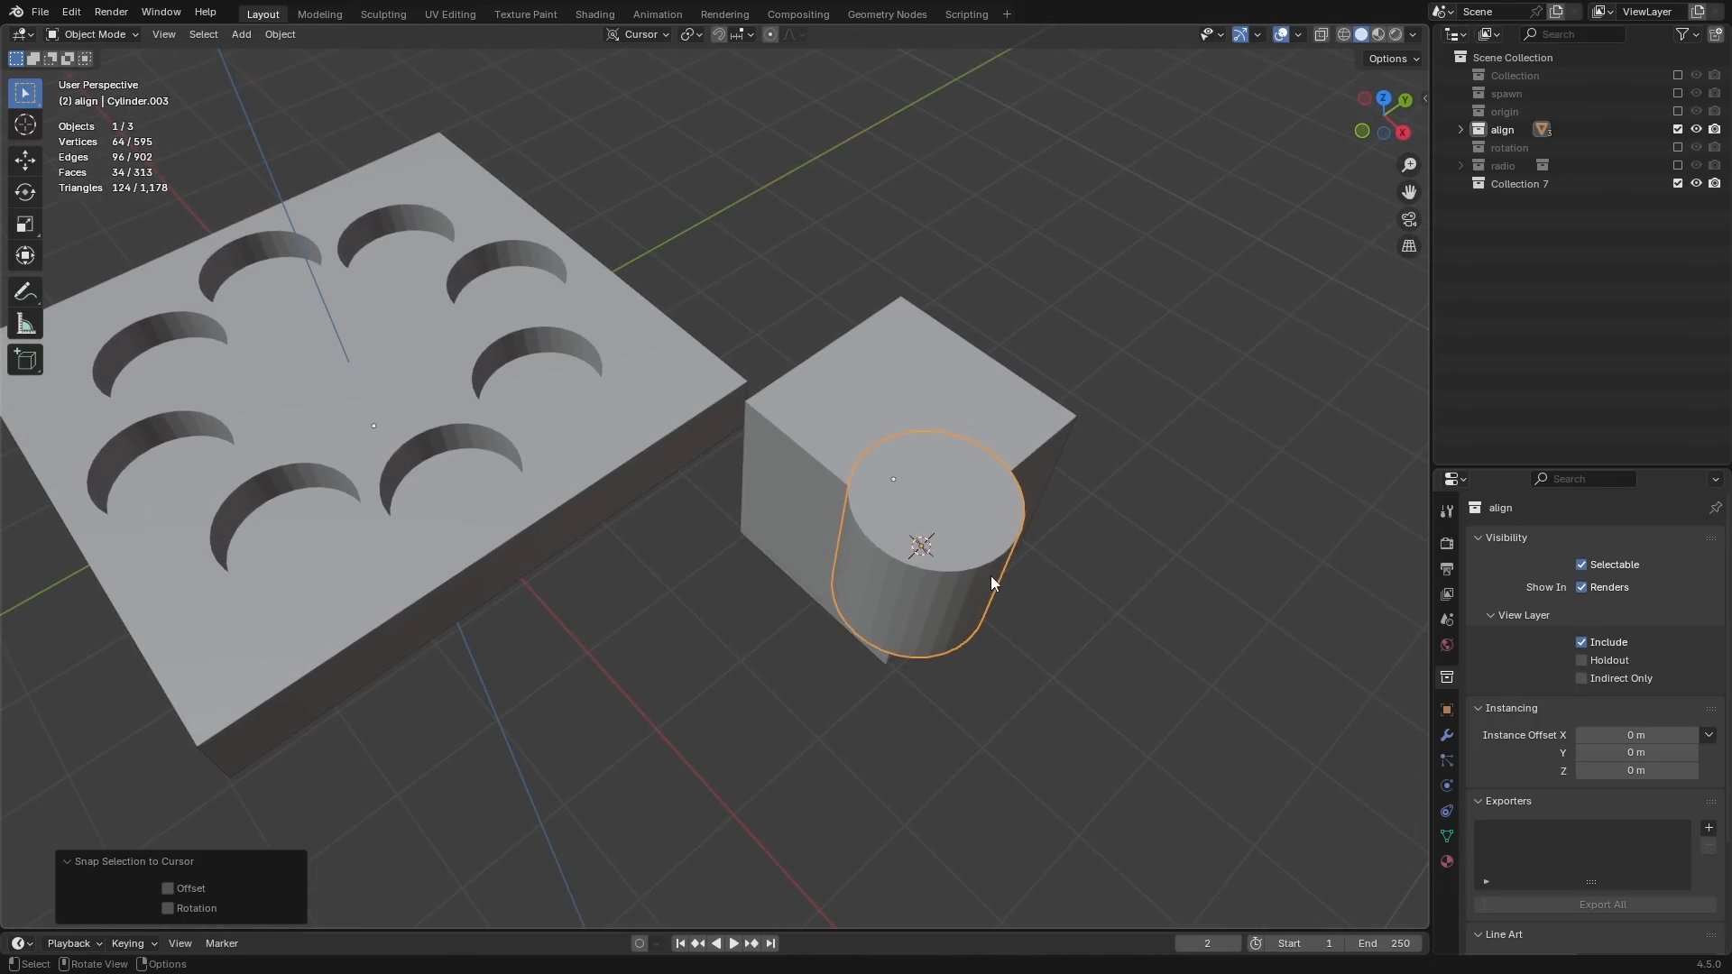
pyautogui.hotkey('shift', 'd')
pyautogui.click(1171, 587)
# Step: Snap the 3D cursor to the cube's right top vertex in Edit Mode
pyautogui.click(1022, 423)
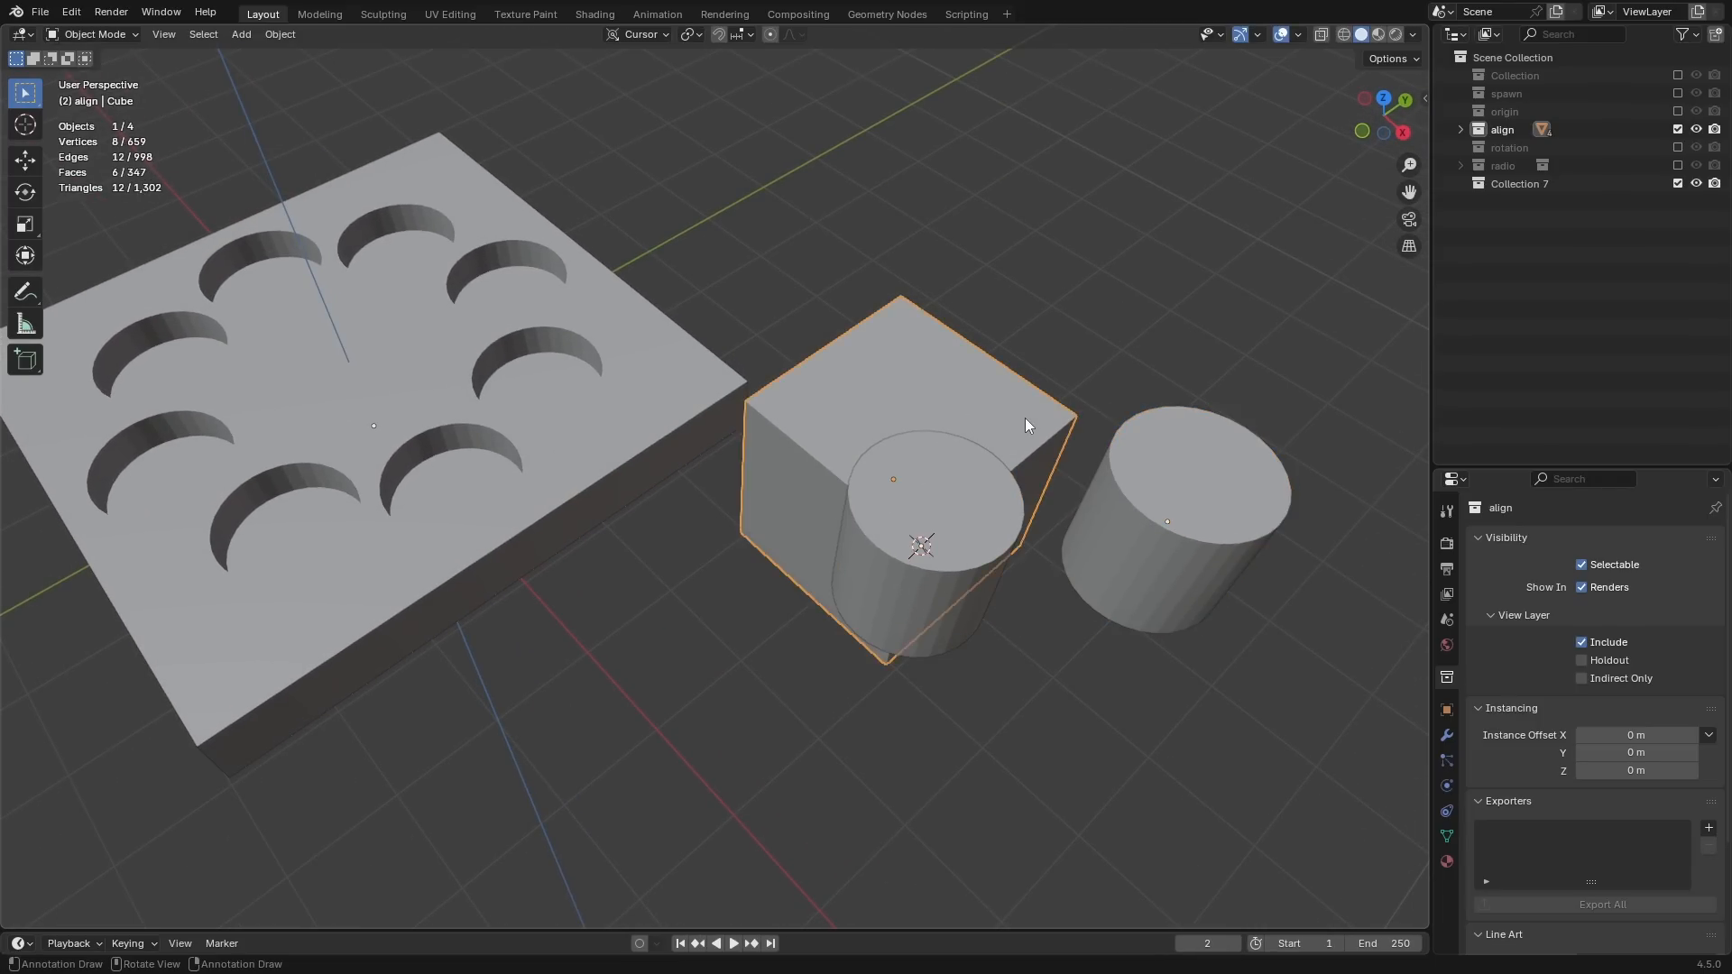
pyautogui.press('Tab')
pyautogui.click(1077, 415)
pyautogui.hotkey('shift', 's')
pyautogui.click(1073, 533)
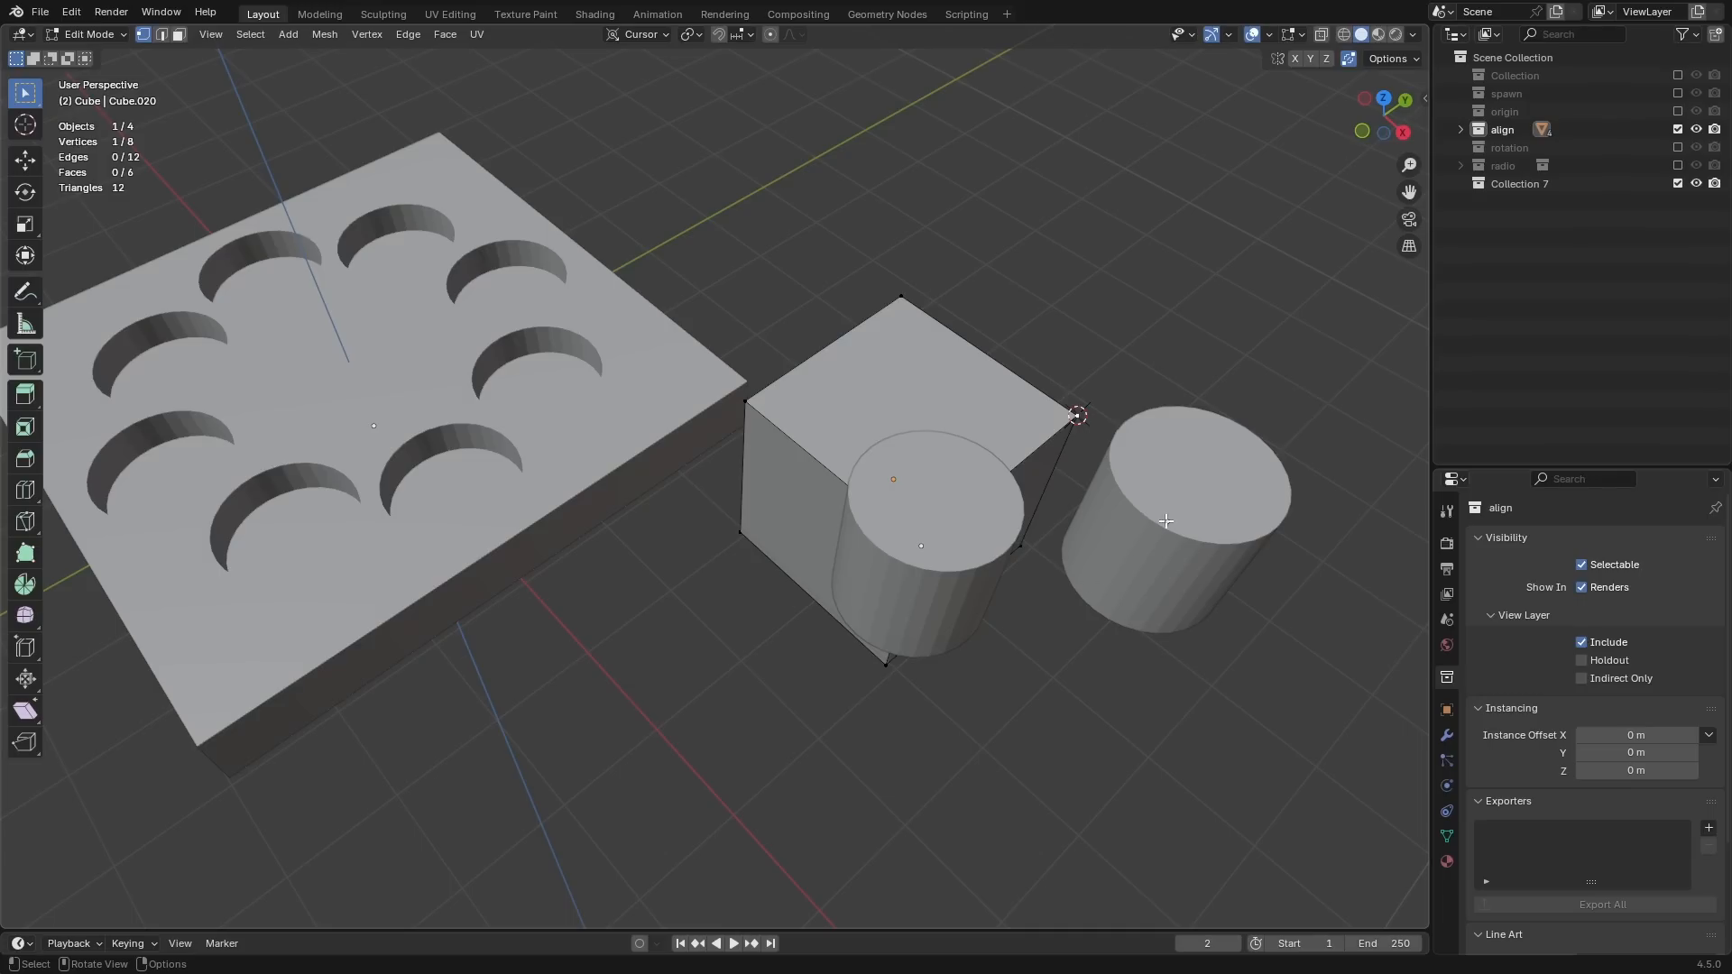
# Step: Snap the duplicated cylinder beside the cube to the 3D cursor at the right top corner
pyautogui.press('Tab')
pyautogui.click(1160, 524)
pyautogui.hotkey('shift', 's')
pyautogui.click(1162, 471)
# Step: Snap the 3D cursor to the cube's left top vertex in Edit Mode
pyautogui.click(868, 392)
pyautogui.press('Tab')
pyautogui.hotkey('shift', 's')
pyautogui.click(793, 506)
# Step: Duplicate the right corner's cylinder in place and snap the copy to the 3D cursor at the left top corner
pyautogui.press('Tab')
pyautogui.click(1117, 469)
pyautogui.hotkey('shift', 'd')
pyautogui.rightClick(1034, 527)
pyautogui.hotkey('shift', 's')
pyautogui.click(1037, 262)
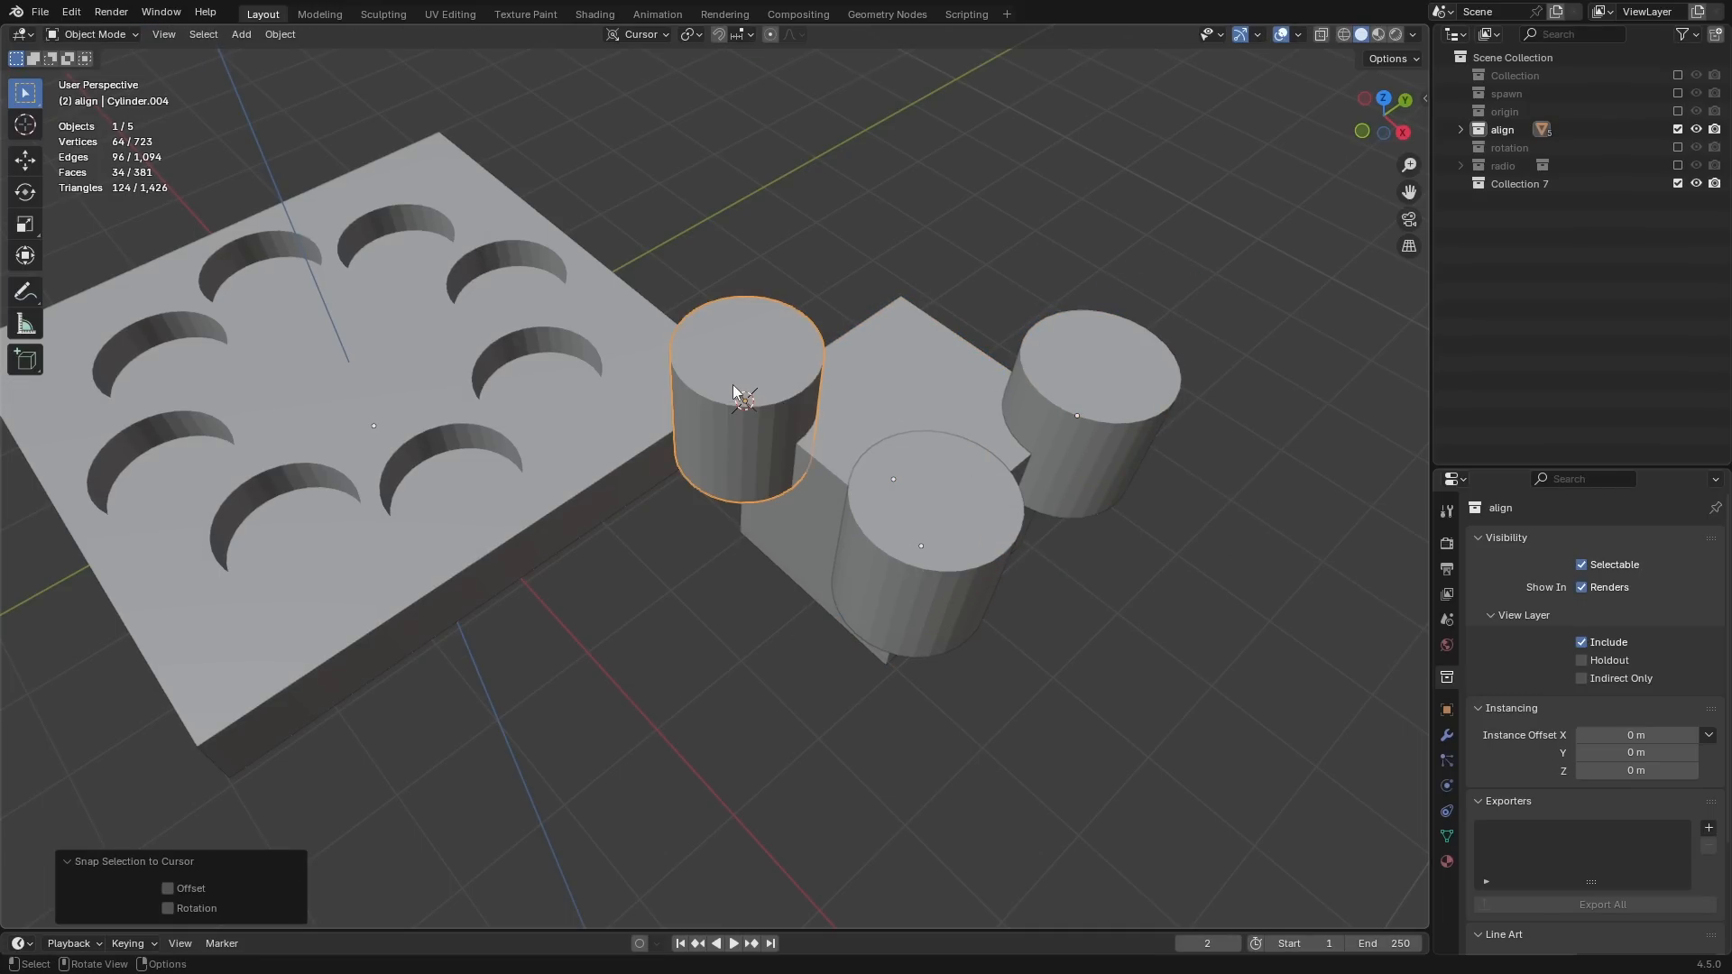
# Step: Snap the 3D cursor to the cube's back top vertex in Edit Mode
pyautogui.click(868, 383)
pyautogui.press('Tab')
pyautogui.click(920, 338)
pyautogui.hotkey('shift', 's')
pyautogui.click(915, 541)
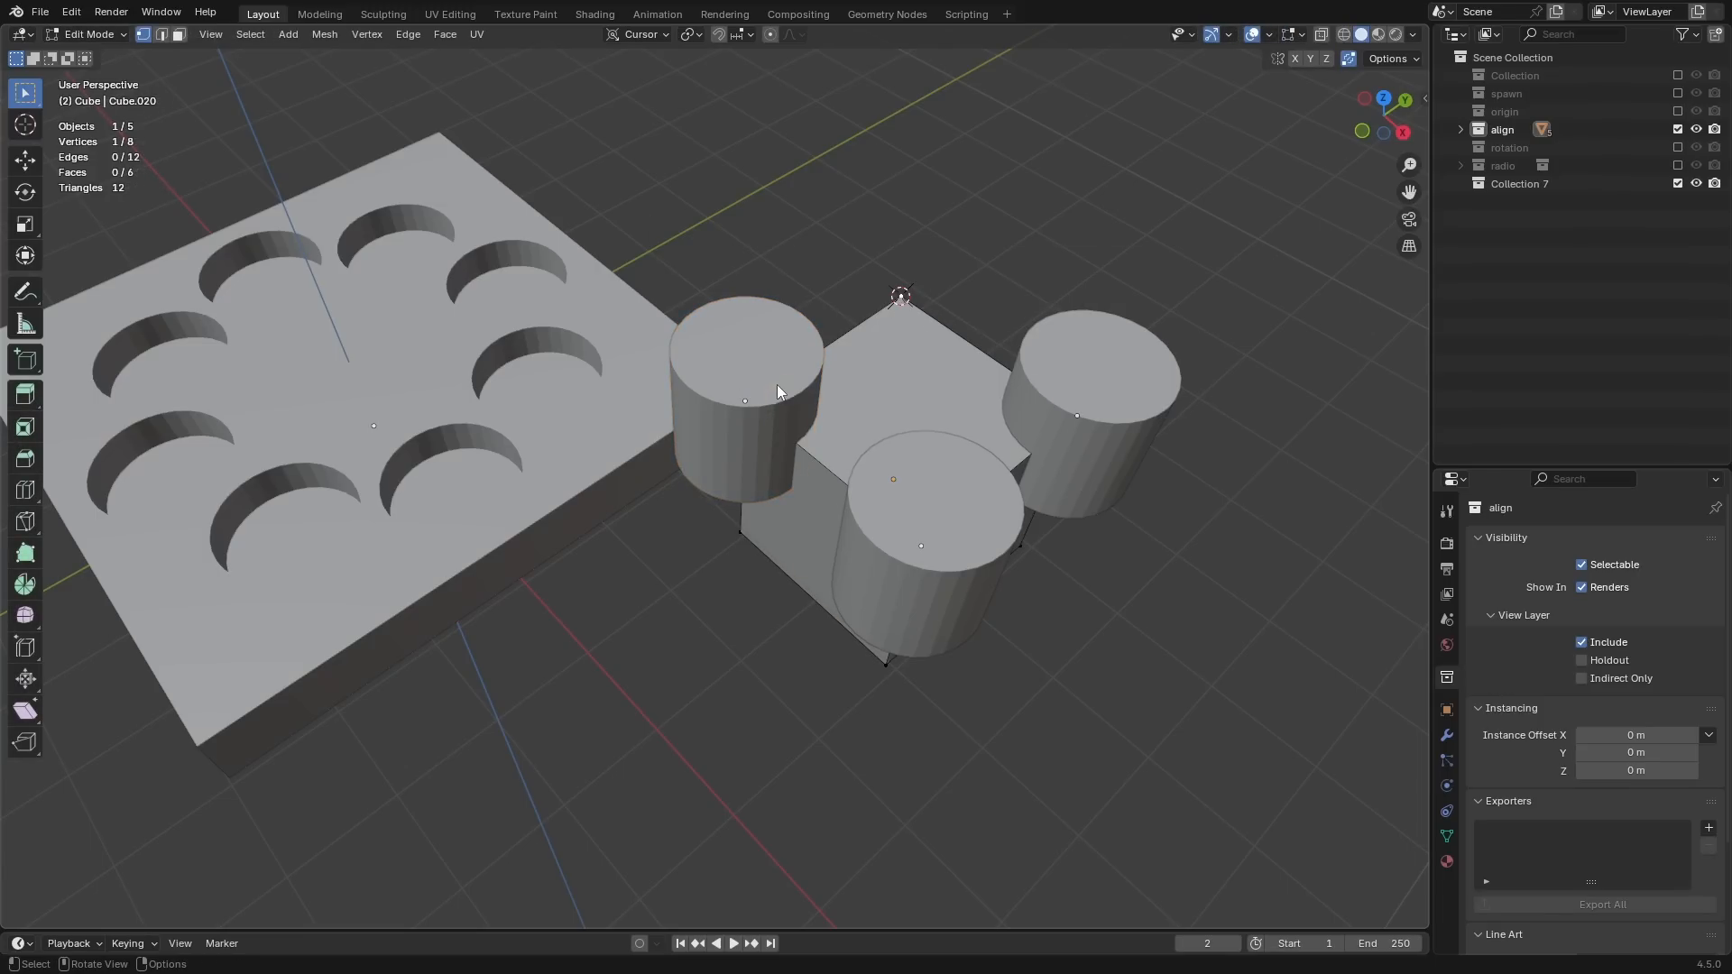
# Step: Duplicate the left corner's cylinder in place and snap the copy to the 3D cursor at the back top corner
pyautogui.press('Tab')
pyautogui.click(792, 418)
pyautogui.hotkey('shift', 'd')
pyautogui.rightClick(916, 403)
pyautogui.hotkey('shift', 's')
pyautogui.click(896, 226)
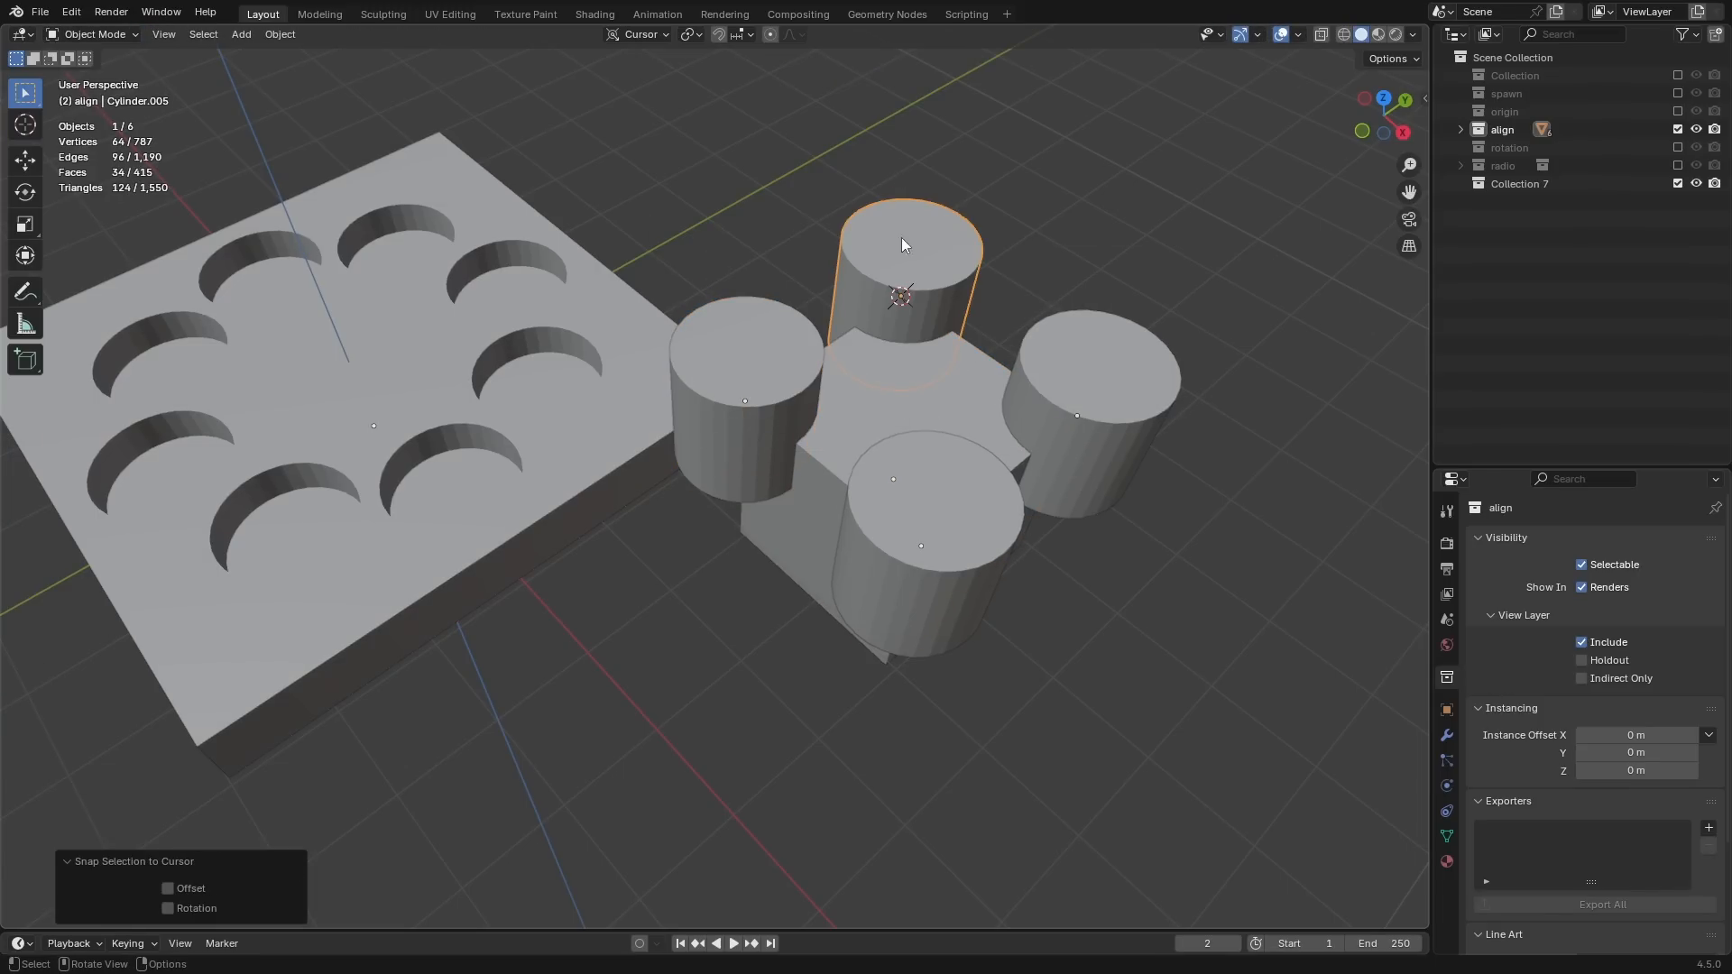
# Step: Delete the cube and three of its corner cylinders, keeping only the cylinder nearest the plate
pyautogui.keyDown('shift'); pyautogui.moveTo(939, 428); pyautogui.dragTo(977, 462, button='middle'); pyautogui.keyUp('shift')
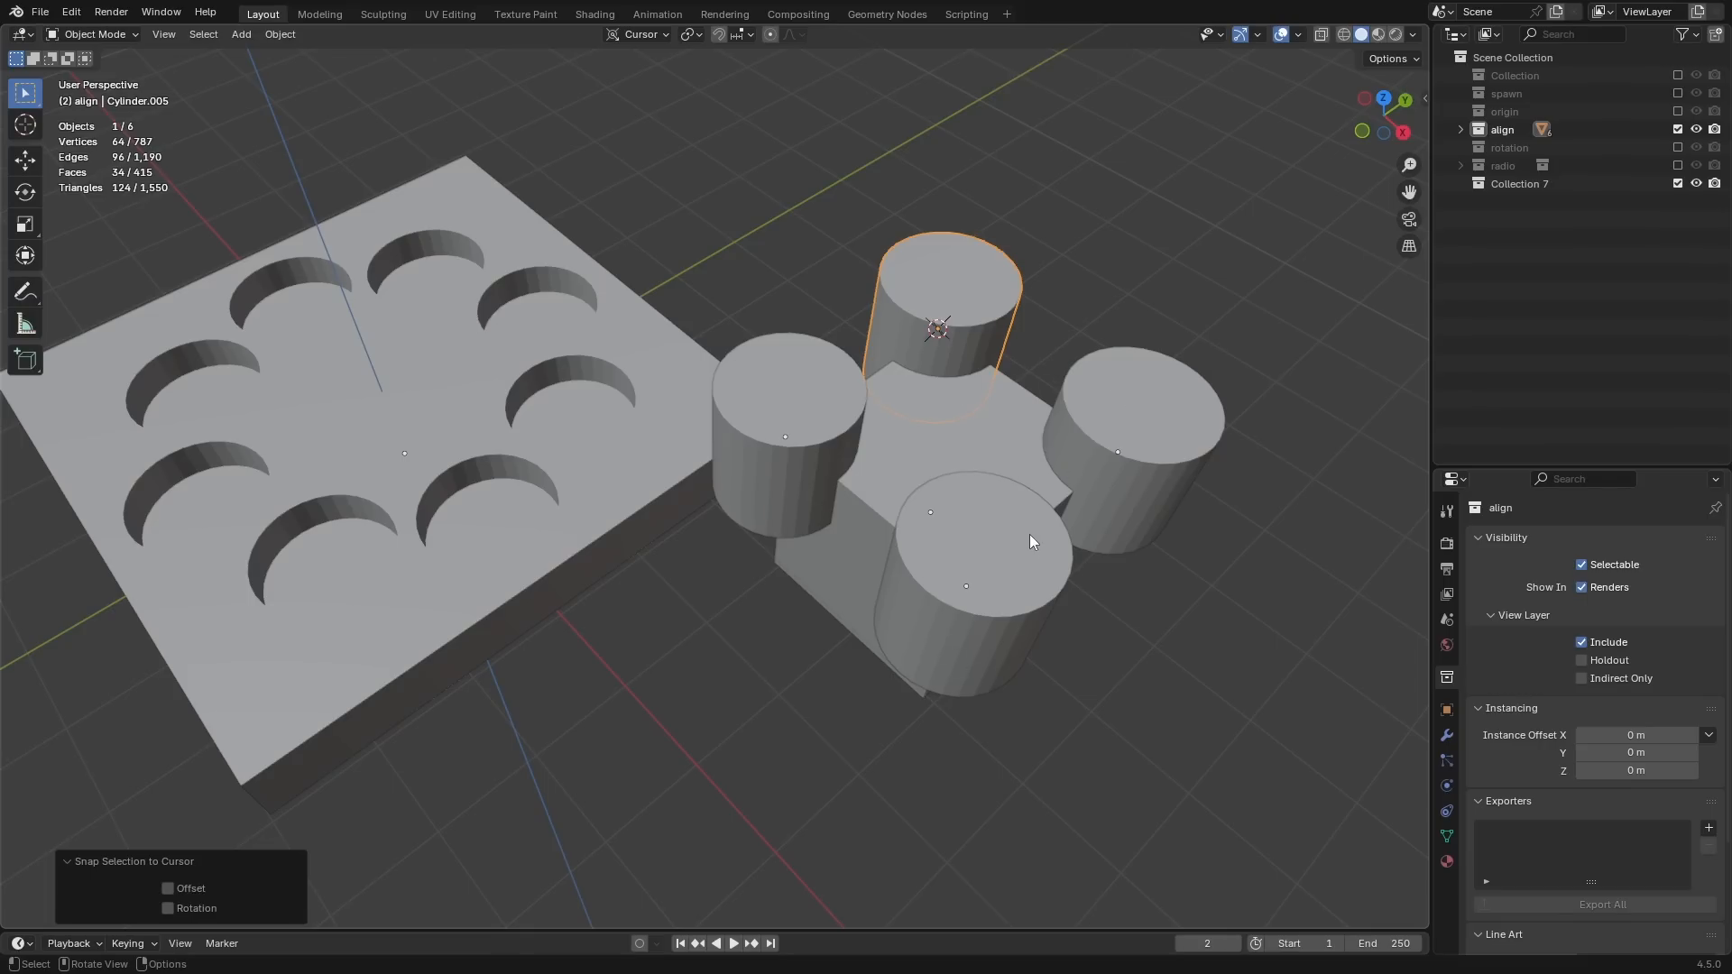
pyautogui.keyDown('shift'); pyautogui.moveTo(842, 530); pyautogui.dragTo(915, 565, button='middle'); pyautogui.keyUp('shift')
pyautogui.moveTo(1240, 295); pyautogui.dragTo(1042, 643)
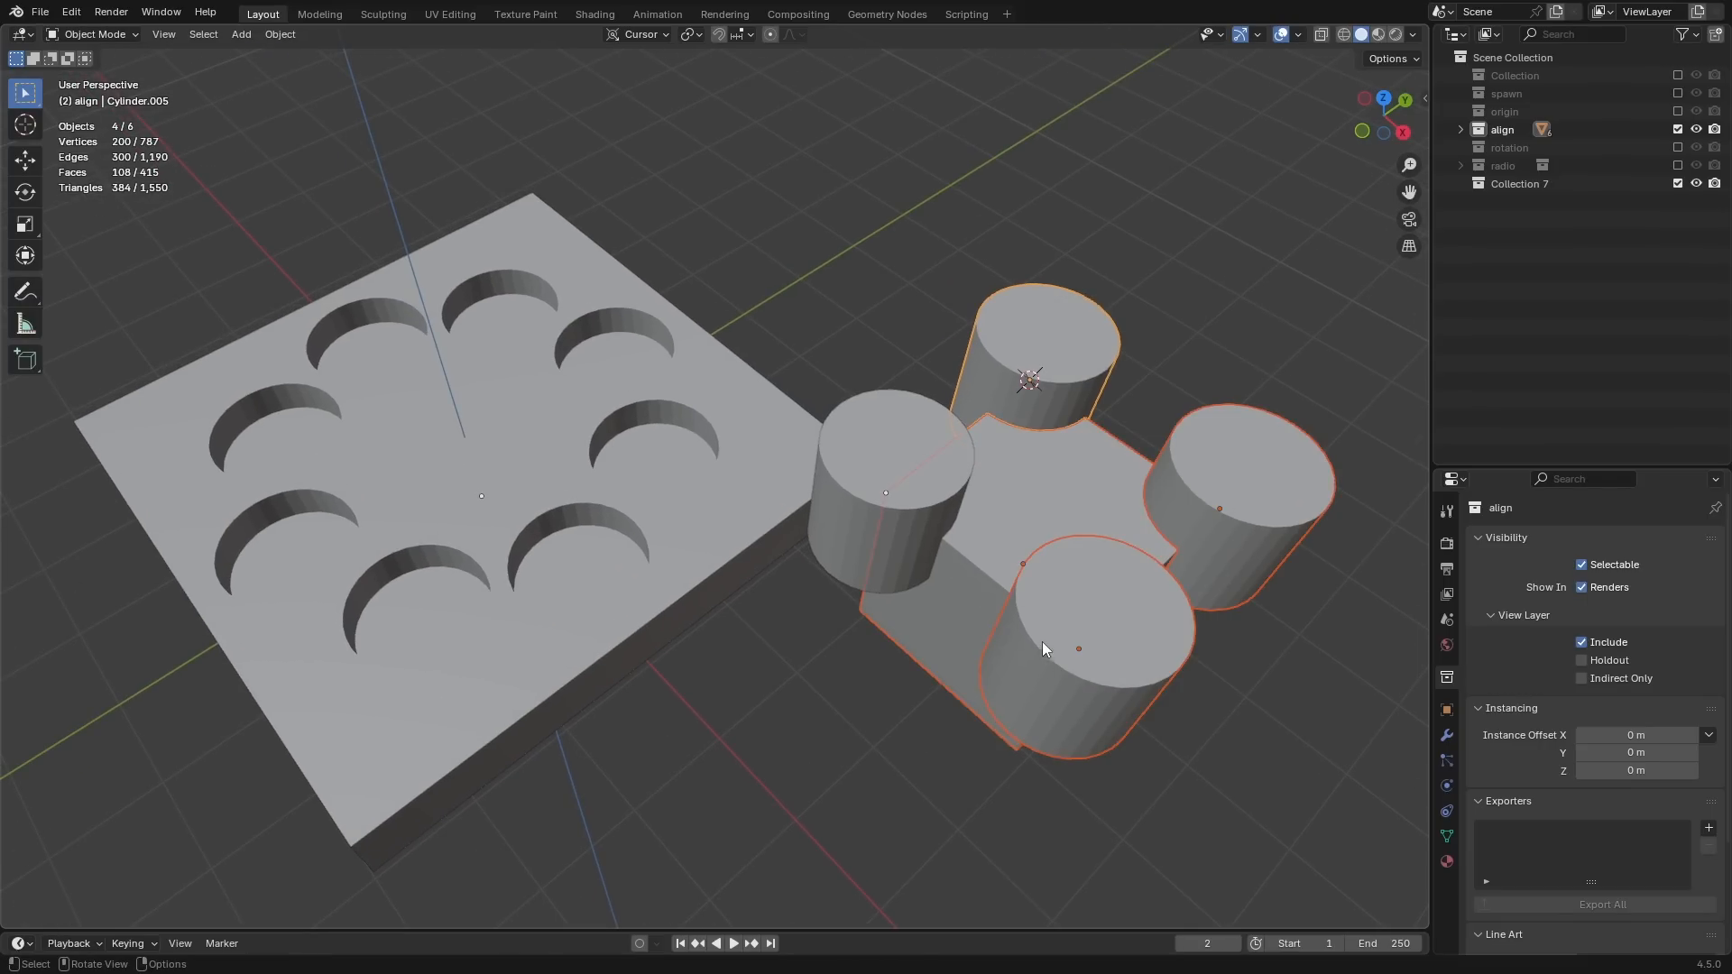
pyautogui.press('Delete')
# Step: Snap the 3D cursor to the circular floor face of the plate's front-right recess using face selection
pyautogui.moveTo(544, 554); pyautogui.dragTo(773, 520, button='middle')
pyautogui.click(797, 484)
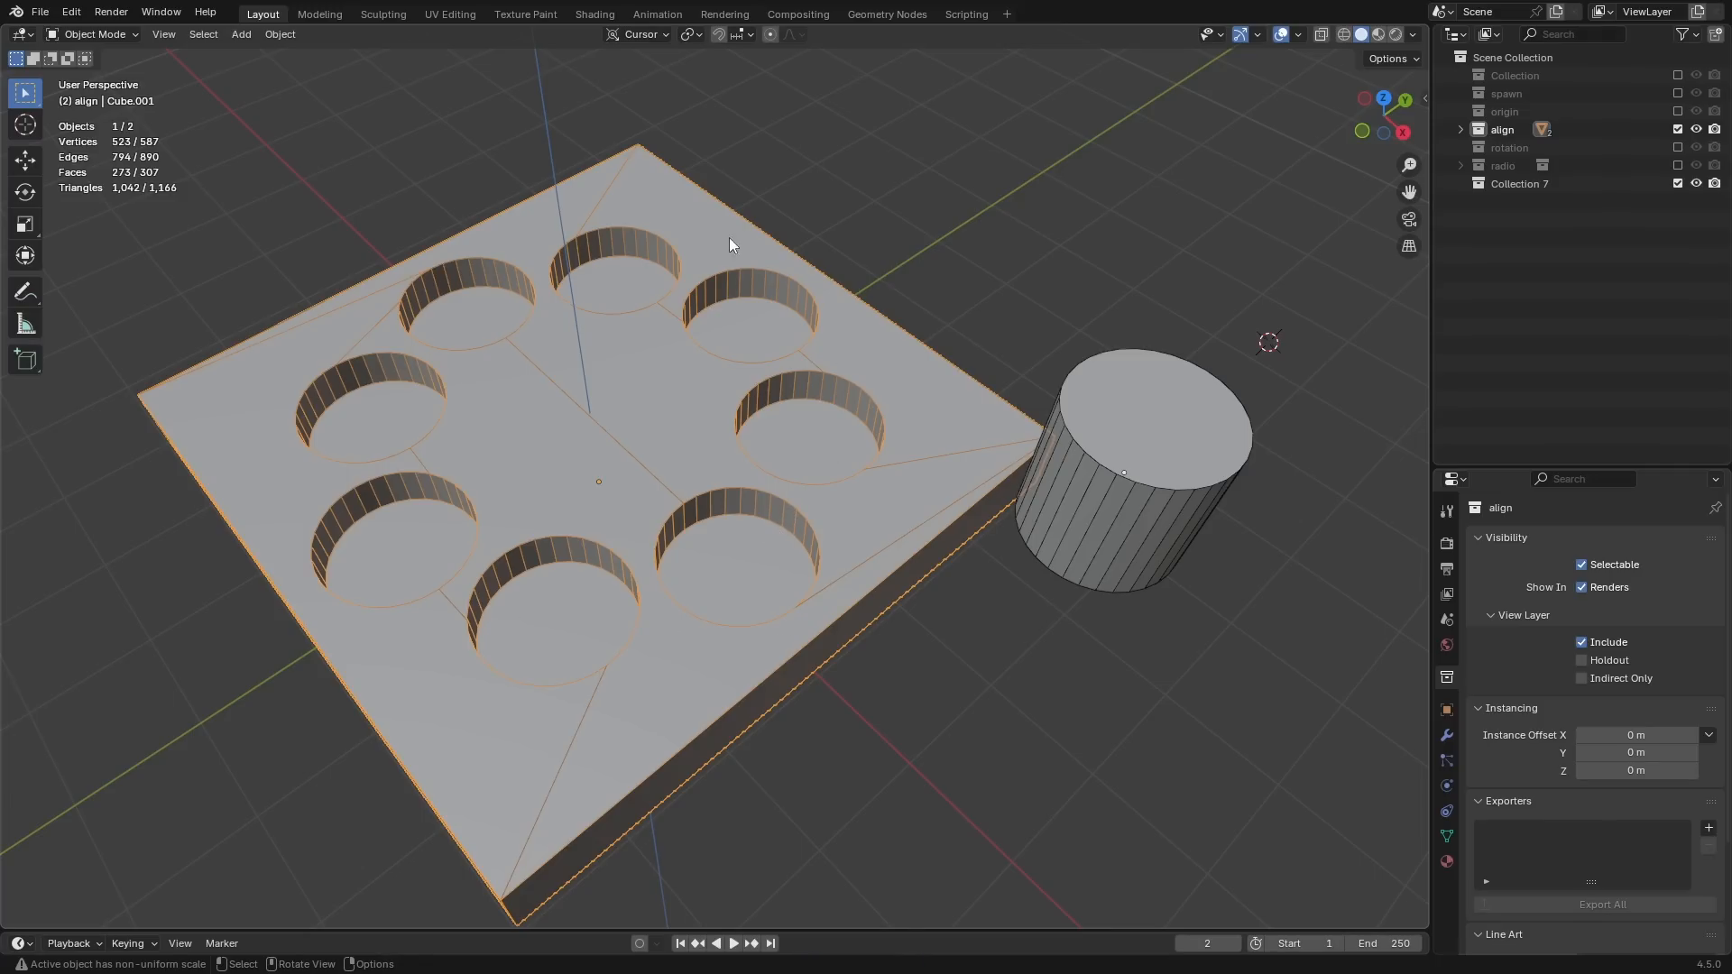
pyautogui.click(1122, 495)
pyautogui.click(772, 519)
pyautogui.press('Tab')
pyautogui.press('3')
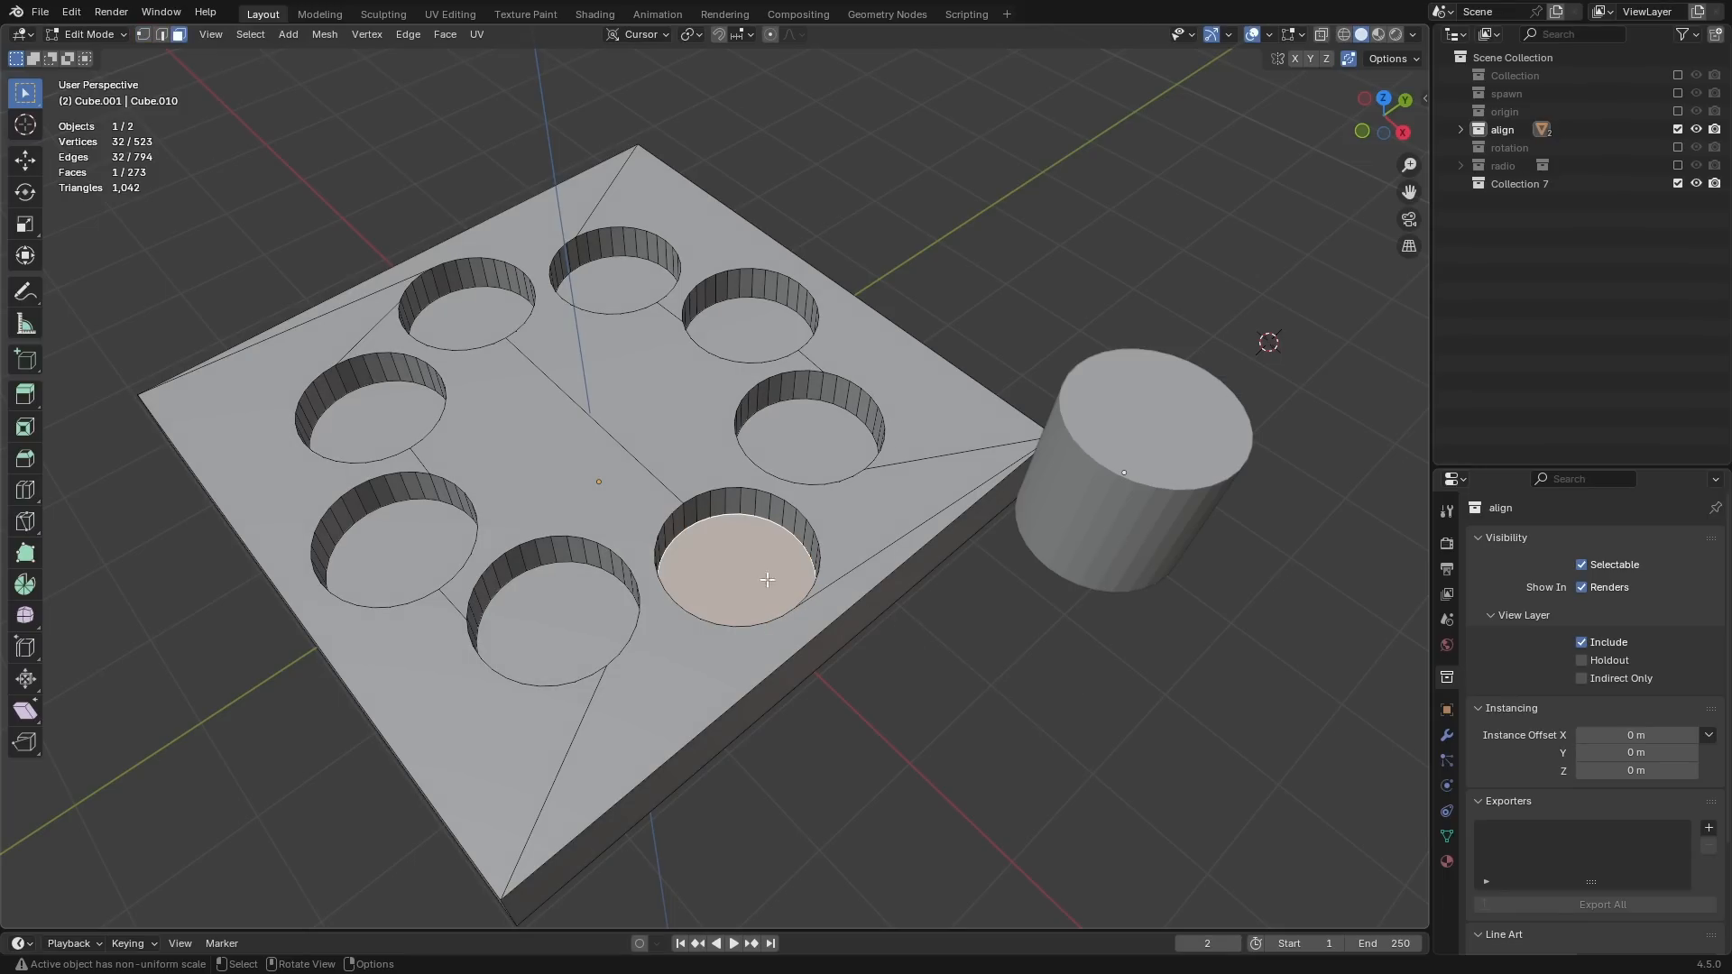
pyautogui.hotkey('shift', 's')
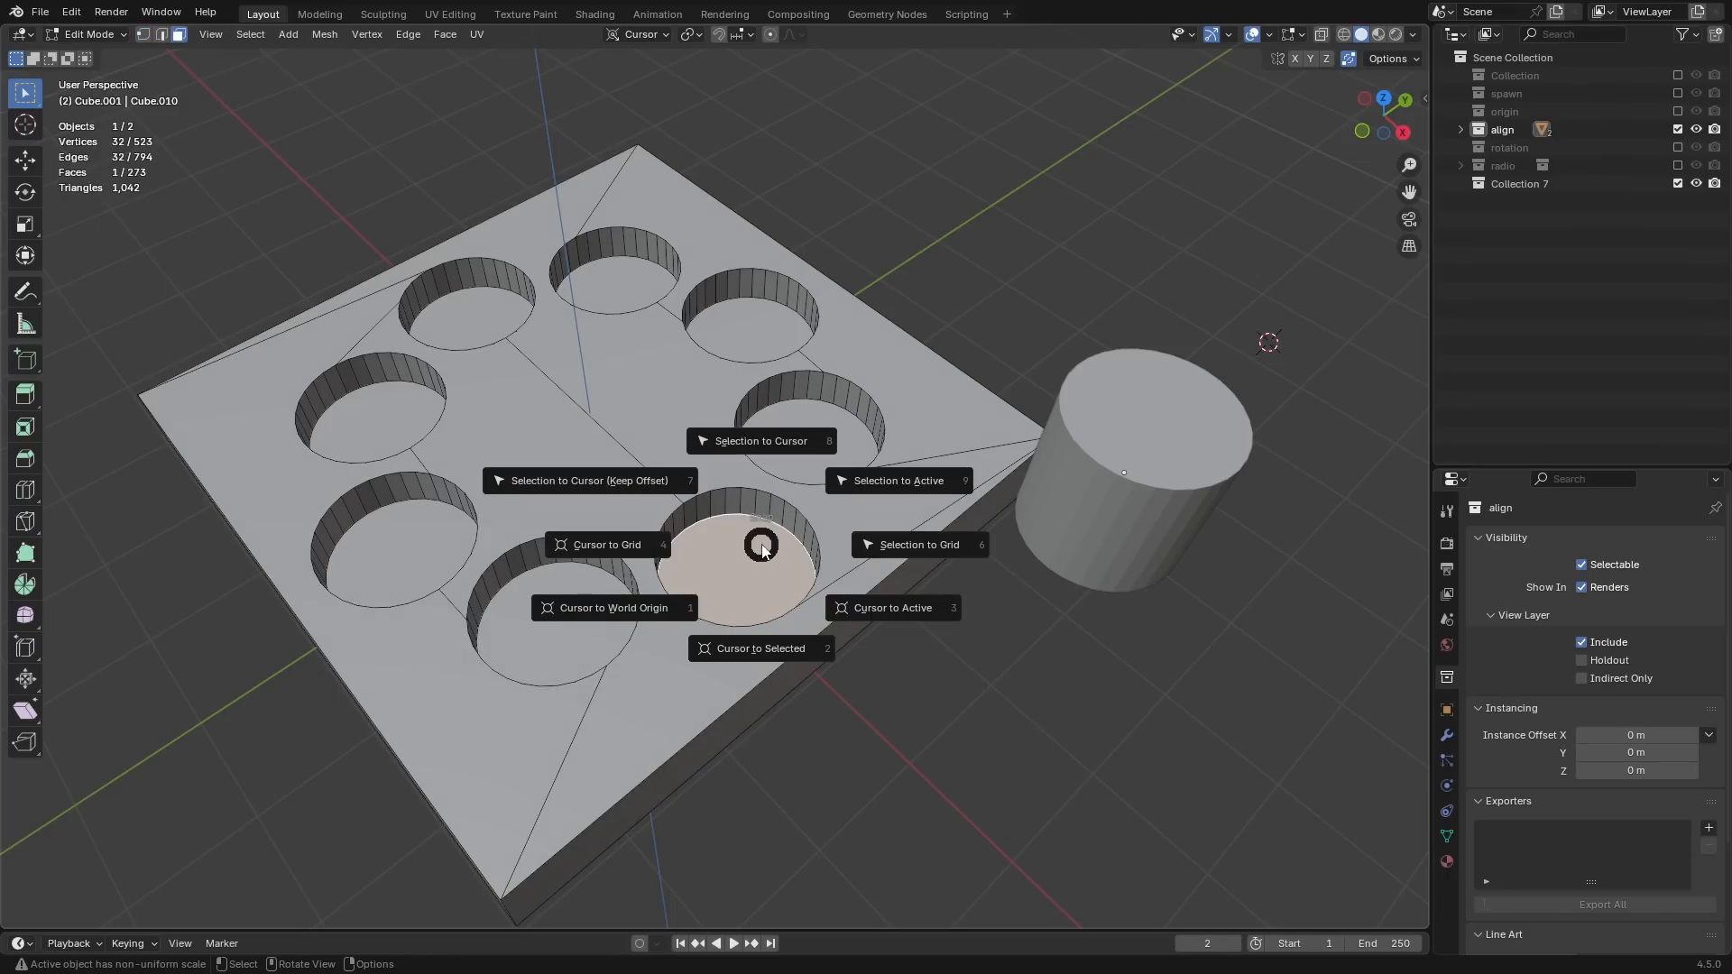
pyautogui.click(763, 648)
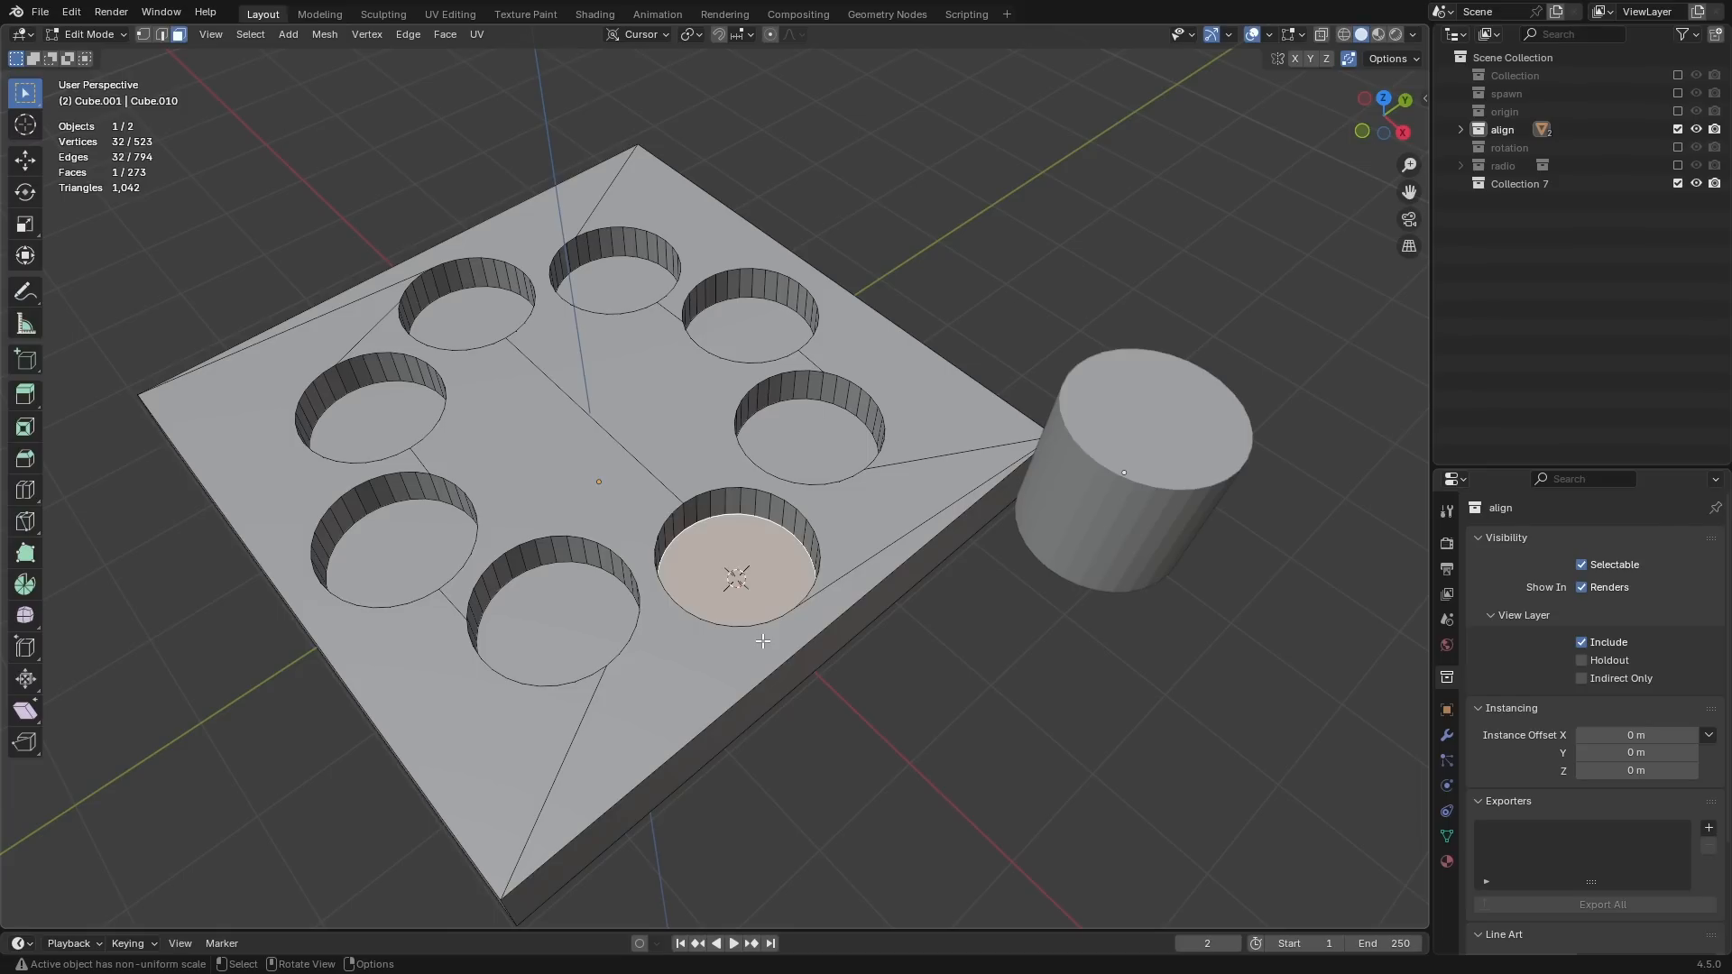
# Step: Snap the cylinder to the 3D cursor in the front-right recess and check its overlap with the floor in wireframe
pyautogui.press('Tab')
pyautogui.click(1176, 426)
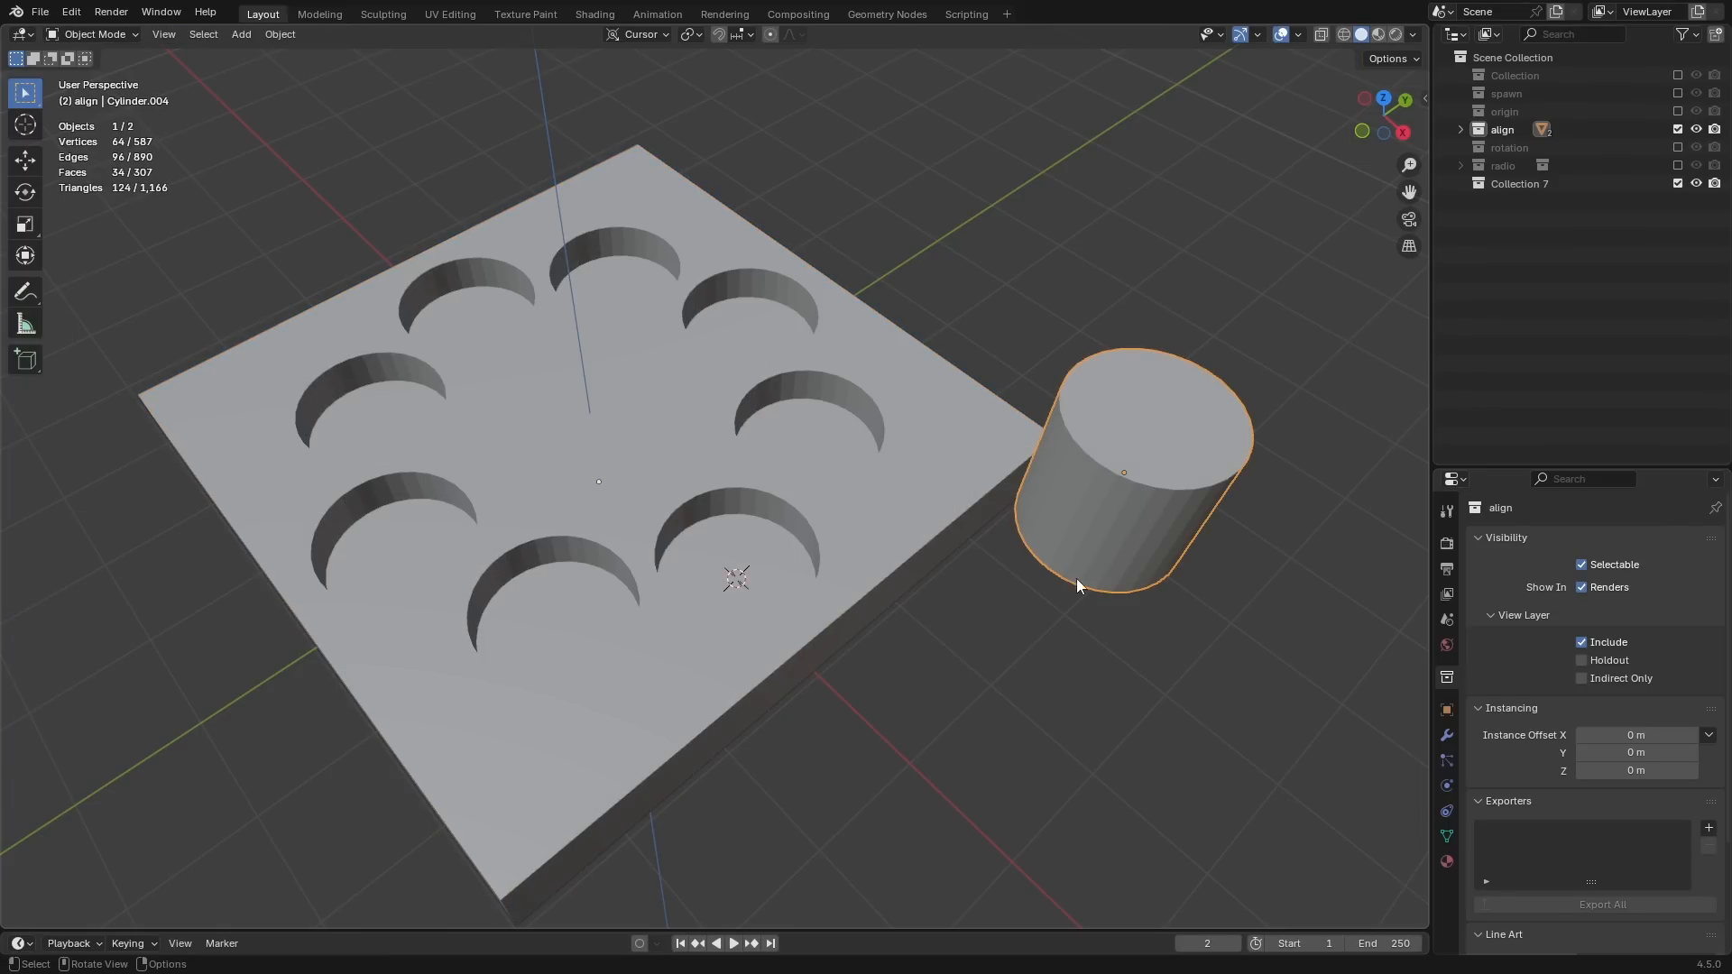
pyautogui.hotkey('shift', 's')
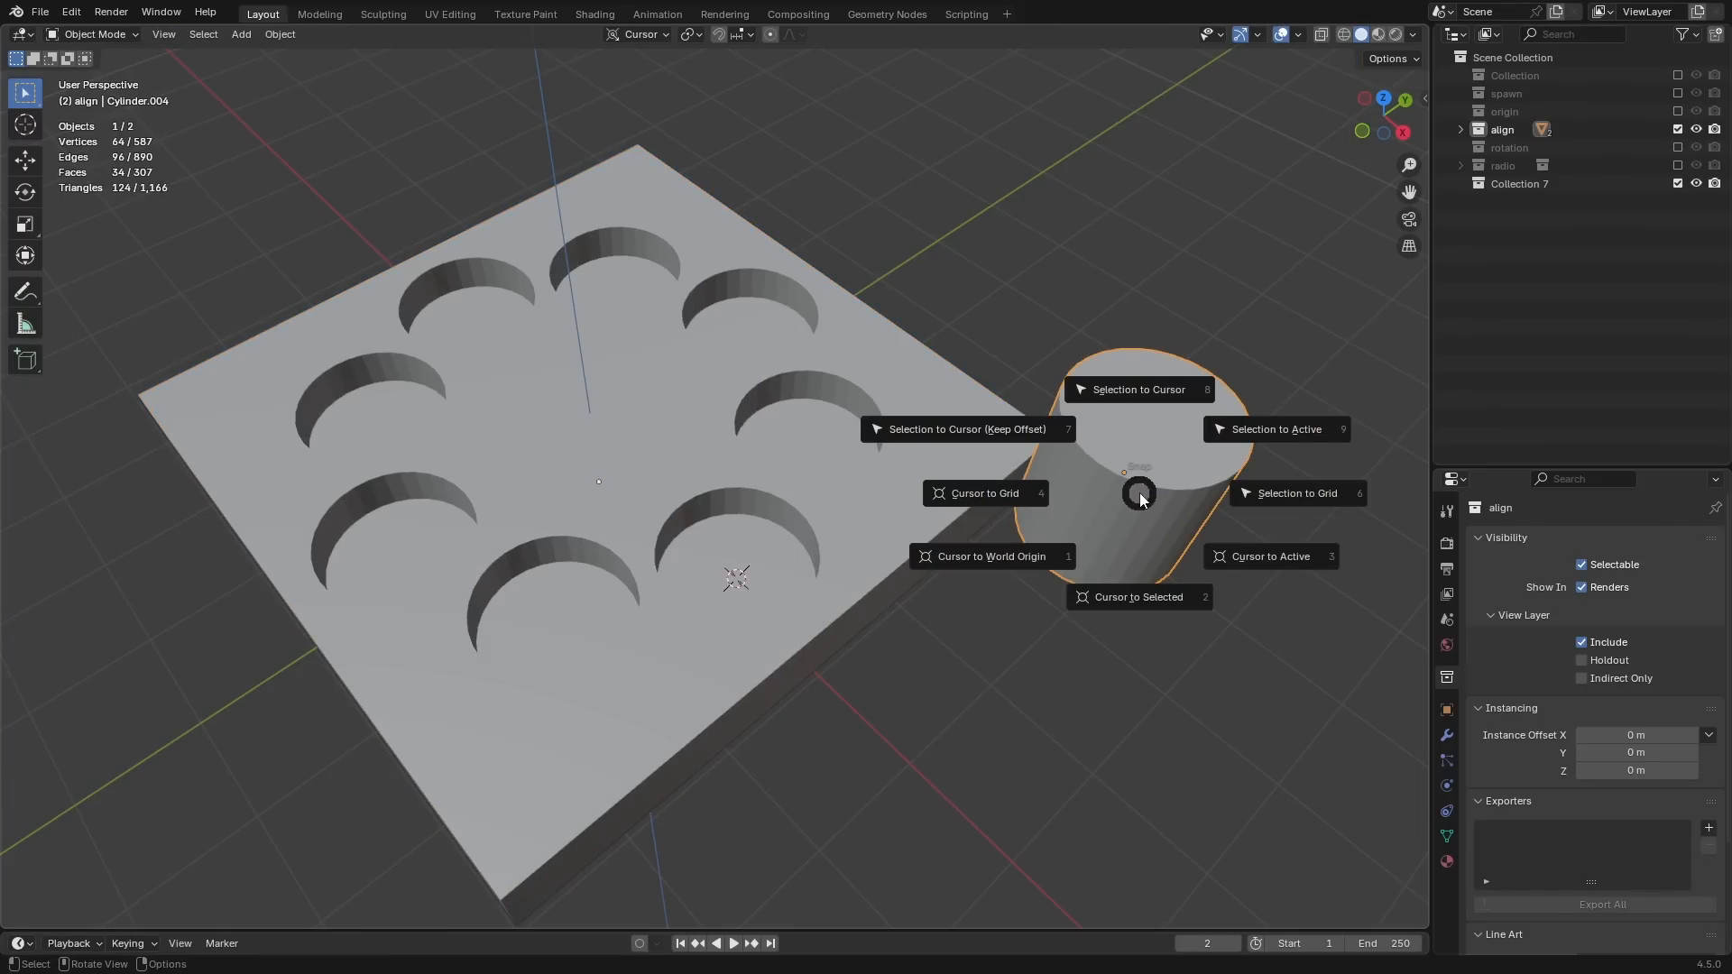
pyautogui.click(1120, 409)
pyautogui.moveTo(764, 641)
pyautogui.mouseDown(button='middle')
pyautogui.moveTo(799, 599)
pyautogui.moveTo(747, 646)
pyautogui.moveTo(743, 685)
pyautogui.moveTo(787, 678)
pyautogui.moveTo(772, 755)
pyautogui.mouseUp(button='middle')
pyautogui.hotkey('shift', 'z')
pyautogui.scroll(4, 863, 534)
pyautogui.moveTo(863, 534); pyautogui.dragTo(833, 577, button='middle')
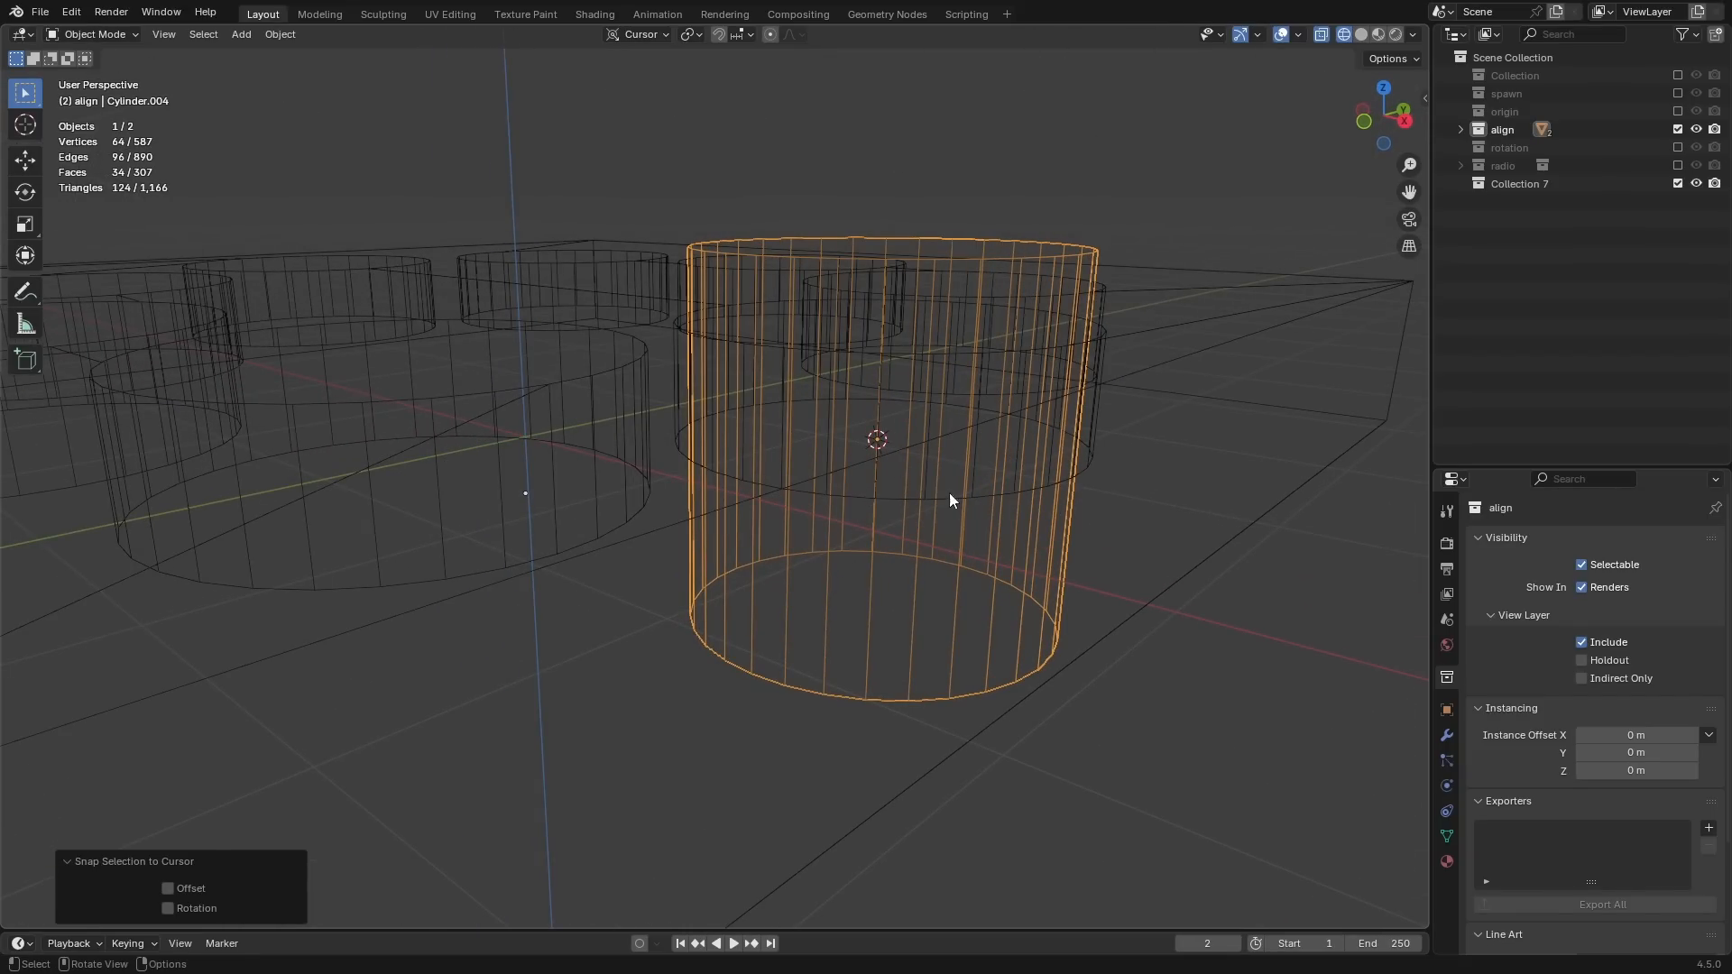
# Step: Snap the 3D cursor to the cylinder's bottom face and set the cylinder's origin to the 3D cursor
pyautogui.press('Tab')
pyautogui.hotkey('shift', 'z')
pyautogui.moveTo(864, 487)
pyautogui.mouseDown(button='middle')
pyautogui.moveTo(1121, 580)
pyautogui.moveTo(1094, 538)
pyautogui.moveTo(1096, 446)
pyautogui.mouseUp(button='middle')
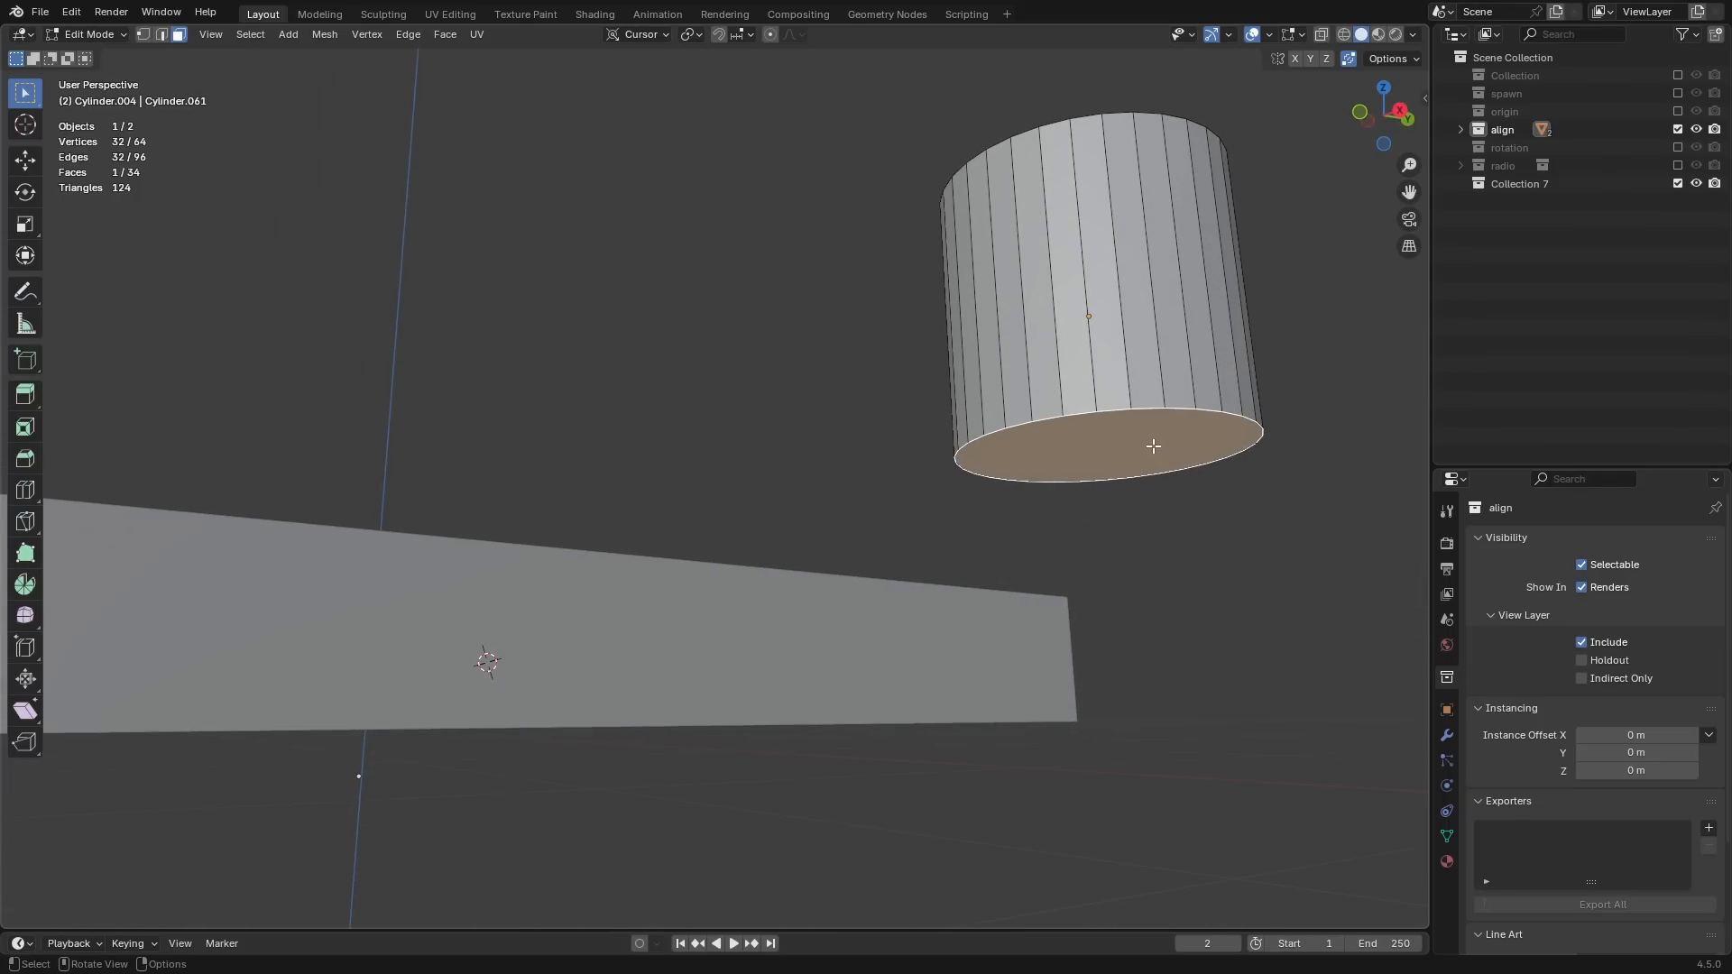
pyautogui.hotkey('shift', 's')
pyautogui.click(1123, 532)
pyautogui.press('Tab')
pyautogui.press('q')
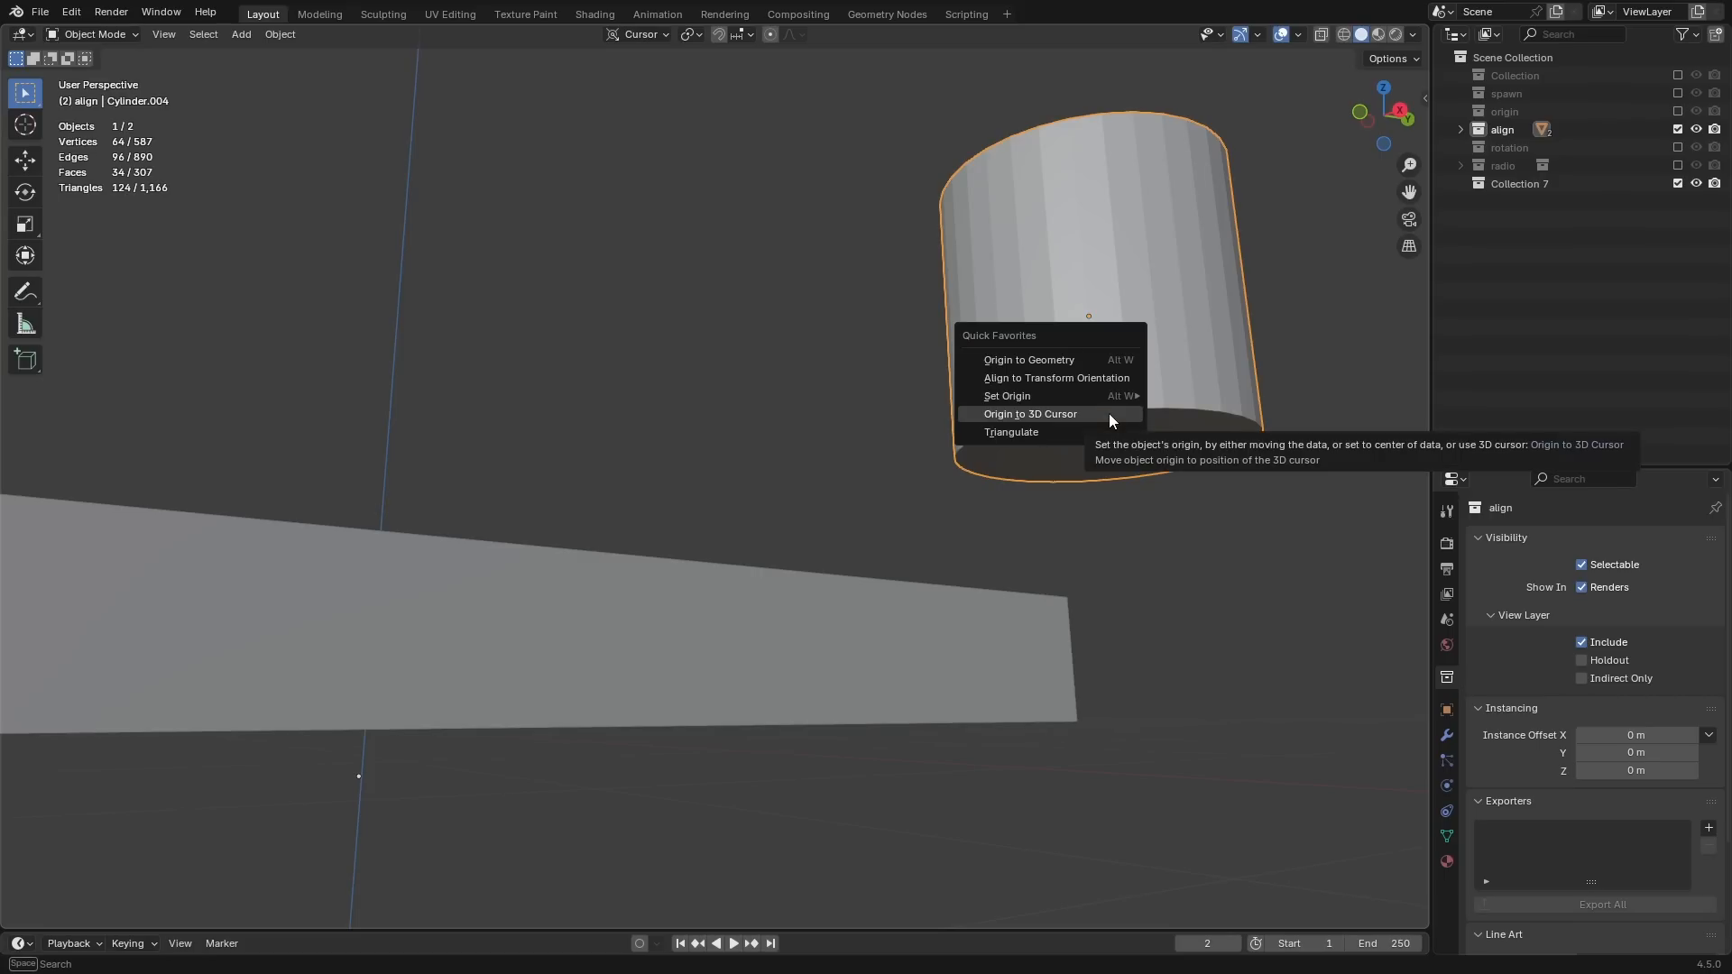
pyautogui.click(1109, 414)
# Step: Snap the cylinder's origin point directly to its selected bottom face in Edit Mode
pyautogui.moveTo(1108, 414); pyautogui.dragTo(1128, 447, button='middle')
pyautogui.moveTo(754, 487); pyautogui.dragTo(769, 480, button='middle')
pyautogui.press('Tab')
pyautogui.moveTo(1147, 504); pyautogui.dragTo(1162, 442, button='middle')
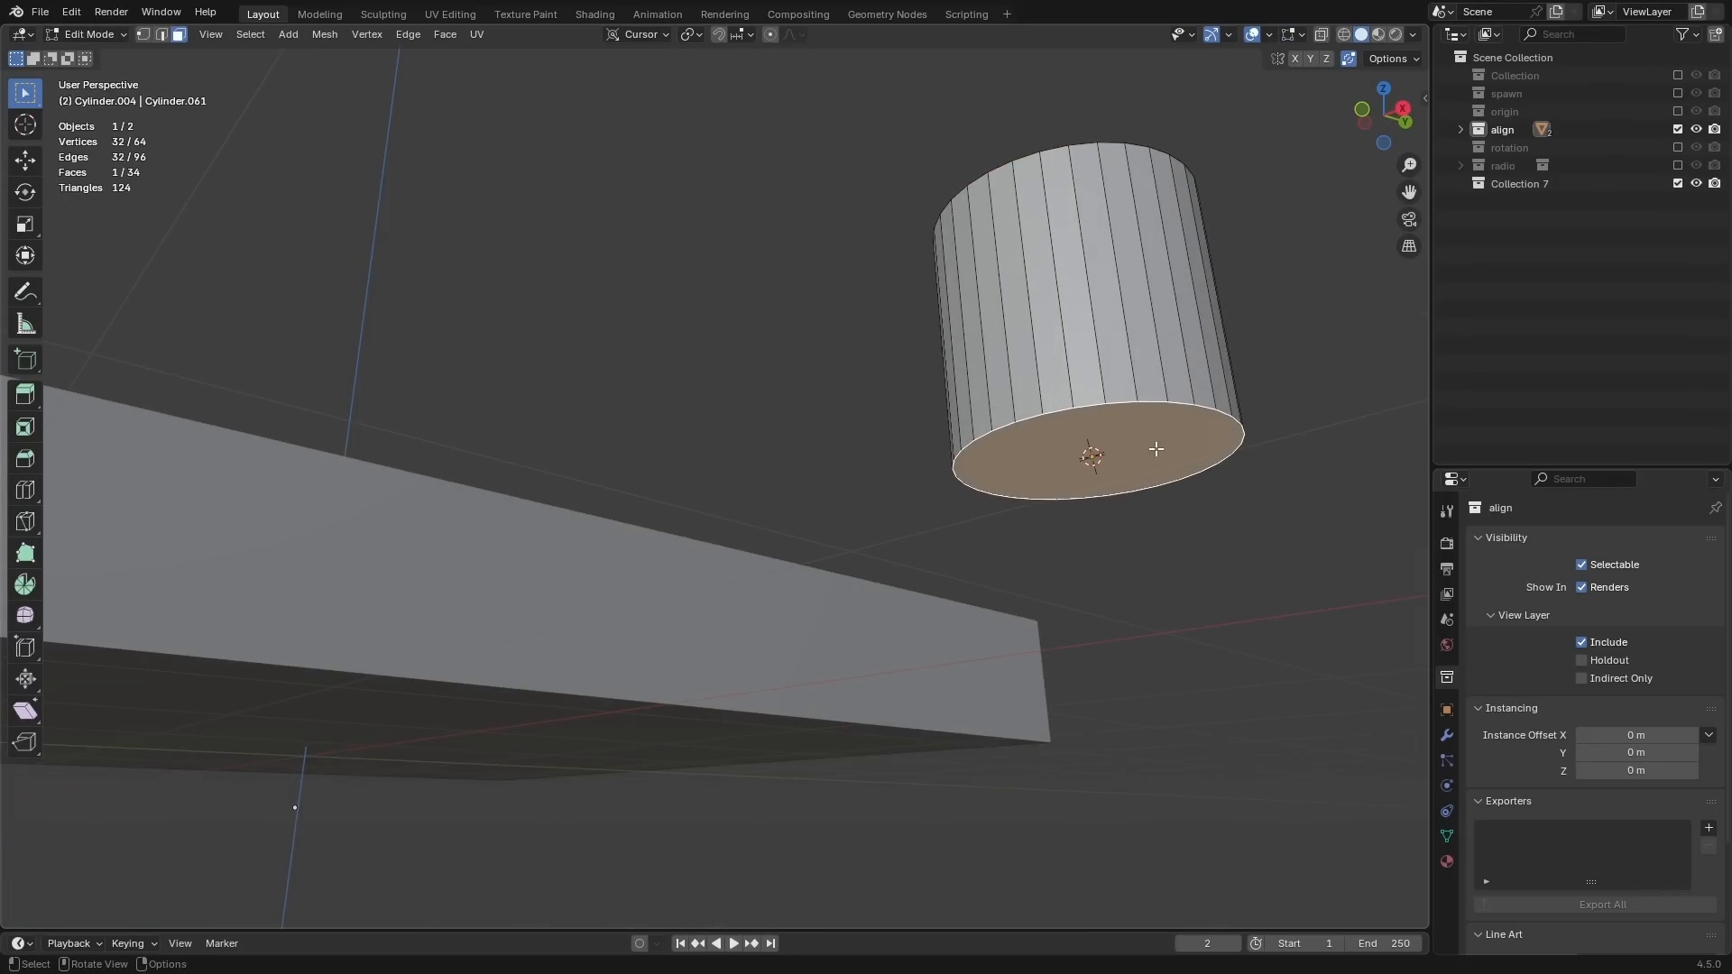
pyautogui.hotkey('shift', 's')
pyautogui.click(1105, 446)
pyautogui.moveTo(1101, 424); pyautogui.dragTo(603, 598, button='middle')
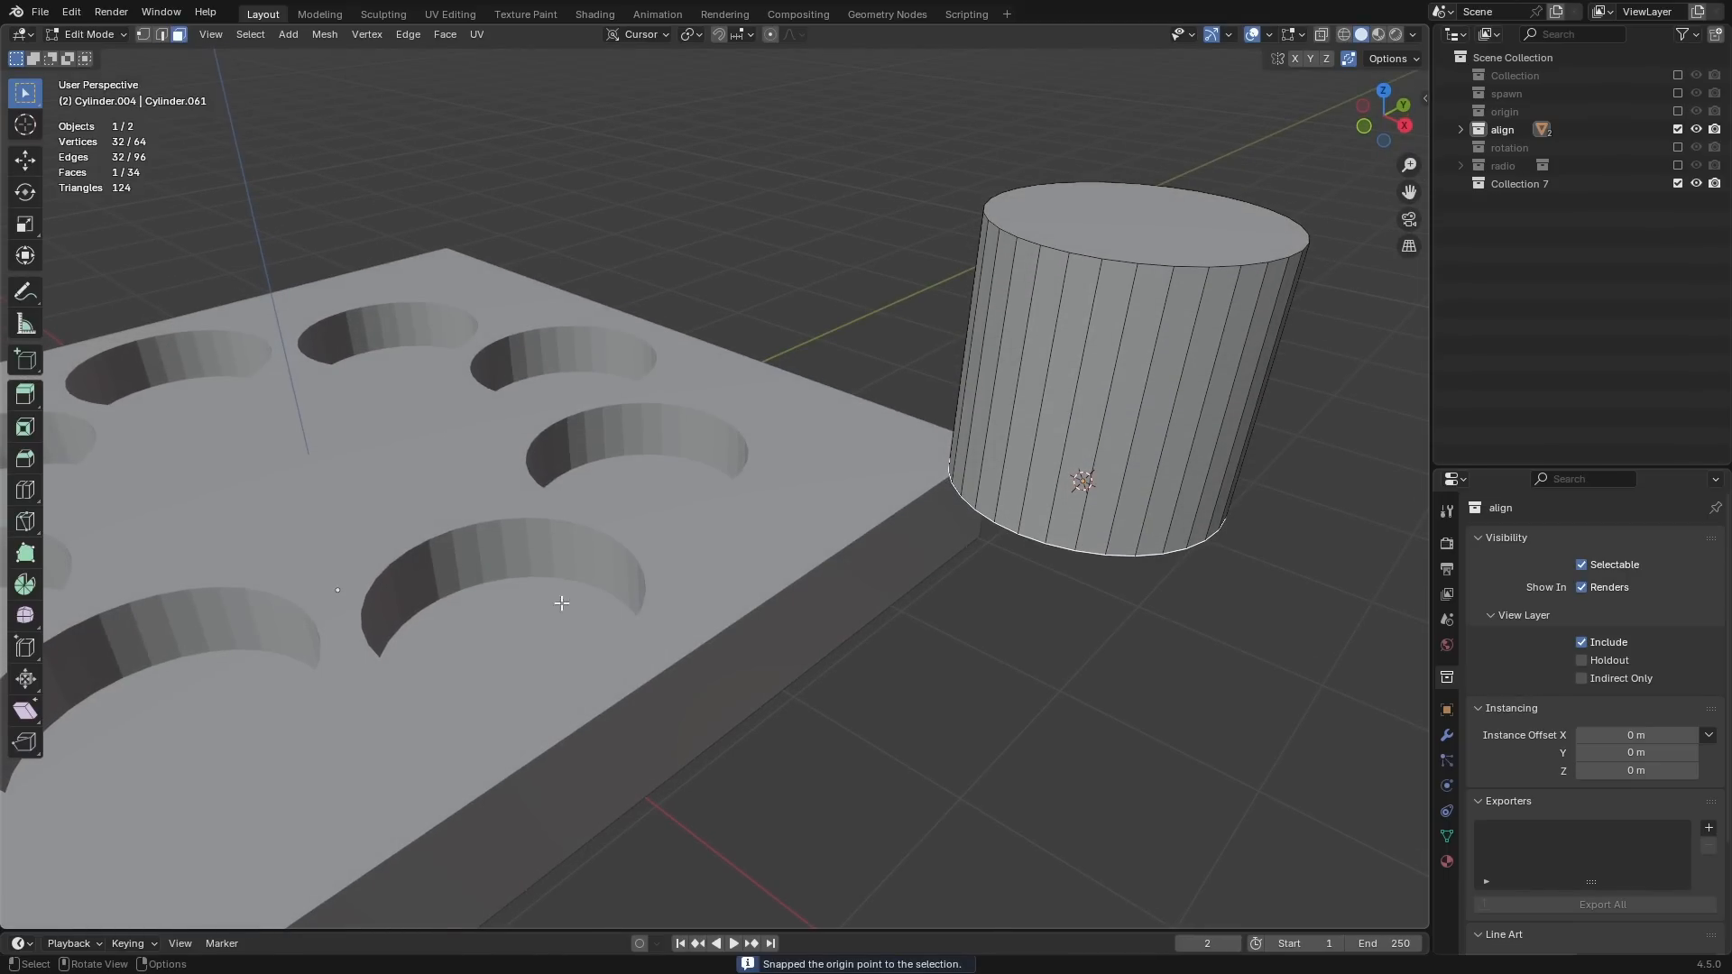
# Step: Snap the 3D cursor to the floor face of the plate's front-right recess
pyautogui.press('Tab')
pyautogui.click(572, 601)
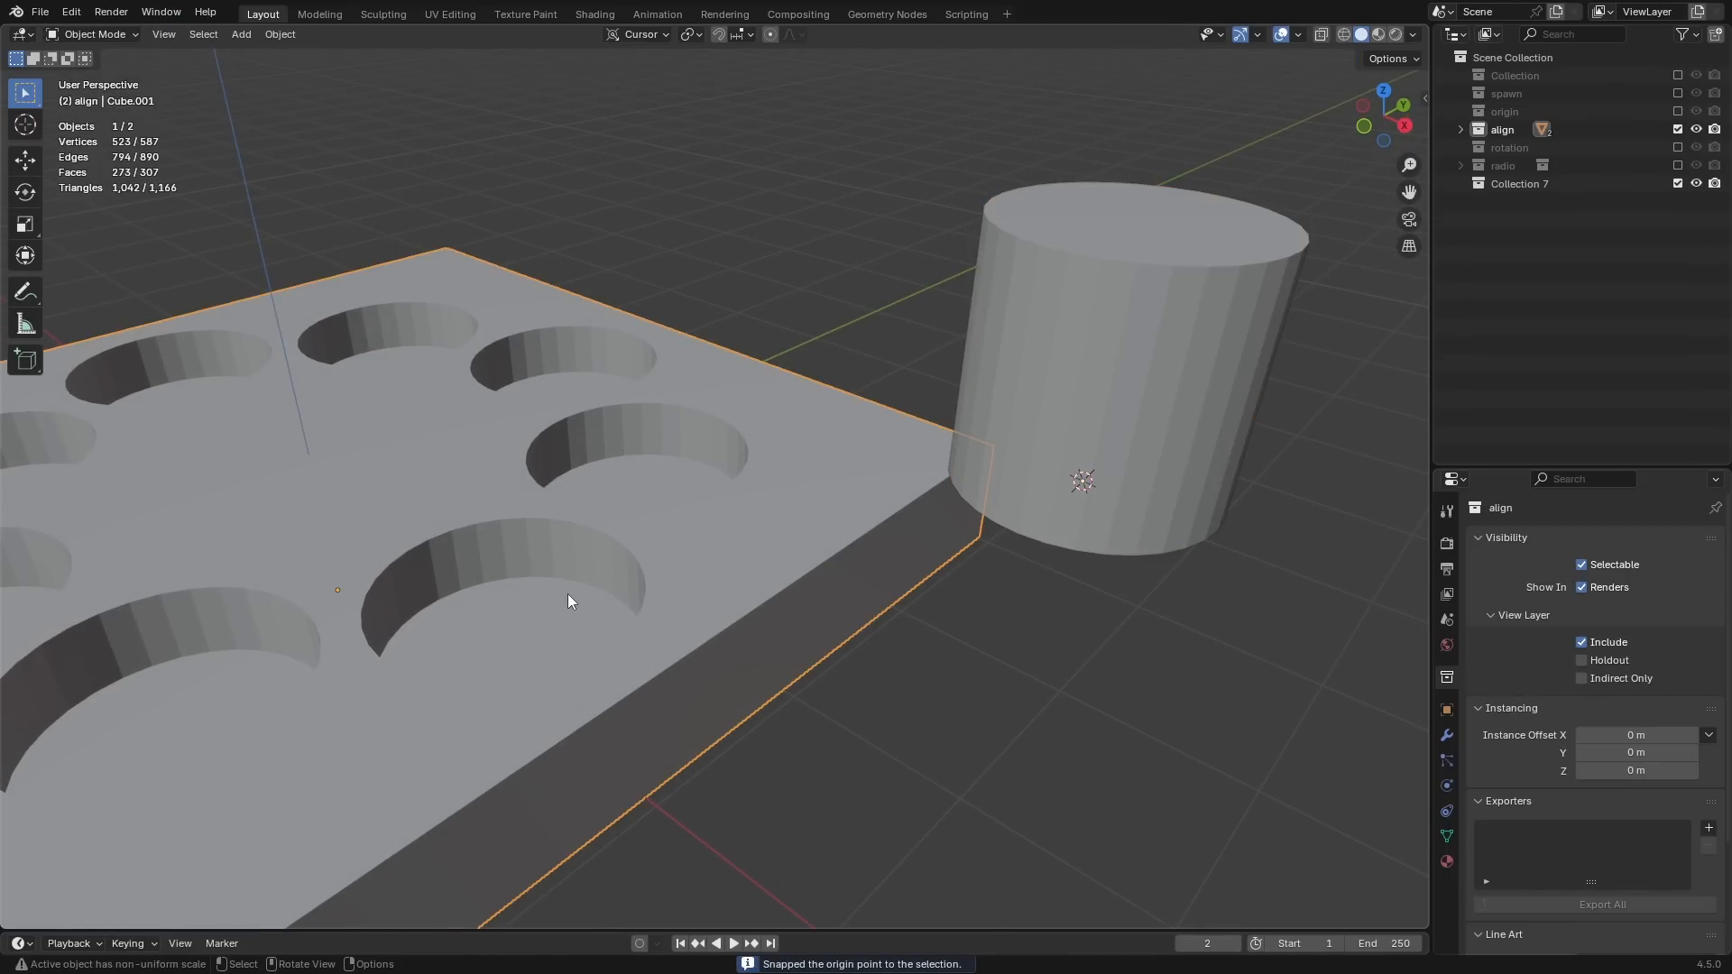
pyautogui.press('Tab')
pyautogui.click(511, 621)
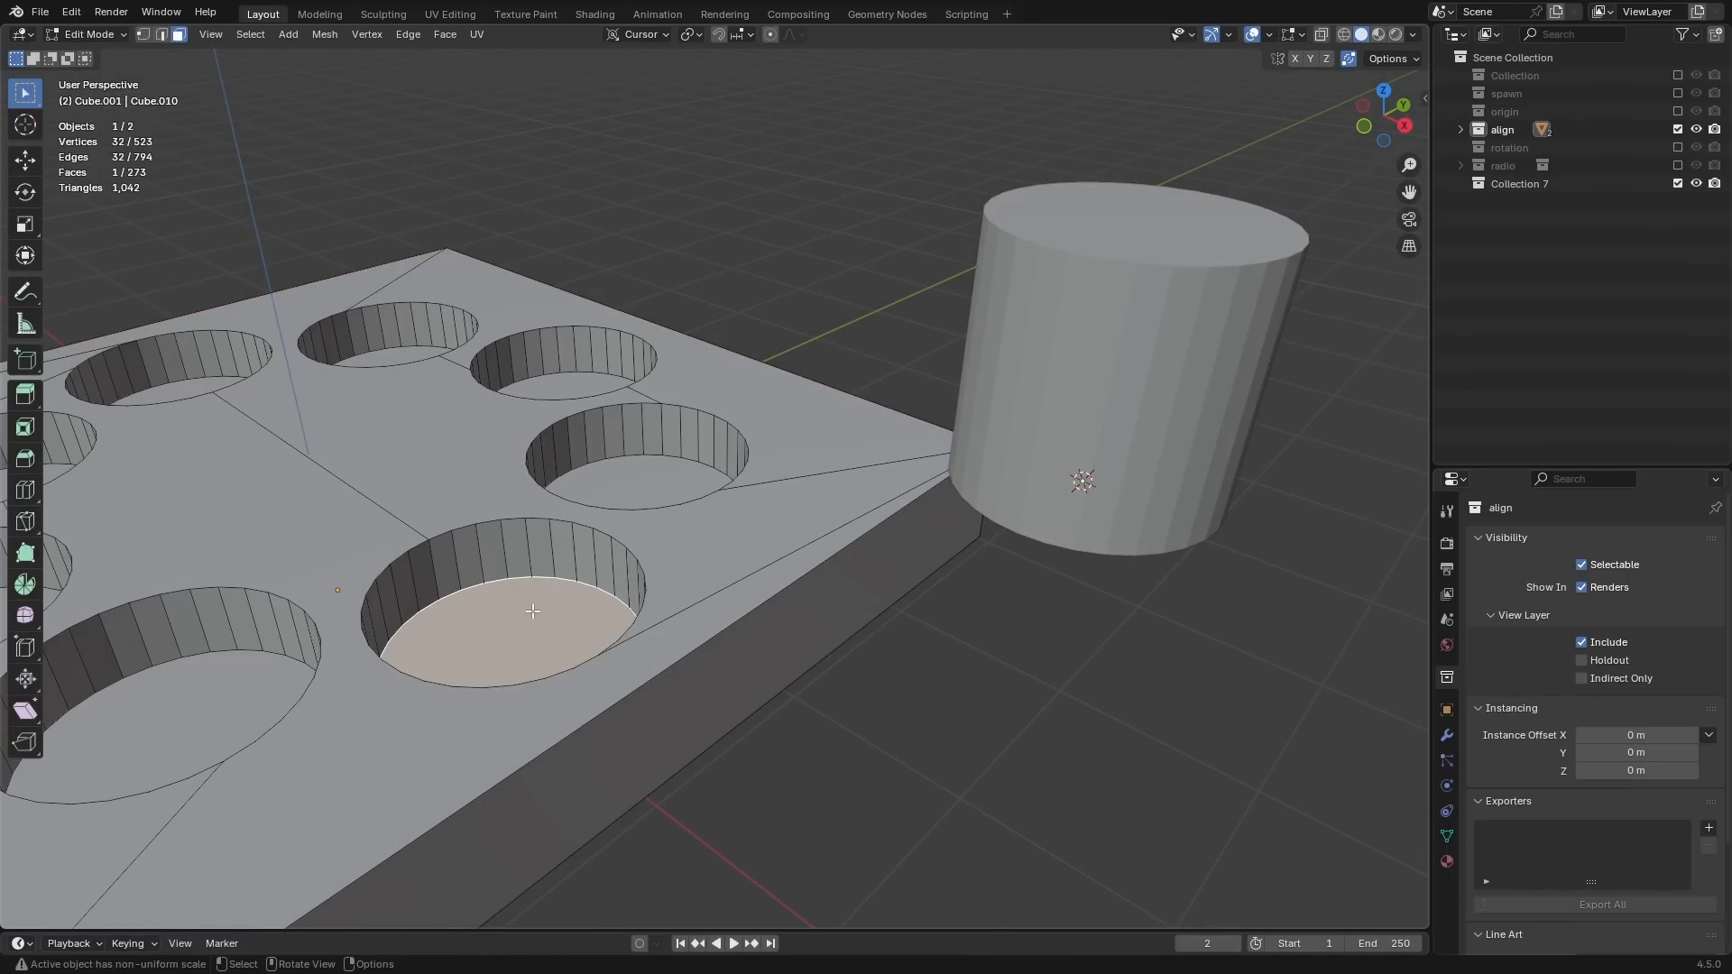
pyautogui.hotkey('shift', 's')
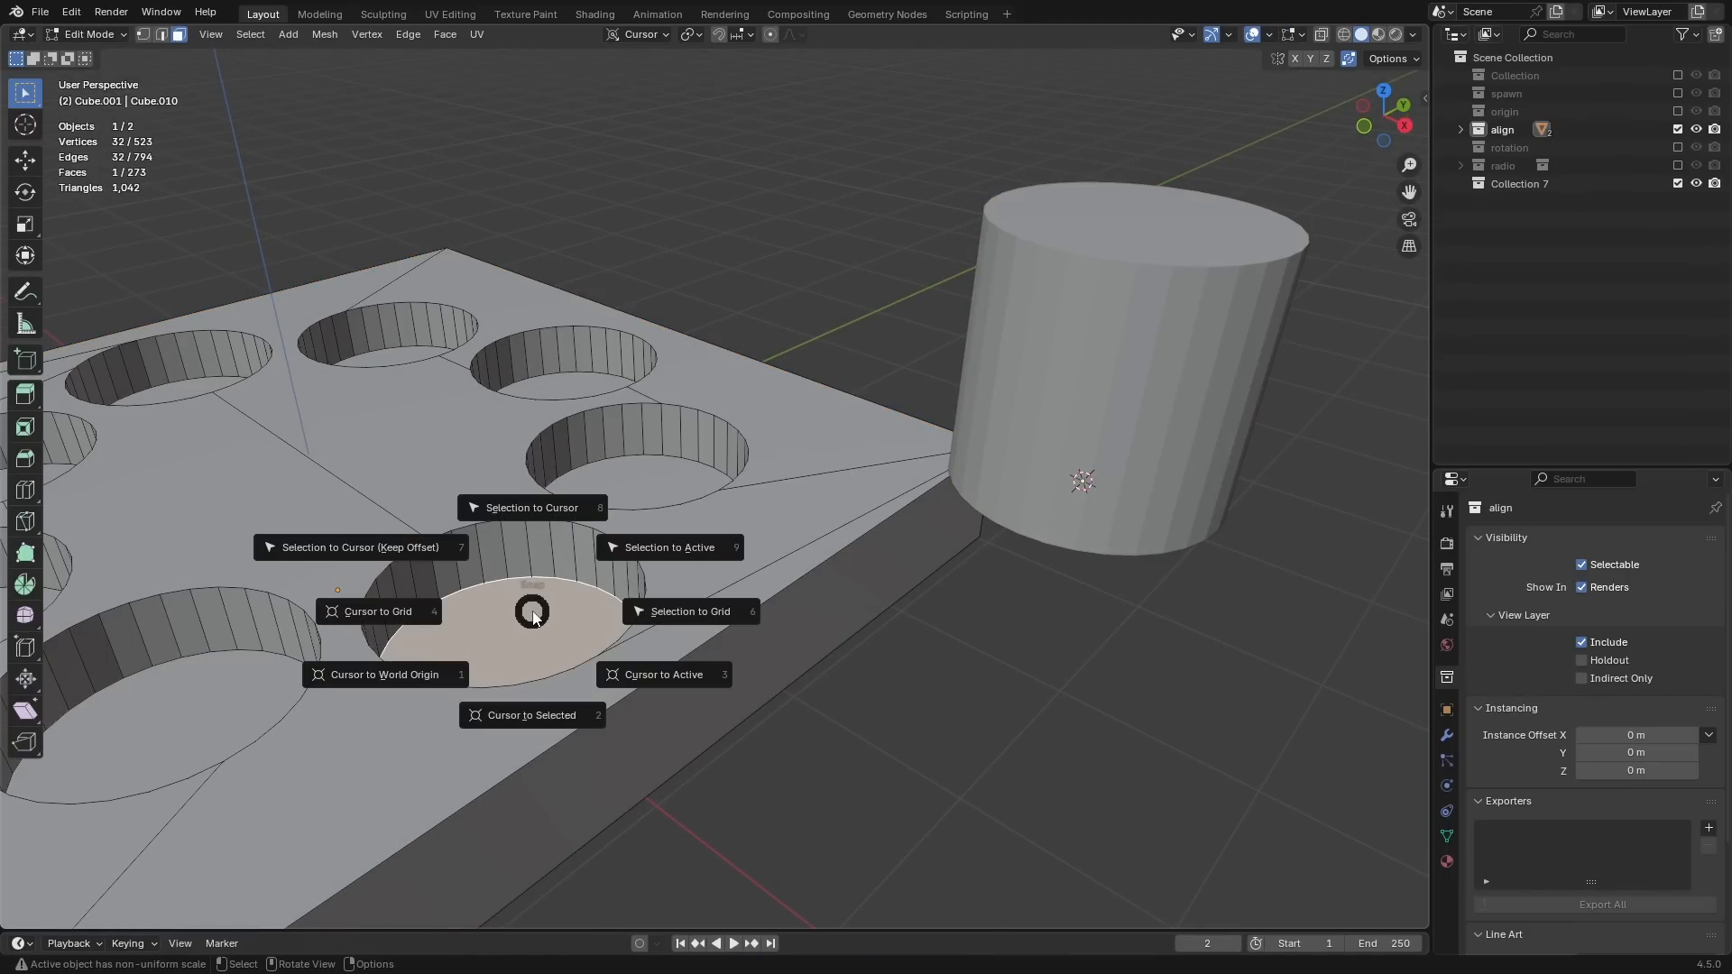
pyautogui.click(545, 718)
pyautogui.press('Tab')
# Step: Snap the cylinder to the 3D cursor so its base sits on the front-right recess floor
pyautogui.click(1134, 382)
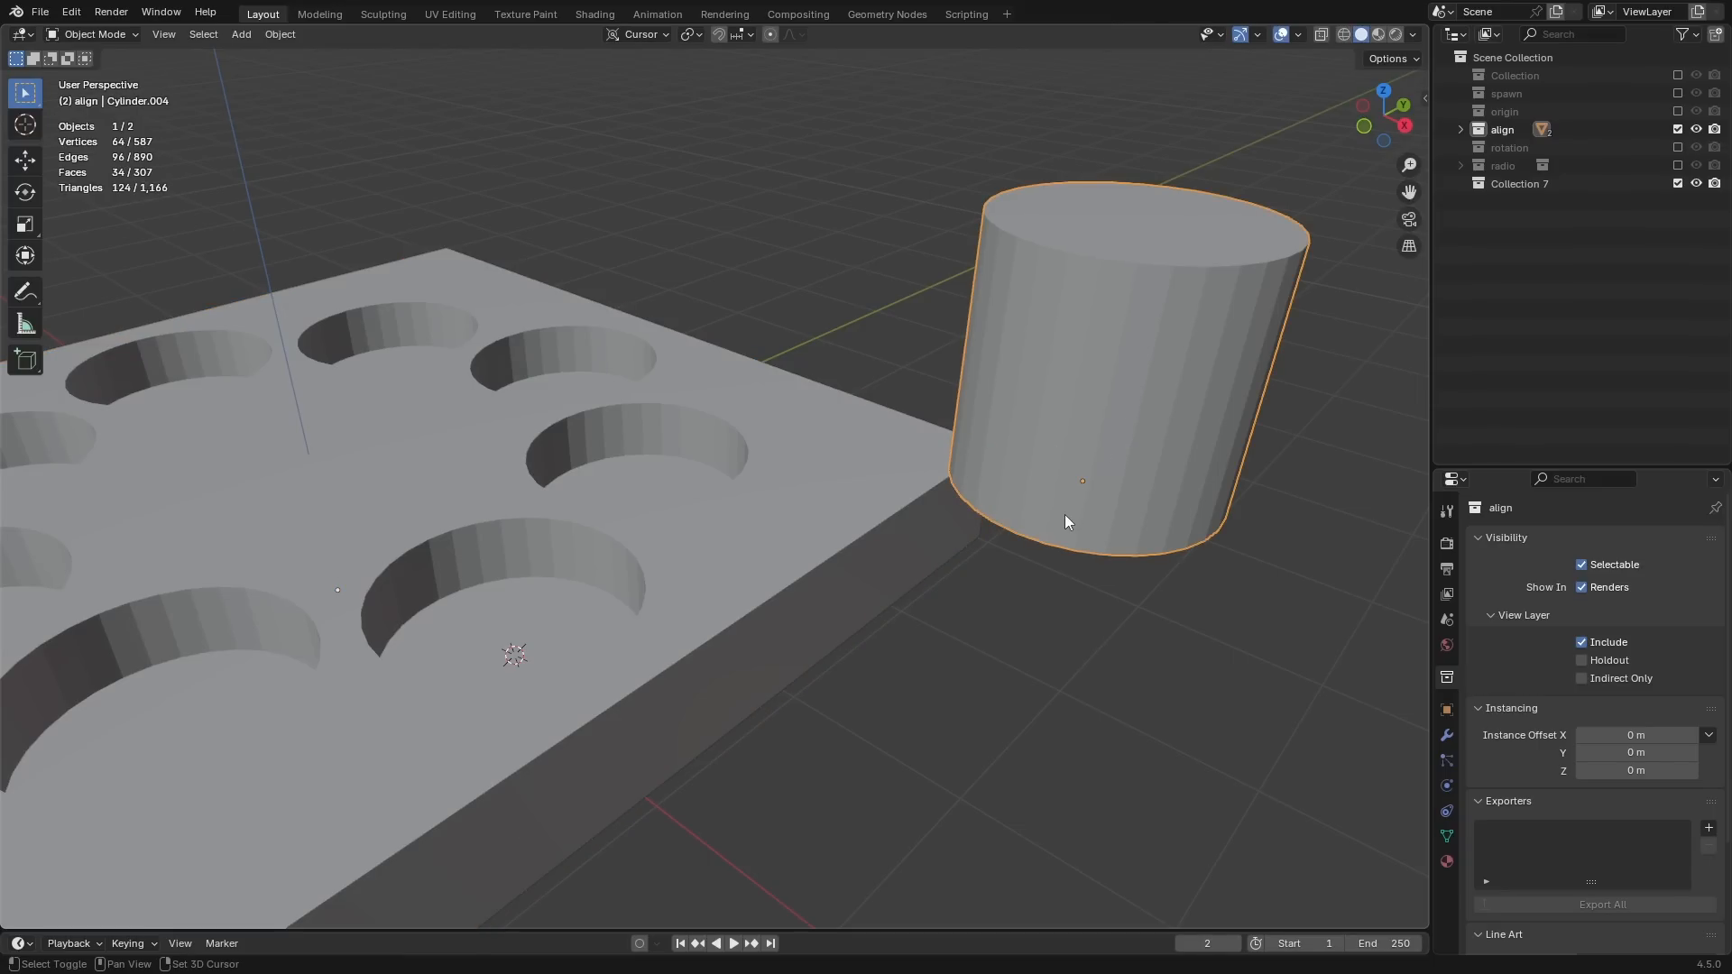
pyautogui.hotkey('shift', 's')
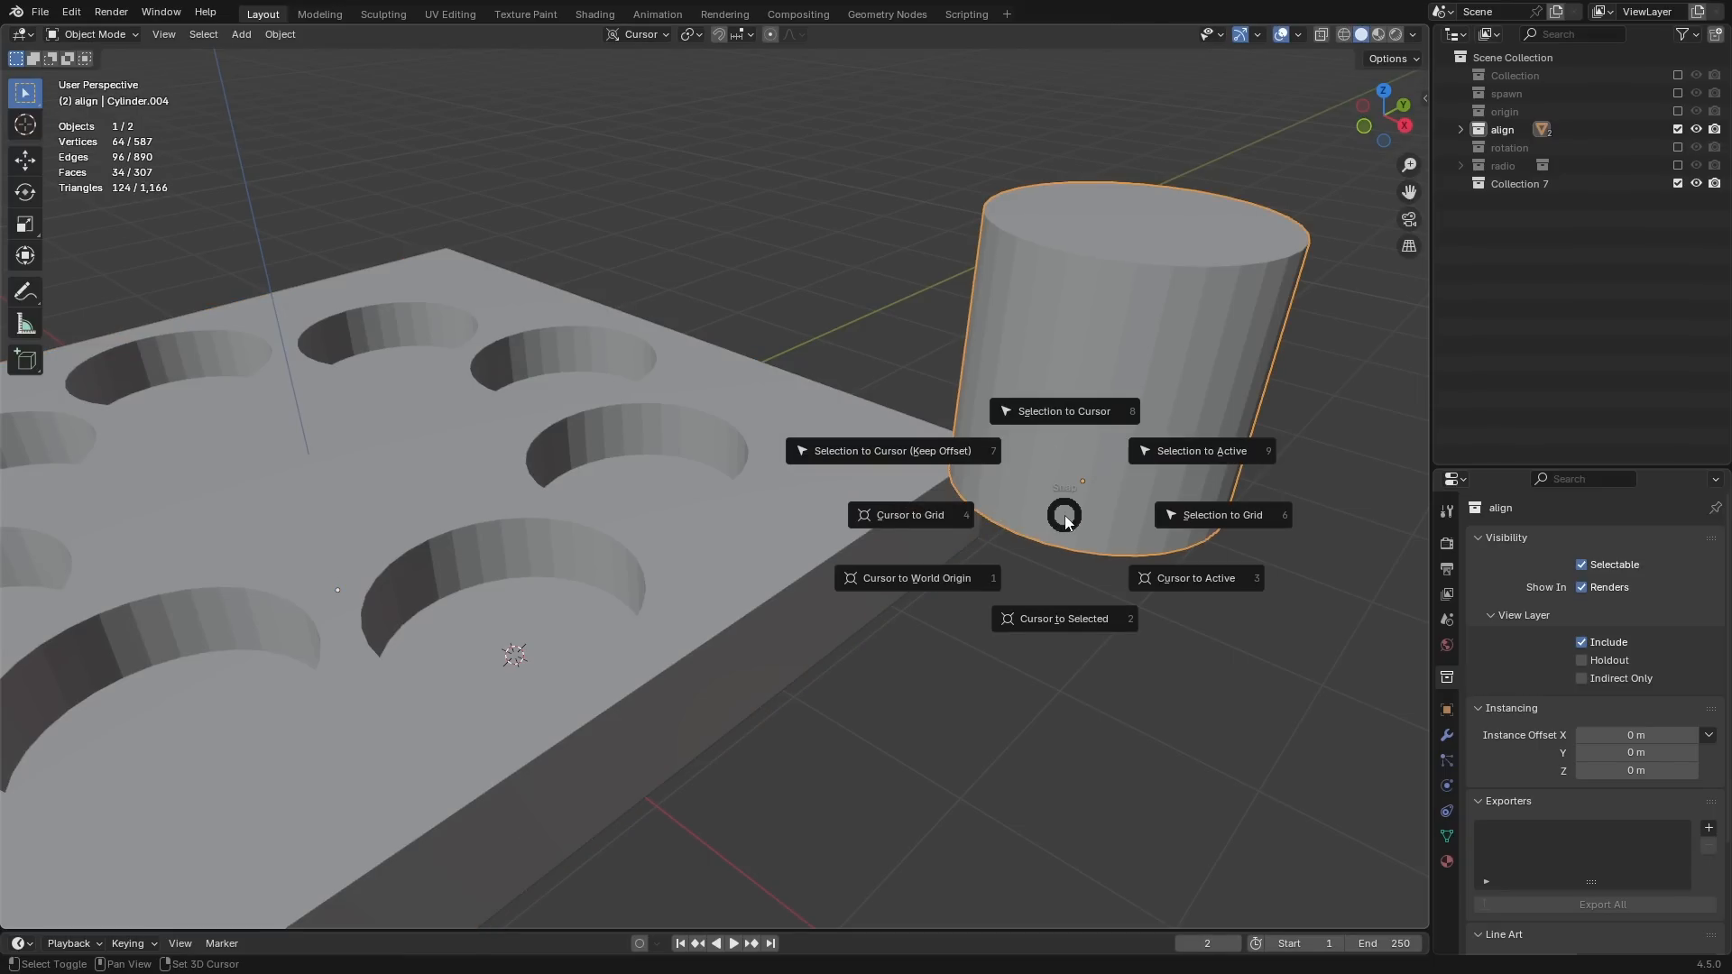
pyautogui.click(1057, 413)
pyautogui.moveTo(619, 580); pyautogui.dragTo(906, 570, button='middle')
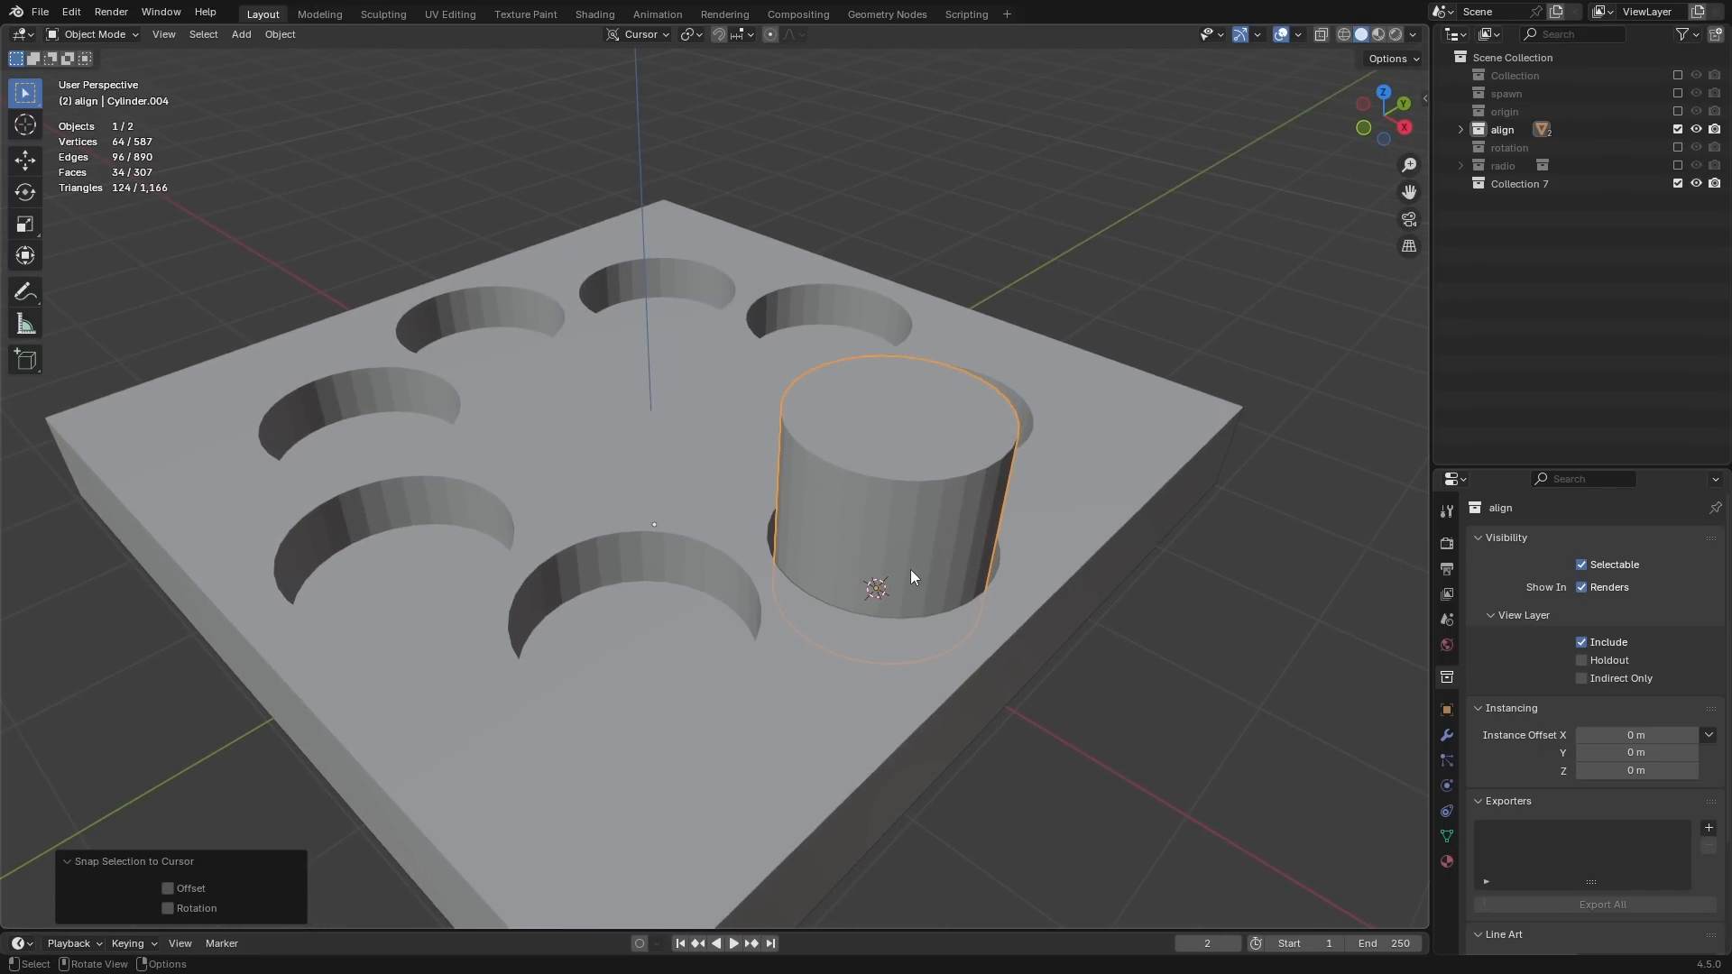
pyautogui.moveTo(912, 567); pyautogui.dragTo(772, 592, button='middle')
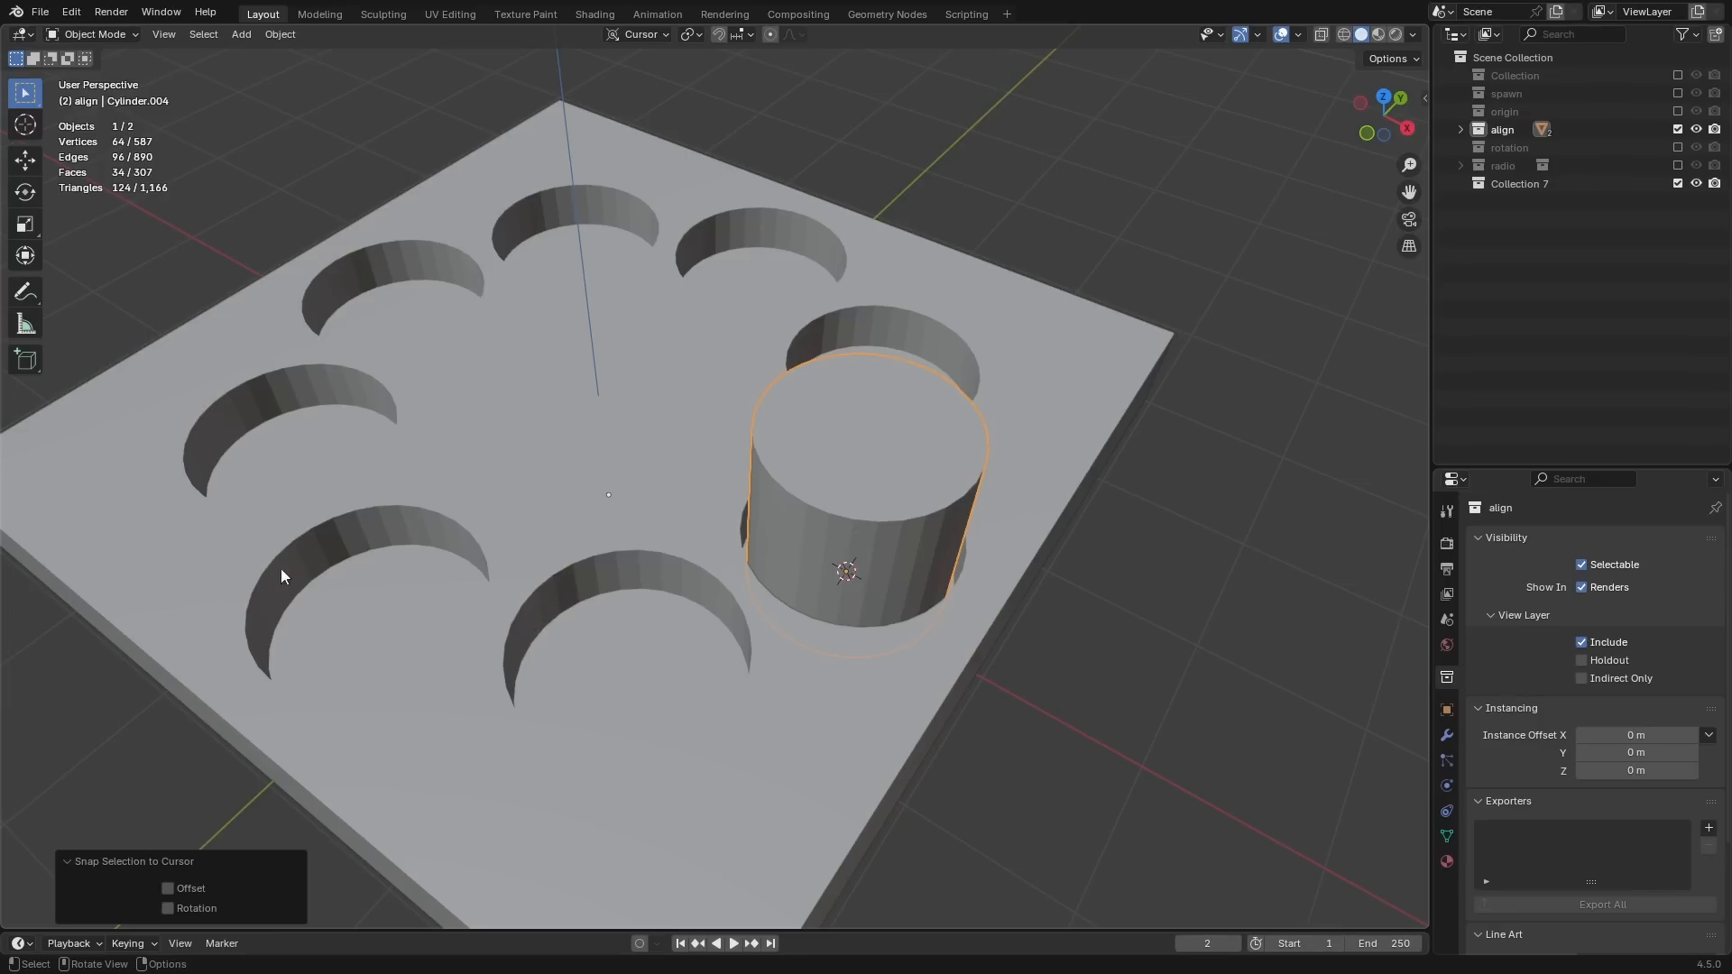
# Step: Duplicate the cylinder five times, placing the copies freehand around the plate's right and back edges
pyautogui.hotkey('shift', 'd')
pyautogui.click(1046, 534)
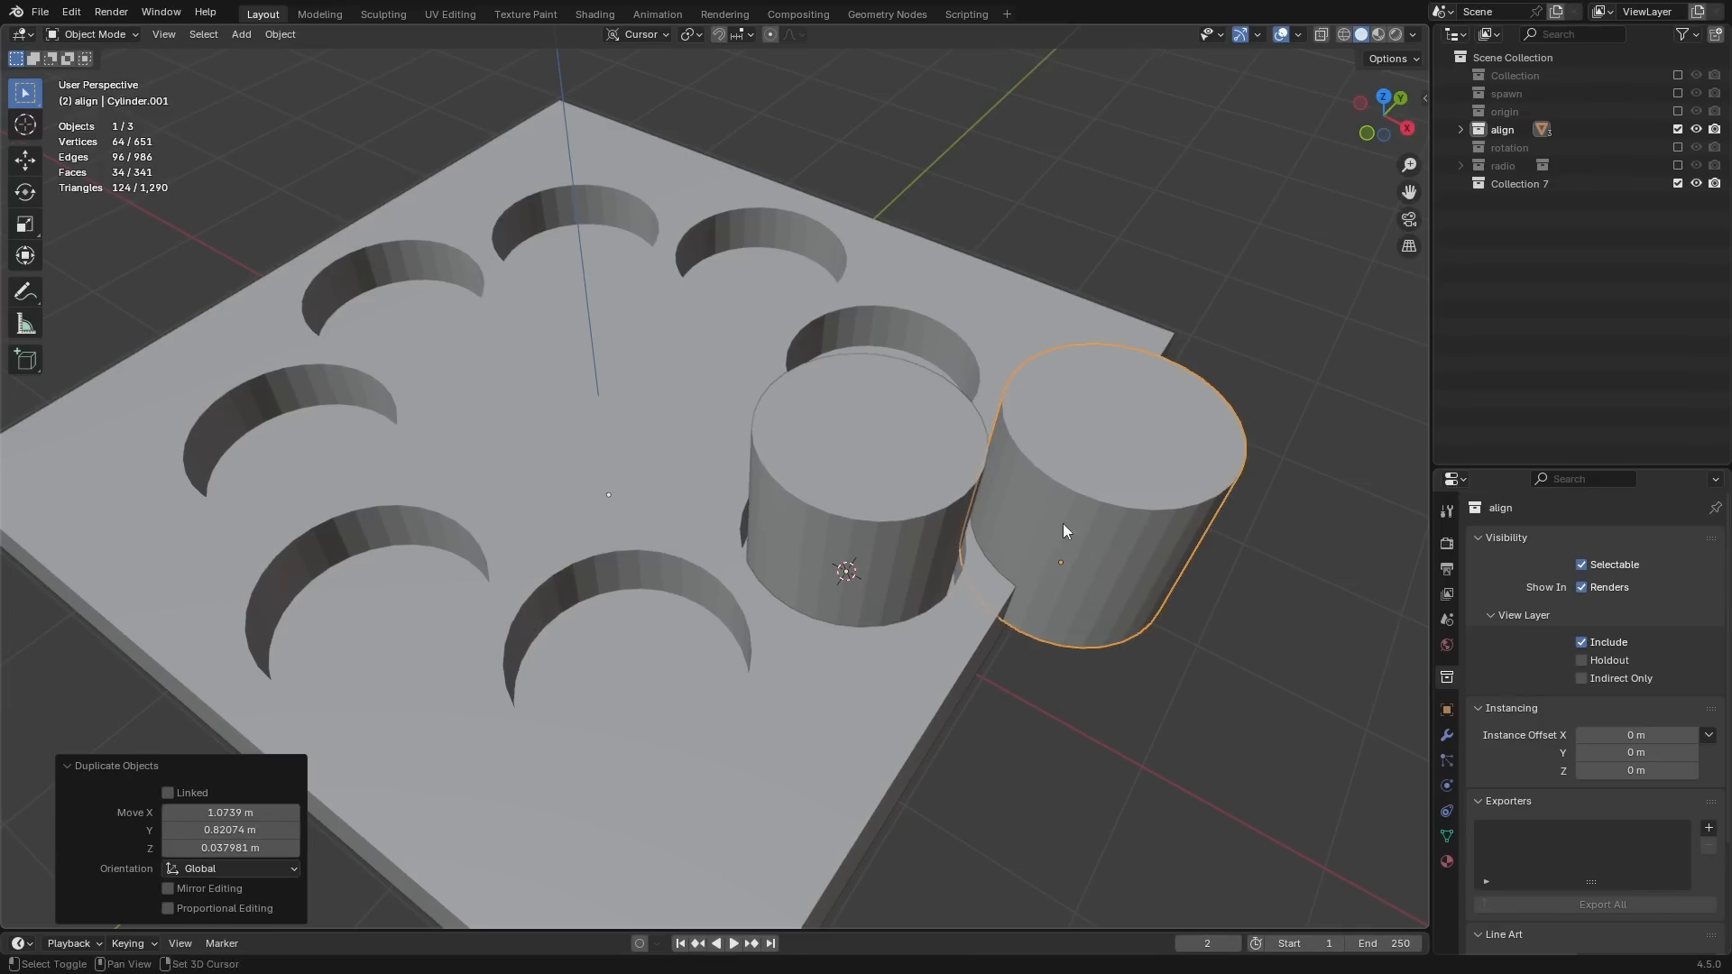
pyautogui.hotkey('shift', 'd')
pyautogui.click(1198, 363)
pyautogui.hotkey('shift', 'd')
pyautogui.click(1130, 178)
pyautogui.hotkey('shift', 'd')
pyautogui.click(882, 106)
pyautogui.hotkey('shift', 'd')
pyautogui.click(716, 97)
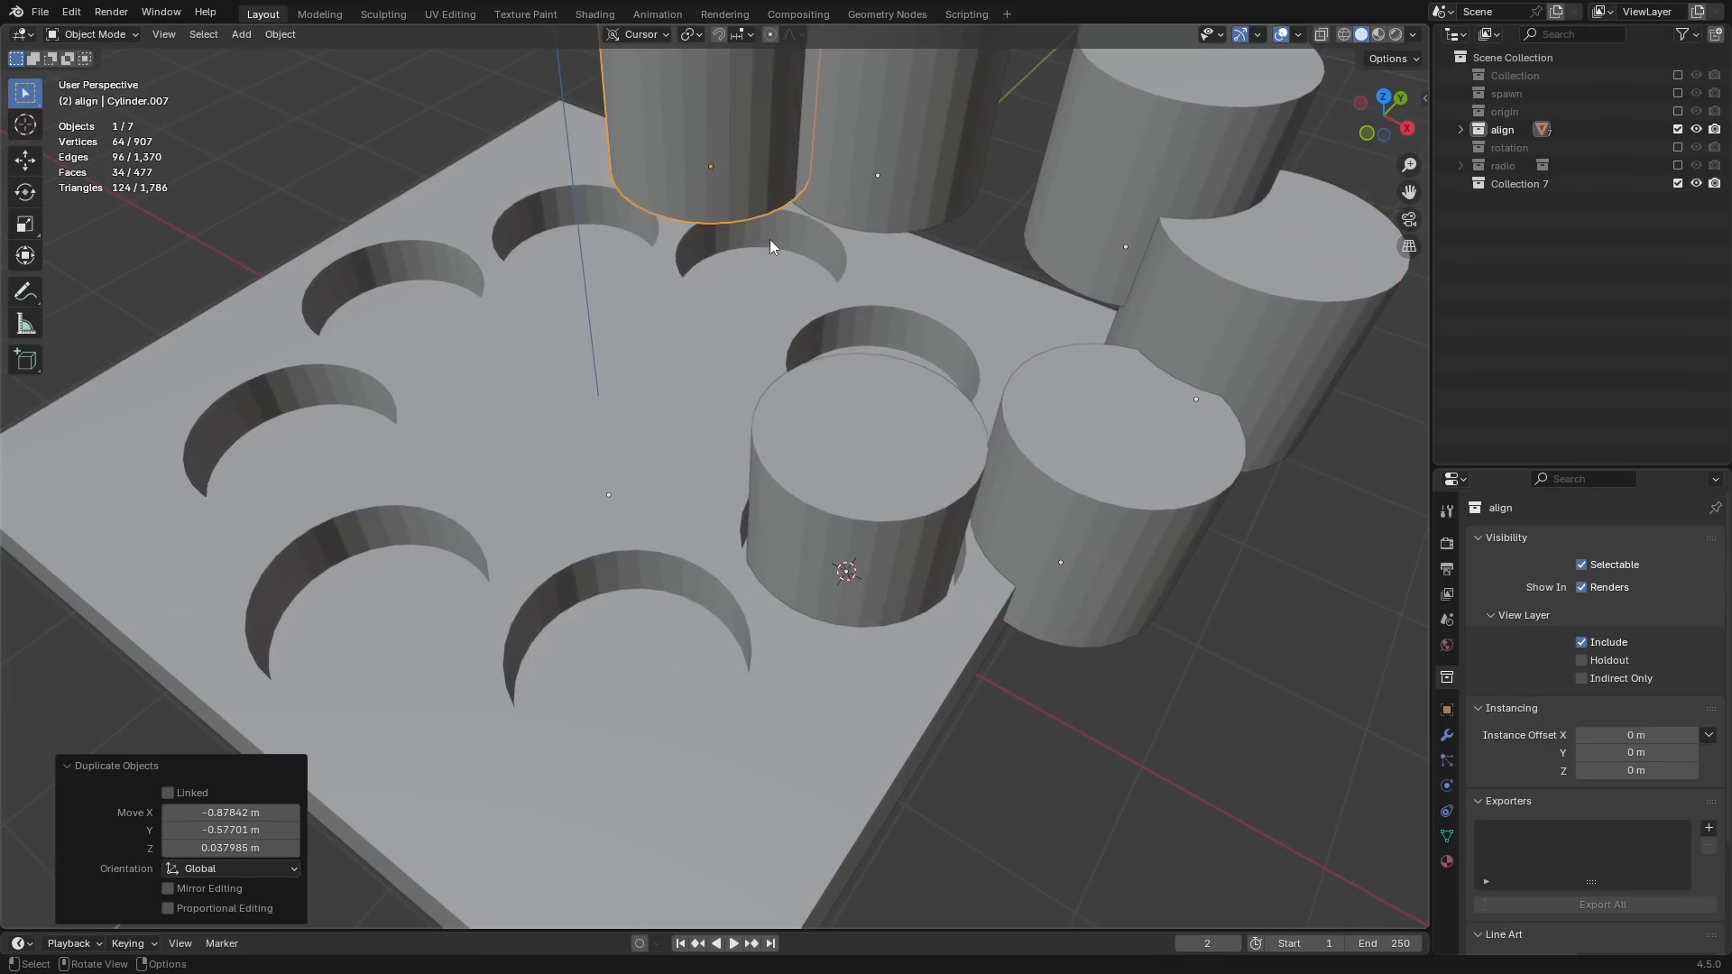
# Step: Snap the 3D cursor to the front recess's floor face and snap one spare cylinder to it
pyautogui.click(655, 645)
pyautogui.press('Tab')
pyautogui.click(655, 655)
pyautogui.hotkey('shift', 's')
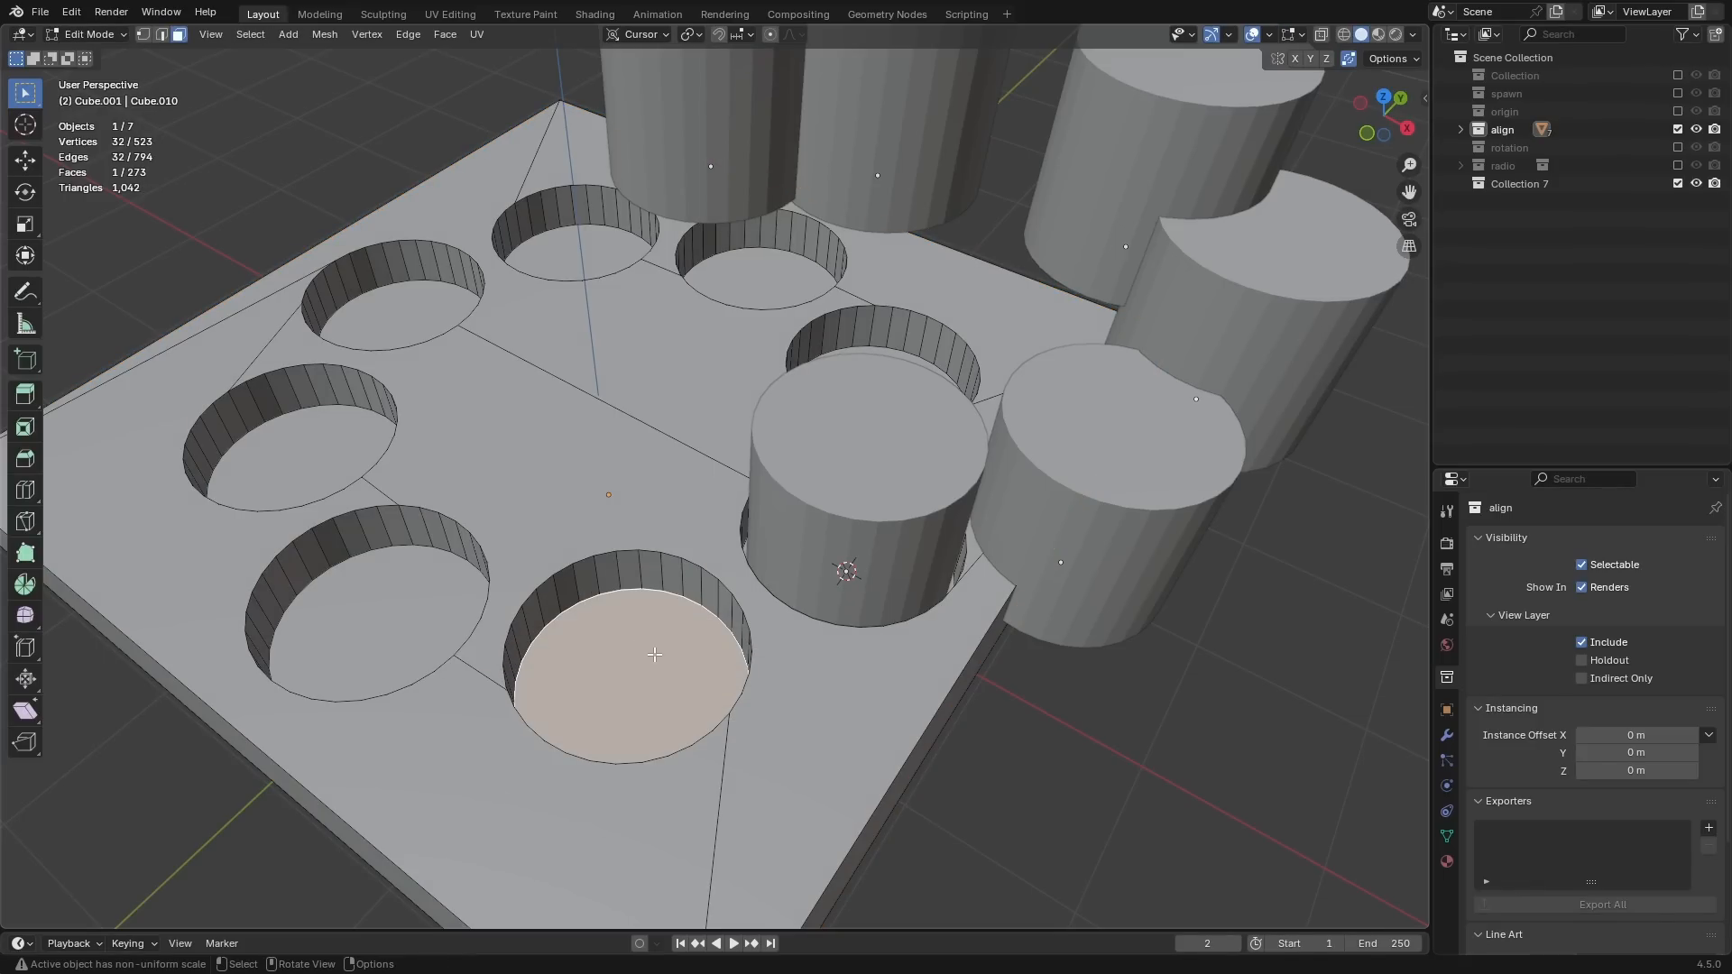
pyautogui.hotkey('shift', 's')
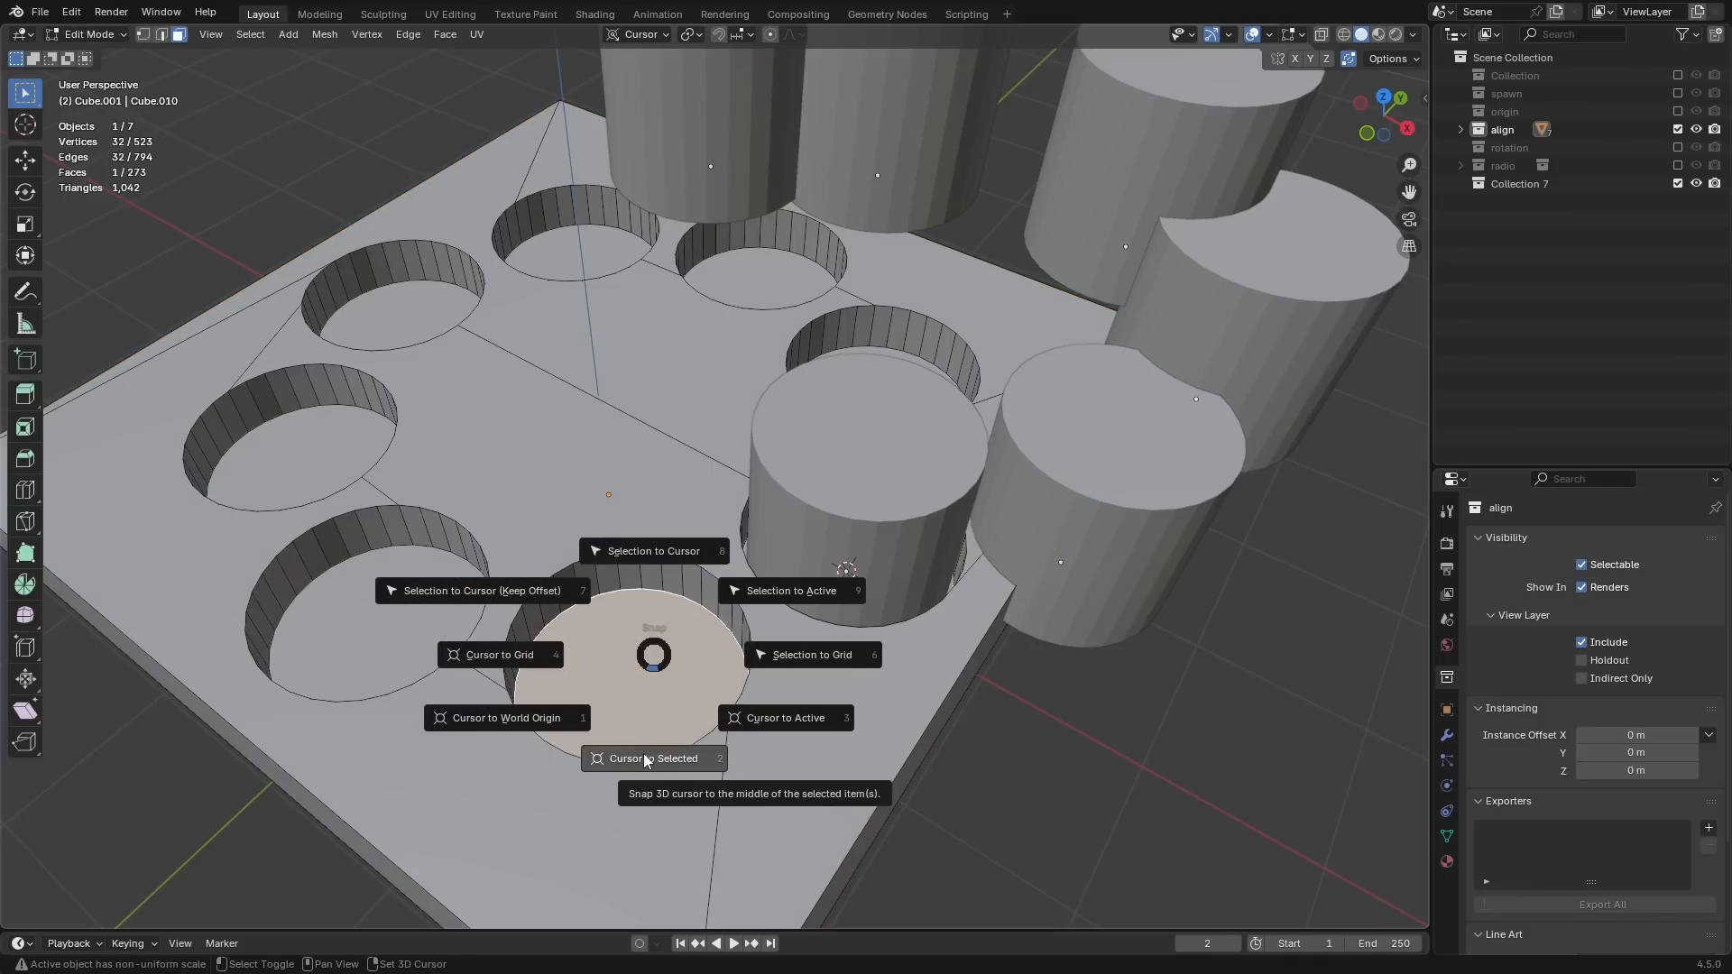
pyautogui.click(646, 754)
pyautogui.press('Tab')
pyautogui.click(717, 199)
pyautogui.hotkey('shift', 's')
pyautogui.click(740, 144)
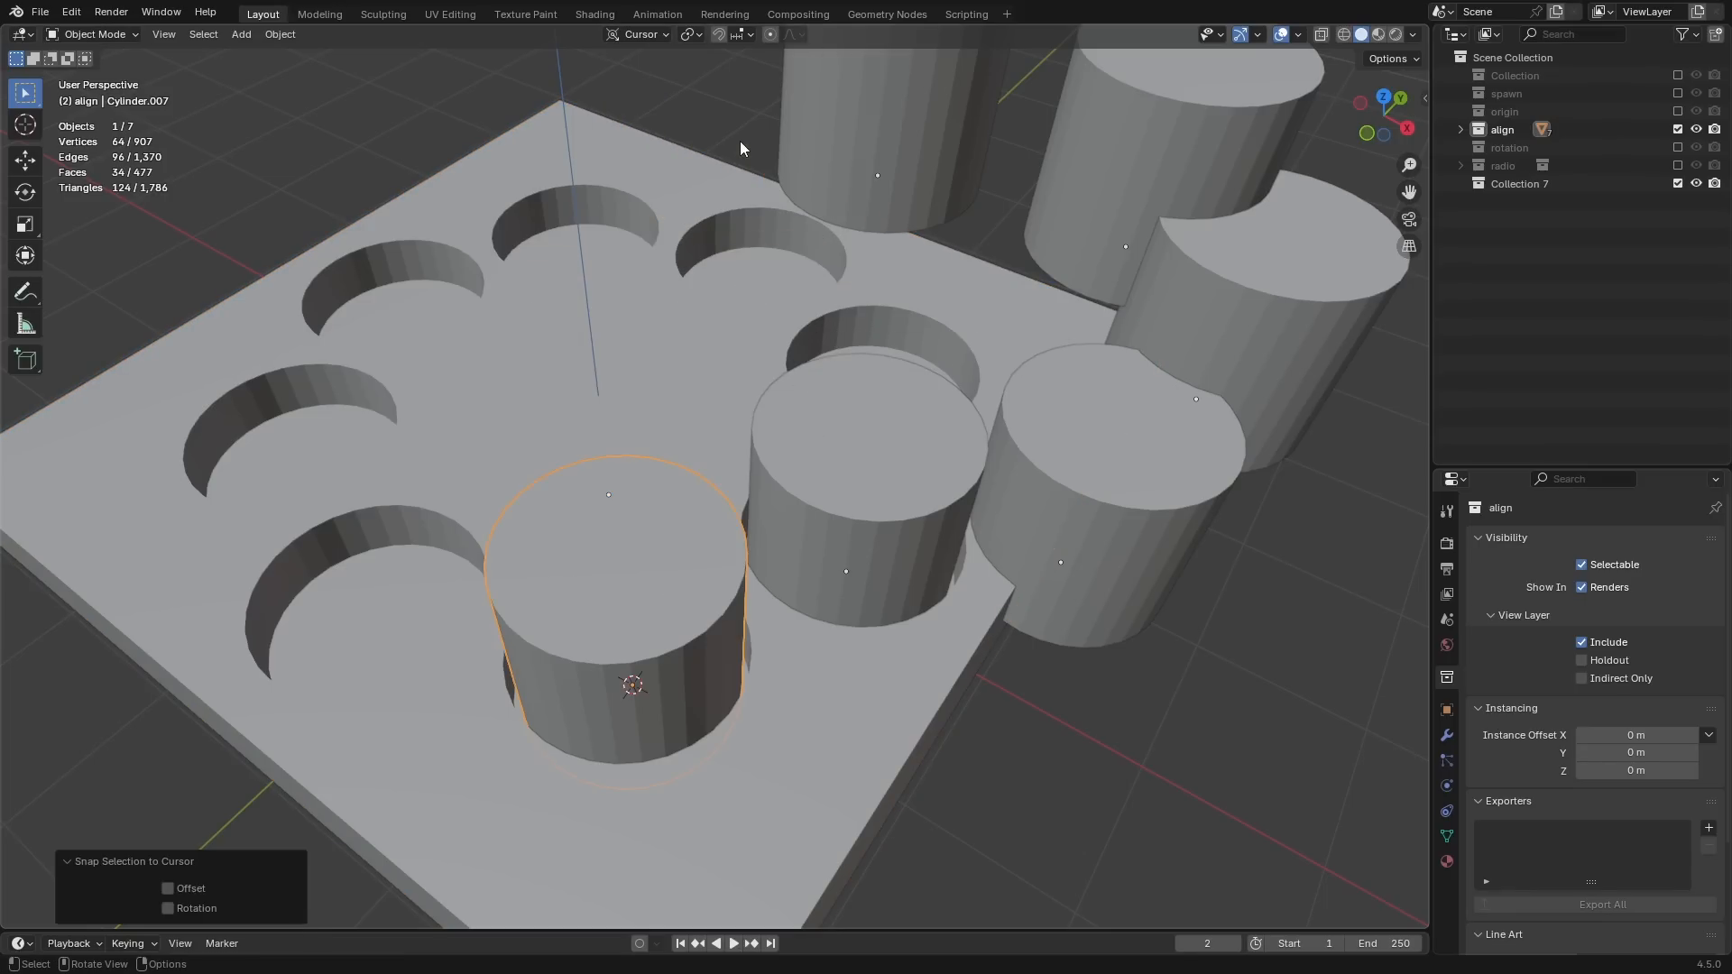
# Step: Snap the 3D cursor to the front-left recess's floor face and snap another spare cylinder to it
pyautogui.click(408, 590)
pyautogui.press('Tab')
pyautogui.click(408, 590)
pyautogui.hotkey('shift', 's')
pyautogui.click(374, 802)
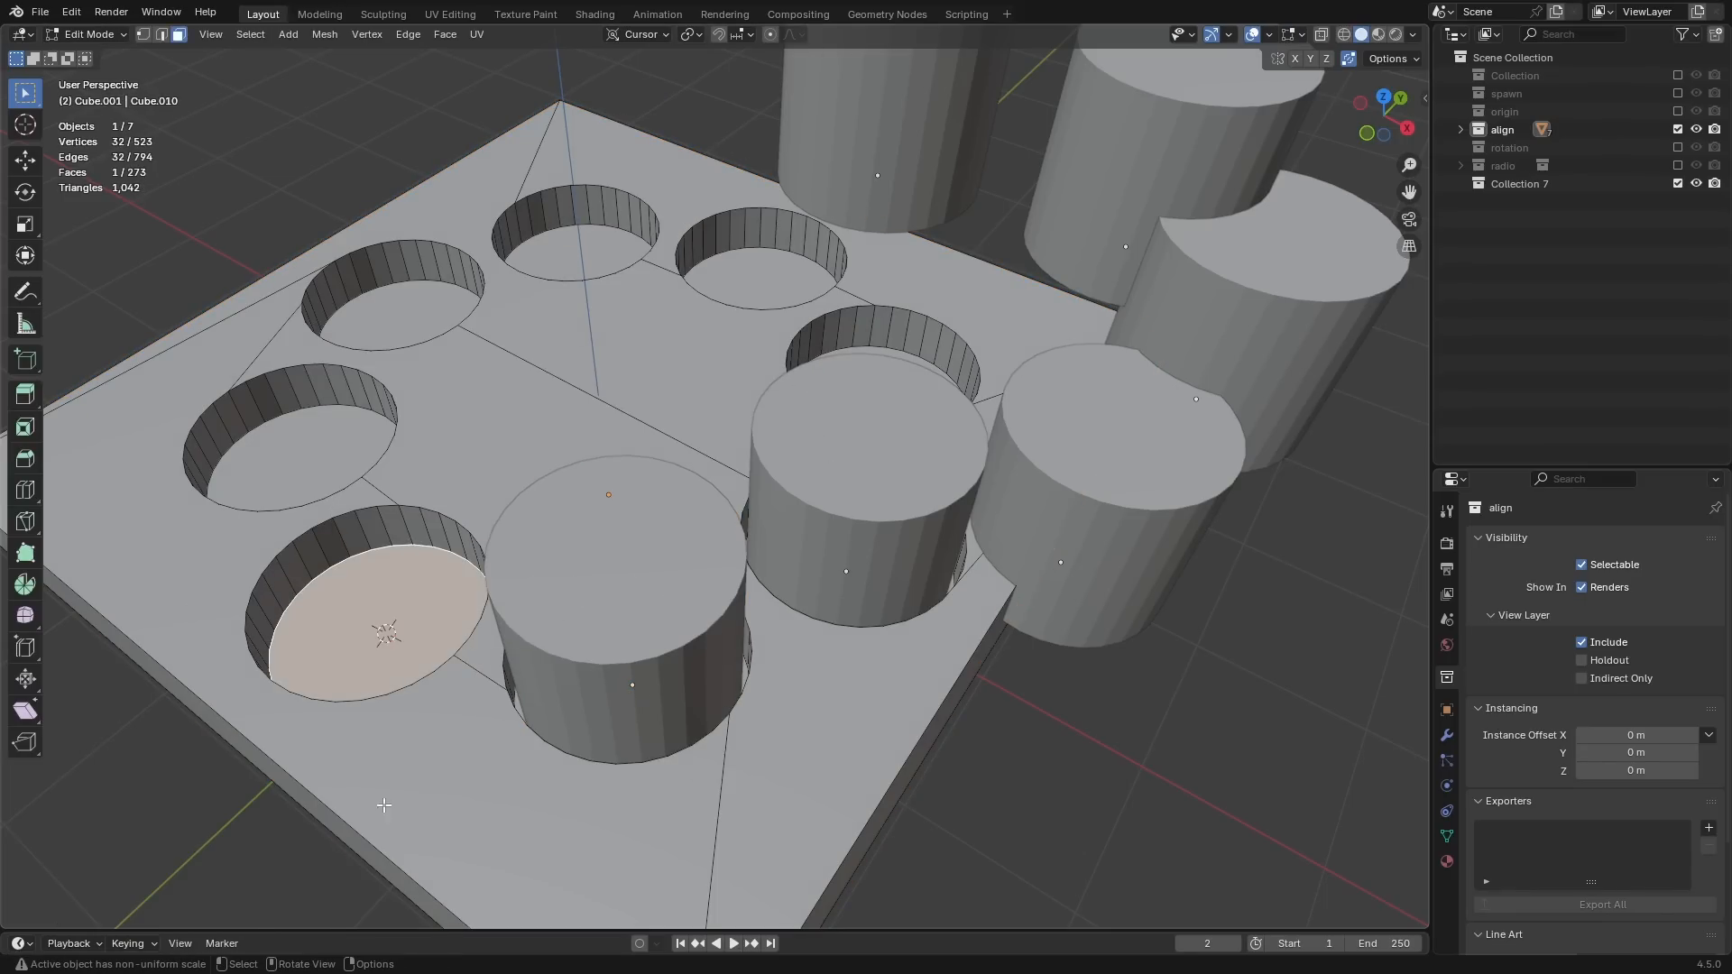
pyautogui.press('Tab')
pyautogui.click(873, 141)
pyautogui.hotkey('shift', 's')
pyautogui.click(884, 93)
# Step: Snap the 3D cursor to the left recess's floor face and snap a third spare cylinder to it
pyautogui.click(383, 396)
pyautogui.moveTo(383, 397); pyautogui.dragTo(402, 440, button='middle')
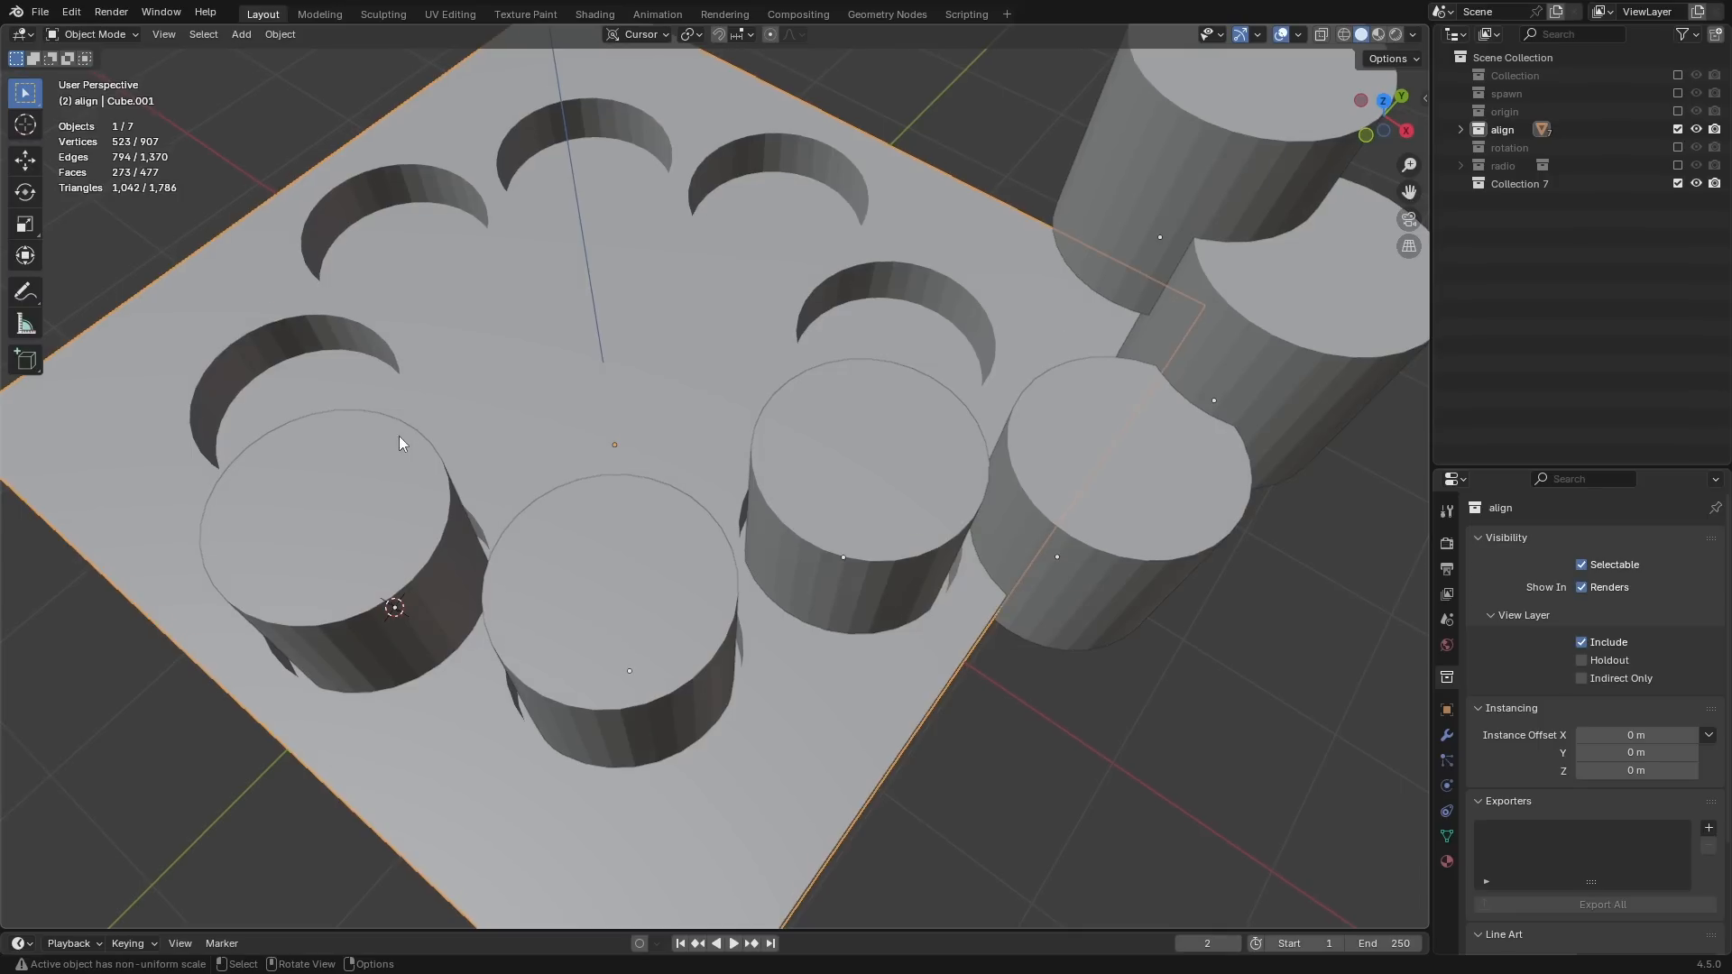
pyautogui.press('Tab')
pyautogui.click(373, 346)
pyautogui.click(339, 393)
pyautogui.hotkey('shift', 's')
pyautogui.click(396, 611)
pyautogui.press('Tab')
pyautogui.click(1252, 134)
pyautogui.hotkey('shift', 's')
pyautogui.click(1092, 261)
# Step: Snap the 3D cursor to the back-left recess's floor face and snap a fourth spare cylinder to it
pyautogui.click(470, 297)
pyautogui.press('Tab')
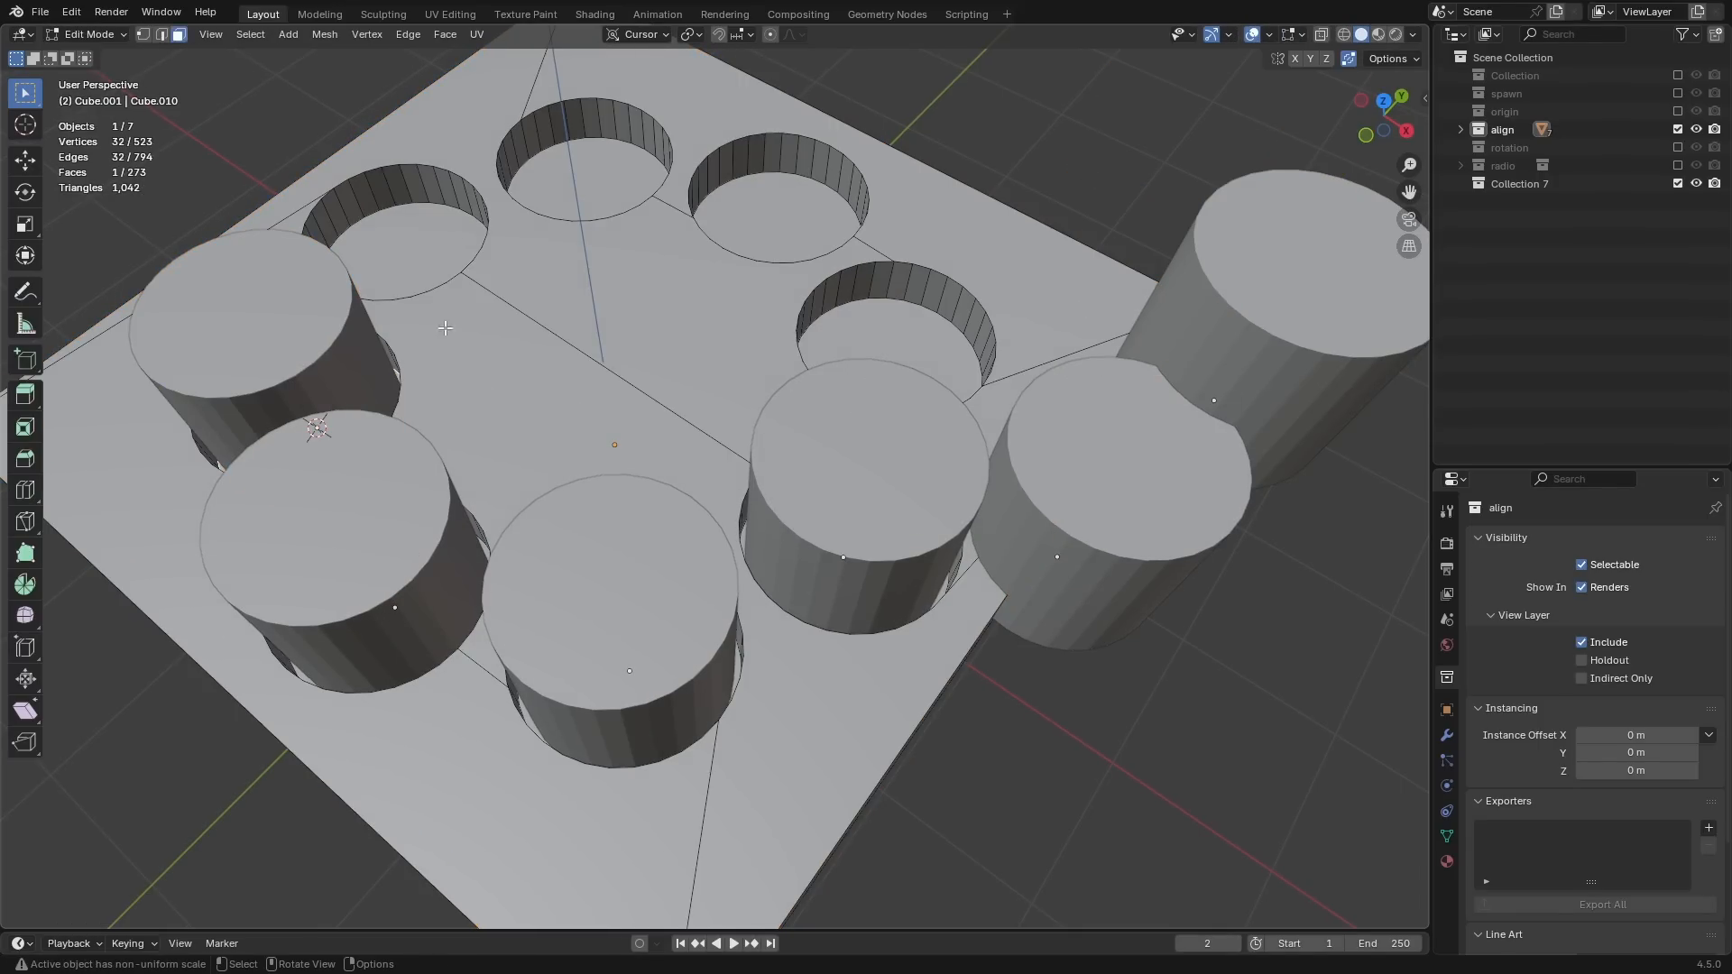
pyautogui.click(442, 236)
pyautogui.hotkey('shift', 's')
pyautogui.click(442, 303)
pyautogui.press('Tab')
pyautogui.click(1272, 263)
pyautogui.hotkey('shift', 's')
pyautogui.click(1162, 156)
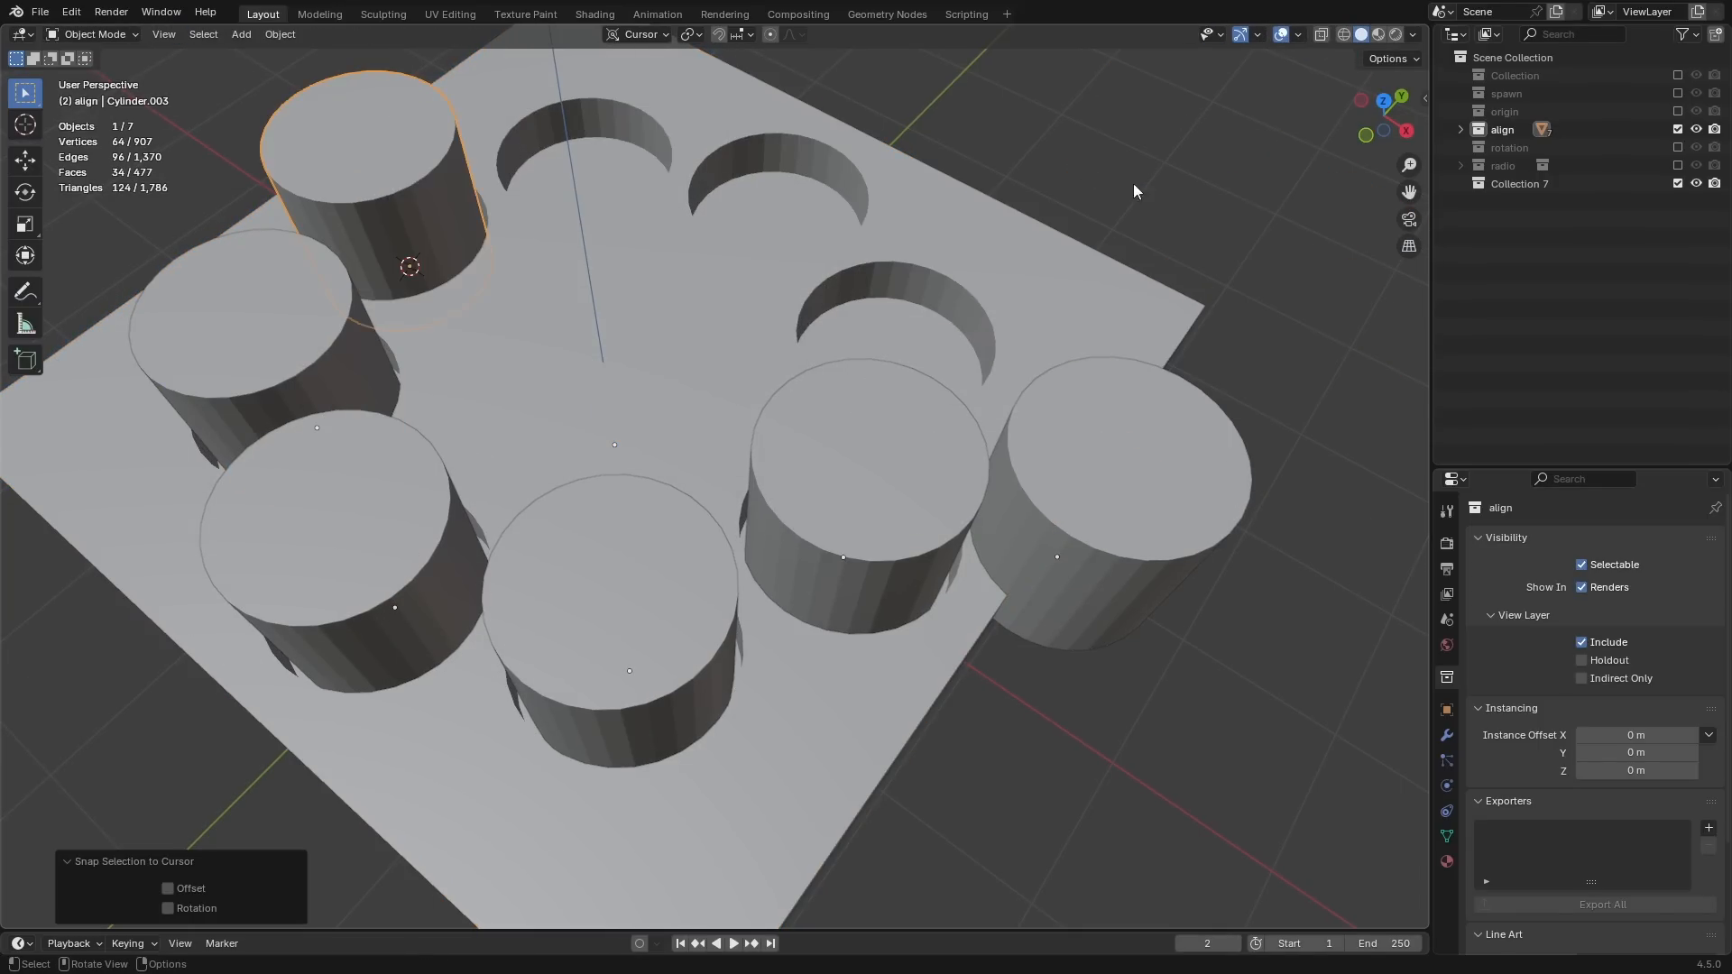
# Step: Snap the last spare cylinder to the 3D cursor on the floor of the empty recess beside the first cylinder
pyautogui.scroll(-4, 746, 546)
pyautogui.click(958, 317)
pyautogui.moveTo(958, 317); pyautogui.dragTo(866, 325, button='middle')
pyautogui.moveTo(597, 506); pyautogui.dragTo(733, 506, button='middle')
pyautogui.moveTo(815, 411); pyautogui.dragTo(719, 480, button='middle')
pyautogui.keyDown('shift'); pyautogui.moveTo(719, 480); pyautogui.dragTo(804, 523, button='middle'); pyautogui.keyUp('shift')
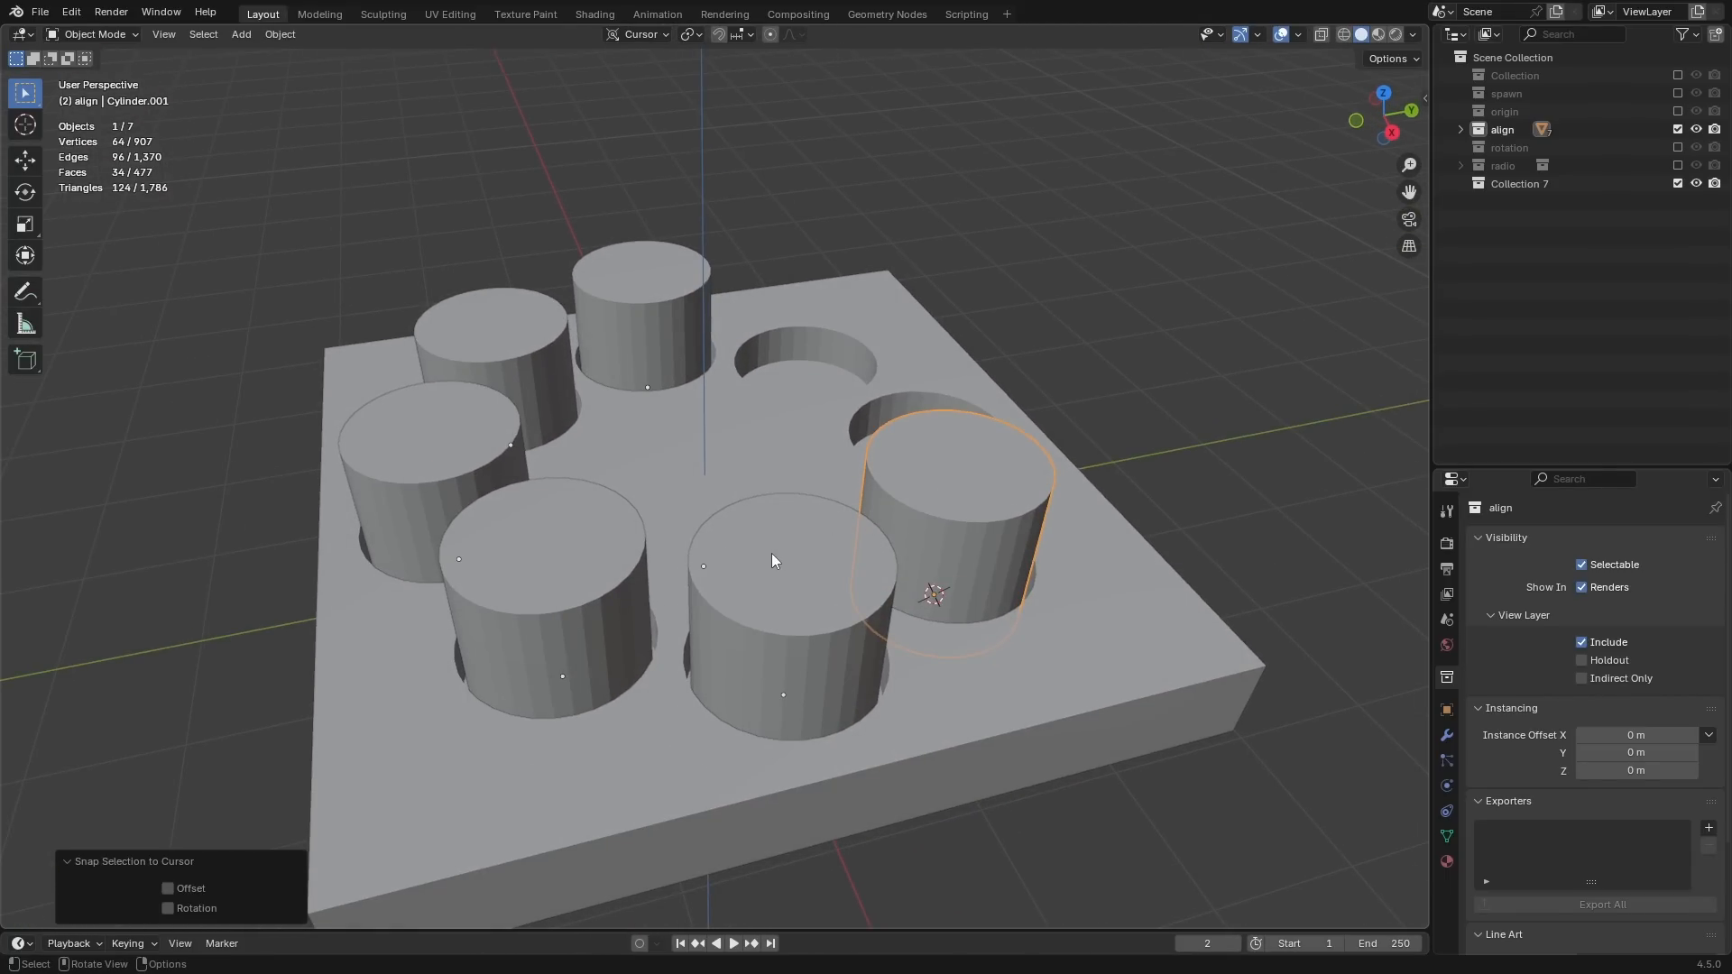
pyautogui.scroll(1, 771, 554)
pyautogui.keyDown('shift'); pyautogui.moveTo(783, 538); pyautogui.dragTo(817, 520, button='middle'); pyautogui.keyUp('shift')
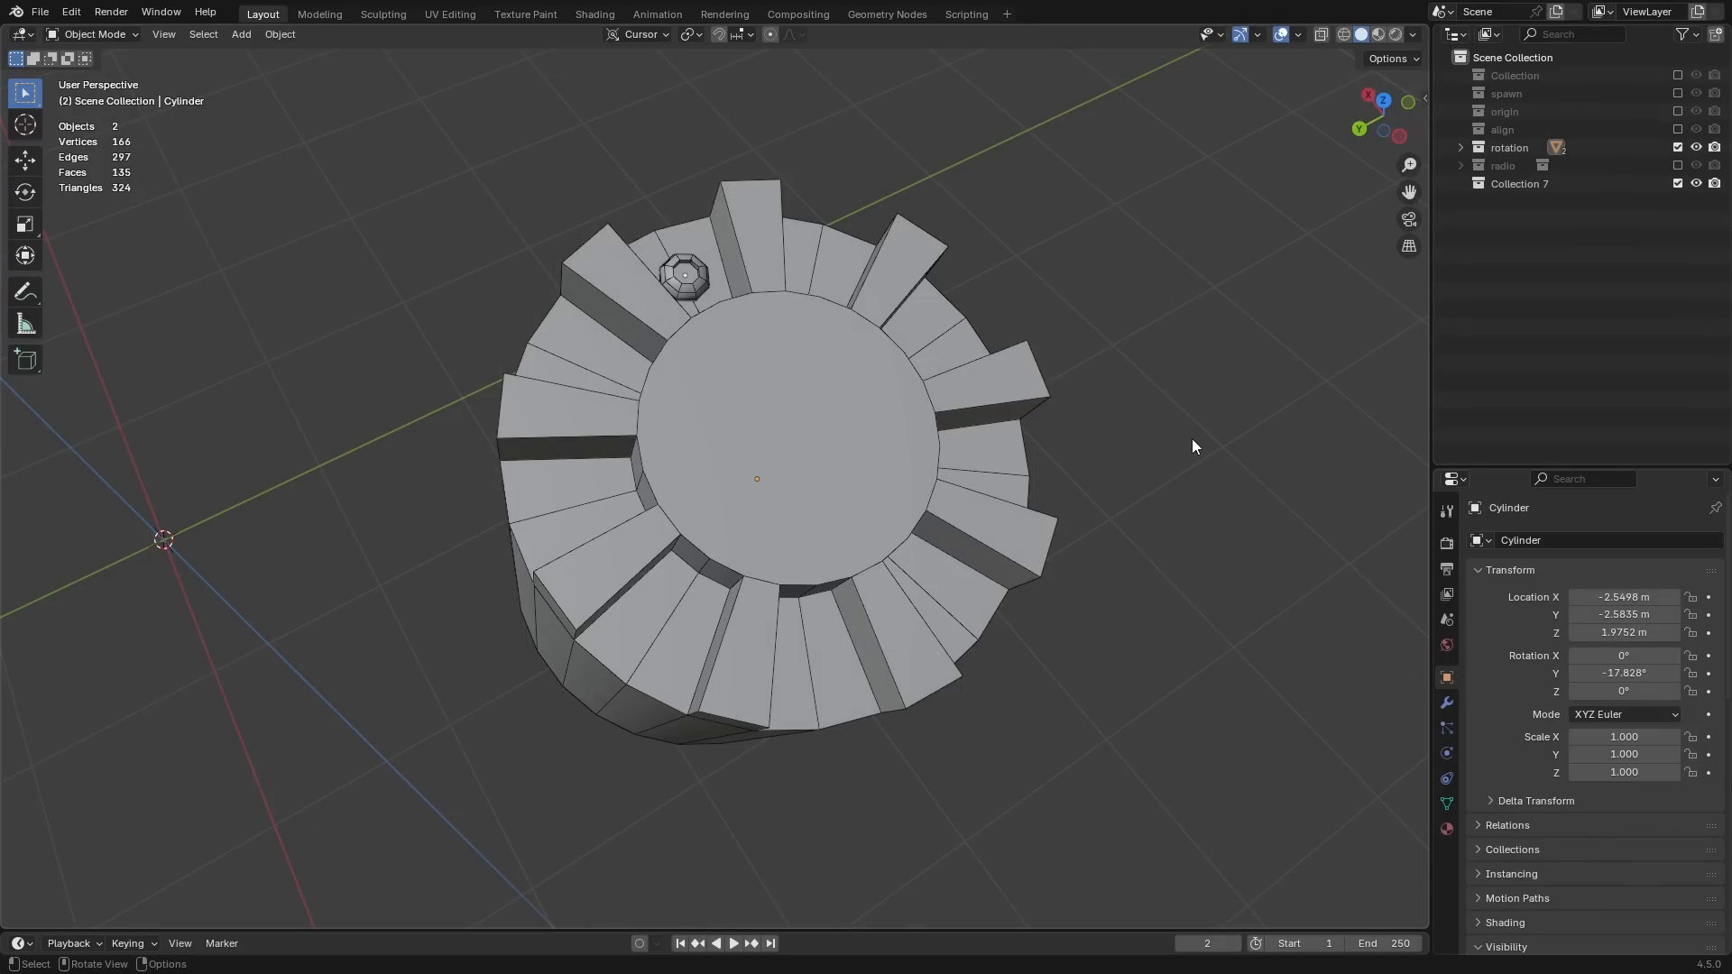
# Step: Try duplicating the small octagonal knob on the toothed cylinder twice, placing the copies freehand in the neighbouring notches
pyautogui.moveTo(1192, 442); pyautogui.dragTo(851, 366, button='middle')
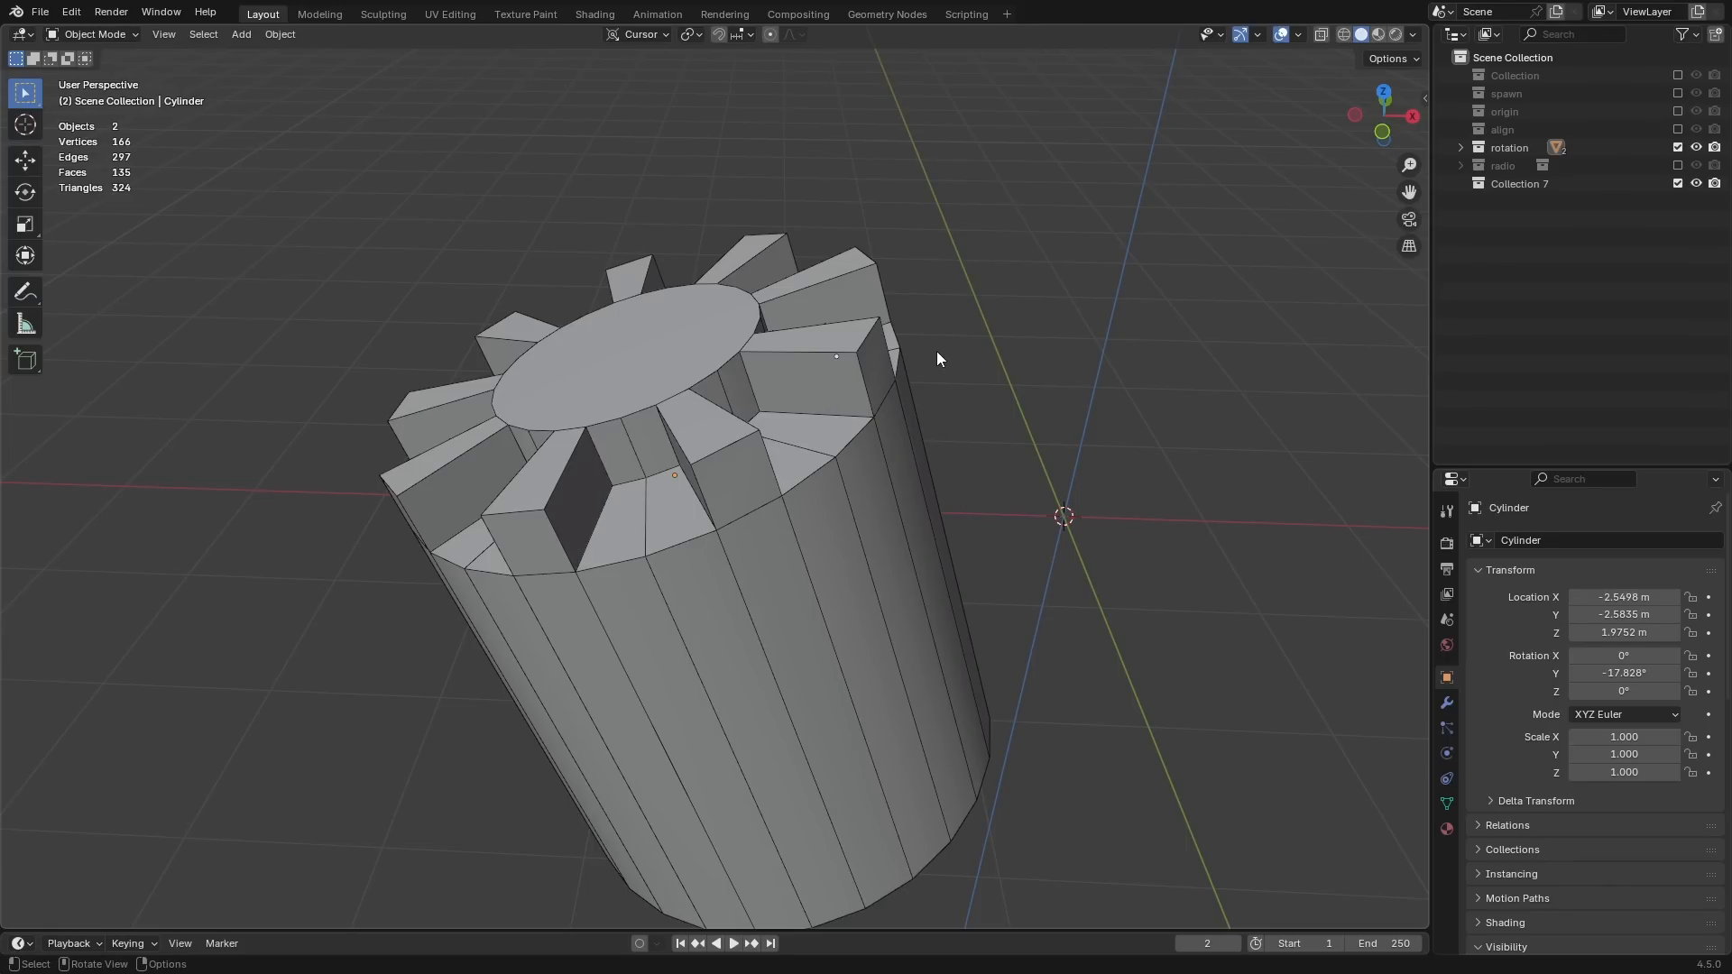
pyautogui.moveTo(969, 376); pyautogui.dragTo(749, 612, button='middle')
pyautogui.click(697, 485)
pyautogui.scroll(2, 744, 651)
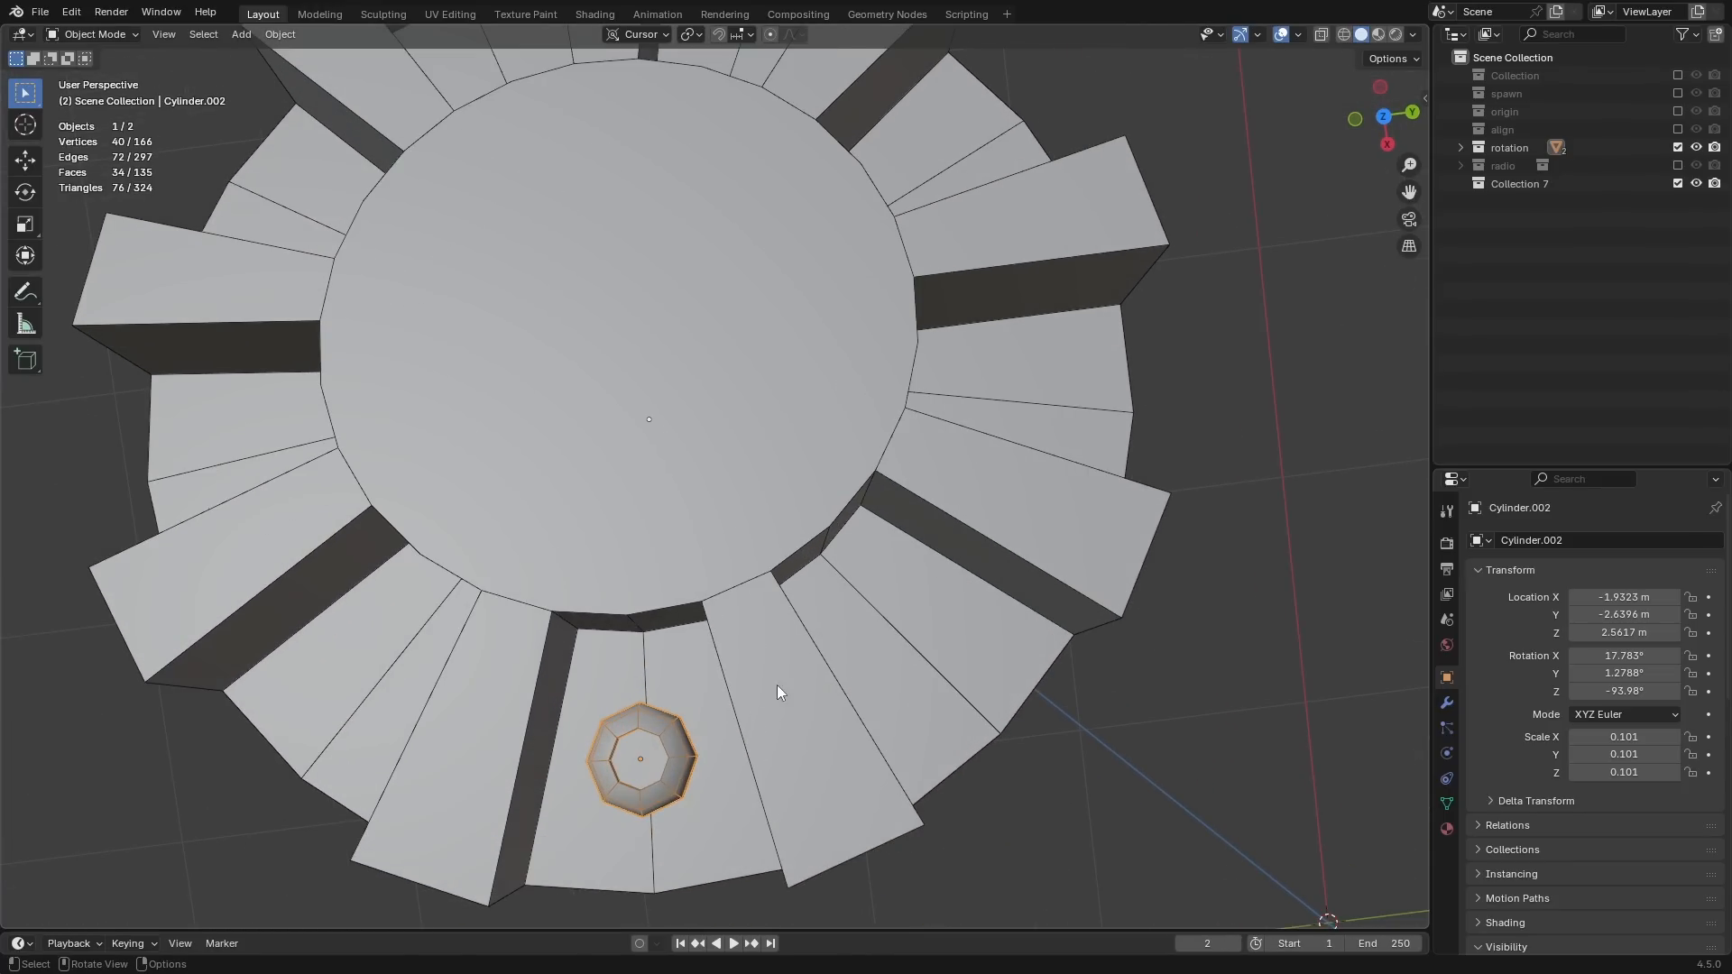
pyautogui.scroll(-1, 767, 686)
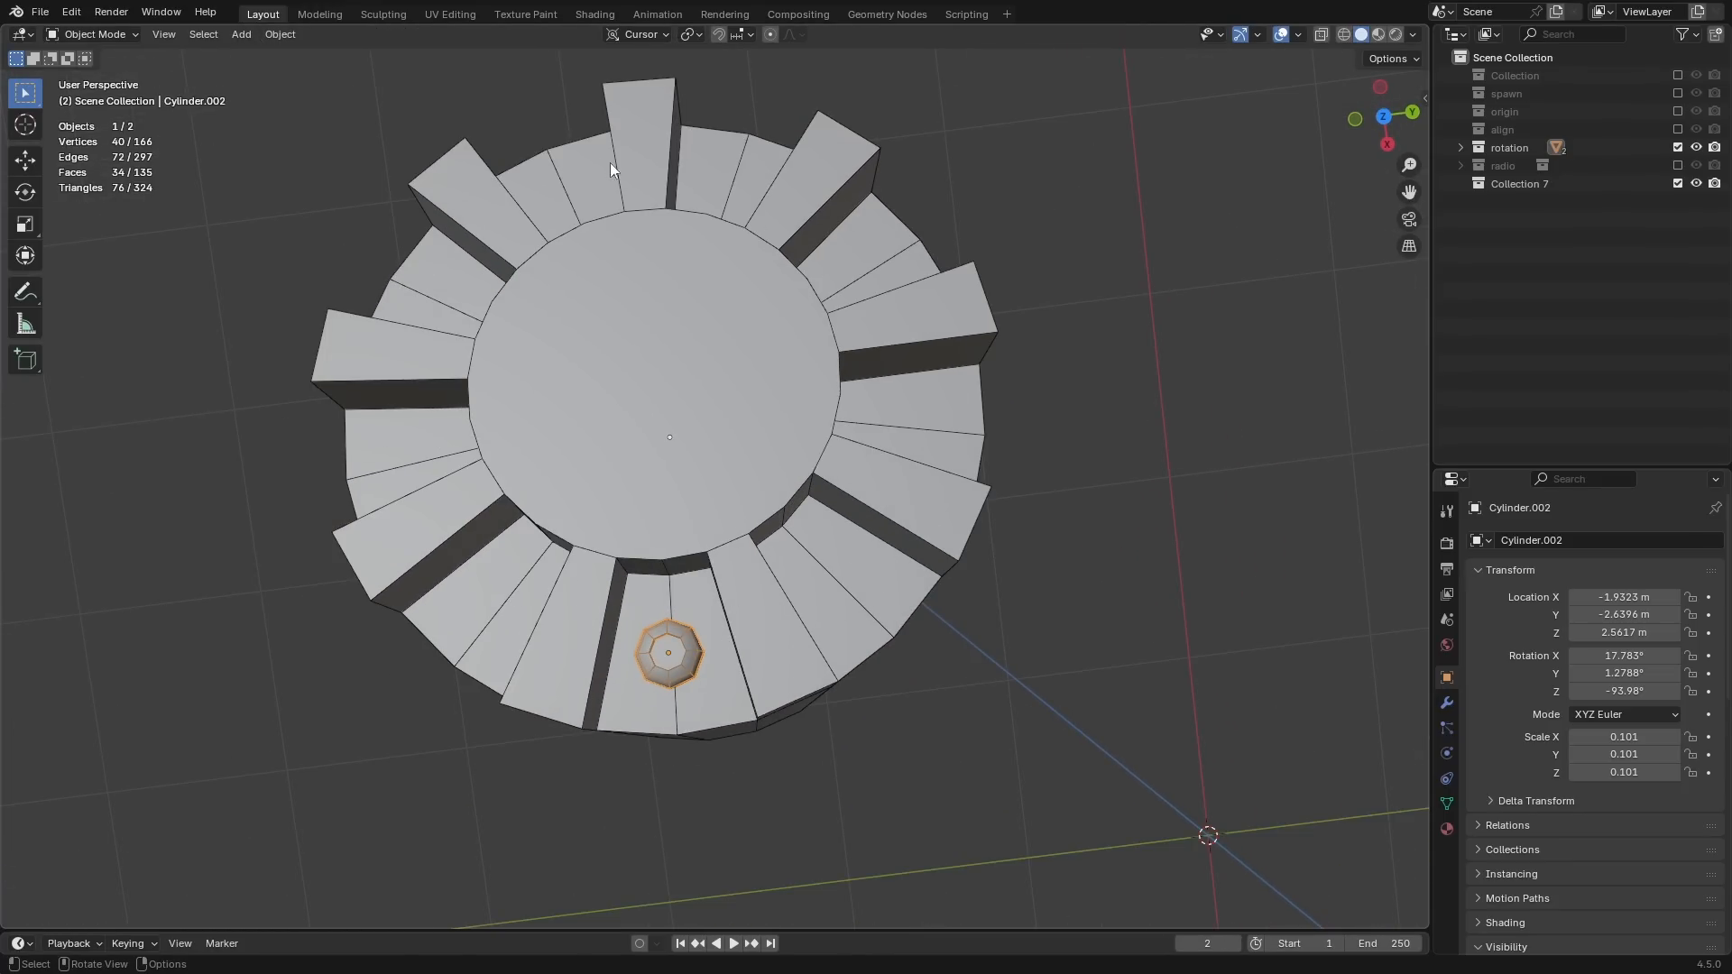
pyautogui.moveTo(754, 635); pyautogui.dragTo(744, 628, button='middle')
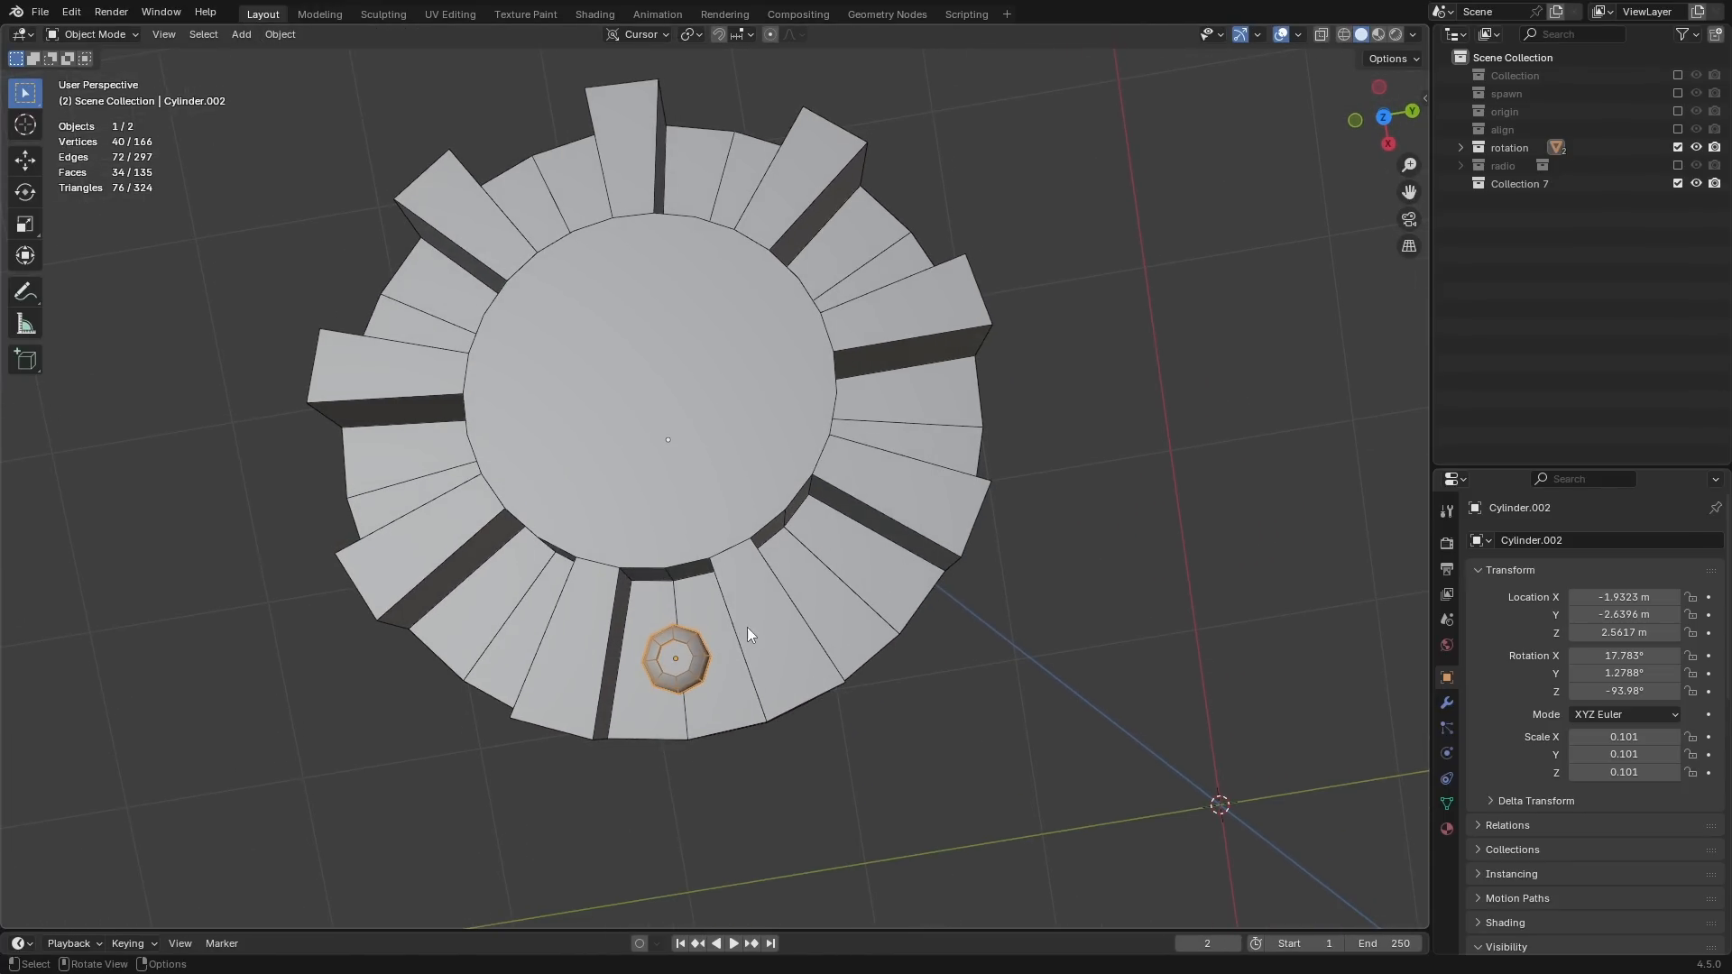
pyautogui.hotkey('shift', 'd')
pyautogui.click(985, 542)
pyautogui.hotkey('shift', 'd')
pyautogui.click(1045, 380)
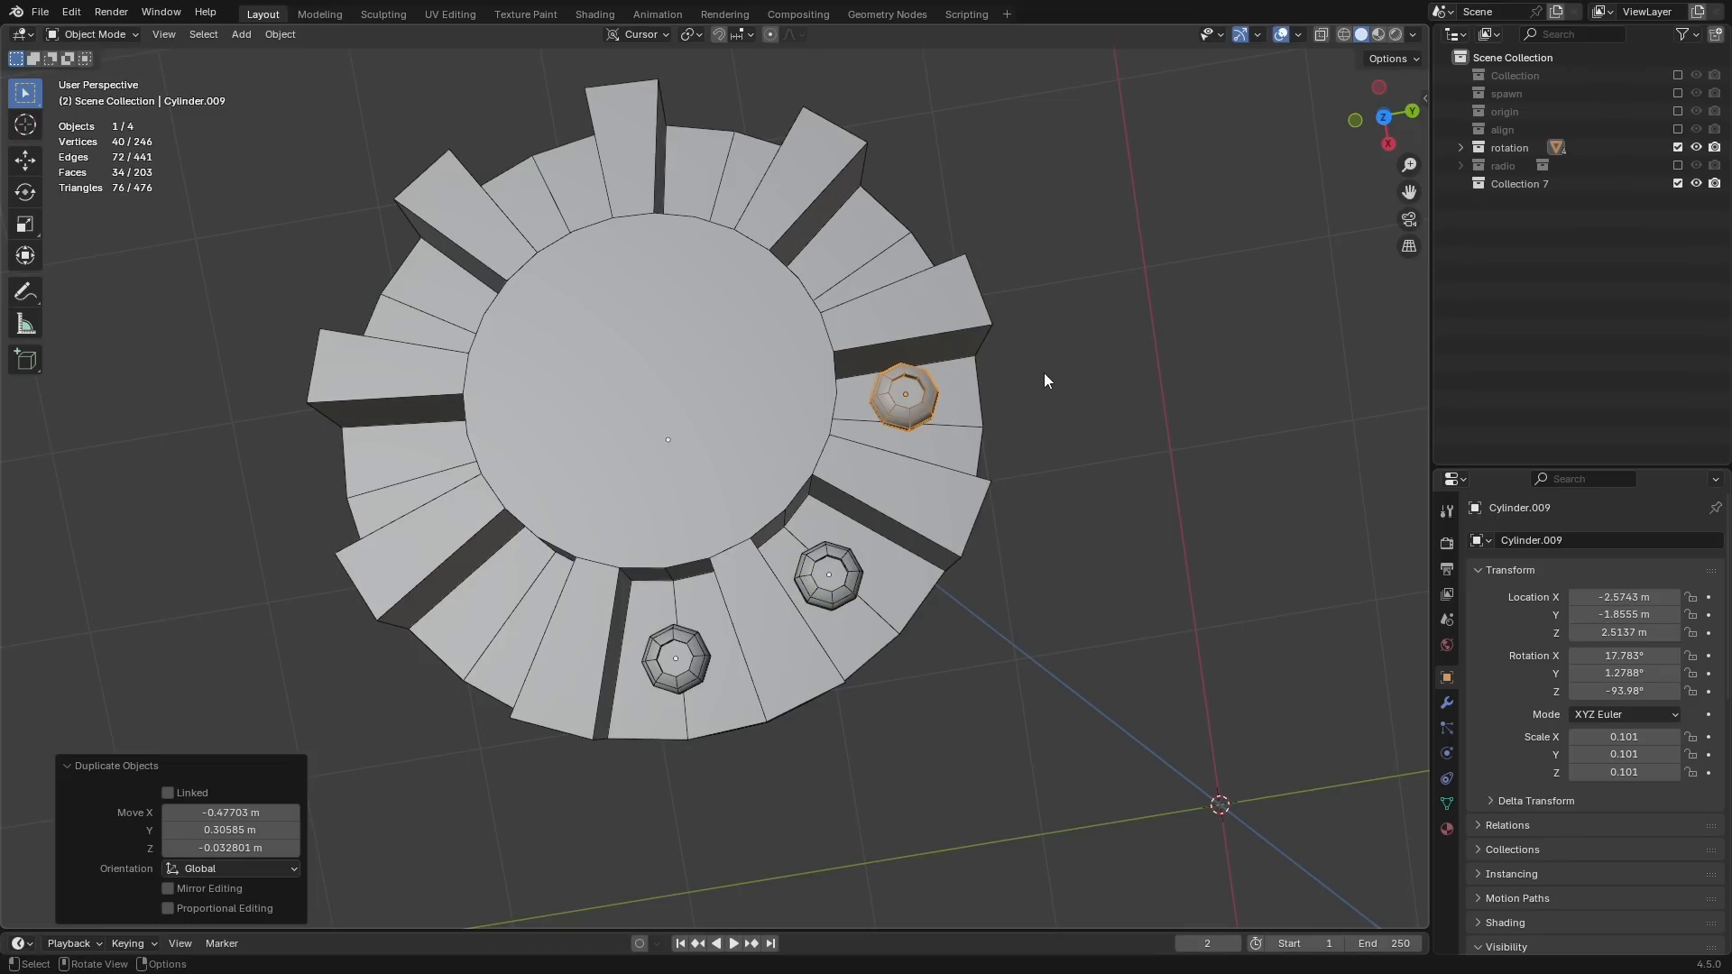
# Step: Delete the two freehand copies of the small knob
pyautogui.moveTo(872, 554); pyautogui.dragTo(606, 545, button='middle')
pyautogui.keyDown('shift'); pyautogui.click(721, 330); pyautogui.keyUp('shift')
pyautogui.press('Delete')
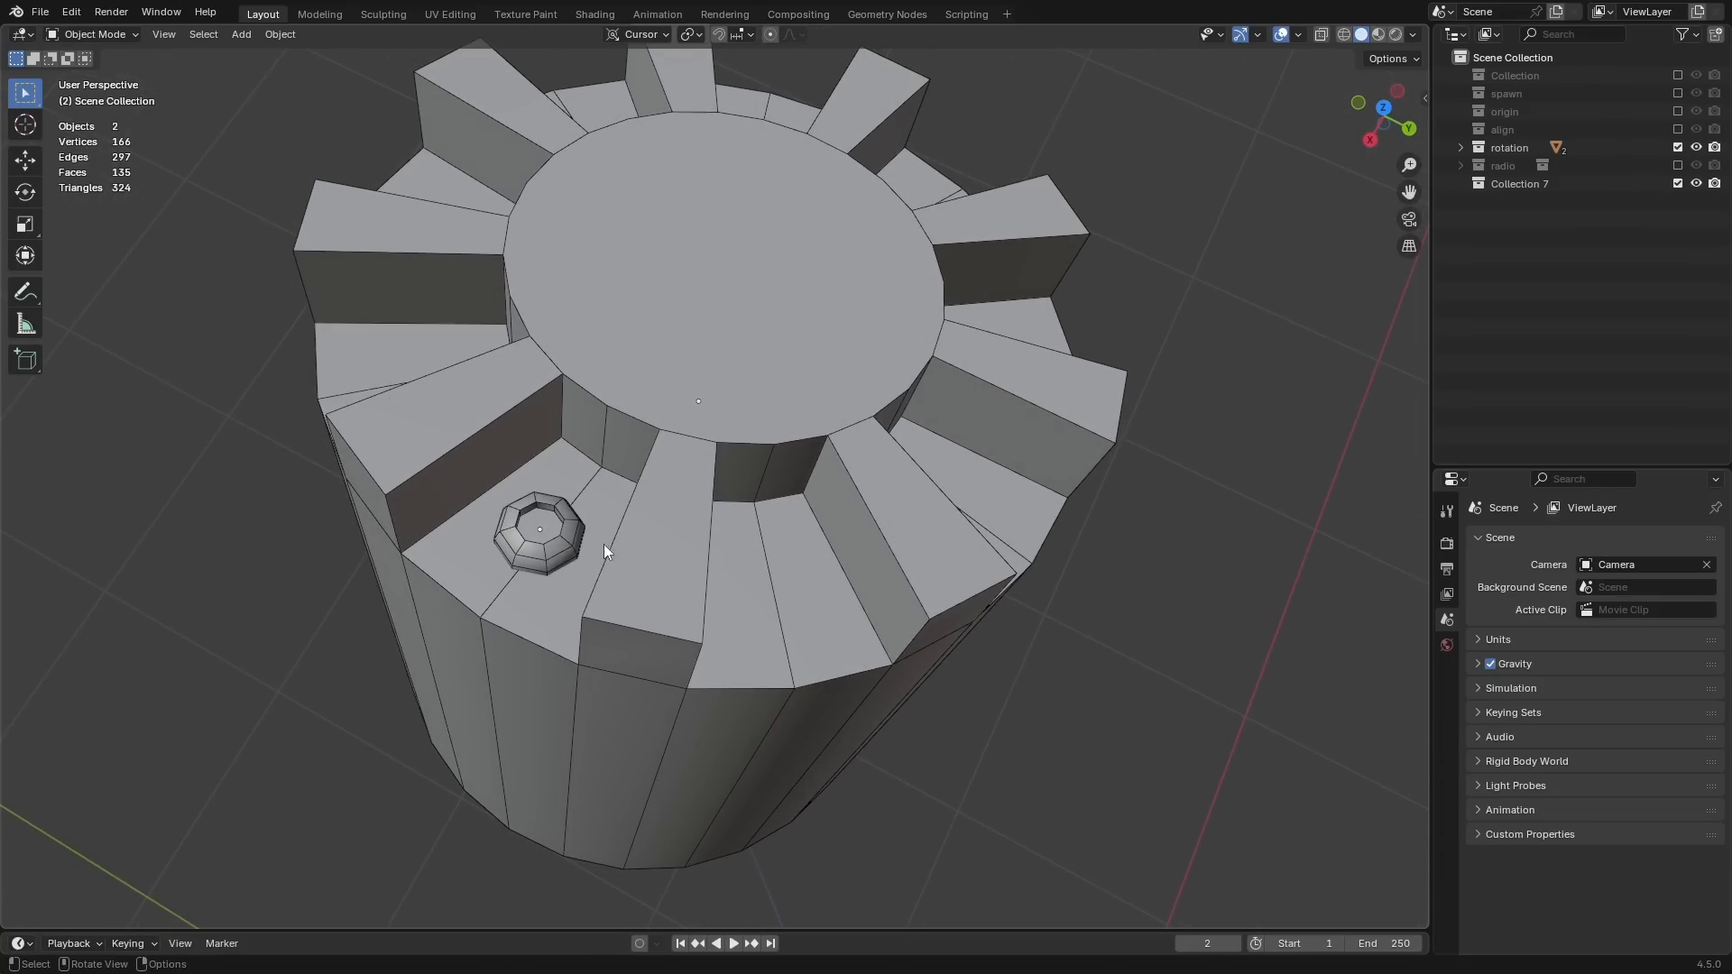
# Step: Snap the 3D cursor to the toothed cylinder's circular top face in Edit Mode
pyautogui.click(751, 313)
pyautogui.press('Tab')
pyautogui.click(753, 313)
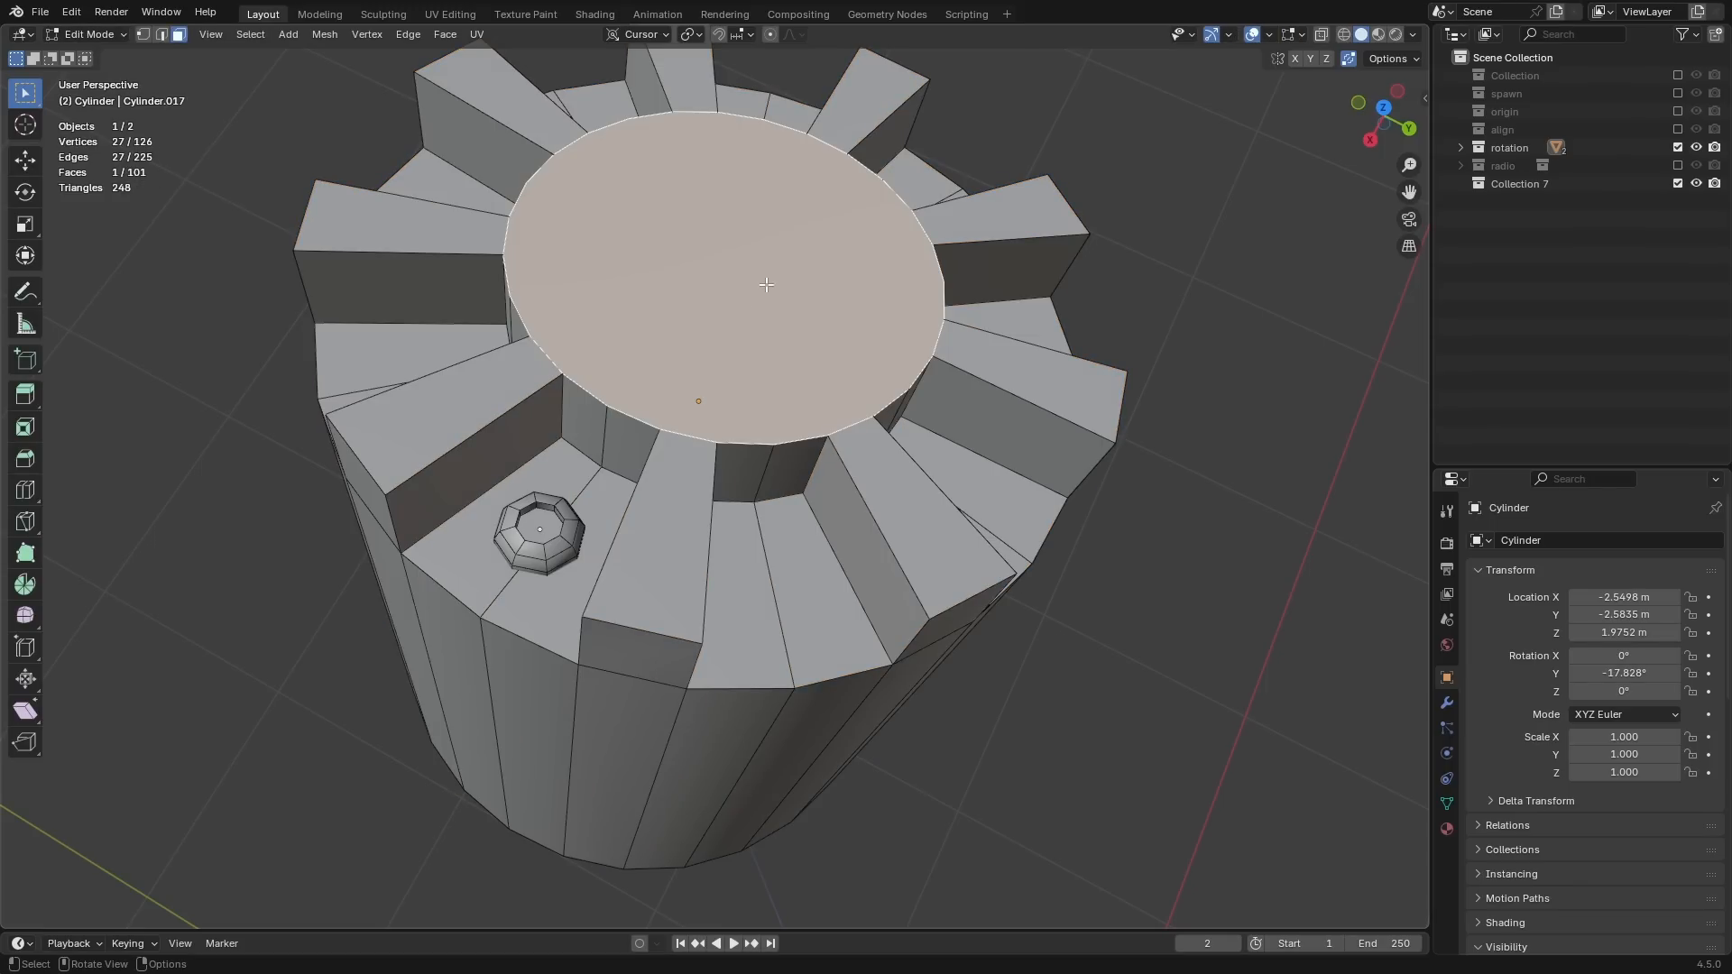
pyautogui.press('g')
pyautogui.click(713, 270)
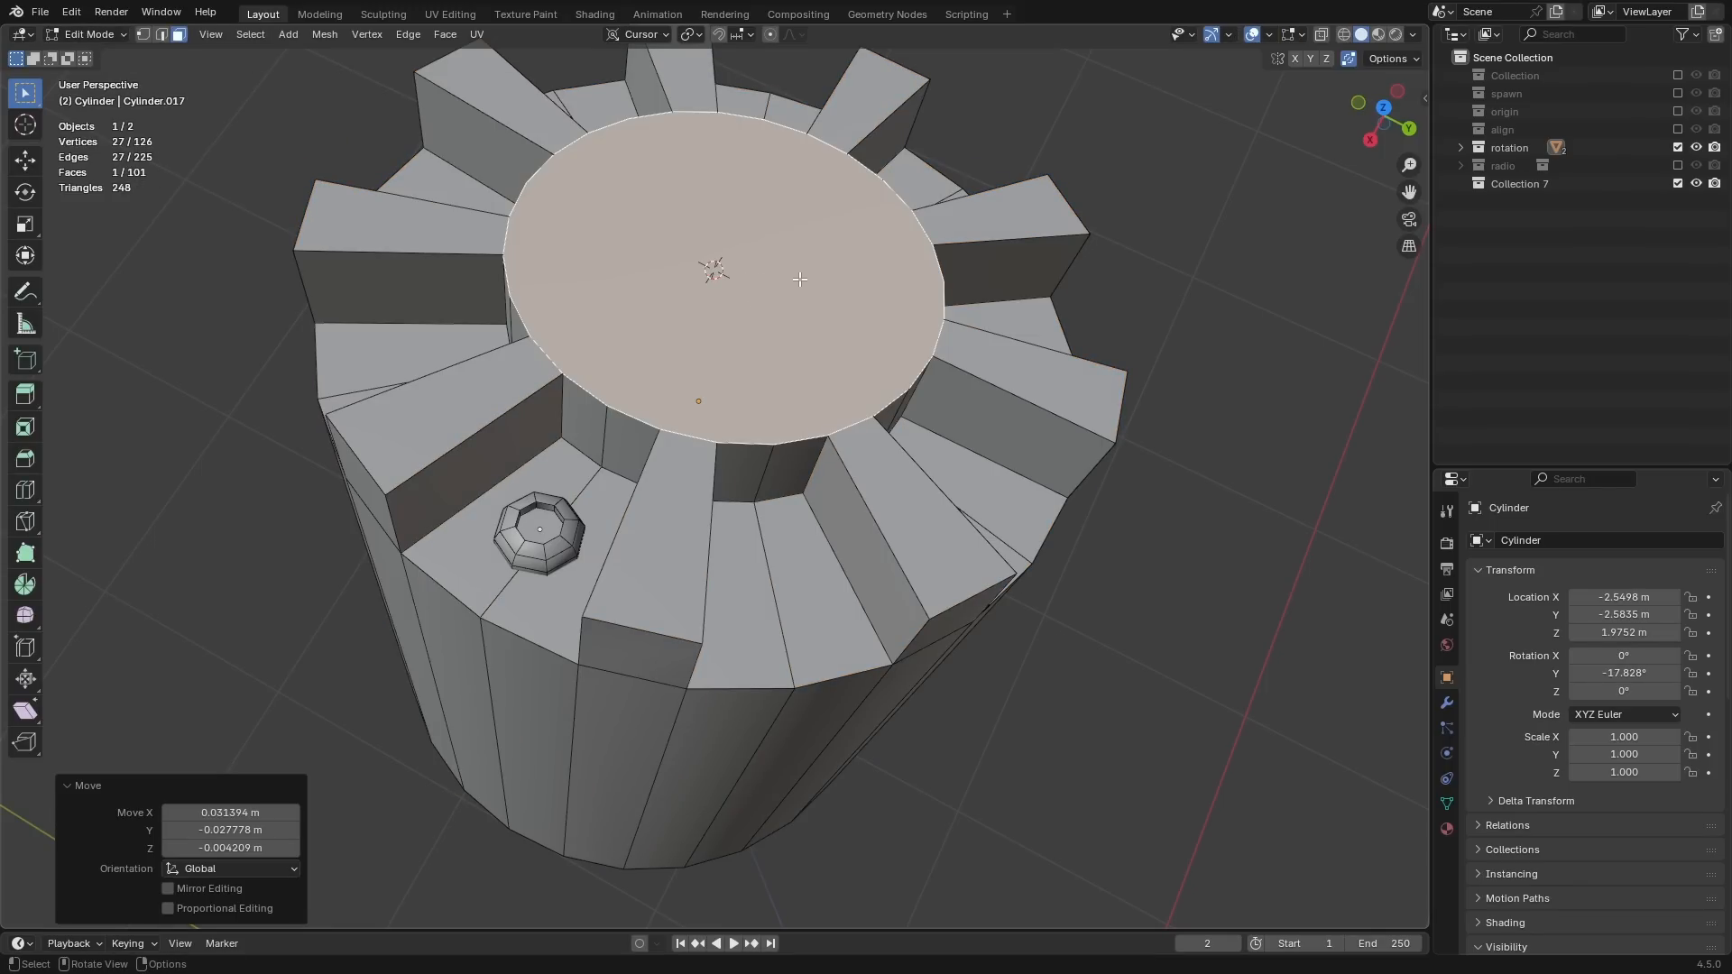
pyautogui.moveTo(796, 285); pyautogui.dragTo(744, 290, button='middle')
pyautogui.hotkey('shift', 's')
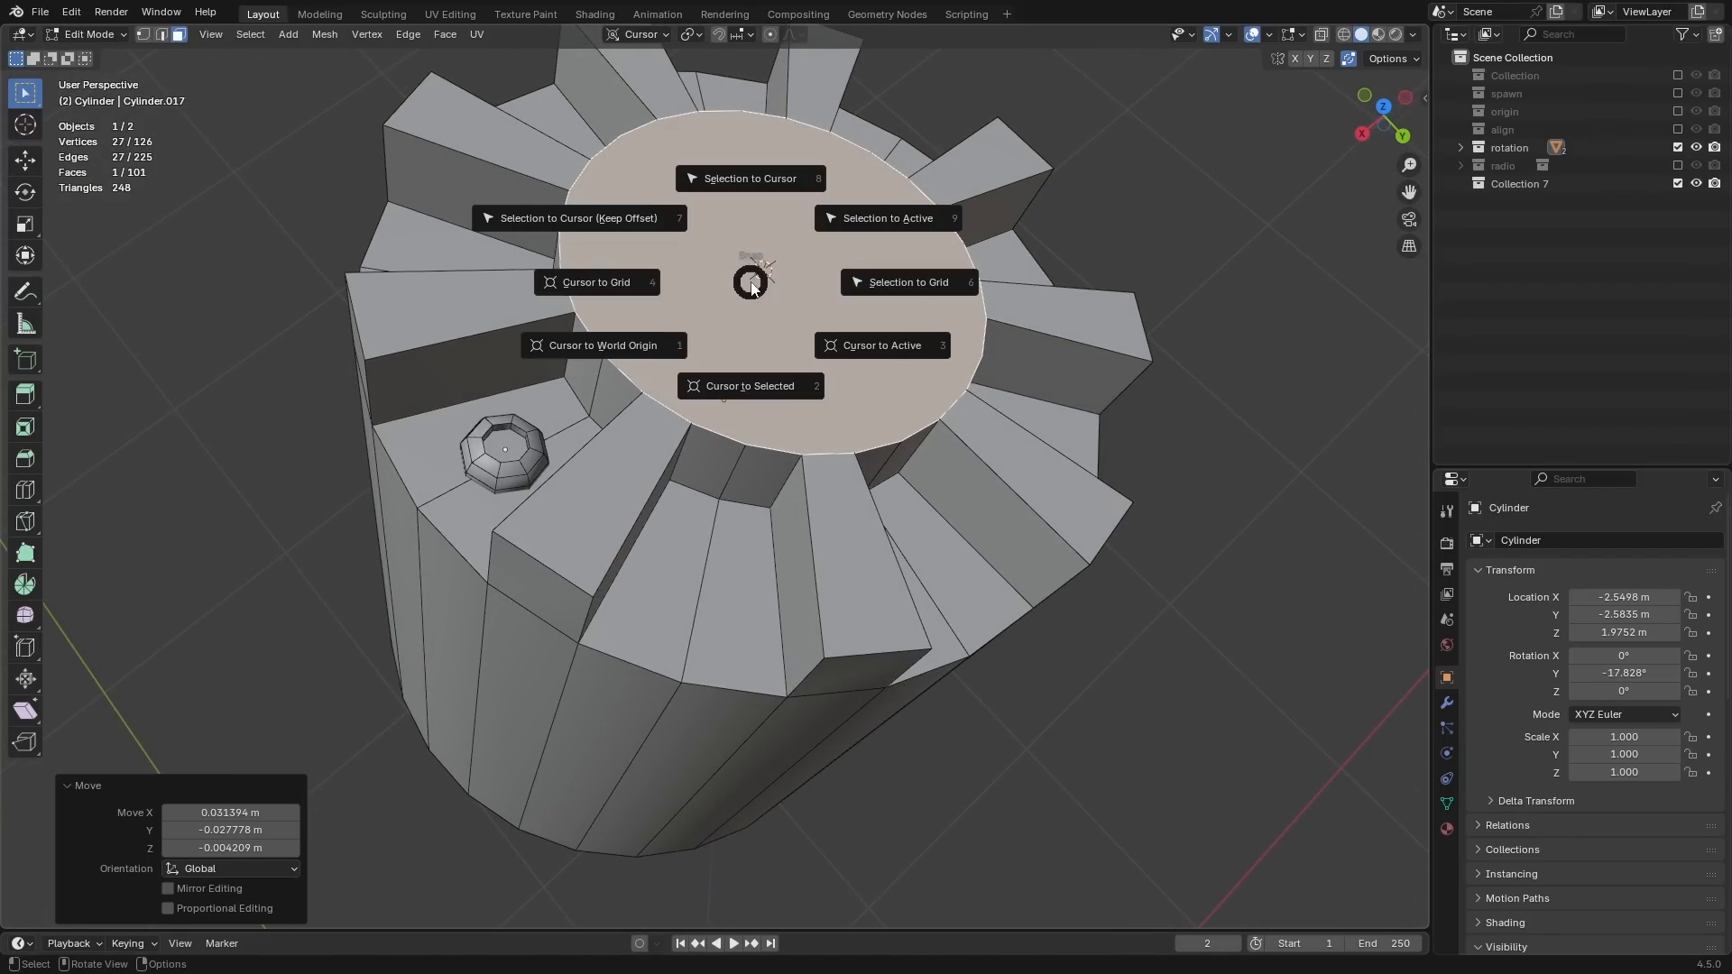
pyautogui.click(742, 381)
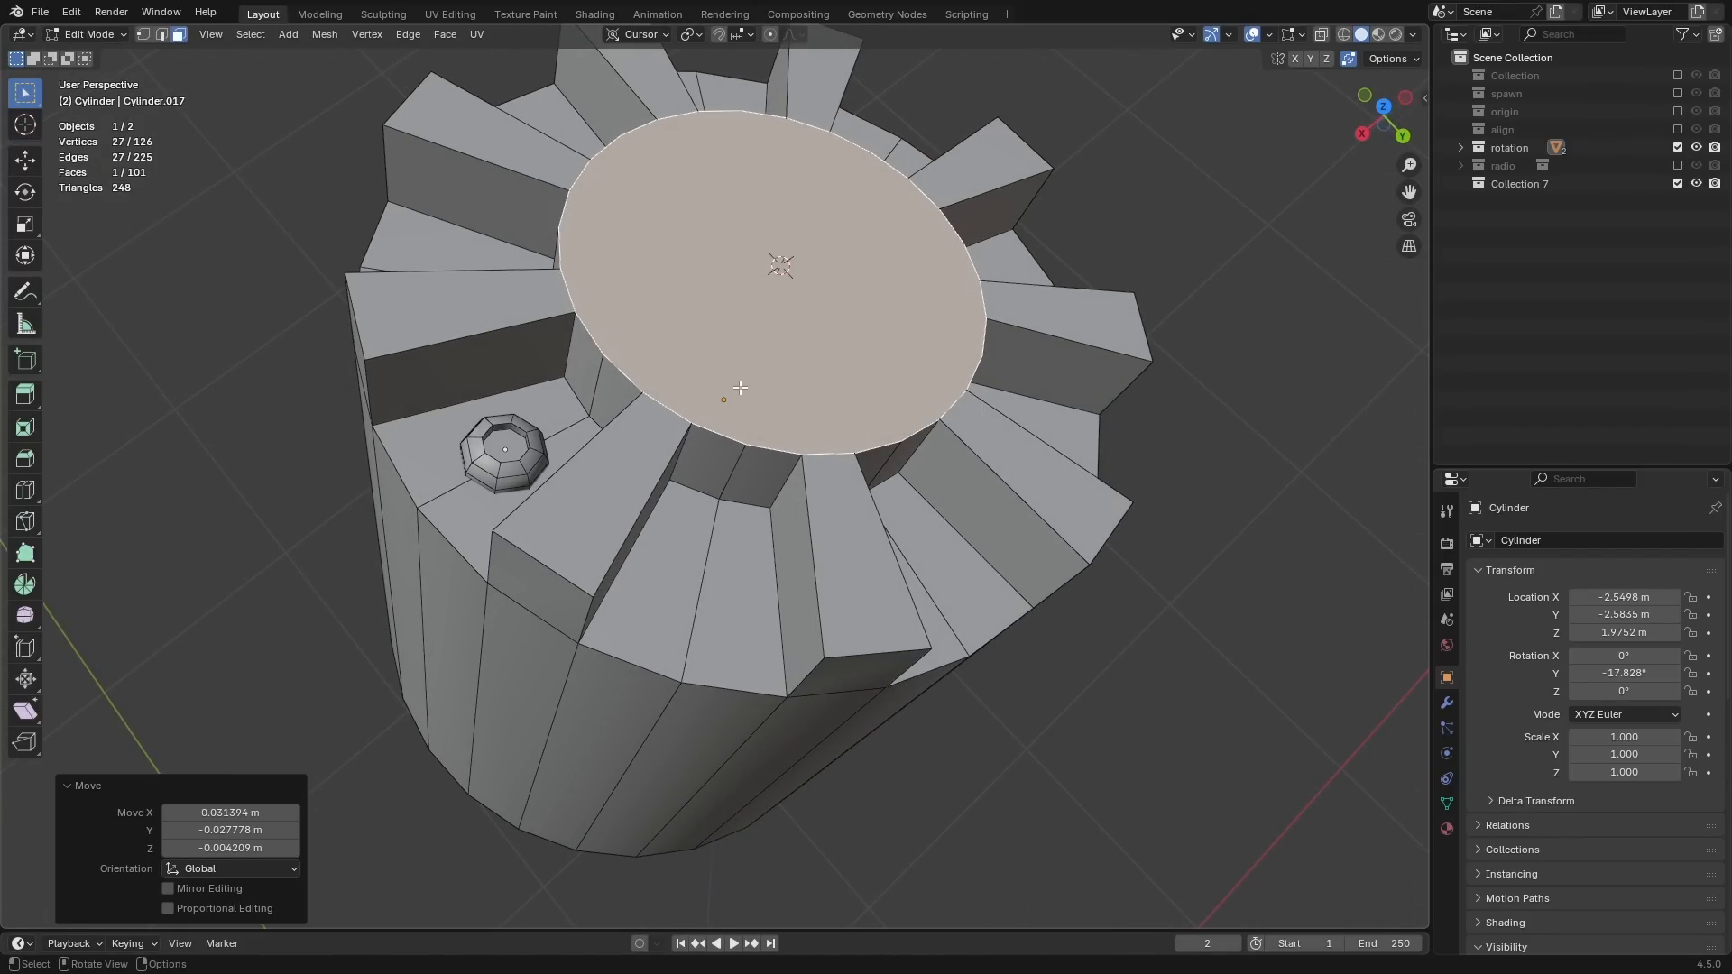
# Step: Select the small octagonal knob and set the transform orientation to Cursor and the pivot point to 3D Cursor
pyautogui.press('Tab')
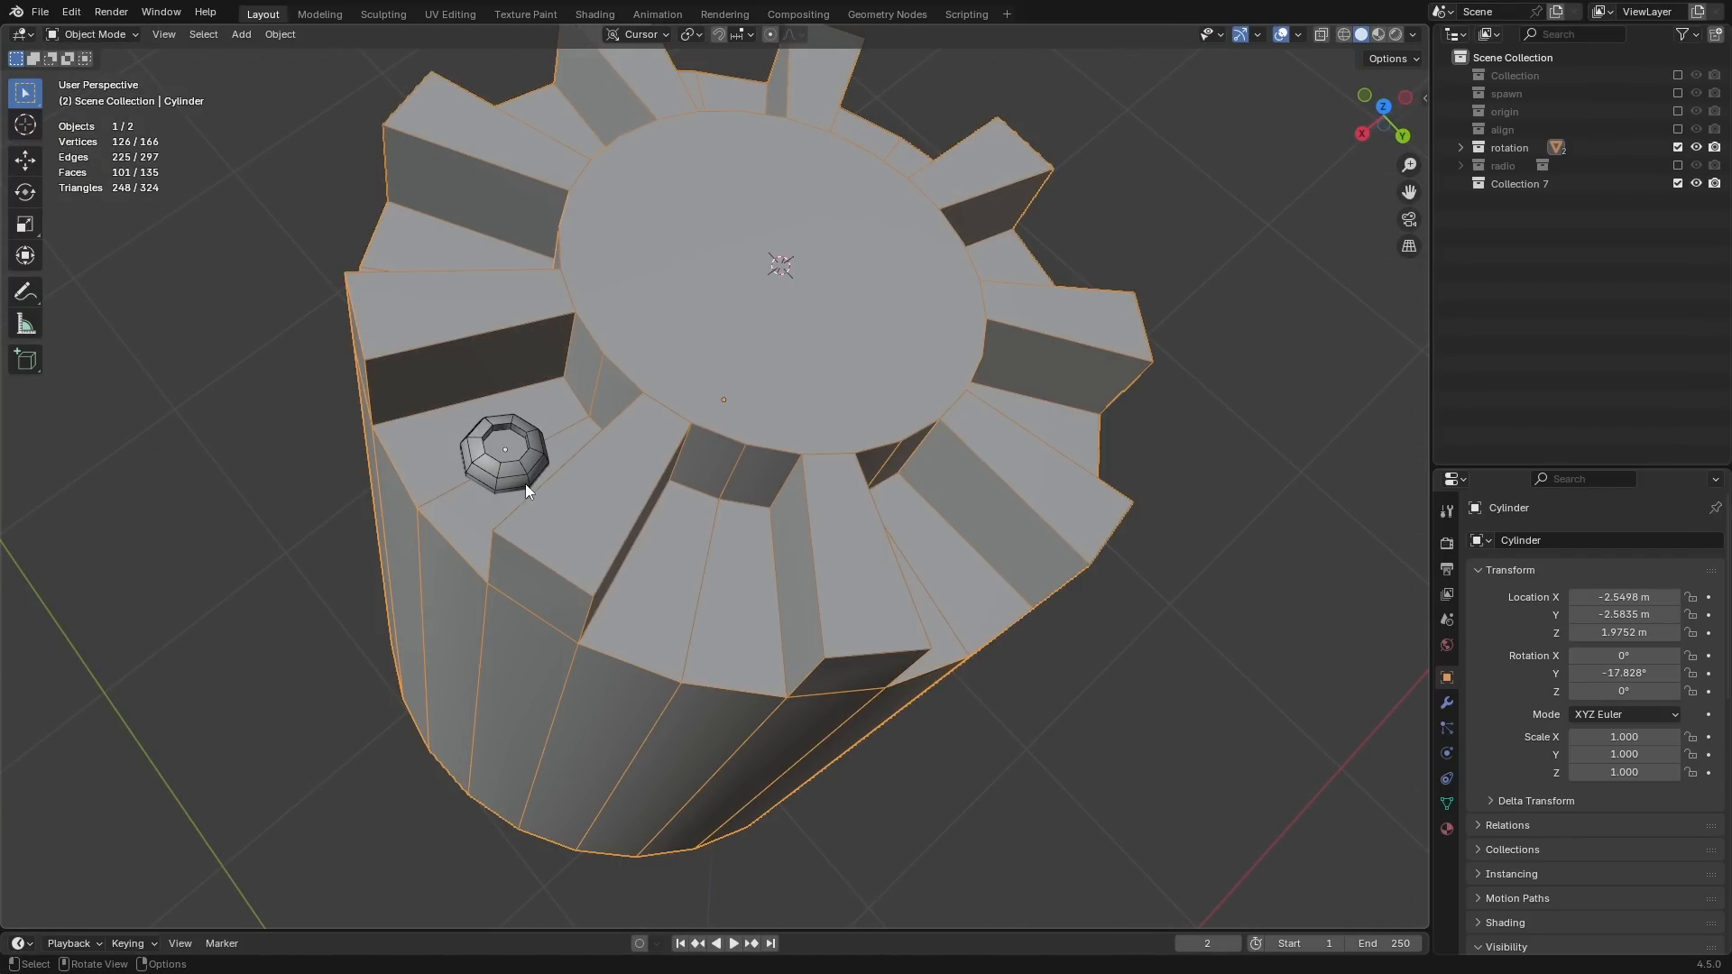
pyautogui.click(525, 434)
pyautogui.press(',')
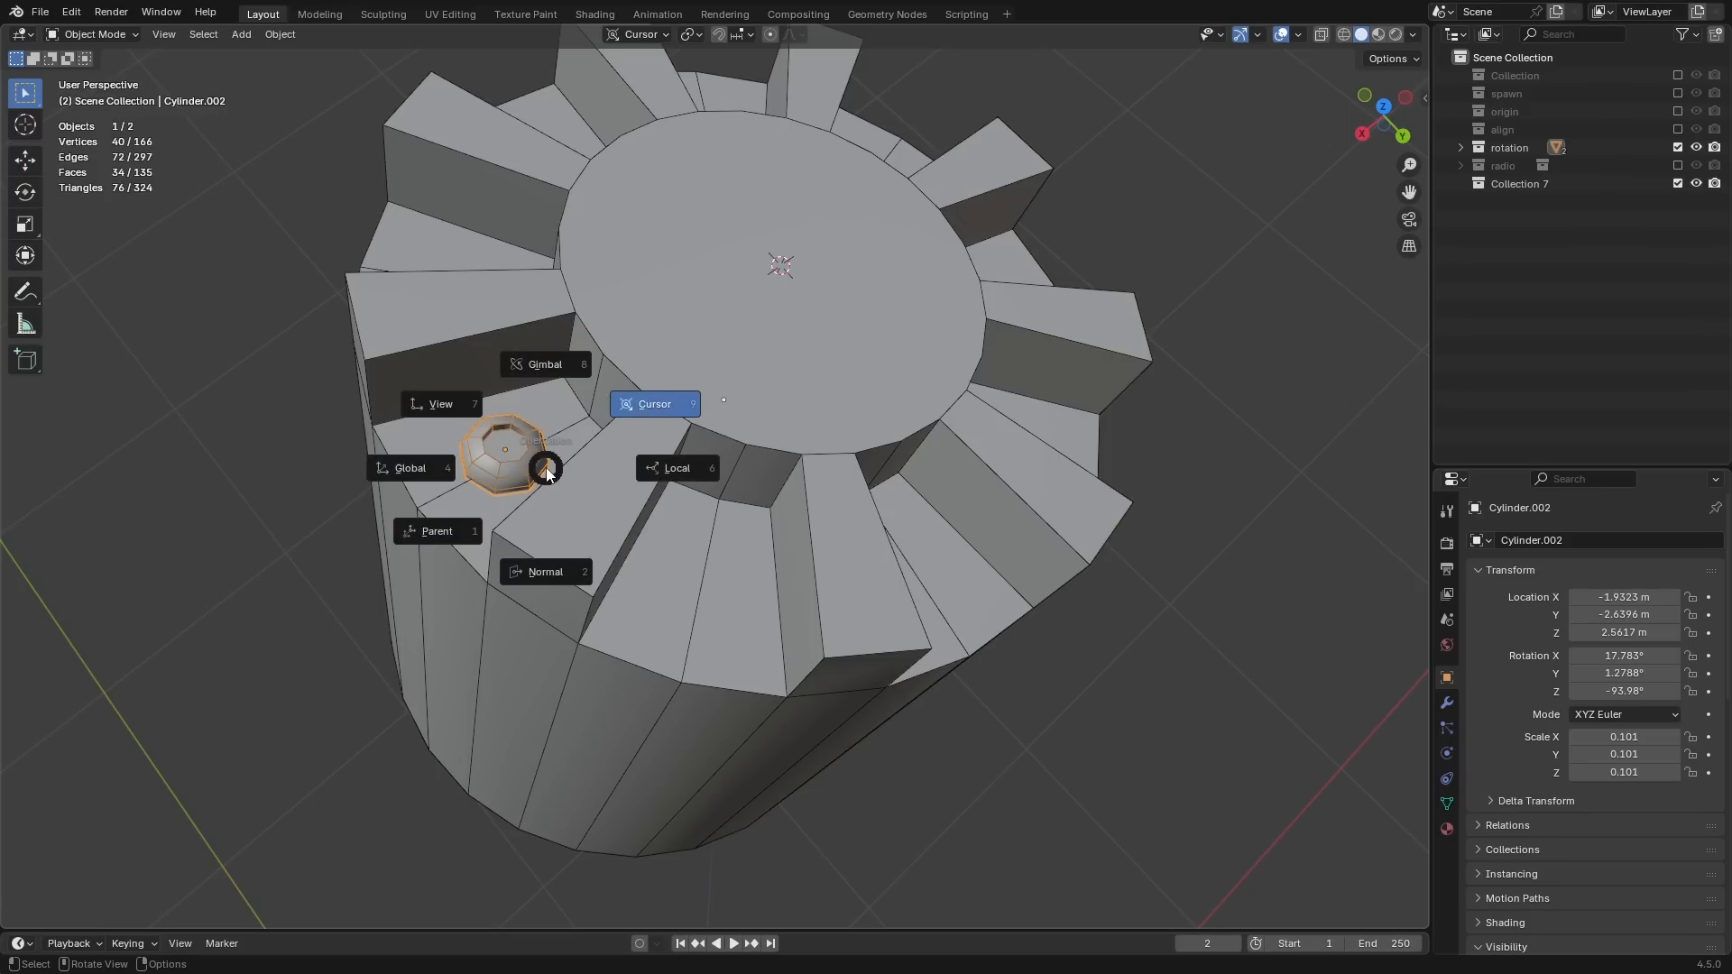
pyautogui.click(657, 404)
pyautogui.moveTo(657, 404)
pyautogui.mouseDown(button='middle')
pyautogui.moveTo(704, 328)
pyautogui.moveTo(671, 296)
pyautogui.moveTo(690, 406)
pyautogui.mouseUp(button='middle')
pyautogui.press('.')
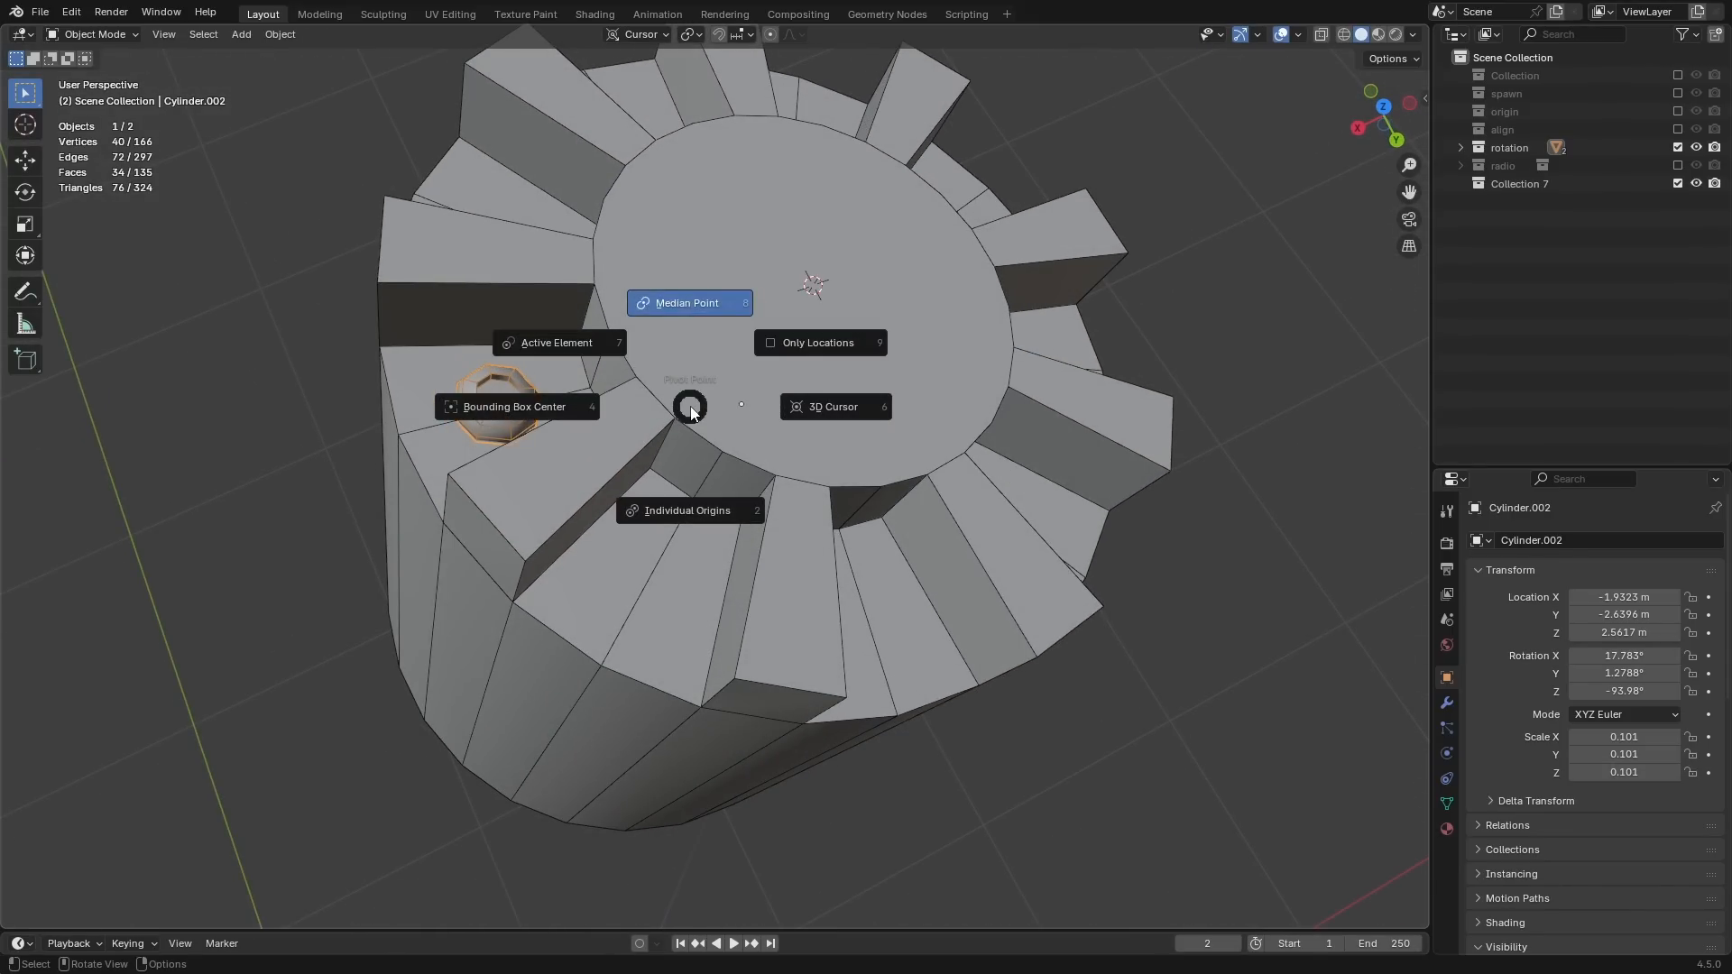
pyautogui.click(809, 410)
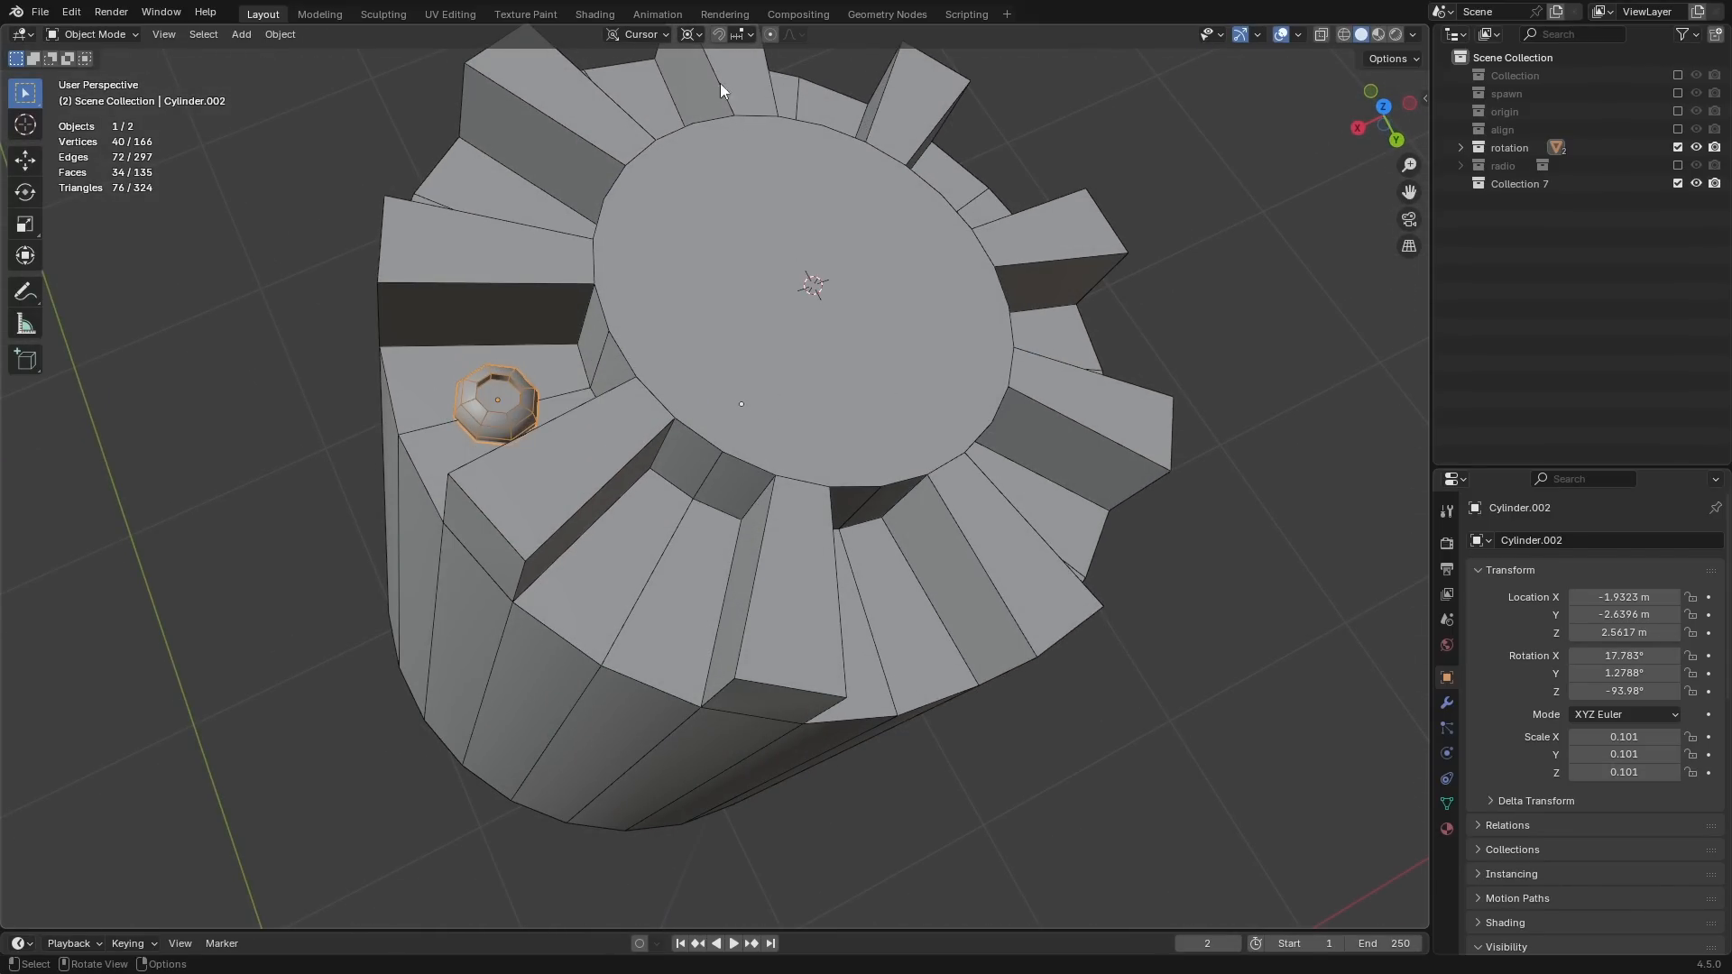
pyautogui.click(639, 35)
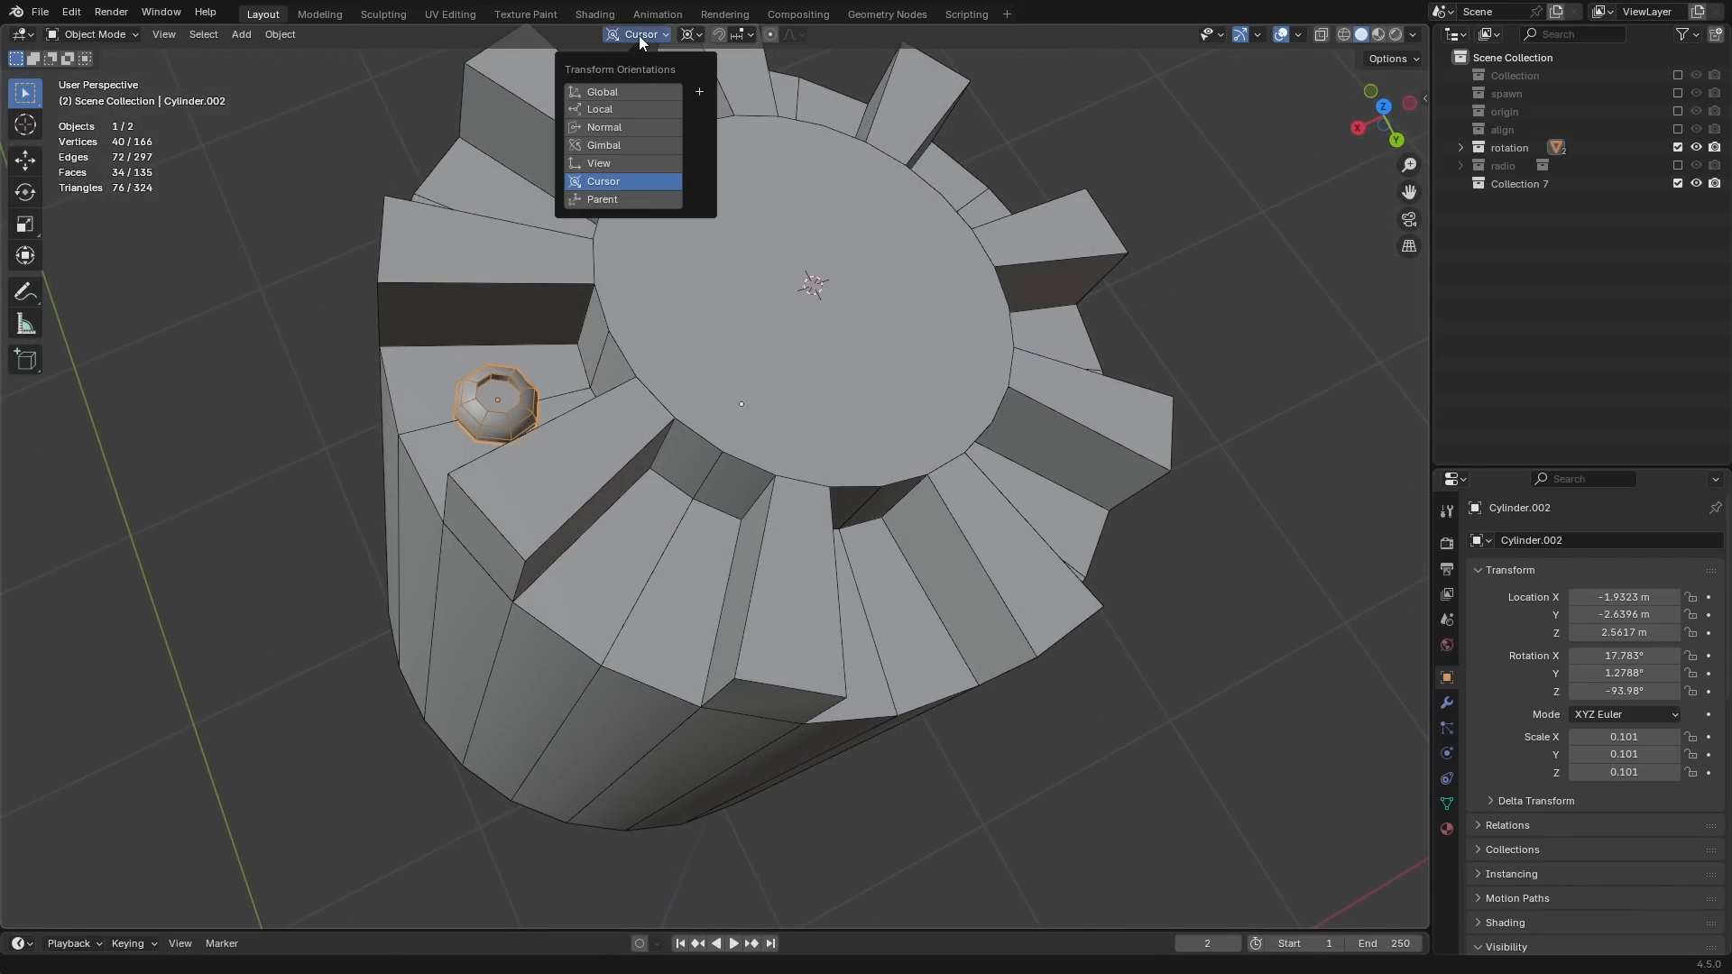
pyautogui.moveTo(692, 35)
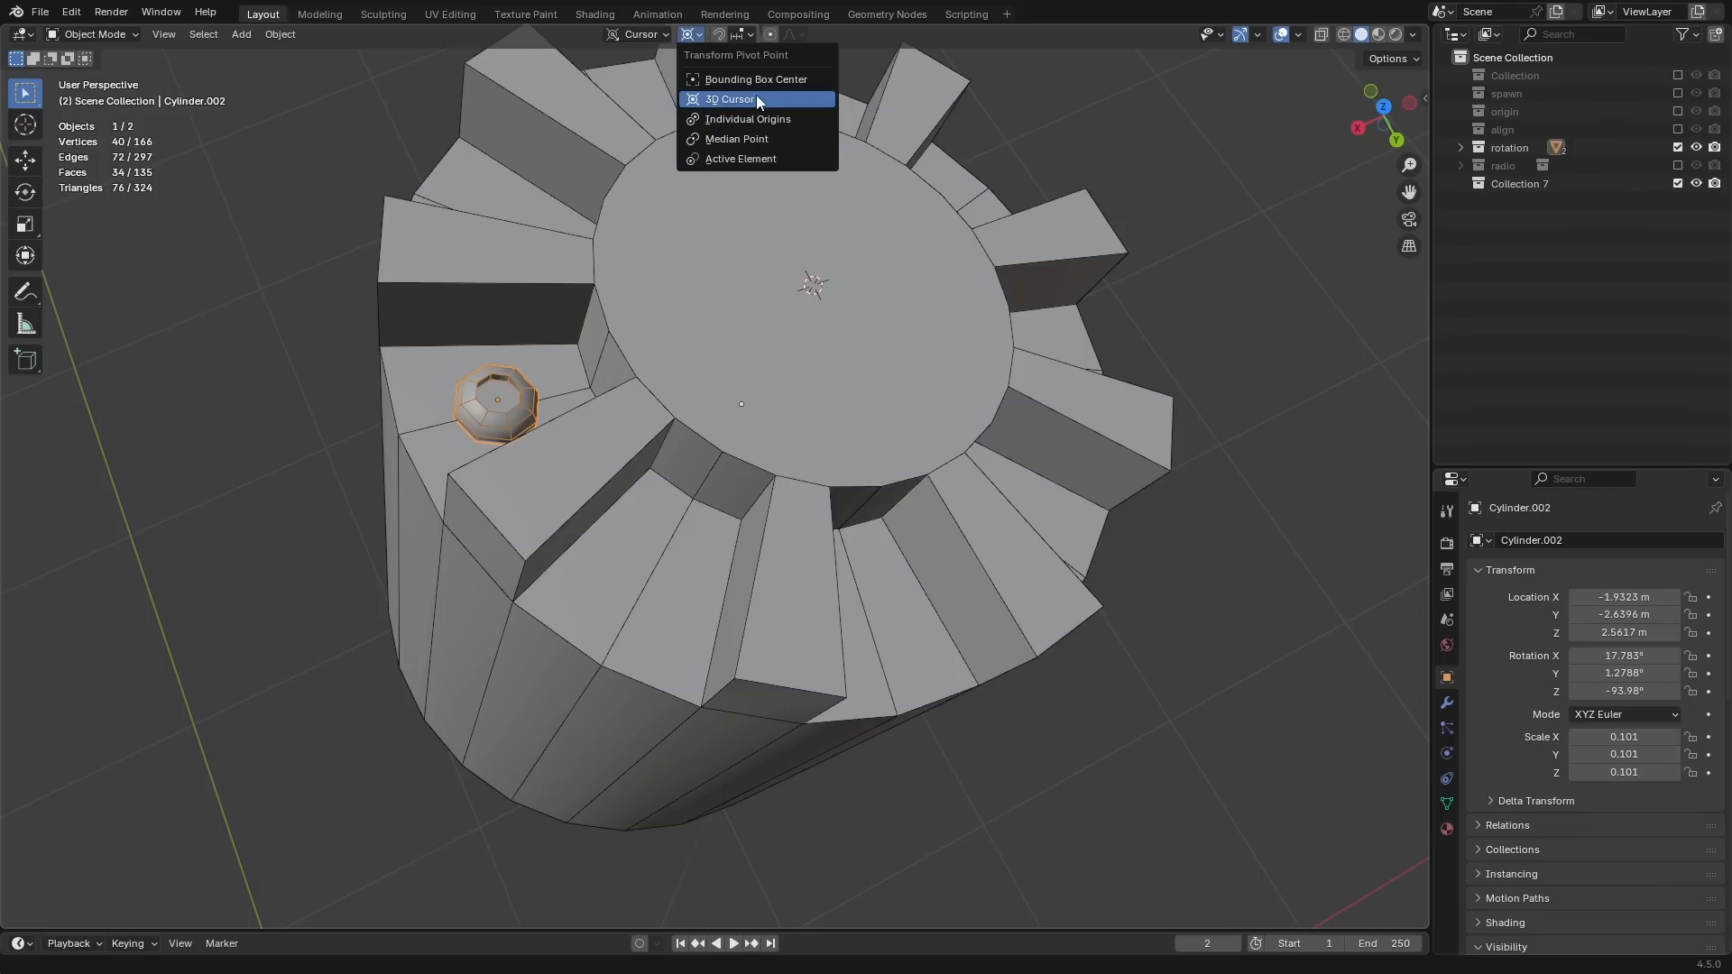
# Step: Duplicate the knob in place twice, rotating each new copy 40° around the 3D cursor's Z axis into the next notch
pyautogui.moveTo(631, 451); pyautogui.dragTo(559, 518, button='middle')
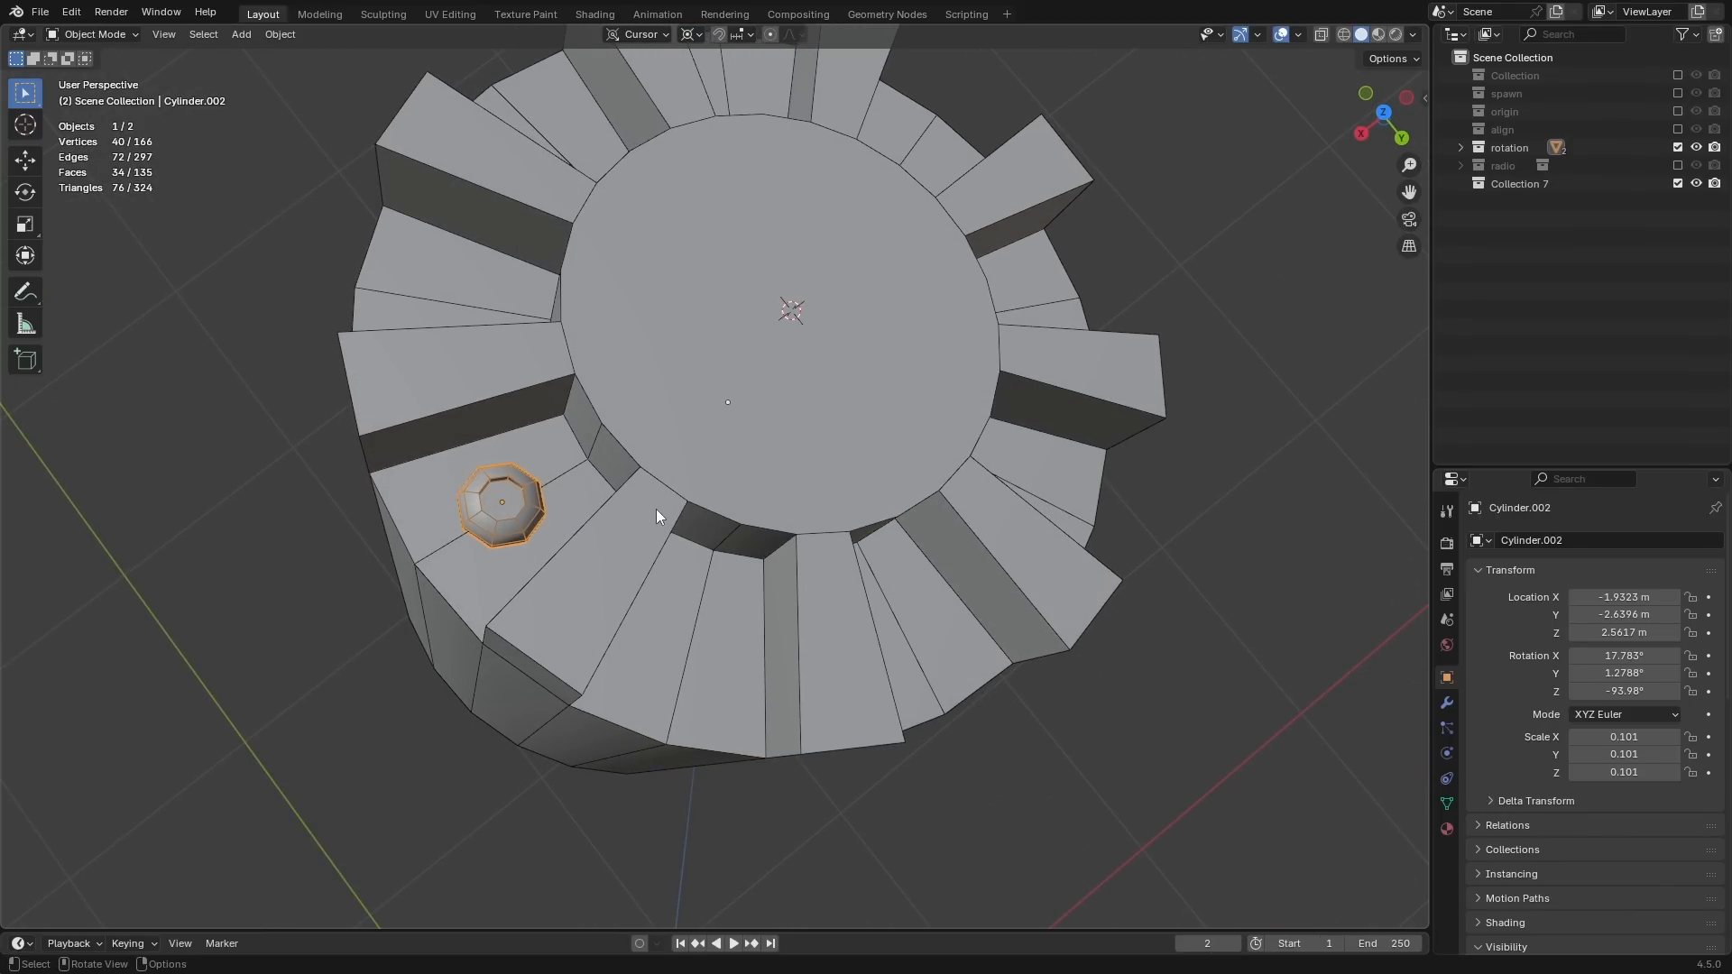
pyautogui.hotkey('shift', 'd')
pyautogui.rightClick(713, 518)
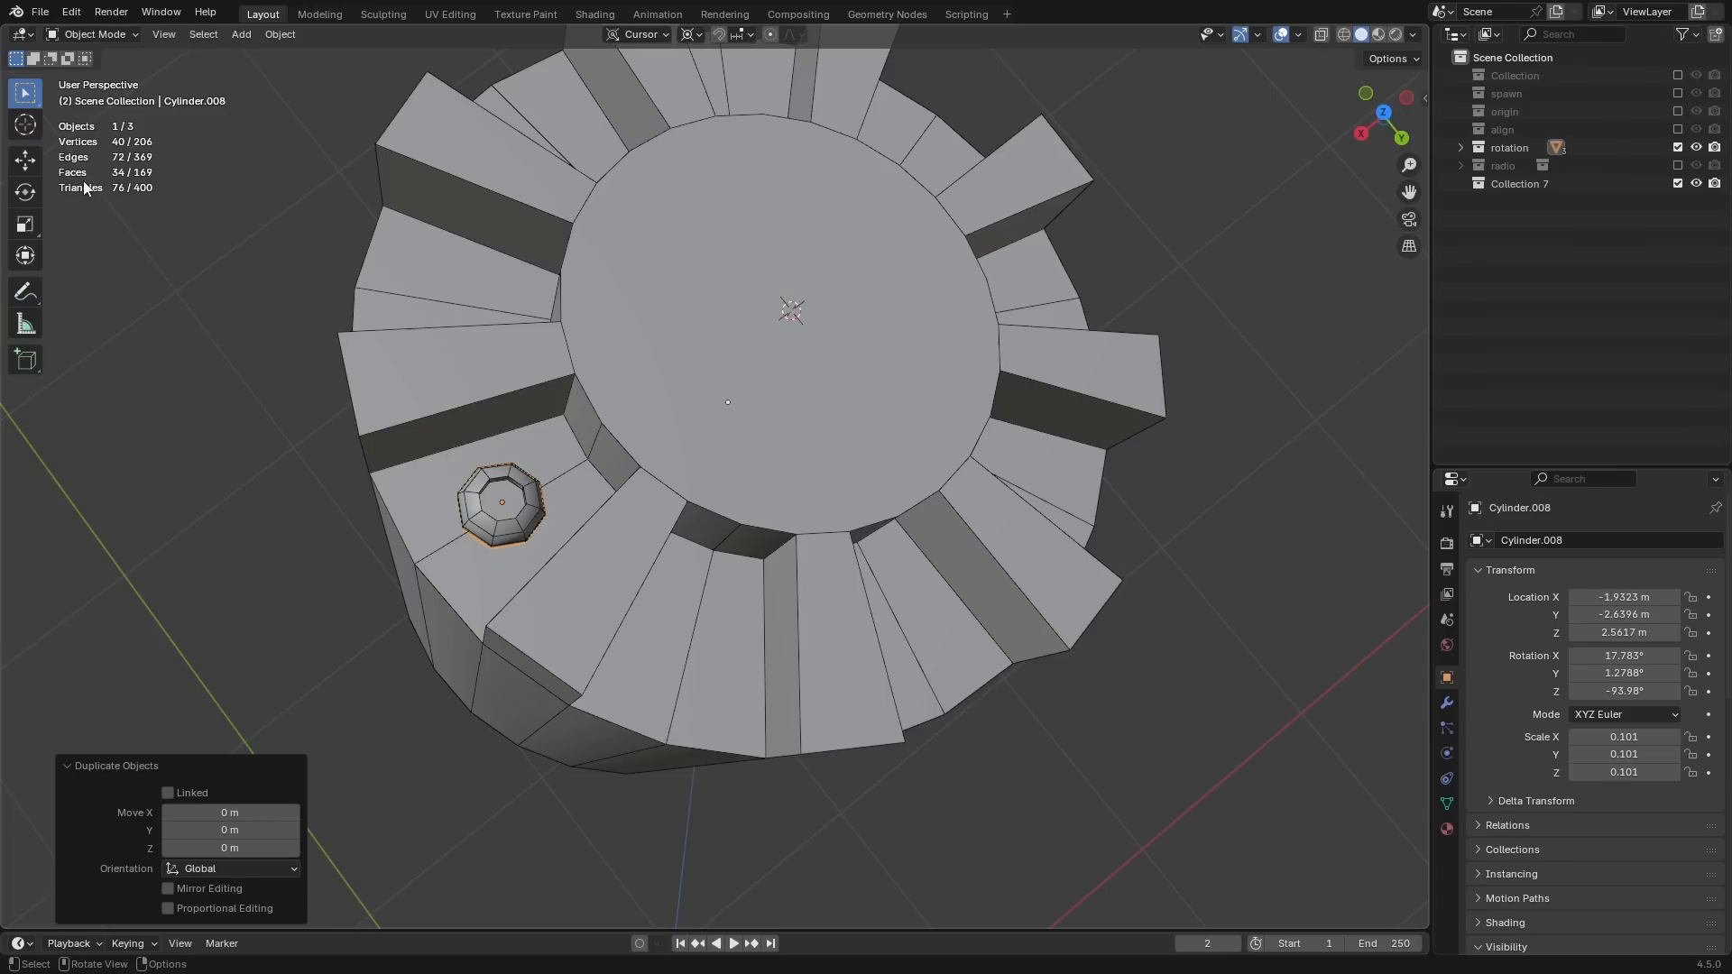
pyautogui.click(26, 189)
pyautogui.moveTo(772, 366); pyautogui.dragTo(819, 421)
pyautogui.moveTo(819, 413)
pyautogui.mouseDown(button='middle')
pyautogui.moveTo(752, 420)
pyautogui.moveTo(820, 441)
pyautogui.mouseUp(button='middle')
pyautogui.hotkey('shift', 'd')
pyautogui.rightClick(821, 441)
pyautogui.moveTo(821, 441); pyautogui.dragTo(779, 480)
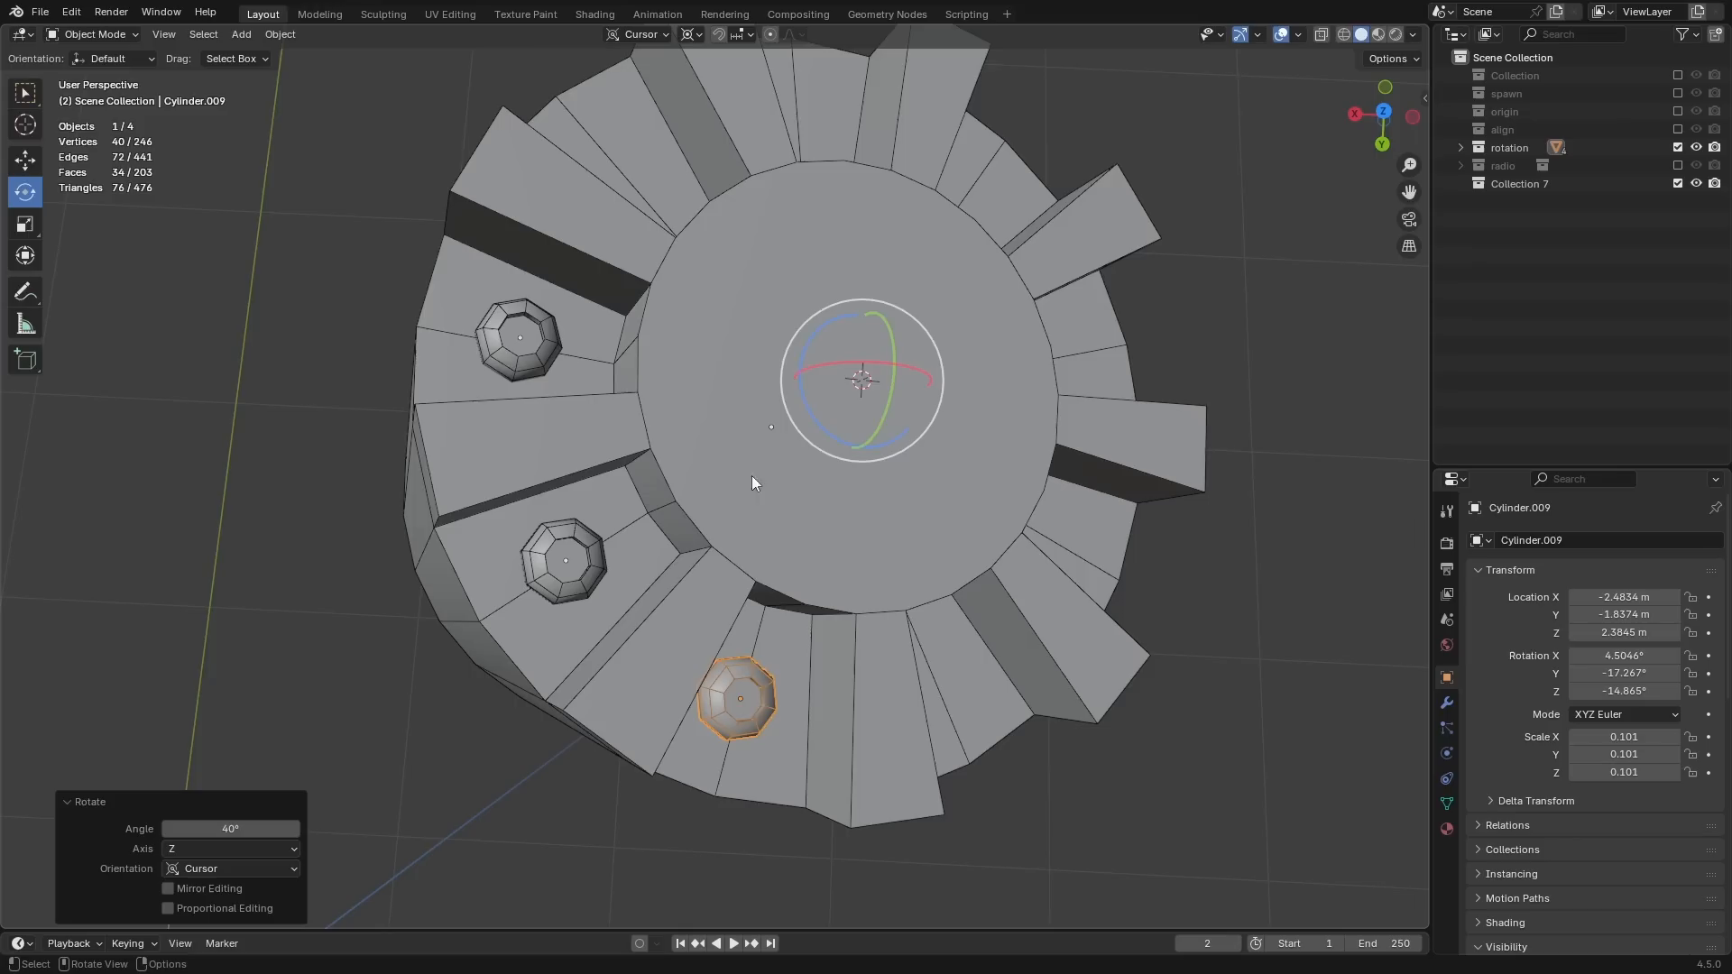
# Step: Duplicate all three knobs in place and rotate the copies 120° around the 3D cursor's Z axis into the next three notches
pyautogui.keyDown('shift'); pyautogui.click(520, 340); pyautogui.keyUp('shift')
pyautogui.keyDown('shift'); pyautogui.click(561, 539); pyautogui.keyUp('shift')
pyautogui.hotkey('shift', 'd')
pyautogui.rightClick(810, 490)
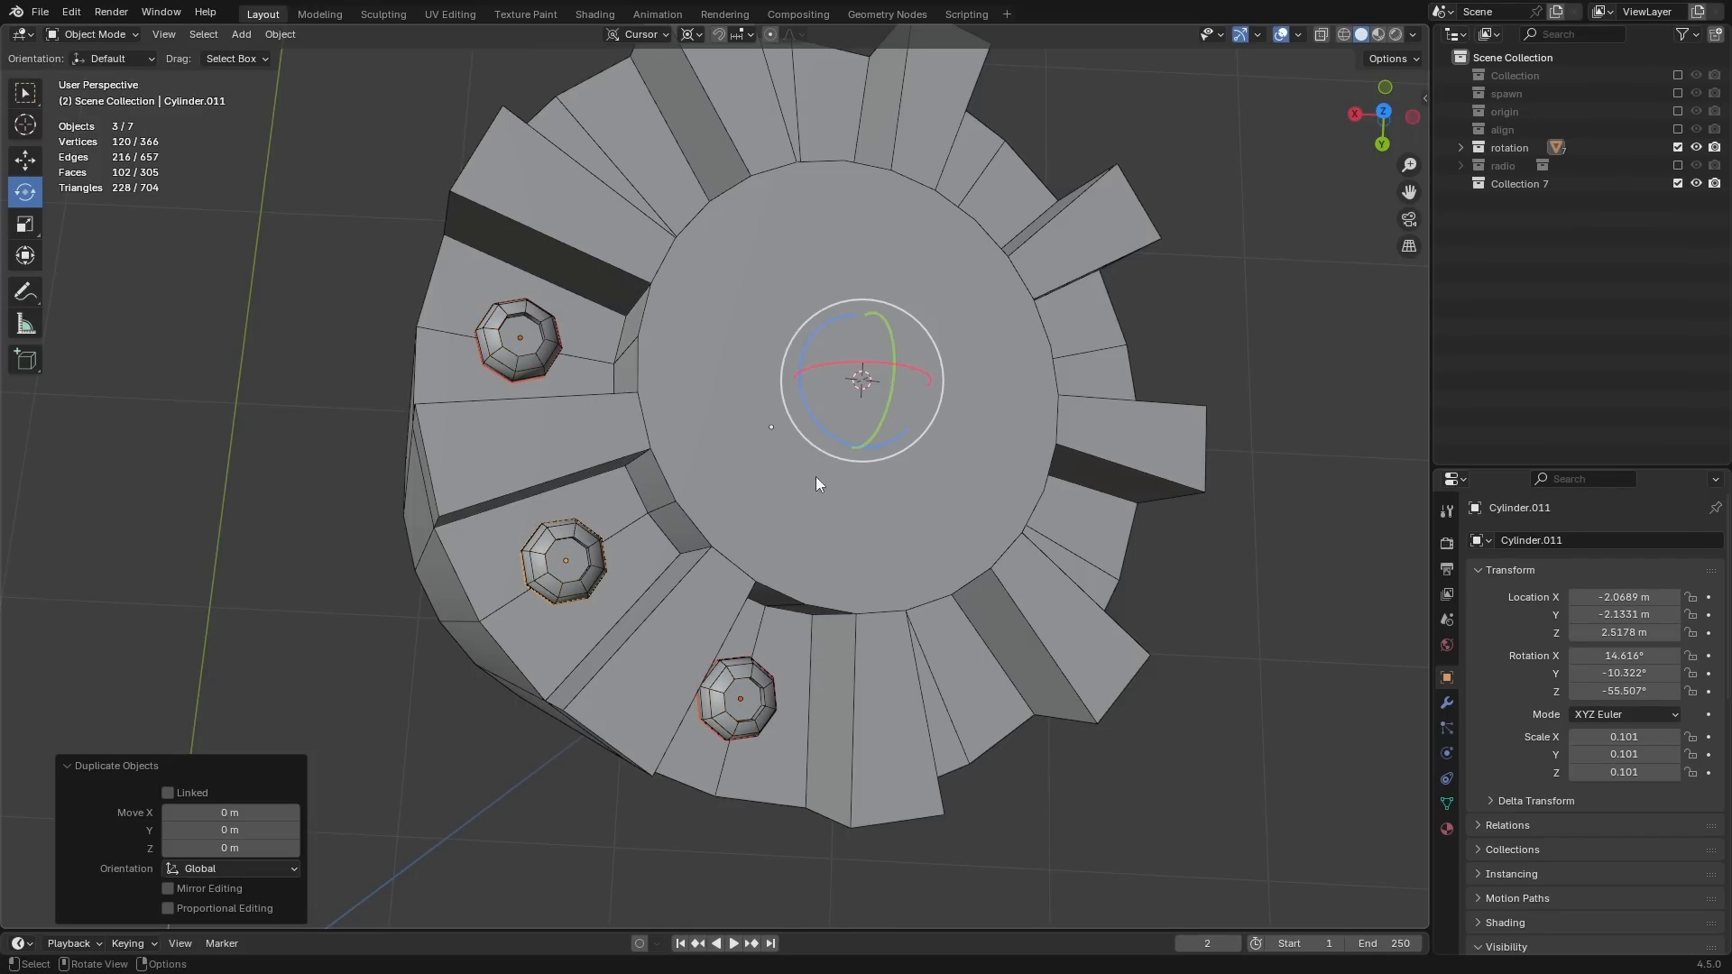
pyautogui.moveTo(835, 435); pyautogui.dragTo(1046, 446)
pyautogui.moveTo(1046, 445); pyautogui.dragTo(874, 404, button='middle')
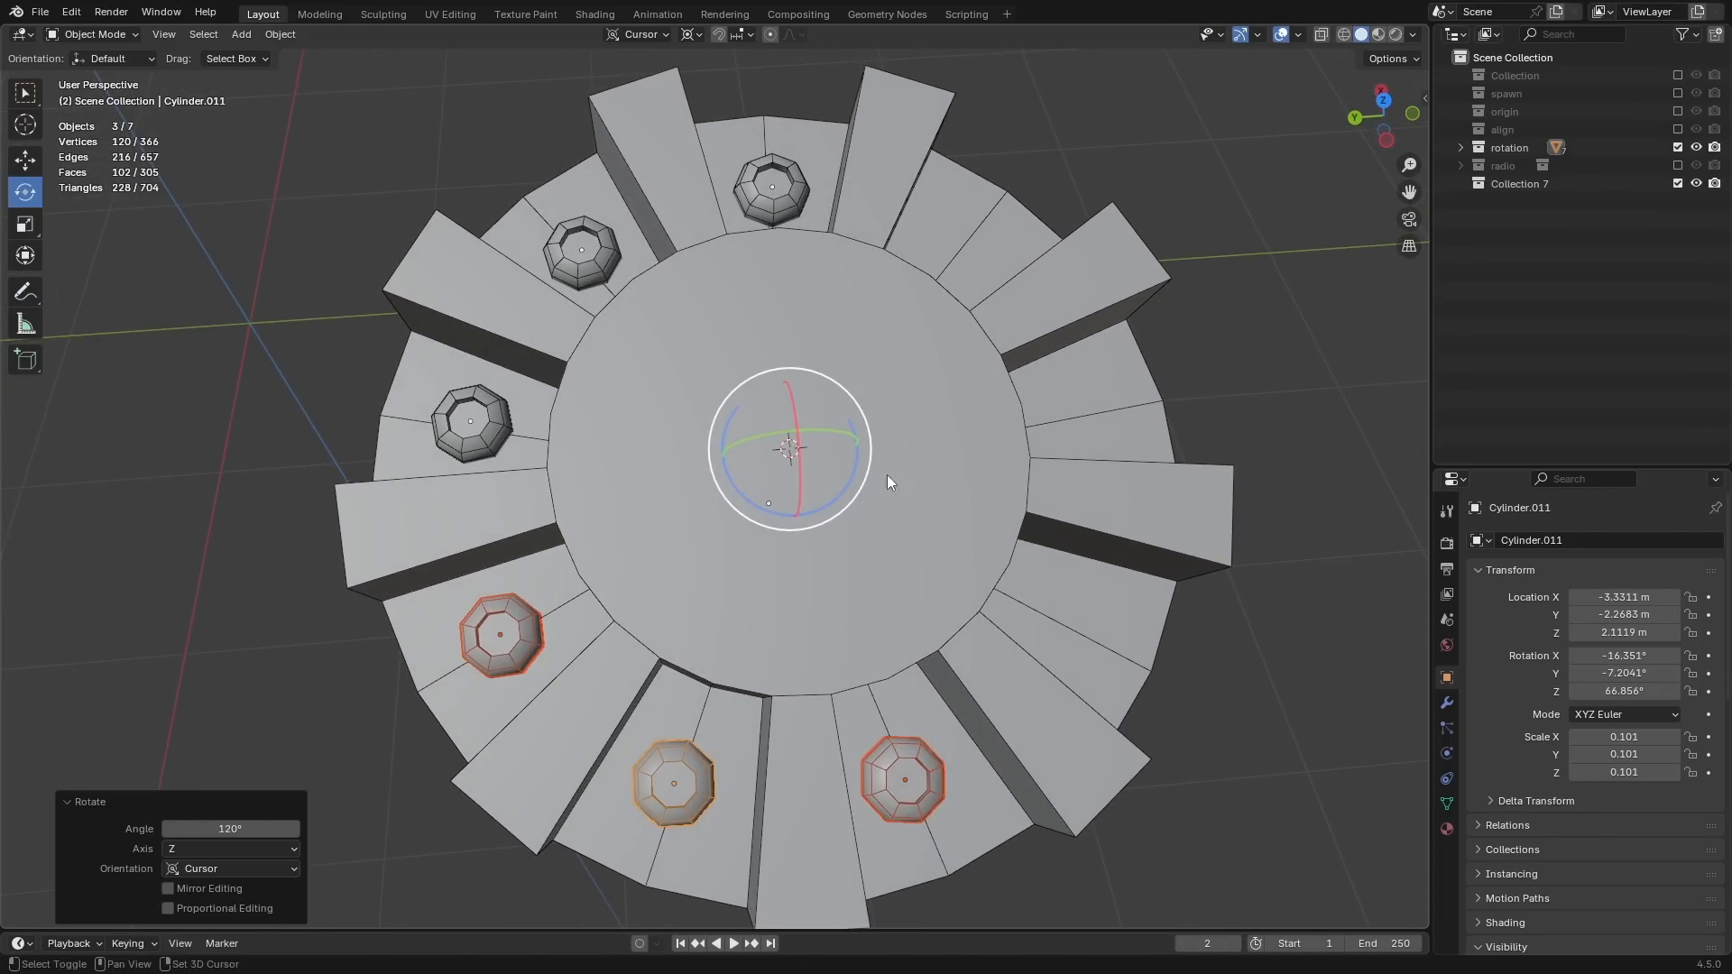
# Step: Duplicate the three rotated knobs in place, rotate the copies another 120° around the cursor's Z axis to fill the last notches, and deselect
pyautogui.hotkey('shift', 'd')
pyautogui.rightClick(836, 468)
pyautogui.moveTo(835, 501); pyautogui.dragTo(894, 913)
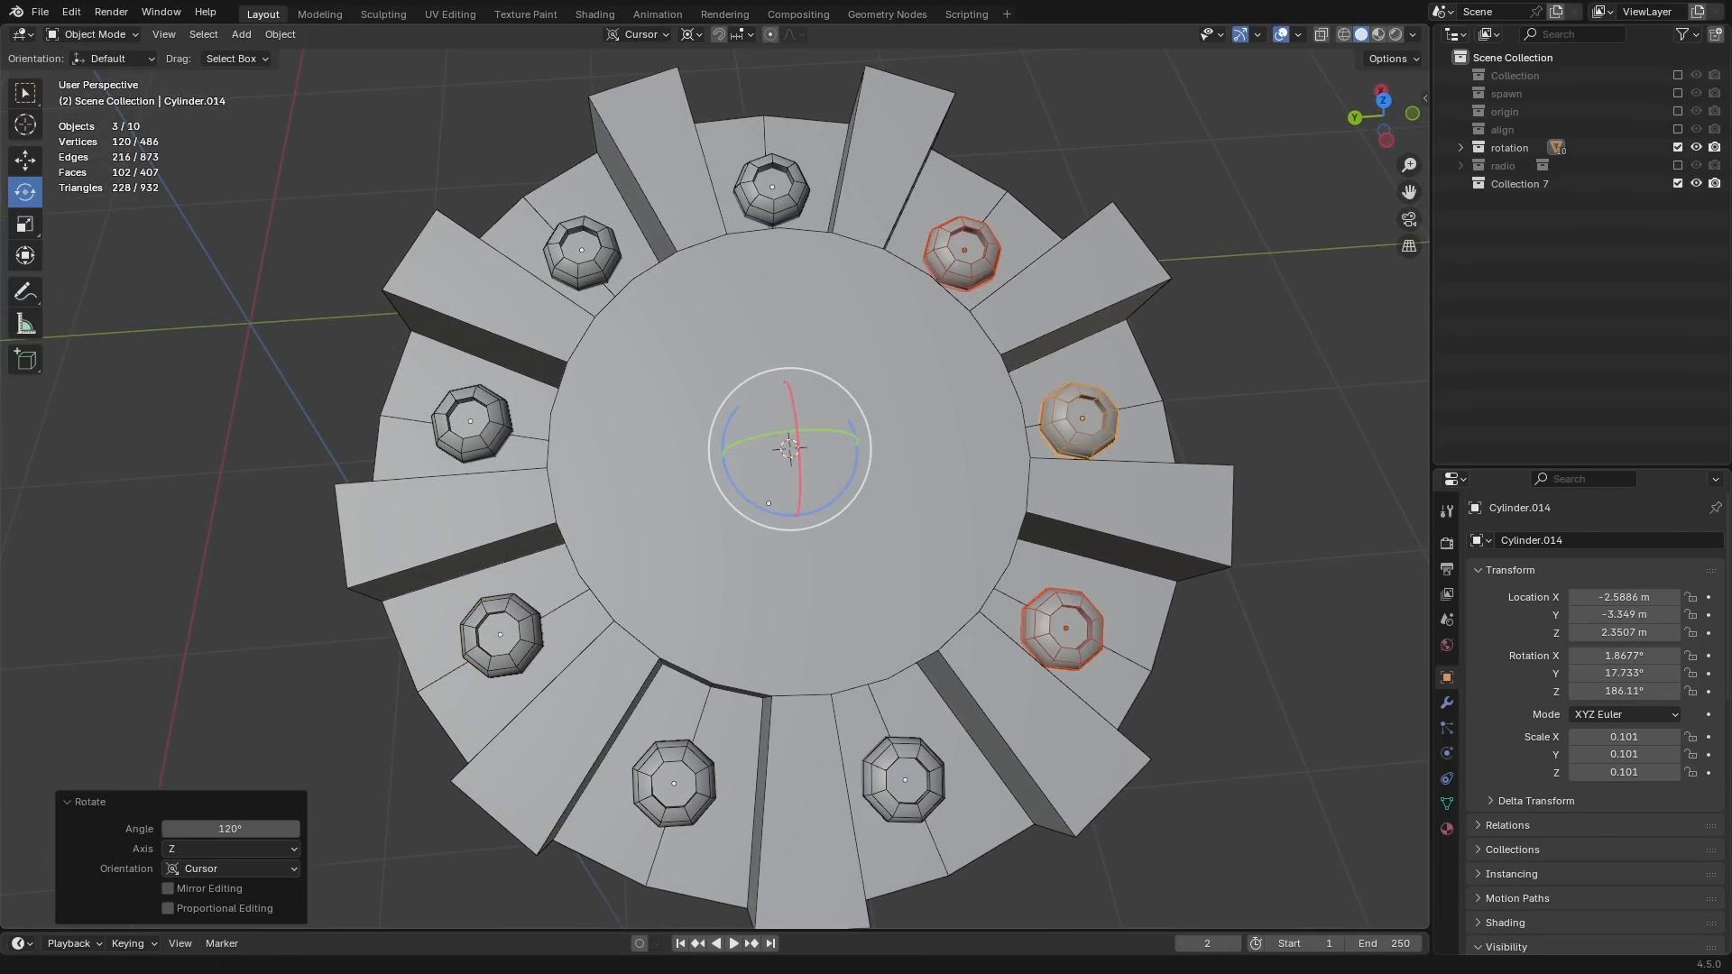
pyautogui.moveTo(944, 747); pyautogui.dragTo(450, 655, button='middle')
pyautogui.click(1163, 525)
pyautogui.moveTo(1162, 527); pyautogui.dragTo(907, 545, button='middle')
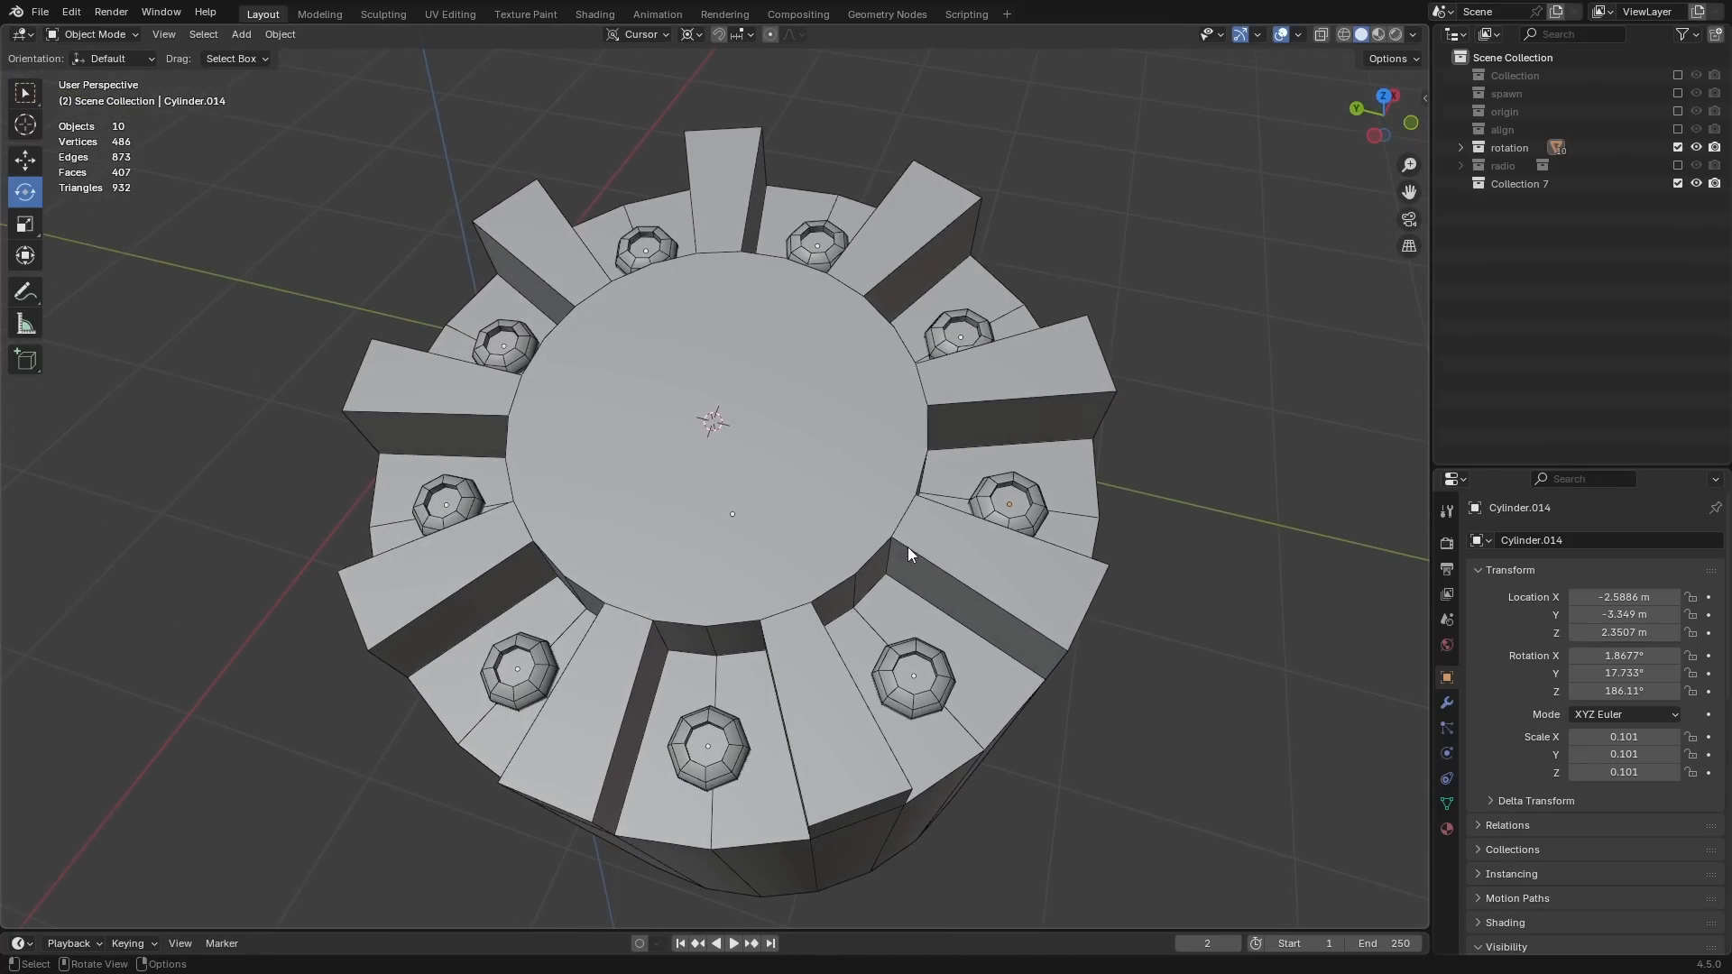
pyautogui.moveTo(788, 619); pyautogui.dragTo(846, 462, button='middle')
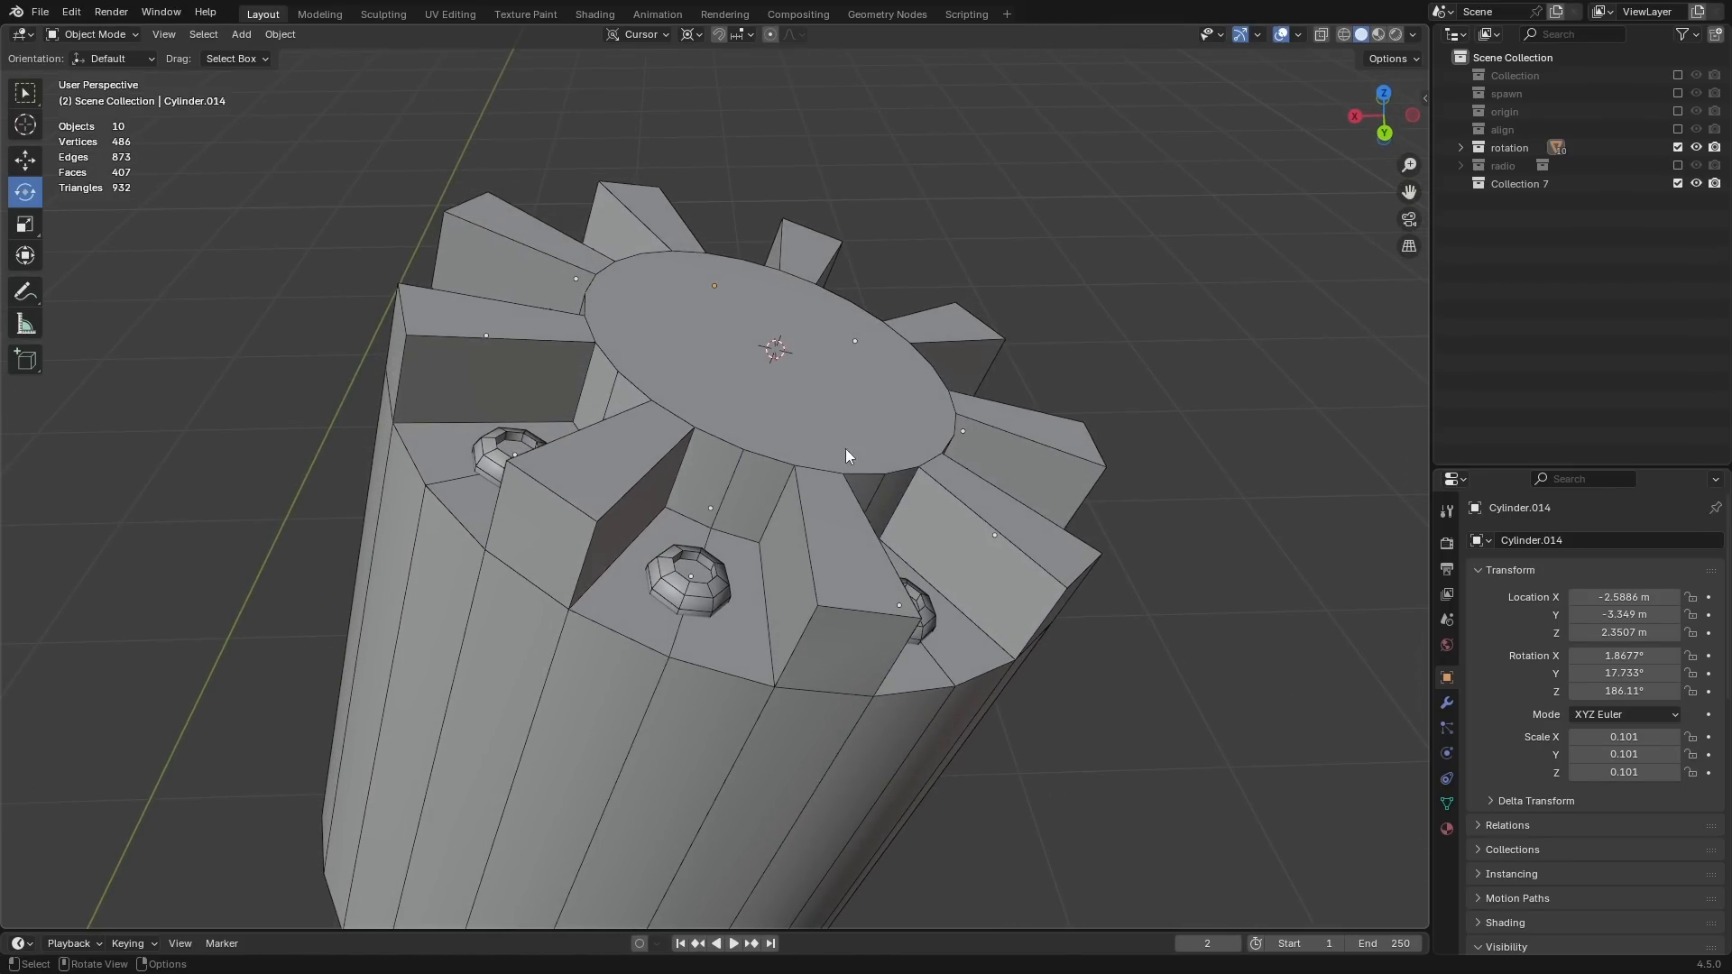
pyautogui.moveTo(748, 565); pyautogui.dragTo(821, 528, button='middle')
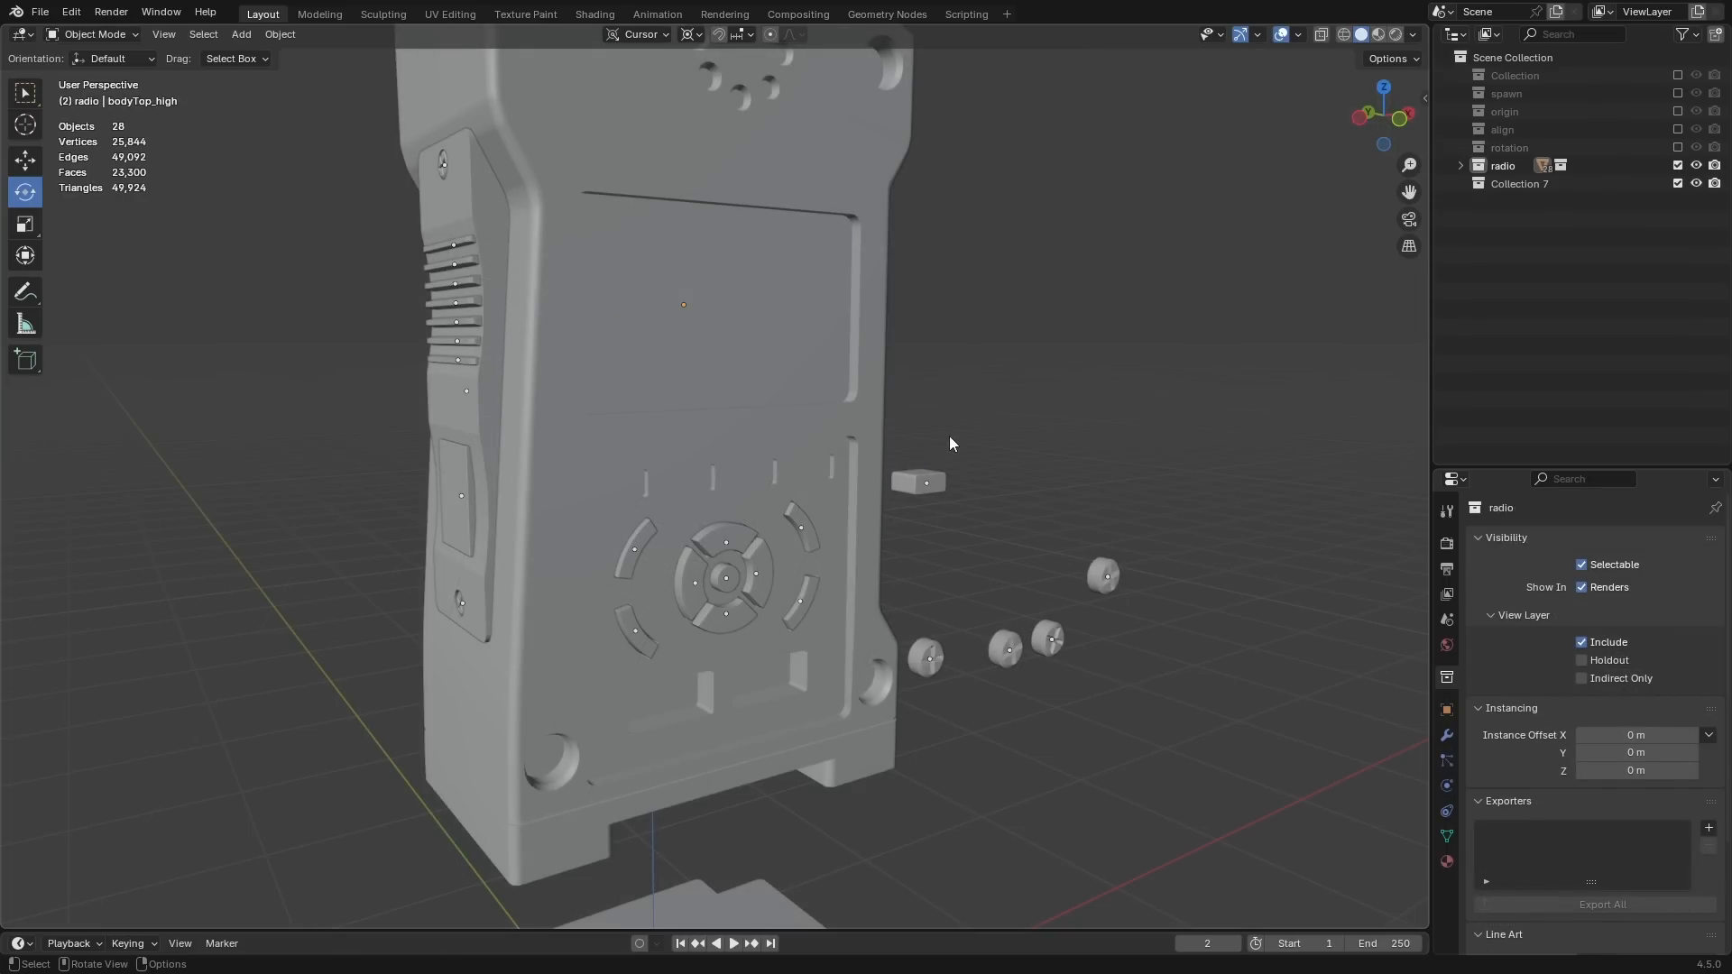
# Step: Examine the radio body's empty corner bolt holes and the loose bolts floating beside it
pyautogui.moveTo(949, 436); pyautogui.dragTo(1020, 418, button='middle')
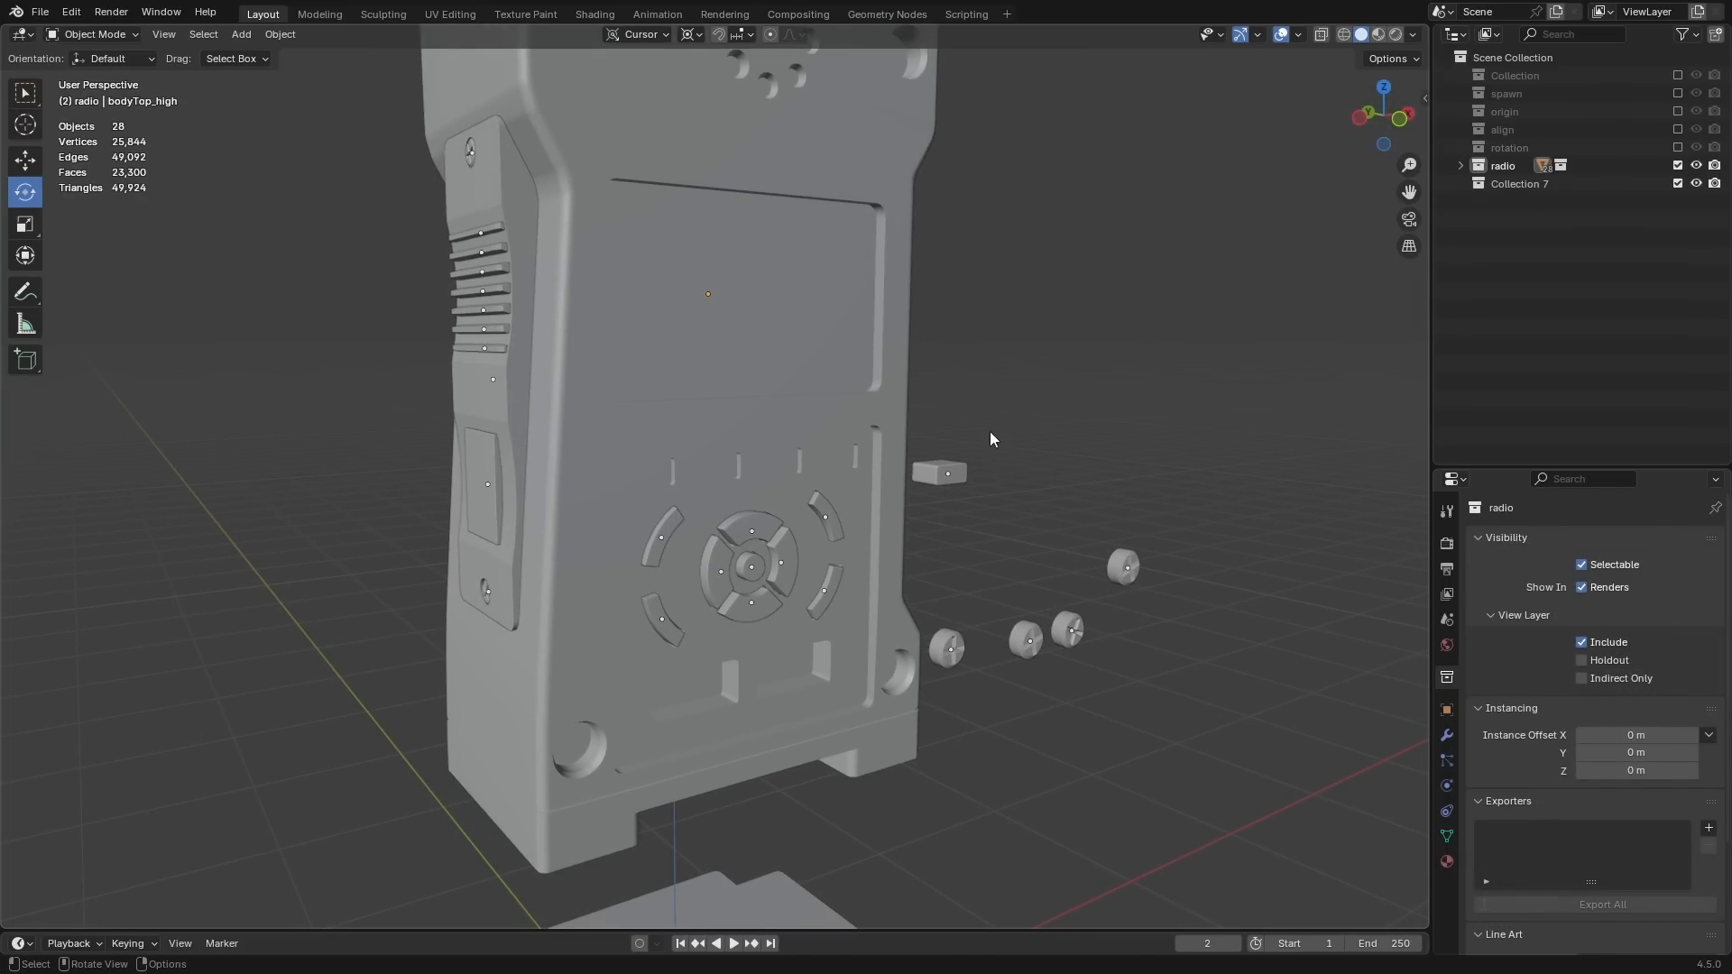
pyautogui.moveTo(995, 538)
pyautogui.mouseDown(button='middle')
pyautogui.moveTo(914, 534)
pyautogui.moveTo(746, 366)
pyautogui.moveTo(805, 485)
pyautogui.moveTo(727, 490)
pyautogui.moveTo(838, 611)
pyautogui.moveTo(826, 559)
pyautogui.mouseUp(button='middle')
pyautogui.scroll(2, 838, 612)
pyautogui.moveTo(826, 559); pyautogui.dragTo(870, 507, button='middle')
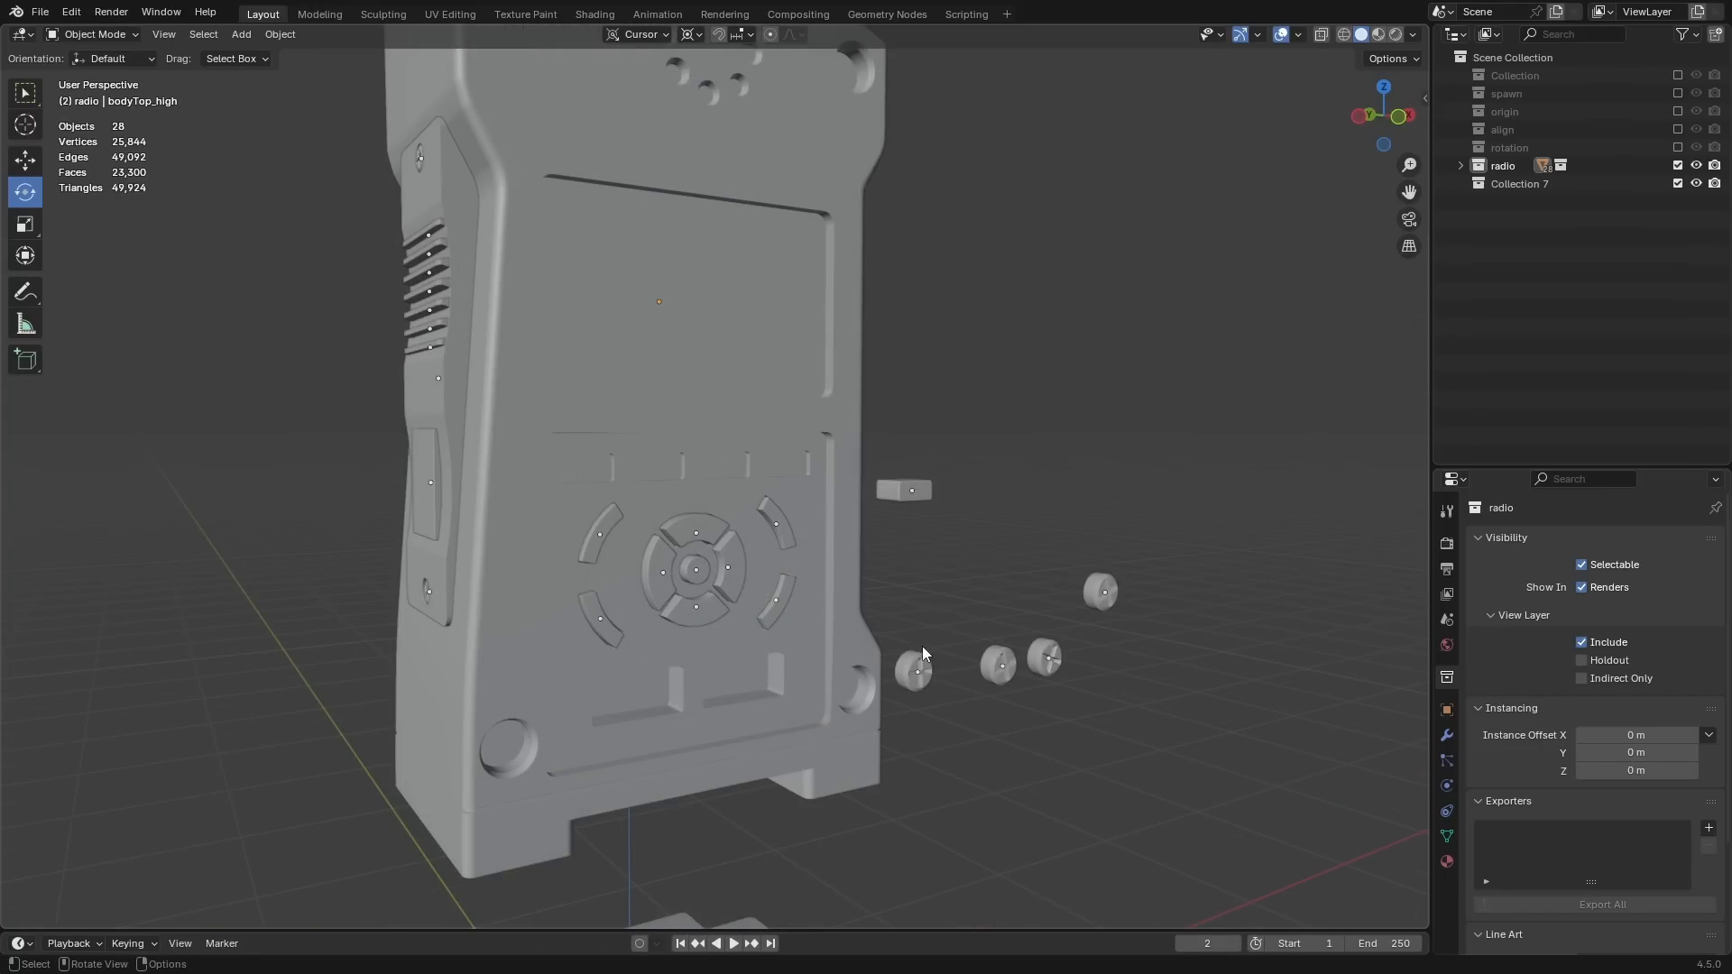
pyautogui.moveTo(922, 646)
pyautogui.mouseDown(button='middle')
pyautogui.moveTo(841, 670)
pyautogui.moveTo(974, 639)
pyautogui.moveTo(900, 653)
pyautogui.mouseUp(button='middle')
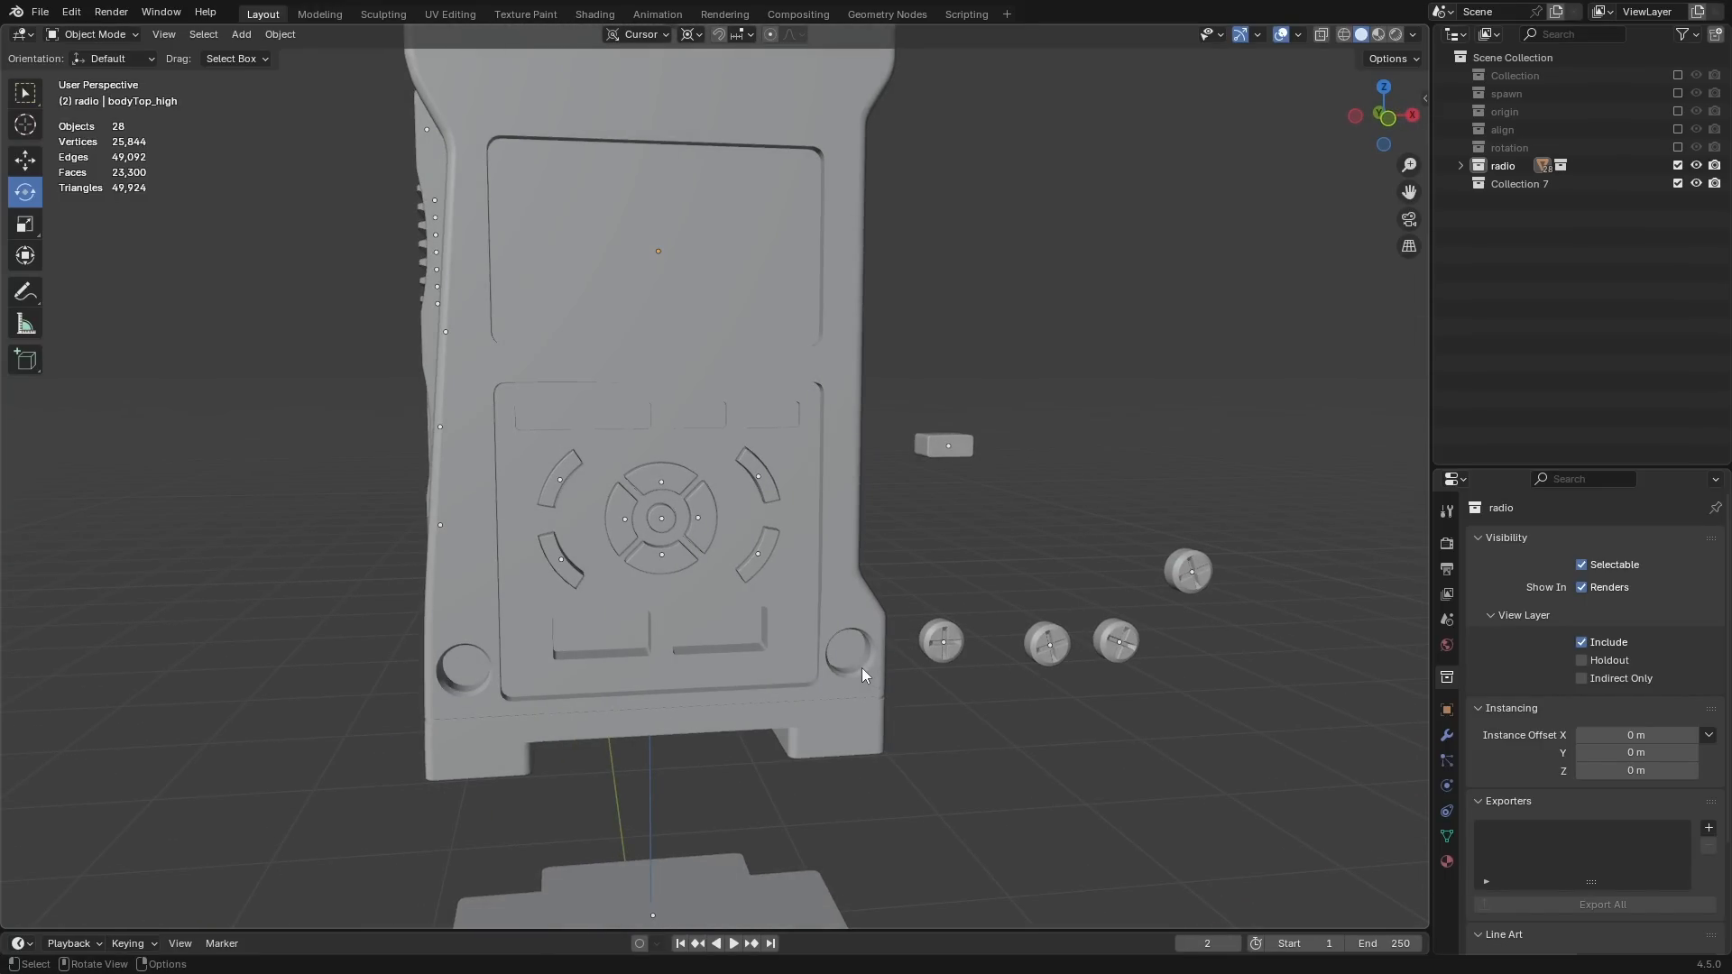
pyautogui.click(938, 648)
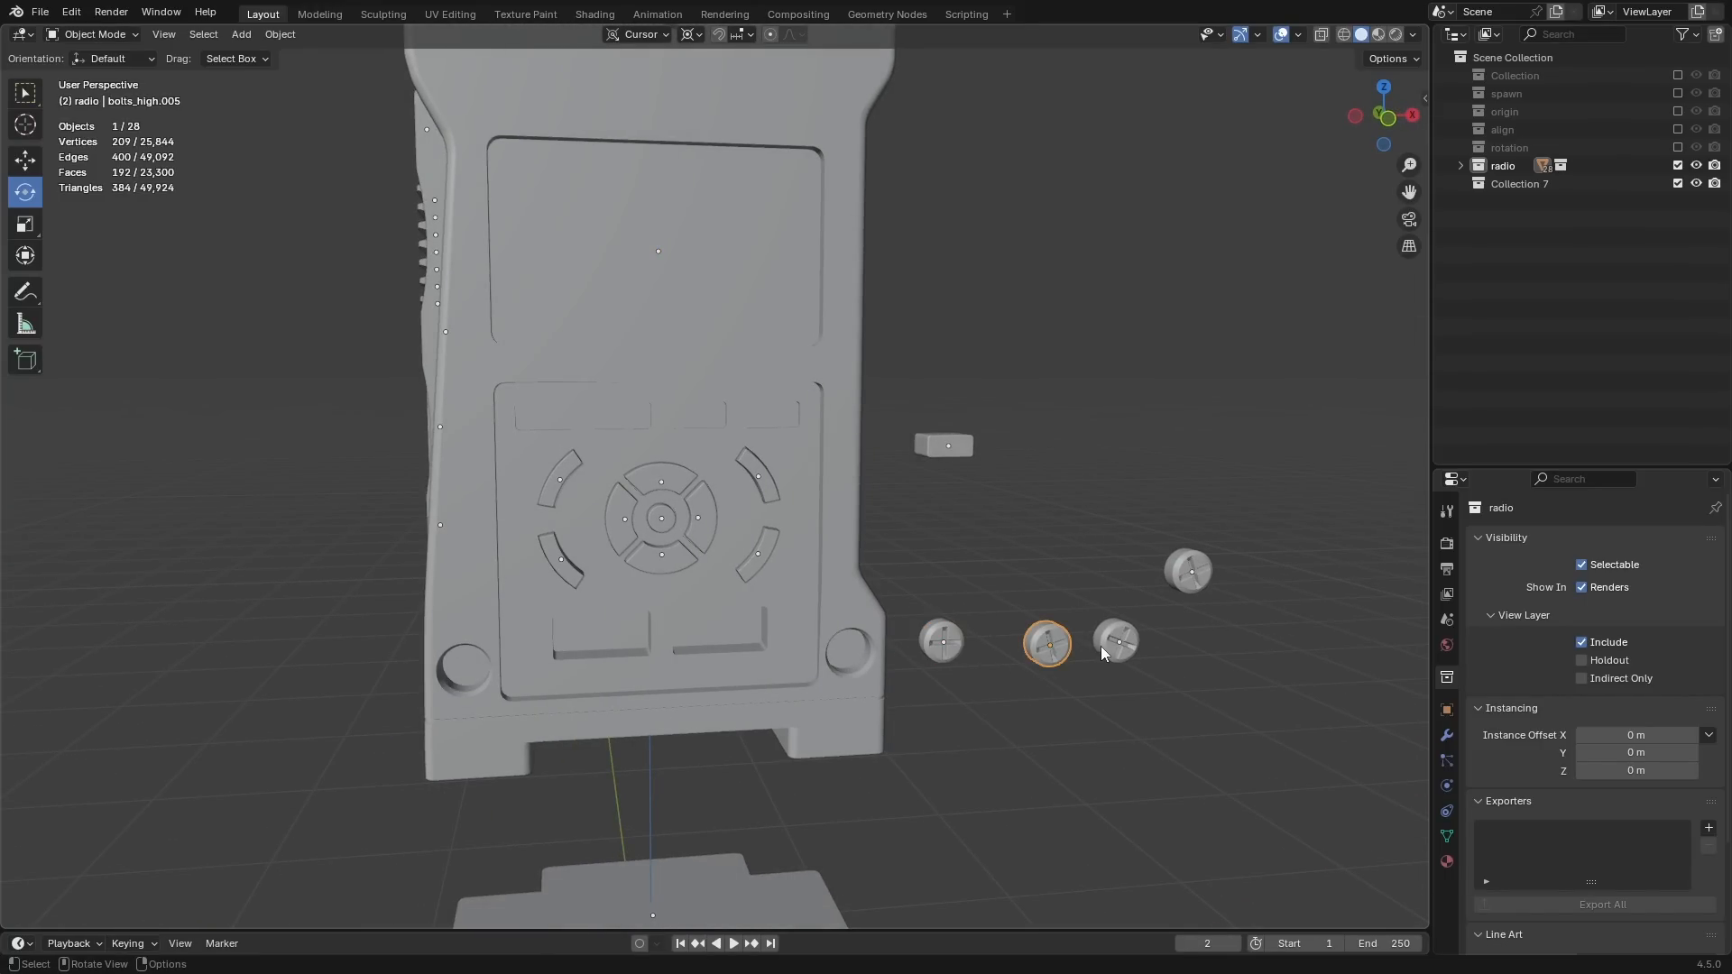
pyautogui.click(1185, 572)
pyautogui.moveTo(1127, 577); pyautogui.dragTo(820, 174, button='middle')
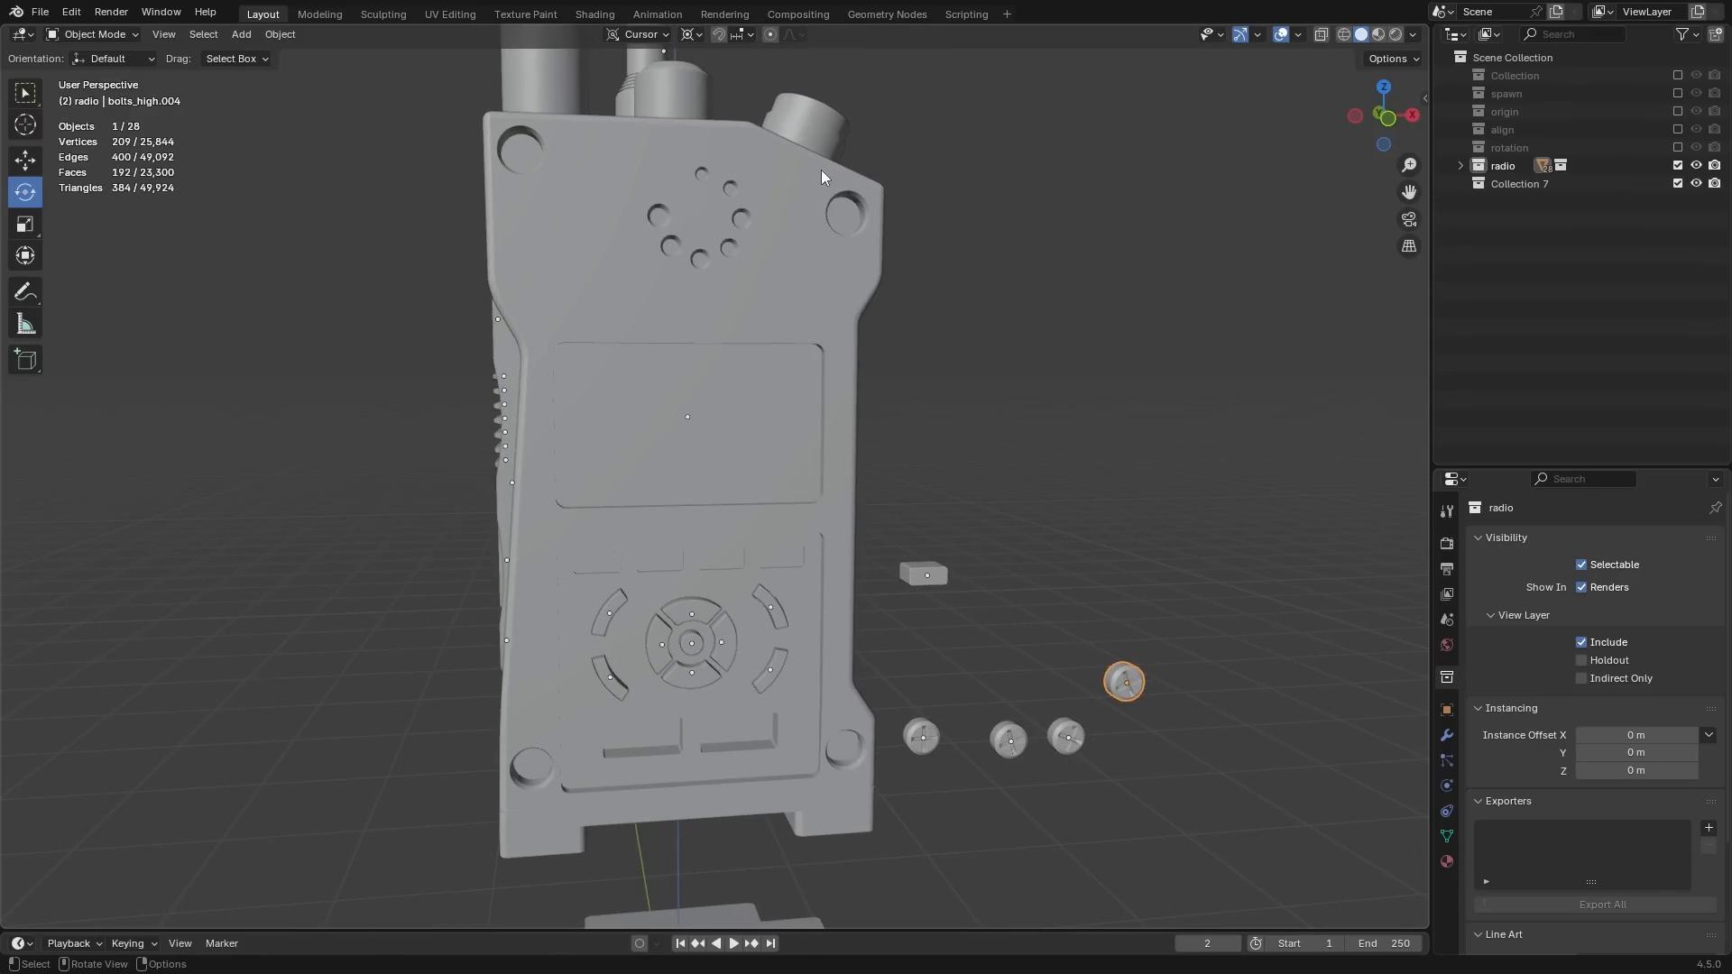
pyautogui.keyDown('shift'); pyautogui.moveTo(964, 794); pyautogui.dragTo(911, 675, button='middle'); pyautogui.keyUp('shift')
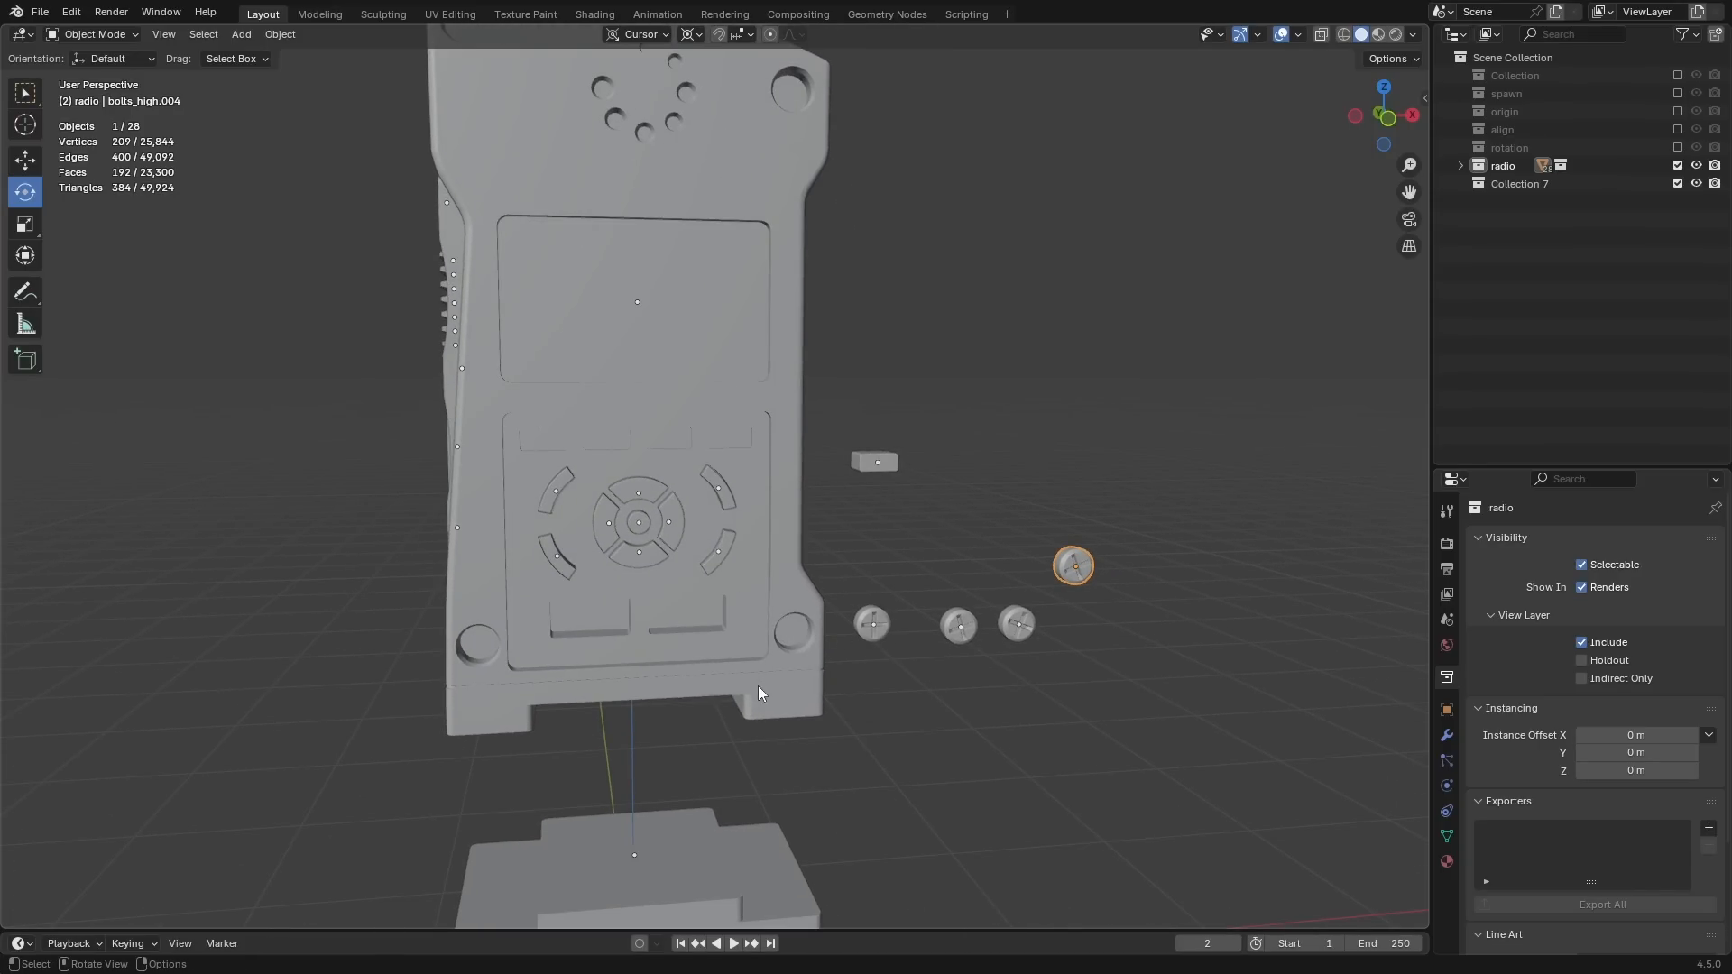
# Step: Inspect the radio body's mesh around the lower-right bolt hole in Edit Mode, then return to Object Mode
pyautogui.click(801, 636)
pyautogui.scroll(5, 823, 656)
pyautogui.press('Tab')
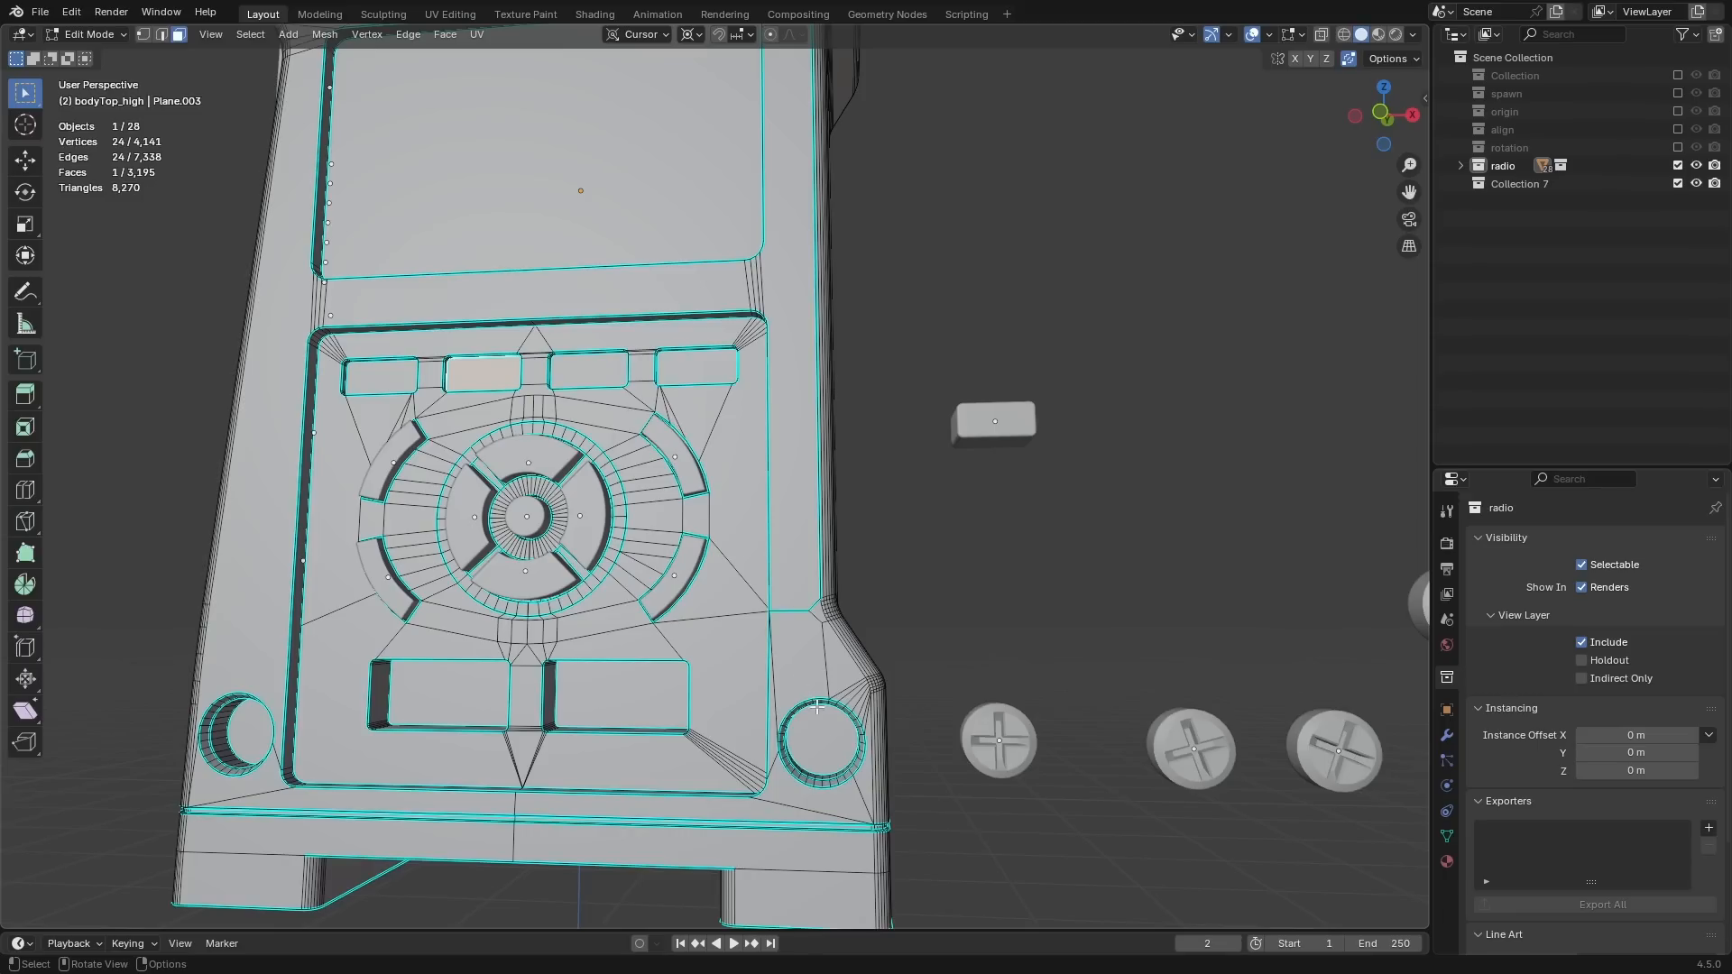
pyautogui.scroll(-2, 814, 736)
pyautogui.moveTo(814, 736); pyautogui.dragTo(902, 762, button='middle')
pyautogui.press('Tab')
pyautogui.keyDown('shift'); pyautogui.moveTo(902, 722); pyautogui.dragTo(906, 641, button='middle'); pyautogui.keyUp('shift')
# Step: Check the loose bolts' origin points one by one and apply Origin to Geometry to the farthest bolt
pyautogui.click(896, 580)
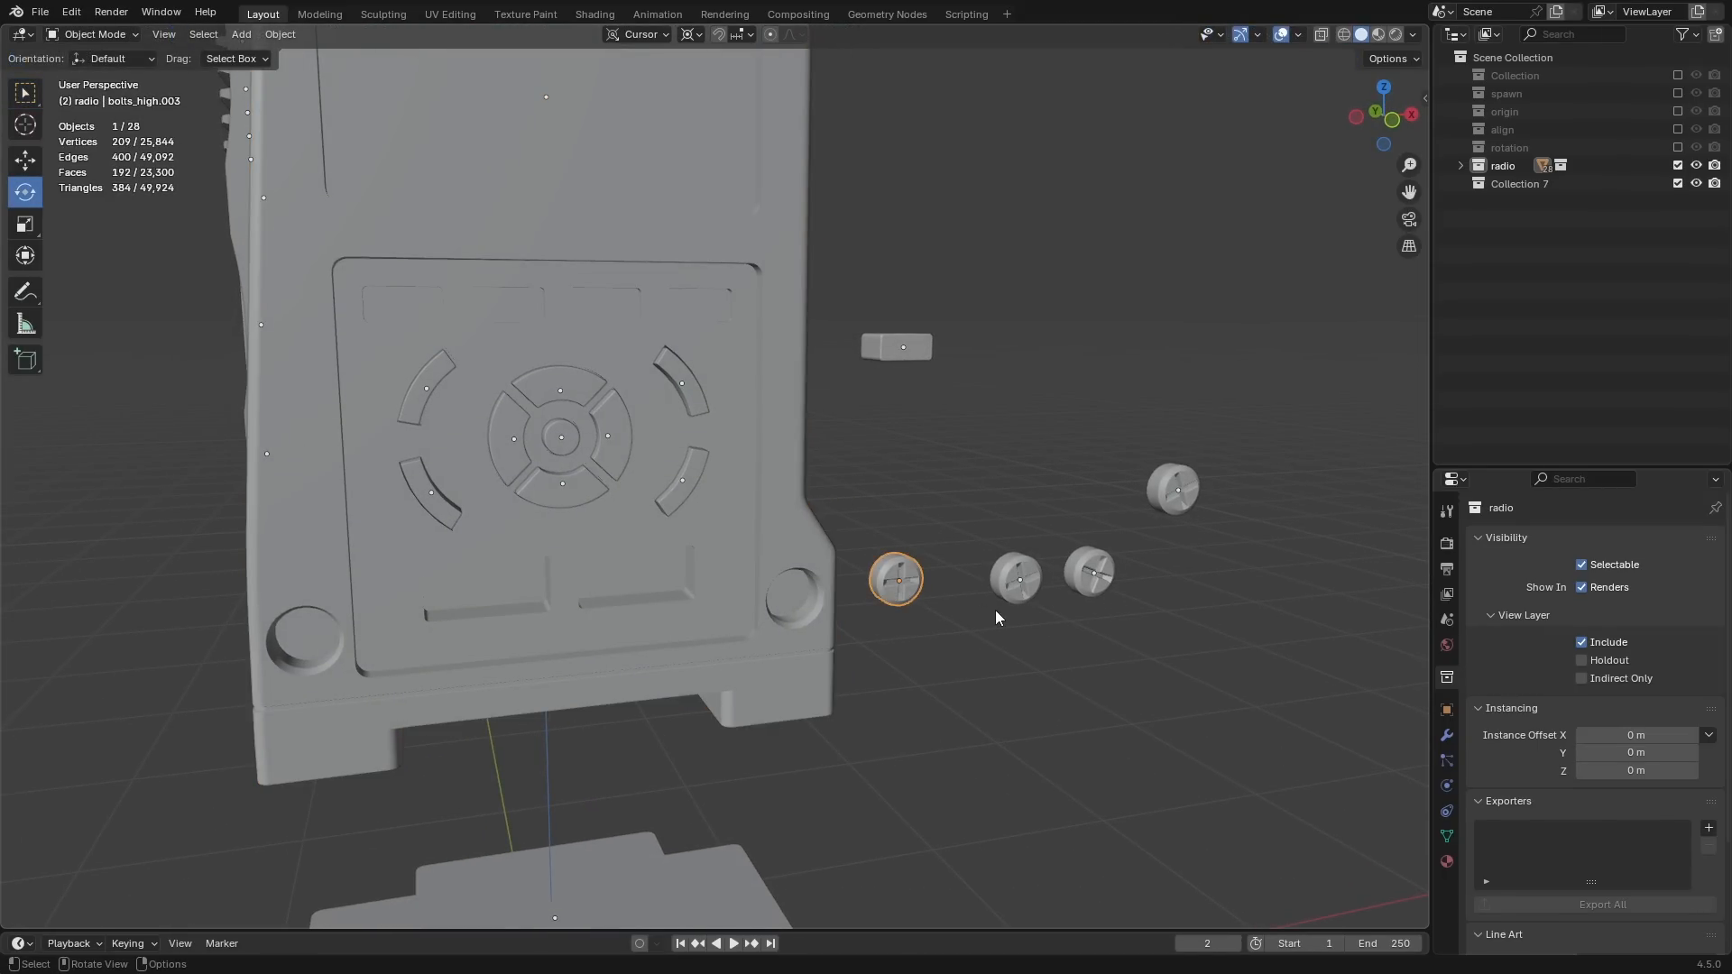
pyautogui.click(1014, 588)
pyautogui.click(1087, 579)
pyautogui.click(1176, 483)
pyautogui.click(280, 33)
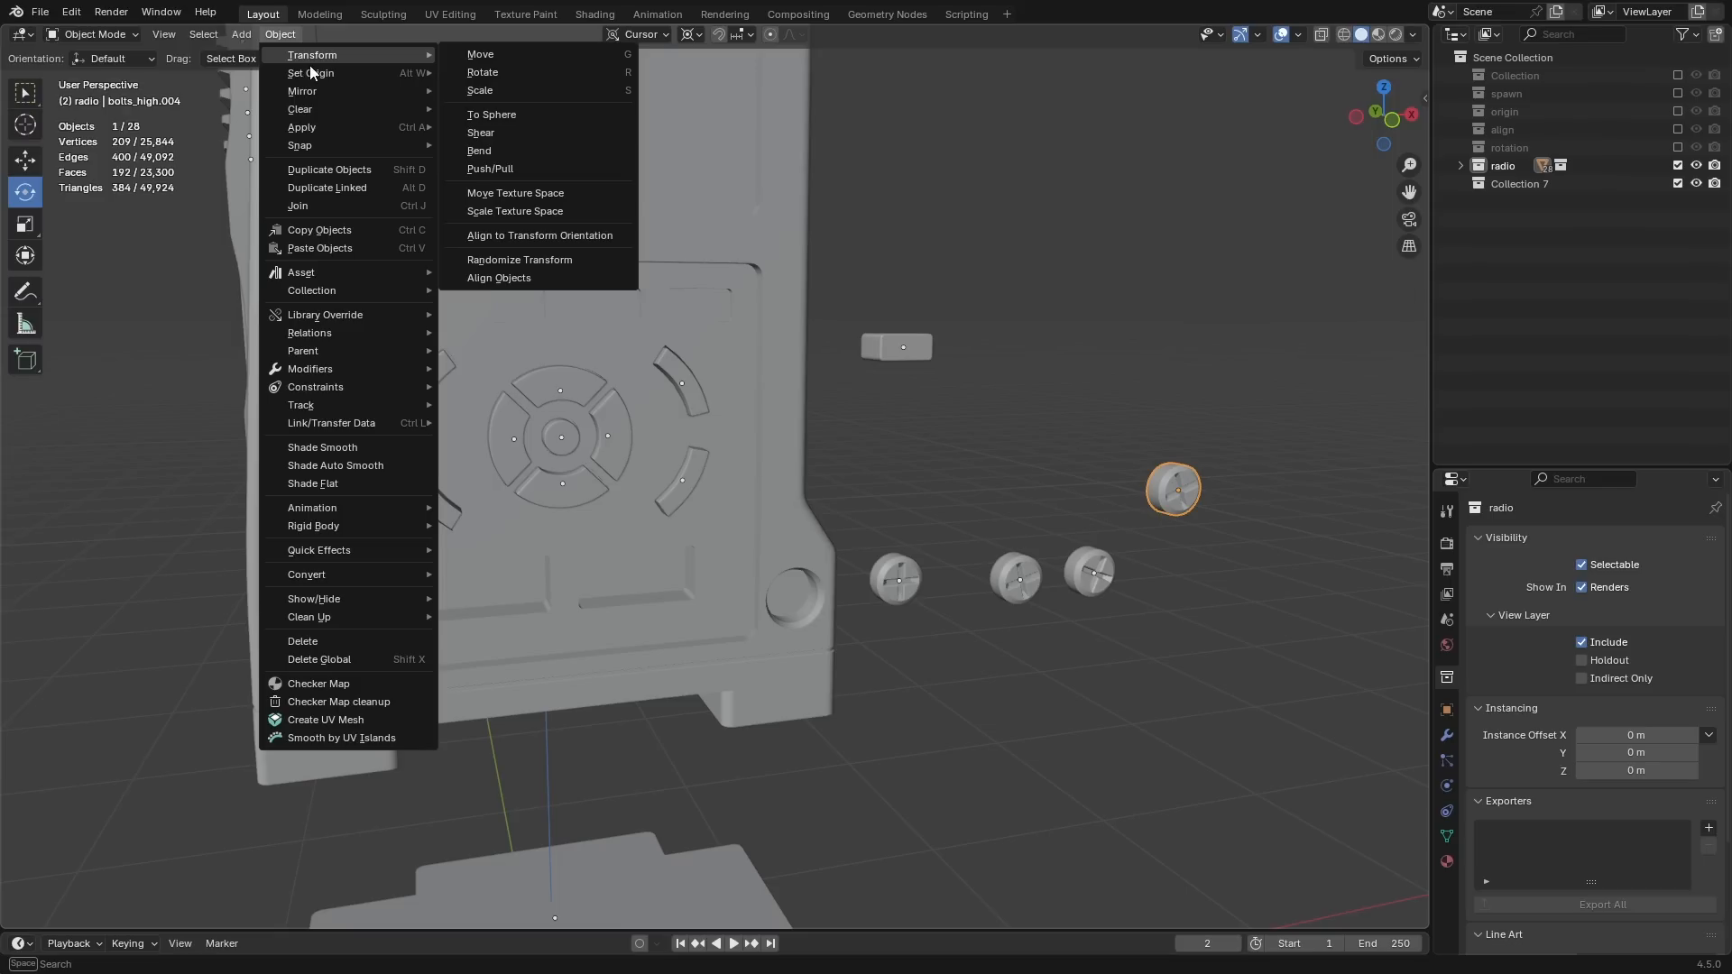
pyautogui.moveTo(314, 76)
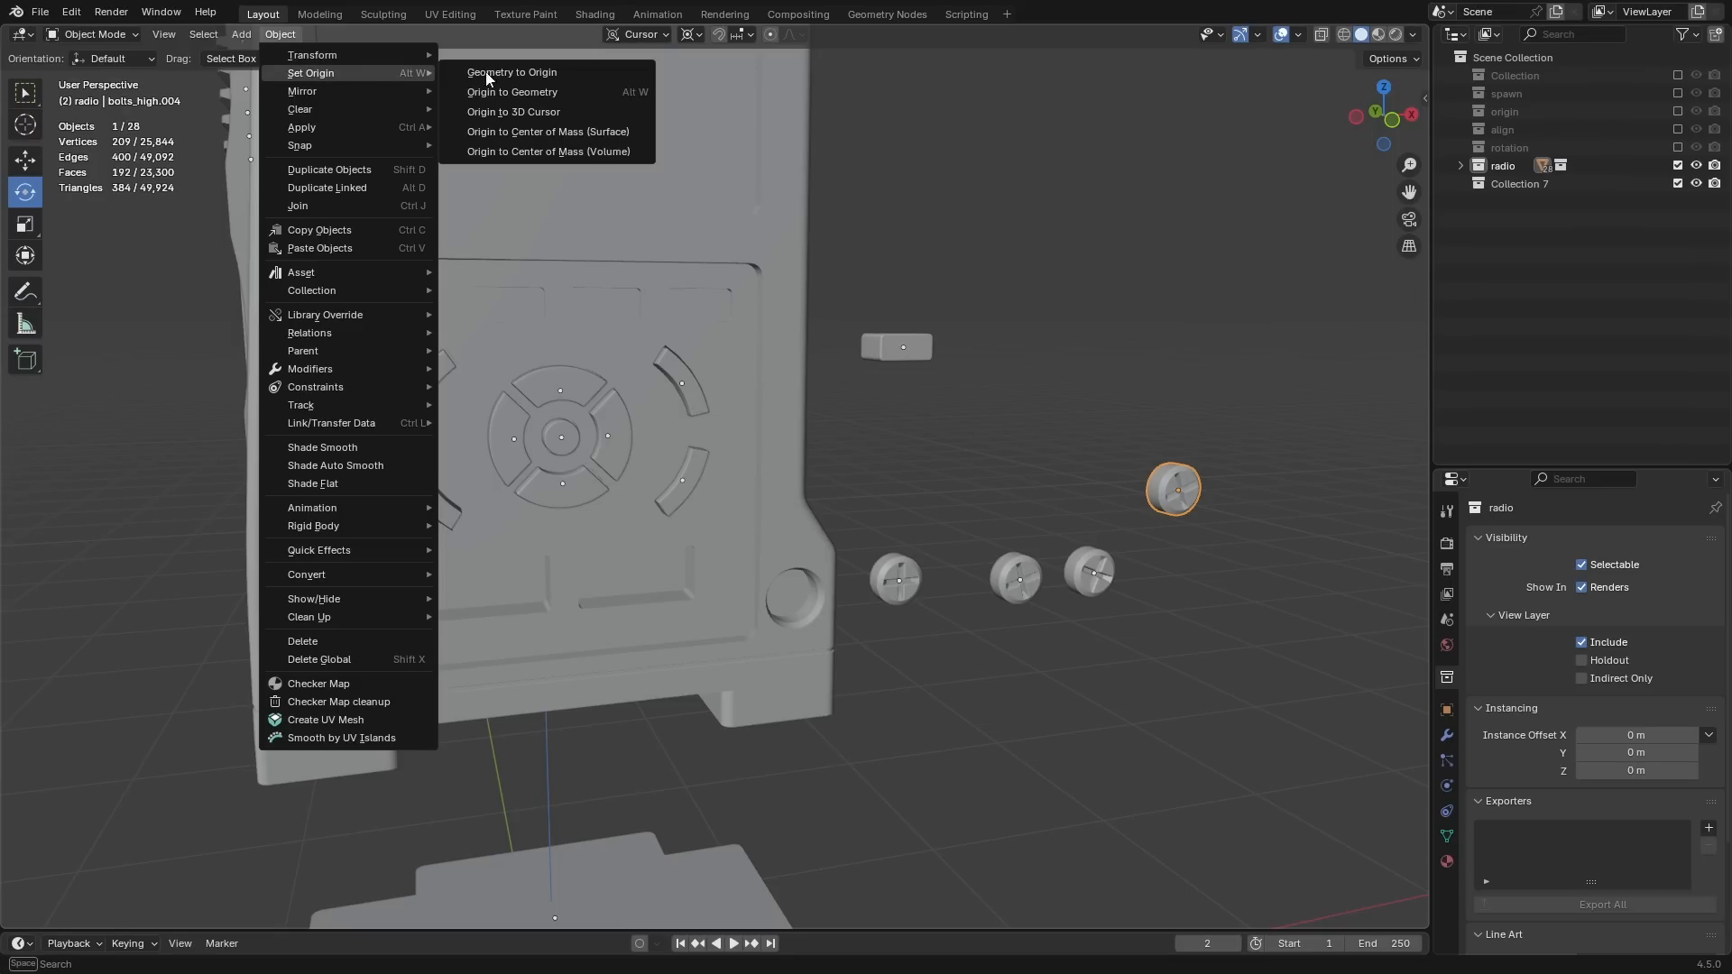
pyautogui.click(530, 91)
pyautogui.moveTo(1187, 412); pyautogui.dragTo(877, 603)
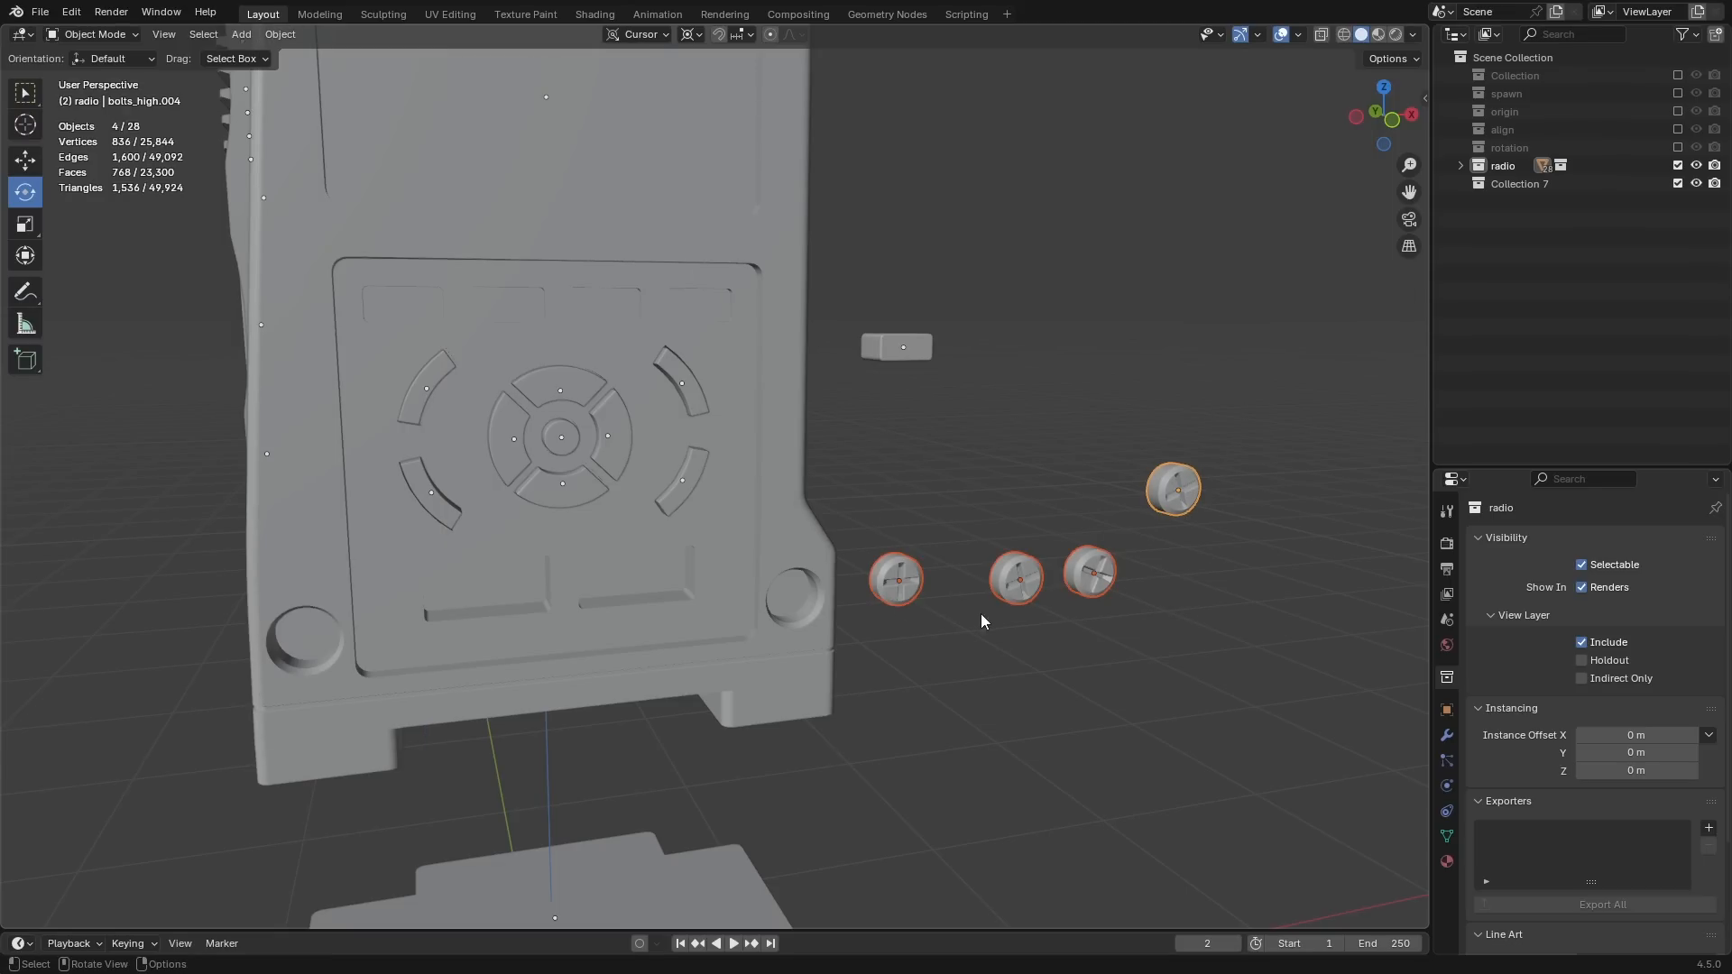
pyautogui.click(971, 518)
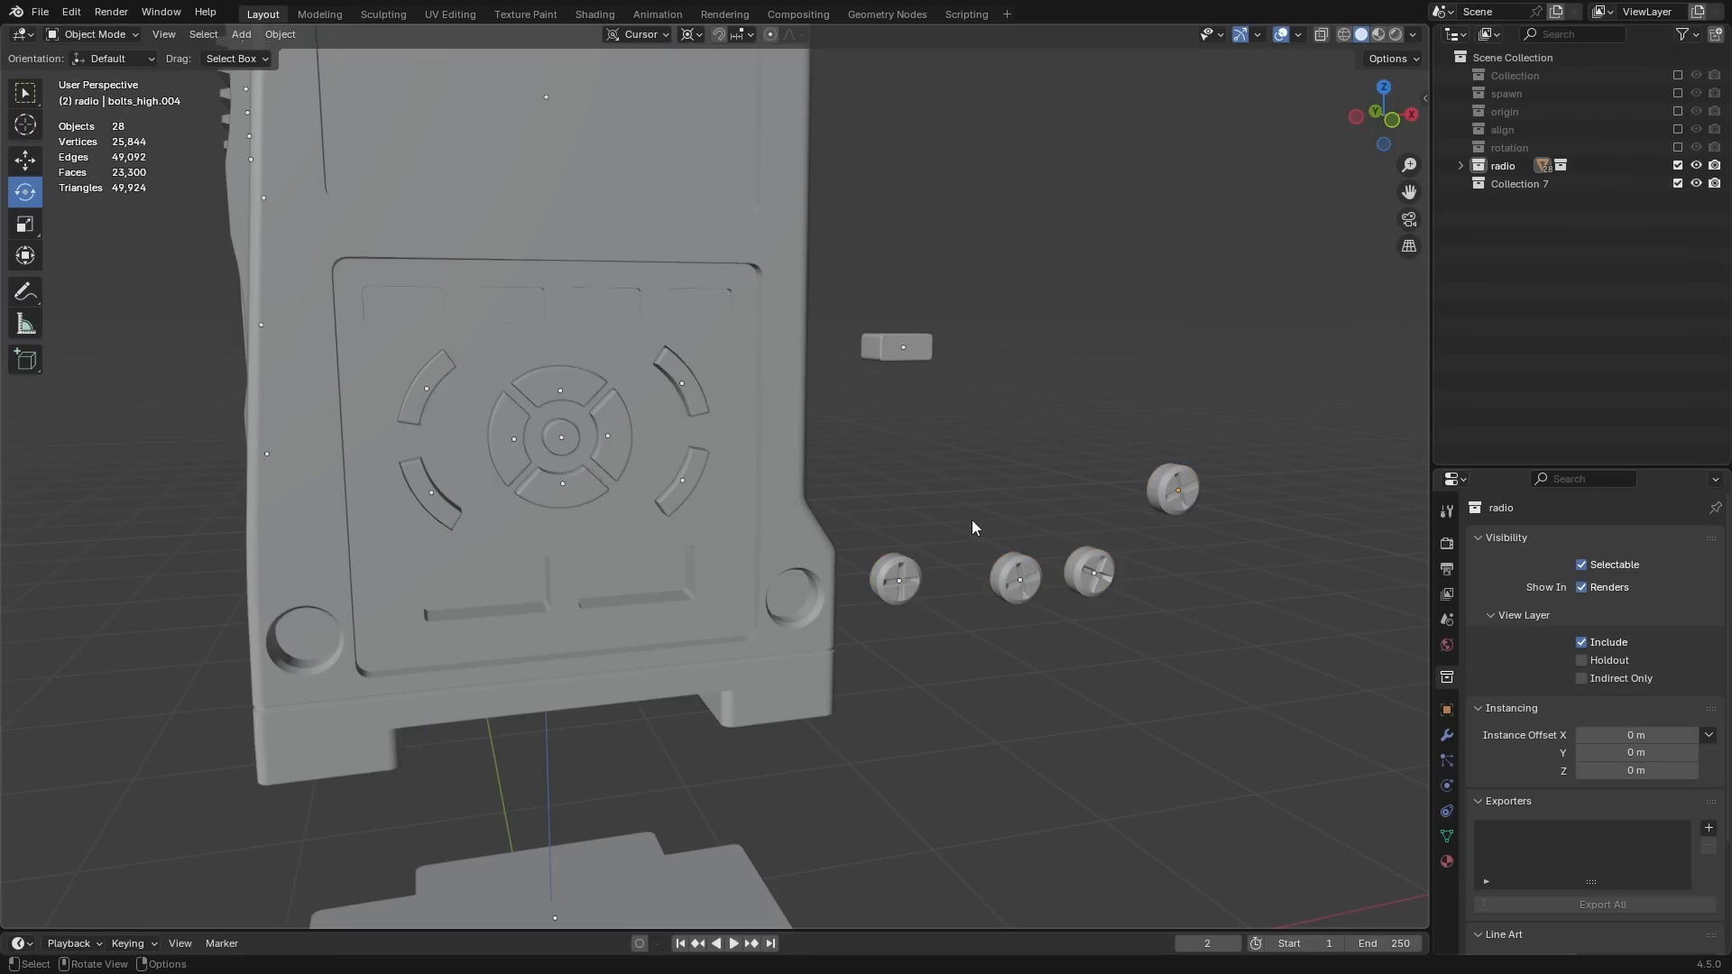
# Step: Snap the 3D cursor to the floor face of the radio body's lower-right bolt hole in Edit Mode
pyautogui.click(799, 590)
pyautogui.moveTo(800, 590); pyautogui.dragTo(765, 576, button='middle')
pyautogui.press('Tab')
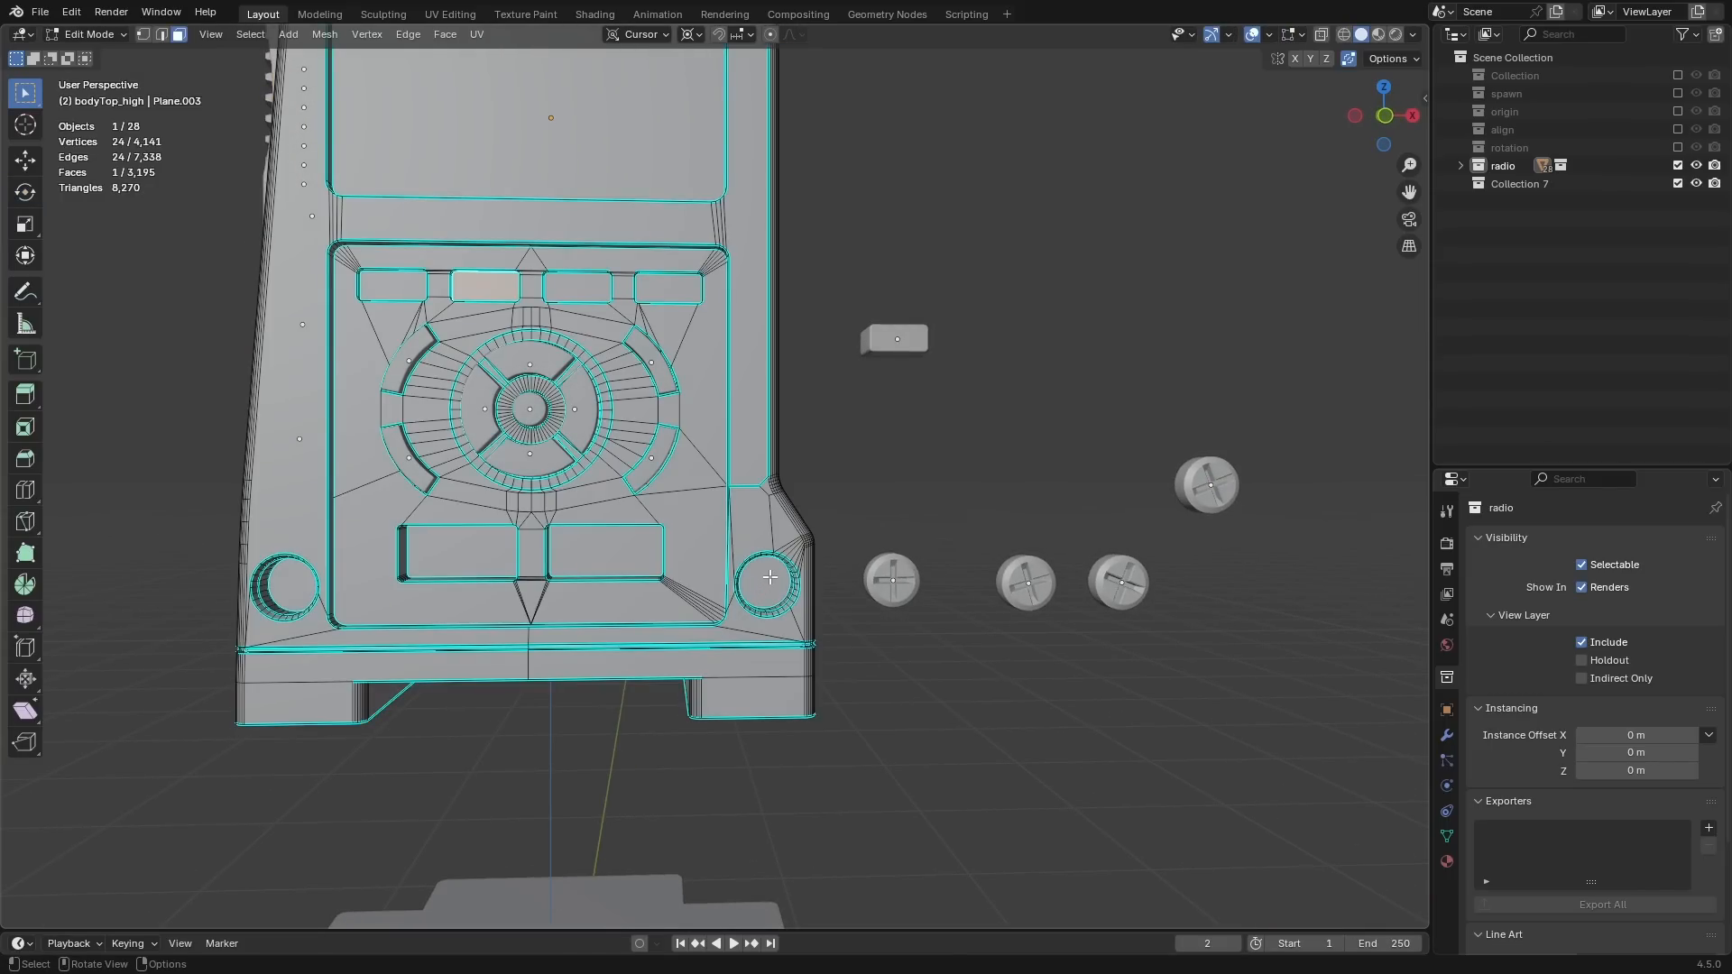
pyautogui.click(760, 582)
pyautogui.scroll(3, 776, 582)
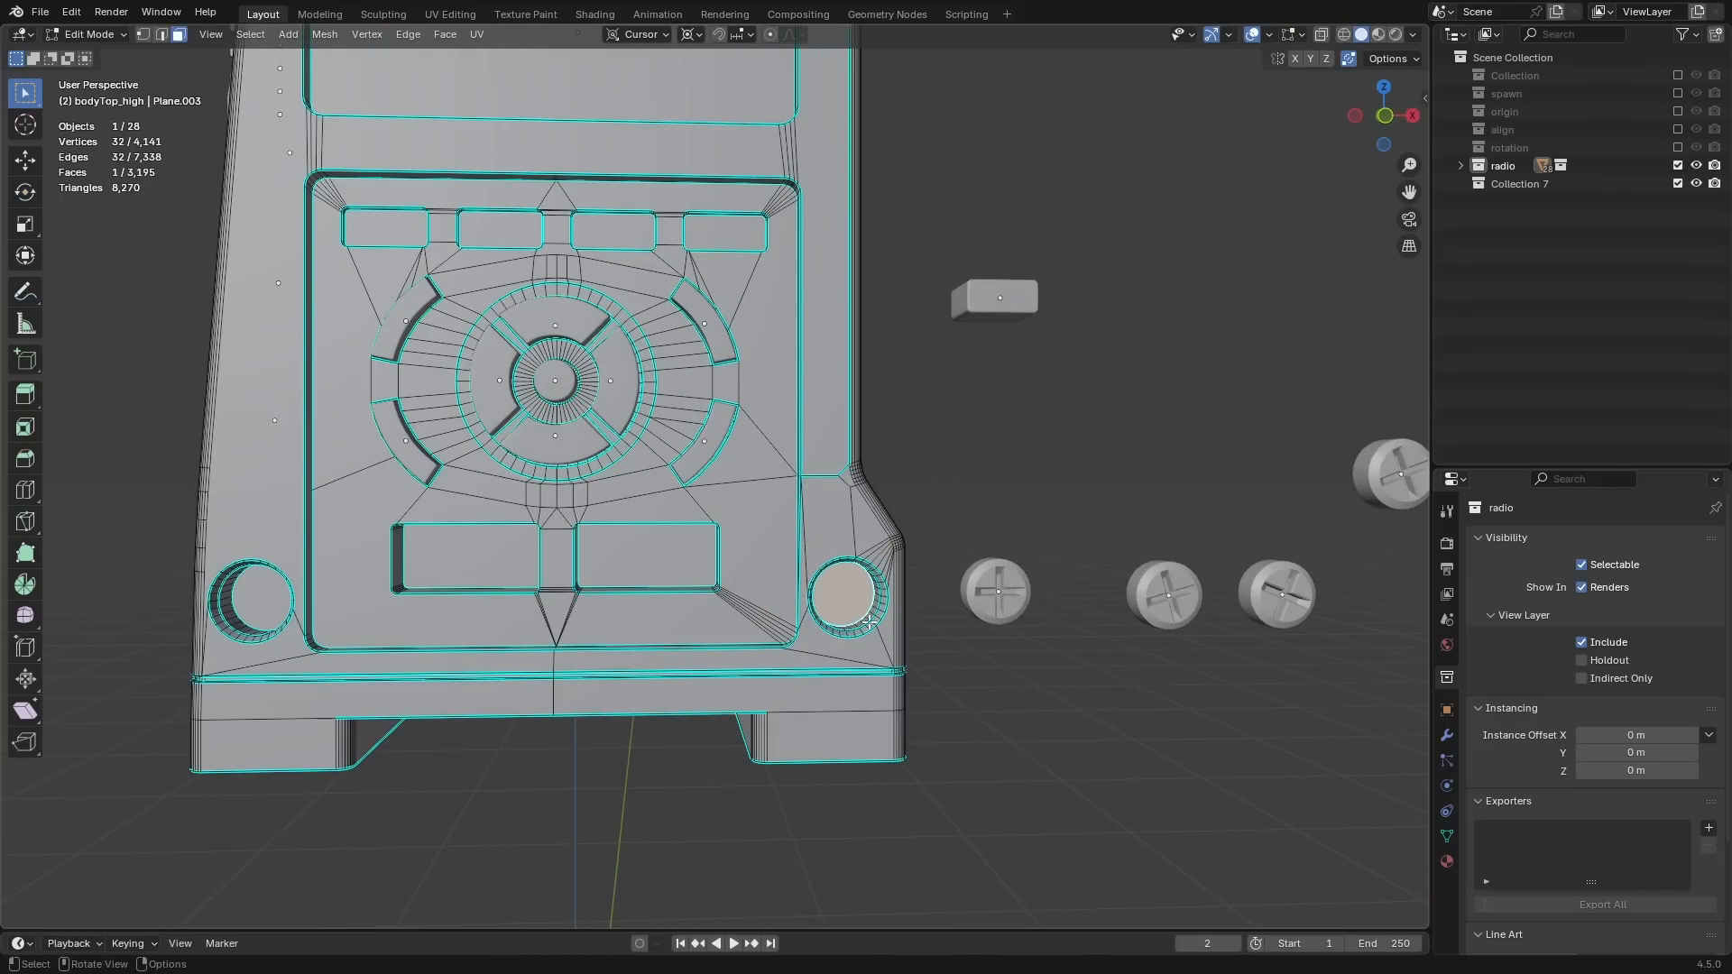
pyautogui.hotkey('shift', 's')
pyautogui.click(866, 681)
pyautogui.scroll(-2, 888, 650)
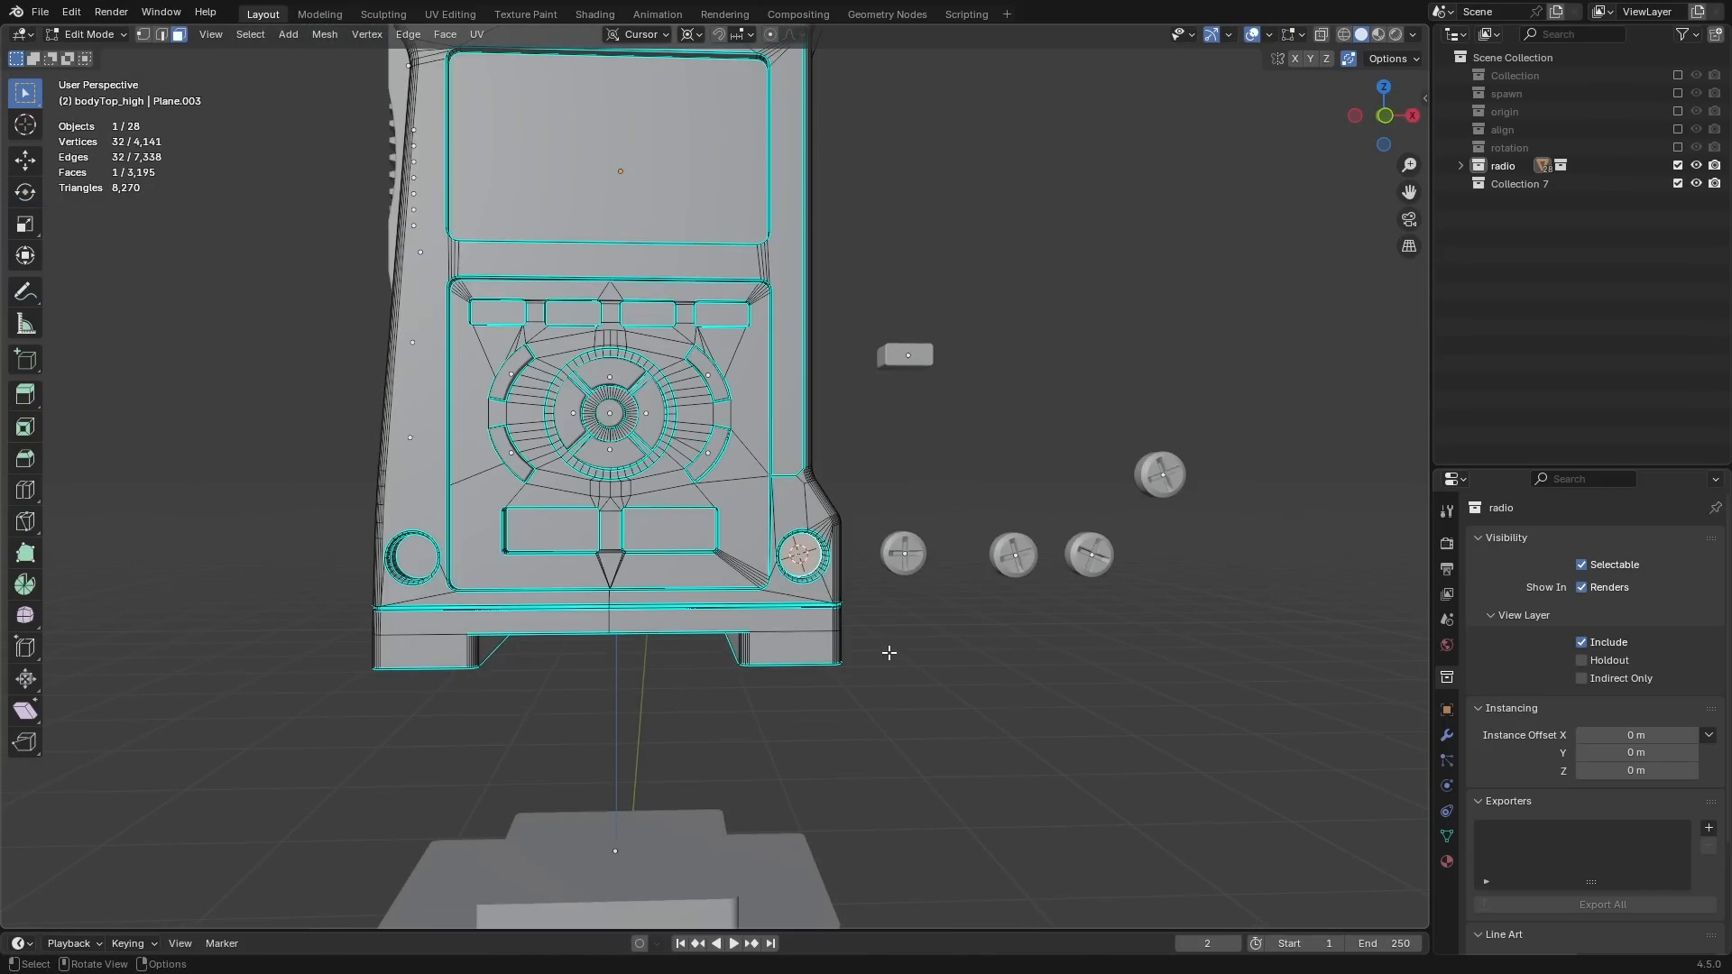
pyautogui.scroll(1, 902, 631)
pyautogui.press('Tab')
# Step: Snap the loose bolt nearest the radio to the 3D cursor in the lower-right hole
pyautogui.click(960, 585)
pyautogui.hotkey('shift', 's')
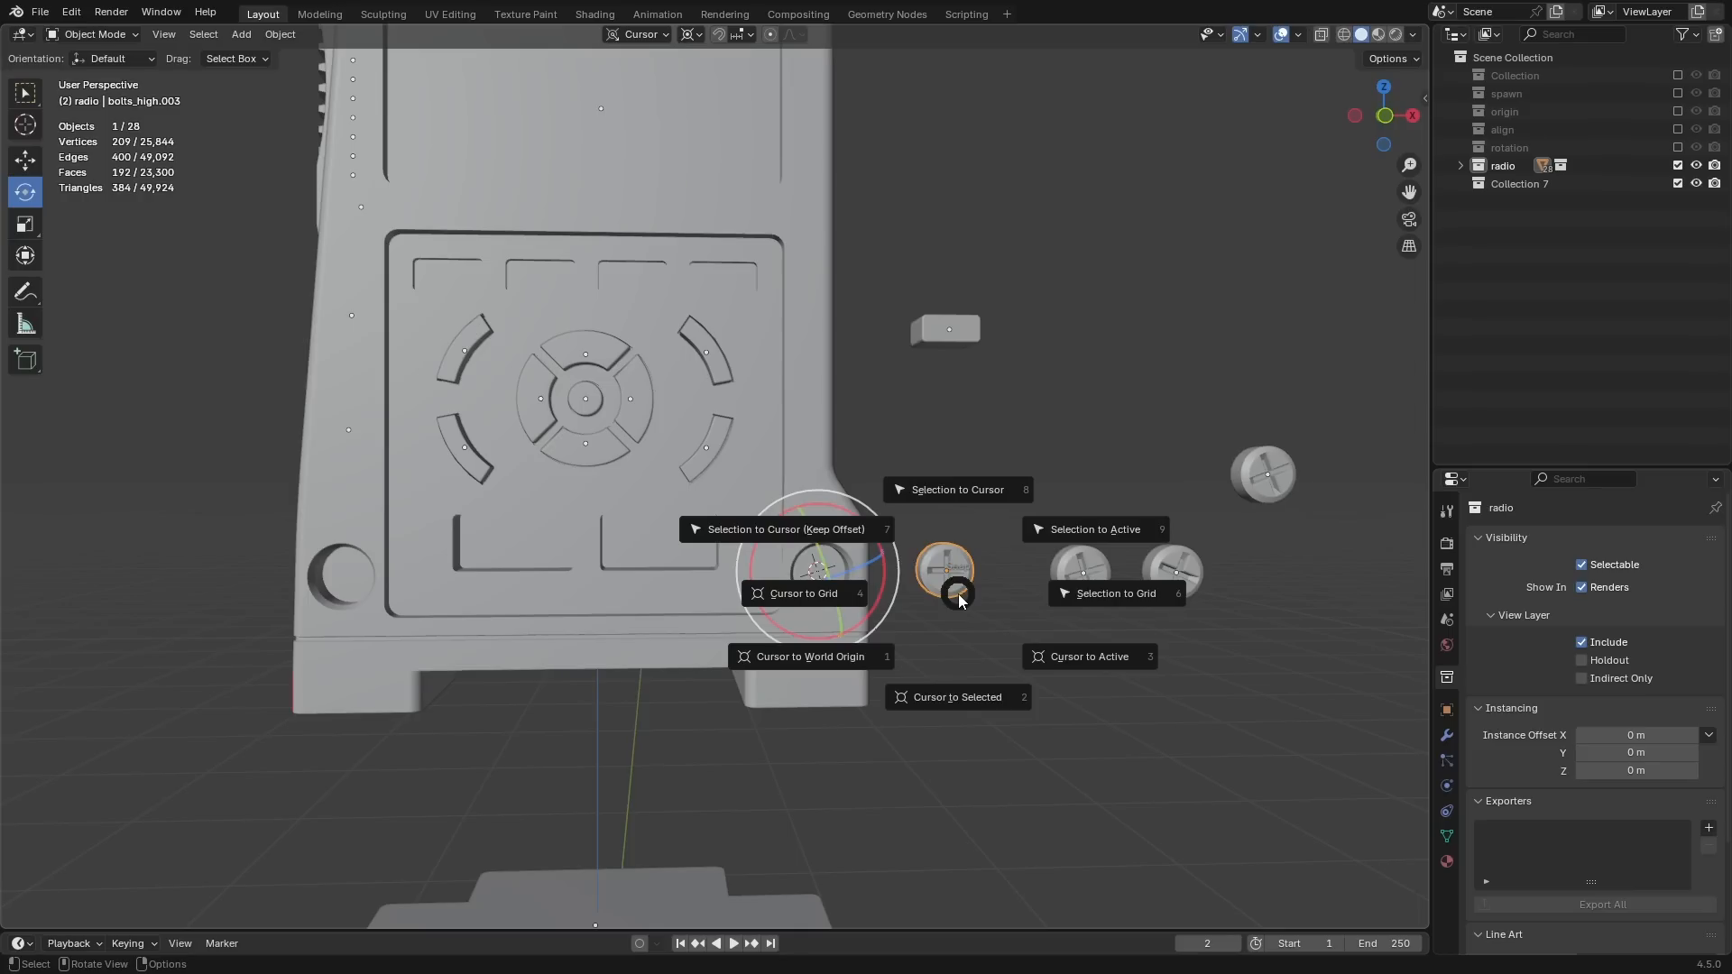
pyautogui.click(961, 491)
# Step: Snap the 3D cursor to the floor face of the radio body's lower-left bolt hole in Edit Mode
pyautogui.click(370, 571)
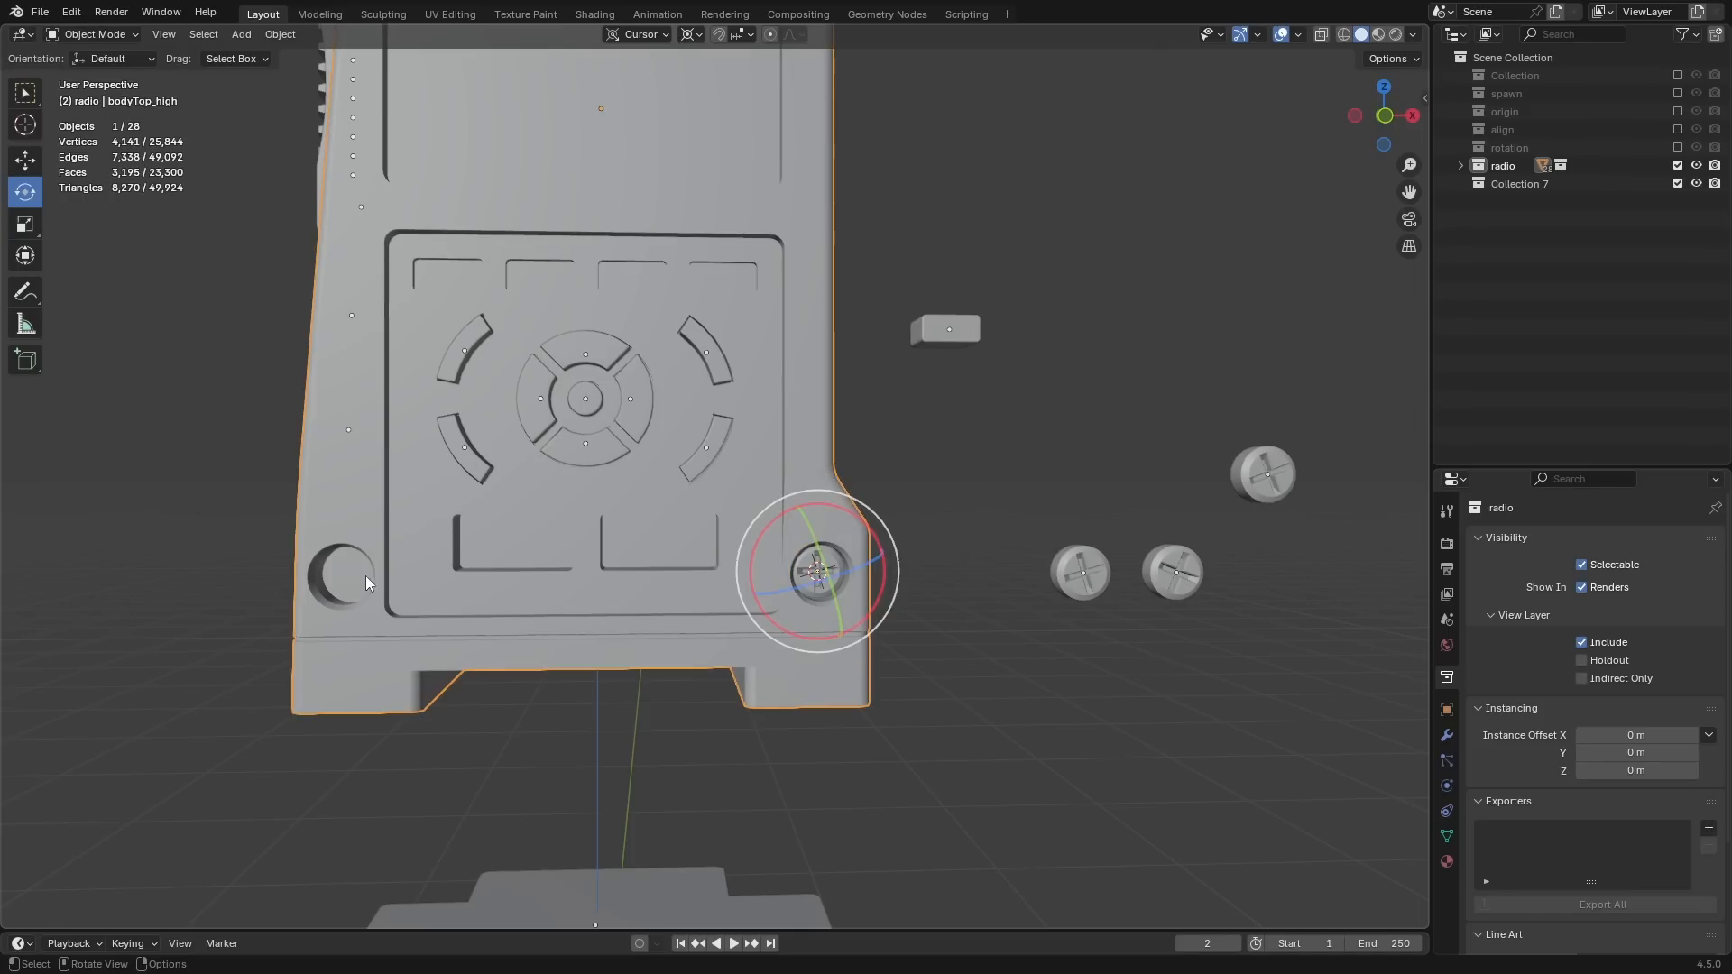
pyautogui.press('Tab')
pyautogui.click(360, 573)
pyautogui.hotkey('shift', 's')
pyautogui.click(379, 663)
pyautogui.scroll(-1, 886, 550)
pyautogui.press('Tab')
# Step: Snap the next loose bolt to the 3D cursor in the lower-left hole
pyautogui.click(1023, 567)
pyautogui.hotkey('shift', 's')
pyautogui.click(1021, 433)
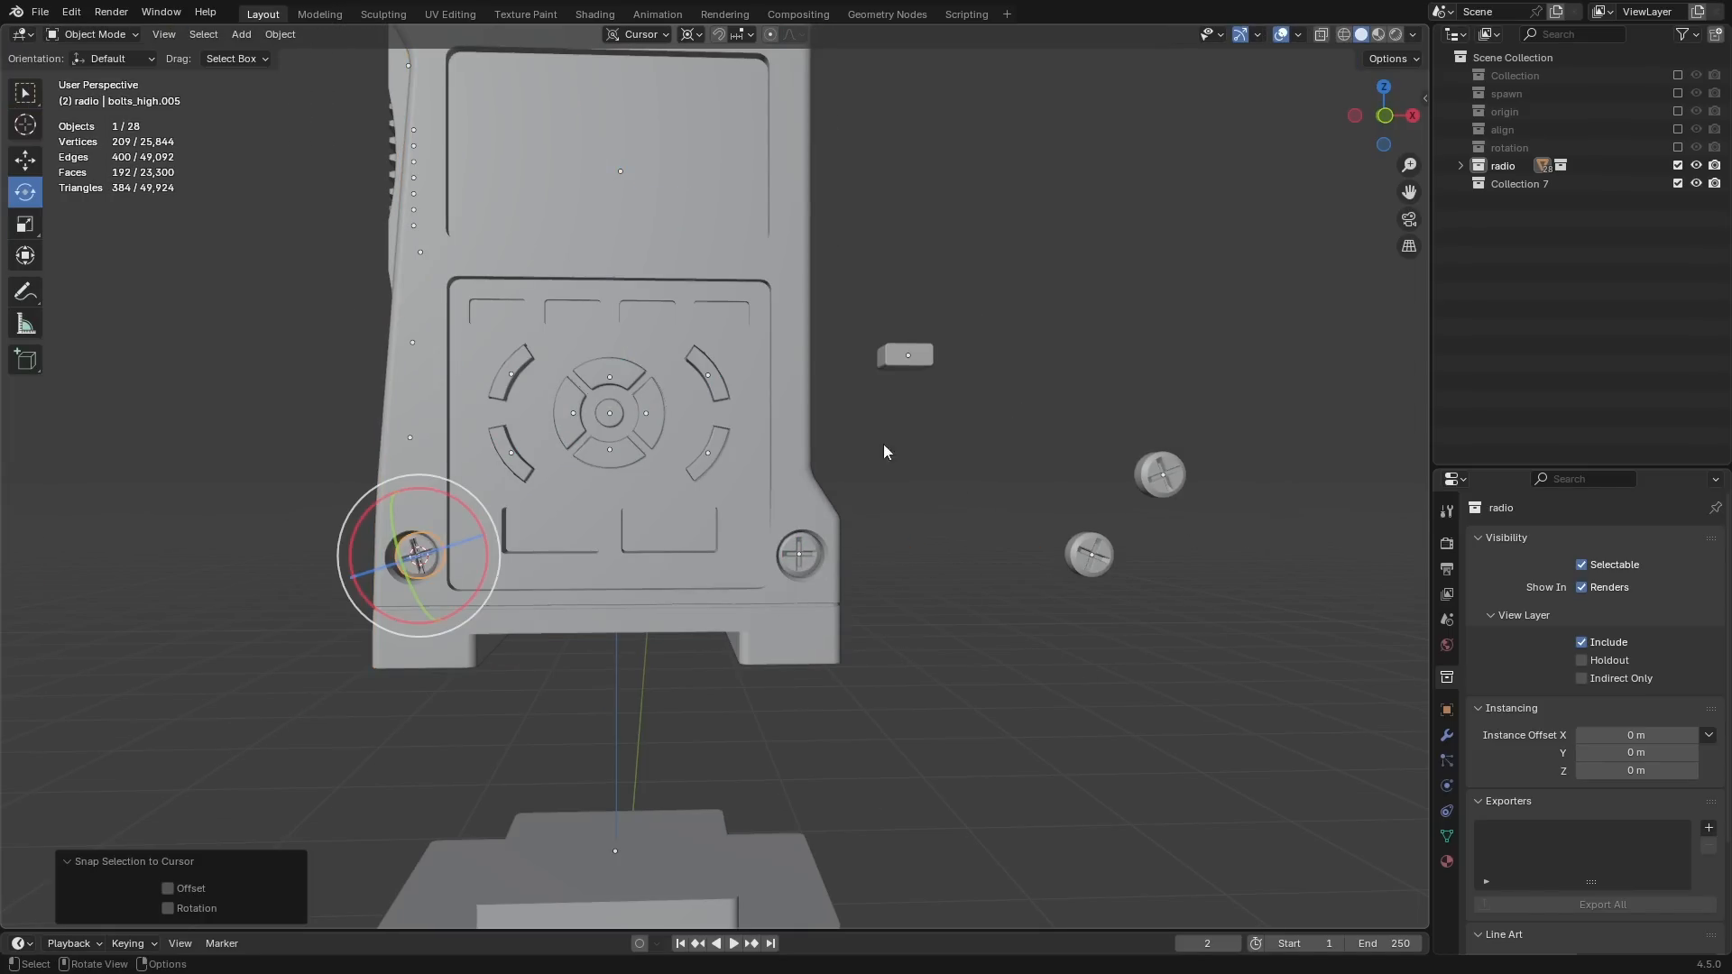
# Step: Snap the 3D cursor to the floor face of the radio body's upper-right bolt hole in Edit Mode
pyautogui.keyDown('shift'); pyautogui.moveTo(760, 490); pyautogui.dragTo(809, 663, button='middle'); pyautogui.keyUp('shift')
pyautogui.scroll(-2, 817, 622)
pyautogui.keyDown('shift'); pyautogui.moveTo(865, 346); pyautogui.dragTo(870, 521, button='middle'); pyautogui.keyUp('shift')
pyautogui.click(805, 394)
pyautogui.press('Tab')
pyautogui.hotkey('shift', 's')
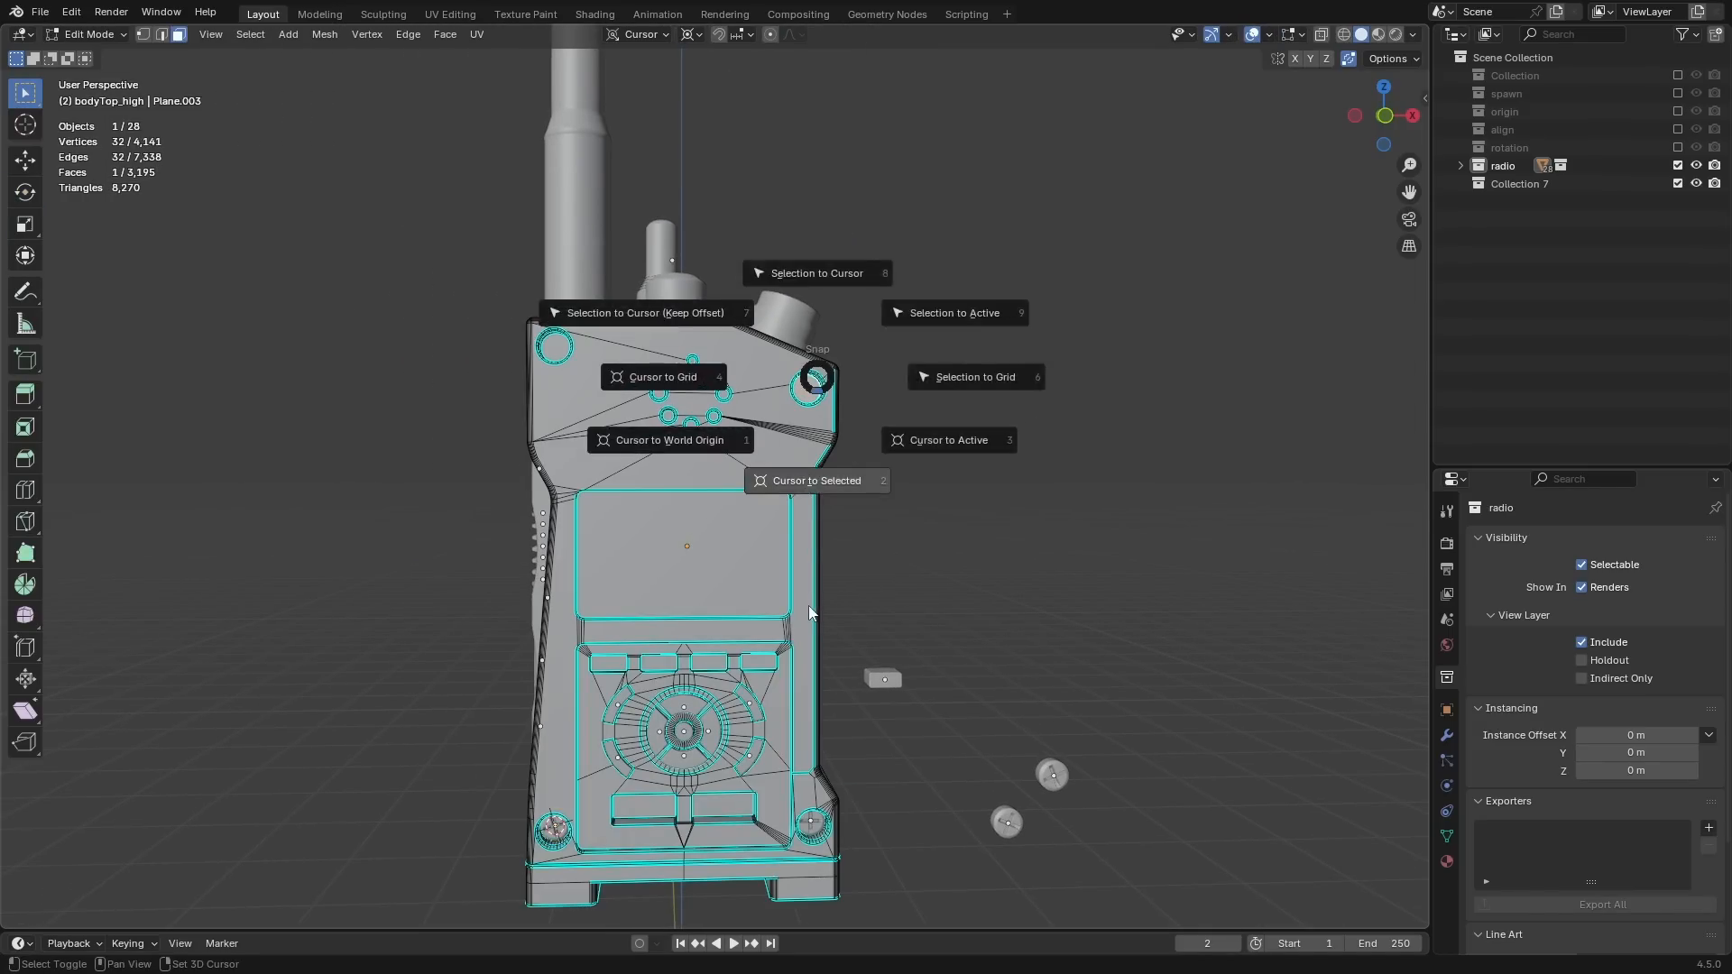
pyautogui.click(808, 603)
pyautogui.press('Tab')
# Step: Snap the lower of the two remaining loose bolts to the 3D cursor in the upper-right hole
pyautogui.click(1017, 824)
pyautogui.hotkey('shift', 's')
pyautogui.click(1028, 709)
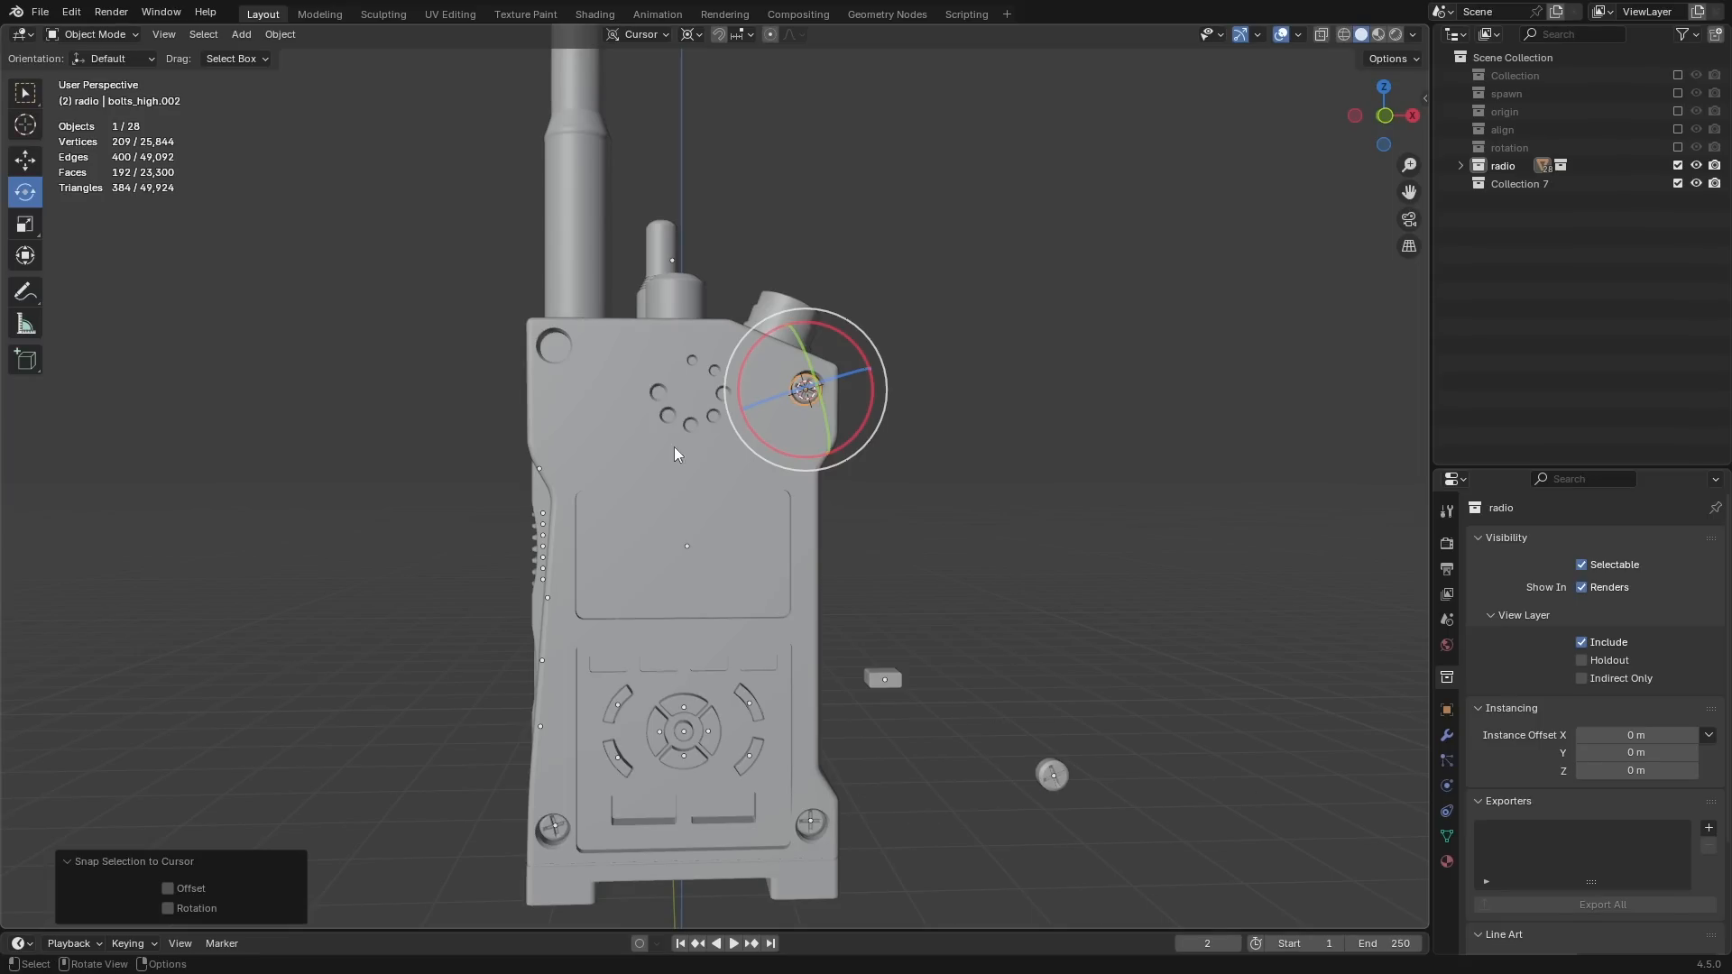
# Step: Snap the 3D cursor to the floor face of the upper-left bolt hole, and snap the last loose bolt onto it
pyautogui.click(578, 388)
pyautogui.press('Tab')
pyautogui.hotkey('shift', 's')
pyautogui.click(561, 451)
pyautogui.press('Tab')
pyautogui.click(1051, 776)
pyautogui.hotkey('shift', 's')
pyautogui.click(1052, 685)
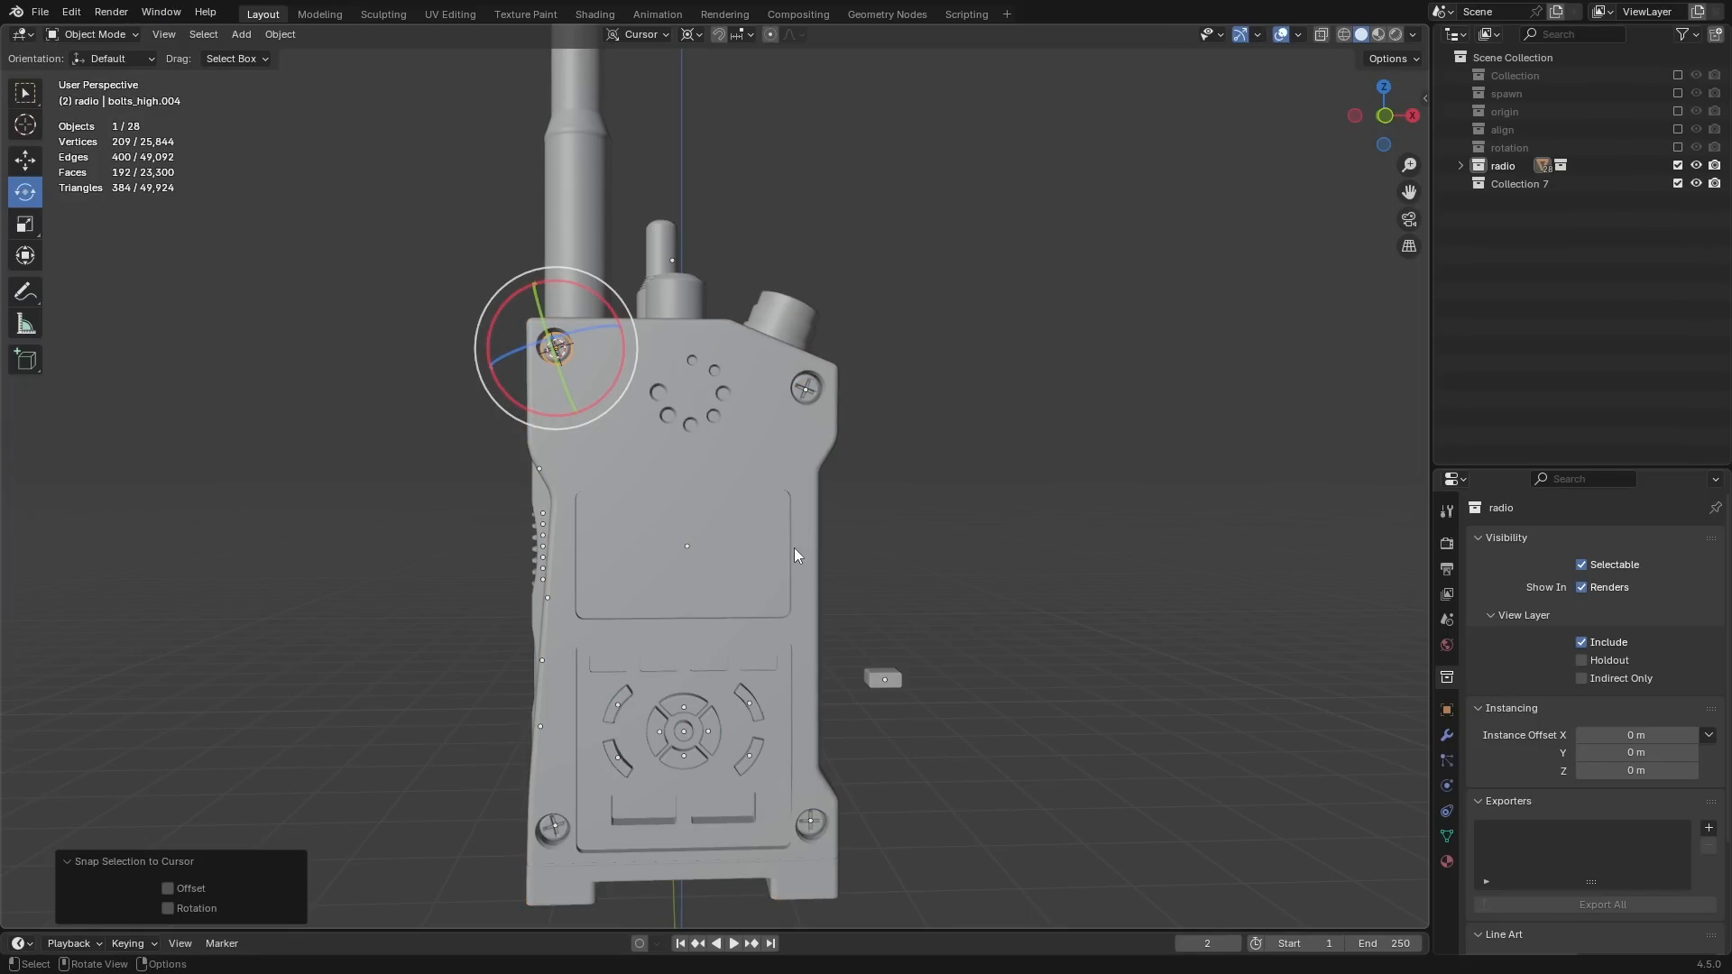
# Step: Move all four placed bolts together along the X axis of the cursor orientation to adjust their depth in the holes
pyautogui.moveTo(794, 548); pyautogui.dragTo(820, 560, button='middle')
pyautogui.keyDown('shift'); pyautogui.click(816, 393); pyautogui.keyUp('shift')
pyautogui.keyDown('shift'); pyautogui.click(815, 810); pyautogui.keyUp('shift')
pyautogui.keyDown('shift'); pyautogui.click(567, 836); pyautogui.keyUp('shift')
pyautogui.moveTo(610, 759); pyautogui.dragTo(808, 556, button='middle')
pyautogui.press('g')
pyautogui.press('x')
pyautogui.click(819, 560)
pyautogui.click(922, 511)
pyautogui.moveTo(923, 511); pyautogui.dragTo(794, 520, button='middle')
pyautogui.keyDown('shift'); pyautogui.moveTo(821, 610); pyautogui.dragTo(837, 599, button='middle'); pyautogui.keyUp('shift')
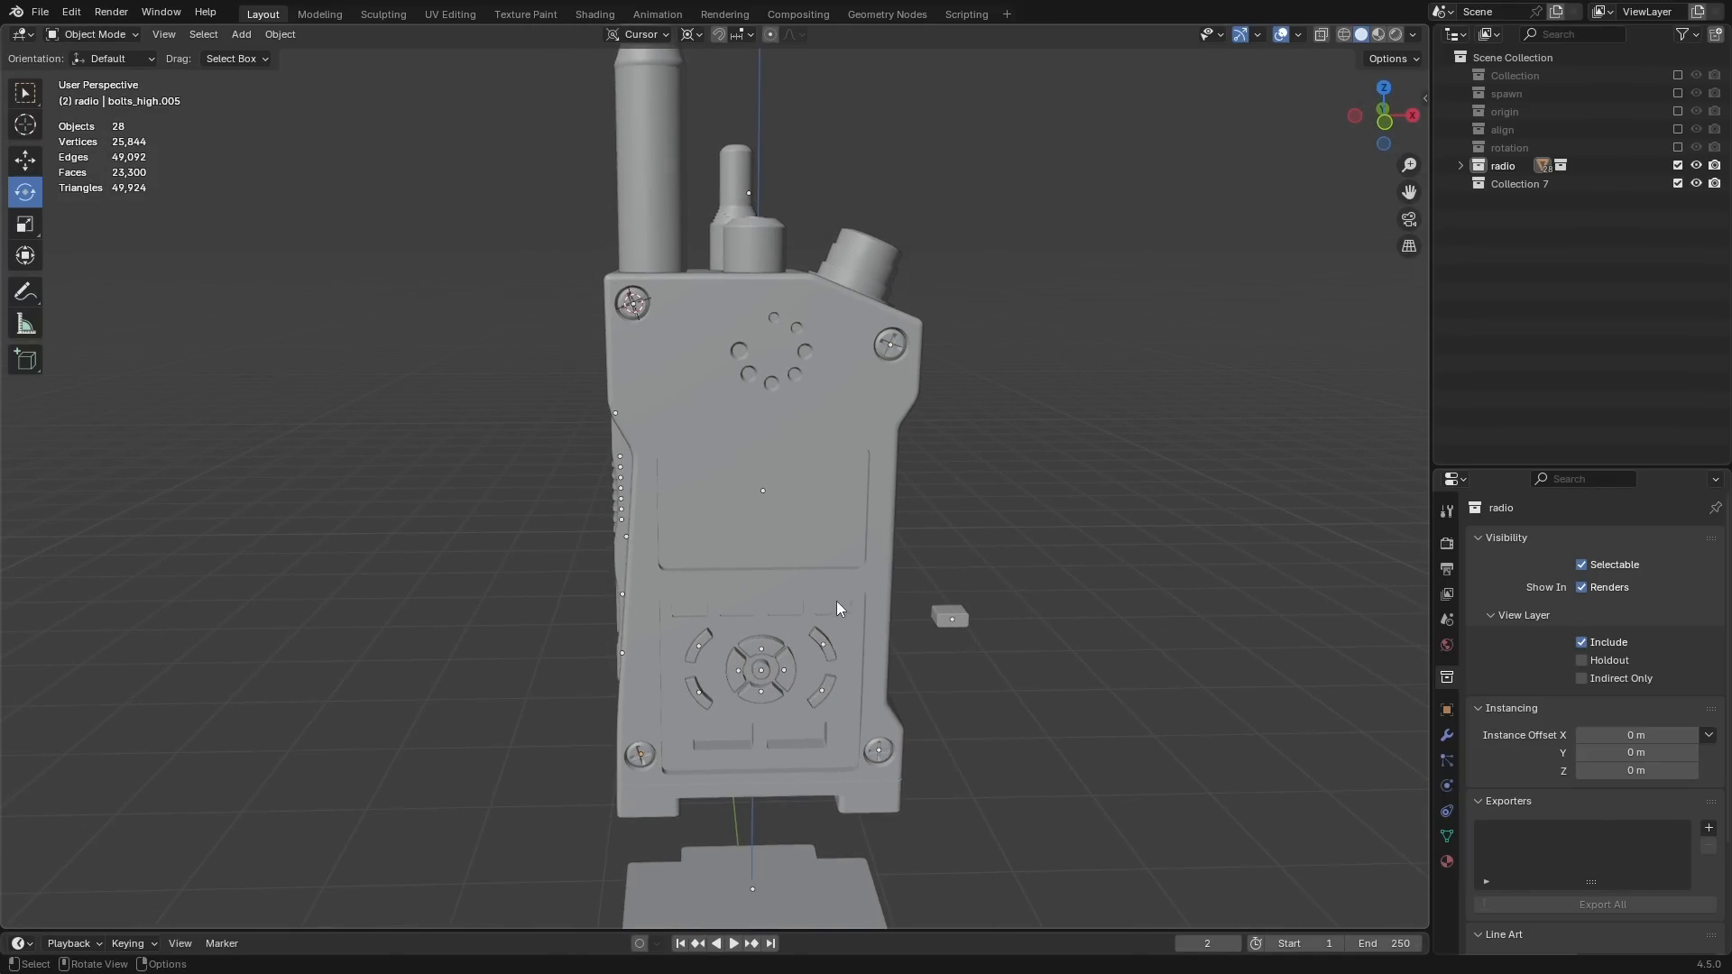
# Step: Duplicate the loose rectangular button three times and place the copies in the empty space beside the radio
pyautogui.scroll(4, 993, 667)
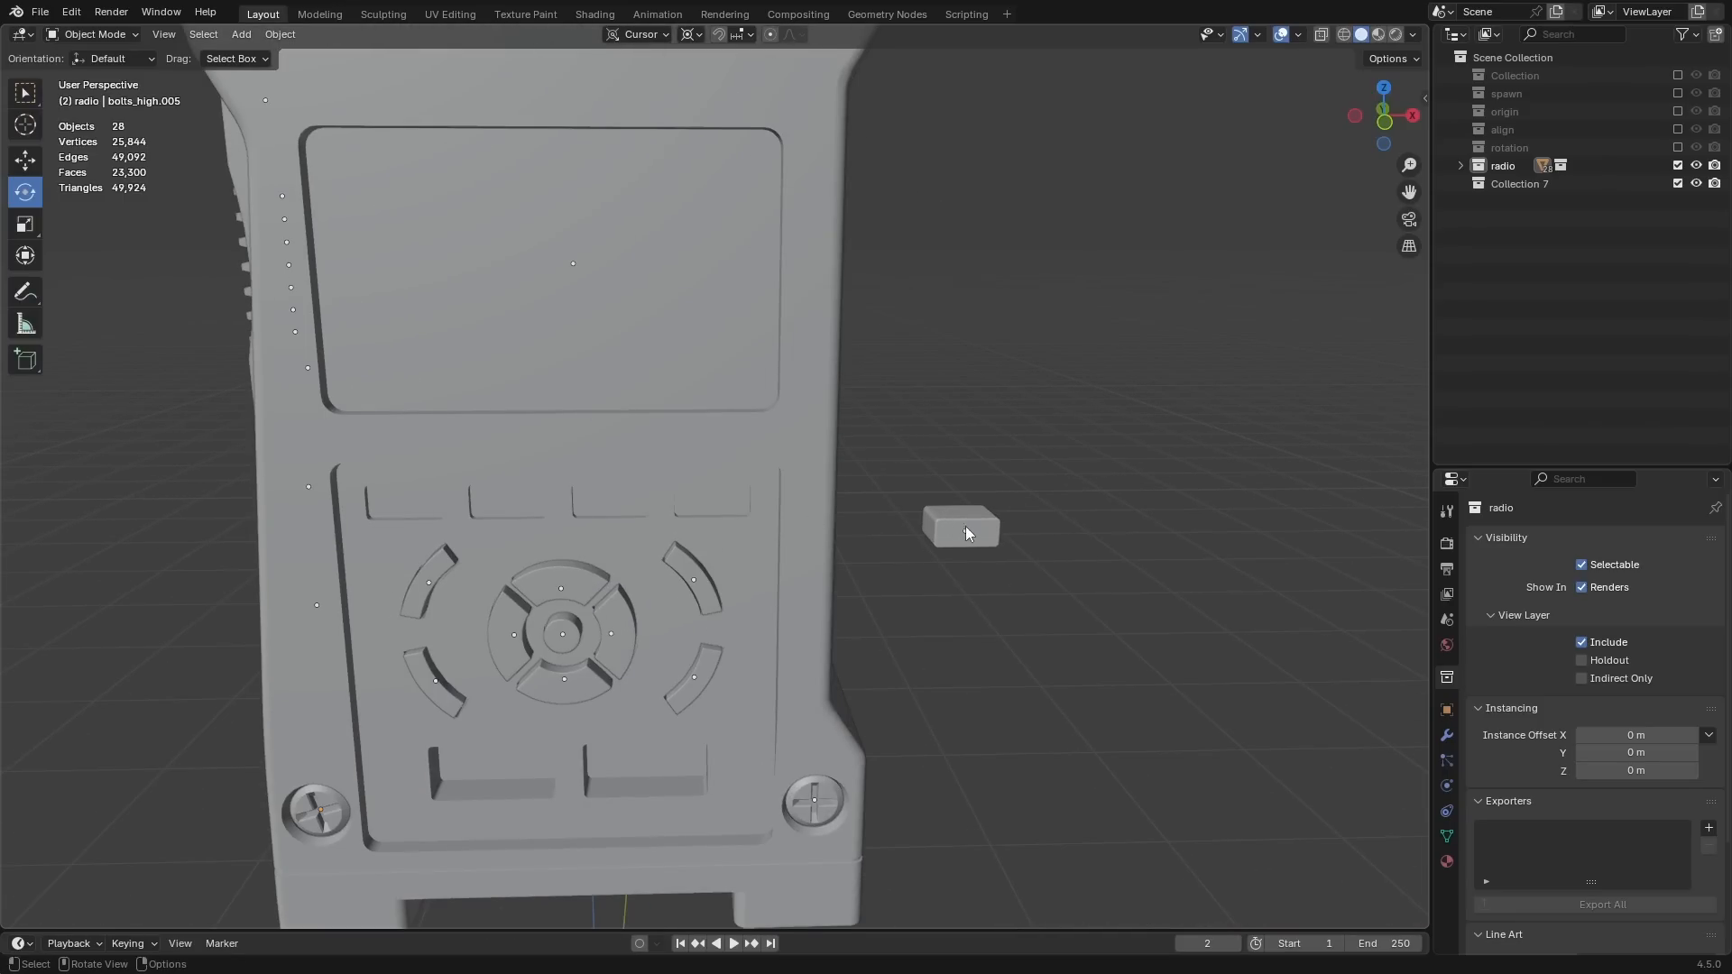
pyautogui.scroll(3, 1040, 550)
pyautogui.click(1070, 584)
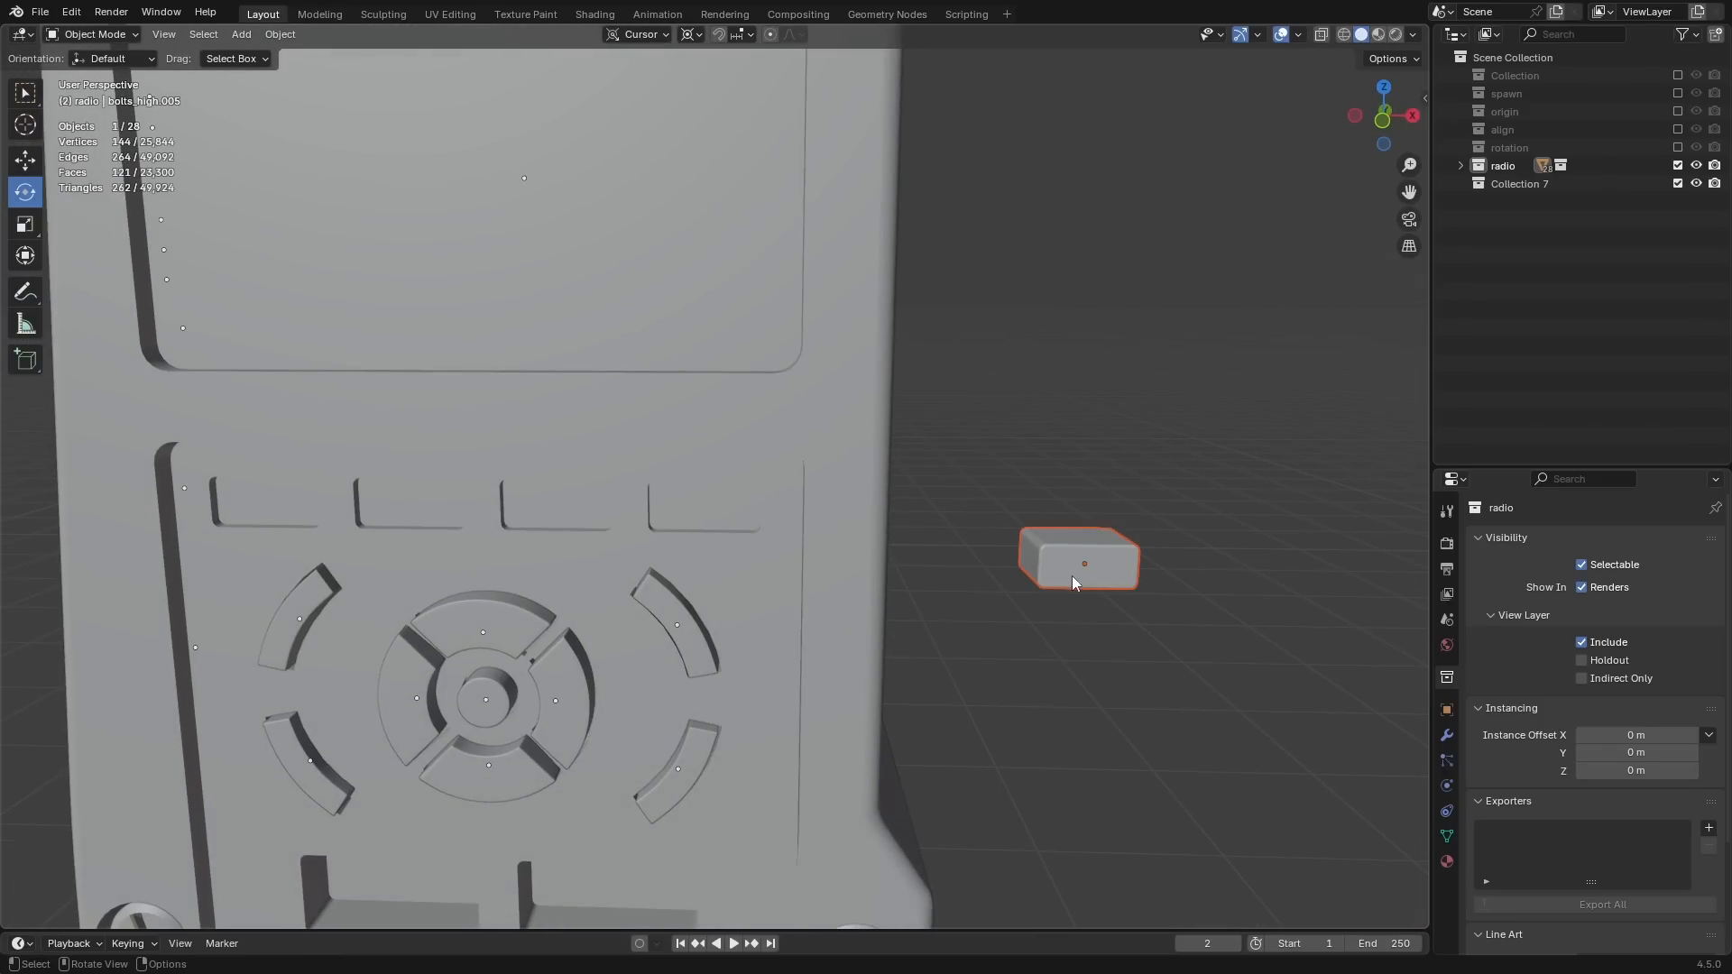
pyautogui.click(836, 567)
pyautogui.press('Tab')
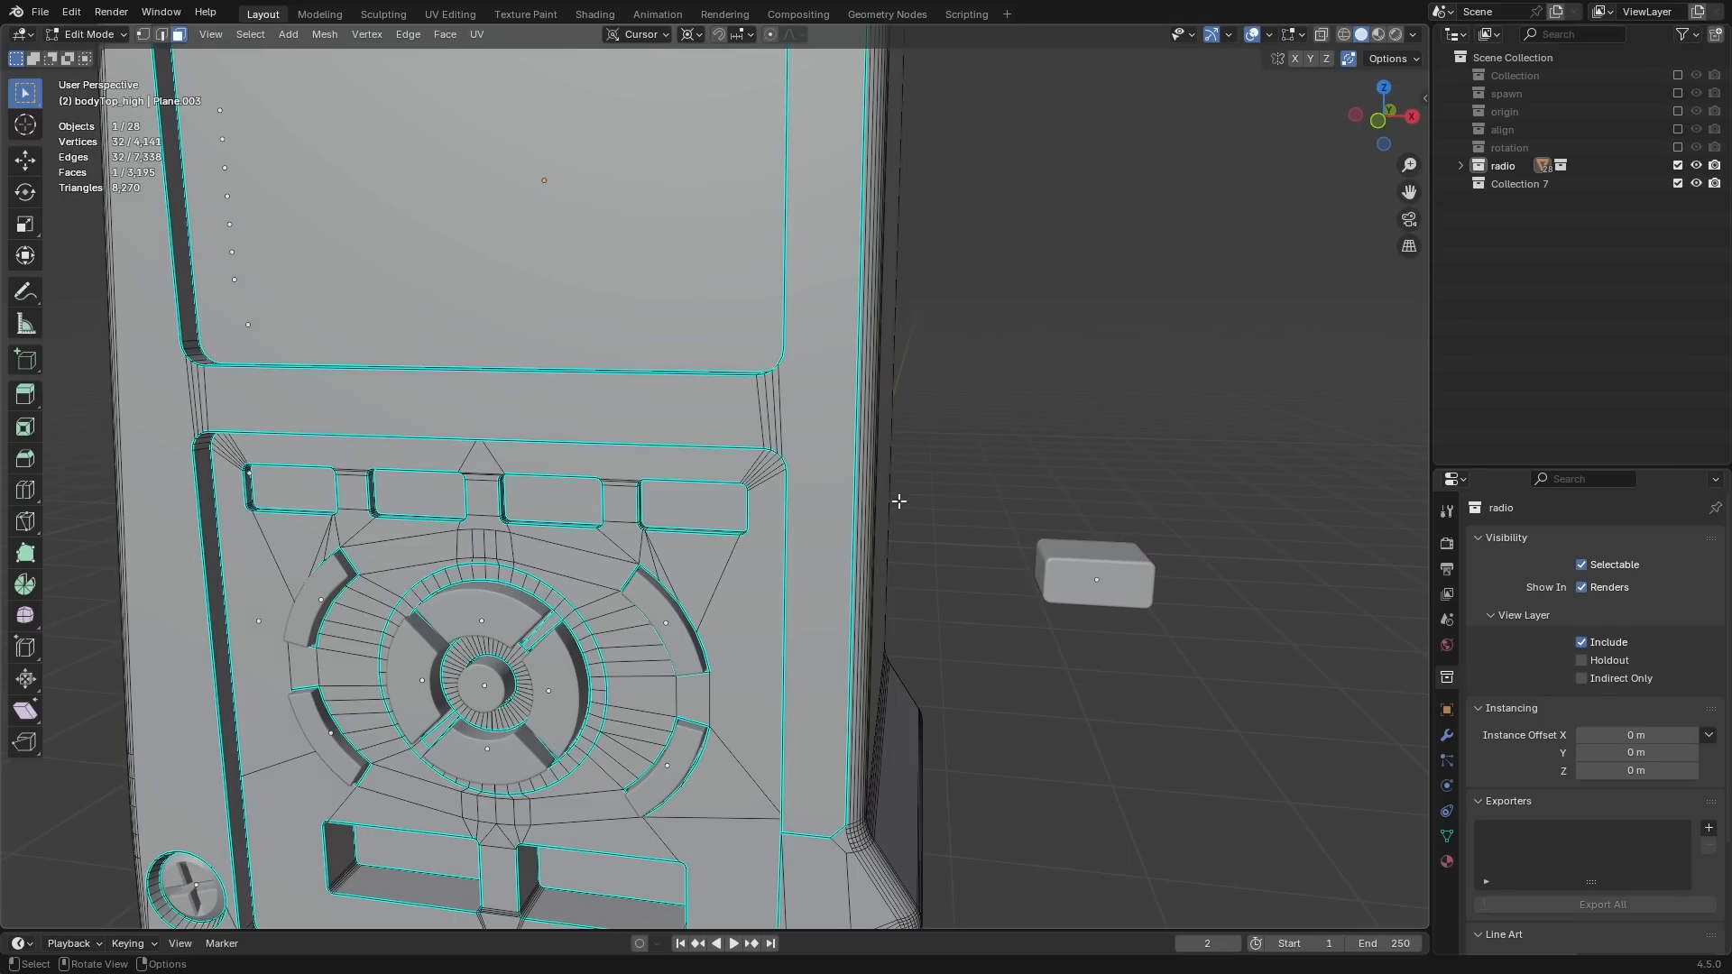
pyautogui.press('Tab')
pyautogui.click(1086, 566)
pyautogui.hotkey('shift', 'd')
pyautogui.click(1147, 462)
pyautogui.hotkey('shift', 'd')
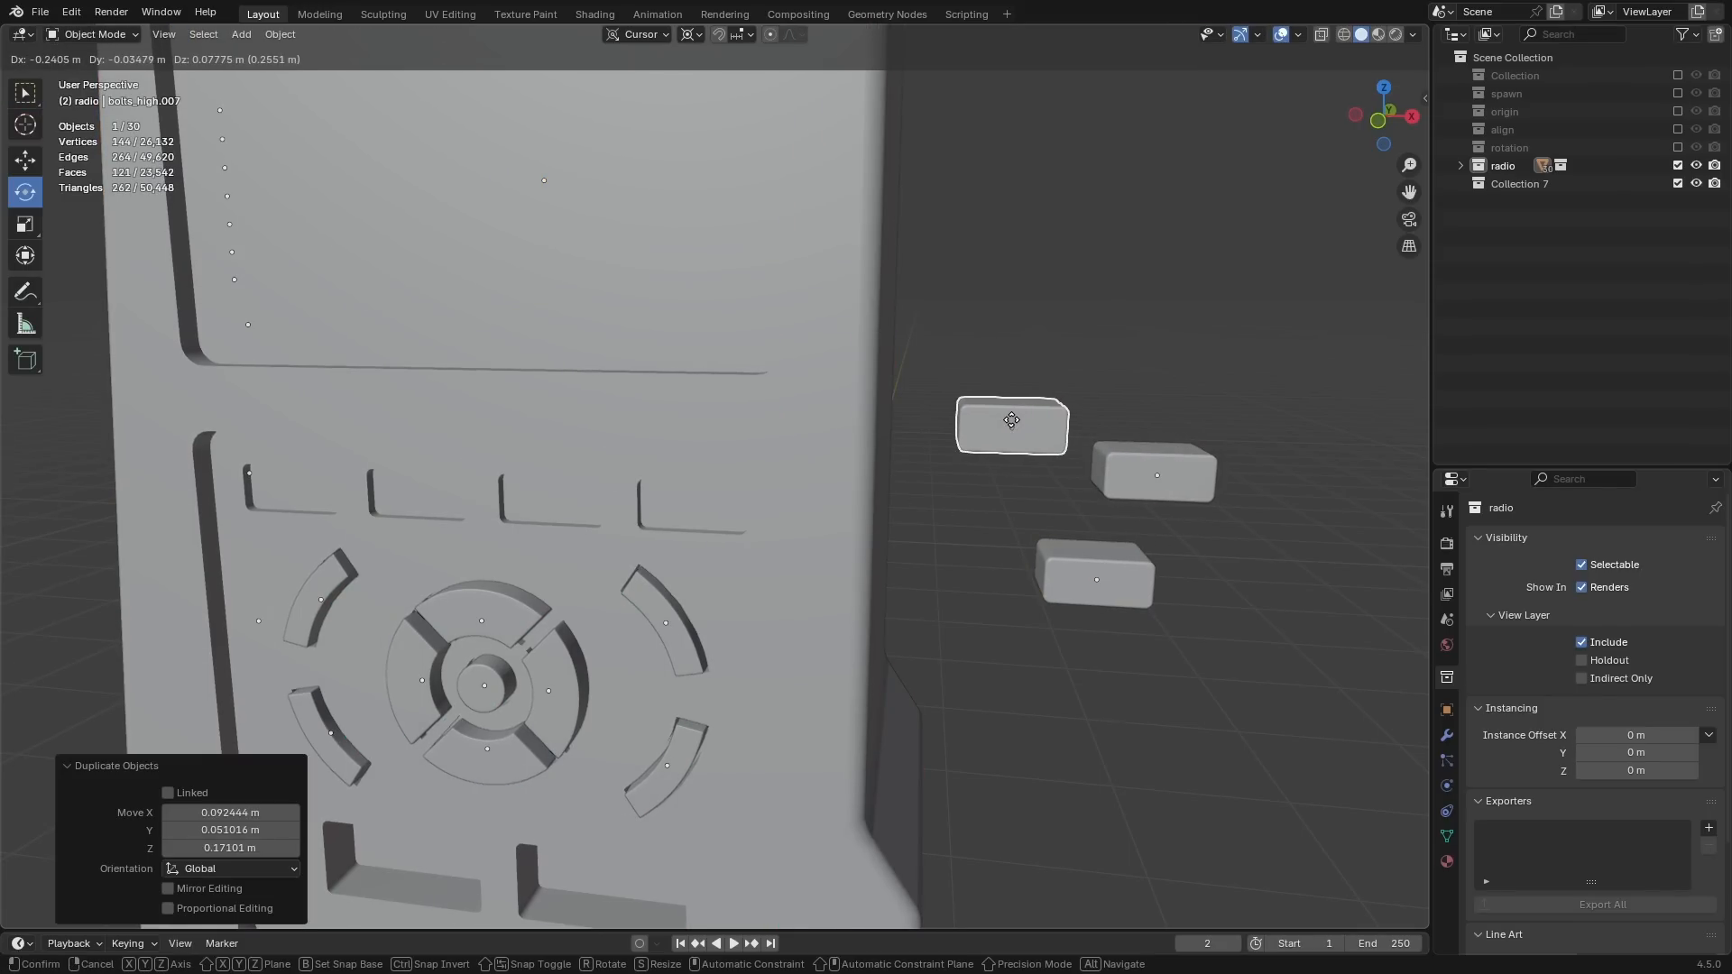
pyautogui.click(1012, 421)
pyautogui.hotkey('shift', 'd')
pyautogui.click(1141, 339)
# Step: Snap the 3D cursor to the floor face of the rightmost slot above the dial, and snap the lowest loose button onto it
pyautogui.click(680, 497)
pyautogui.press('Tab')
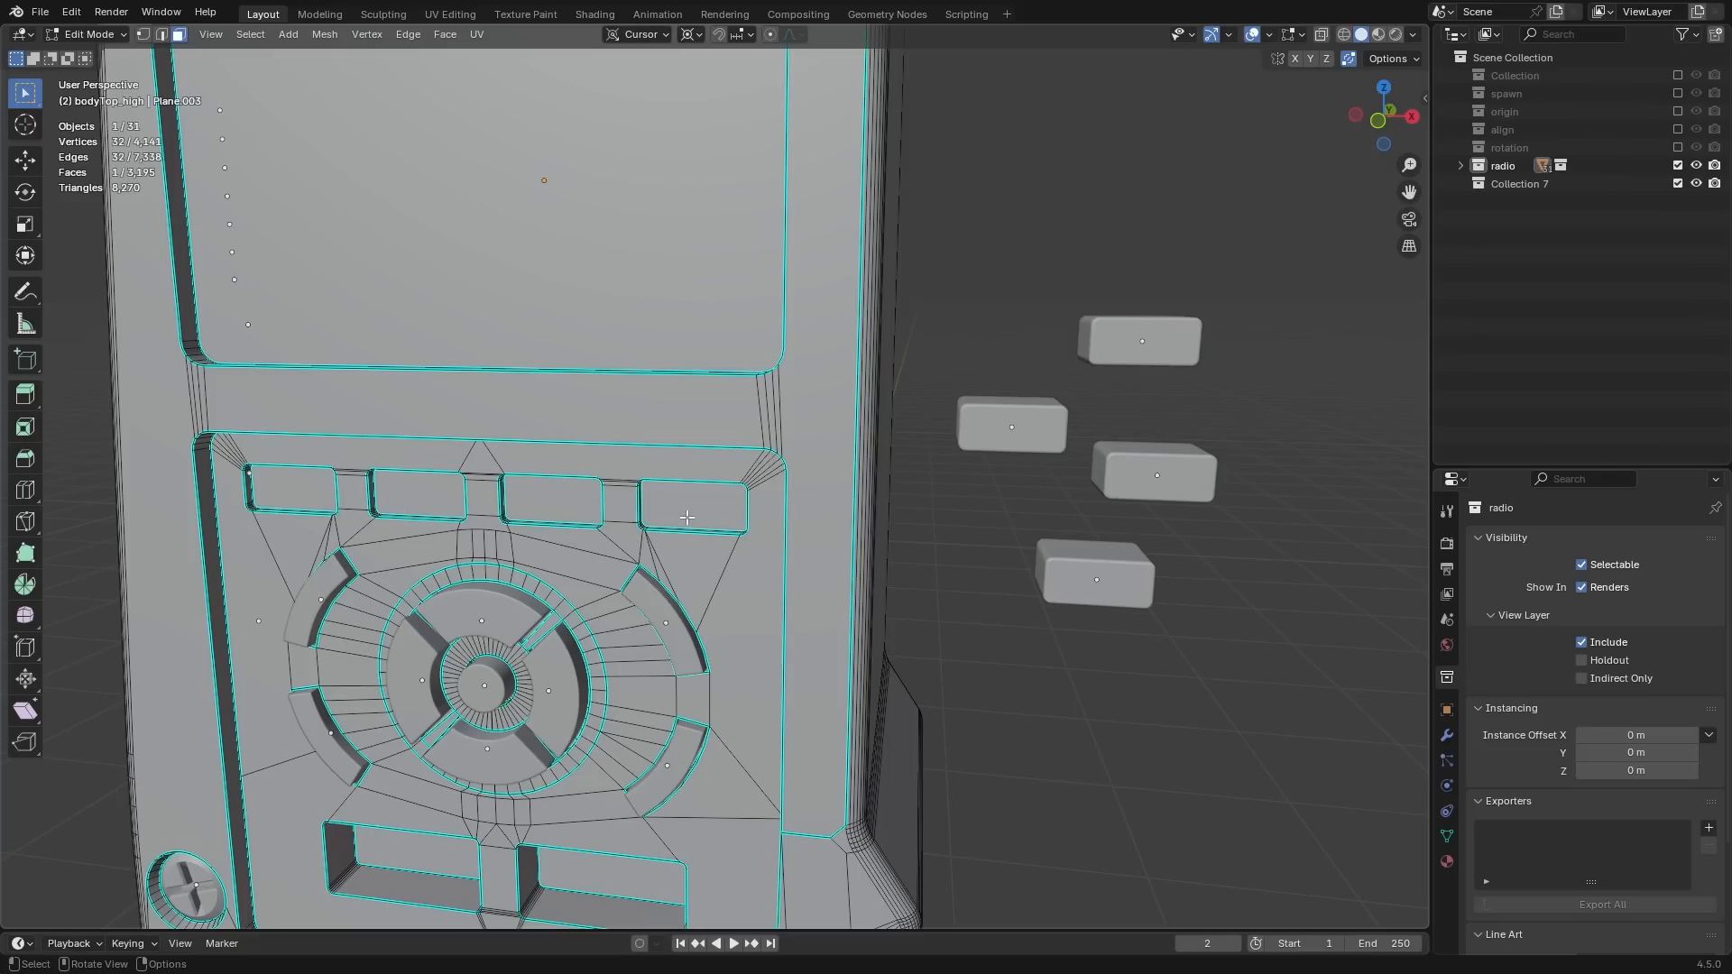
pyautogui.click(691, 507)
pyautogui.hotkey('shift', 's')
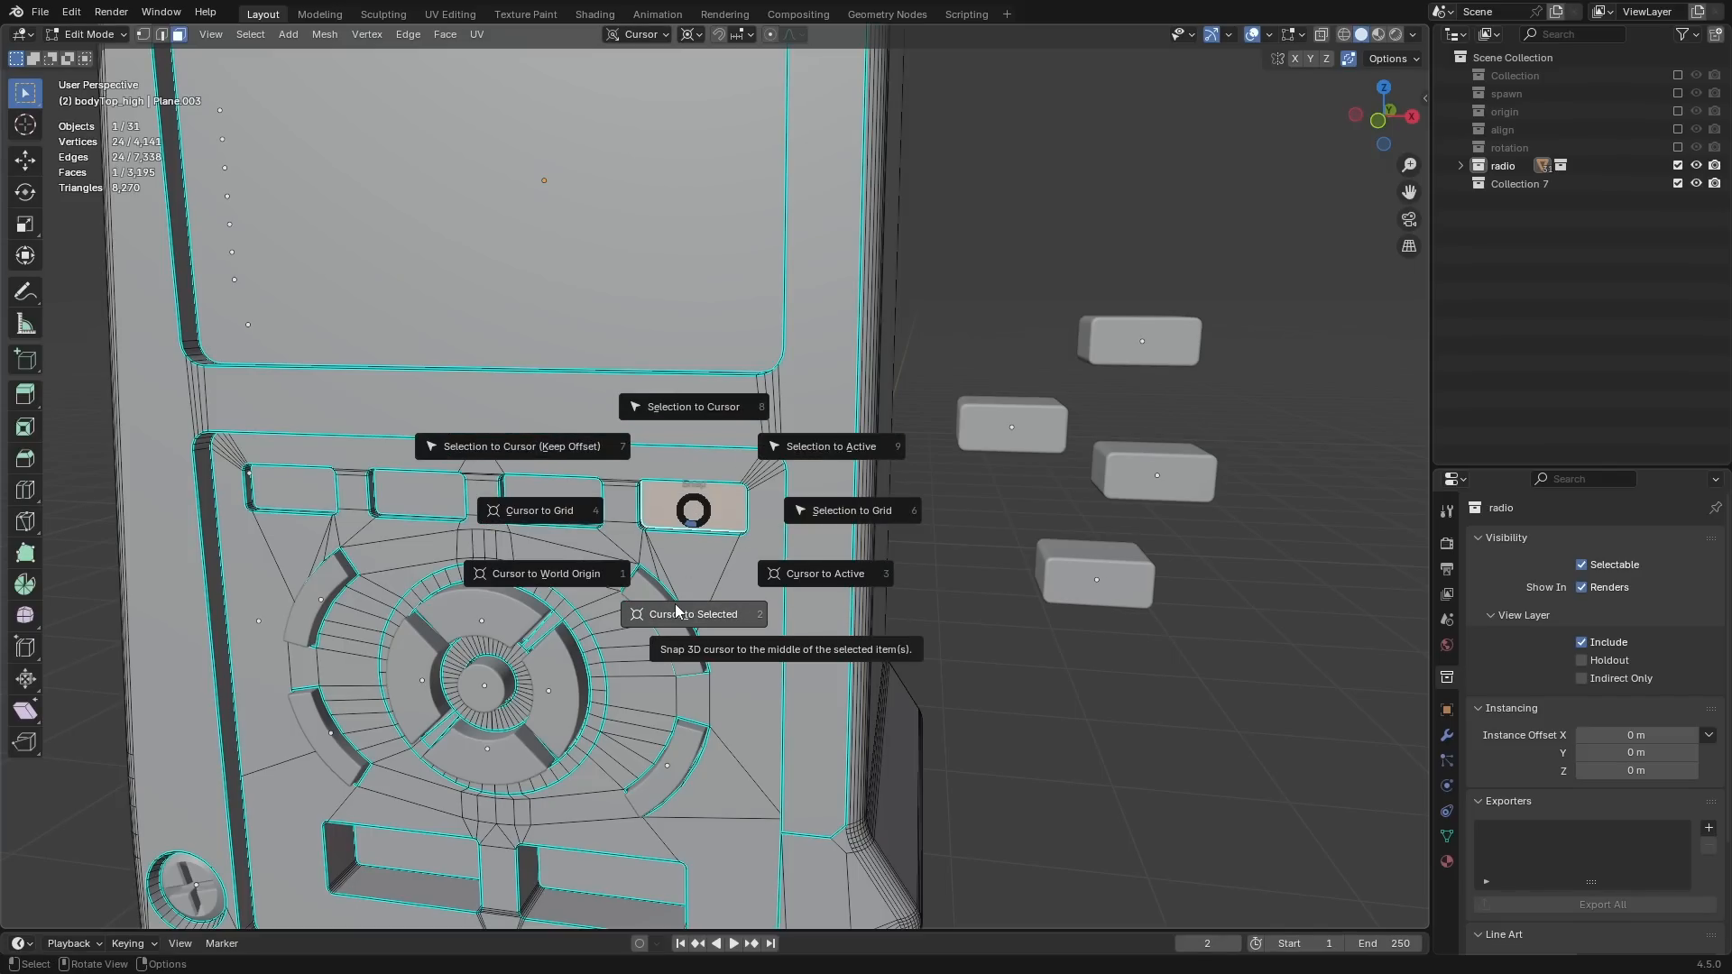
pyautogui.click(676, 611)
pyautogui.press('Tab')
pyautogui.click(1111, 588)
pyautogui.hotkey('shift', 's')
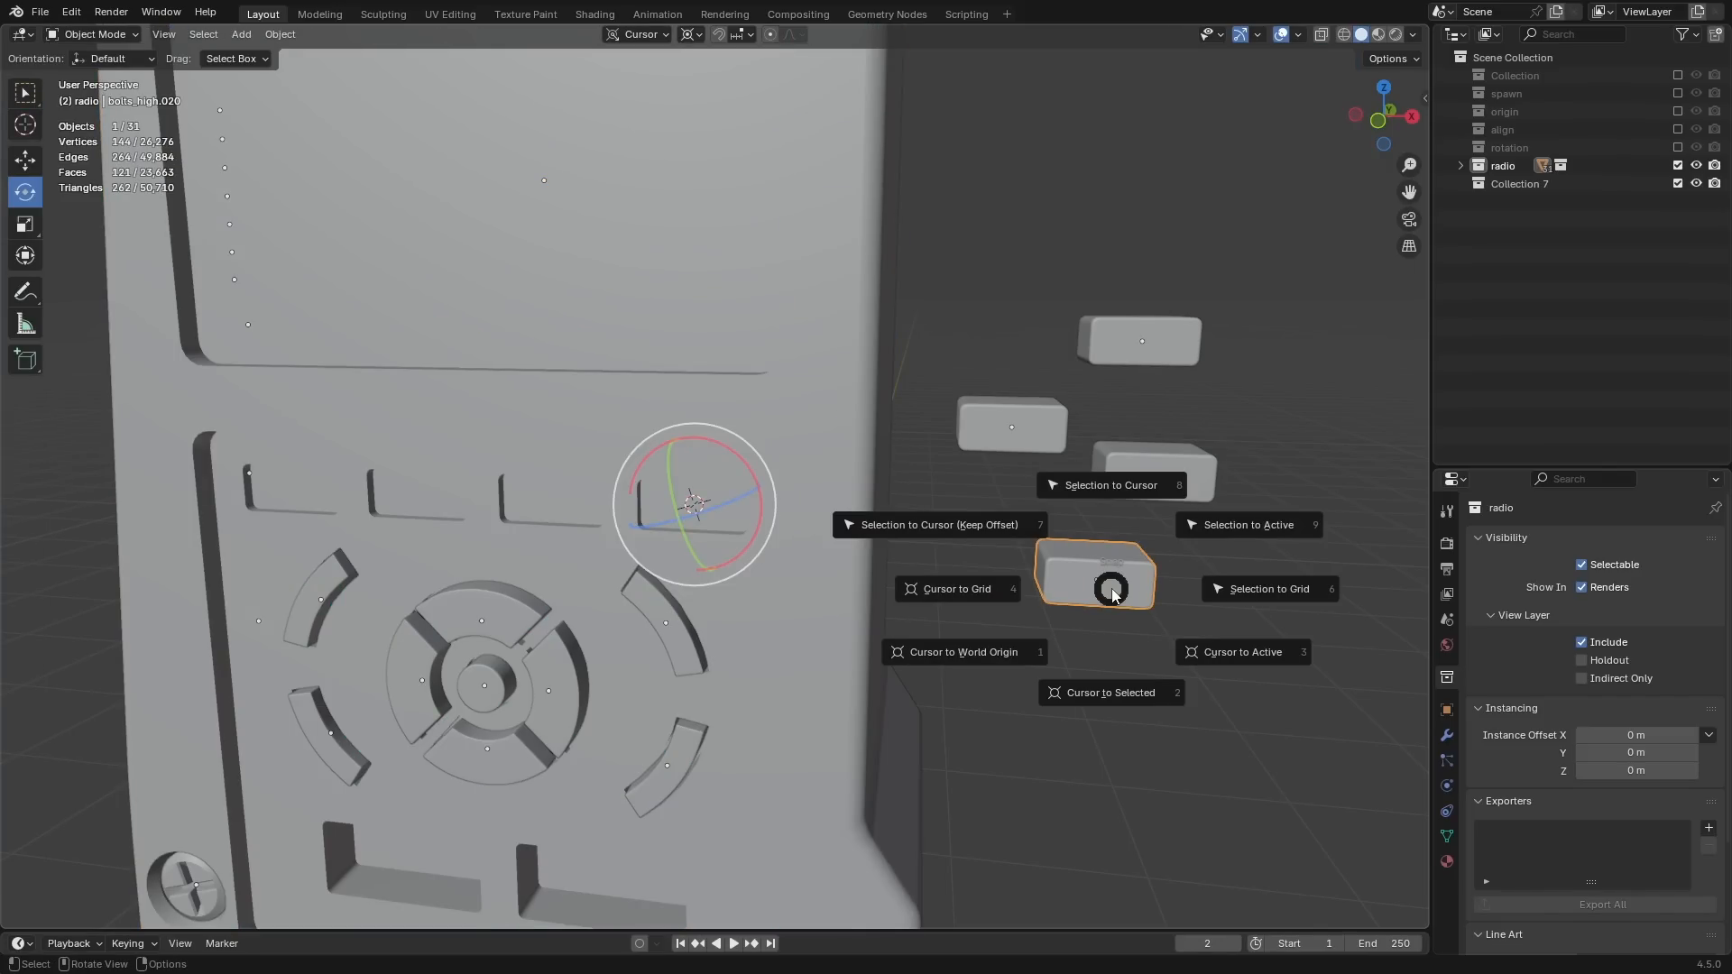
pyautogui.click(1121, 520)
# Step: Snap the 3D cursor to the floor face of the second slot from the right, and snap the lowest remaining button onto it
pyautogui.press('Tab')
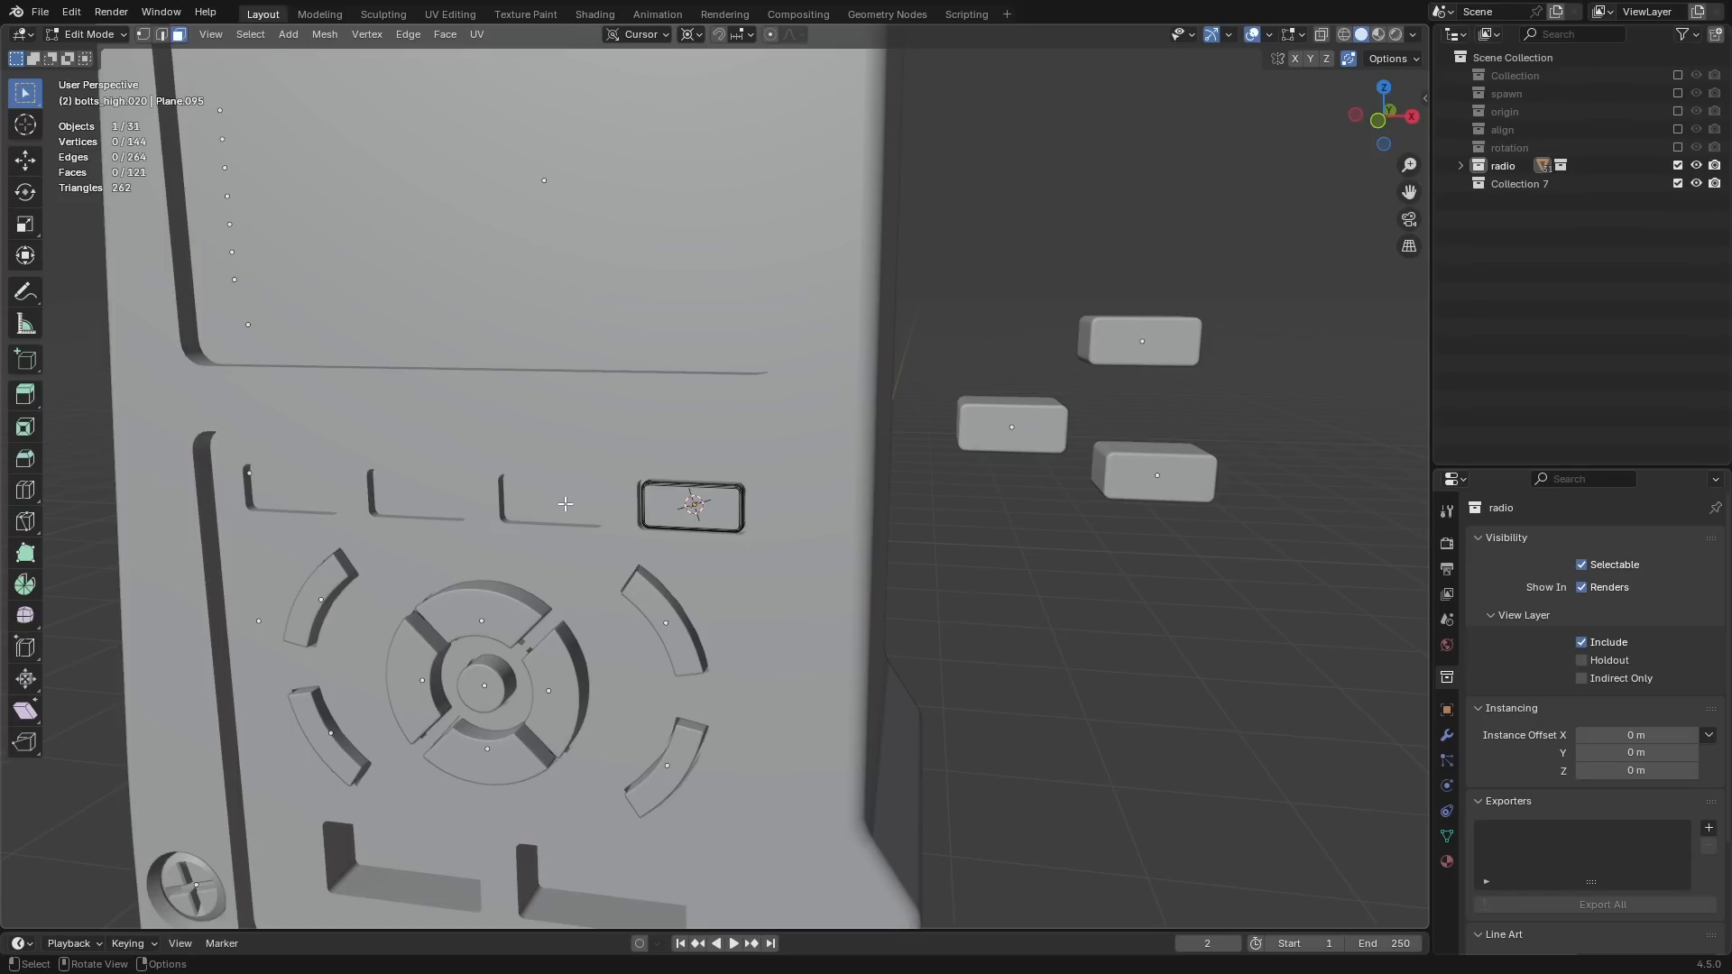
pyautogui.press('Tab')
pyautogui.click(565, 503)
pyautogui.press('Tab')
pyautogui.click(561, 502)
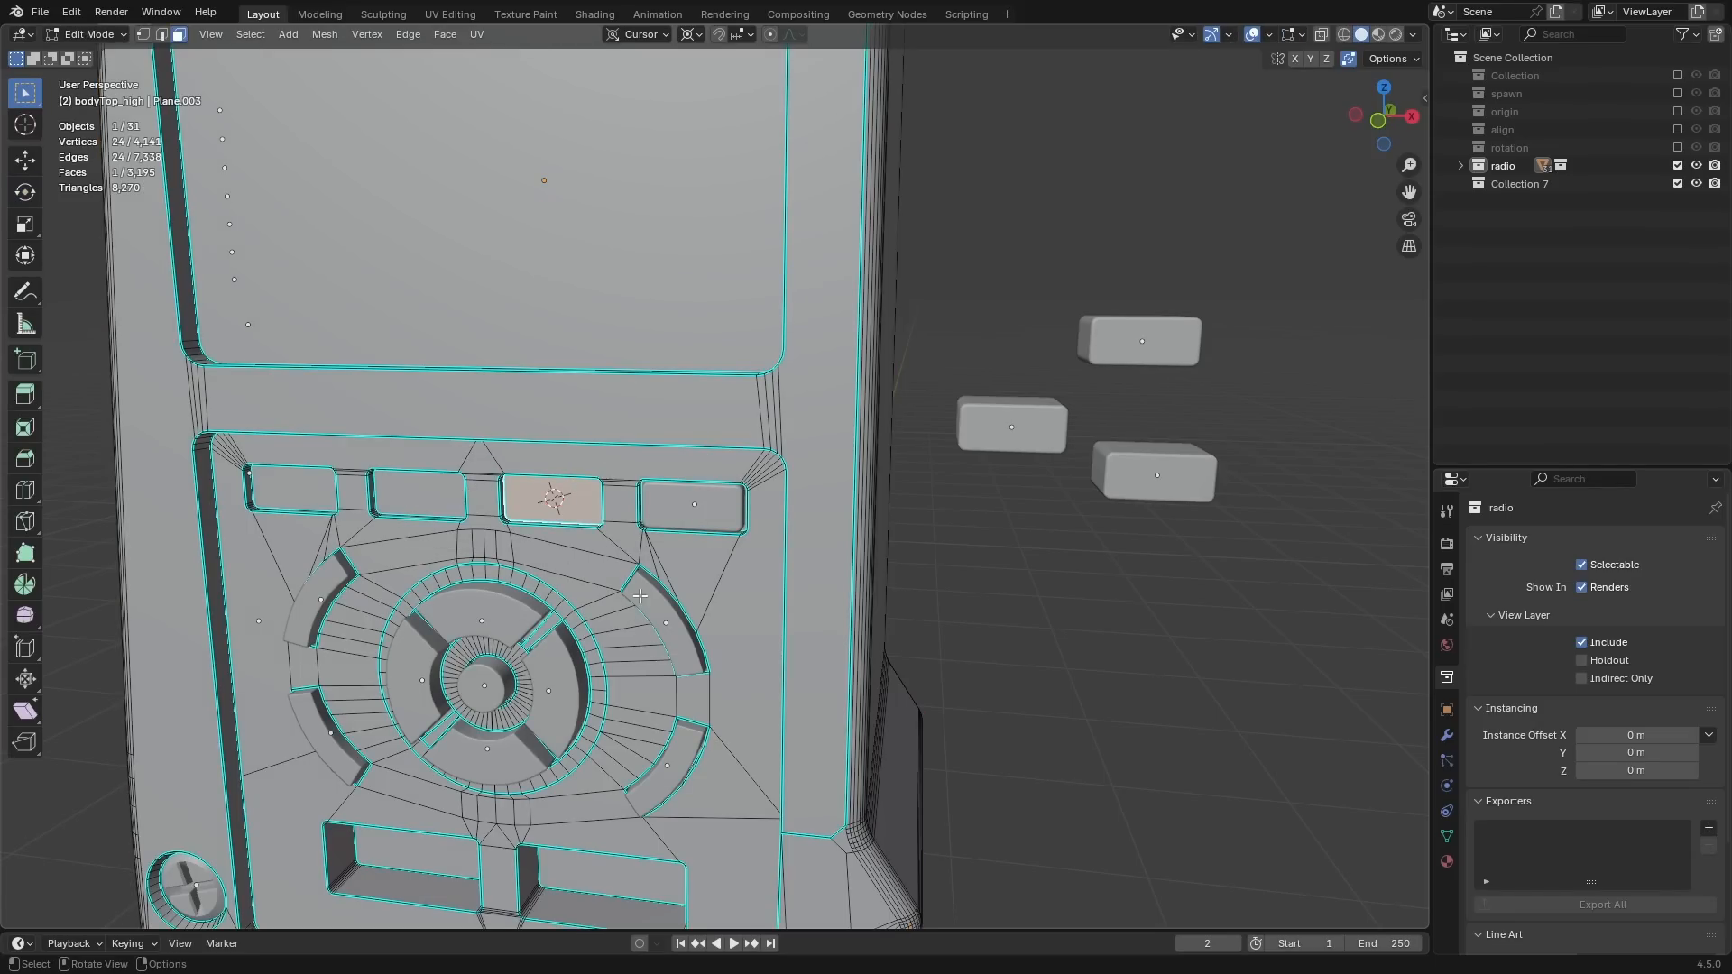
pyautogui.press('Tab')
pyautogui.click(1154, 473)
pyautogui.hotkey('shift', 's')
pyautogui.click(1120, 393)
# Step: Snap the 3D cursor to the floor face of the second slot from the left, and snap the lower loose button onto it
pyautogui.moveTo(684, 517); pyautogui.dragTo(613, 494, button='middle')
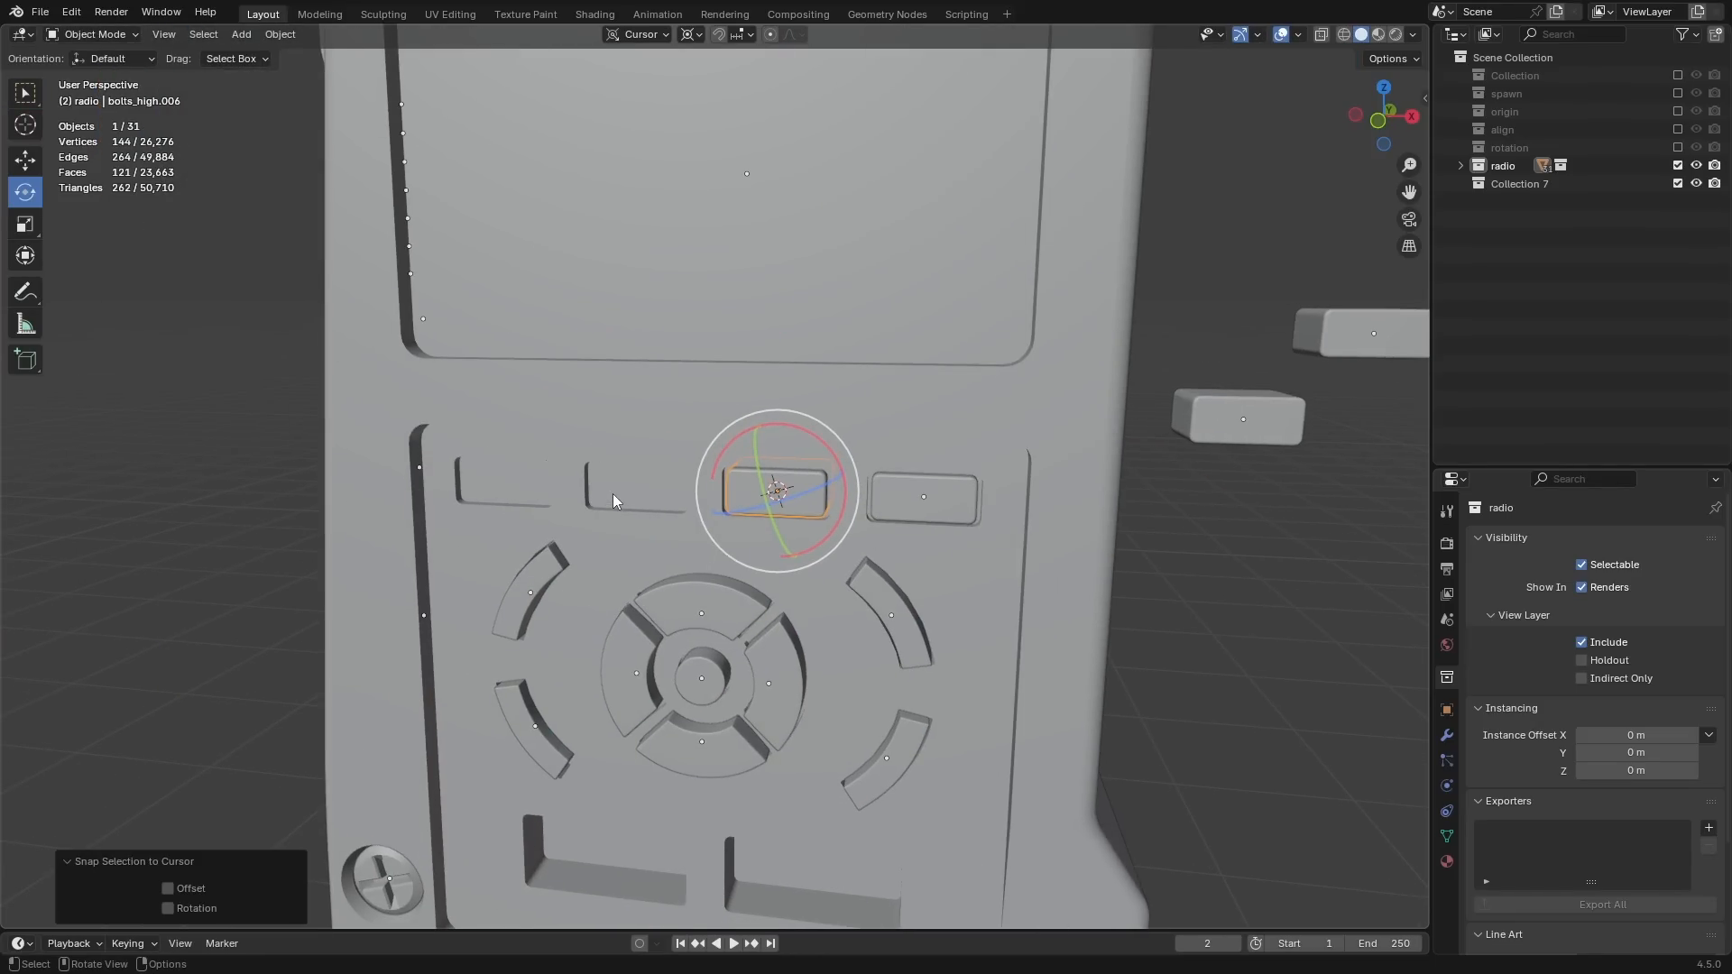
pyautogui.click(614, 495)
pyautogui.press('Tab')
pyautogui.click(633, 489)
pyautogui.hotkey('shift', 's')
pyautogui.click(628, 631)
pyautogui.press('Tab')
pyautogui.click(1244, 437)
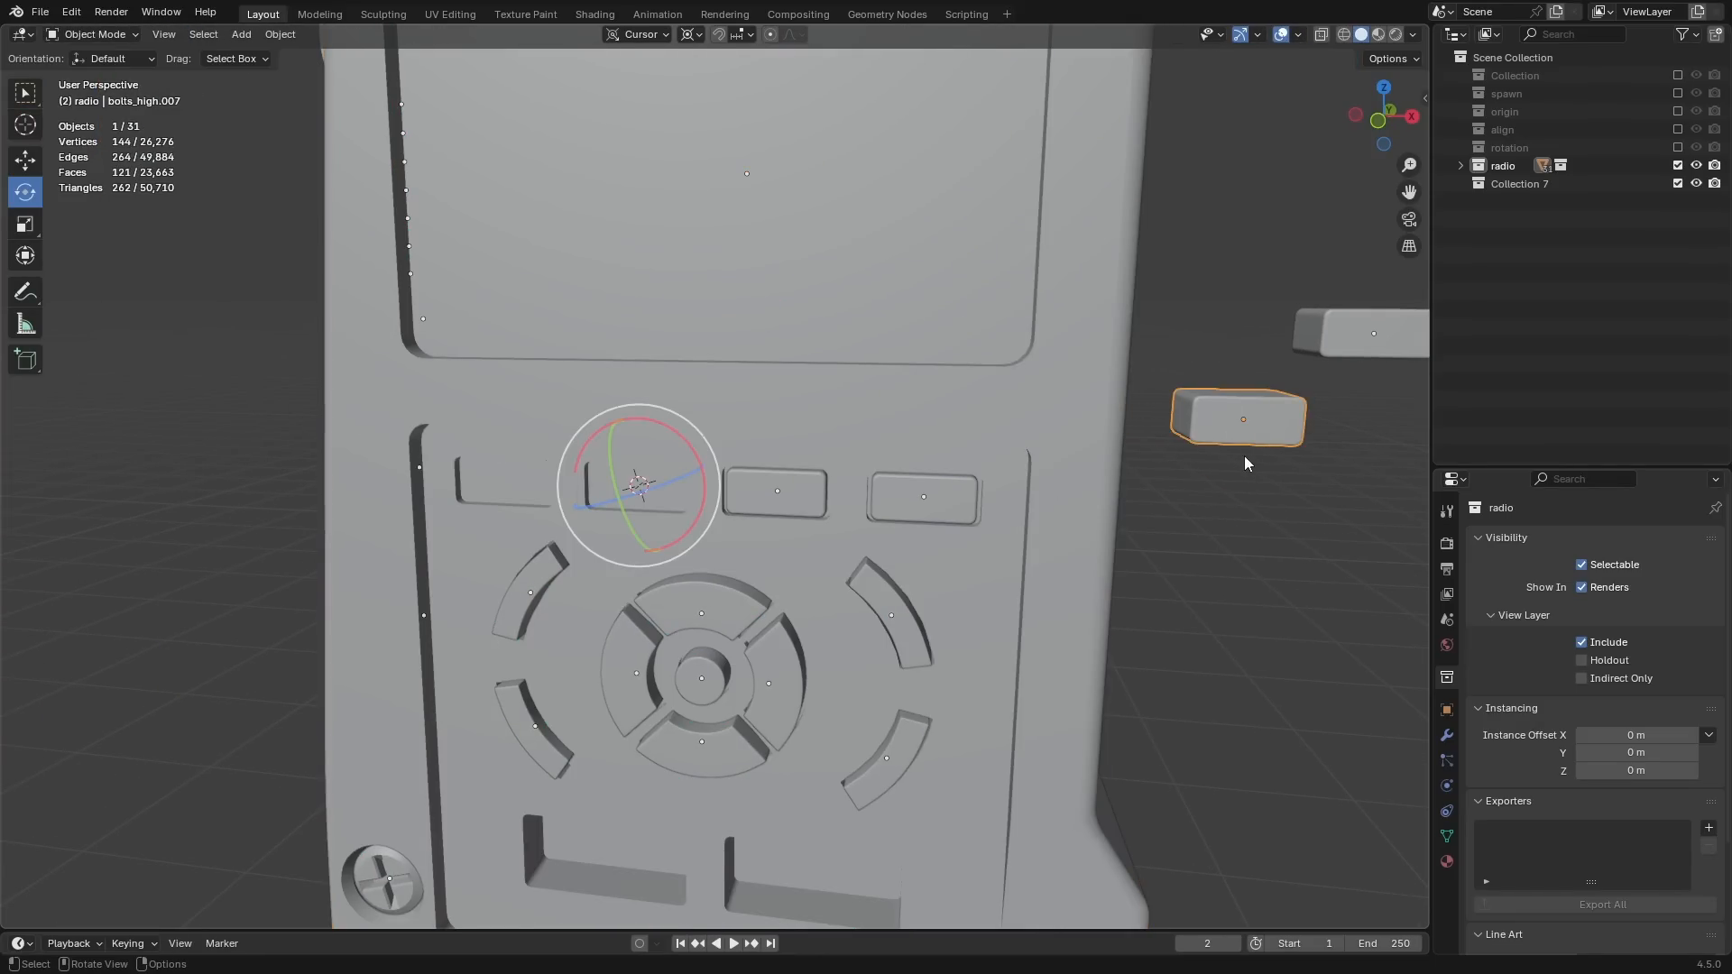
pyautogui.hotkey('shift', 's')
pyautogui.click(1217, 388)
# Step: Snap the 3D cursor to the leftmost slot's floor face, snap the last loose button onto it, and clear the selection
pyautogui.moveTo(661, 469); pyautogui.dragTo(685, 472, button='middle')
pyautogui.click(473, 506)
pyautogui.press('Tab')
pyautogui.click(488, 492)
pyautogui.hotkey('shift', 's')
pyautogui.click(505, 581)
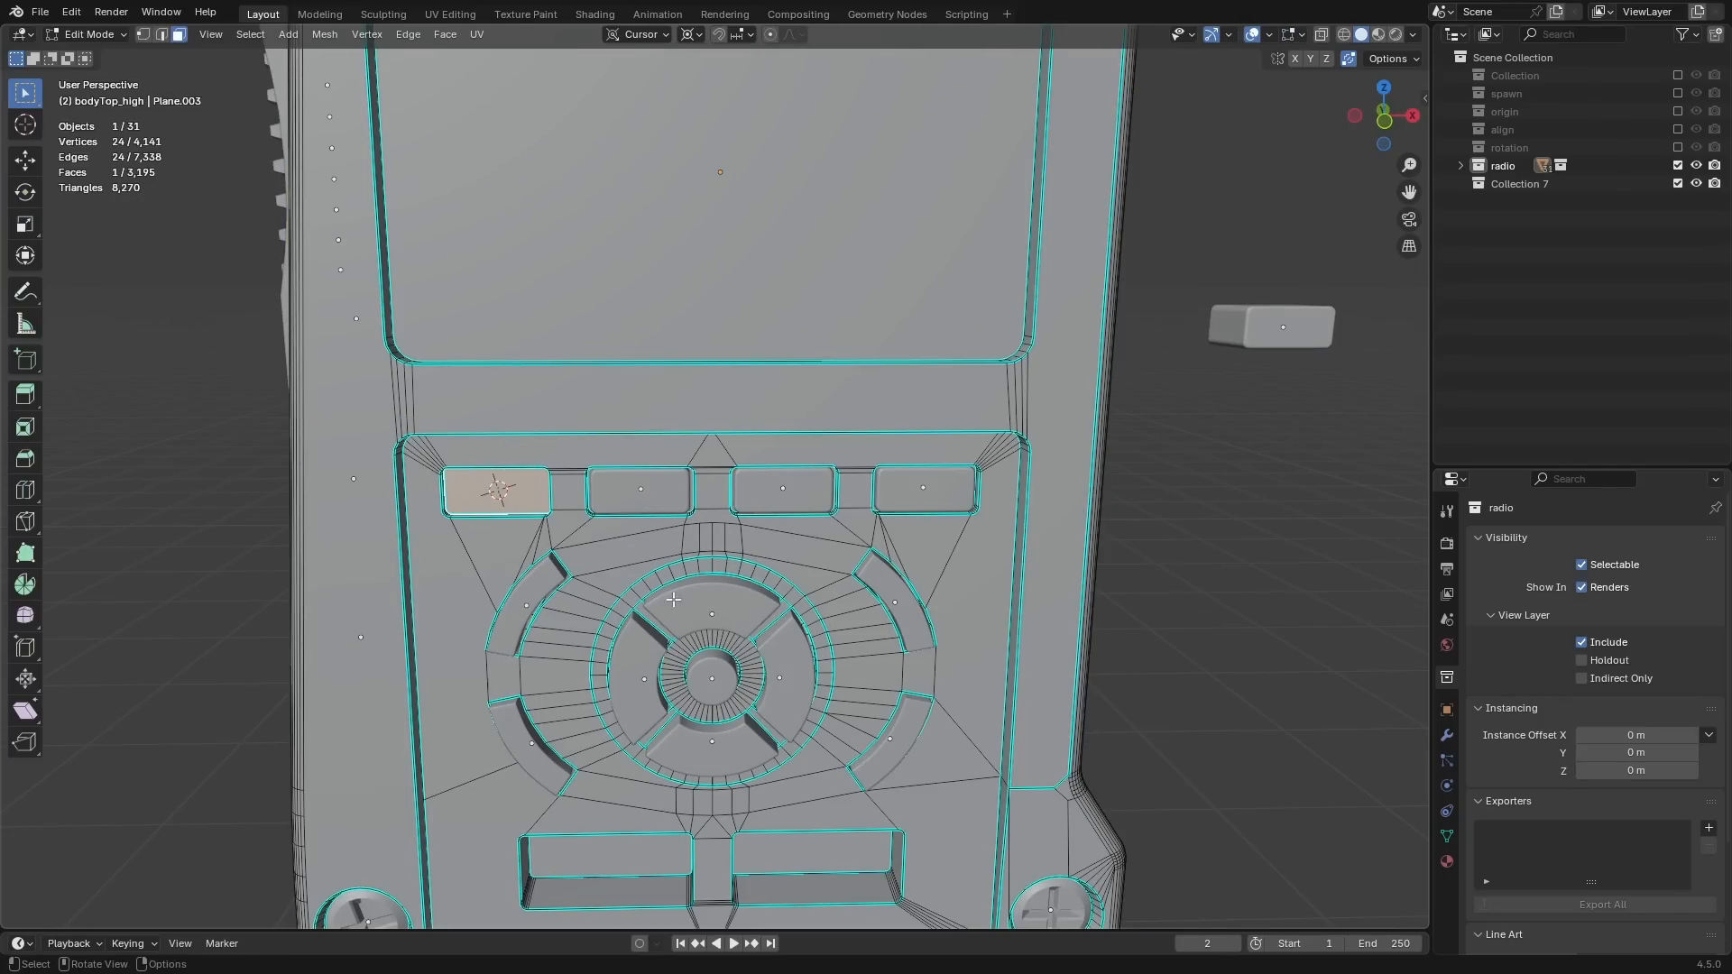
pyautogui.press('Tab')
pyautogui.click(1281, 327)
pyautogui.hotkey('shift', 's')
pyautogui.click(1281, 246)
pyautogui.hotkey('alt', 'a')
# Step: Set the transform orientation to Global with the radio's detached bottom body selected
pyautogui.moveTo(912, 544); pyautogui.dragTo(803, 505, button='middle')
pyautogui.moveTo(788, 430); pyautogui.dragTo(774, 664, button='middle')
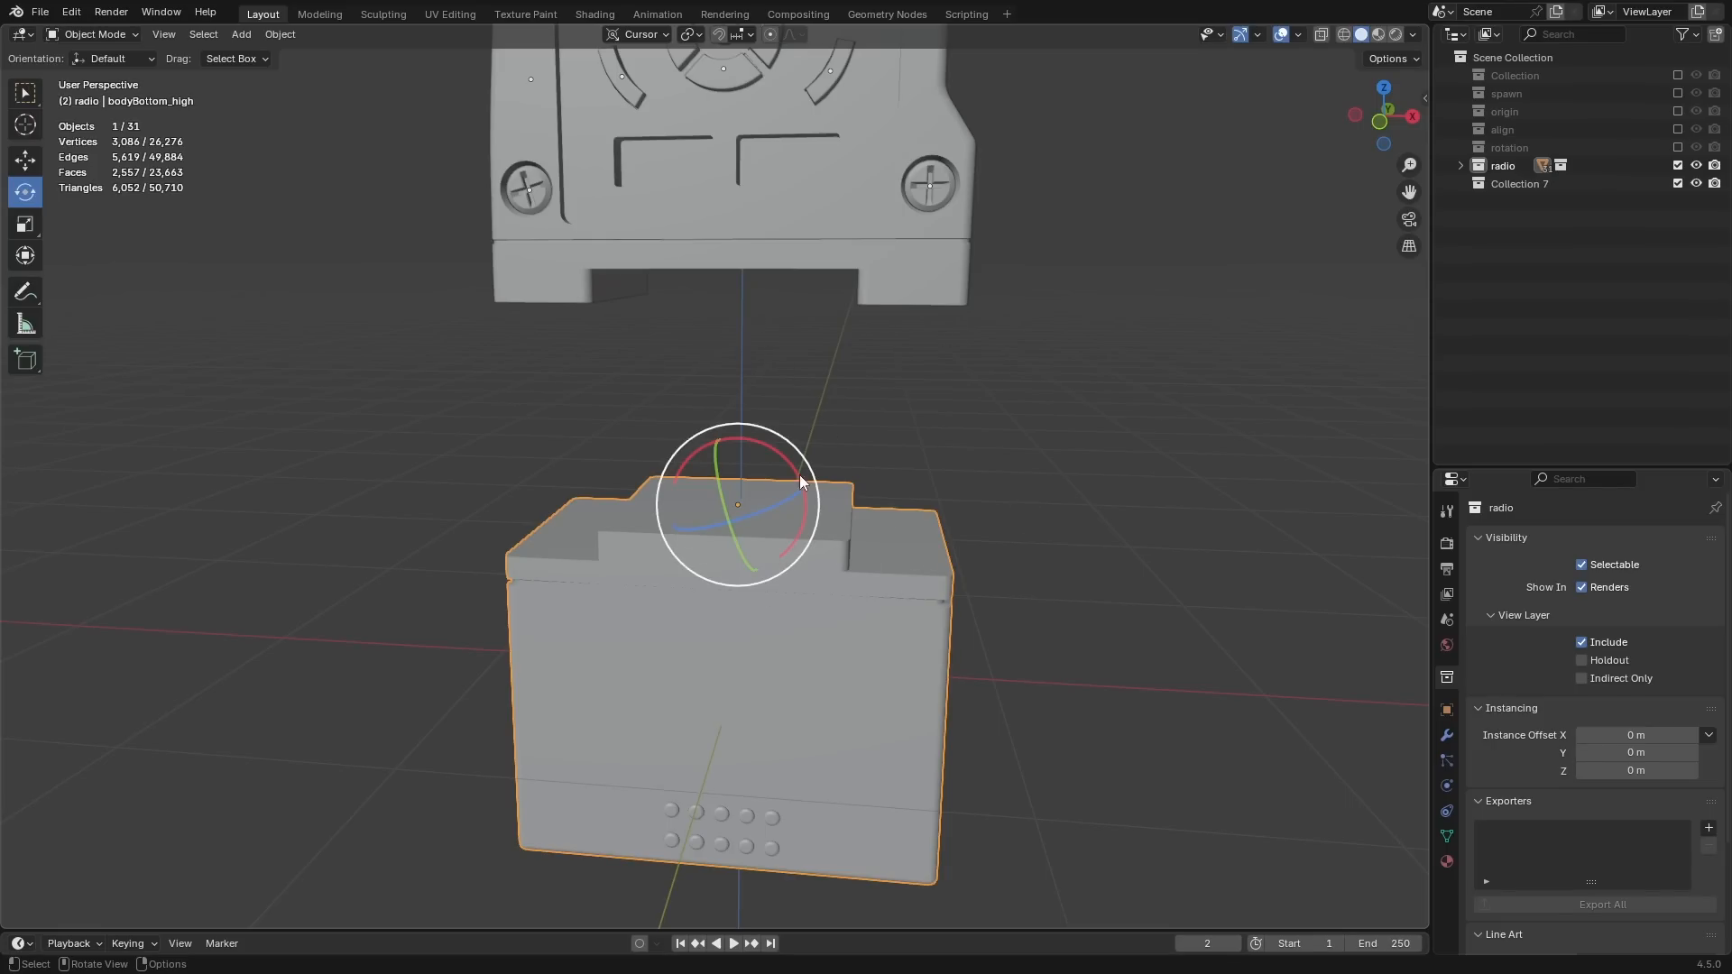
pyautogui.moveTo(815, 269); pyautogui.dragTo(845, 433, button='middle')
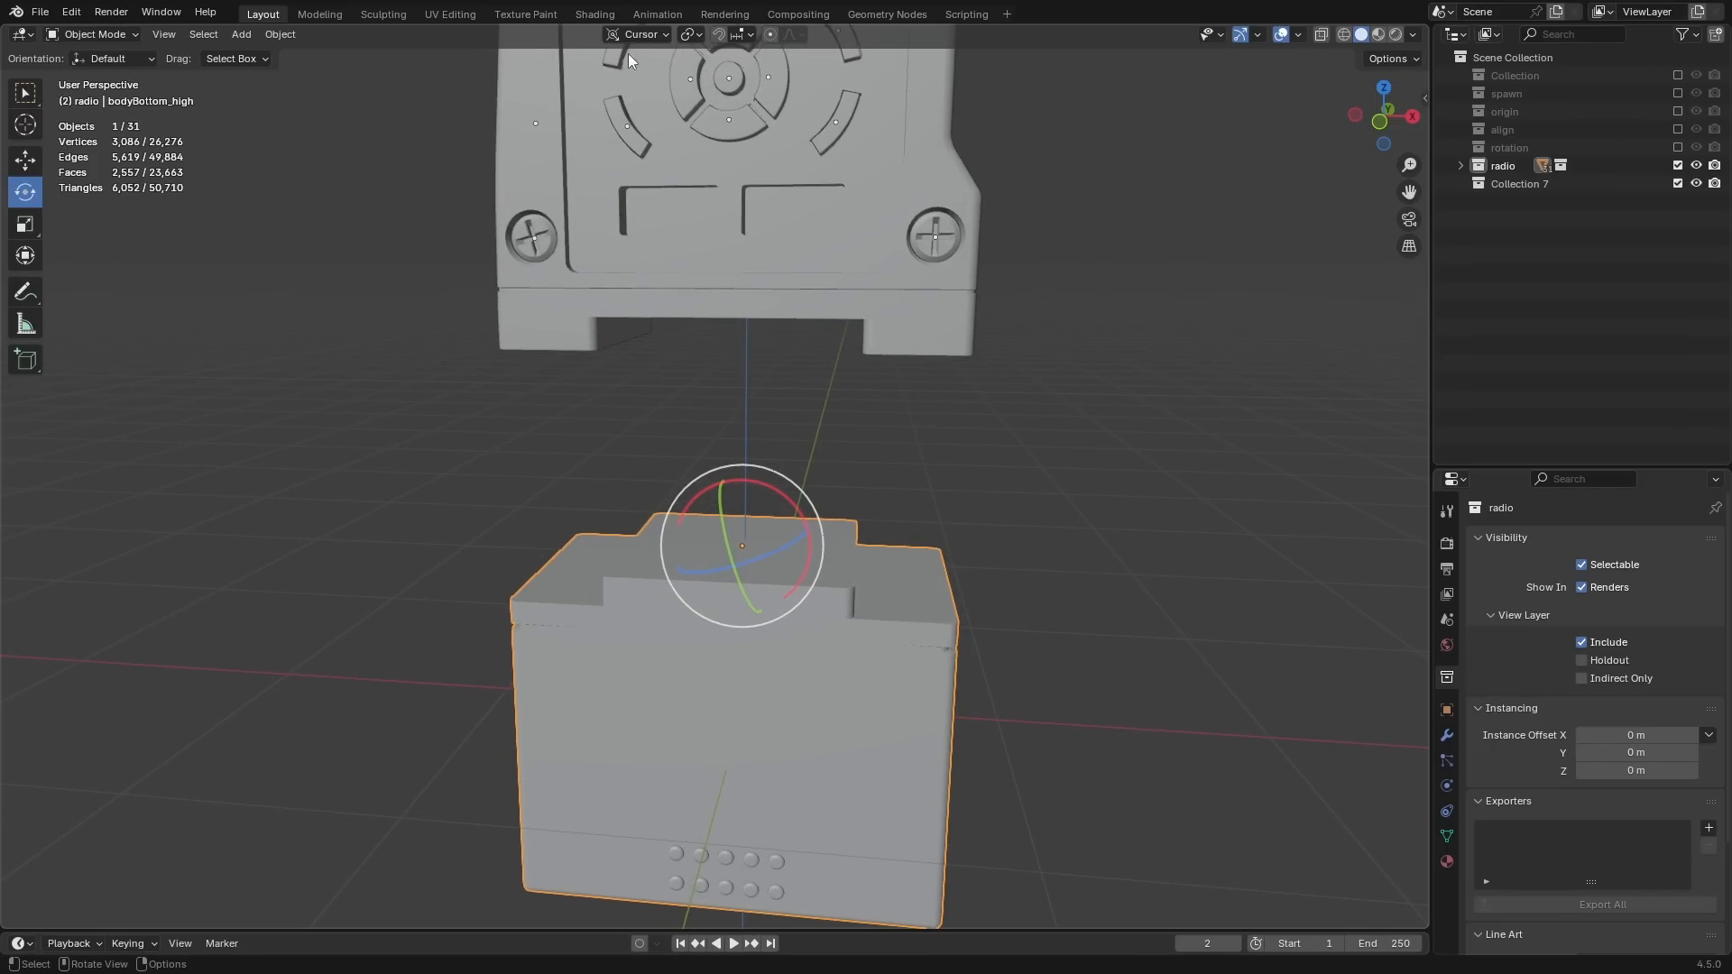
pyautogui.click(647, 36)
pyautogui.click(612, 94)
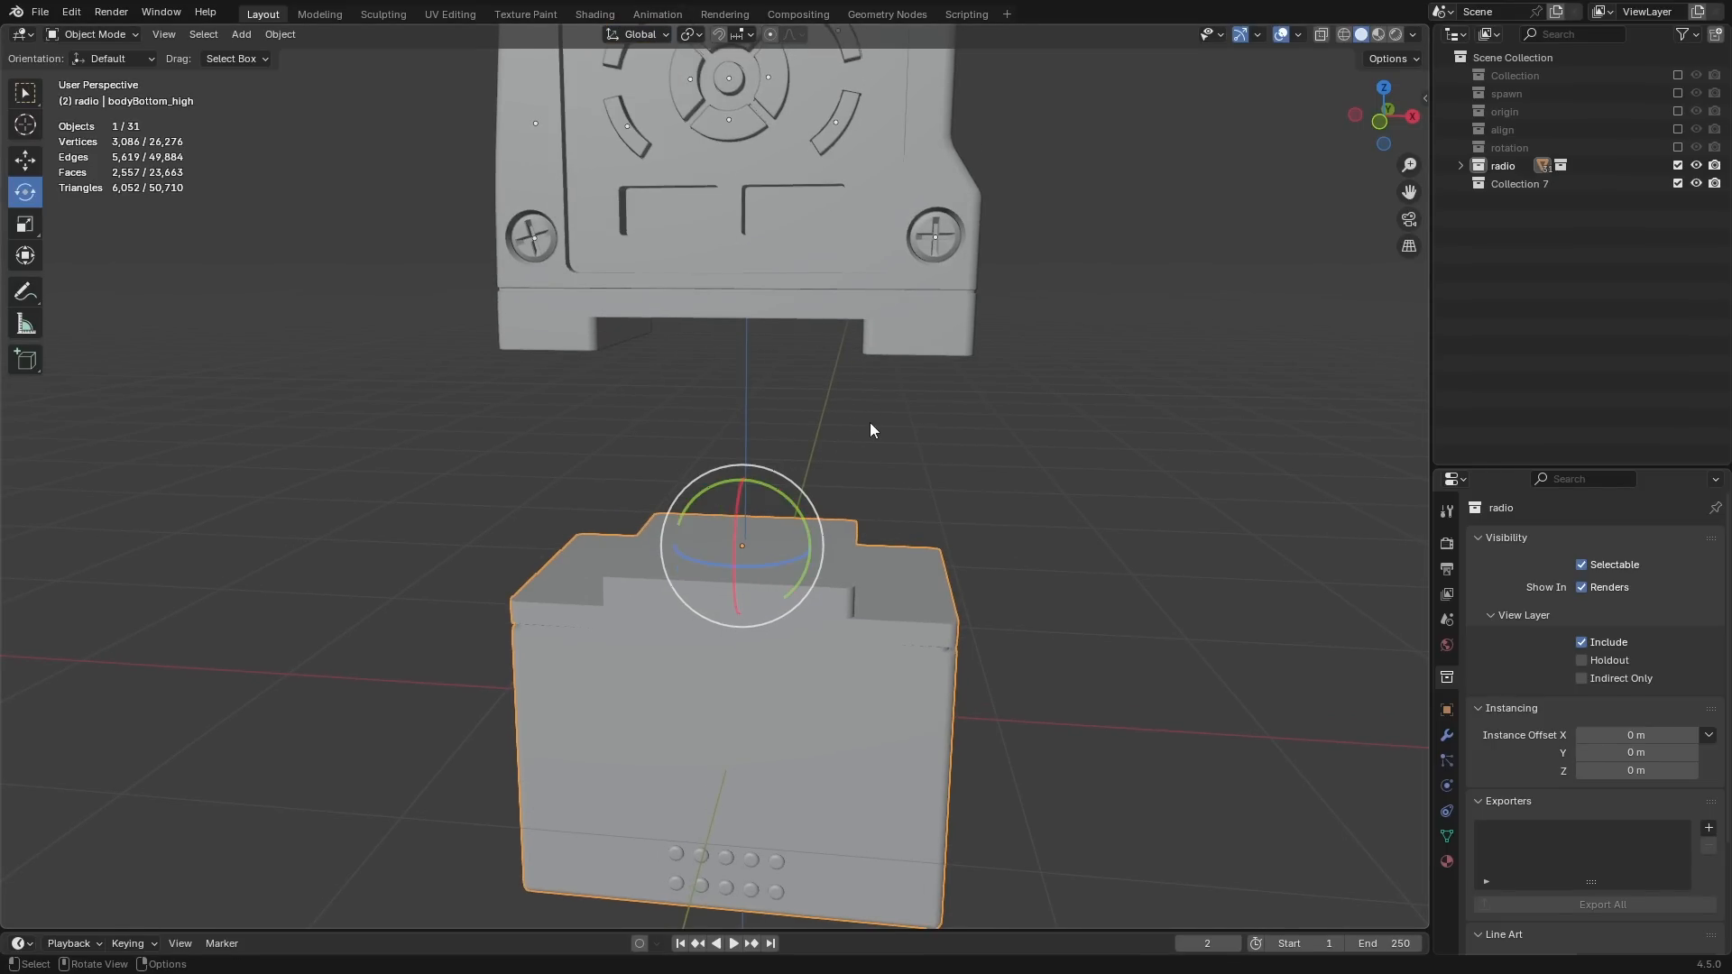
# Step: Try to move the bottom body up about 0.89 m along the global Z axis against the top body
pyautogui.press('g')
pyautogui.press('z')
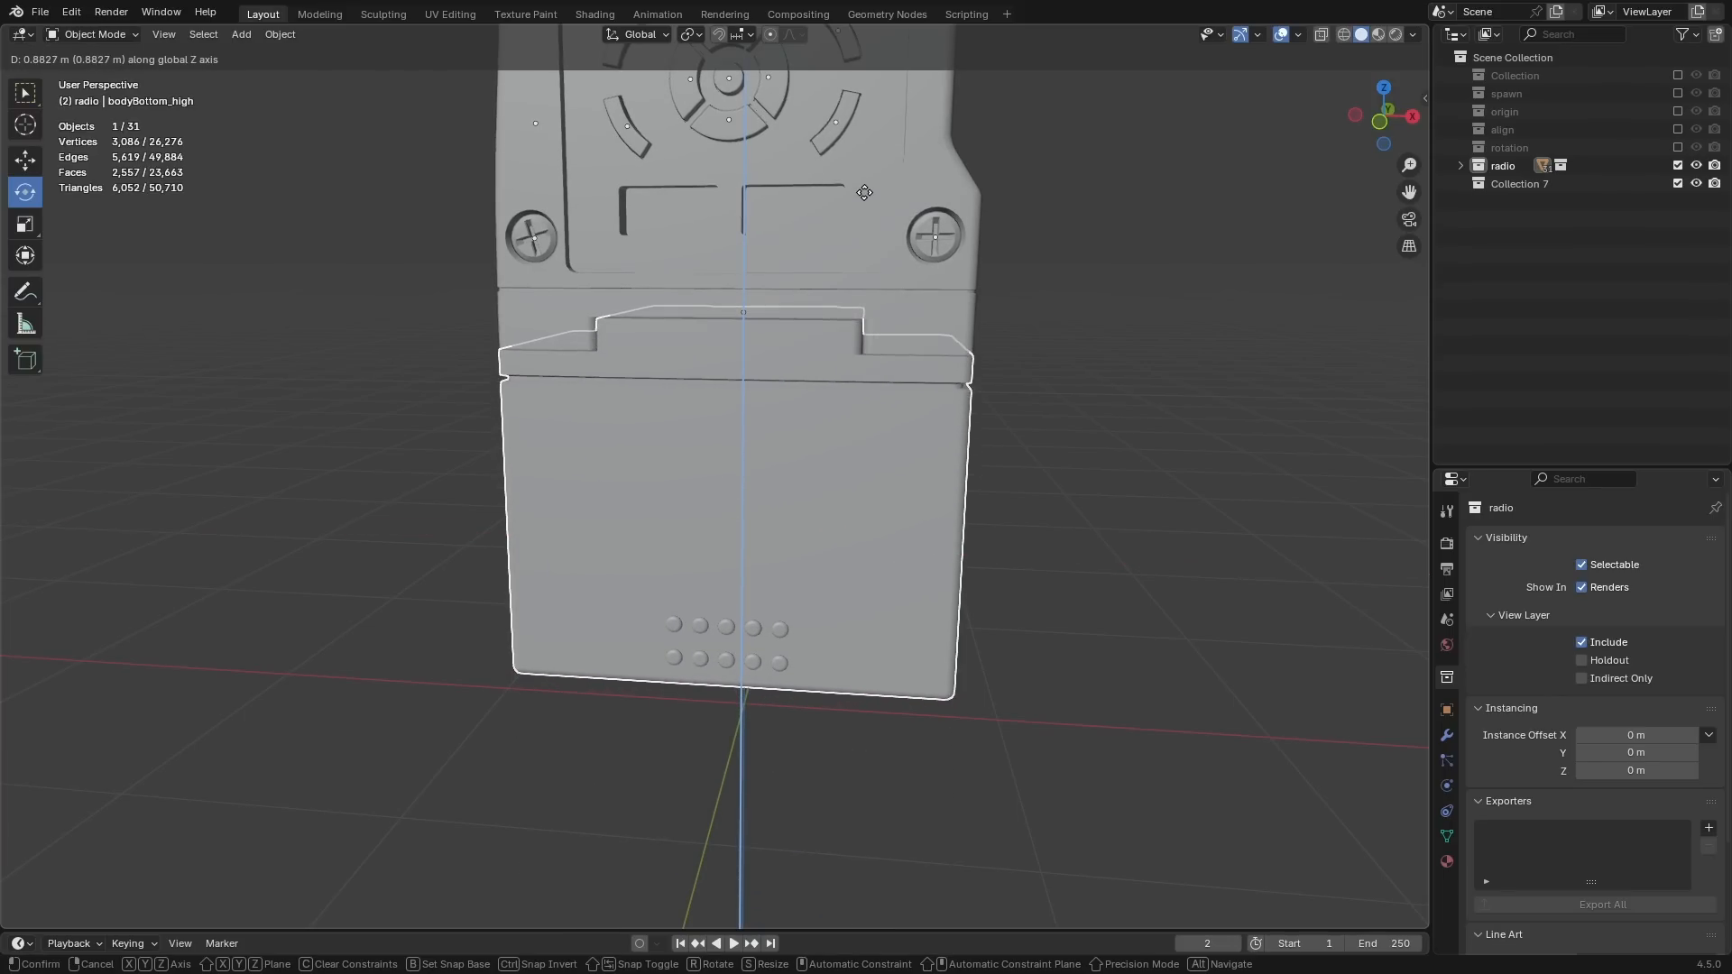
pyautogui.click(889, 361)
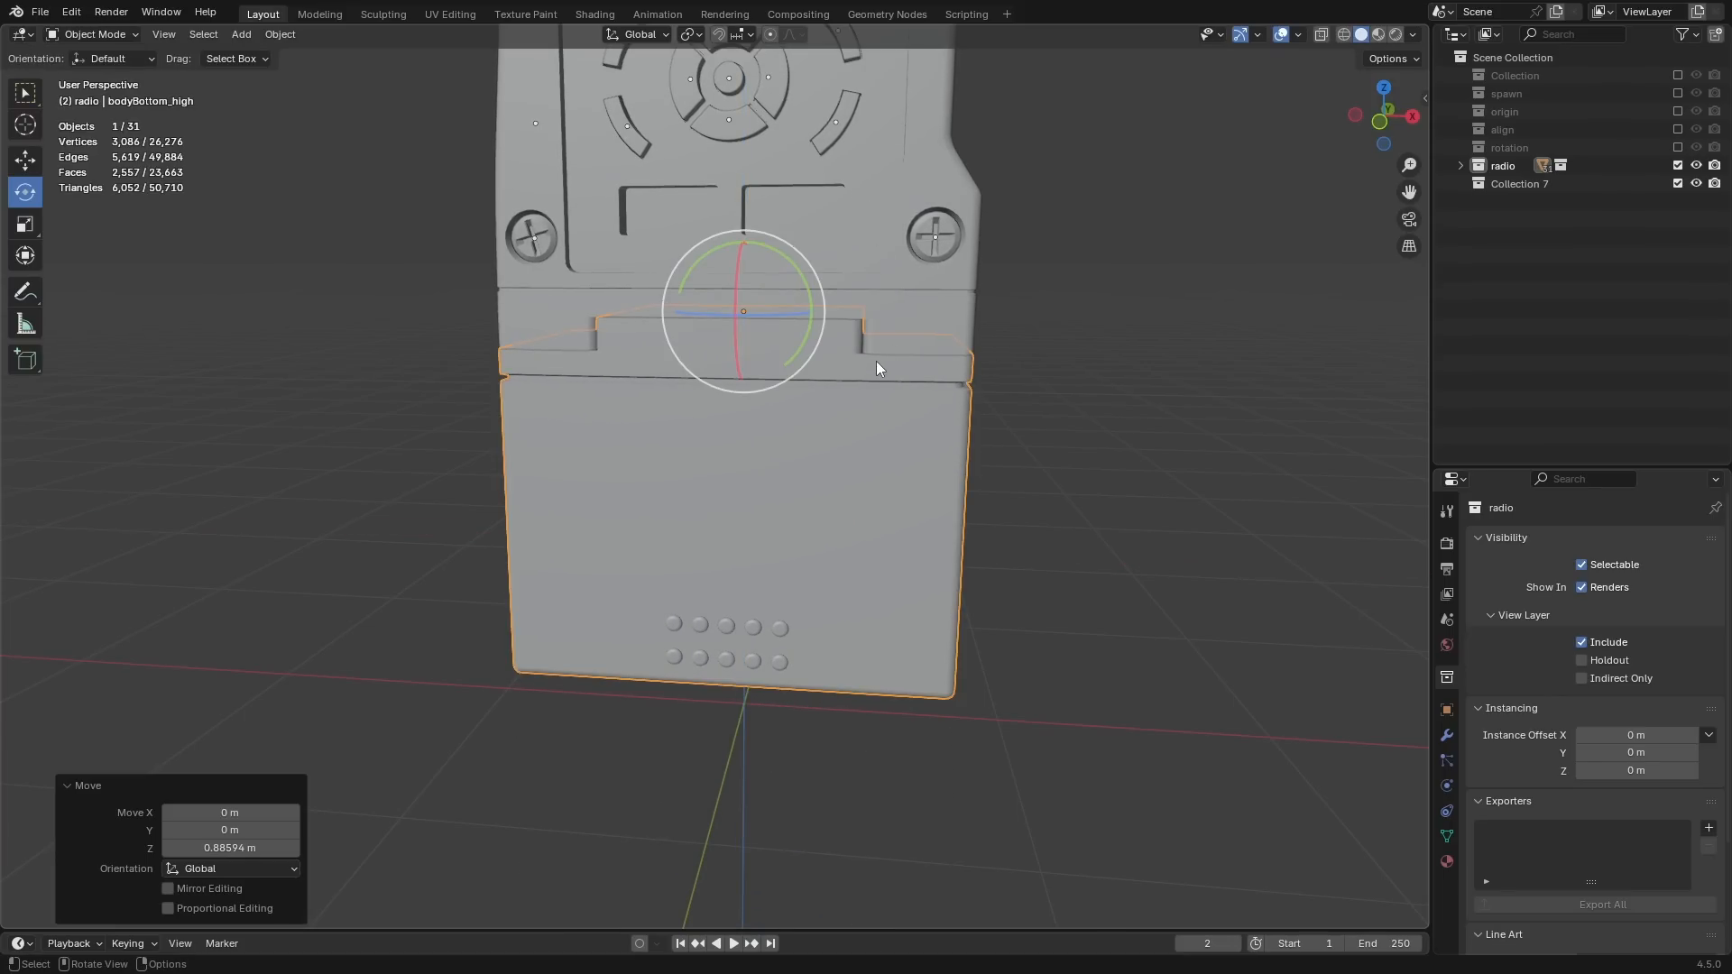
pyautogui.hotkey('ctrl', 'z')
# Step: Switch to vertex selection in Edit Mode and select the centre vertex on the bottom body's raised top face
pyautogui.press('Tab')
pyautogui.moveTo(899, 507); pyautogui.dragTo(724, 489, button='middle')
pyautogui.scroll(2, 812, 566)
pyautogui.scroll(1, 724, 489)
pyautogui.click(700, 502)
pyautogui.press('1')
pyautogui.click(712, 492)
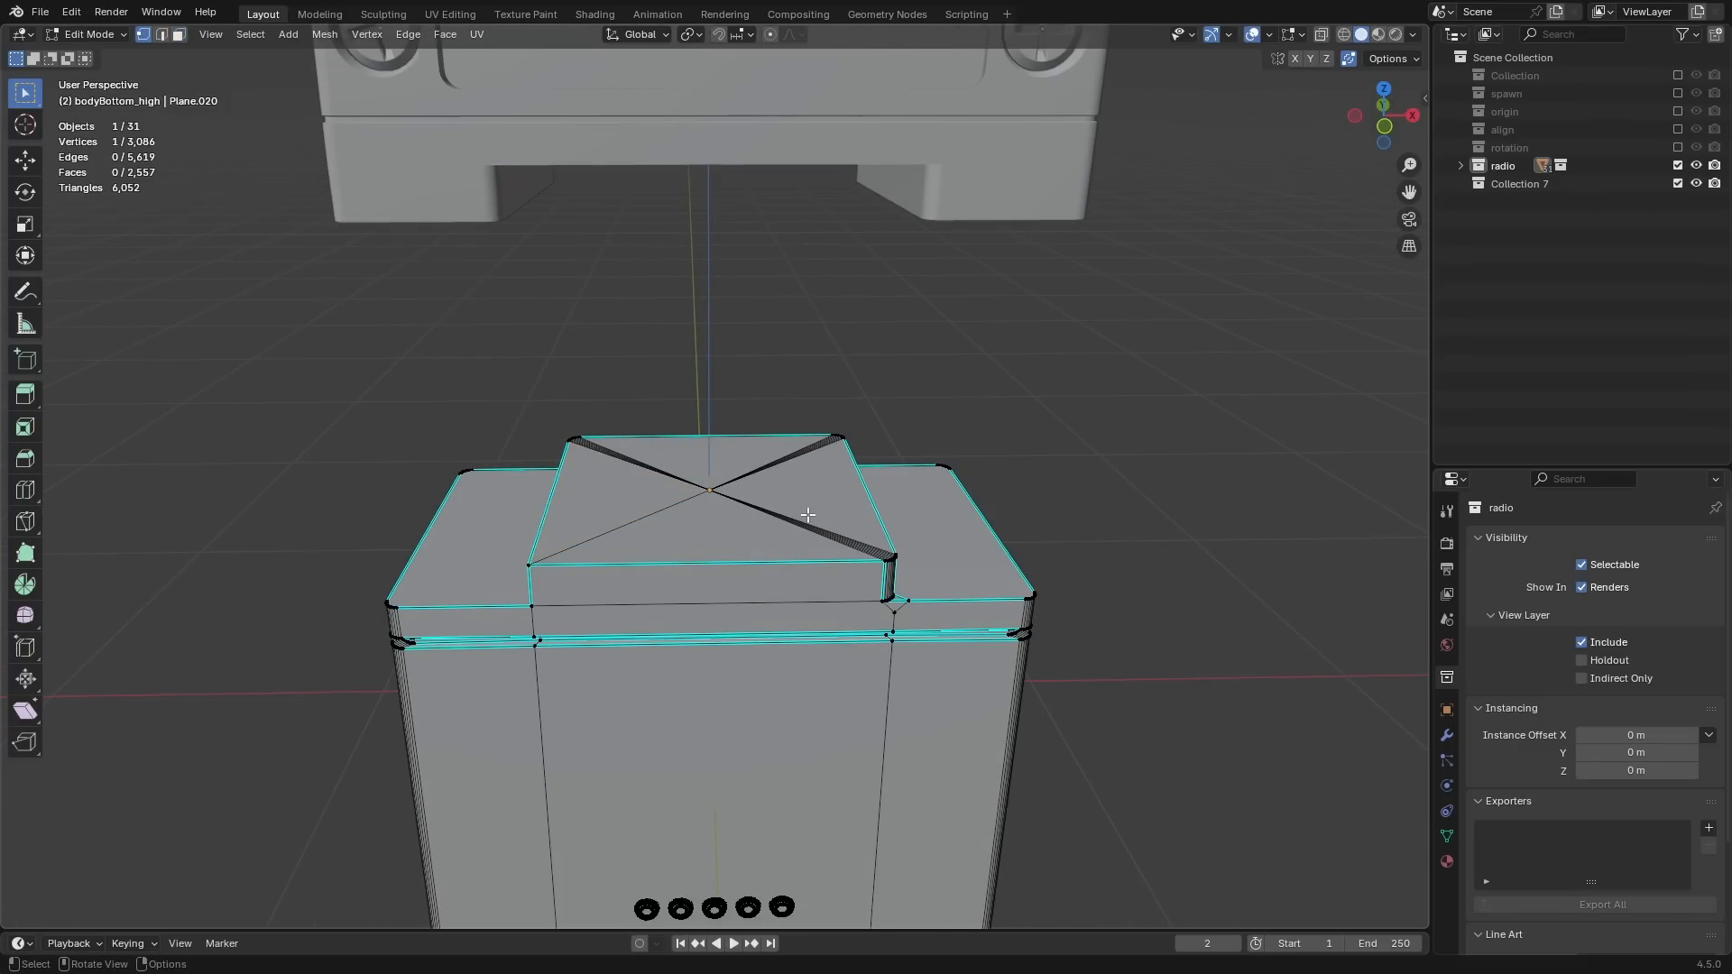
# Step: Reset the bottom body's origin to its geometry, away from the raised top face
pyautogui.scroll(-3, 803, 518)
pyautogui.press('Tab')
pyautogui.hotkey('ctrl', 'alt', 'shift', 'c')
pyautogui.moveTo(824, 549); pyautogui.dragTo(722, 592, button='middle')
# Step: Enter Edit Mode on the radio's top and bottom bodies together
pyautogui.click(759, 206)
pyautogui.press('Tab')
pyautogui.moveTo(728, 522); pyautogui.dragTo(744, 538, button='middle')
pyautogui.press('Tab')
pyautogui.moveTo(862, 472); pyautogui.dragTo(670, 660)
pyautogui.moveTo(732, 518); pyautogui.dragTo(701, 570, button='middle')
pyautogui.press('Tab')
# Step: Snap the 3D cursor to the centre vertex on the bottom body's raised top face
pyautogui.click(948, 392)
pyautogui.click(707, 487)
pyautogui.moveTo(709, 476); pyautogui.dragTo(703, 425, button='middle')
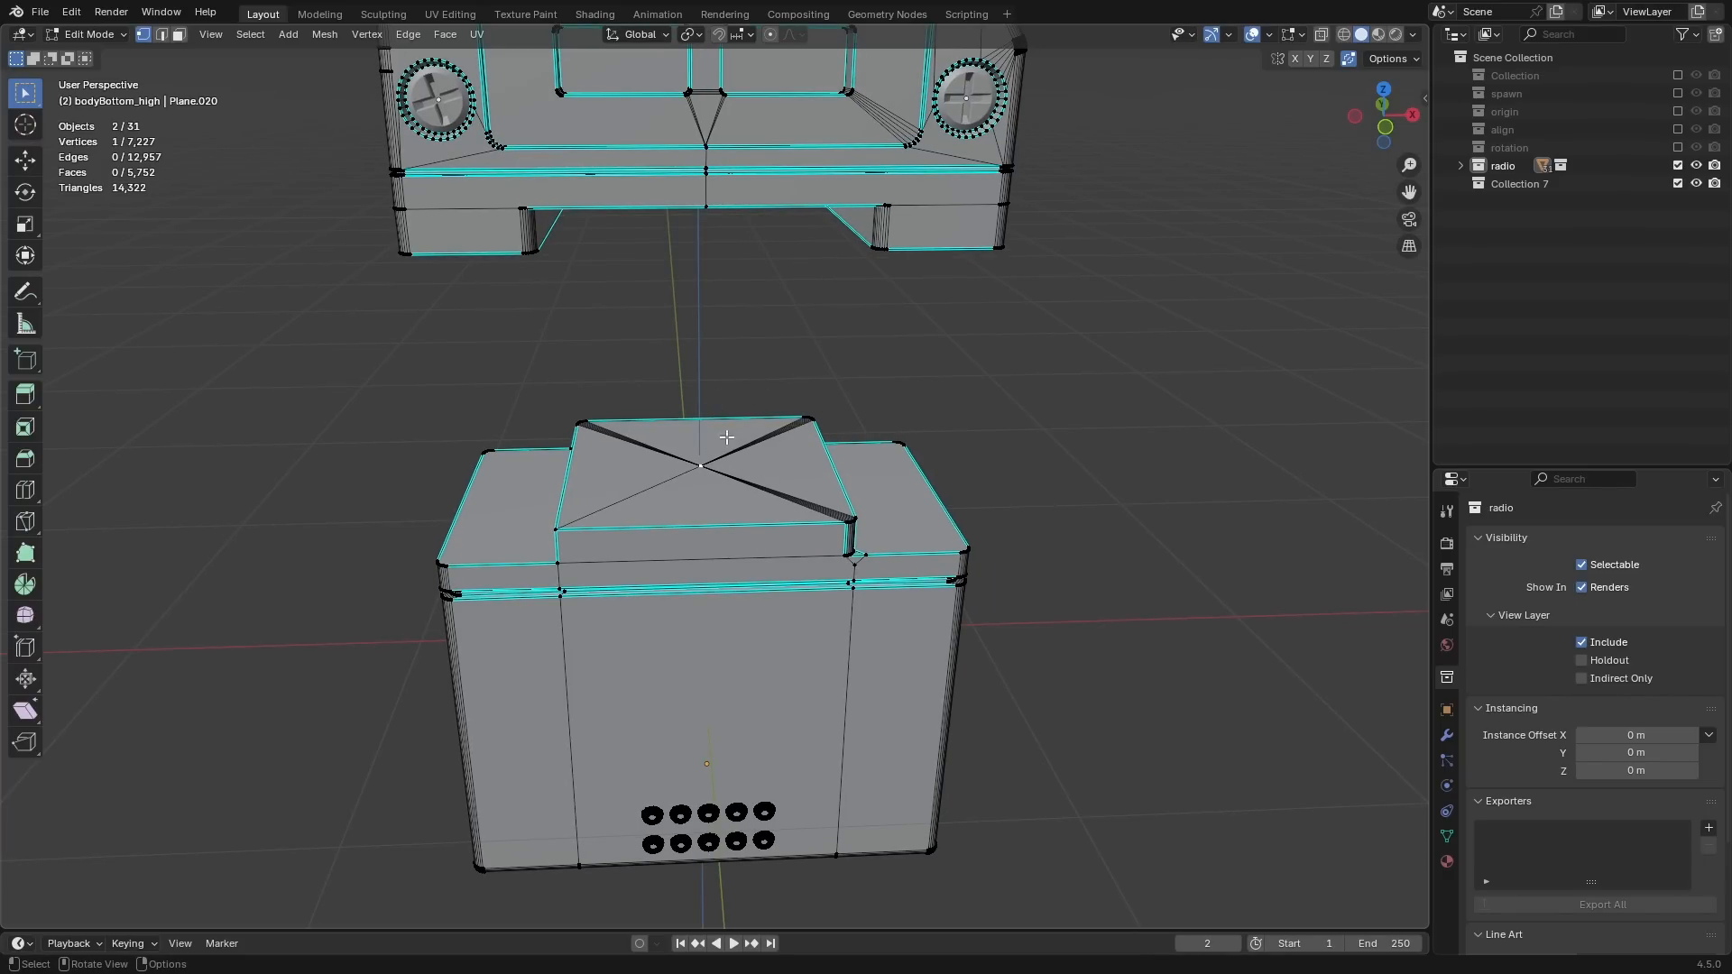
pyautogui.keyDown('shift'); pyautogui.moveTo(752, 478); pyautogui.dragTo(808, 410, button='middle'); pyautogui.keyUp('shift')
pyautogui.hotkey('shift', 's')
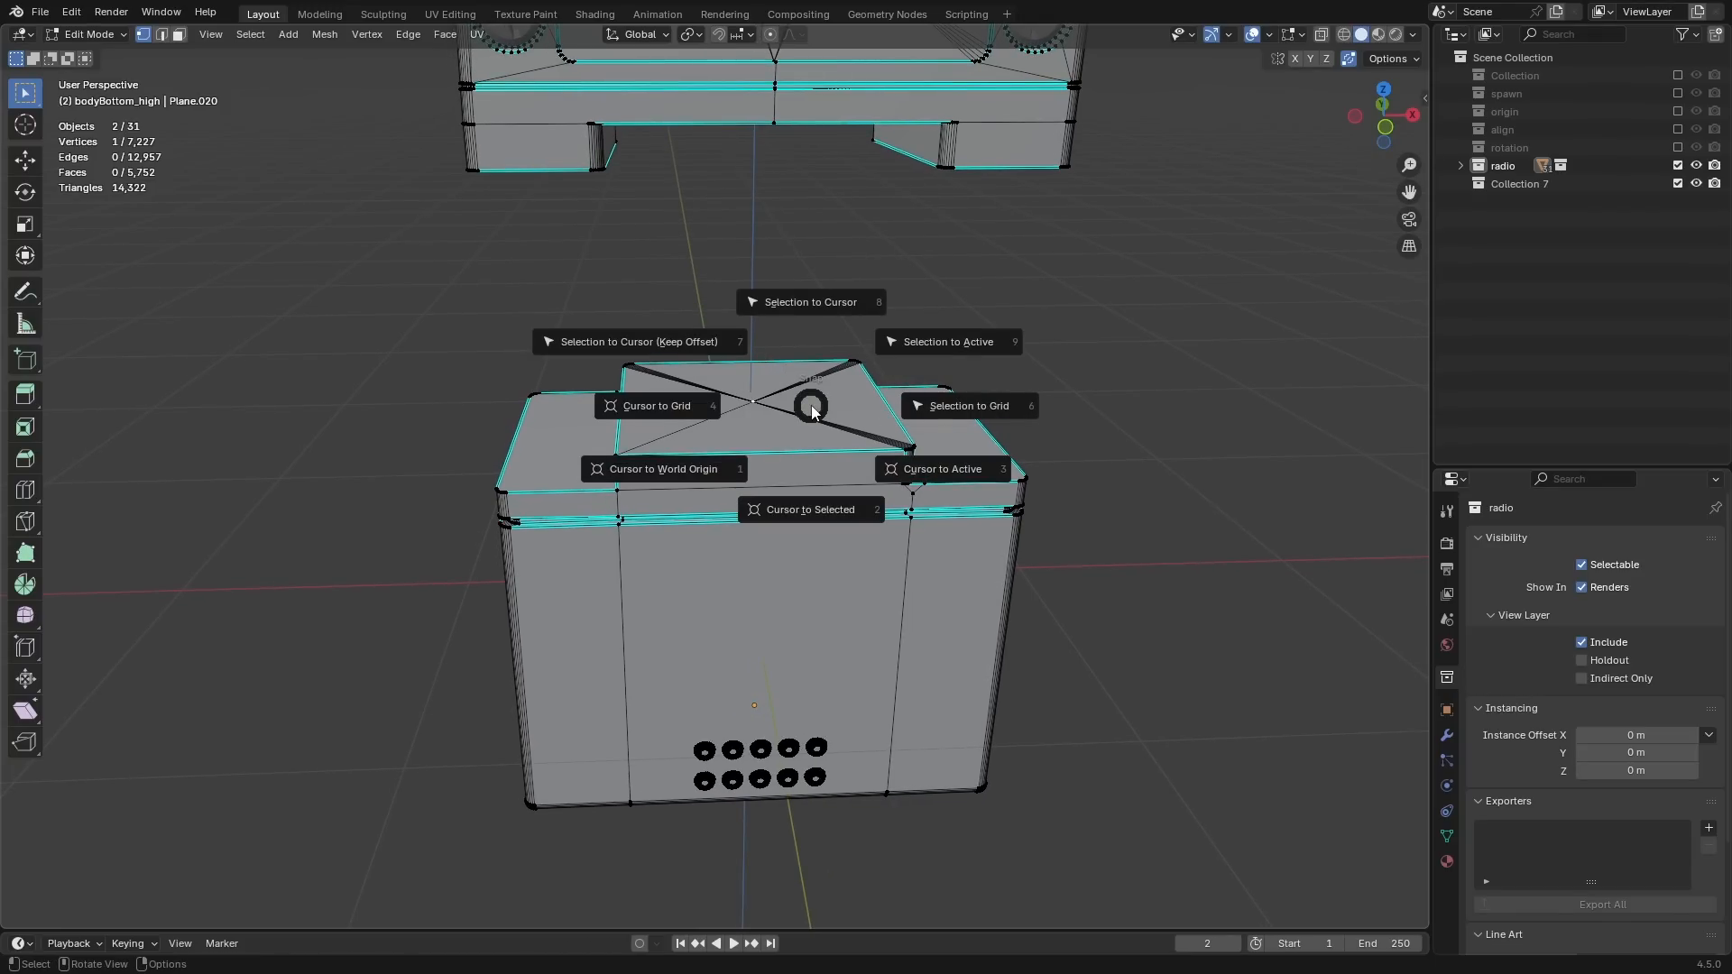
pyautogui.click(828, 520)
pyautogui.press('Tab')
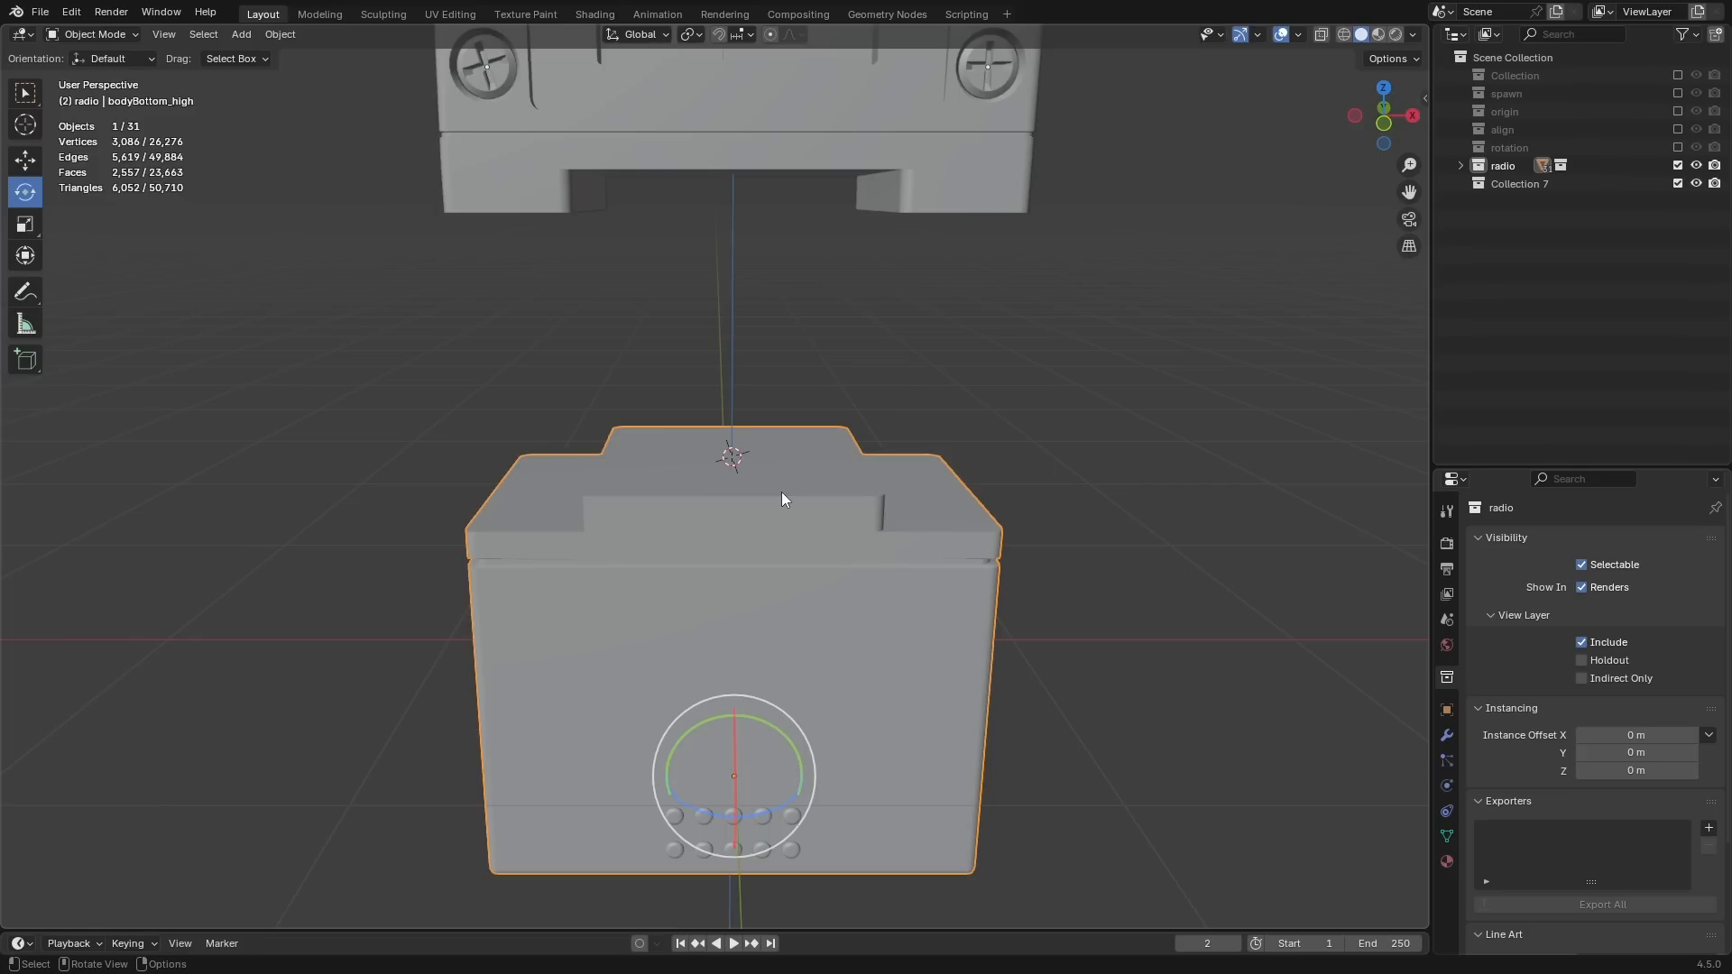
# Step: Set the bottom body's origin to the 3D cursor, and snap the origin to the selected centre vertex in Edit Mode
pyautogui.press('q')
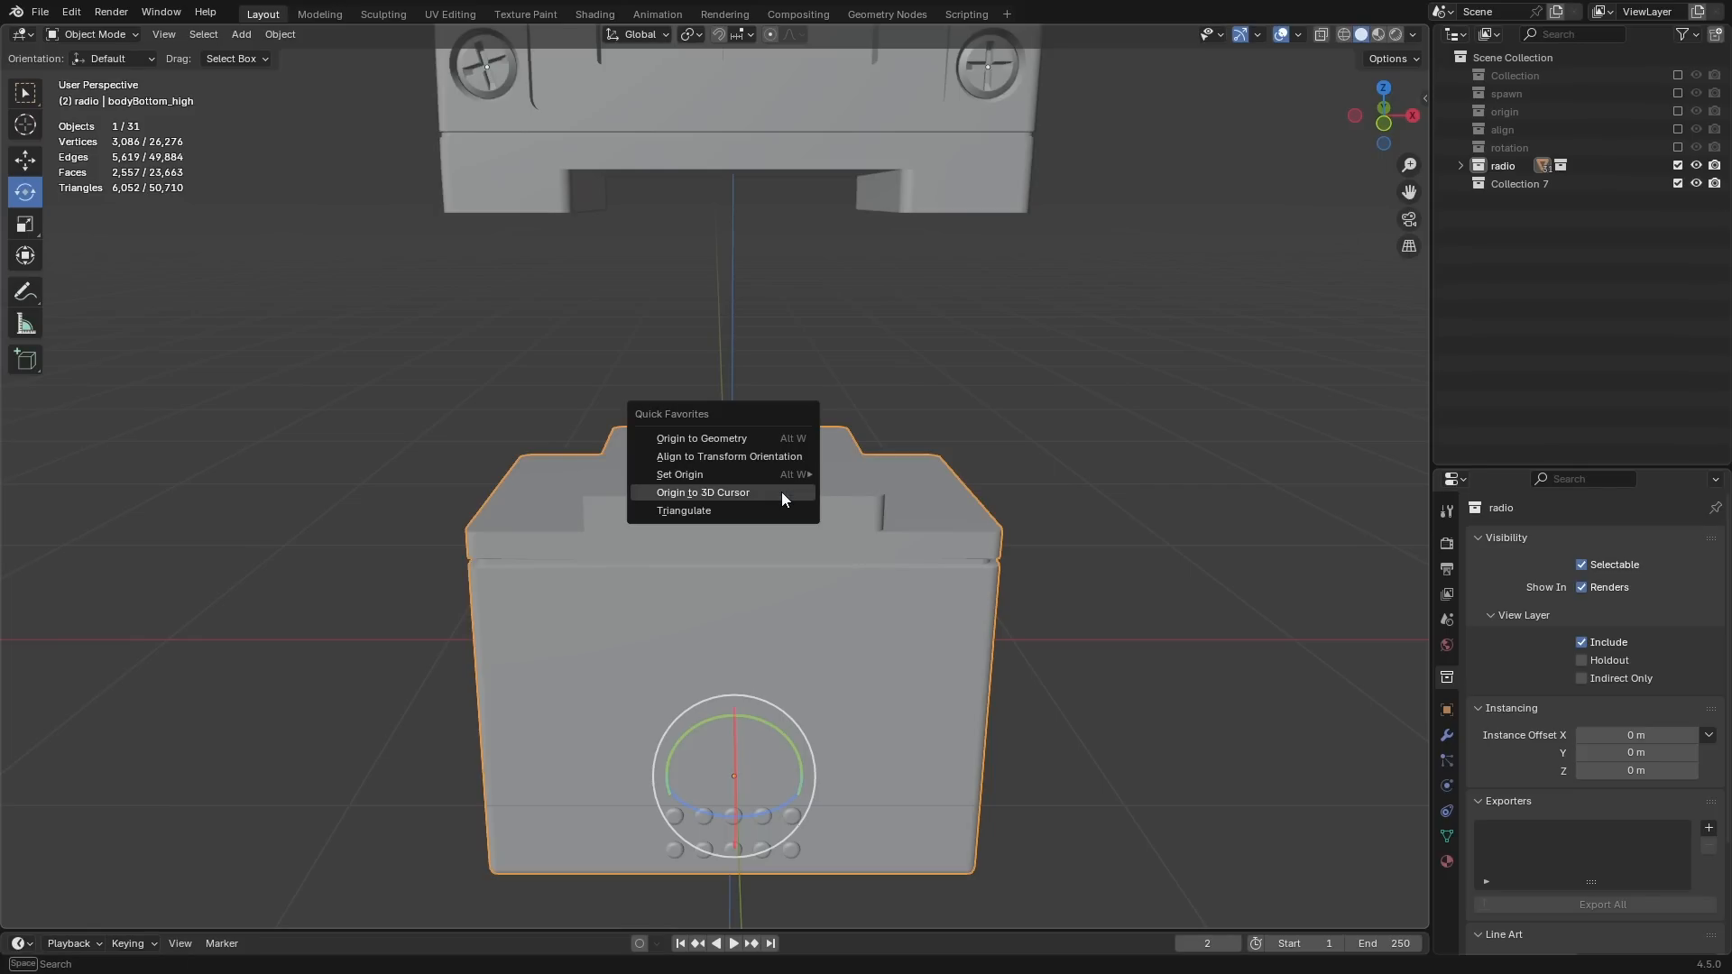
pyautogui.click(781, 490)
pyautogui.press('Tab')
pyautogui.moveTo(914, 371); pyautogui.dragTo(762, 442, button='middle')
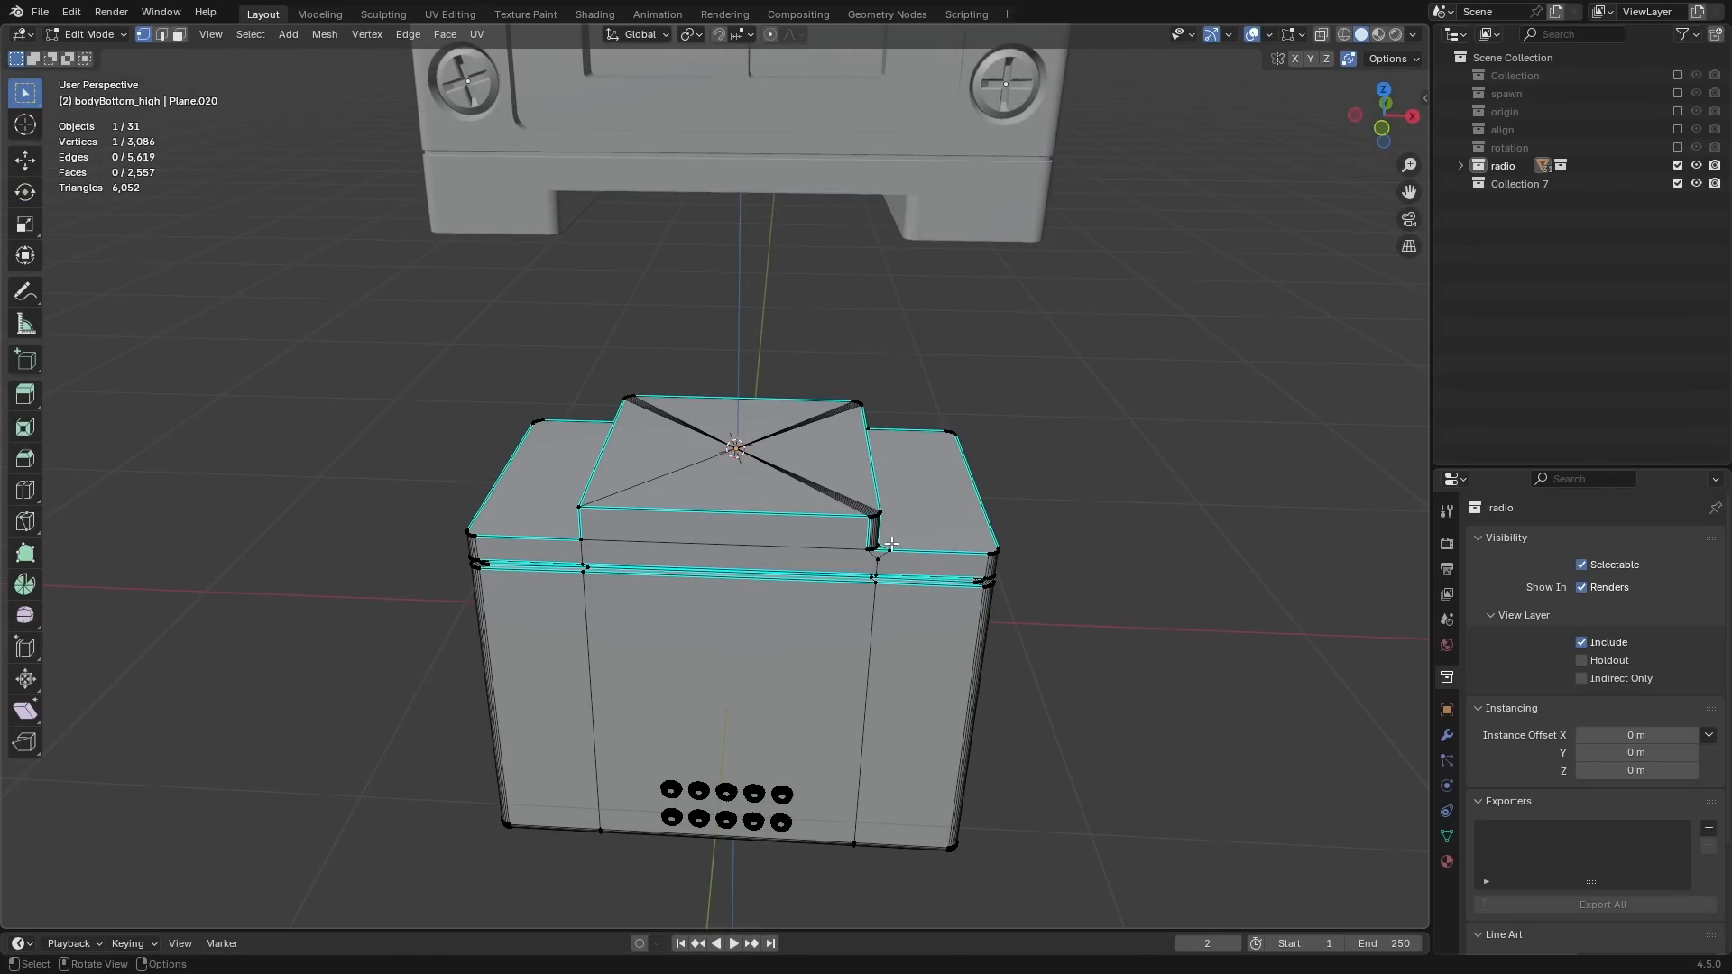
pyautogui.hotkey('shift', 's')
pyautogui.click(931, 530)
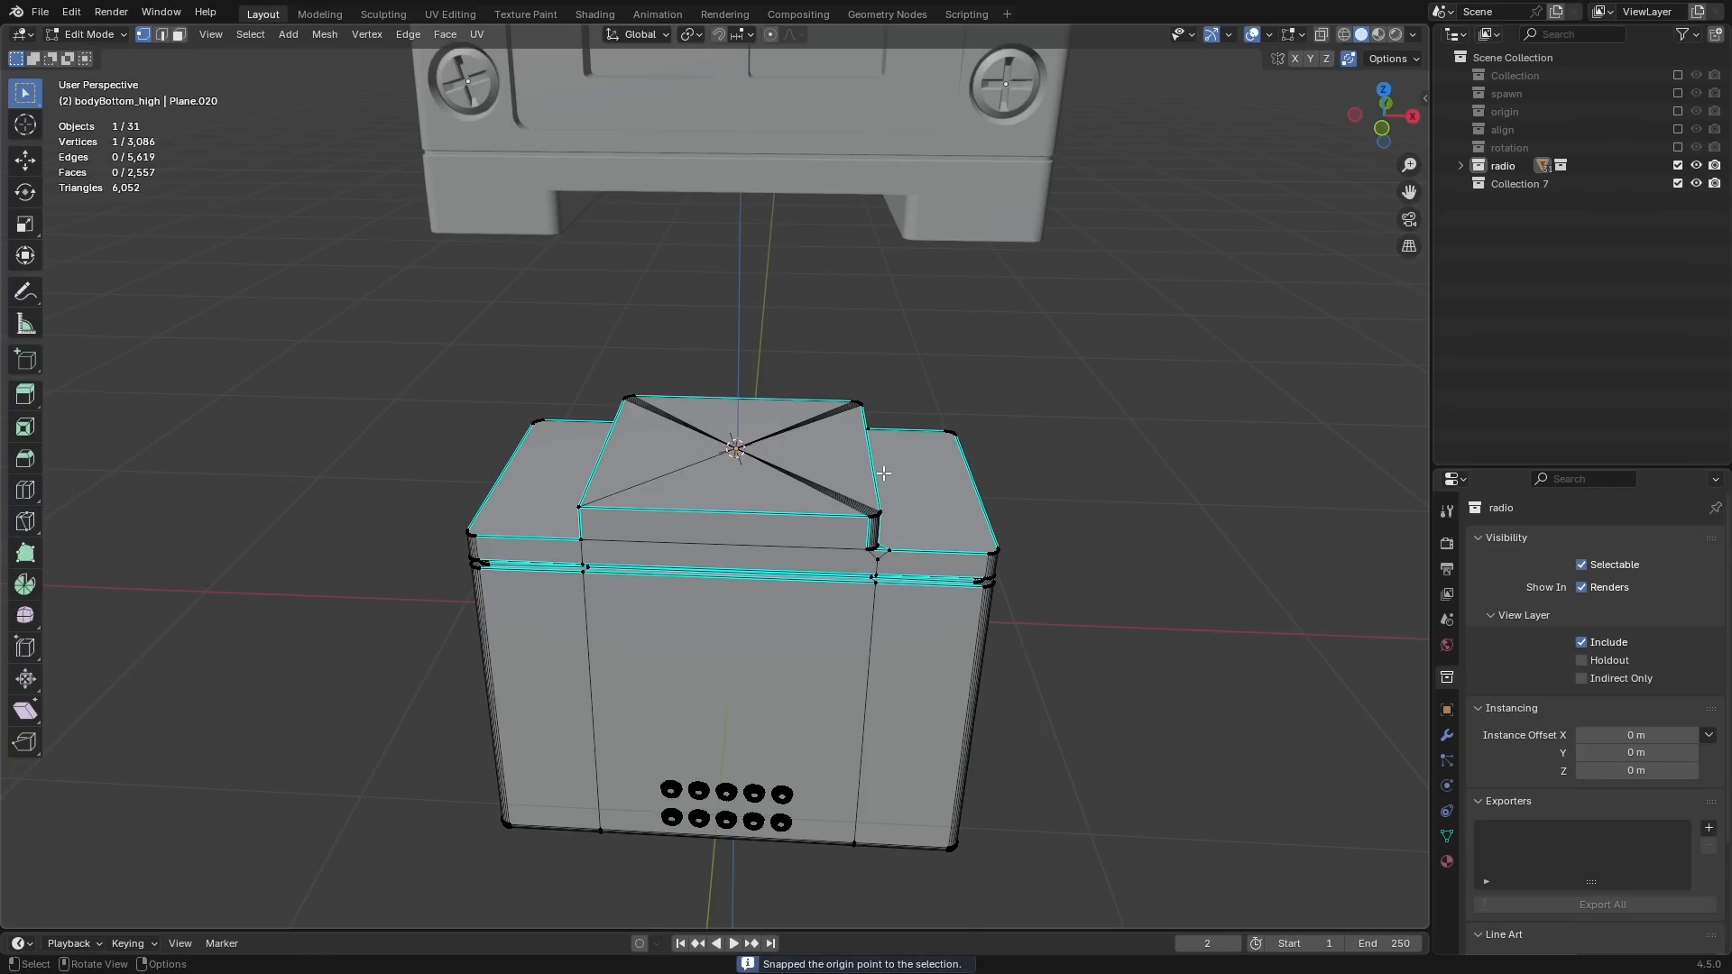
# Step: Snap the 3D cursor to the centre vertex of the recess on the underside of the radio's top body
pyautogui.press('Tab')
pyautogui.moveTo(841, 397)
pyautogui.mouseDown(button='middle')
pyautogui.moveTo(777, 156)
pyautogui.moveTo(812, 391)
pyautogui.moveTo(858, 413)
pyautogui.moveTo(835, 425)
pyautogui.mouseUp(button='middle')
pyautogui.click(776, 156)
pyautogui.press('Tab')
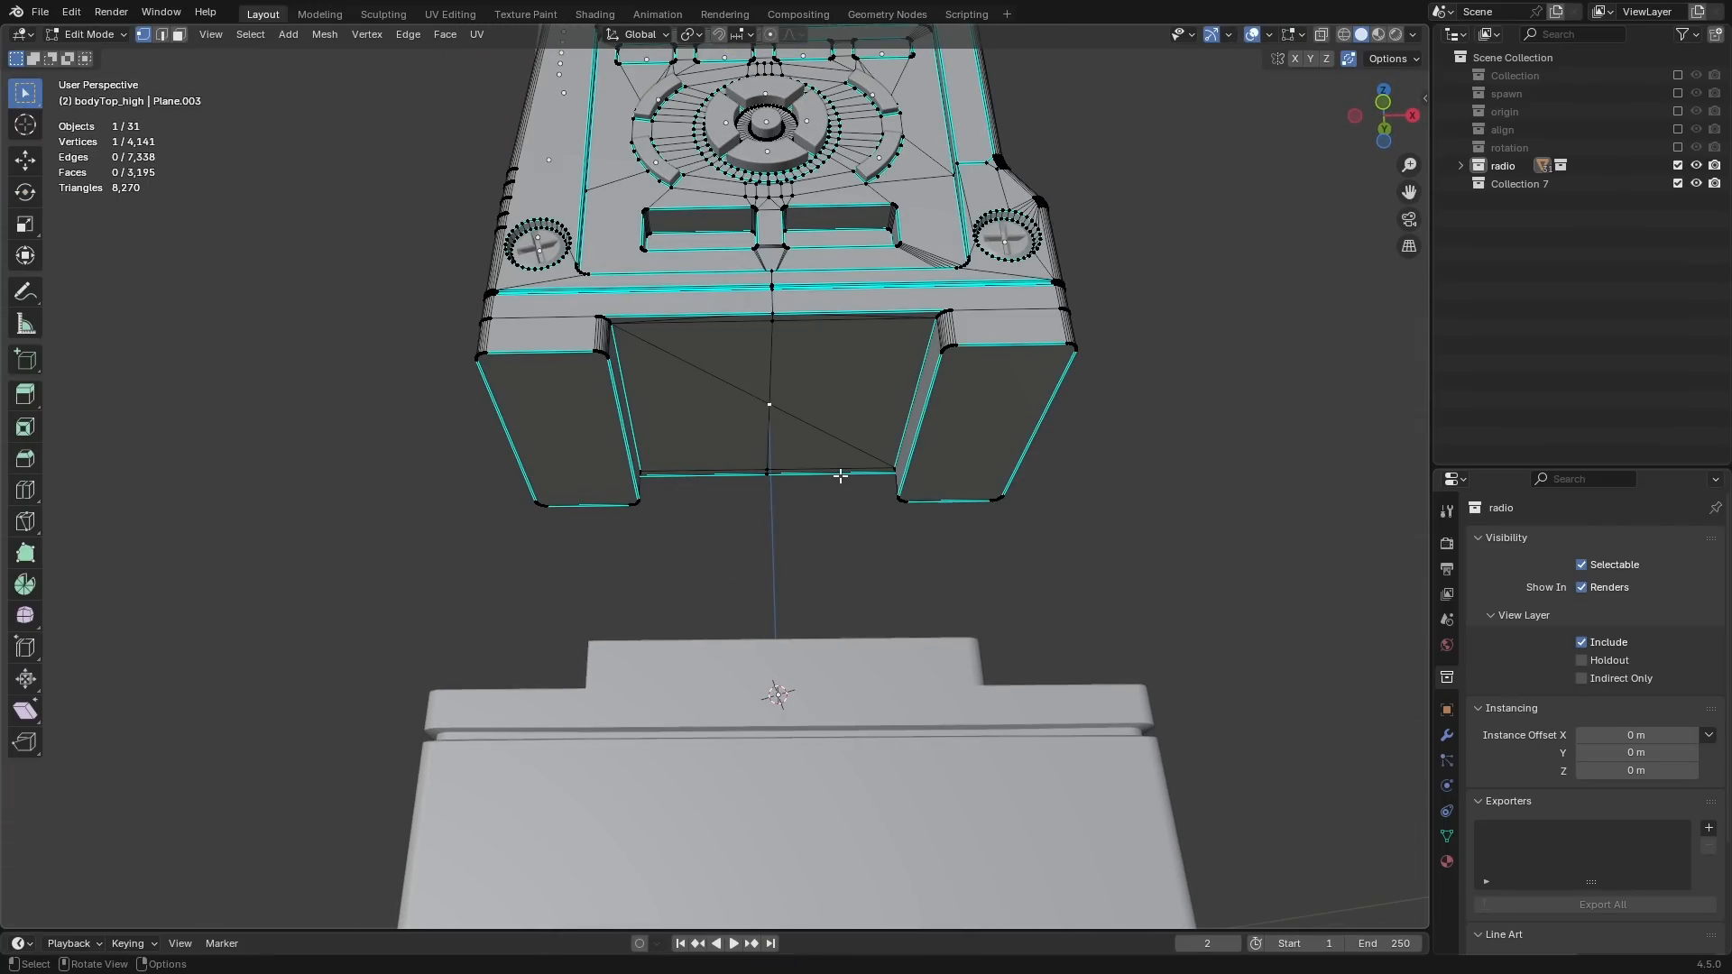
pyautogui.hotkey('shift', 's')
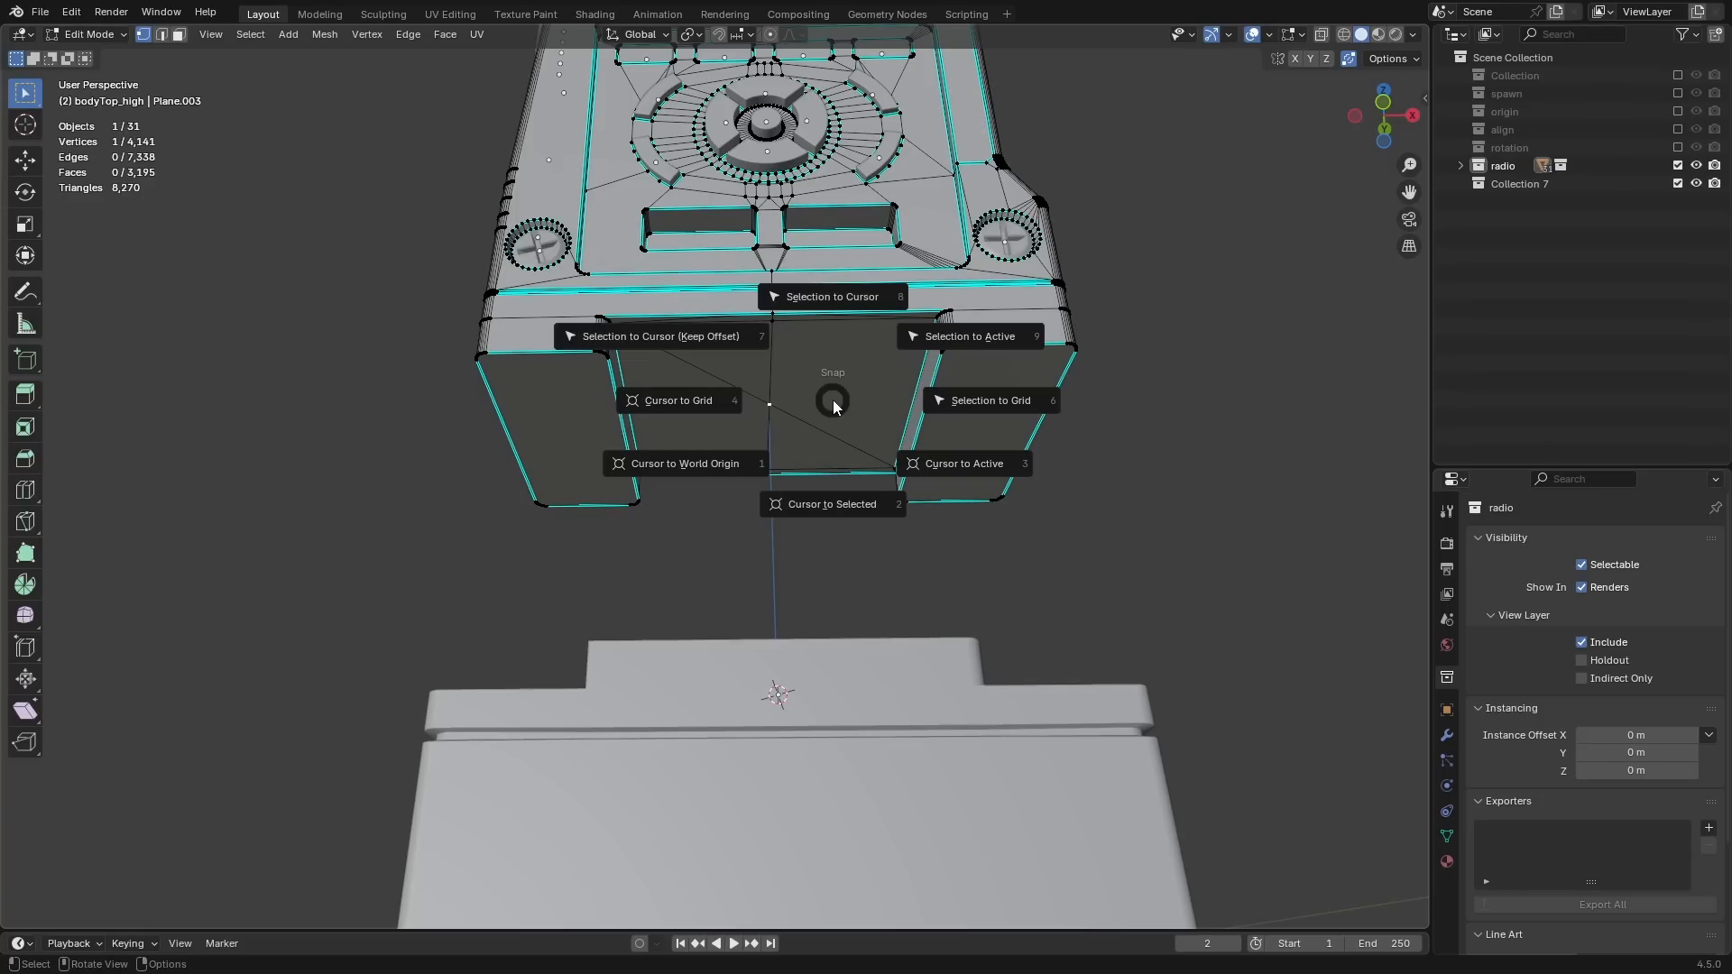
pyautogui.click(826, 475)
pyautogui.moveTo(826, 475); pyautogui.dragTo(812, 571, button='middle')
pyautogui.press('Tab')
# Step: Snap the bottom body to the 3D cursor in the top body's recess, and clear the selection
pyautogui.click(761, 675)
pyautogui.moveTo(762, 675); pyautogui.dragTo(876, 567, button='middle')
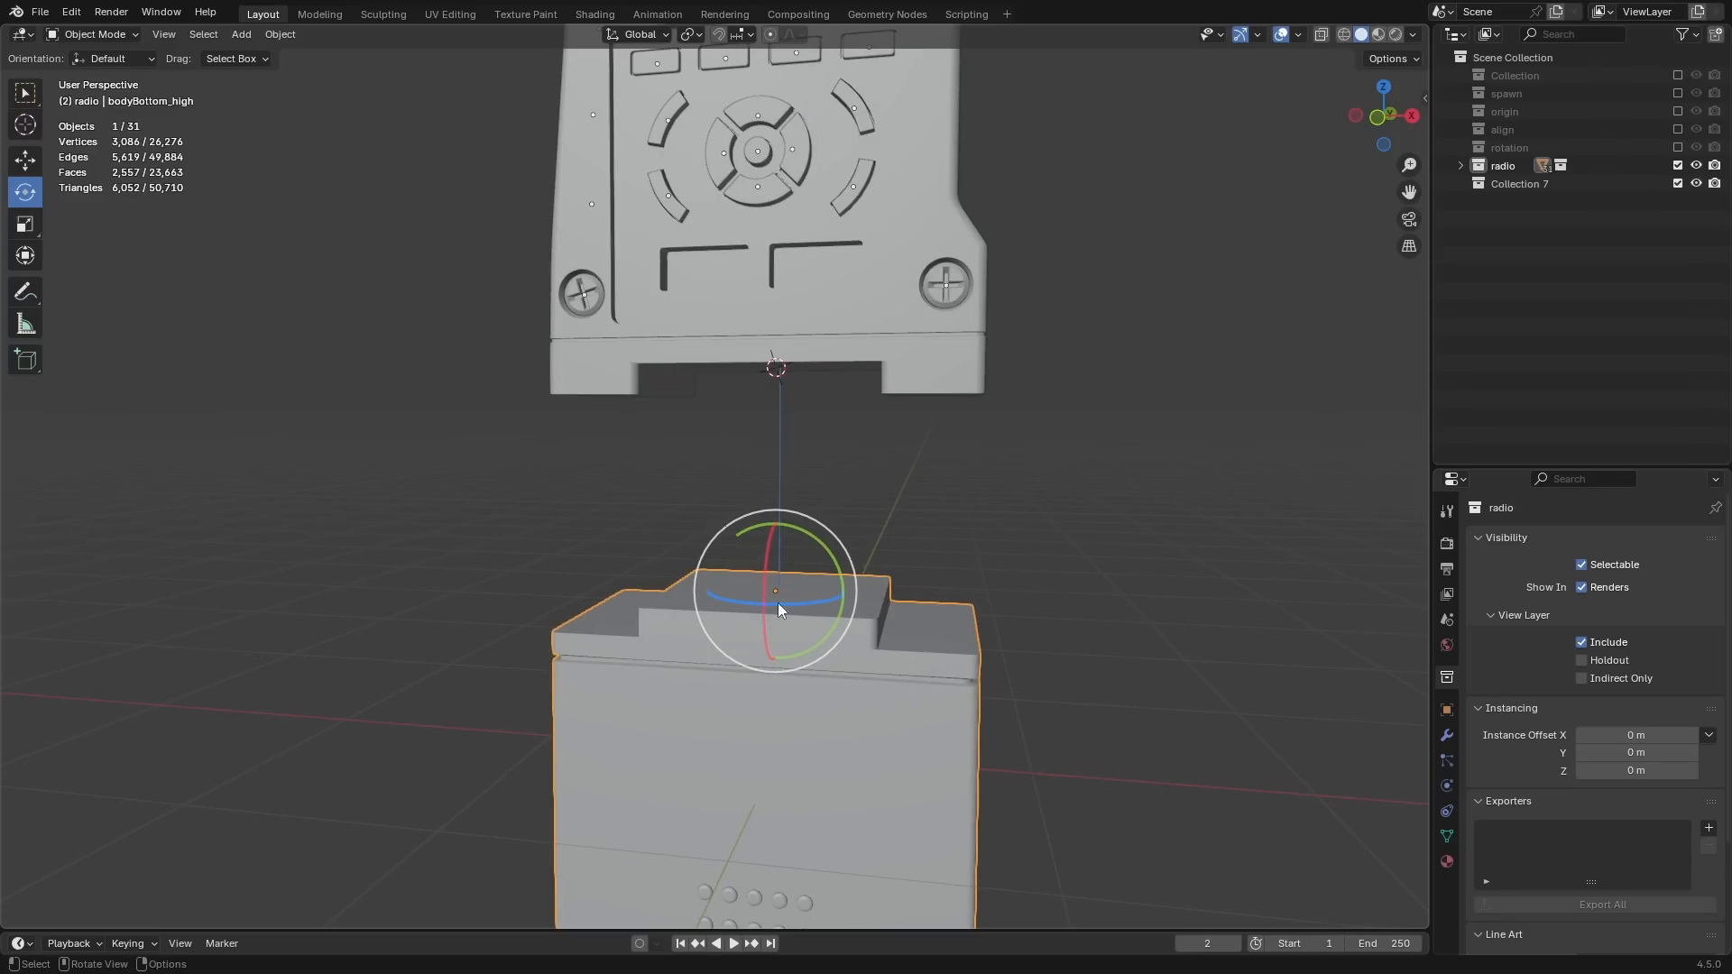
pyautogui.hotkey('shift', 's')
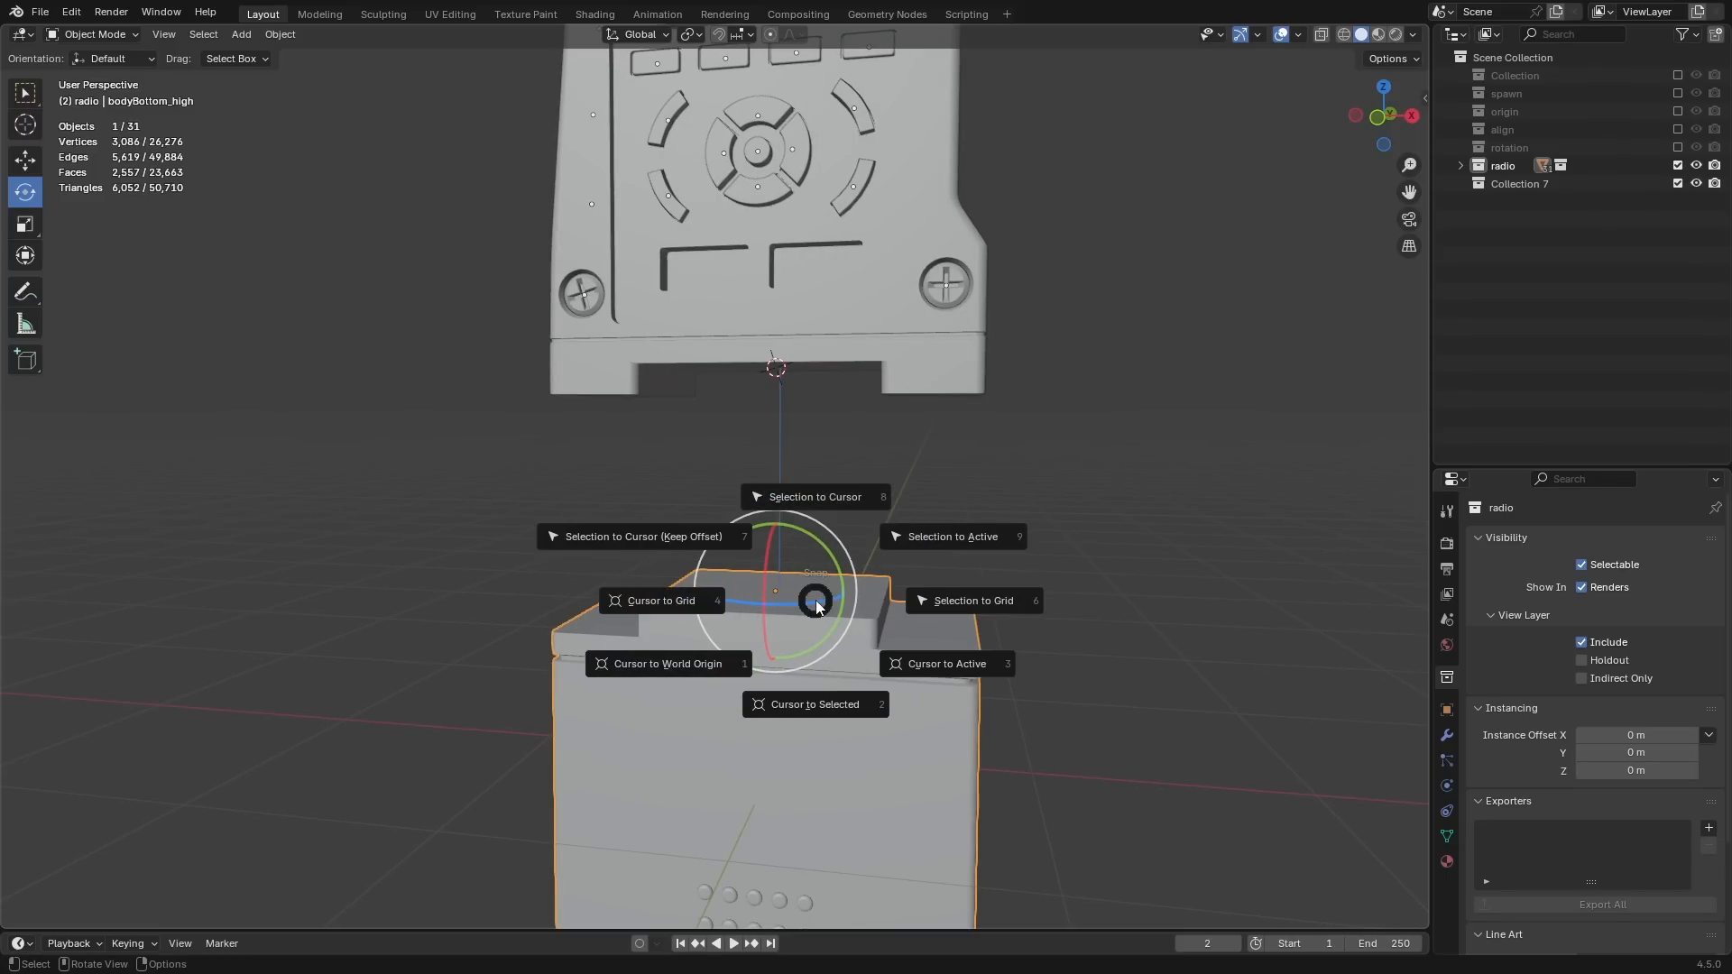
pyautogui.click(808, 503)
pyautogui.keyDown('shift'); pyautogui.moveTo(814, 527); pyautogui.dragTo(807, 647, button='middle'); pyautogui.keyUp('shift')
pyautogui.scroll(2, 891, 463)
pyautogui.scroll(-4, 891, 463)
pyautogui.moveTo(887, 464); pyautogui.dragTo(980, 514, button='middle')
pyautogui.click(964, 451)
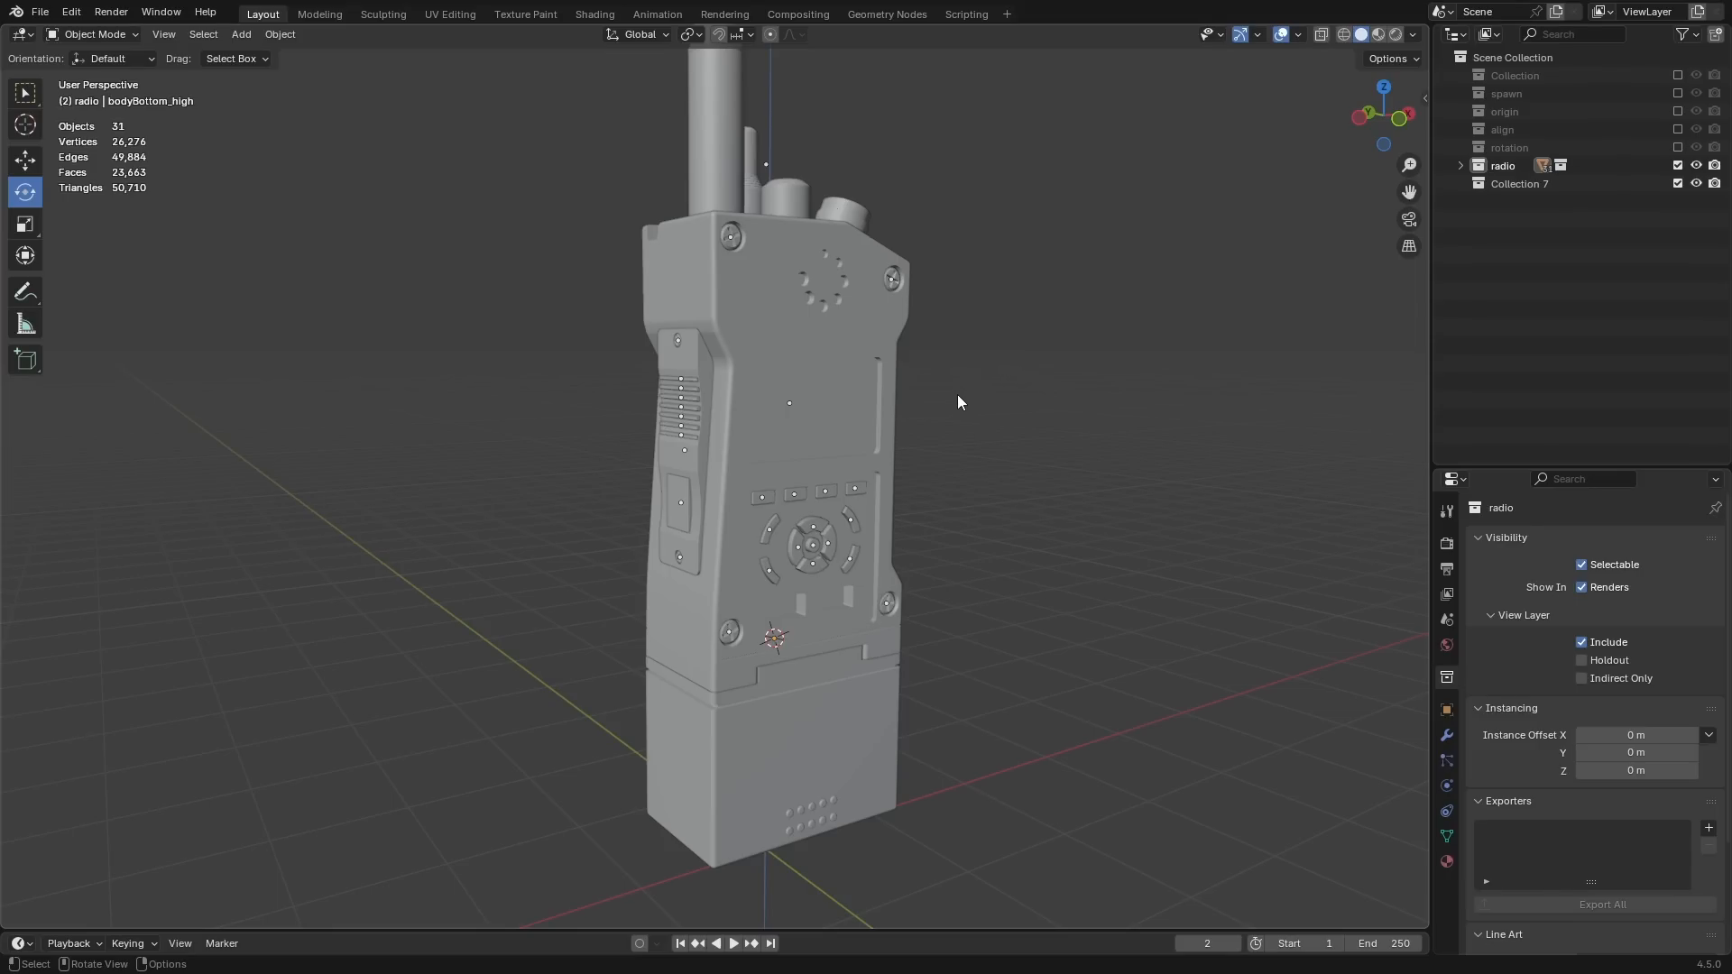
pyautogui.keyDown('ctrl'); pyautogui.moveTo(956, 399); pyautogui.dragTo(956, 388, button='middle'); pyautogui.keyUp('ctrl')
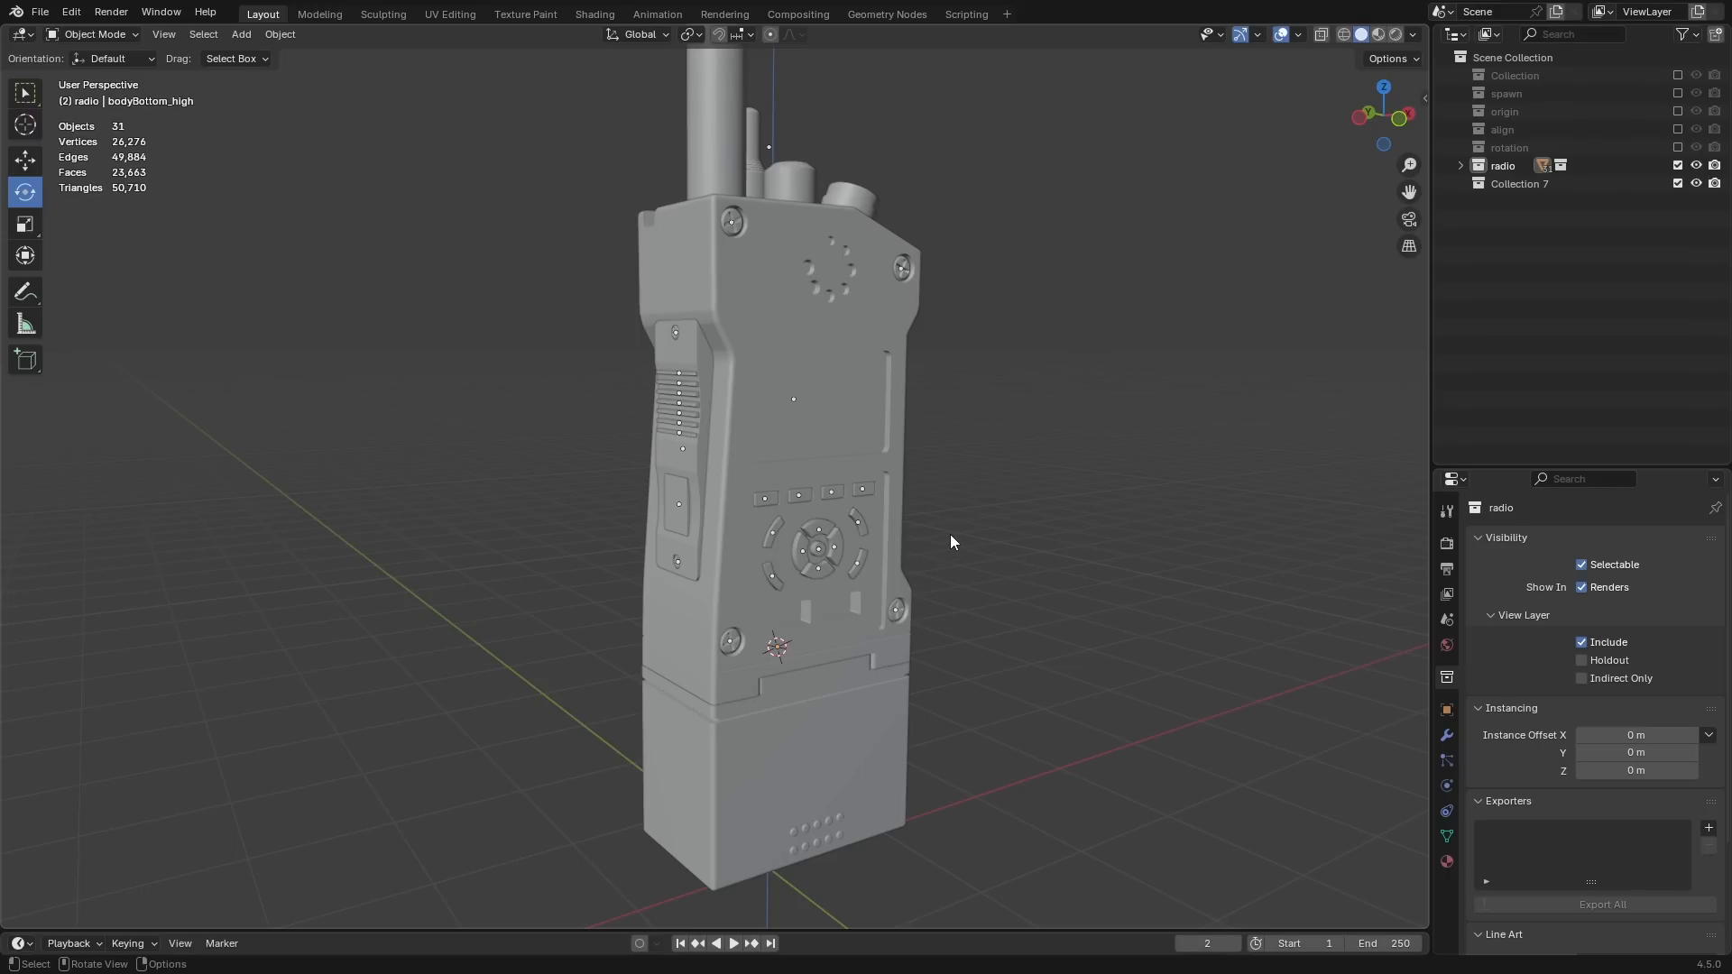
pyautogui.keyDown('shift'); pyautogui.moveTo(949, 534); pyautogui.dragTo(985, 549, button='middle'); pyautogui.keyUp('shift')
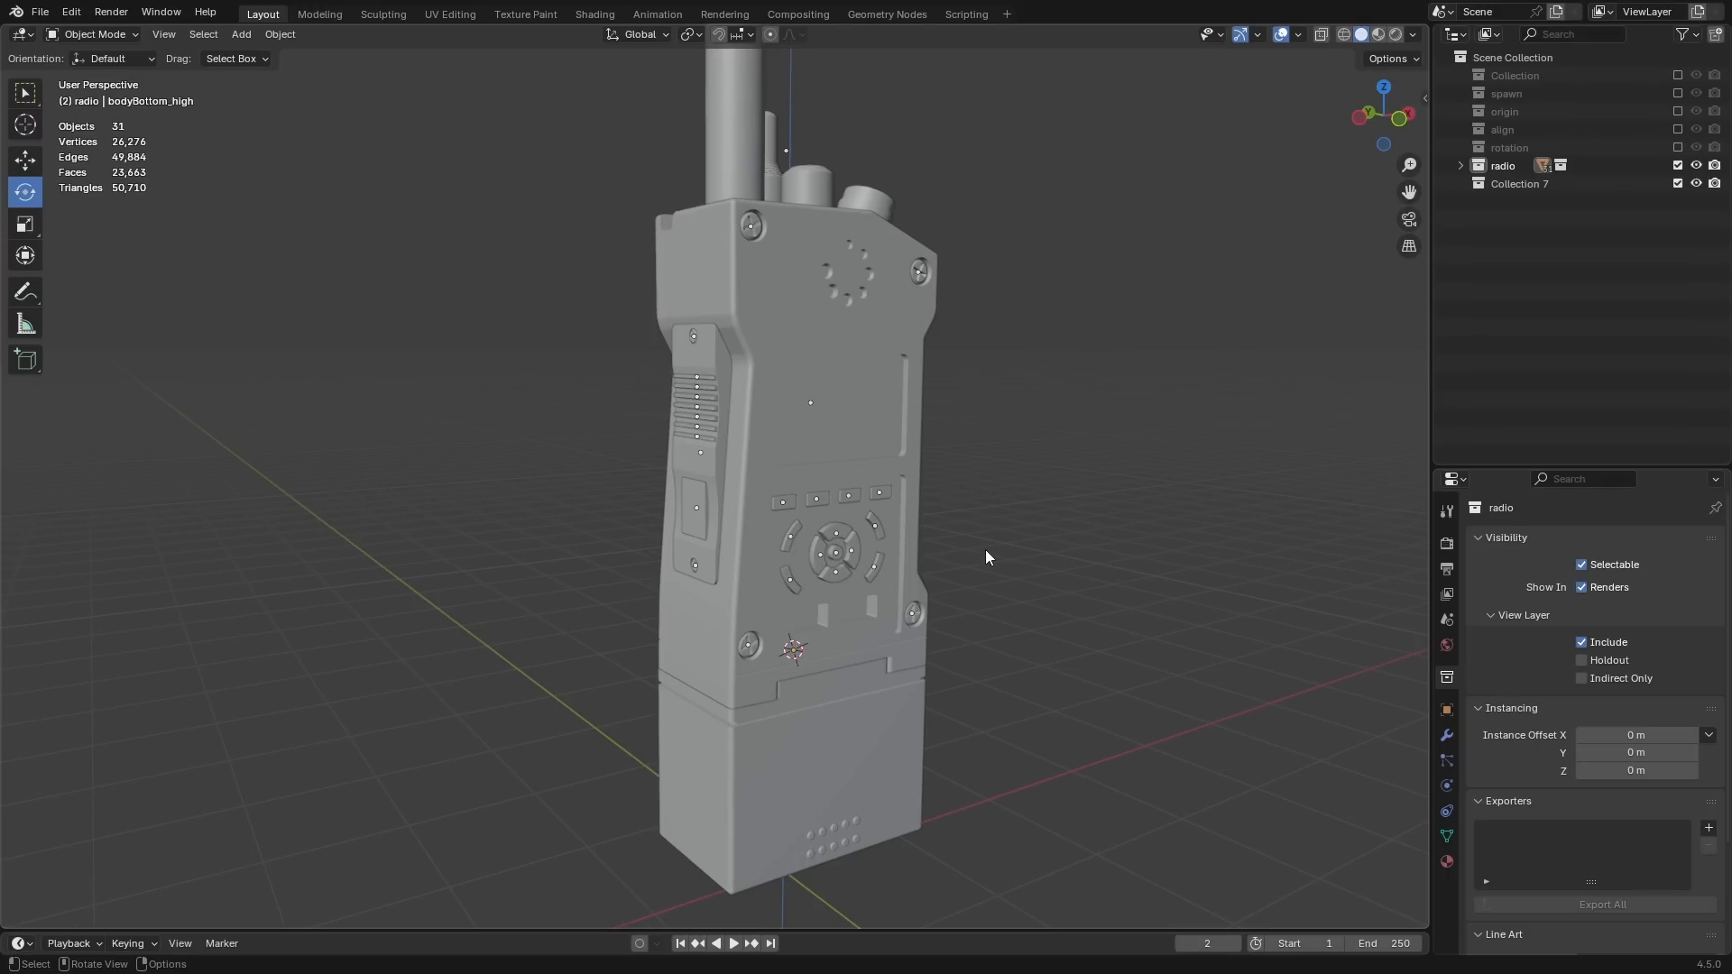